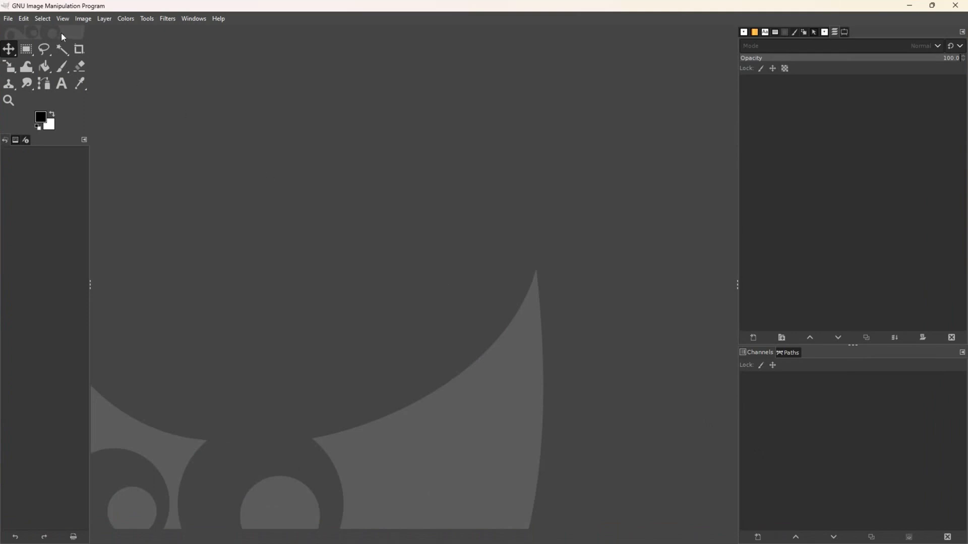
- Create a new 720 × 540 px image with a white background
left_click(8, 19)
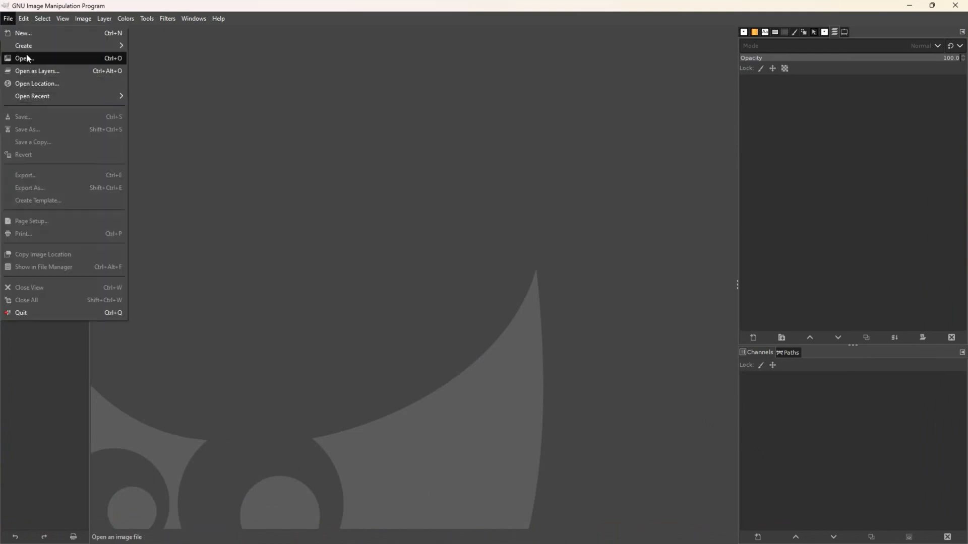
left_click(32, 34)
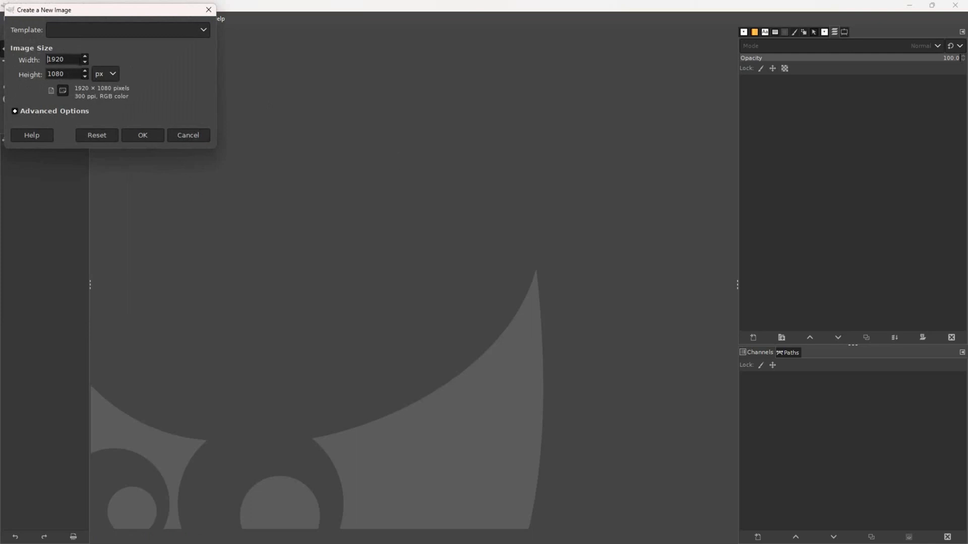
double_click(57, 58)
type("720")
key("Tab")
type("540")
left_click(14, 112)
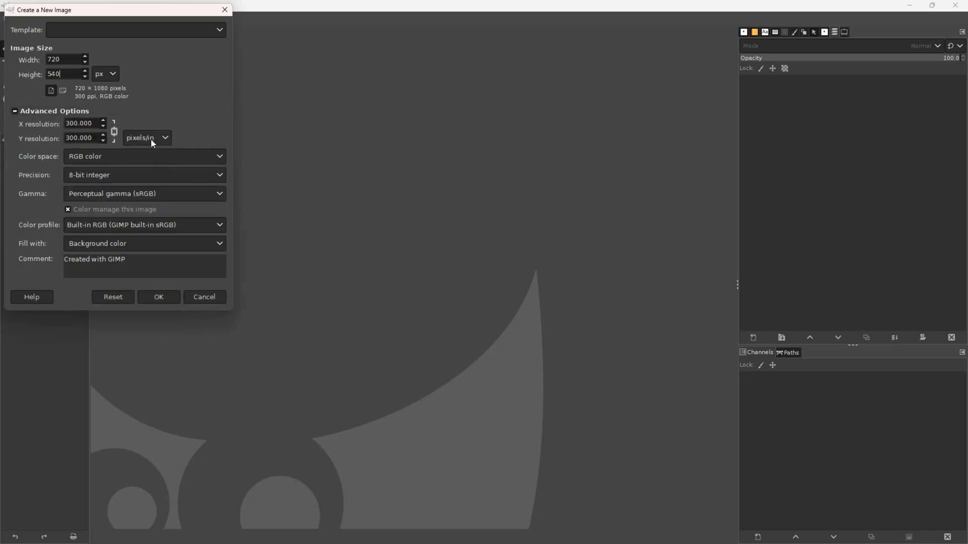
left_click(154, 301)
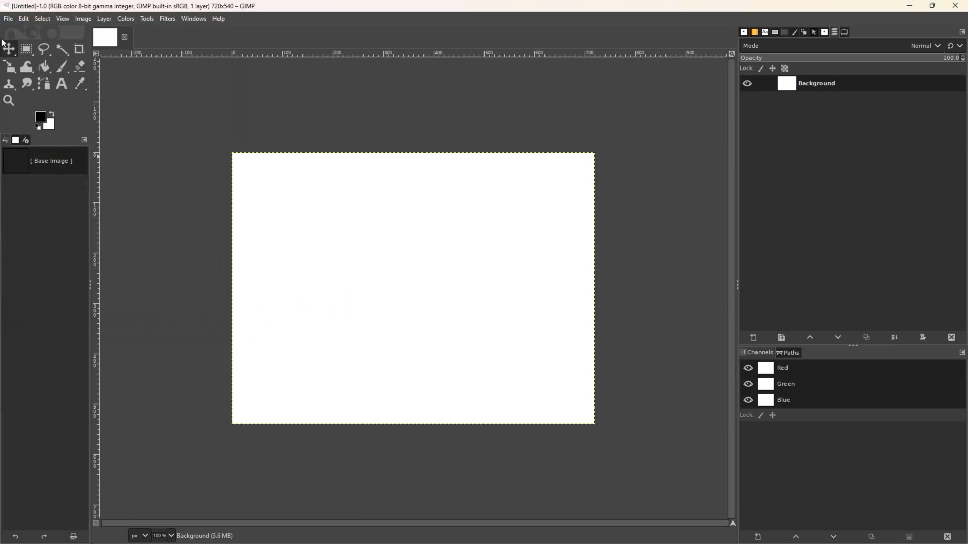
- Shrink the GIMP window and drag model-2288068_1280.jpg from File Explorer onto the canvas as a layer
left_click(936, 9)
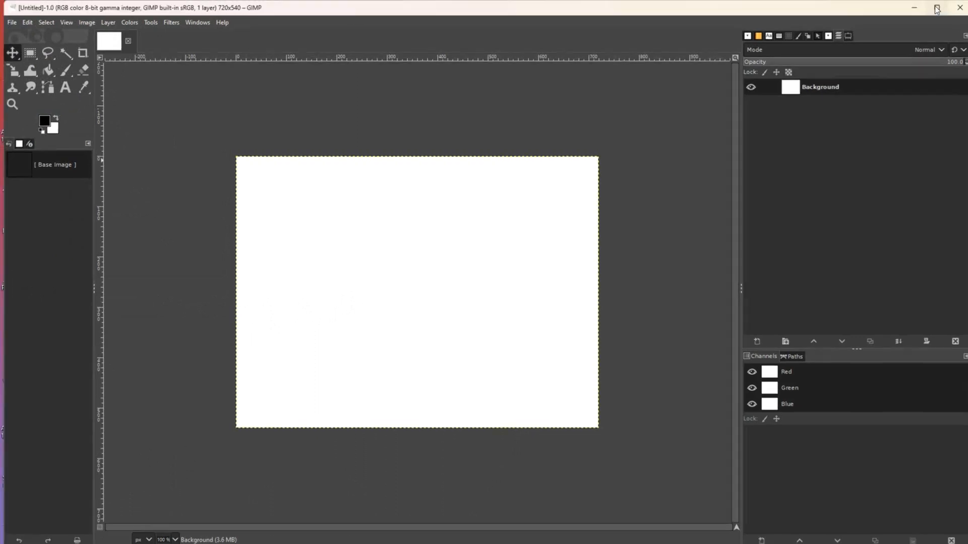
left_click(936, 9)
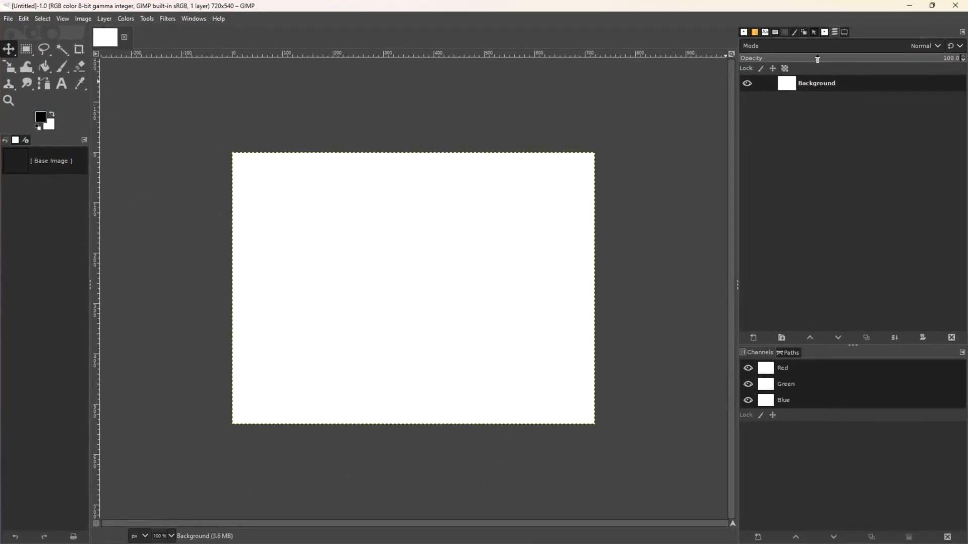
left_click(932, 6)
left_click_drag(6, 4, 367, 172)
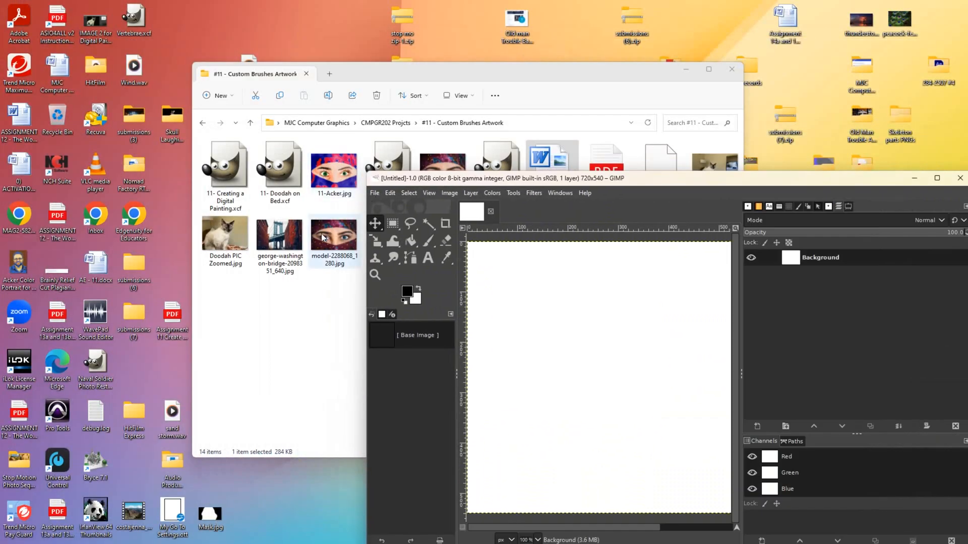
left_click(323, 238)
left_click_drag(581, 372, 548, 348)
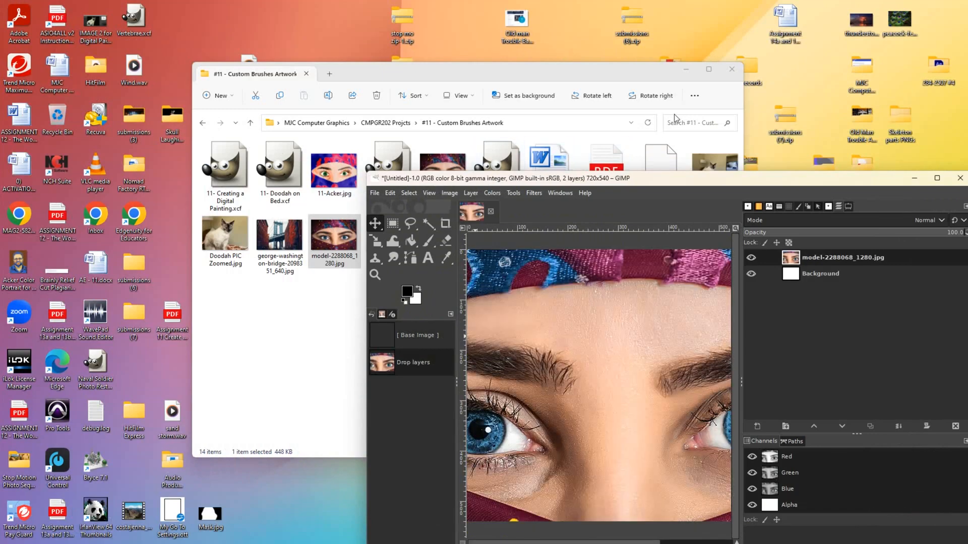
- Minimize File Explorer and maximize the GIMP window again
left_click(687, 69)
left_click_drag(751, 181, 508, 56)
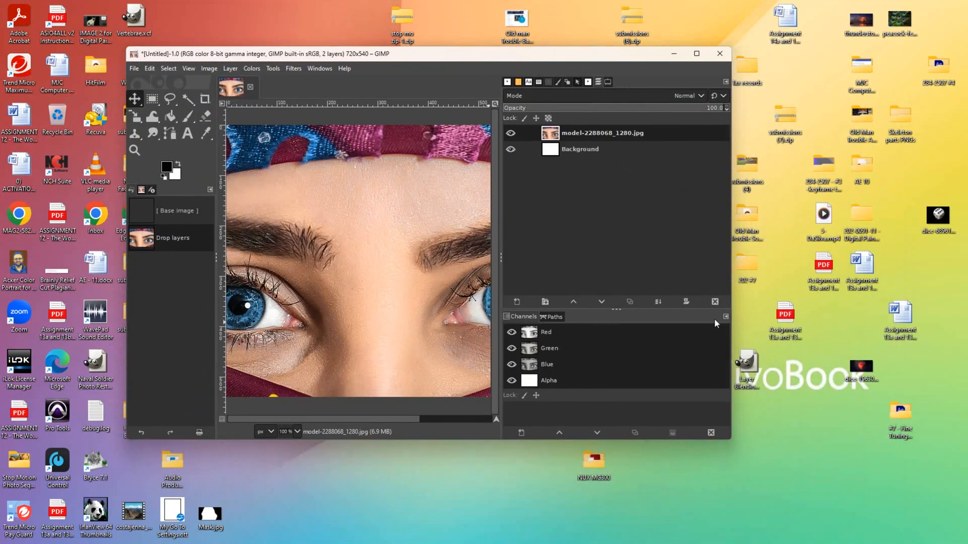
left_click(697, 54)
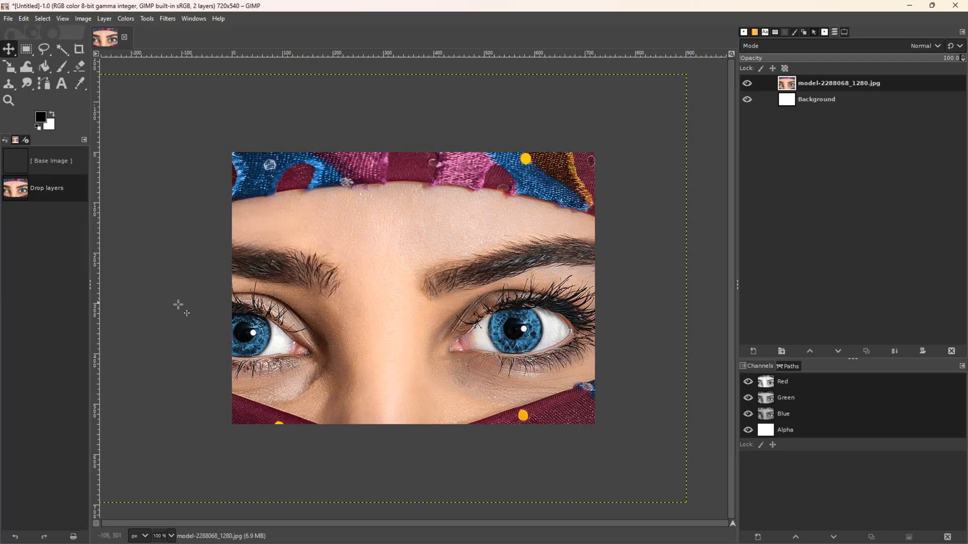
- Zoom out and scale the photo layer to 720 × 540 px
left_click(8, 102)
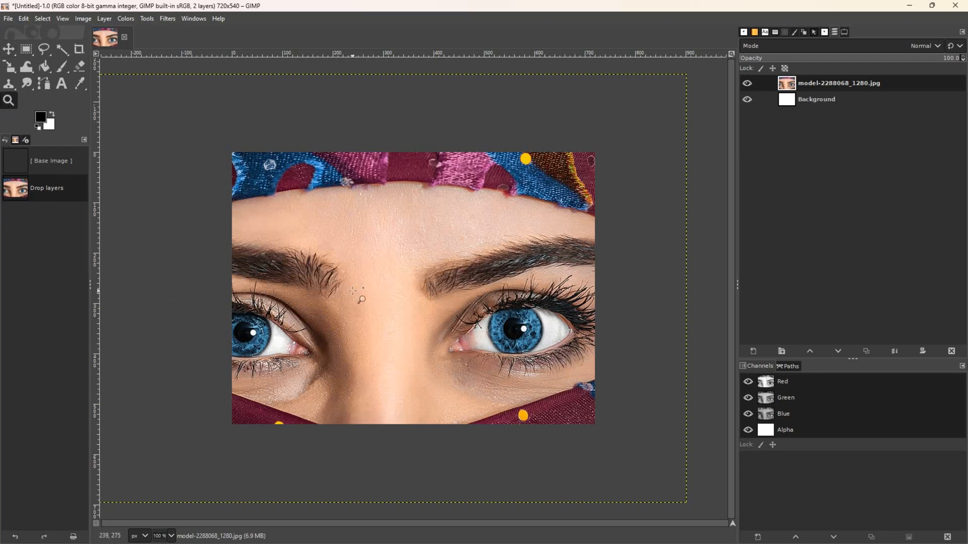
left_click(353, 292, "ctrl")
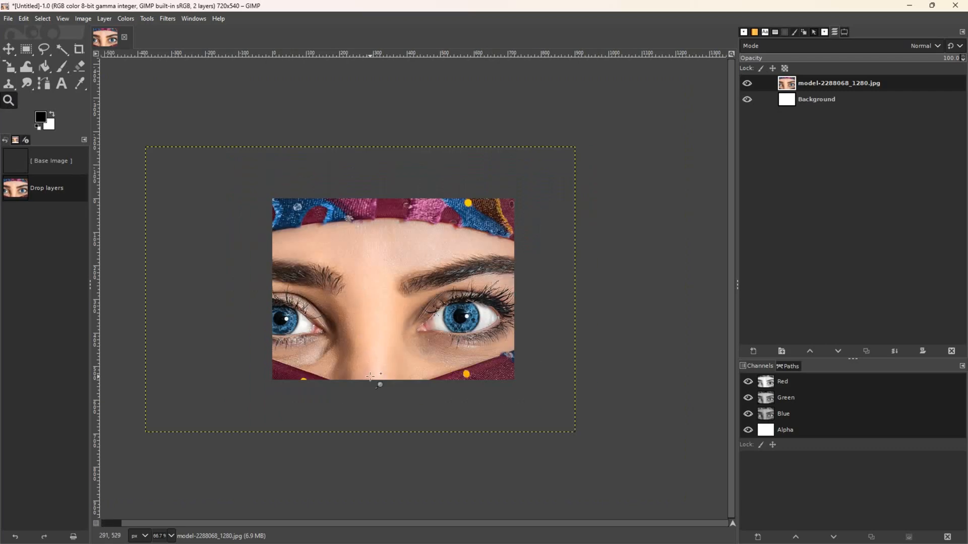
left_click(9, 67)
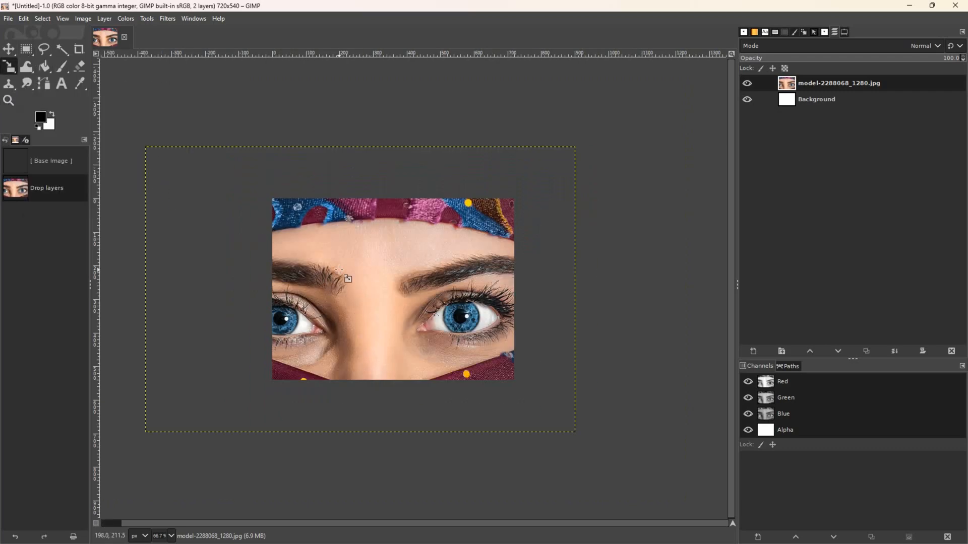
left_click(339, 270)
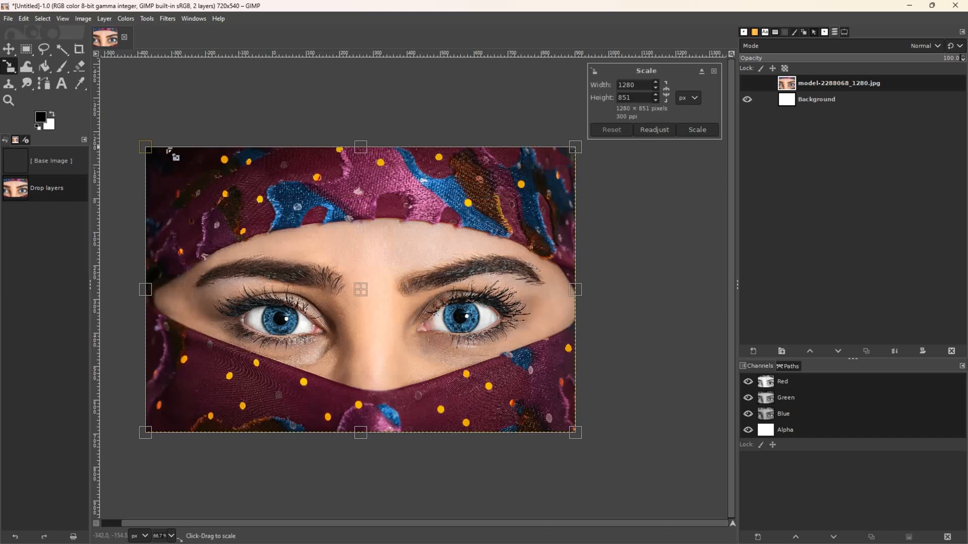
left_click_drag(639, 84, 615, 86)
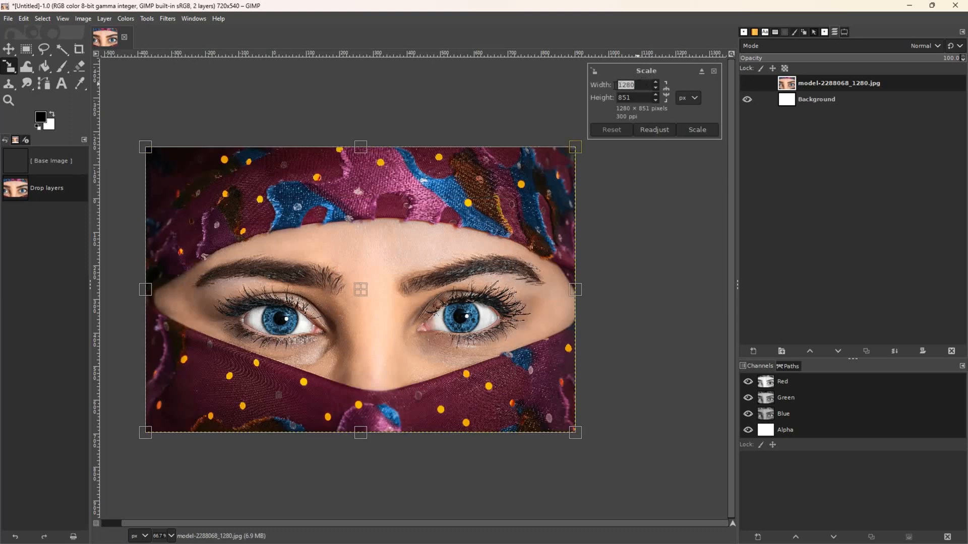
type("720")
left_click_drag(631, 97, 611, 99)
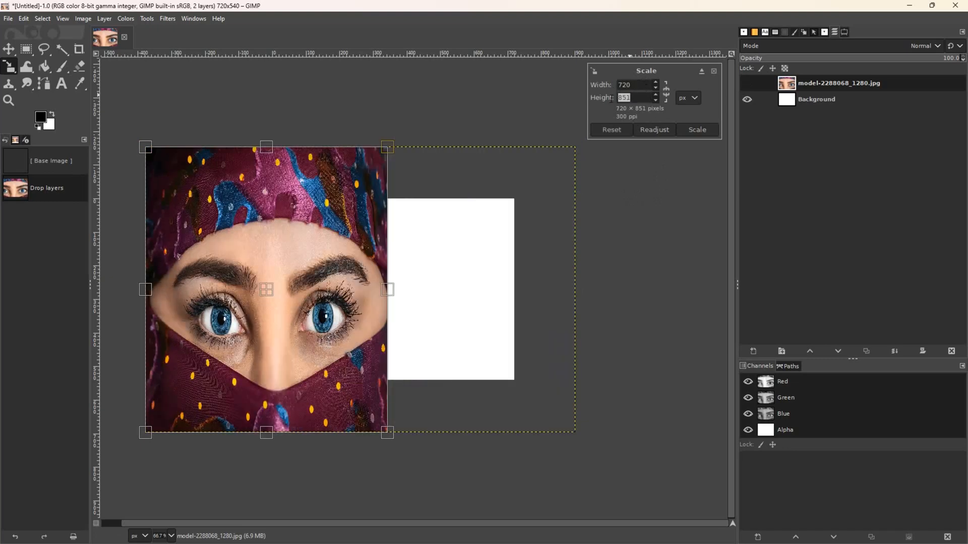
type("540")
left_click(698, 131)
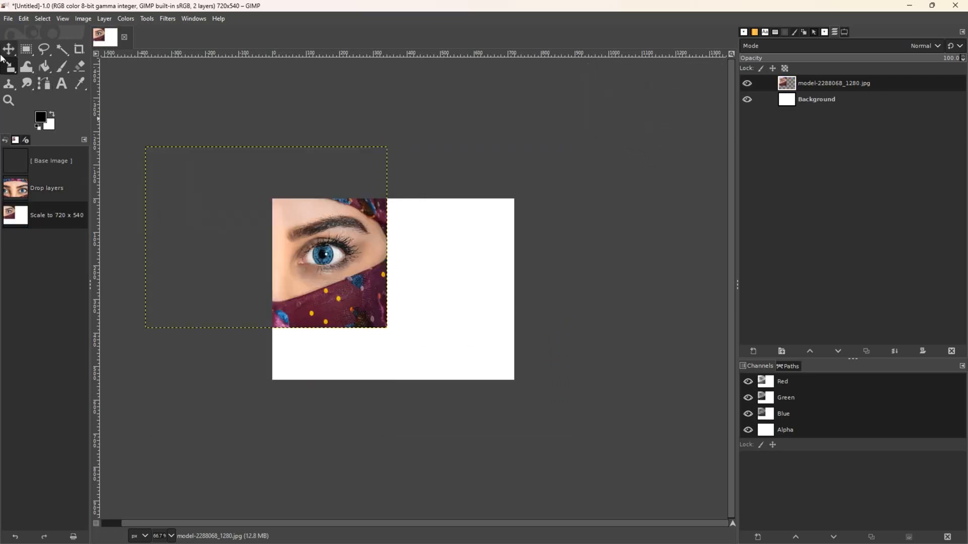
- Move the scaled photo to cover the canvas exactly and return to 100% zoom
left_click(9, 49)
left_click_drag(286, 258, 410, 309)
key("1")
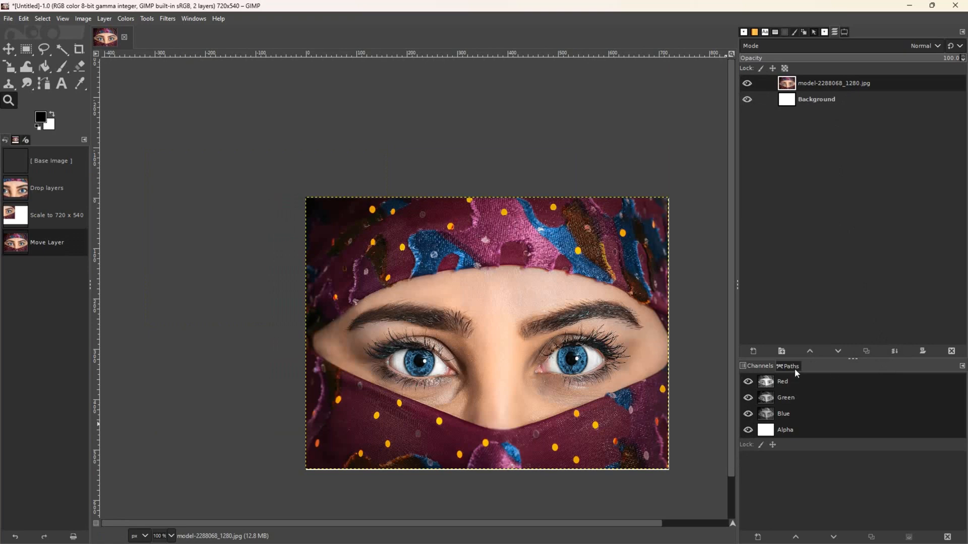
- Duplicate the photo layer and name the copy 'Duplicate'
left_click(865, 354)
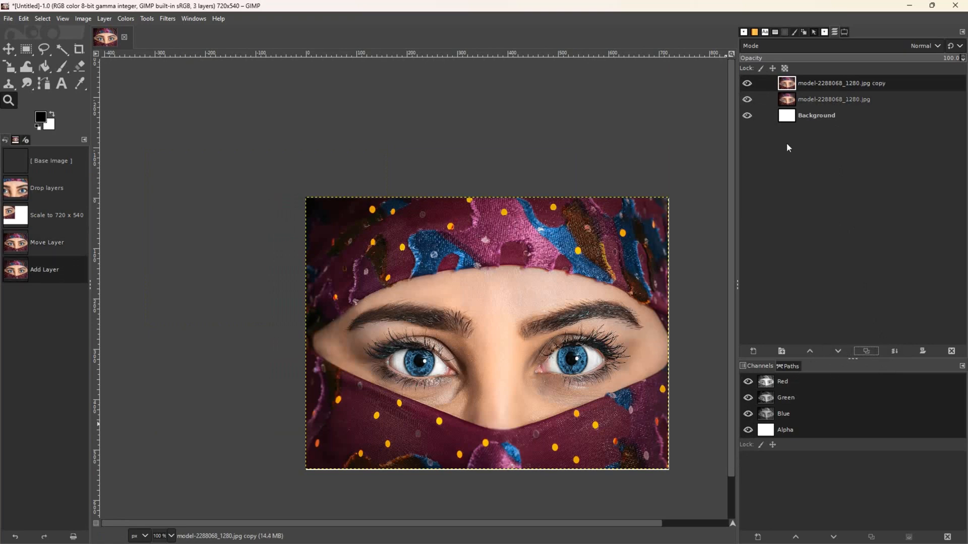
double_click(811, 88)
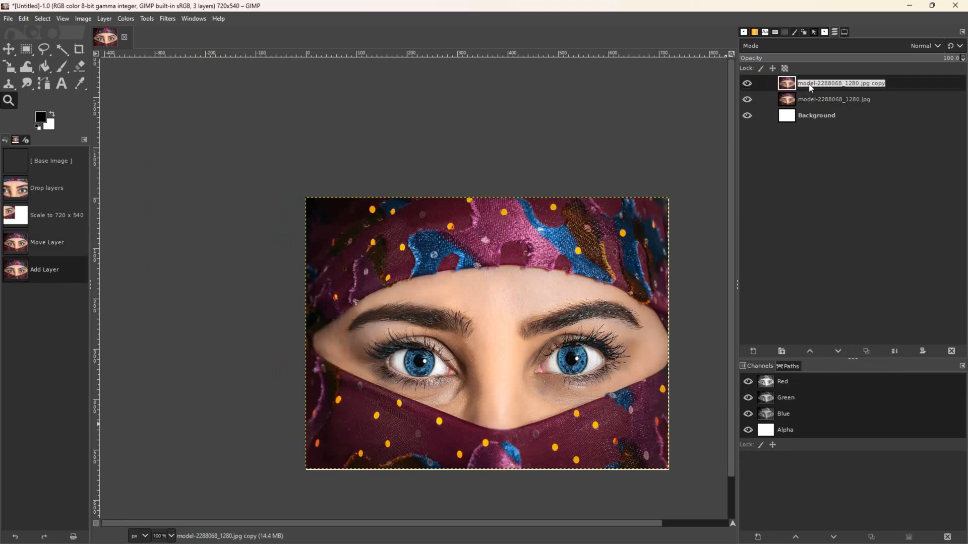
type("Duplicate")
key("Return")
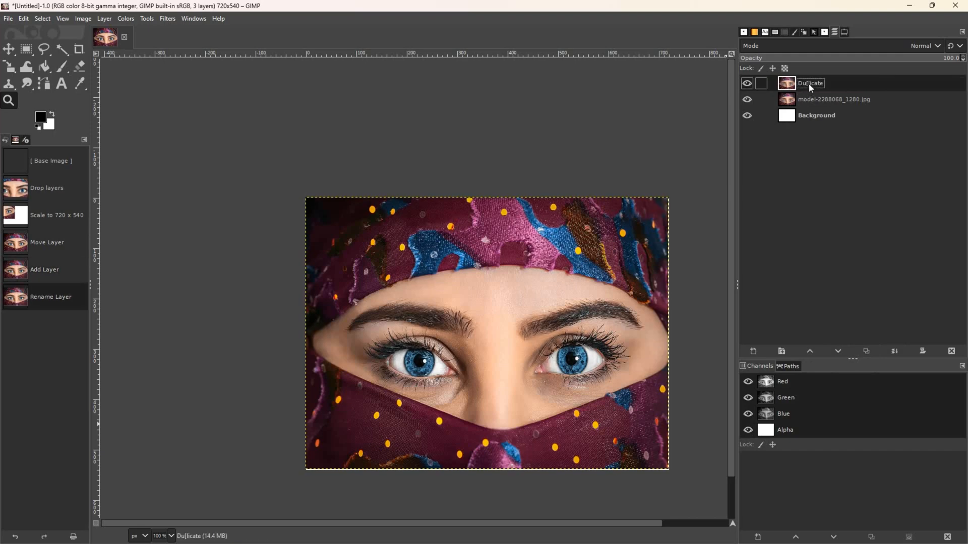
right_click(813, 89)
key("Escape")
key("shift+d")
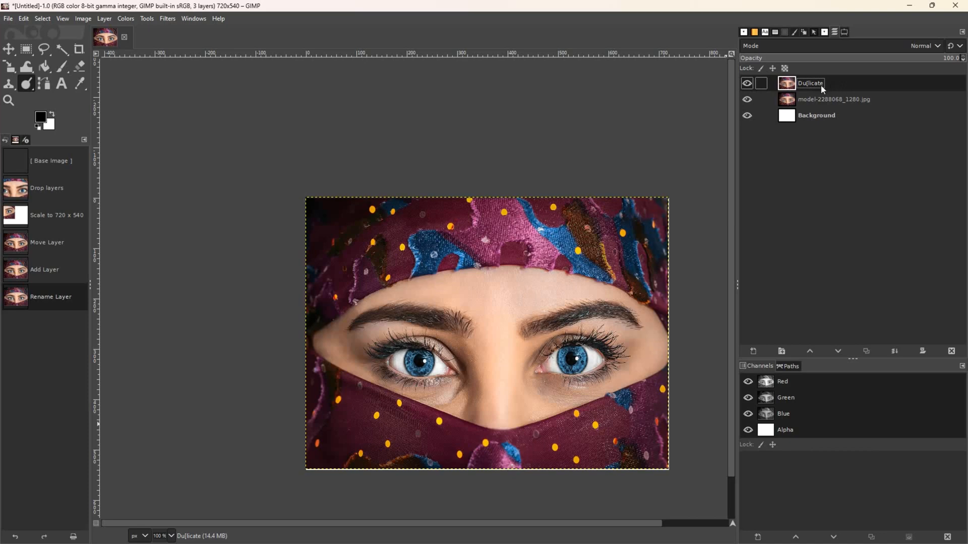
- Rename the copied layer to 'Duplicate of Original'
left_click(821, 102)
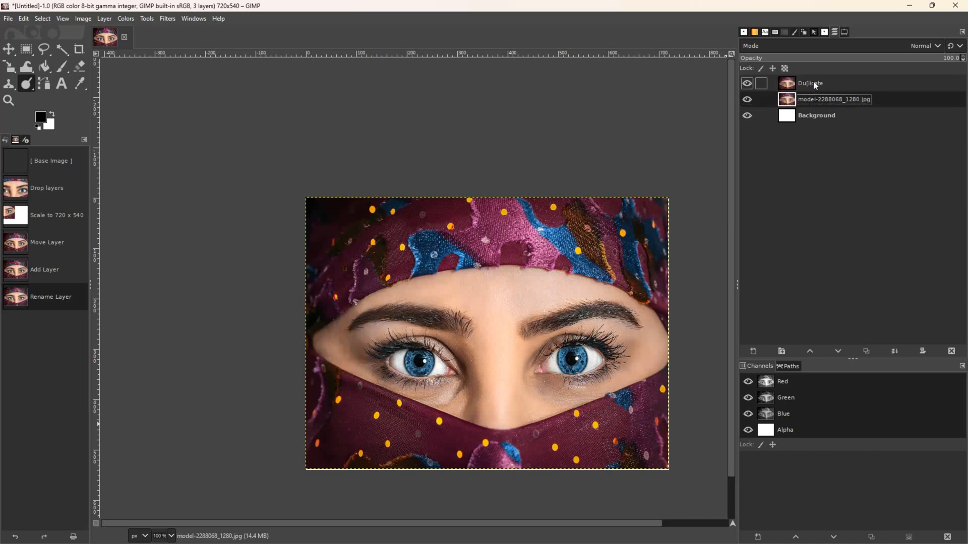
double_click(815, 85)
left_click(814, 84)
triple_click(815, 86)
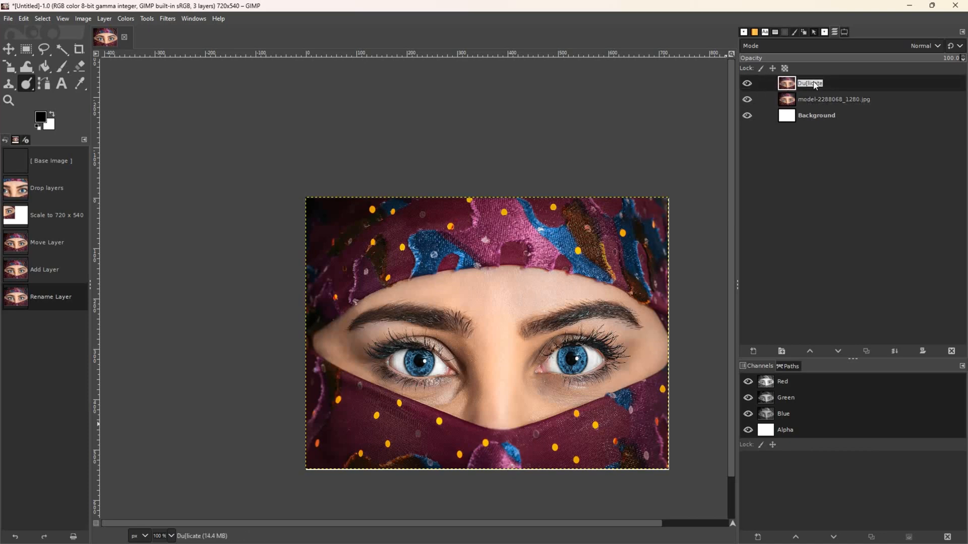
type("Duplicate of Original")
key("Return")
- Rename the source photo layer to 'Original', then reselect Duplicate of Original
left_click(822, 103)
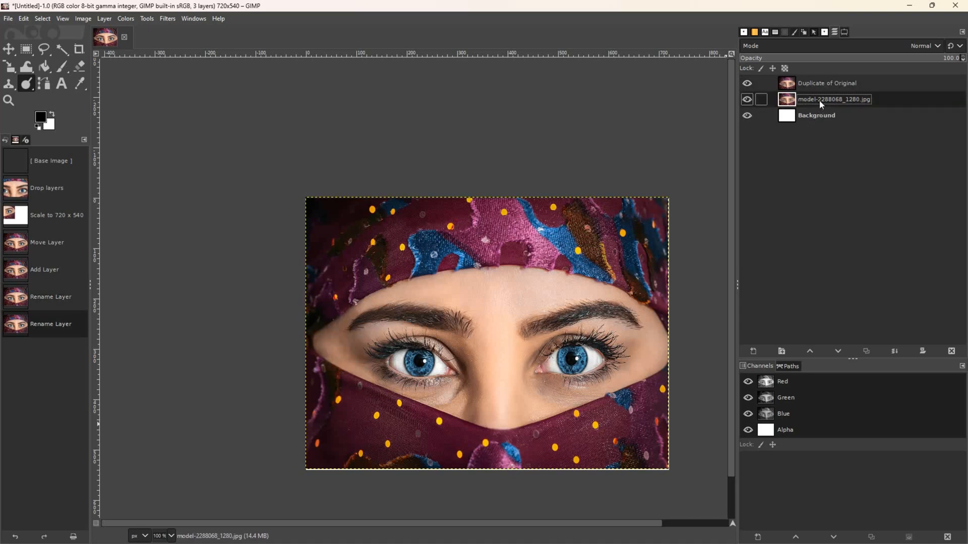
double_click(821, 100)
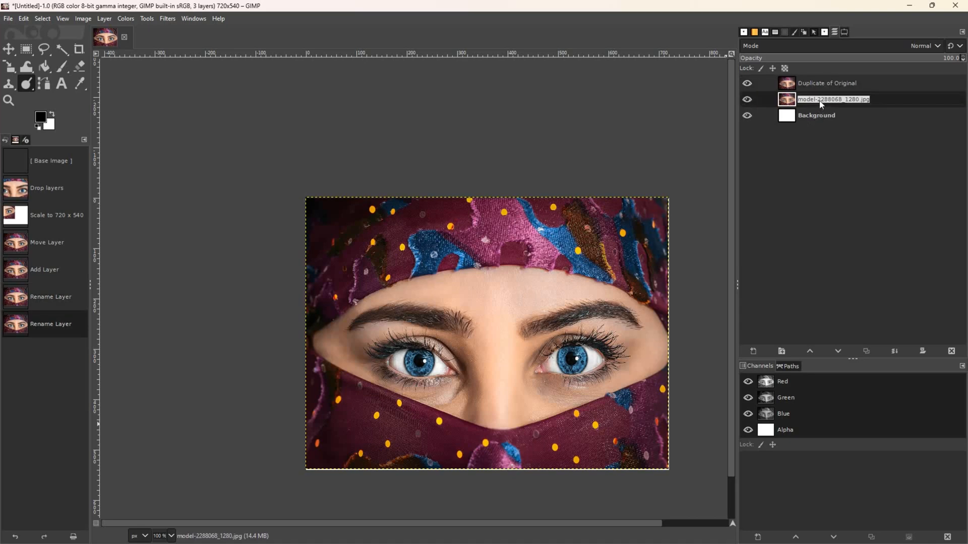
type("Original")
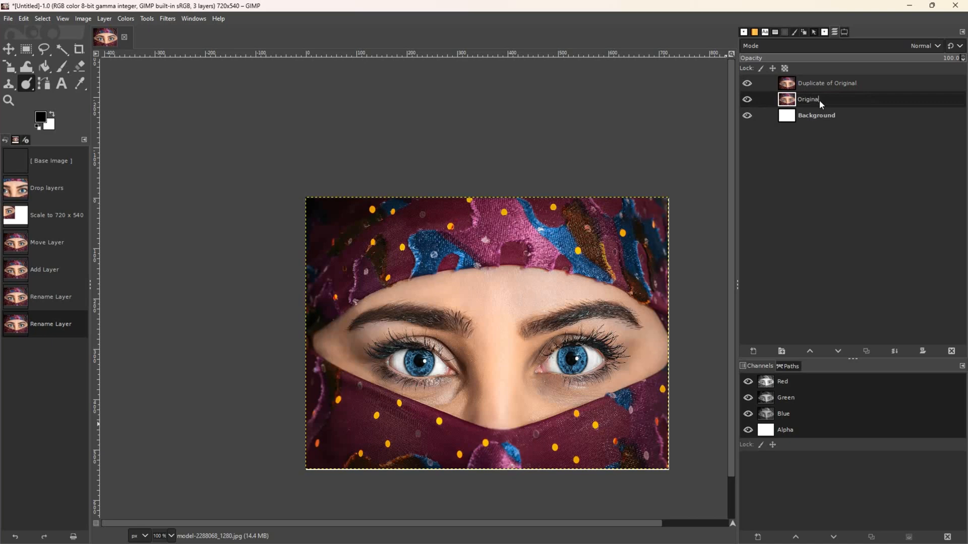
key("Return")
left_click(821, 84)
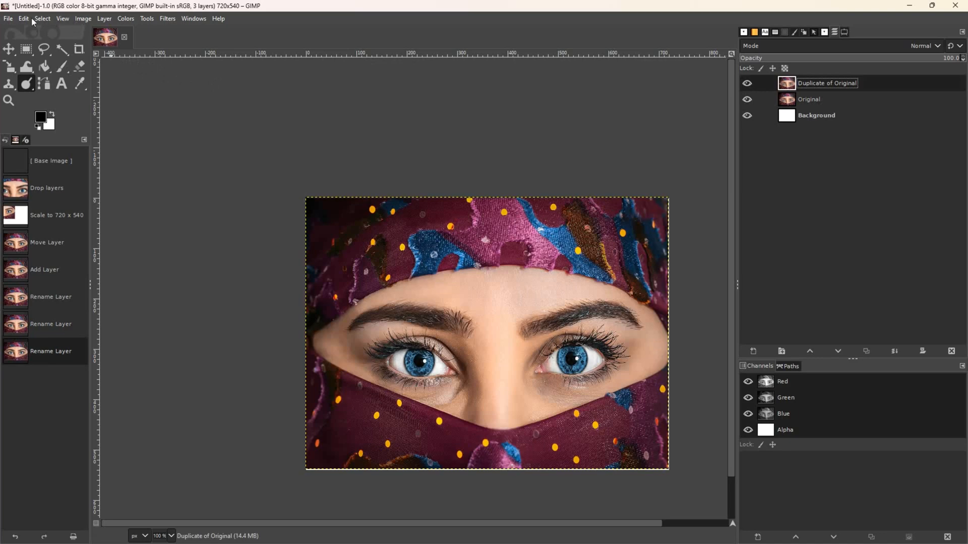
- Preview the Colors saturation adjustment, then cancel it
left_click(84, 20)
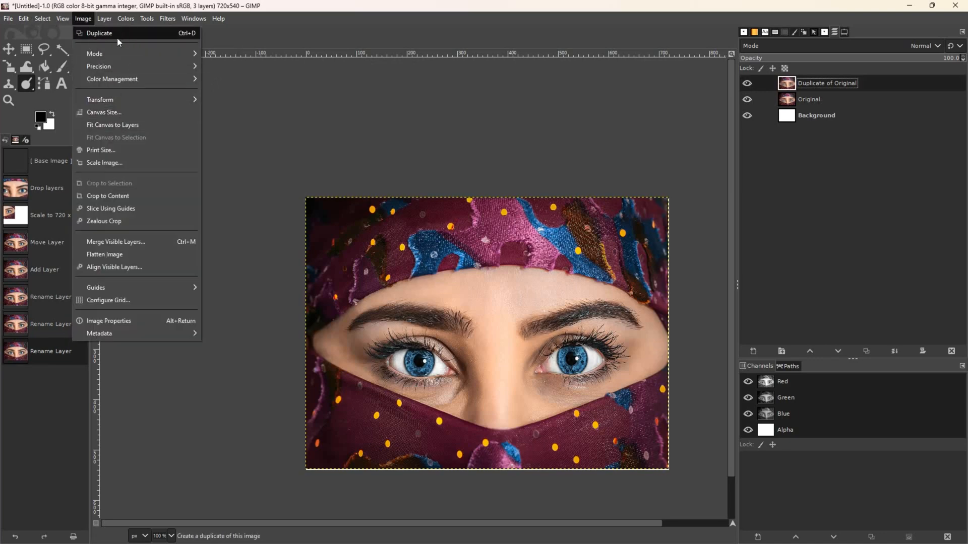
left_click(90, 20)
left_click(126, 19)
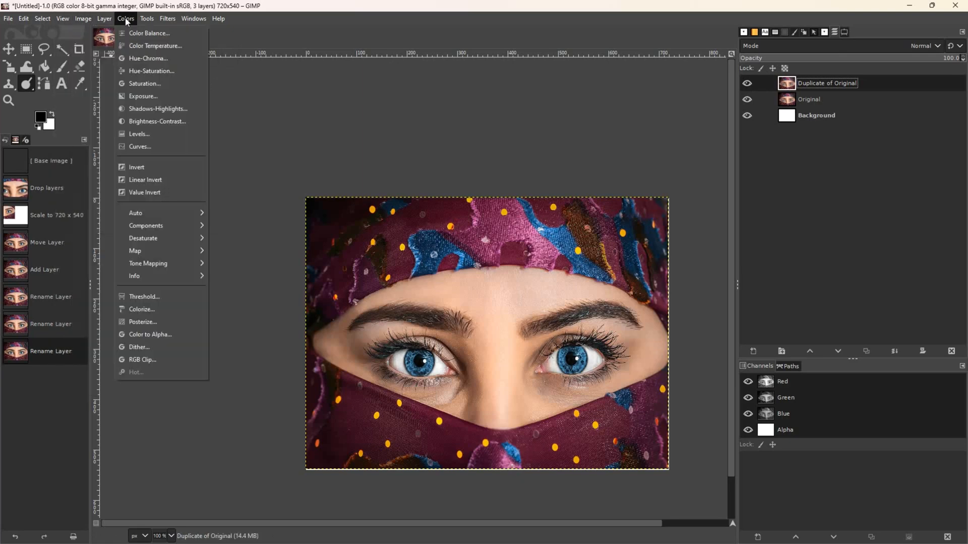
left_click(146, 84)
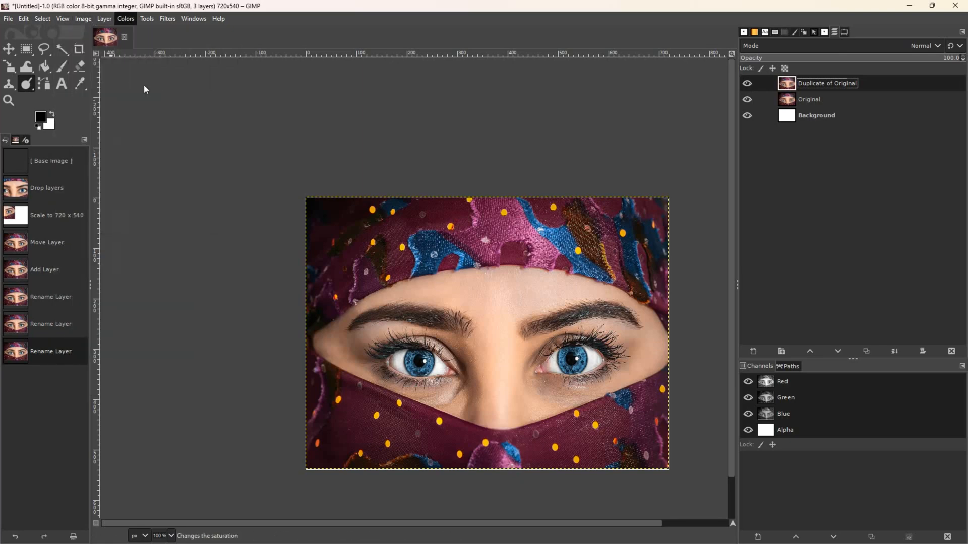
left_click(776, 243)
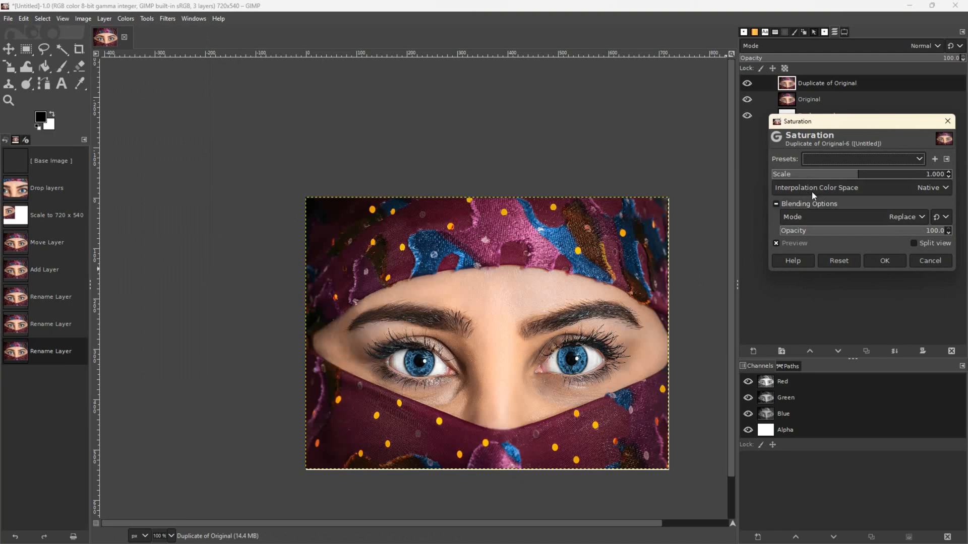
left_click(930, 261)
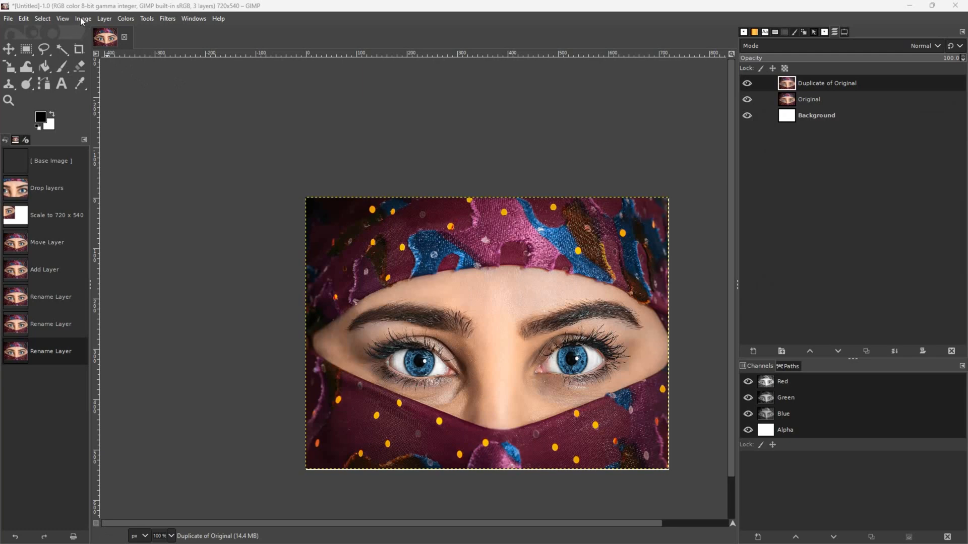
- Apply Hue-Saturation with Saturation -100 and Lightness -24.4, then hide the Original layer
left_click(129, 20)
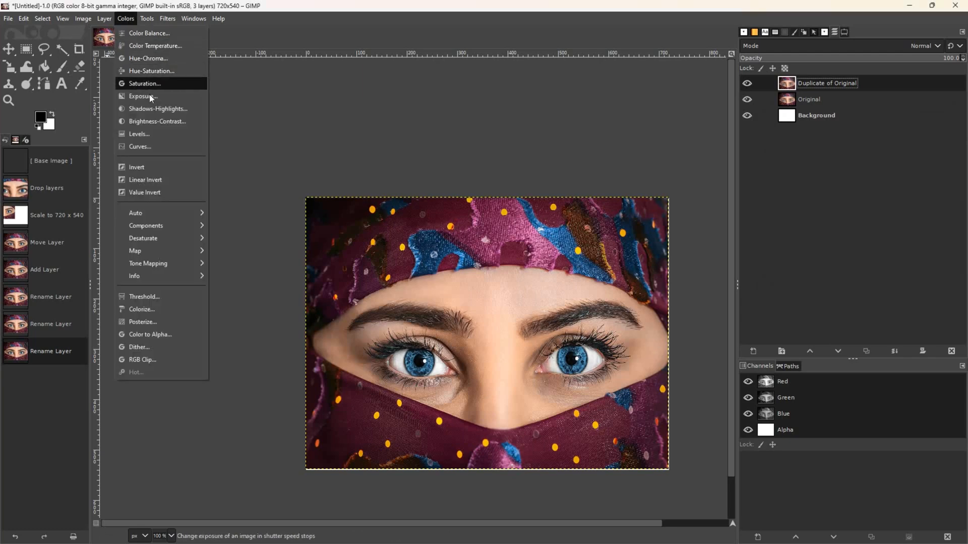
left_click(151, 77)
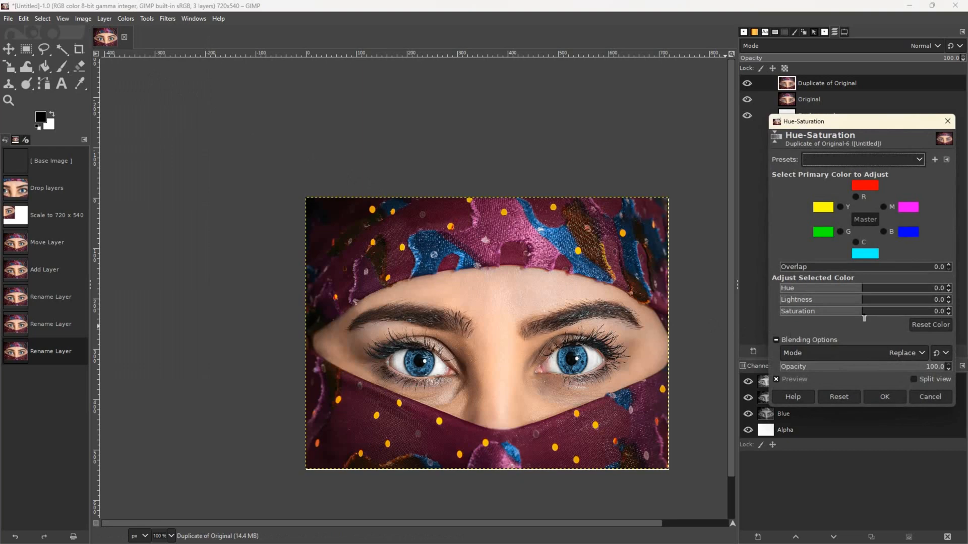
left_click_drag(855, 314, 766, 313)
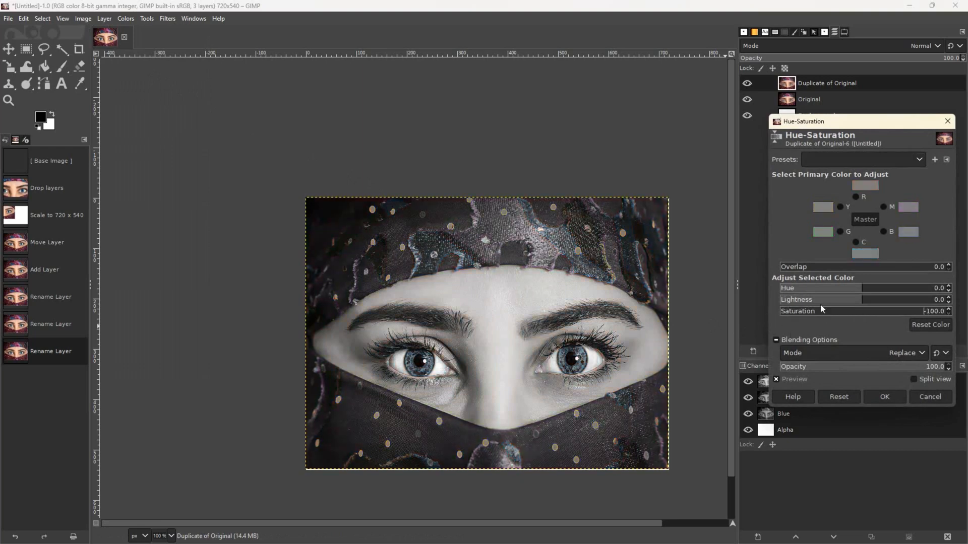
mouse_move(827, 304)
left_mouse_down()
mouse_move(816, 305)
mouse_move(879, 305)
mouse_move(844, 307)
left_mouse_up()
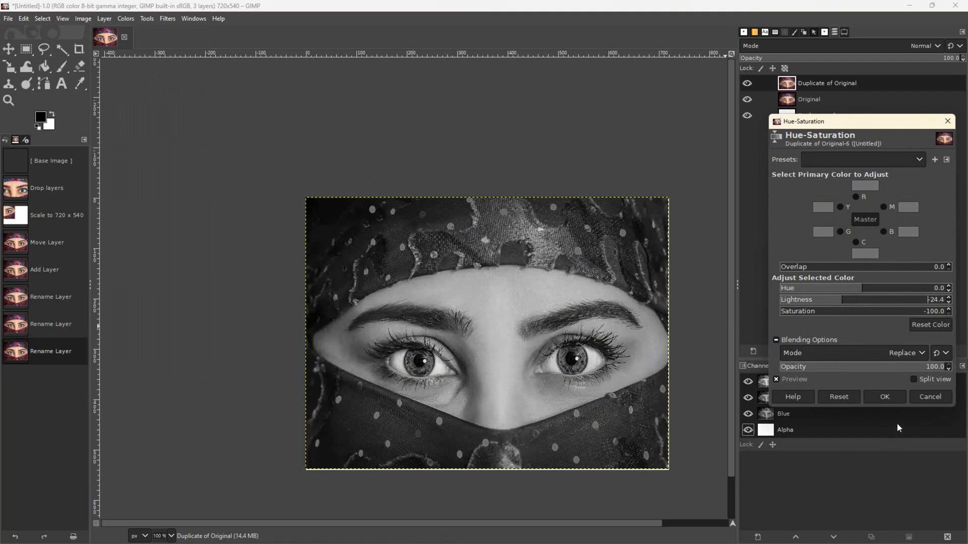
left_click(885, 398)
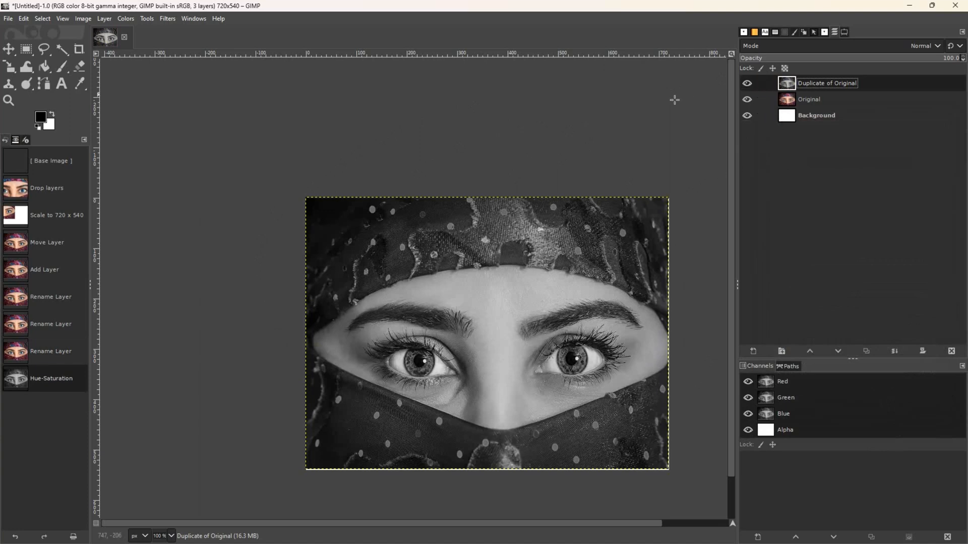
left_click(747, 99)
- Show the Original layer again and add a new transparent layer at the top
left_click(747, 100)
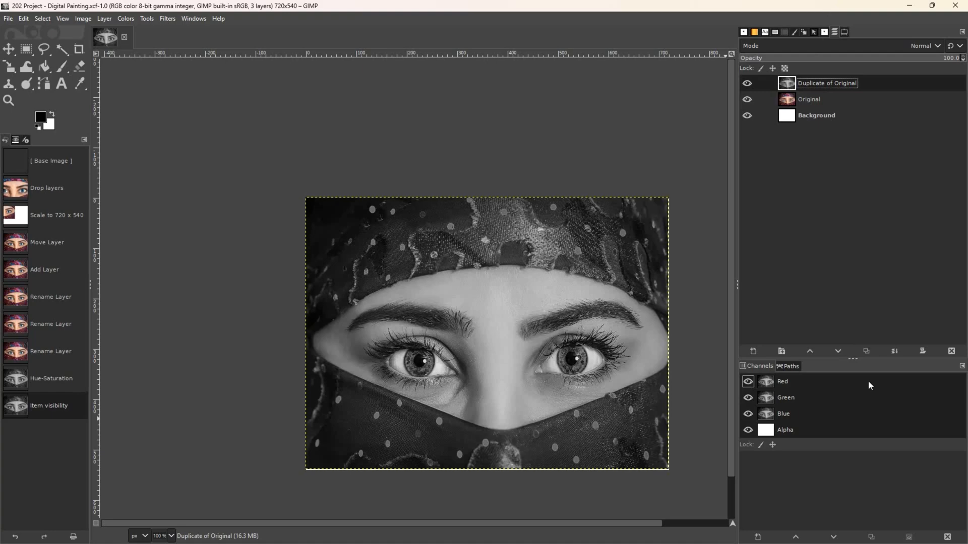
left_click(753, 352, "shift")
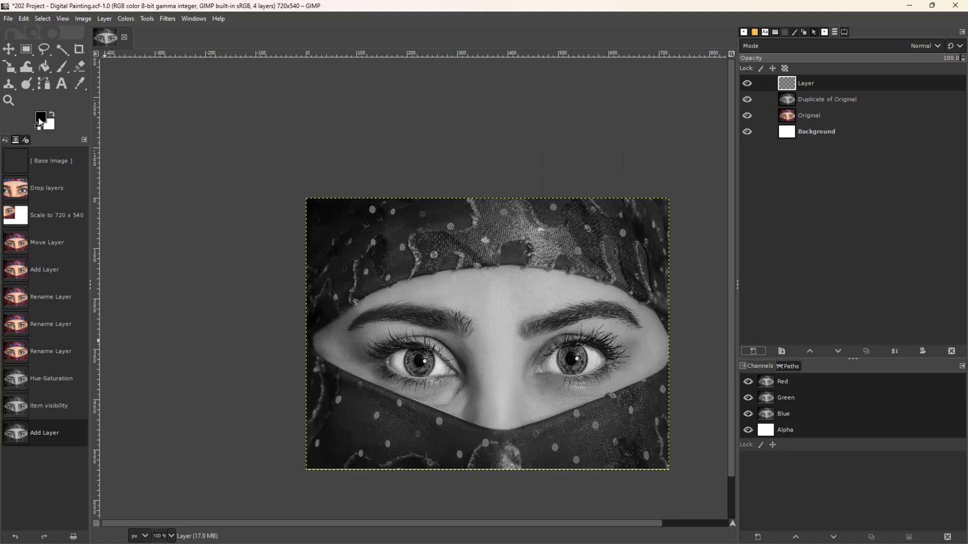
- Set the foreground colour to dark blue 061047
left_click(40, 120)
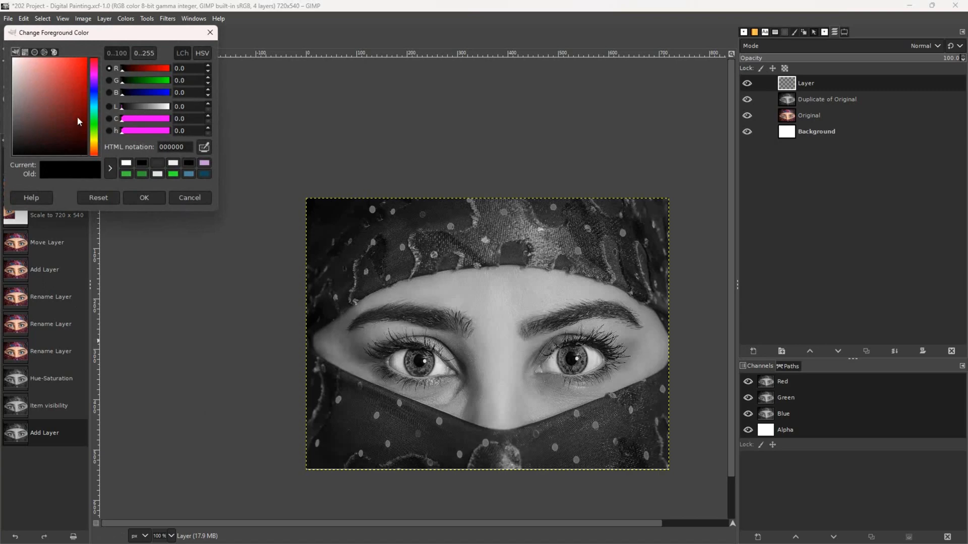
left_click(93, 97)
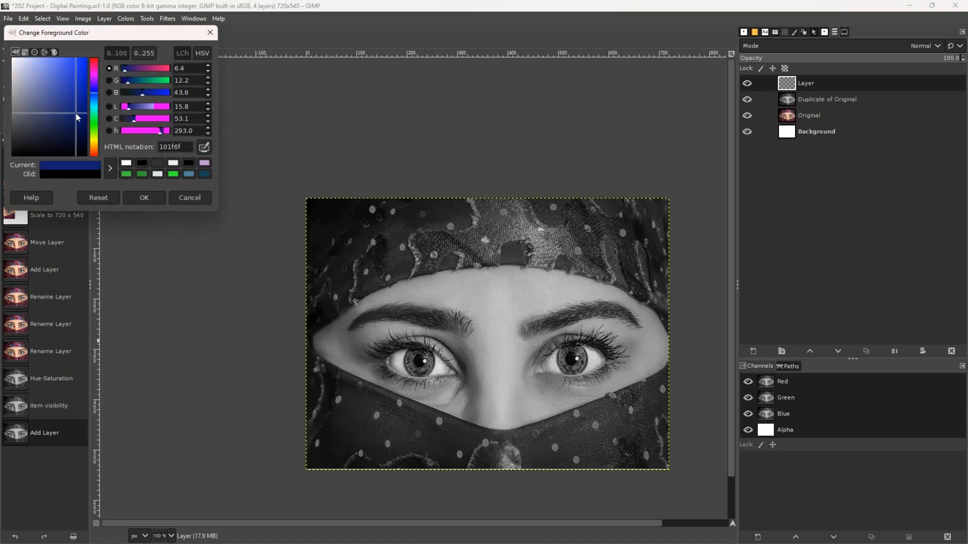
left_click(82, 129)
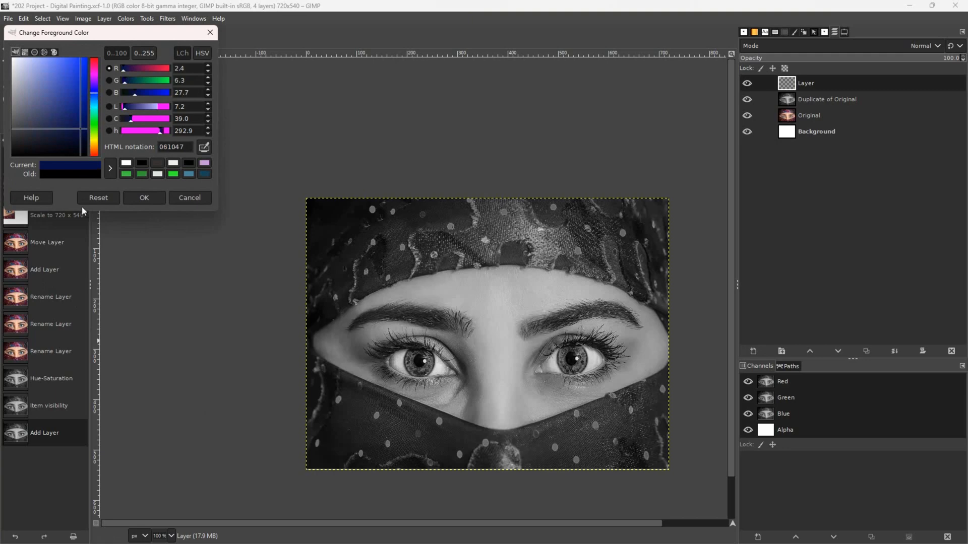
left_click(131, 201)
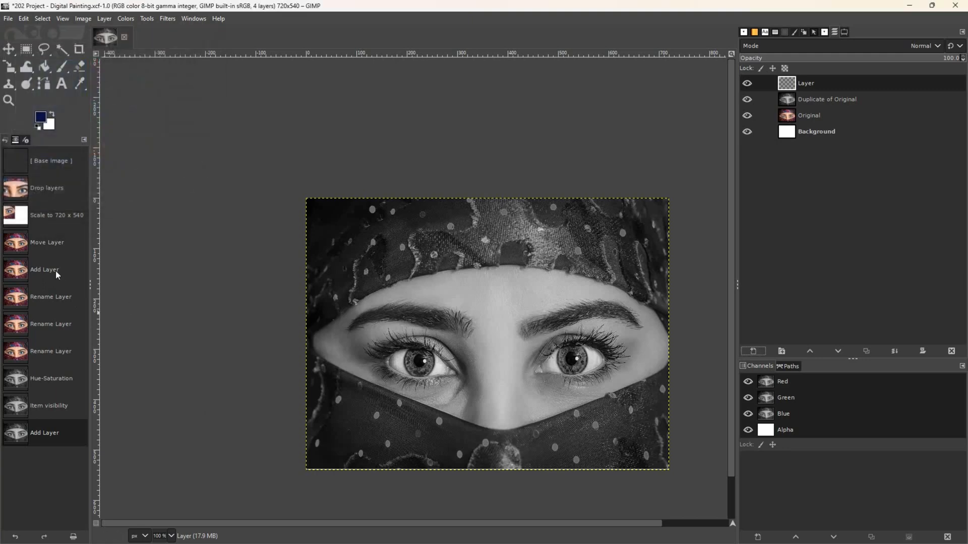
- Bucket-fill the new layer with dark blue and lower its opacity to about 80%
left_click(46, 74)
left_click(372, 281)
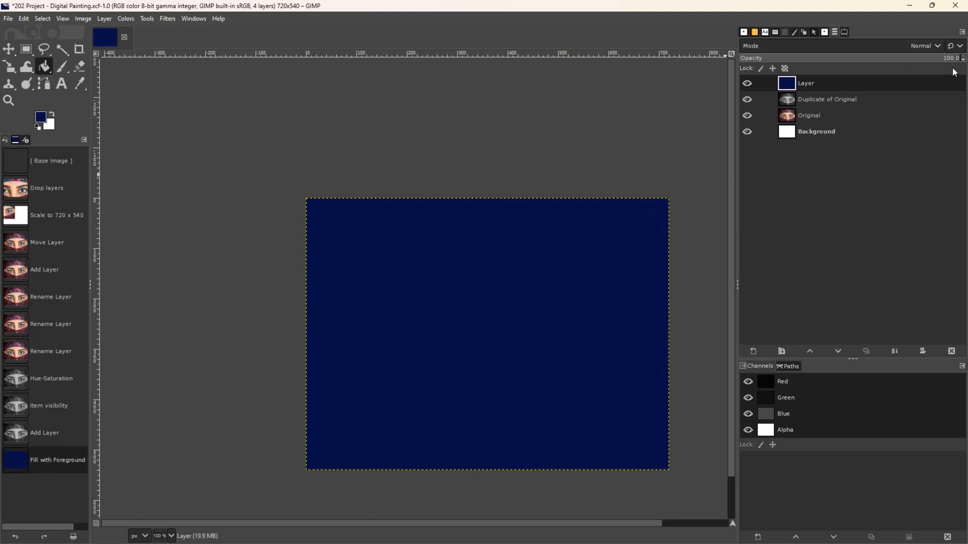
left_click_drag(954, 61, 920, 62)
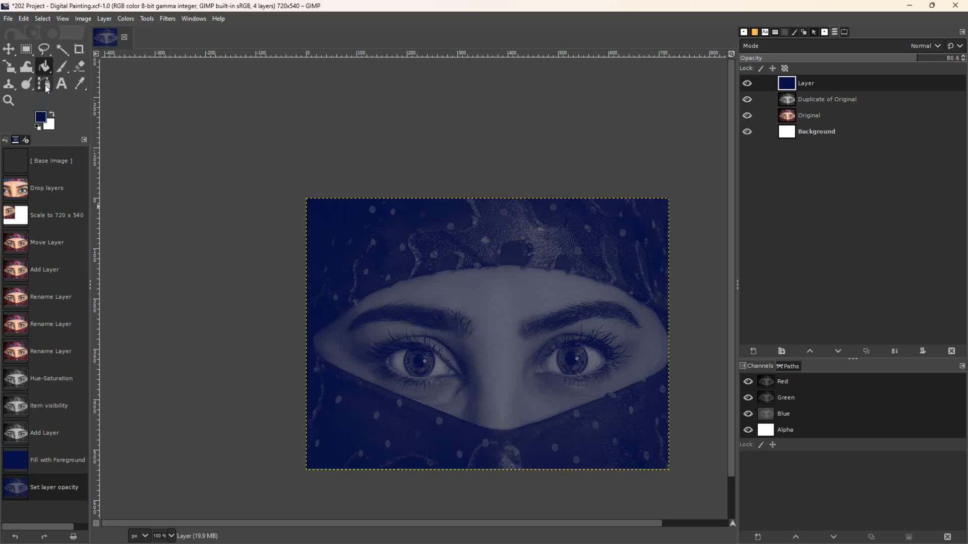
- With Free Select, trace the veil edge from above the left eyebrow to the forehead top
left_click(44, 50)
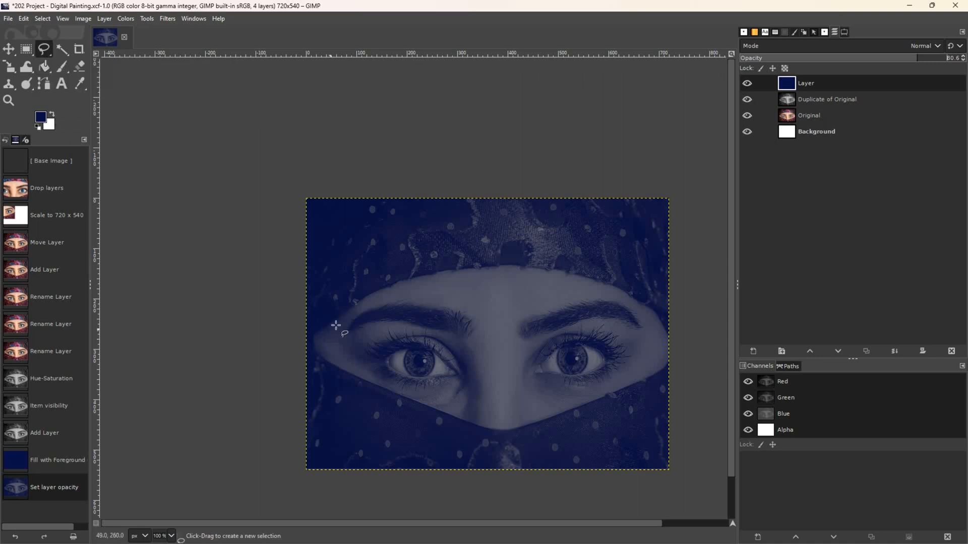
left_click(365, 298)
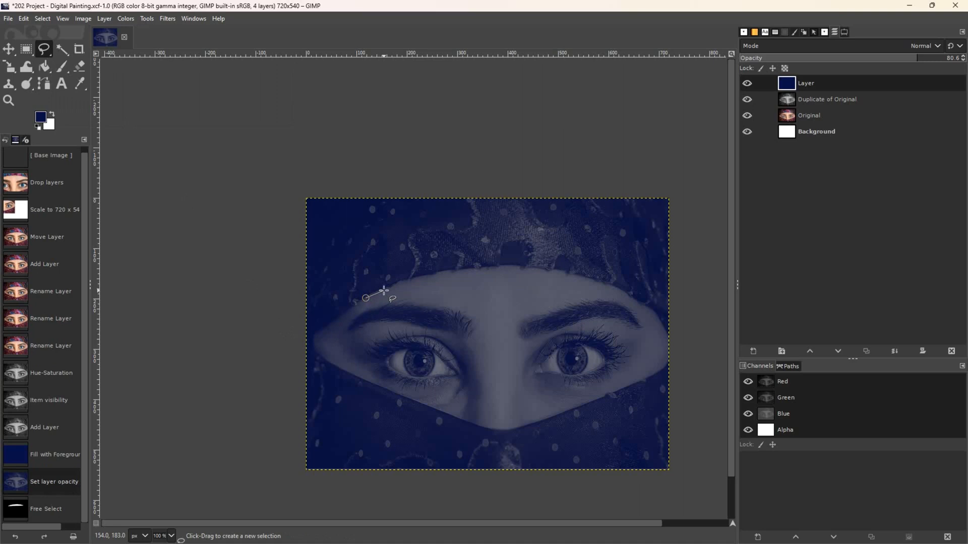
left_click(381, 290)
left_click(389, 288)
left_click(397, 283)
left_click(406, 280)
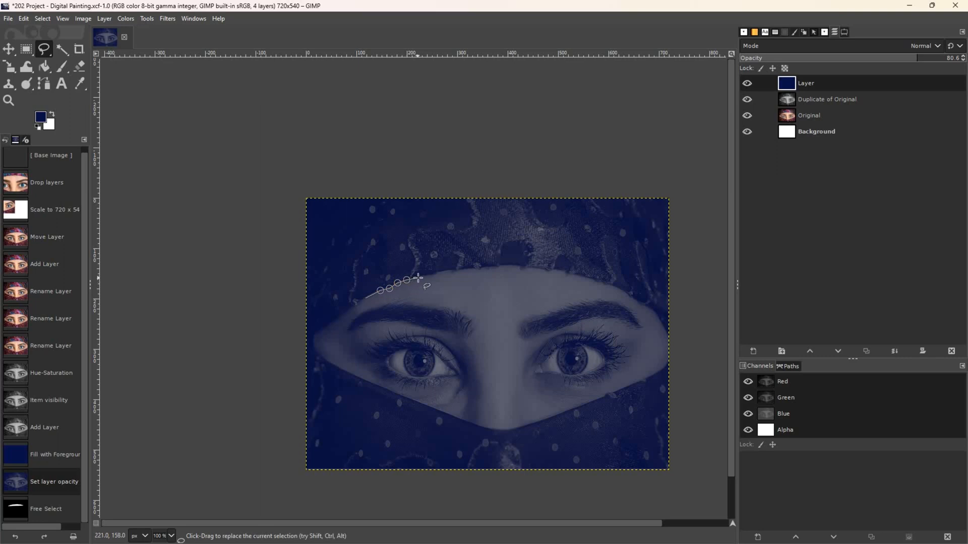
left_click(420, 277)
left_click(436, 276)
left_click(441, 273)
left_click(452, 270)
left_click(460, 272)
left_click(472, 269)
left_click(479, 270)
left_click(500, 268)
left_click(505, 266)
left_click(521, 268)
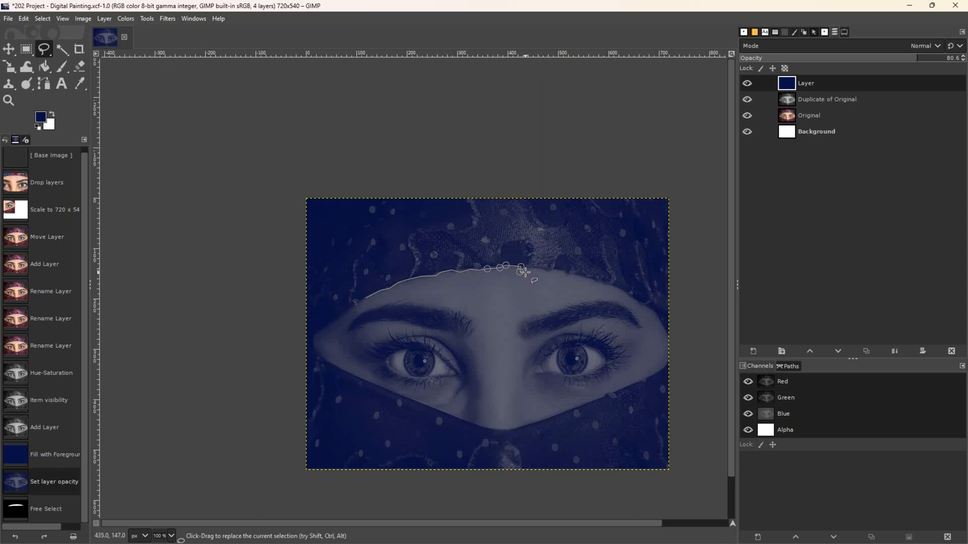
- Continue the outline above the right eyebrow and down to the face's right corner
left_click(528, 270)
left_click(547, 271)
left_click(558, 271)
left_click(567, 275)
left_click(576, 276)
left_click(585, 279)
left_click(593, 280)
left_click(601, 285)
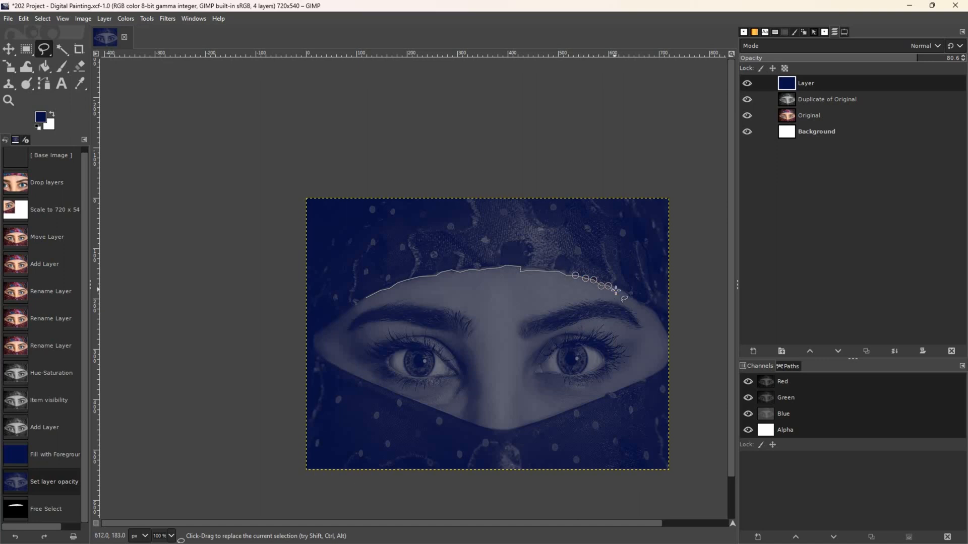
left_click(621, 290)
left_click(630, 298)
left_click(637, 303)
left_click(652, 312)
left_click(661, 321)
left_click(667, 337)
left_click(672, 351)
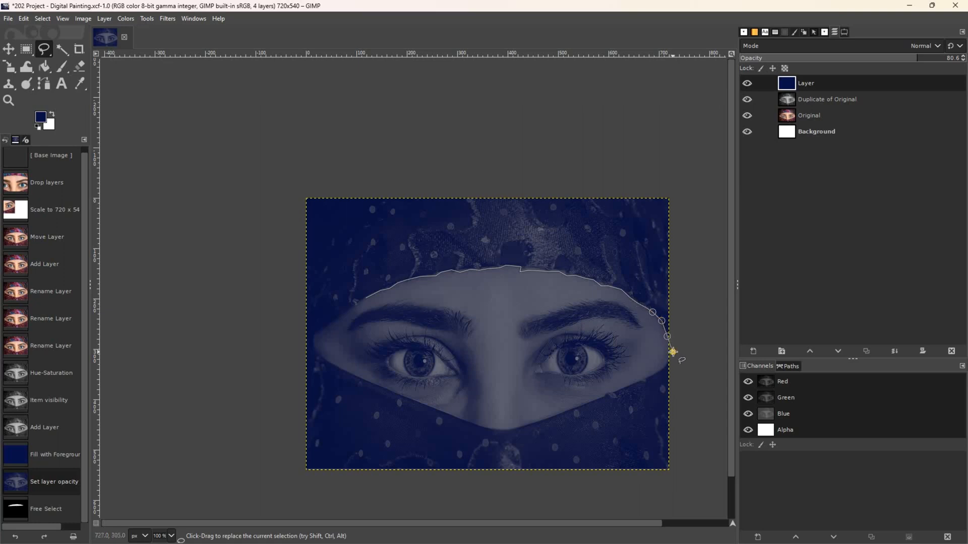
- Trace the lower veil edge to the bottom tip and up the left side, closing the selection
left_click(667, 363)
left_click(656, 372)
left_click(635, 384)
left_click(611, 392)
left_click(605, 393)
left_click(528, 424)
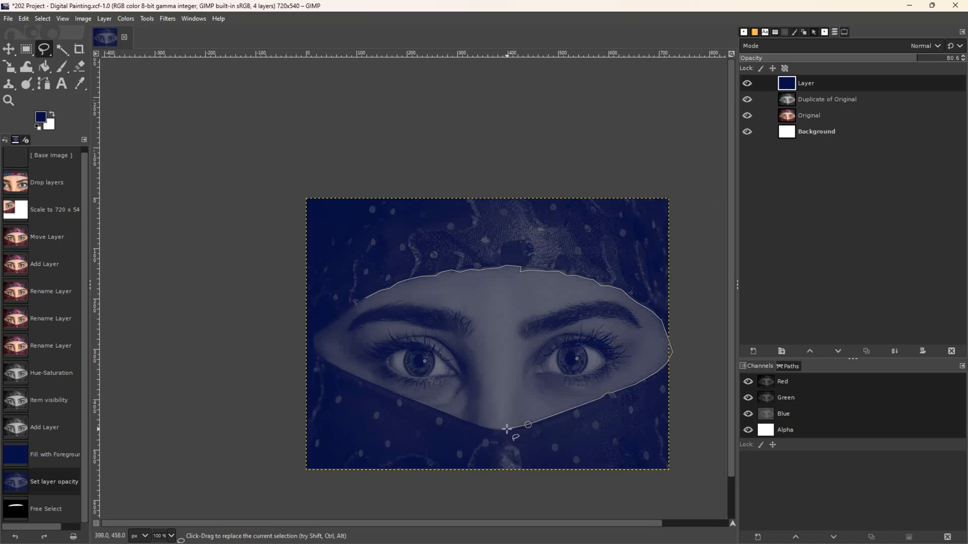
left_click(506, 429)
left_click(492, 427)
left_click(366, 379)
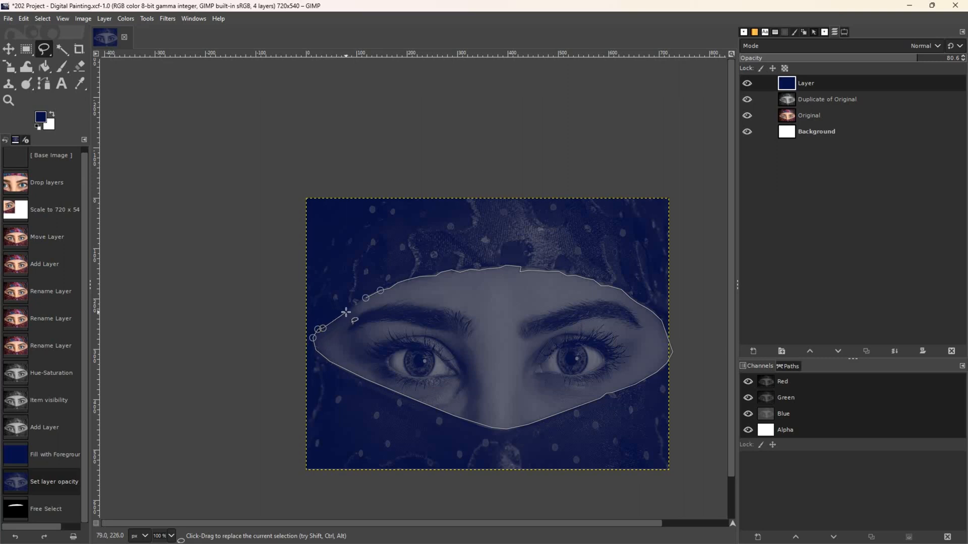
key("Return")
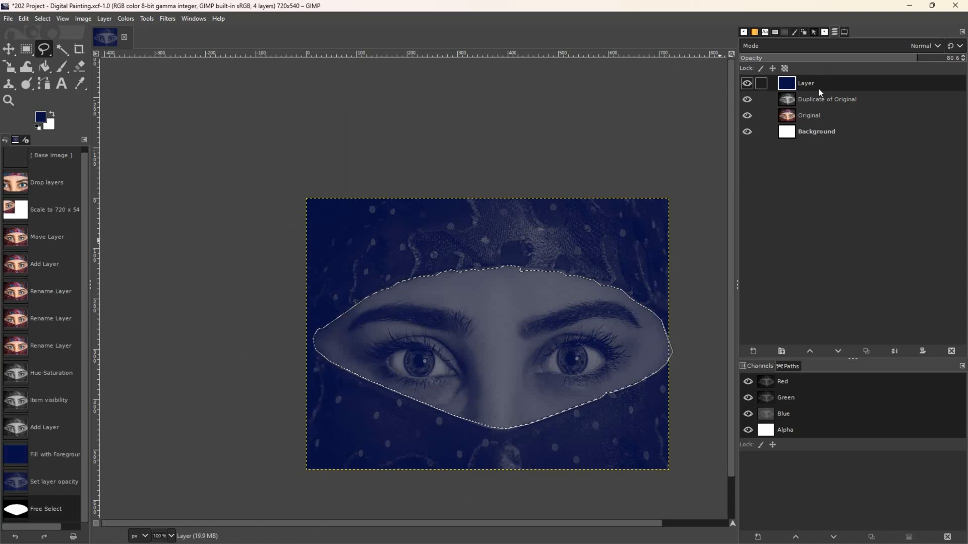
- Delete the eye opening from the blue layer, check it by toggling layer visibility, then select none
key("Delete")
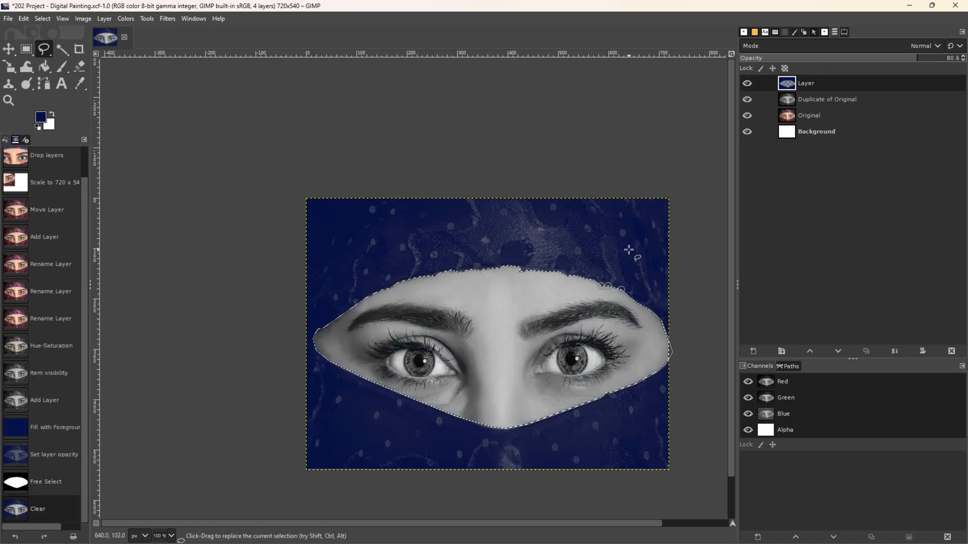
left_click(746, 115)
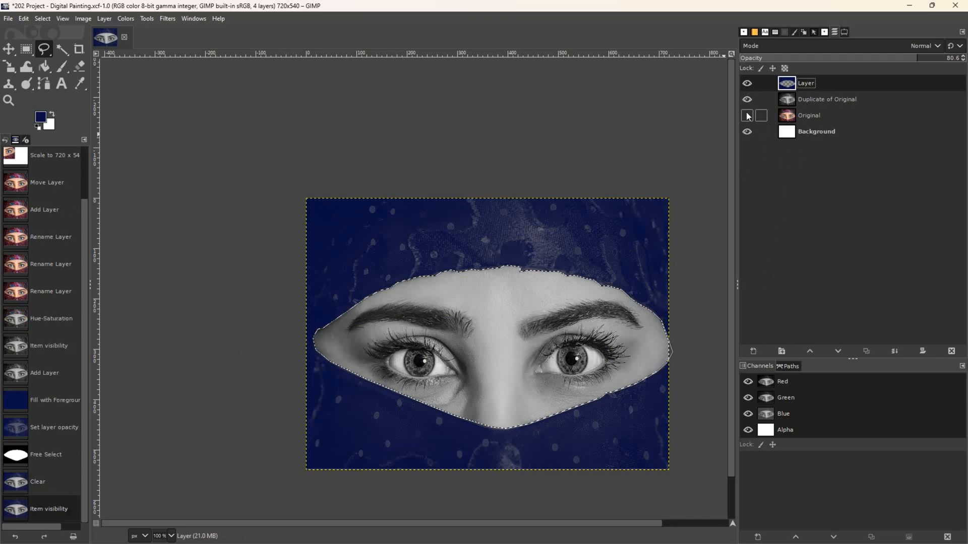
left_click(747, 99)
left_click(747, 132)
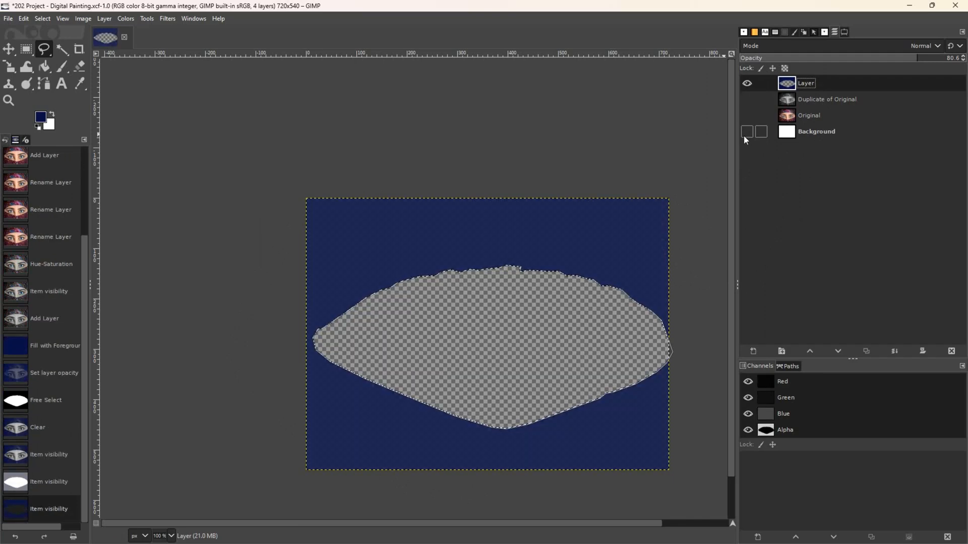
left_click(747, 131)
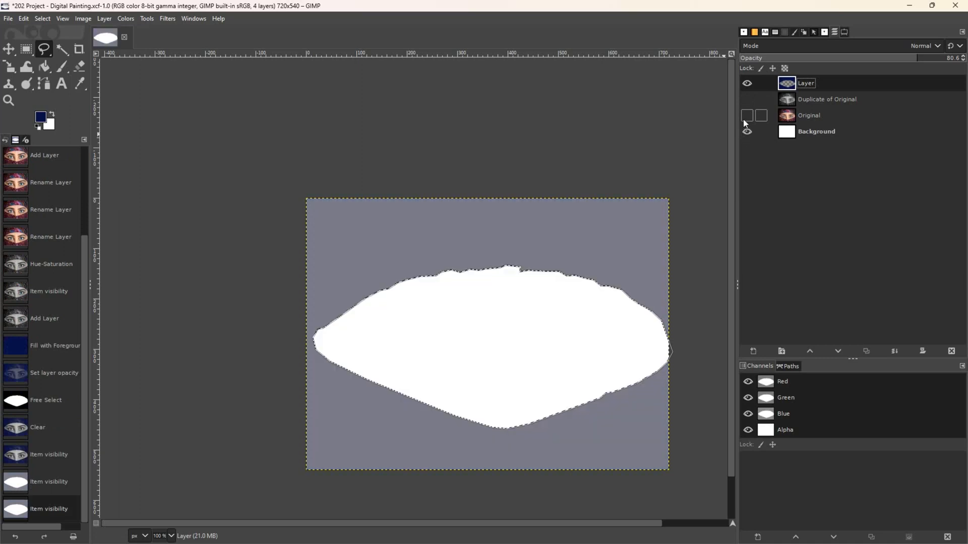
left_click(747, 115)
left_click(747, 99)
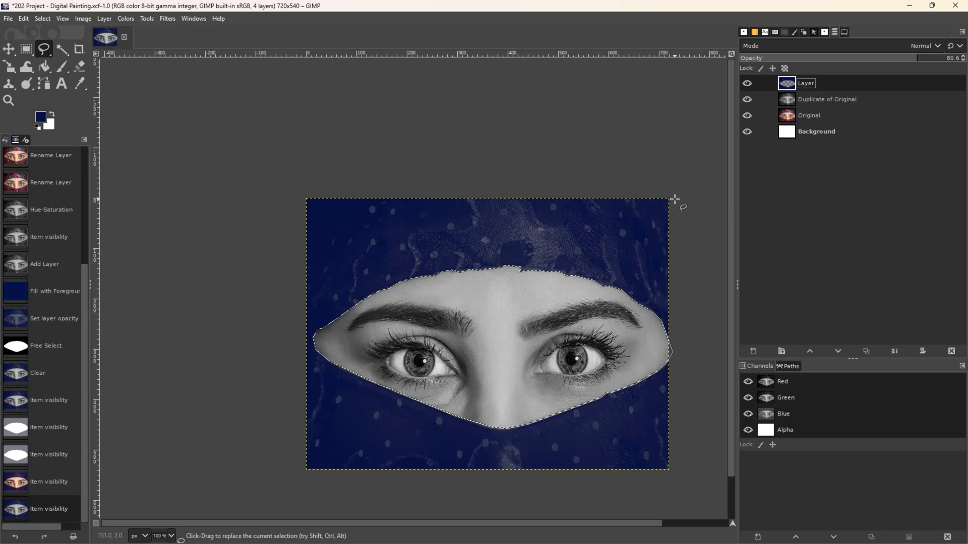
key("ctrl+shift+a")
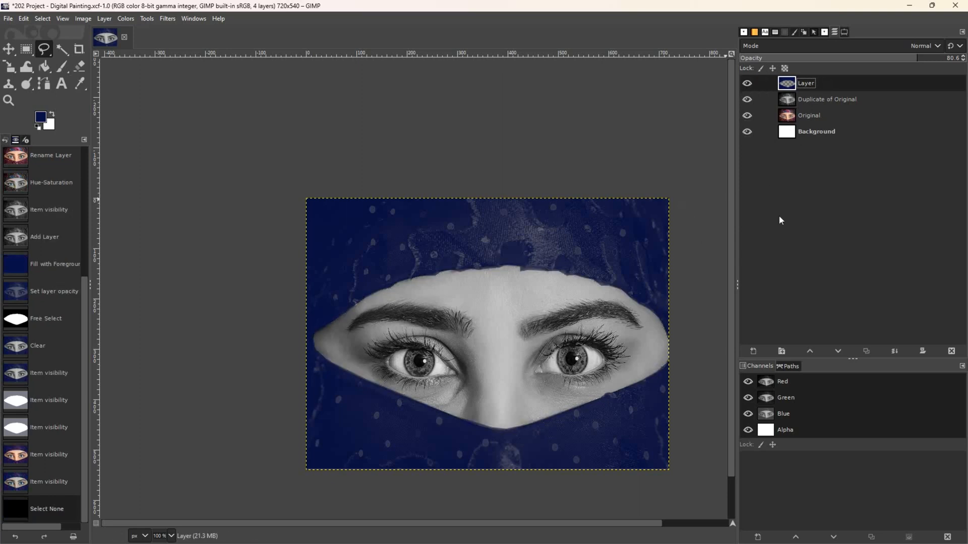
- Add a transparent Layer #1 and raise the navy layer to the top at 100% opacity
left_click(752, 350, "shift")
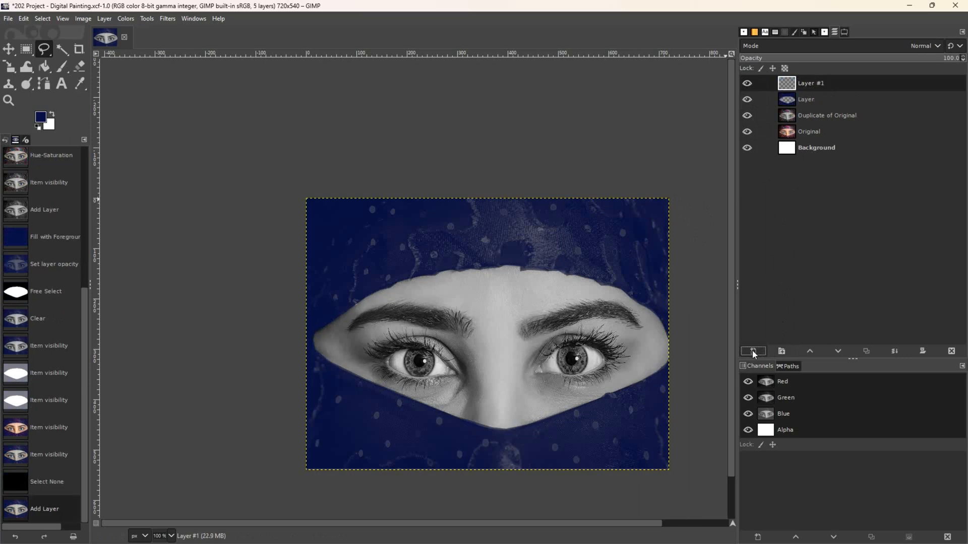
mouse_move(809, 99)
left_mouse_down()
mouse_move(817, 90)
mouse_move(806, 81)
left_mouse_up()
left_click(799, 105)
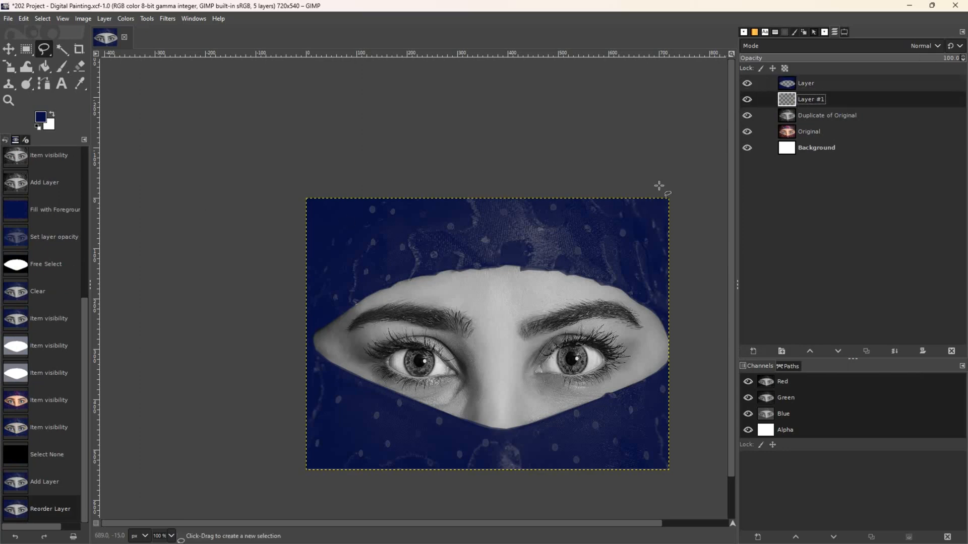
left_click(747, 99)
left_click(746, 116)
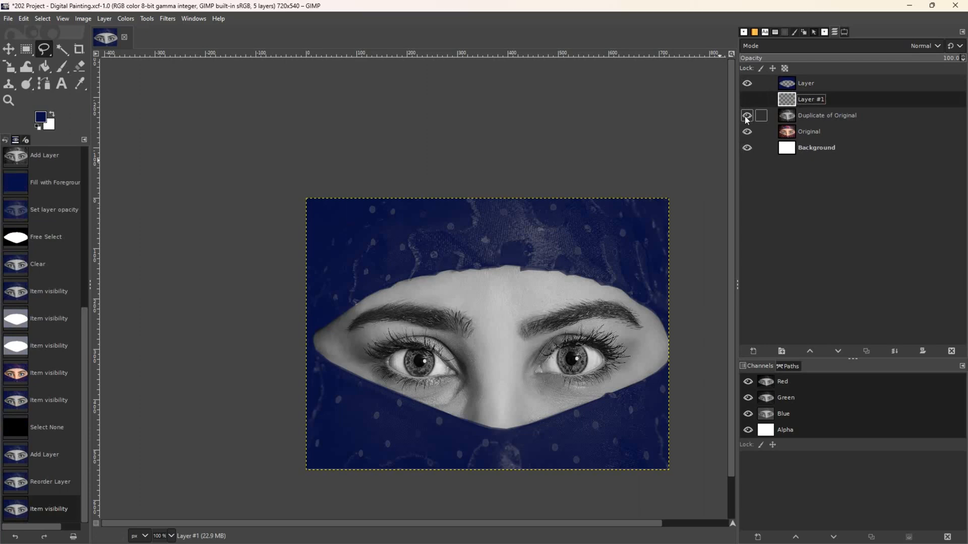
left_click(837, 84)
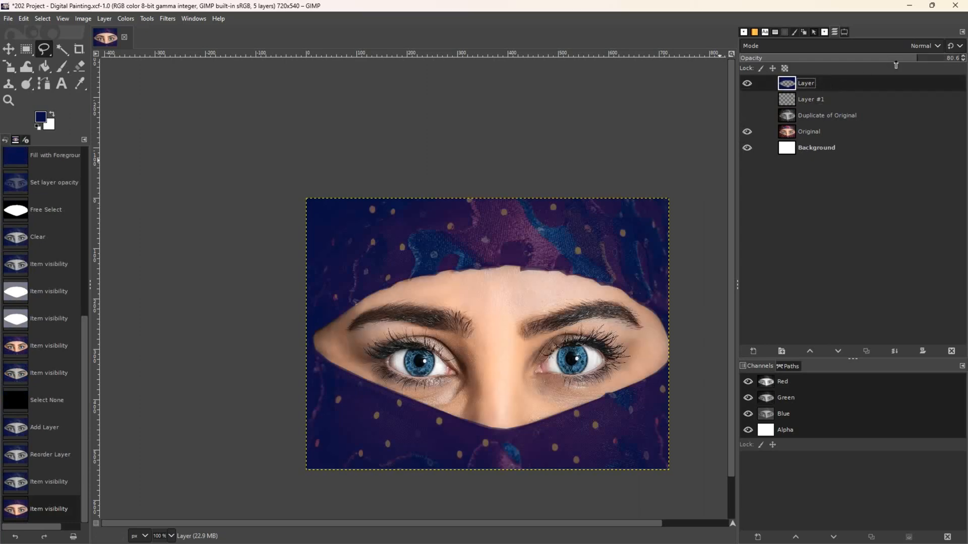
left_click_drag(894, 62, 944, 57)
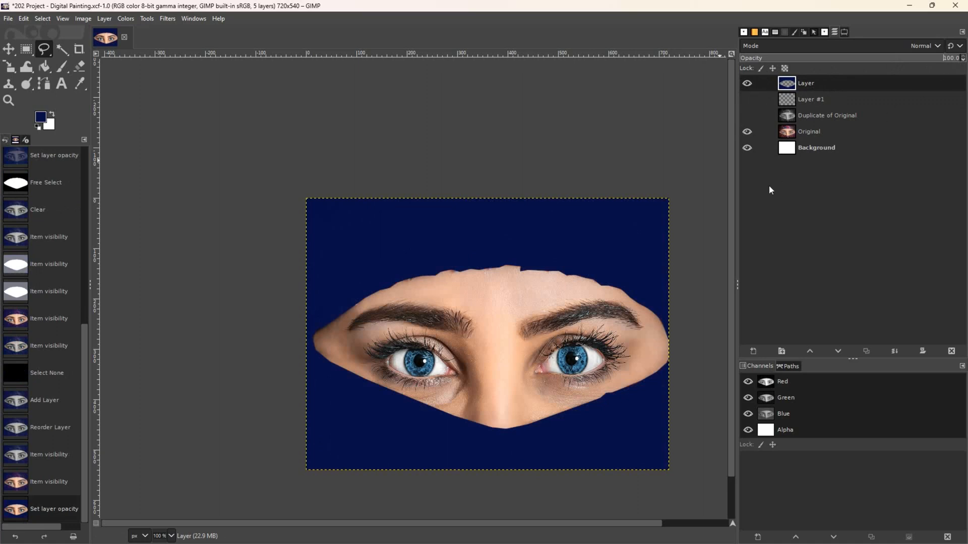
- Restore layer visibility and sample the forehead's skin tone as the foreground colour
left_click(747, 99)
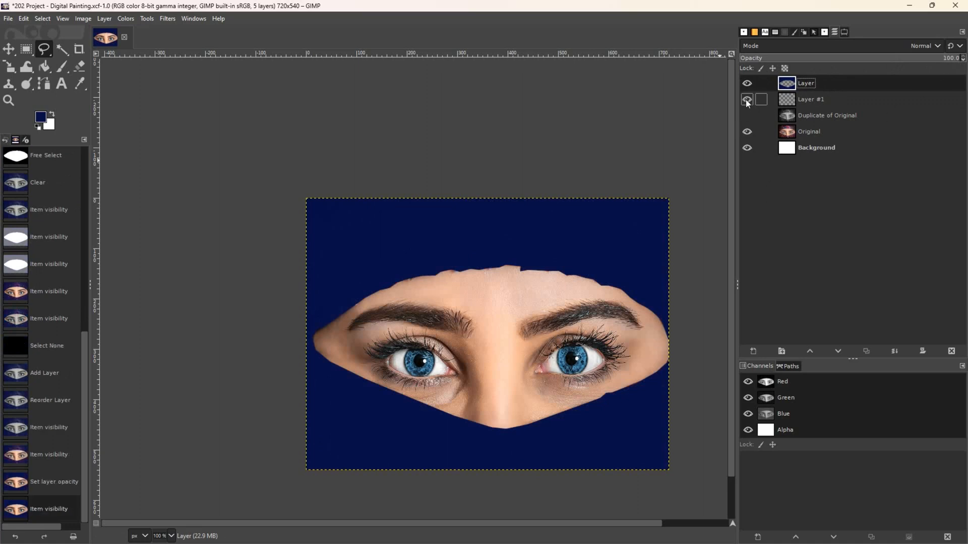
left_click(749, 132)
left_click(749, 132)
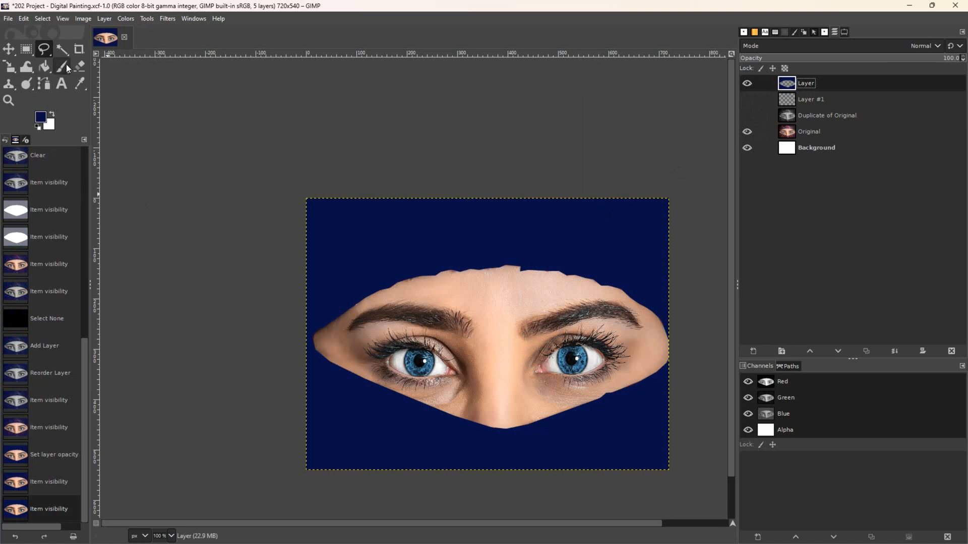
left_click(79, 84)
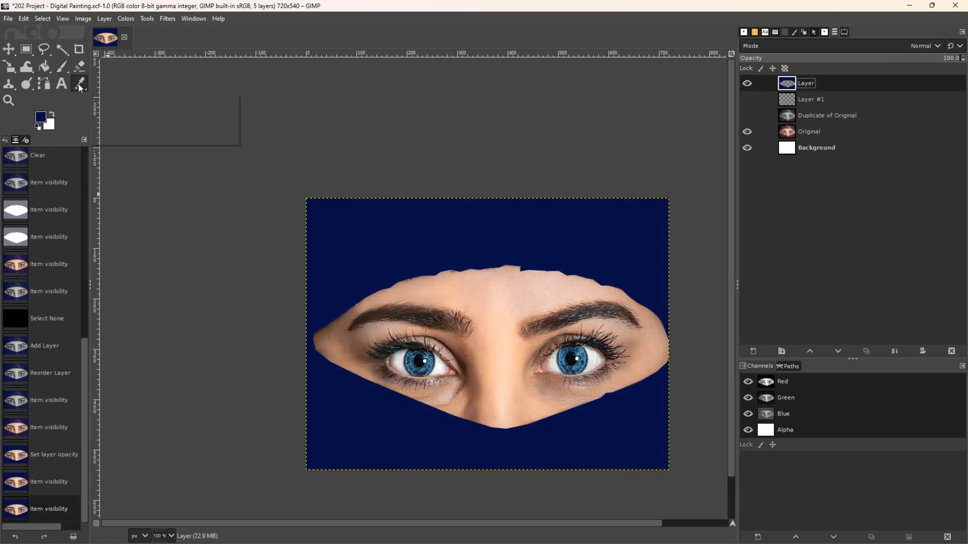
left_click(479, 299)
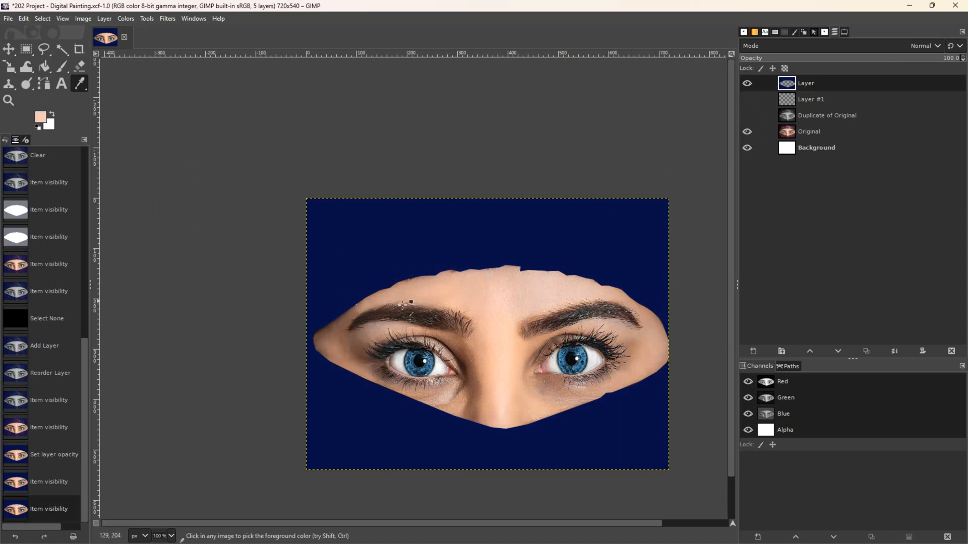
left_click(749, 121)
- Bucket-fill the face opening on Layer #1 with the sampled peach skin tone
left_click(745, 101)
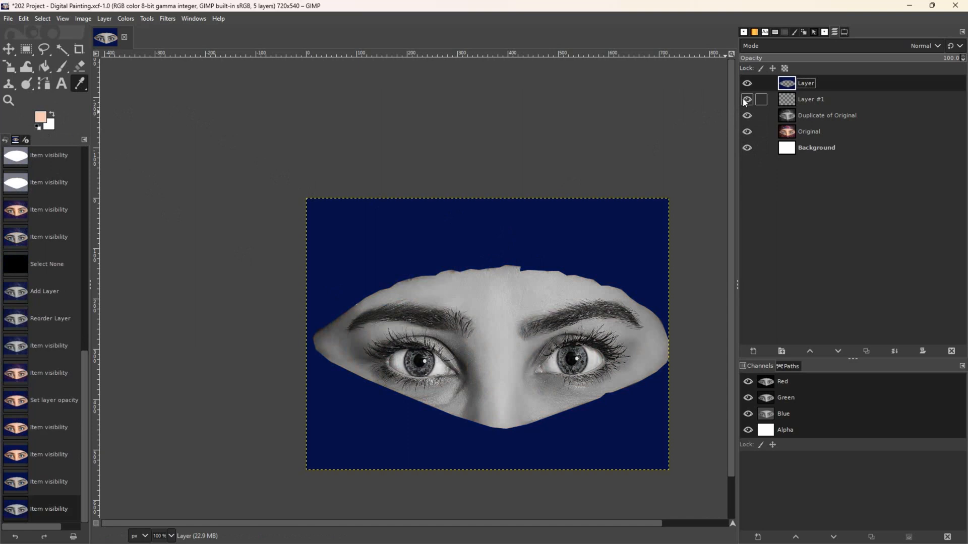
left_click(817, 100)
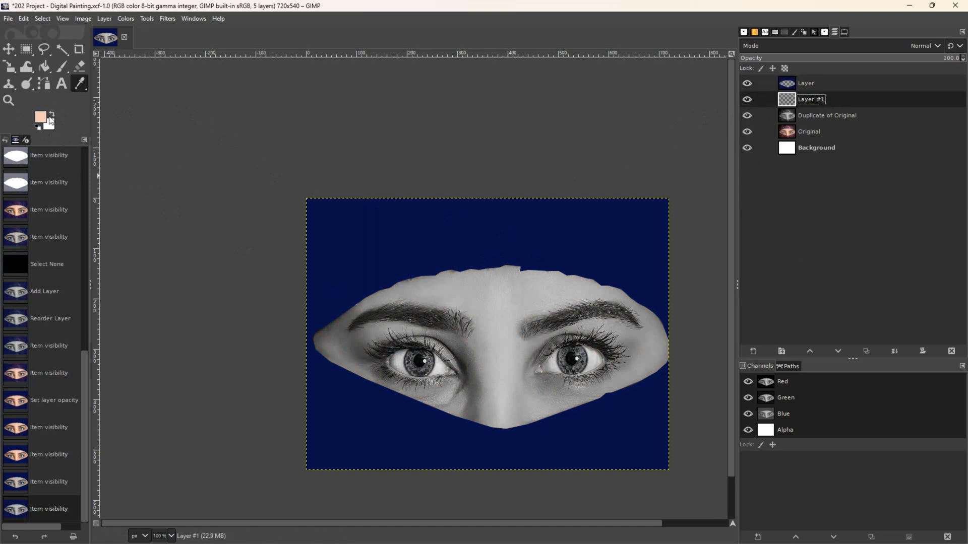
left_click(44, 68)
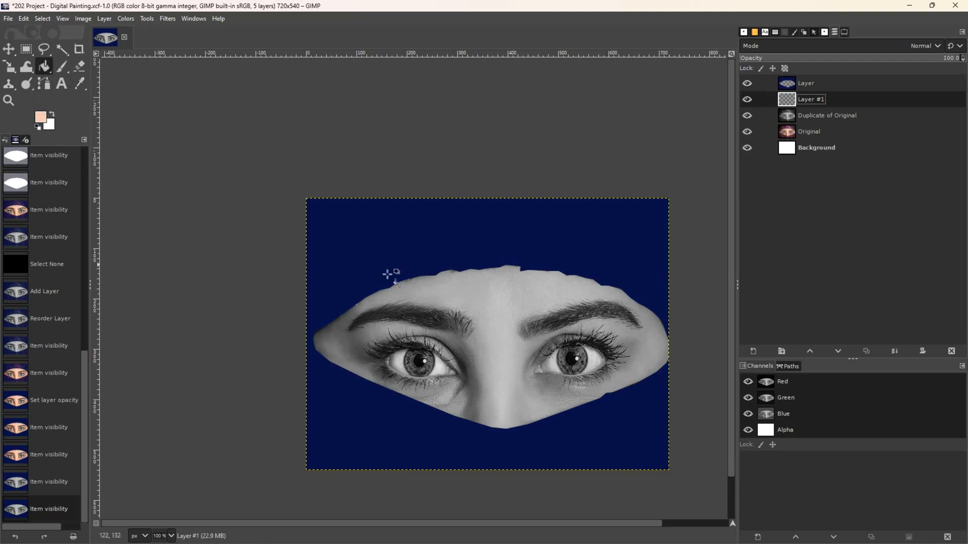
left_click(447, 300)
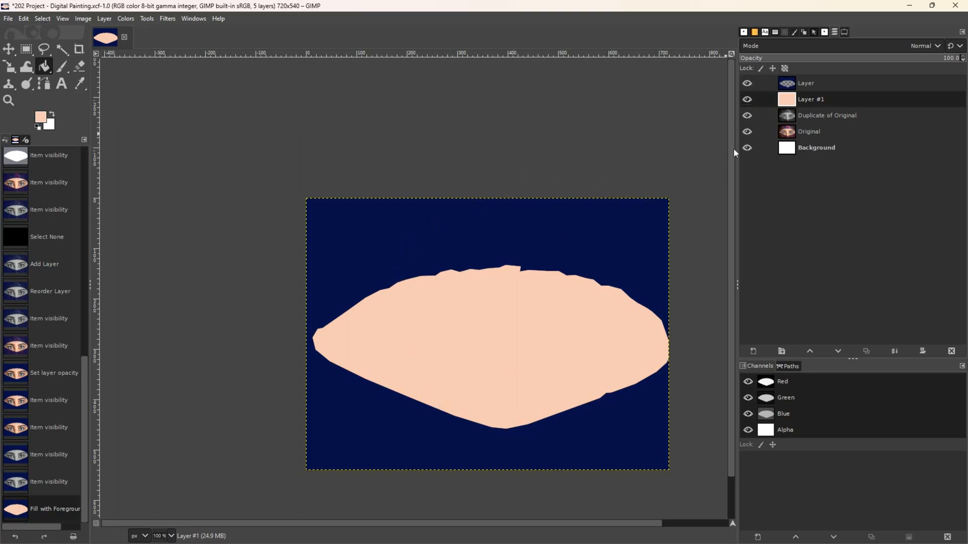
left_click(809, 83)
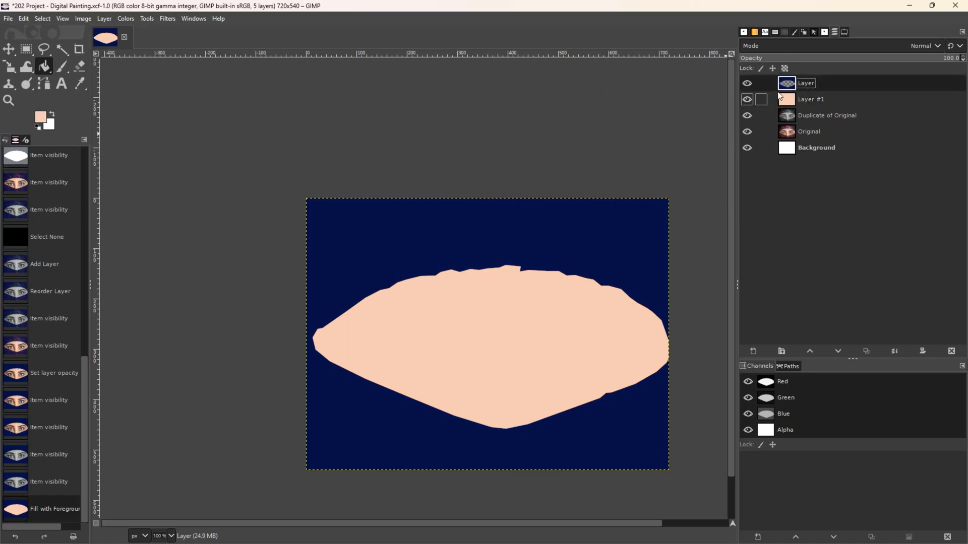
- Create a Visible layer with New from Visible, then delete the old navy Layer and peach Layer #1
left_click(105, 19)
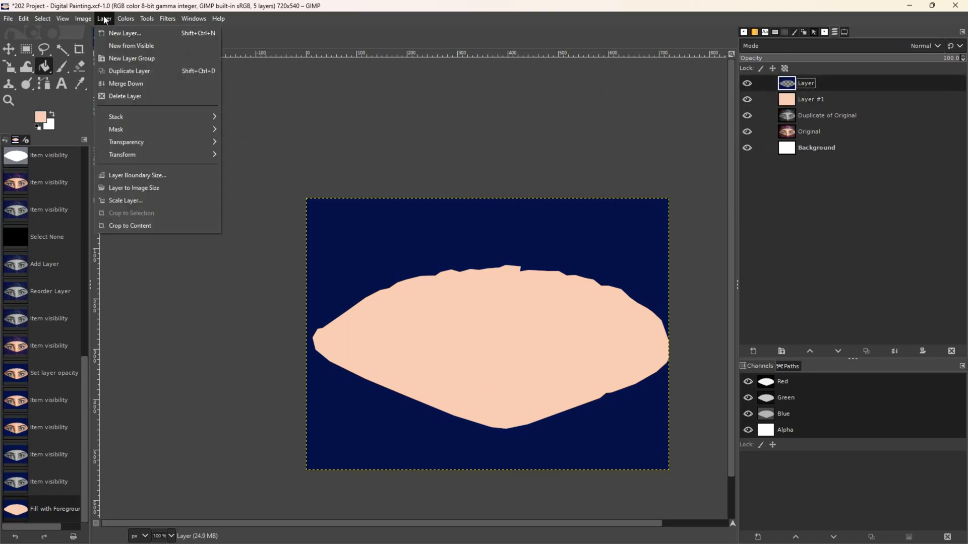
left_click(118, 44)
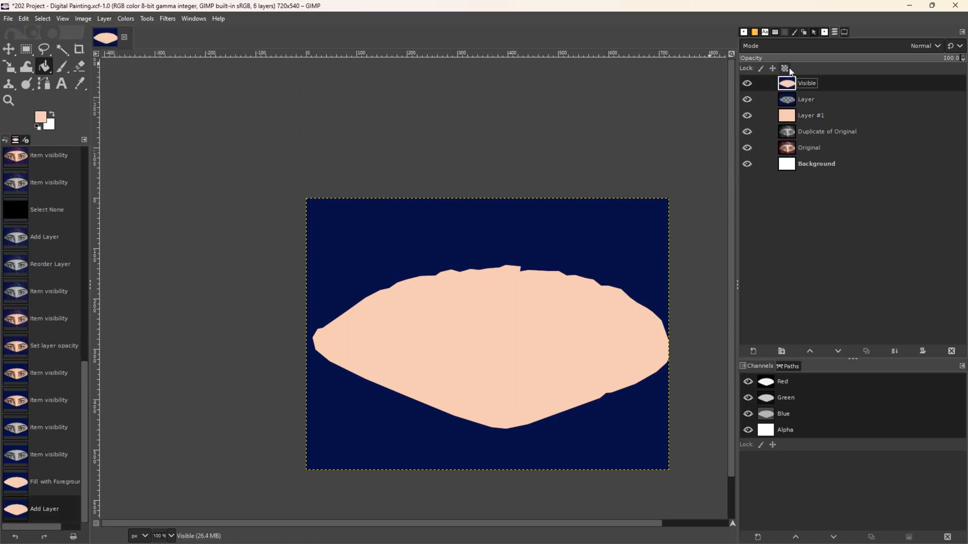
left_click(808, 99)
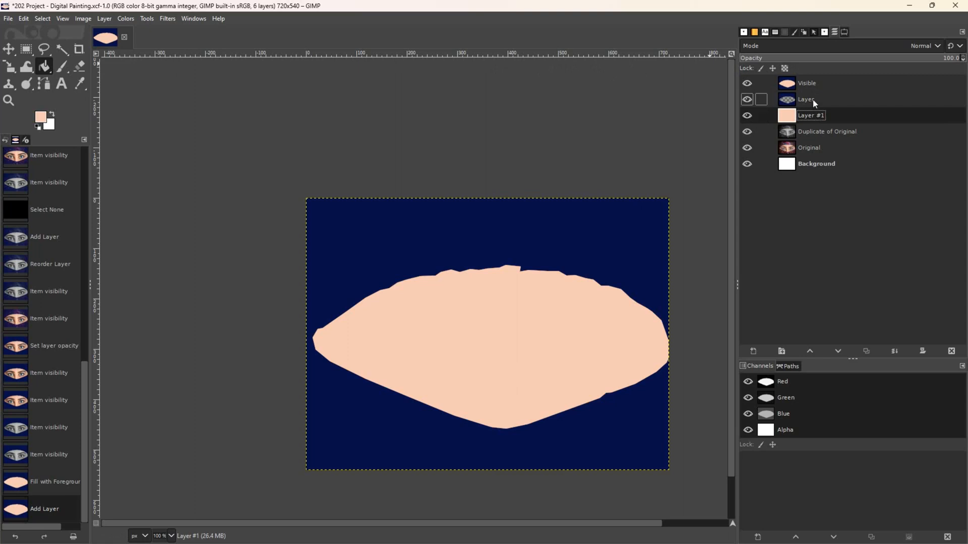
left_click(951, 350)
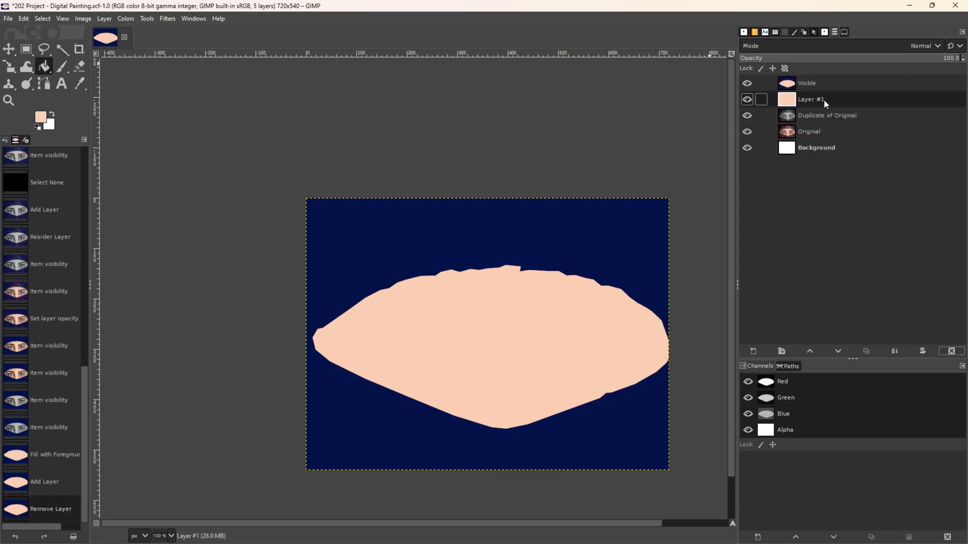
left_click(951, 351)
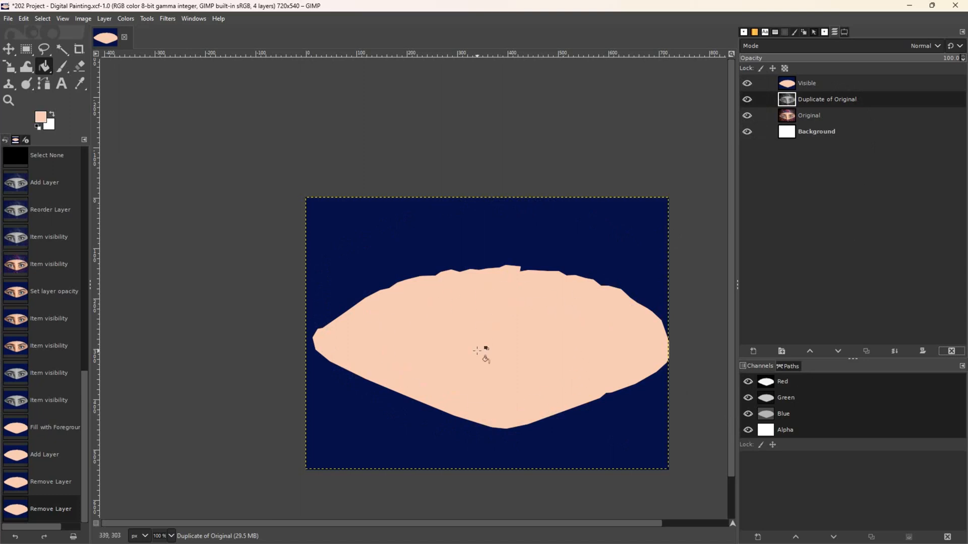
left_click(748, 86)
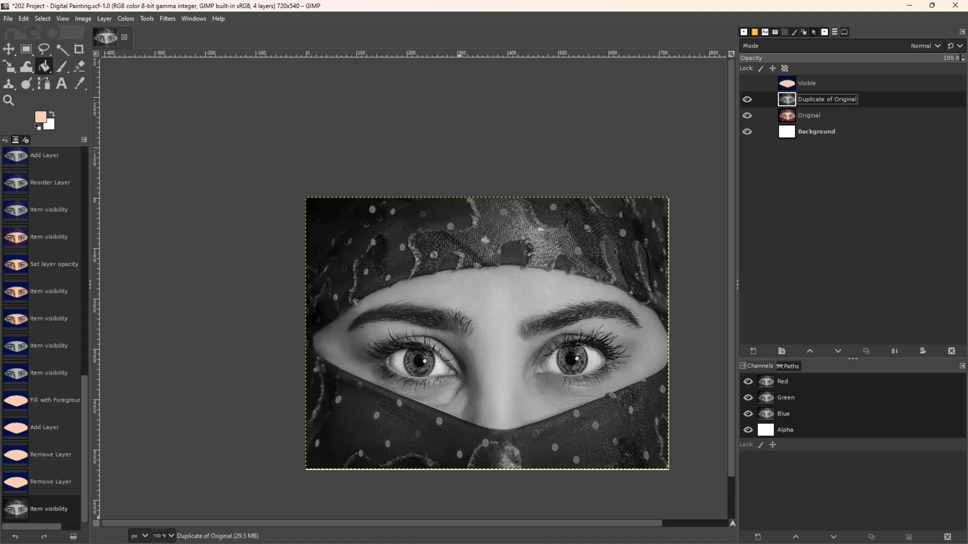
mouse_move(501, 543)
left_click(806, 83)
left_click(747, 83)
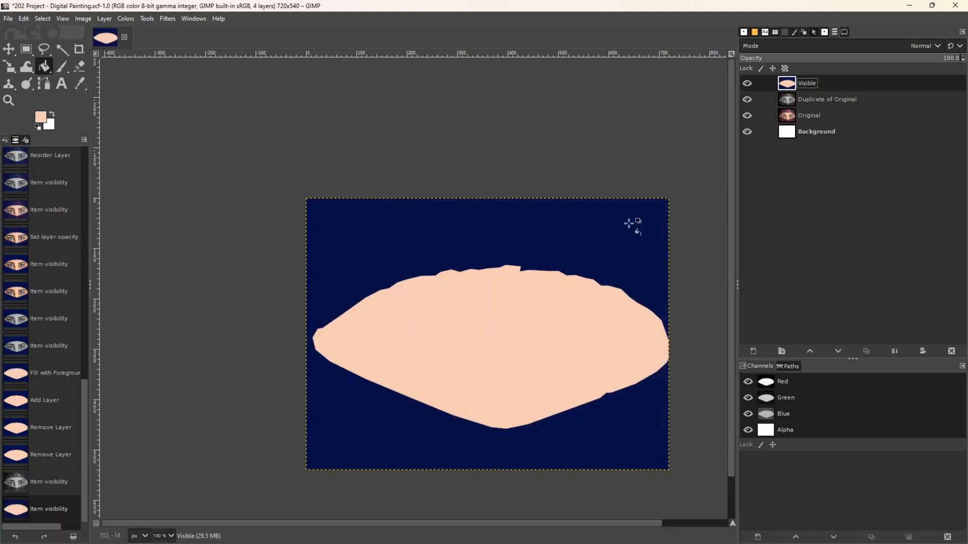
left_click(747, 83)
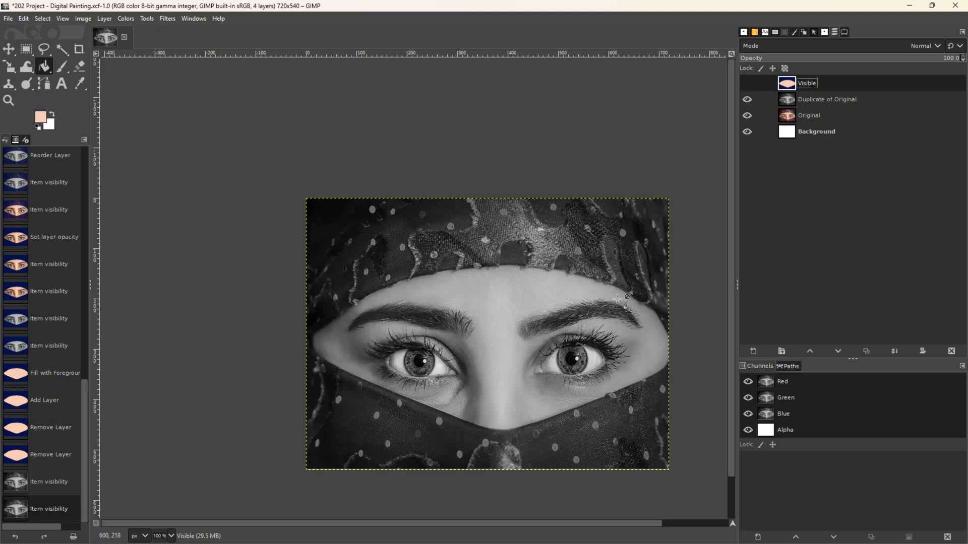
left_click(746, 83)
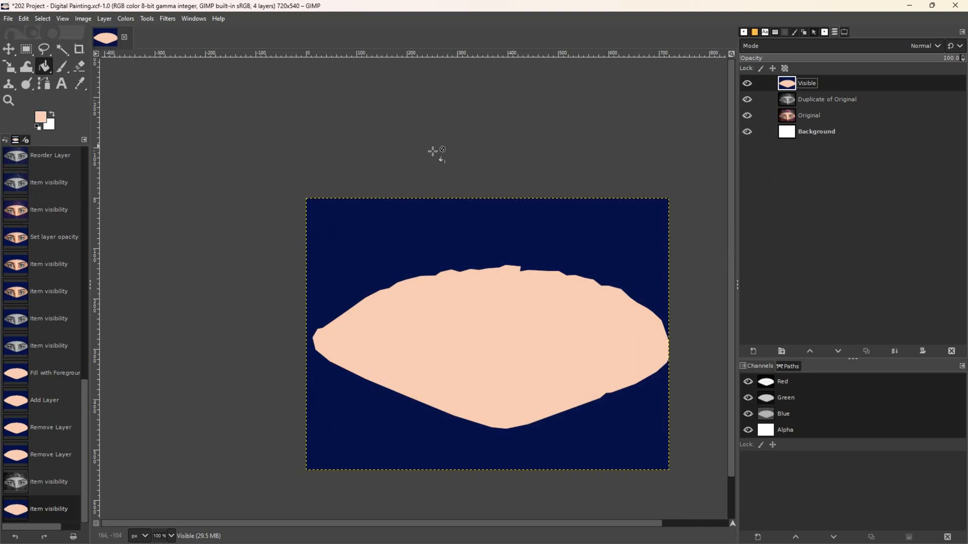
- Add a new transparent layer named 'Face Guidelines' at about 60% opacity
left_click(752, 352)
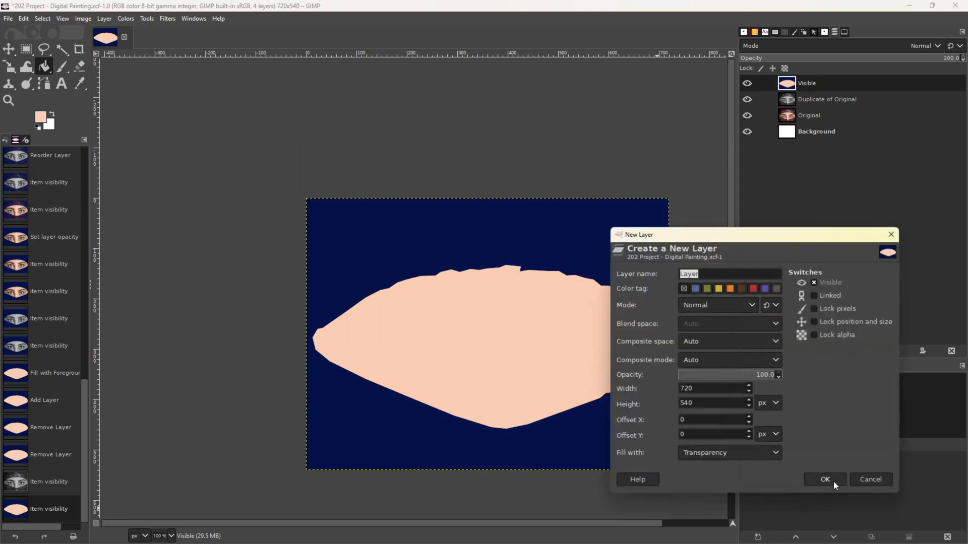
left_click(827, 481)
left_click(807, 86)
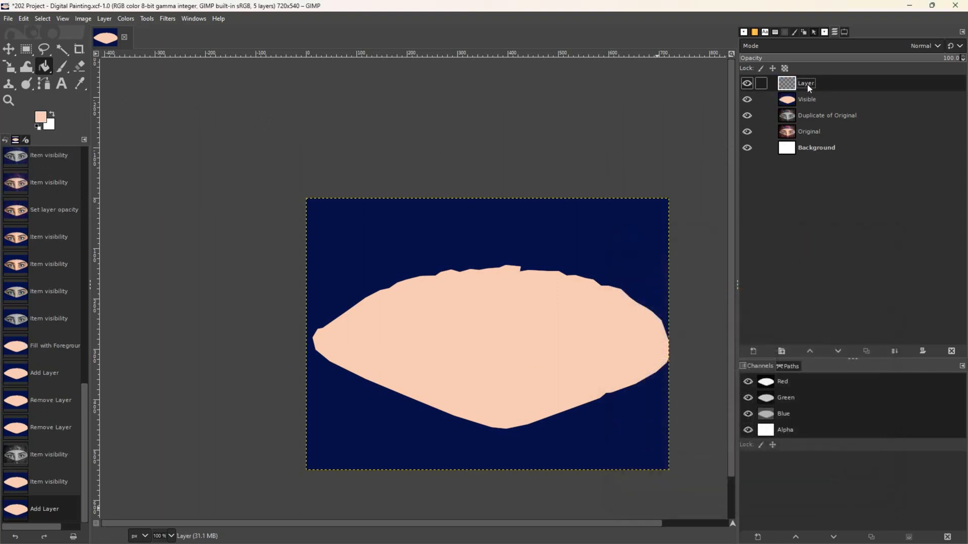
double_click(807, 83)
type("Face Guidelines")
key("Return")
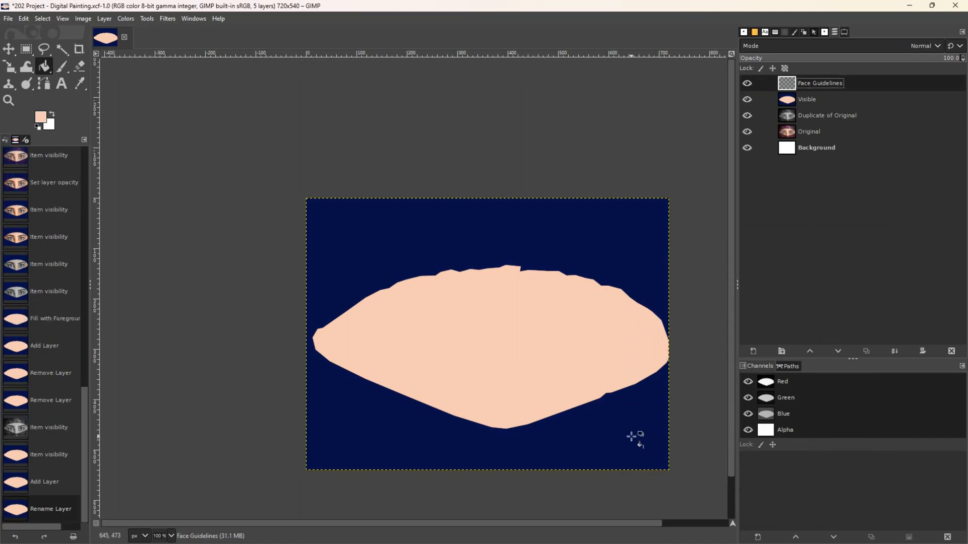
left_click_drag(956, 60, 871, 60)
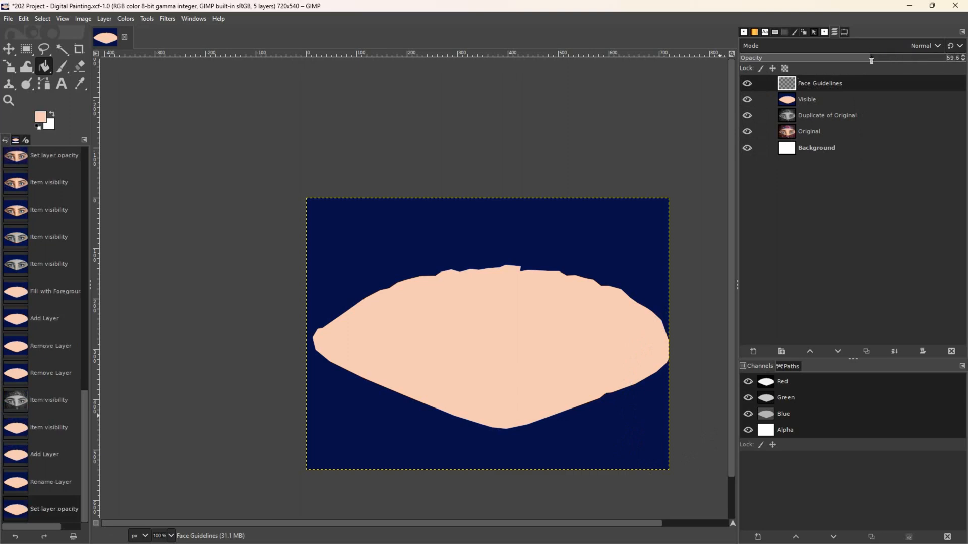
- Fade the Visible layer to about 48% and paint a stroke along the left upper eyelid
left_click(820, 86)
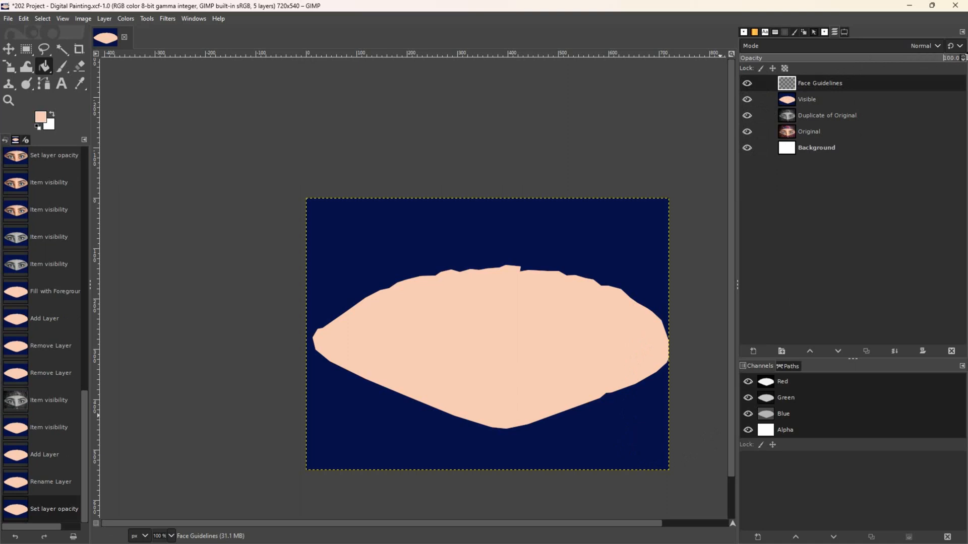
left_click(807, 99)
left_click_drag(940, 61, 779, 77)
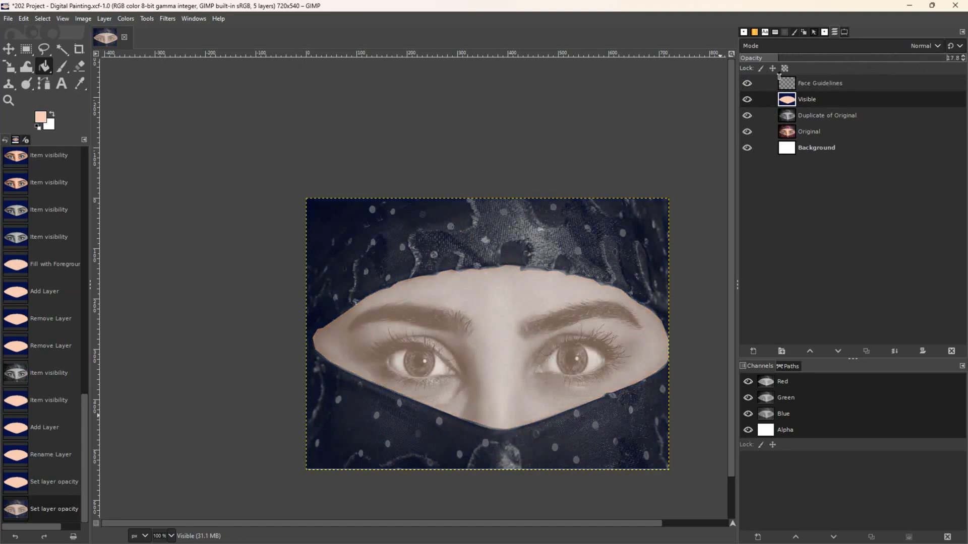
left_click(817, 82)
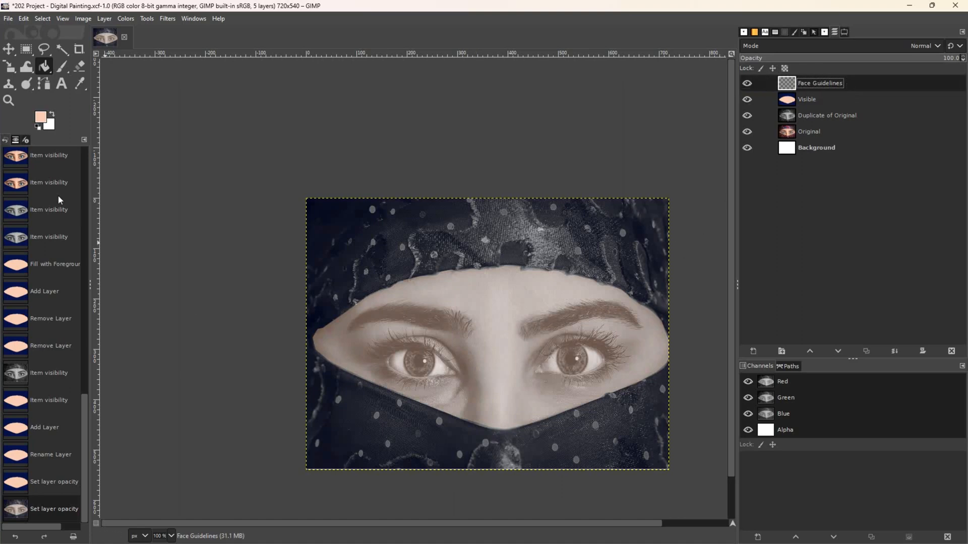
left_click(62, 66)
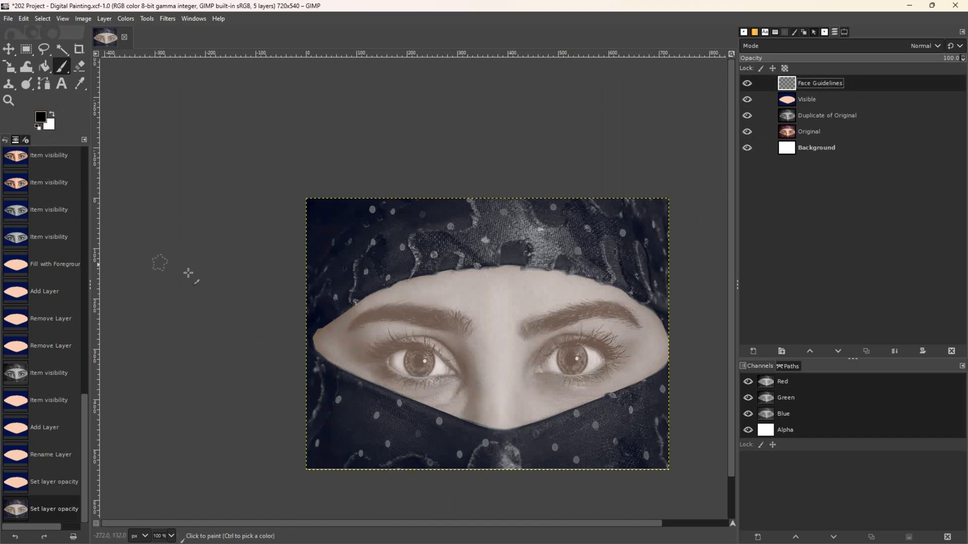
left_click_drag(365, 347, 425, 334)
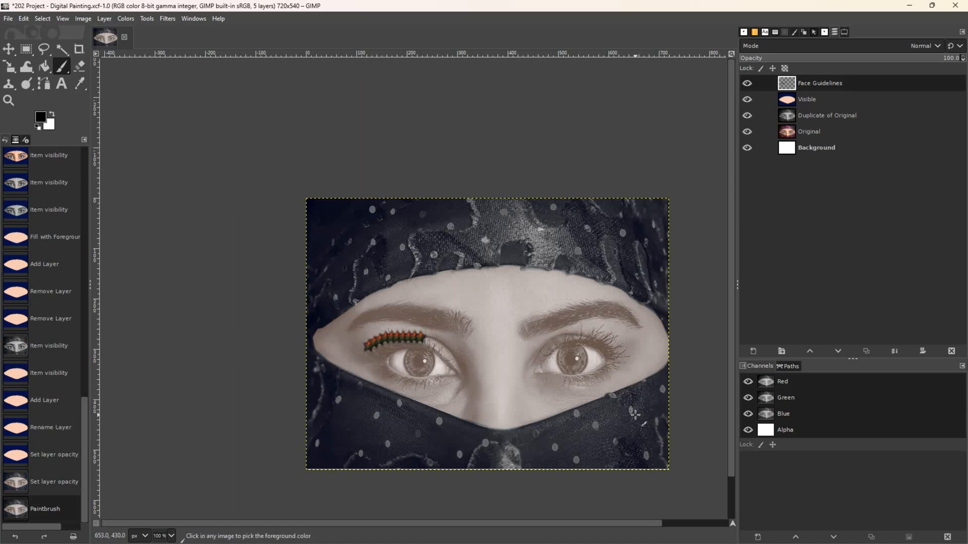
- Switch the paintbrush to the '2. Hardness 100' brush, undoing the eyelid and trial strokes
key("ctrl+z")
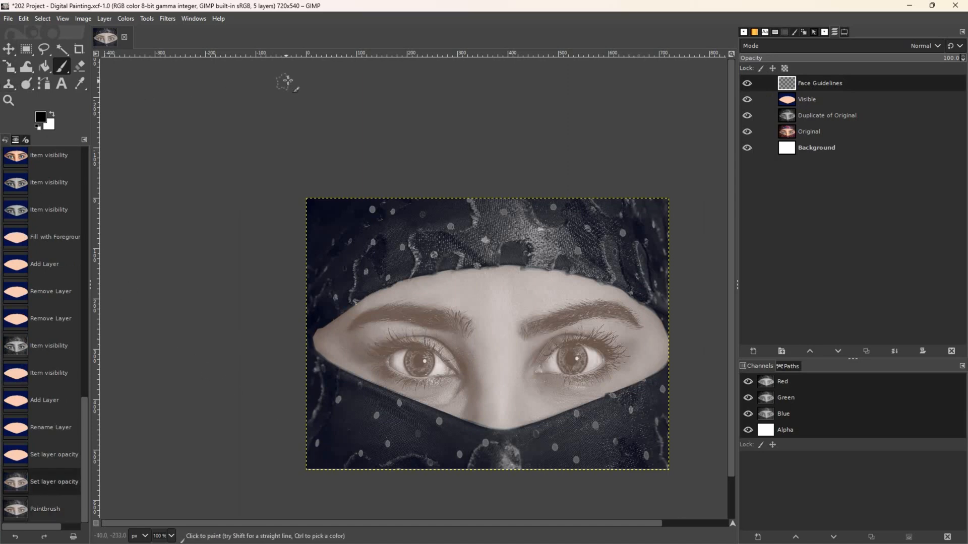
left_click(825, 32)
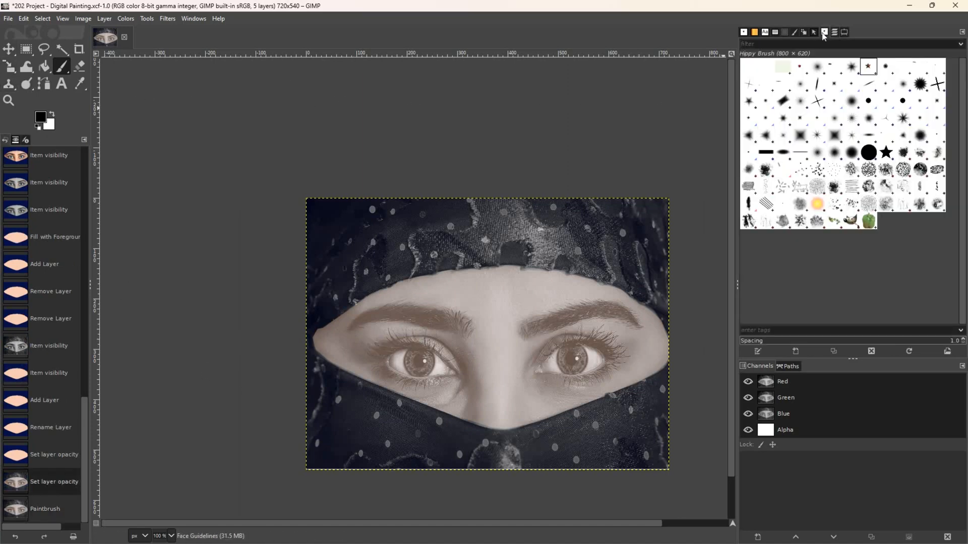
left_click(867, 153)
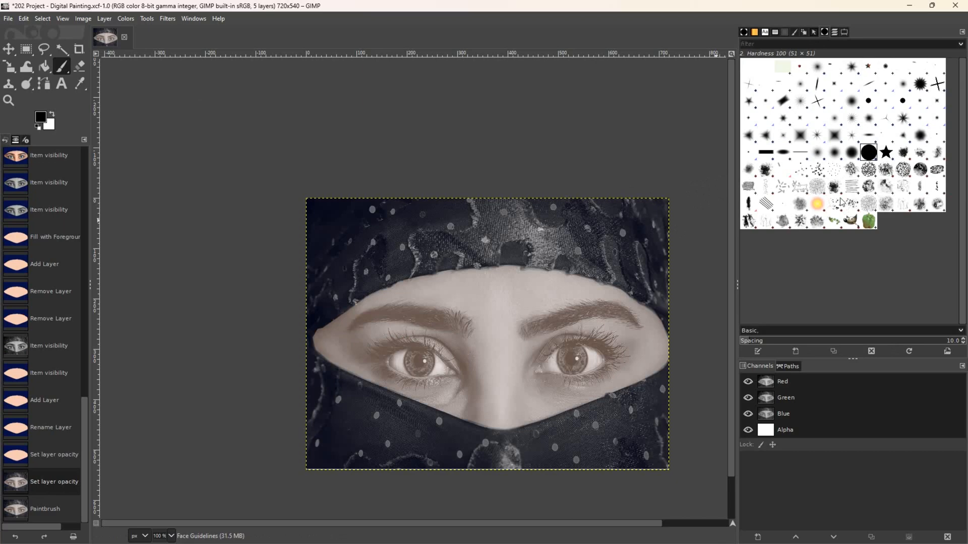
left_click_drag(477, 316, 328, 258)
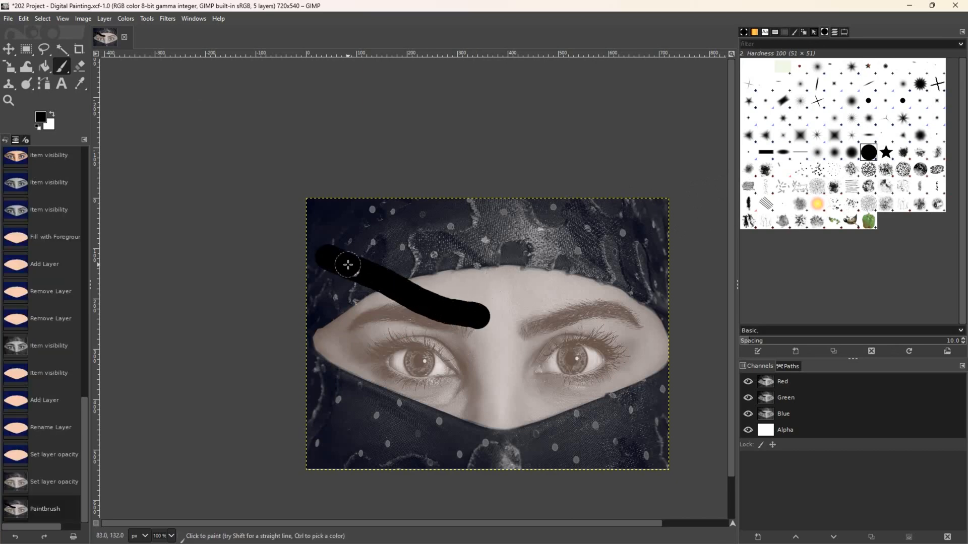
key("ctrl+z")
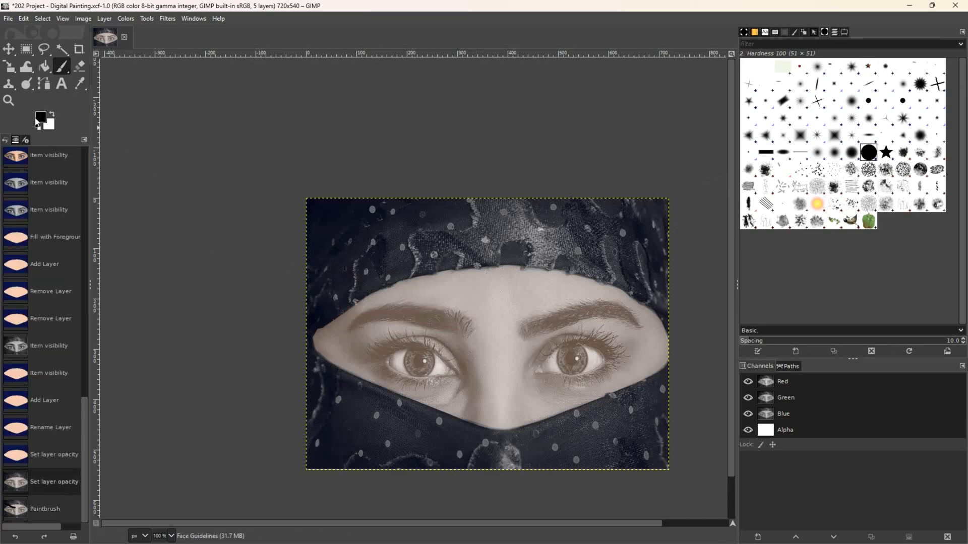
left_click(845, 32)
- Set brush size to 1, then trace both lids of the left eye and the right eye's lower lid
left_click_drag(764, 100, 748, 105)
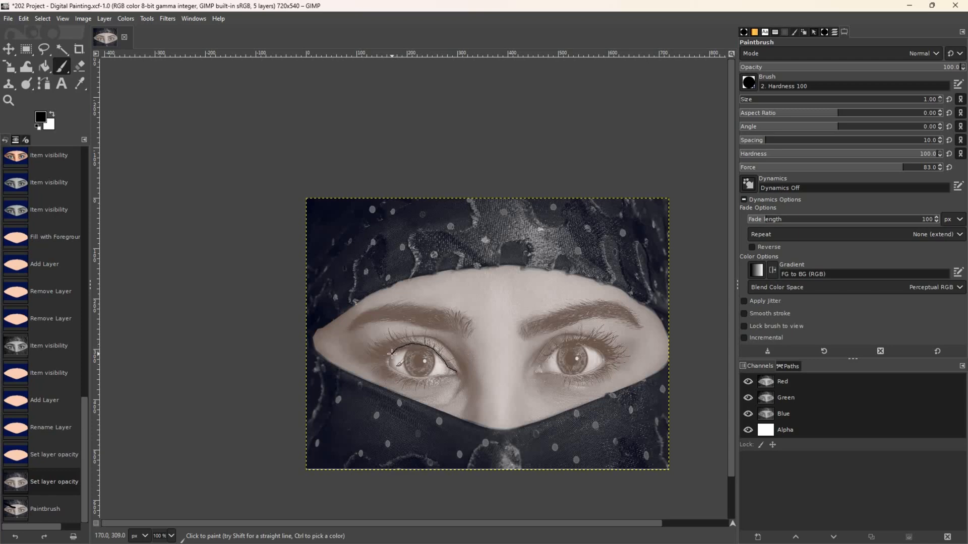
left_click_drag(392, 354, 392, 354)
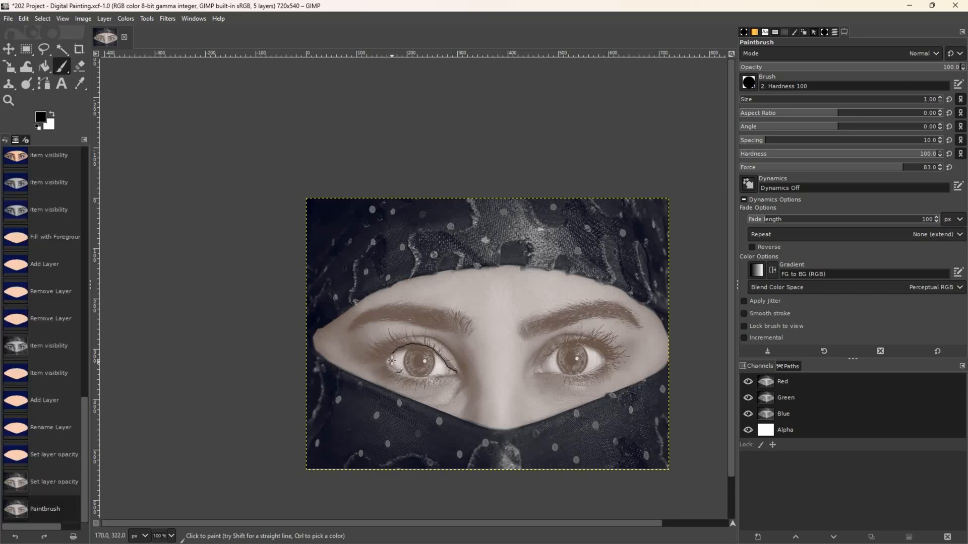
mouse_move(392, 353)
left_mouse_down()
mouse_move(406, 374)
mouse_move(446, 374)
left_mouse_up()
left_click_drag(458, 373, 458, 373)
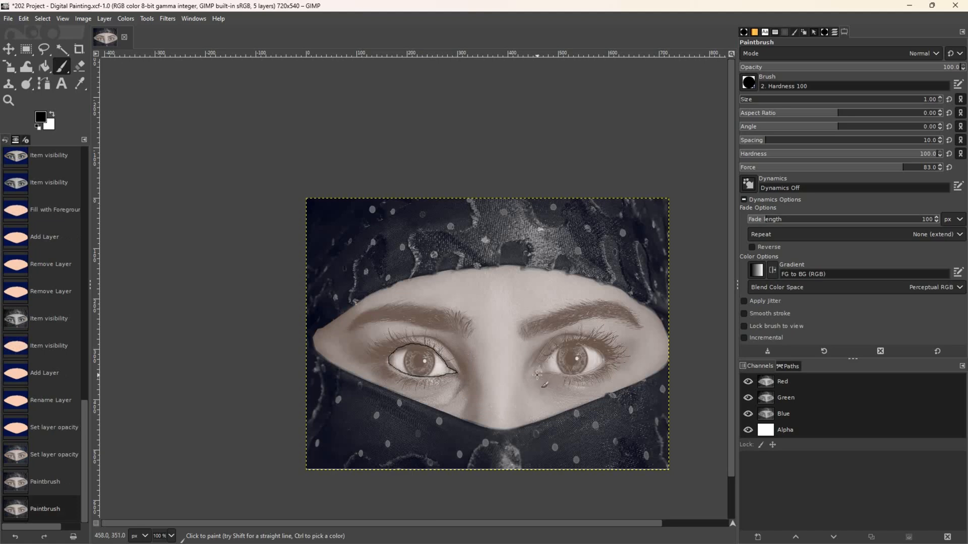
left_click(844, 33)
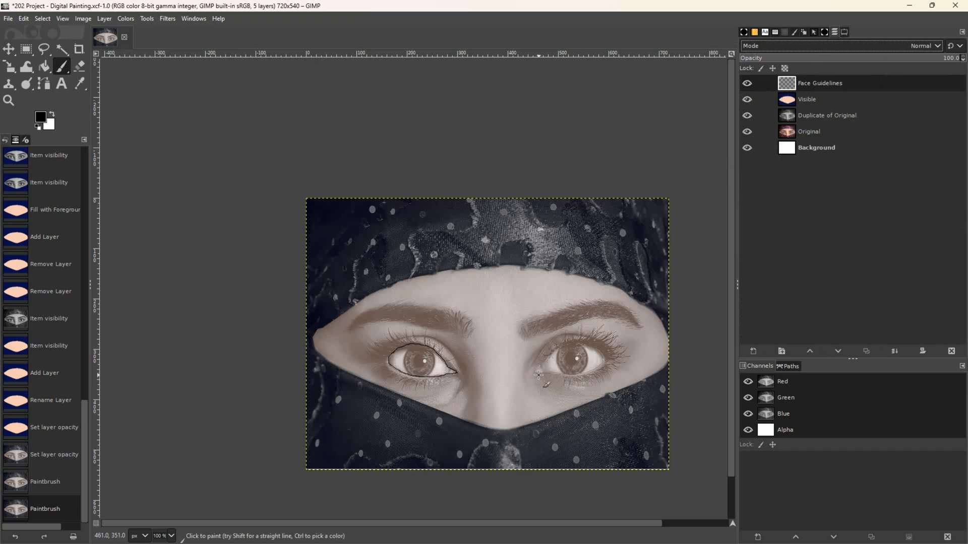
mouse_move(534, 372)
left_mouse_down()
mouse_move(575, 343)
mouse_move(601, 353)
mouse_move(601, 364)
left_mouse_up()
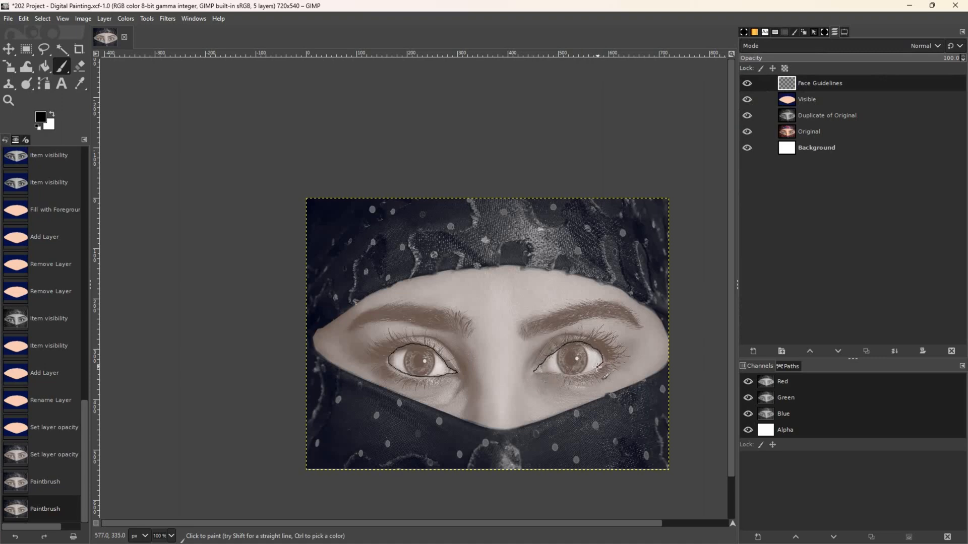
left_click_drag(581, 372, 533, 372)
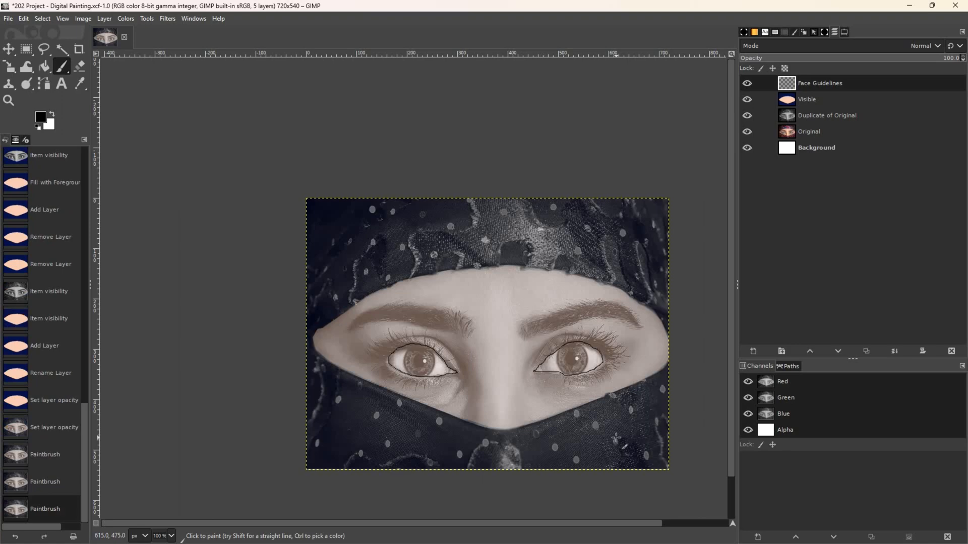
- Erase the stray line at the right eye's inner lower lid and redraw it with the paintbrush
left_click(79, 66)
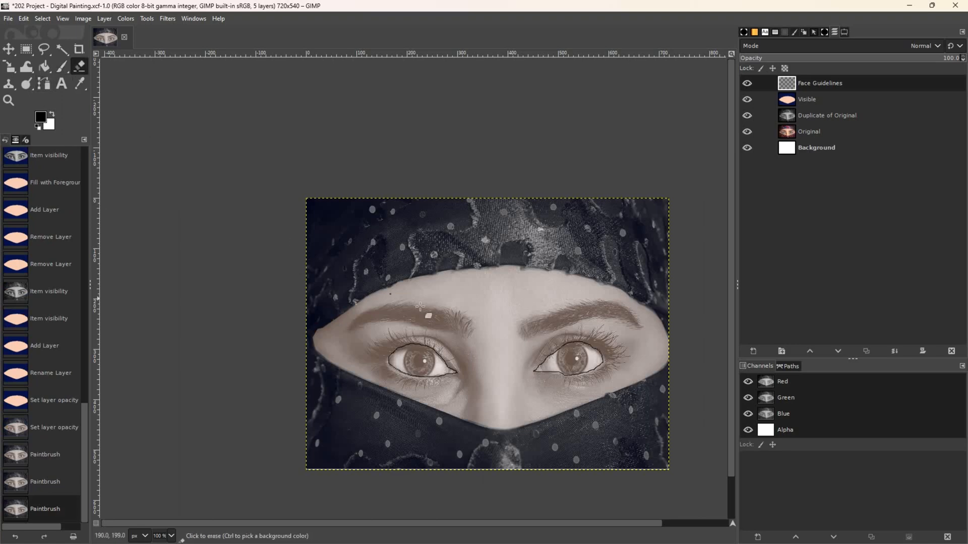
left_click(553, 375)
key("bracketleft")
key("bracketright")
key("bracketright")
key("bracketright")
key("bracketright")
key("bracketright")
key("bracketright")
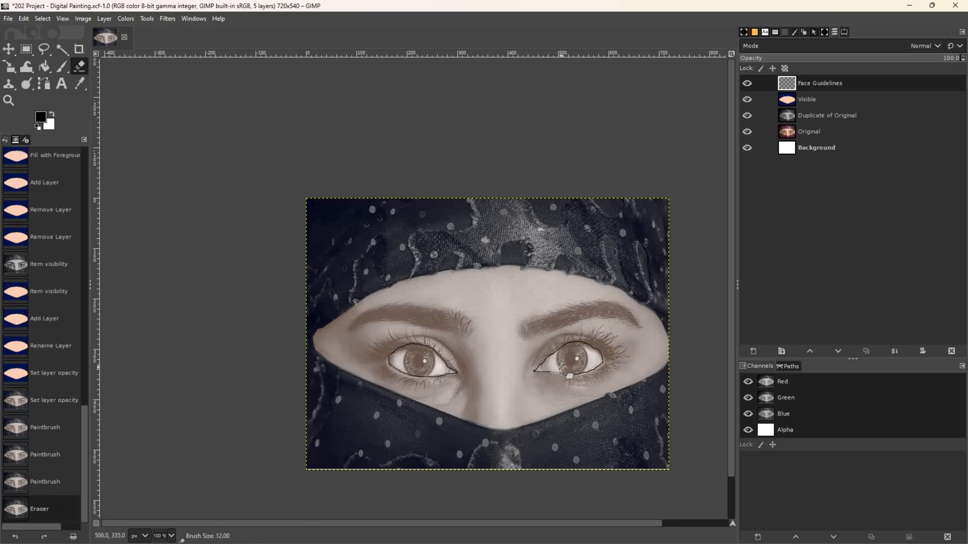
mouse_move(562, 376)
left_mouse_down()
mouse_move(530, 373)
mouse_move(563, 374)
mouse_move(560, 391)
left_mouse_up()
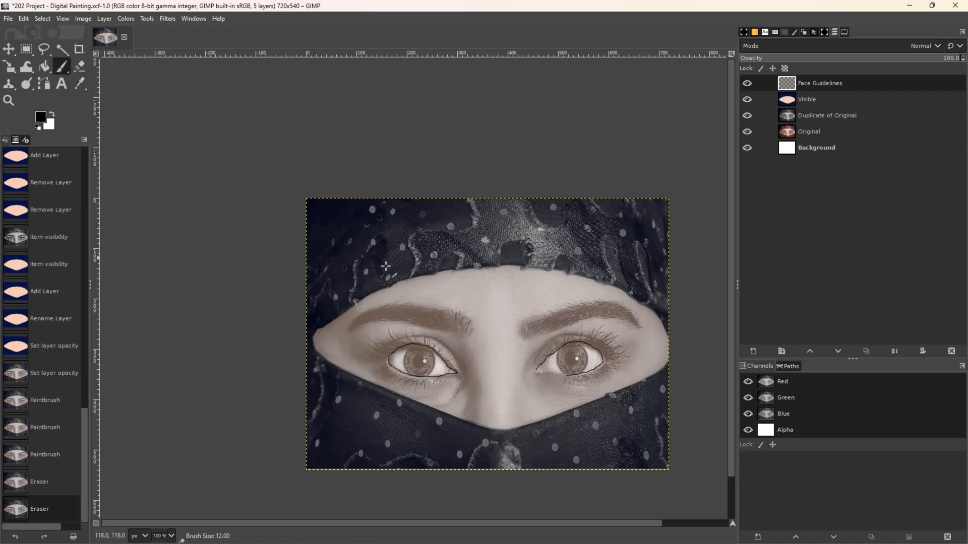
left_click(562, 375)
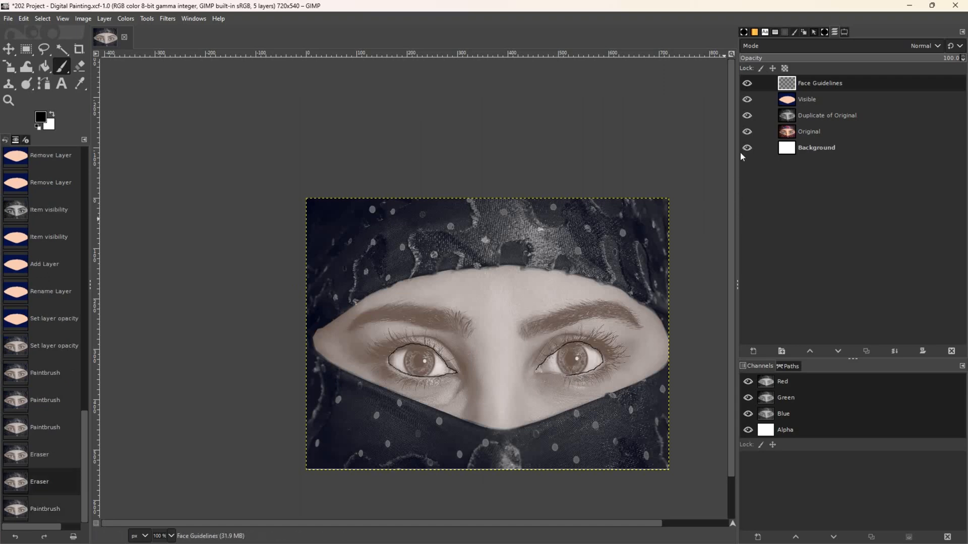
left_click(844, 31)
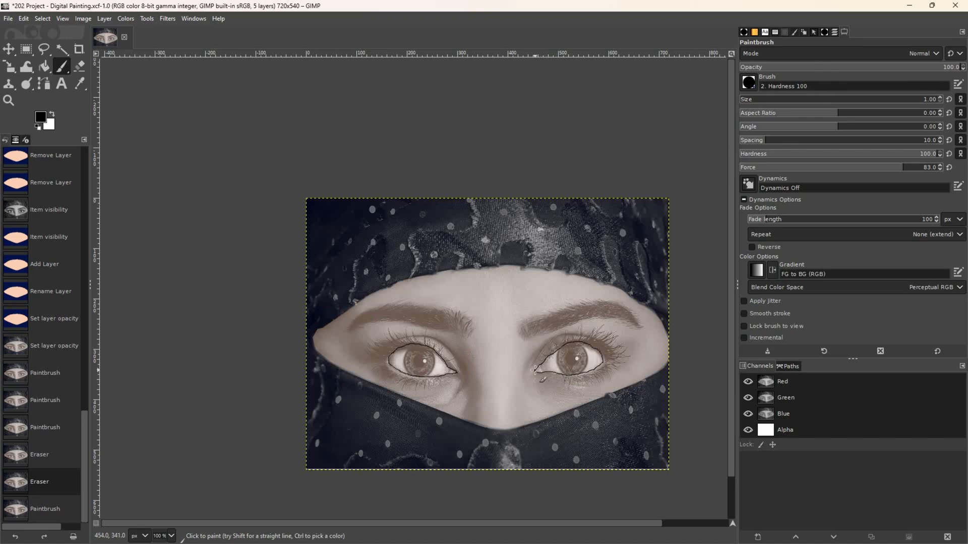
- Redo the last stroke and outline the left and right eyebrows with size-1 lines
key("ctrl+y")
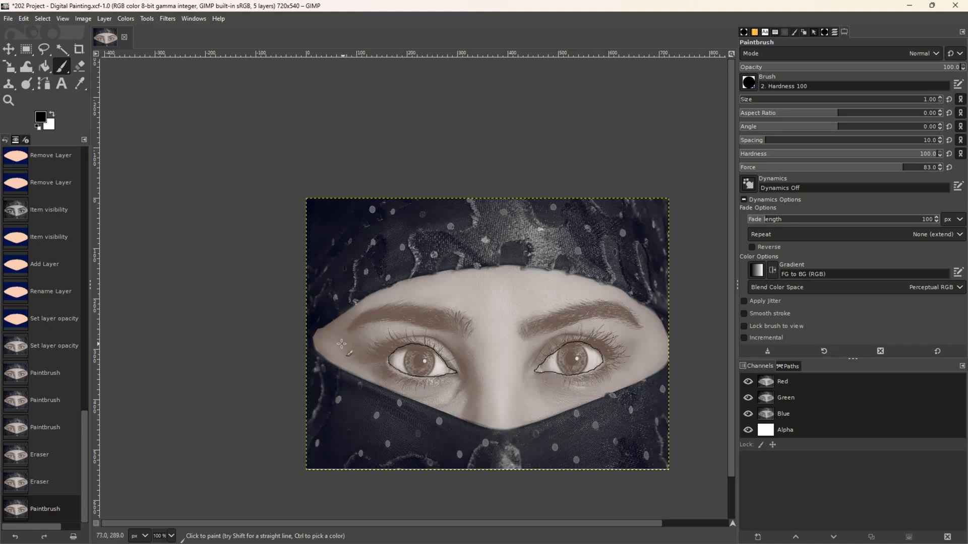
mouse_move(351, 331)
left_mouse_down()
mouse_move(397, 319)
mouse_move(462, 338)
mouse_move(474, 317)
mouse_move(400, 305)
mouse_move(372, 311)
mouse_move(351, 329)
left_mouse_up()
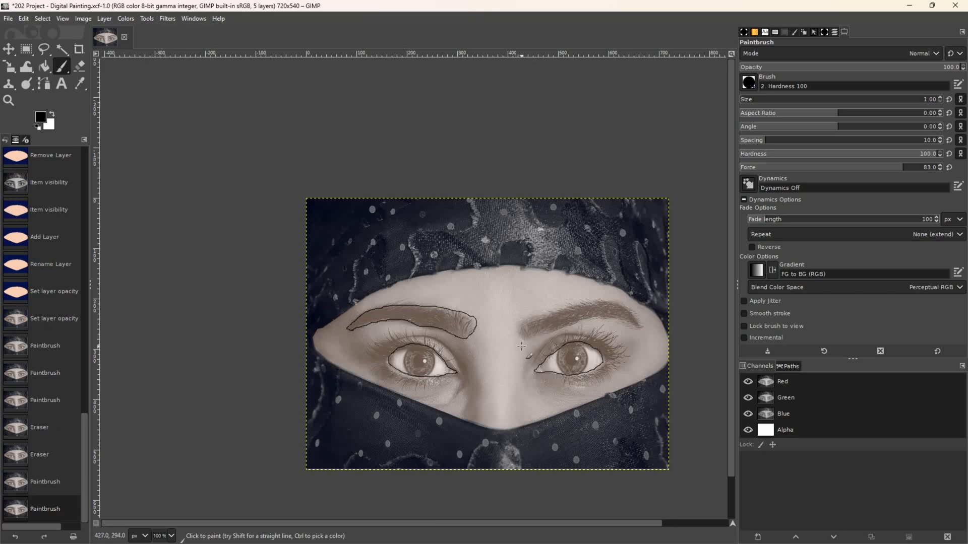
mouse_move(522, 338)
left_mouse_down()
mouse_move(523, 321)
mouse_move(596, 303)
mouse_move(623, 308)
mouse_move(641, 327)
mouse_move(589, 321)
mouse_move(519, 337)
left_mouse_up()
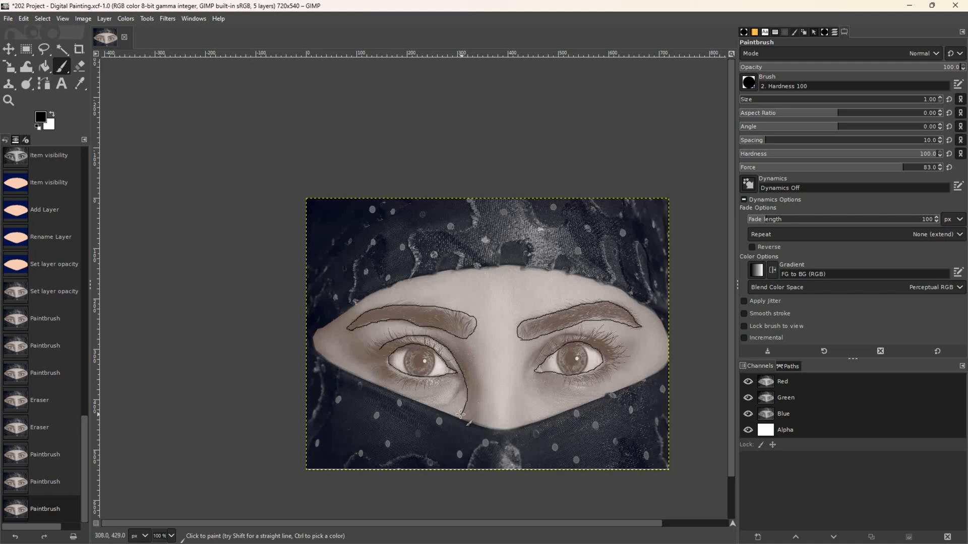
- Paint a guide line down the side of the nose and a crease stroke above the right eye
left_click_drag(458, 416, 458, 416)
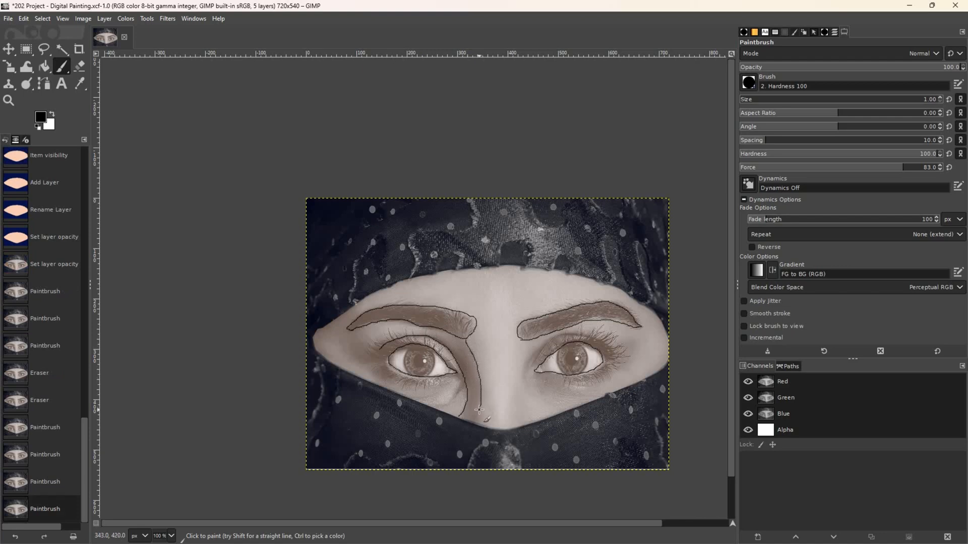
left_click_drag(473, 421, 475, 423)
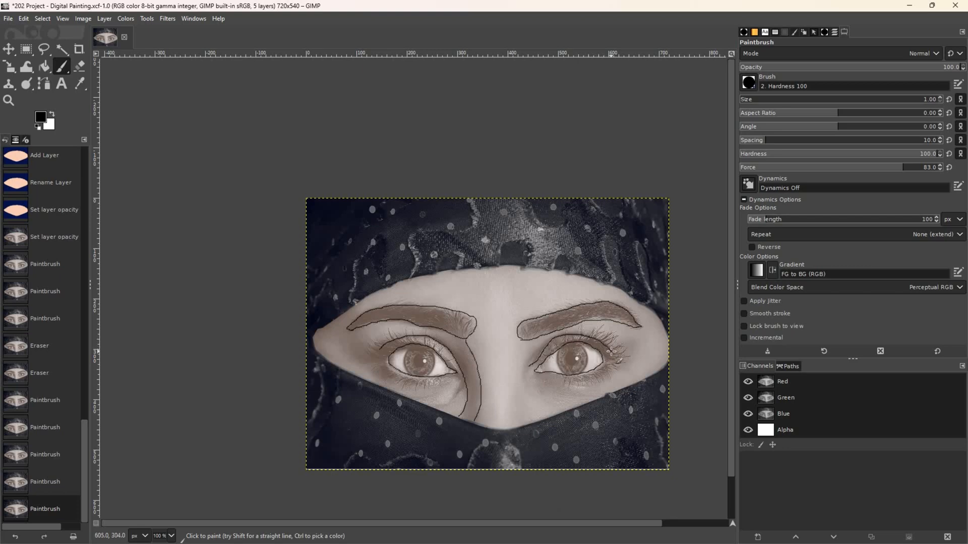
left_click_drag(612, 352, 613, 352)
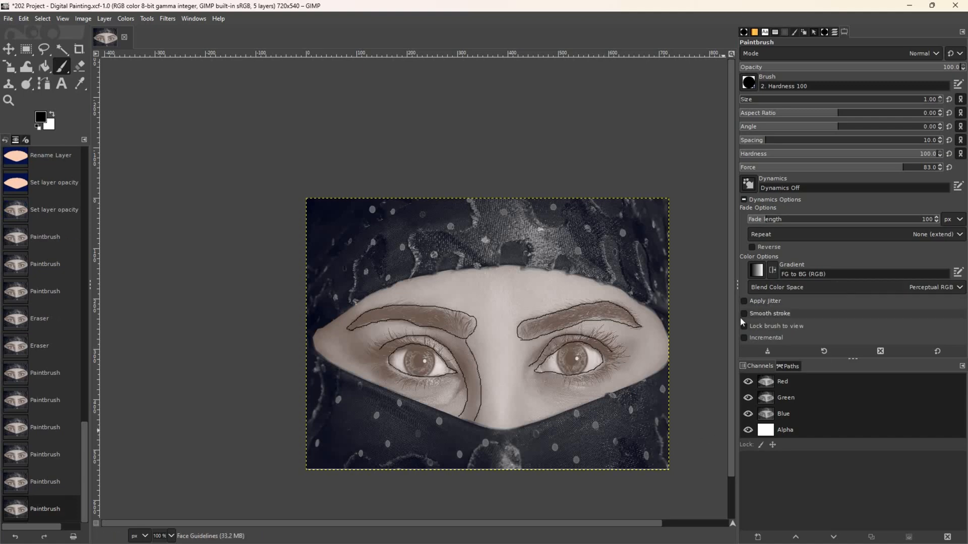
- Raise the Visible layer's opacity to about 95 so the peach face on navy hides the photo
left_click(832, 34)
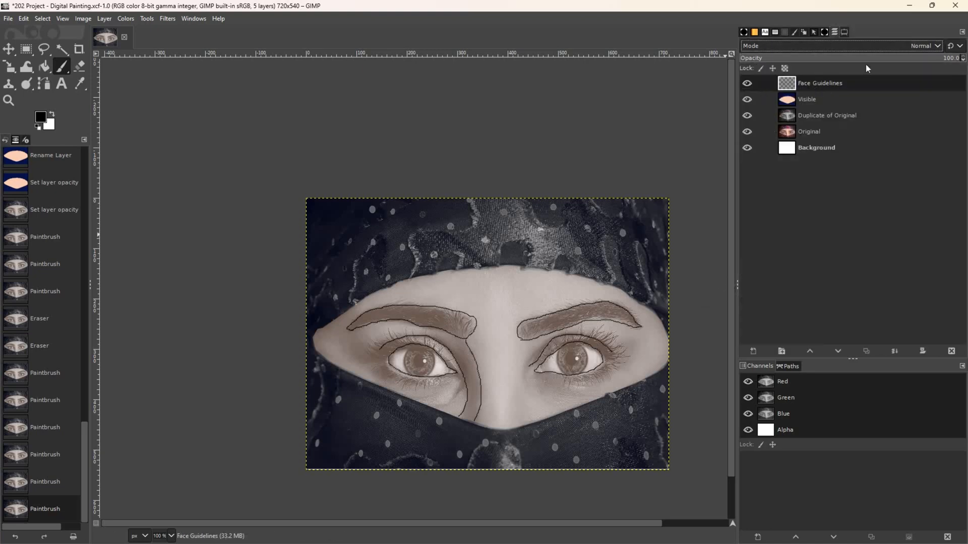
left_click(935, 57)
left_click(844, 99)
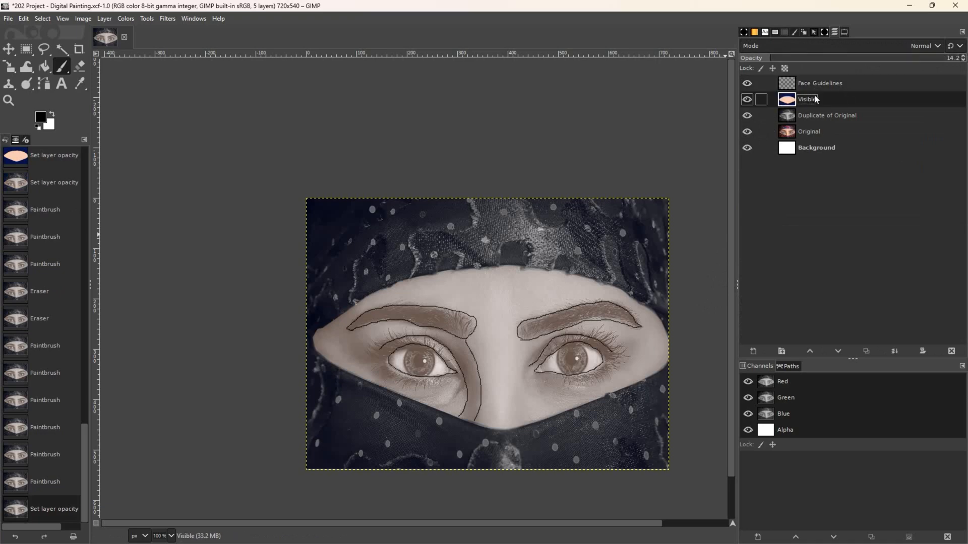
left_click(945, 58)
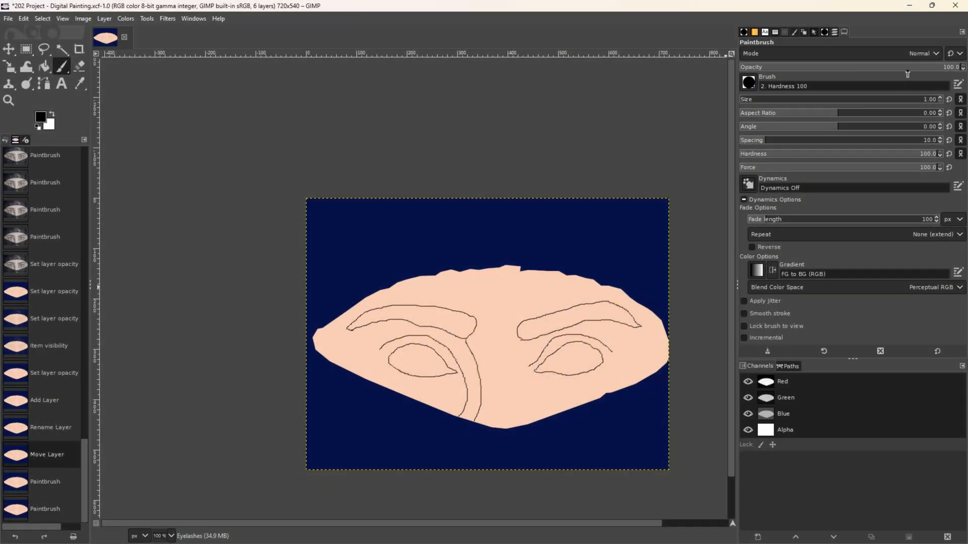
key("ctrl+shift+b")
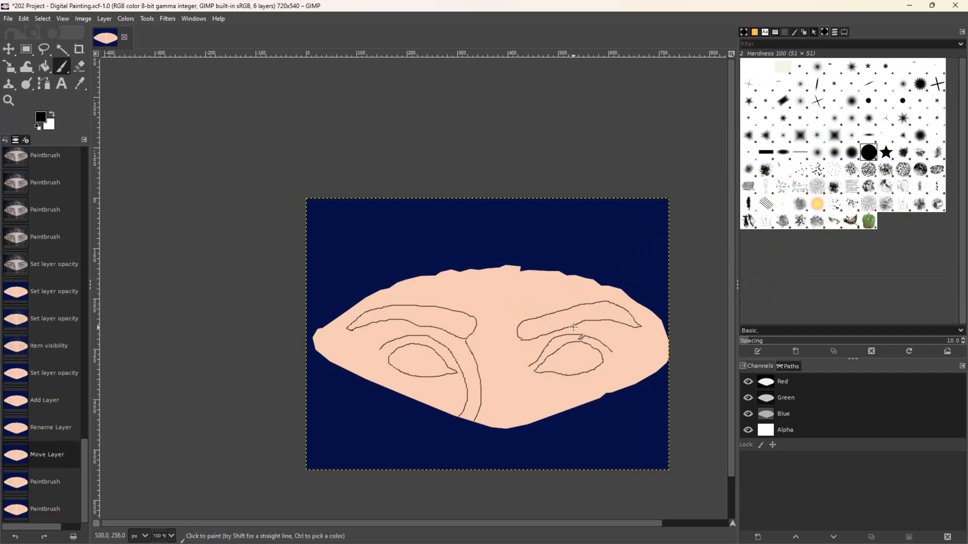
- Paint two hair strokes across the right eyebrow, then undo them
mouse_move(573, 324)
left_mouse_down()
mouse_move(558, 303)
mouse_move(523, 316)
left_mouse_up()
left_click_drag(584, 319, 571, 300)
key("ctrl+z")
key("ctrl+z")
key("ctrl+z")
key("ctrl+z")
key("ctrl+z")
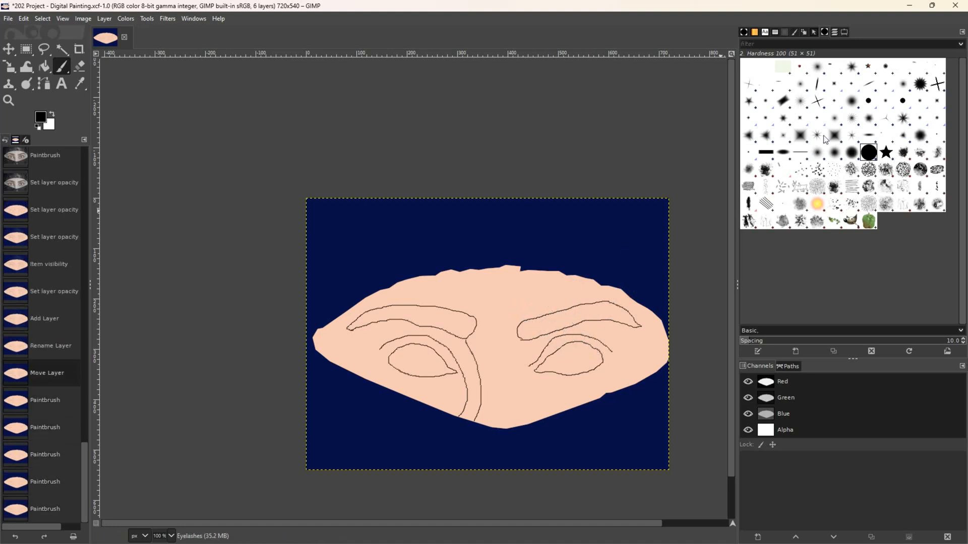
- Switch to the slanted Untitled #12 brush, stamp trial strokes along the right eyebrow, then undo them
left_click(869, 84)
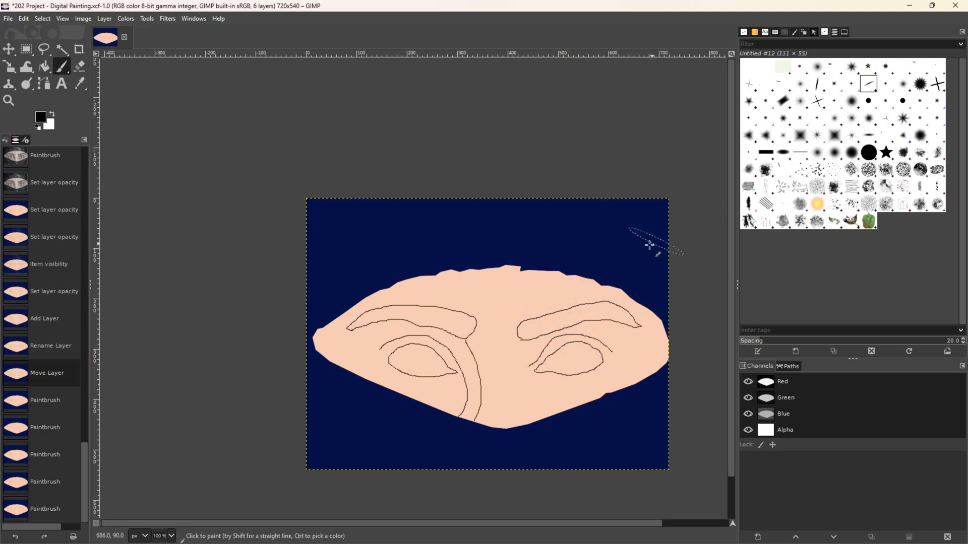
left_click_drag(592, 312, 574, 306)
left_click(574, 306)
left_click(556, 305)
left_click(539, 311)
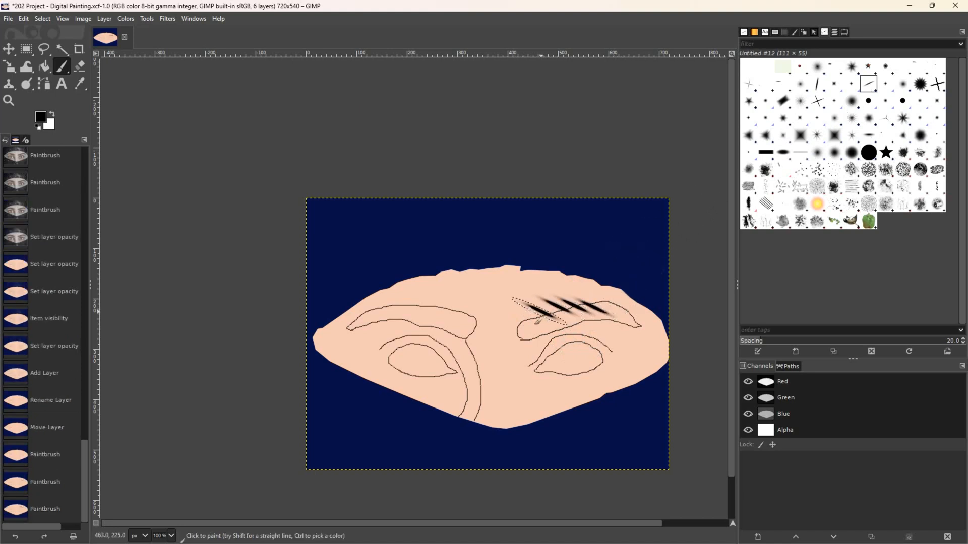
left_click(526, 312)
key("ctrl+z")
key("ctrl+z")
key("ctrl+z")
key("ctrl+z")
key("ctrl+z")
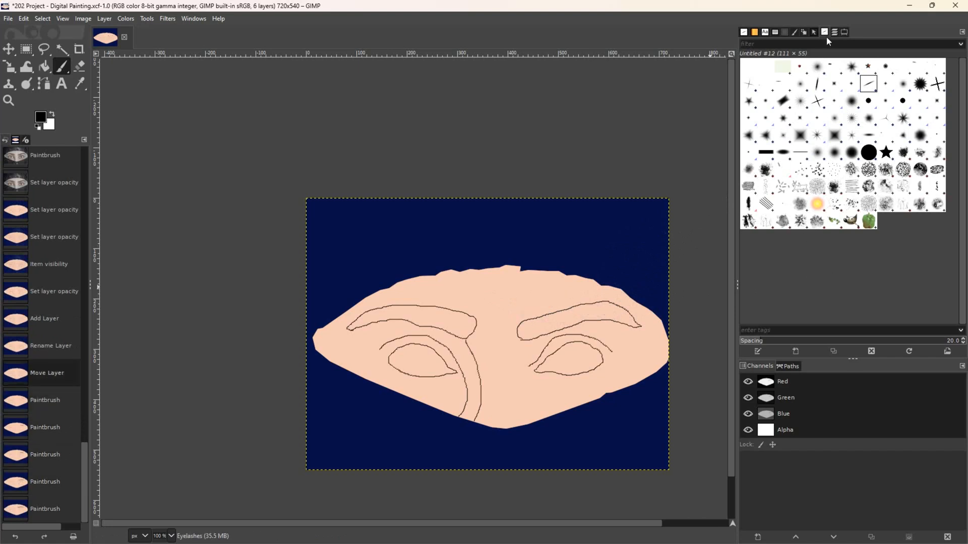
- Undo a stray test stroke near the right eyebrow and bring up the layer list
left_click(842, 32)
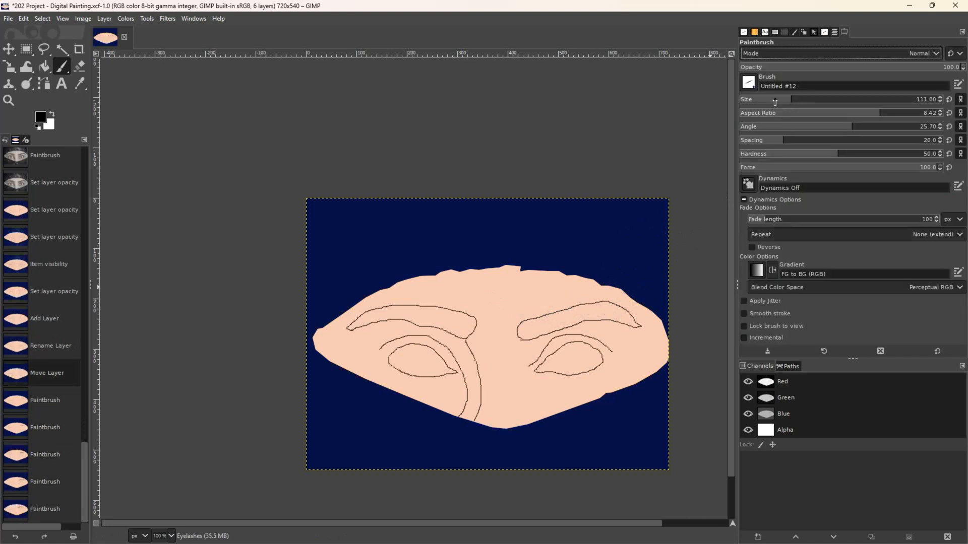
left_click(610, 317)
key("ctrl+z")
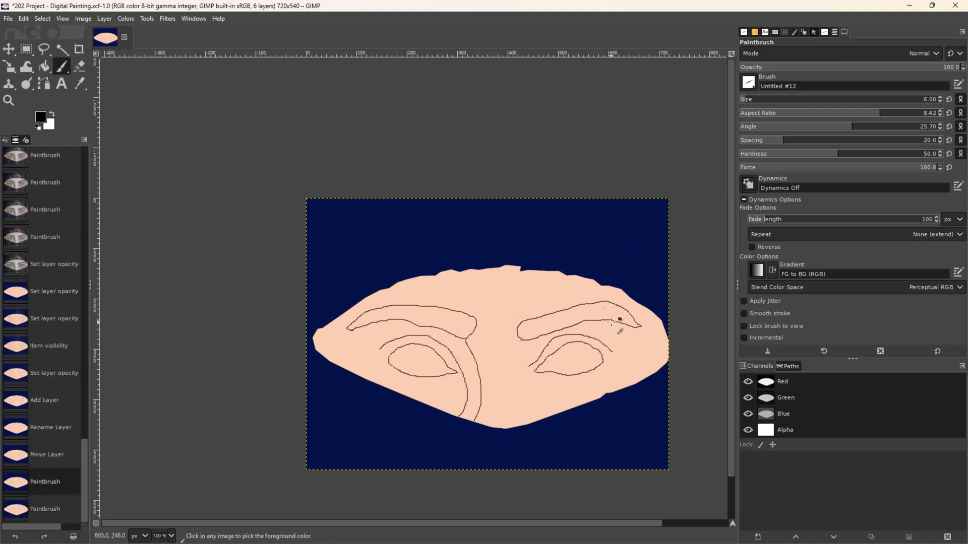
left_click(834, 32)
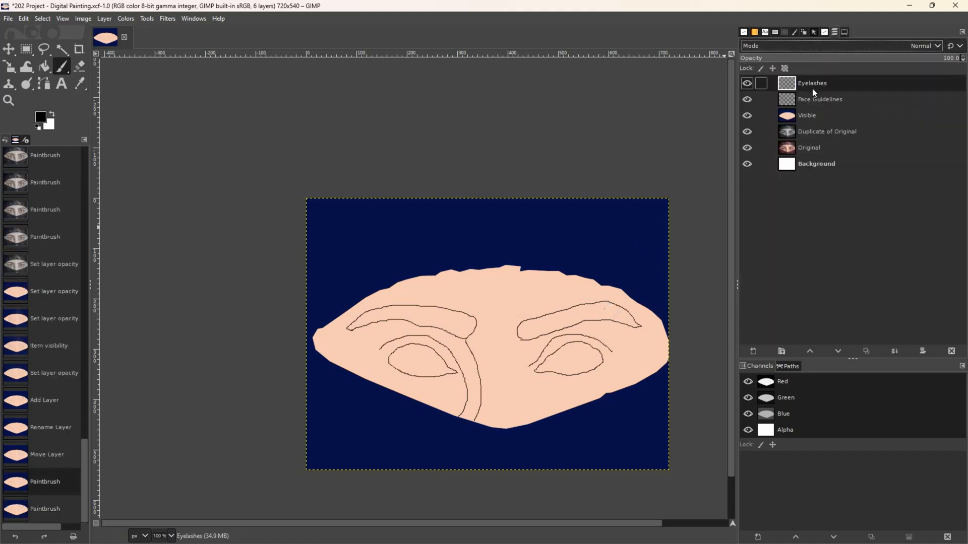
- Enlarge the brush to size 68 and test-dab the right eyebrow, undoing the trial marks
left_click(843, 32)
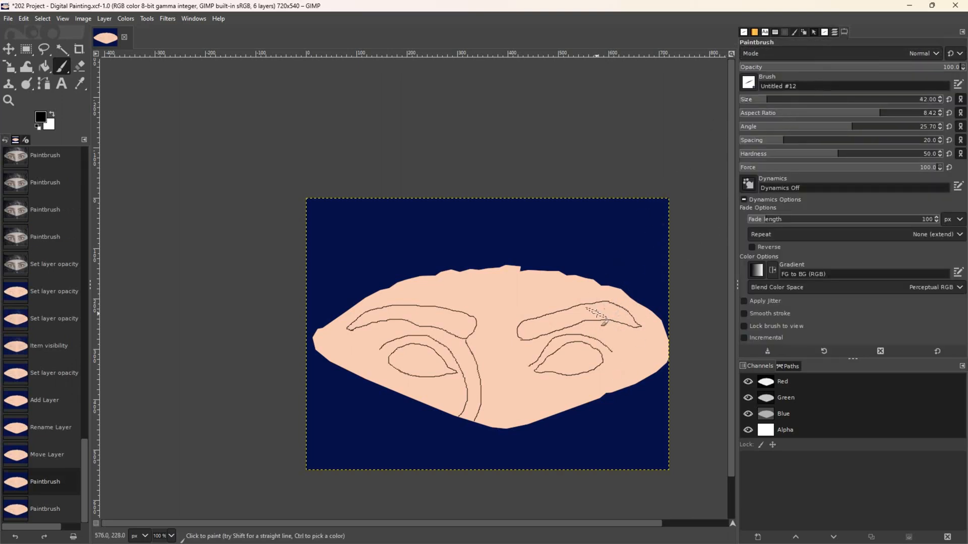
left_click(597, 317)
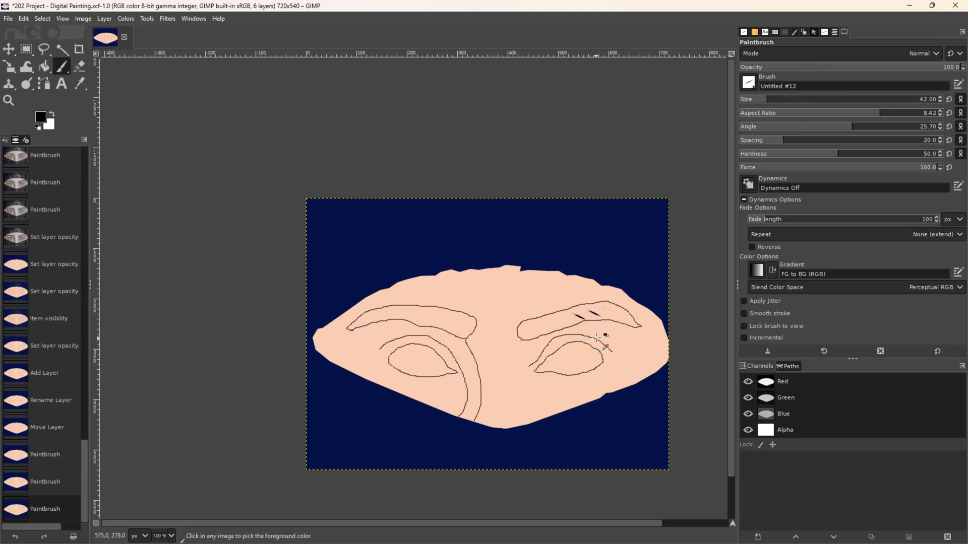
key("ctrl+z")
key("ctrl+z")
left_click(776, 103)
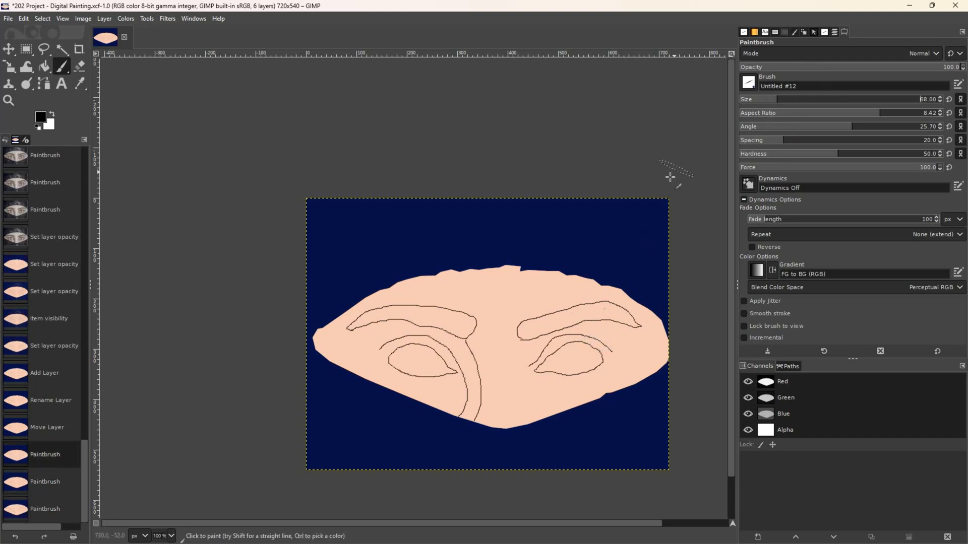
left_click(607, 314)
left_click(588, 314)
left_click(575, 318)
left_click(570, 318)
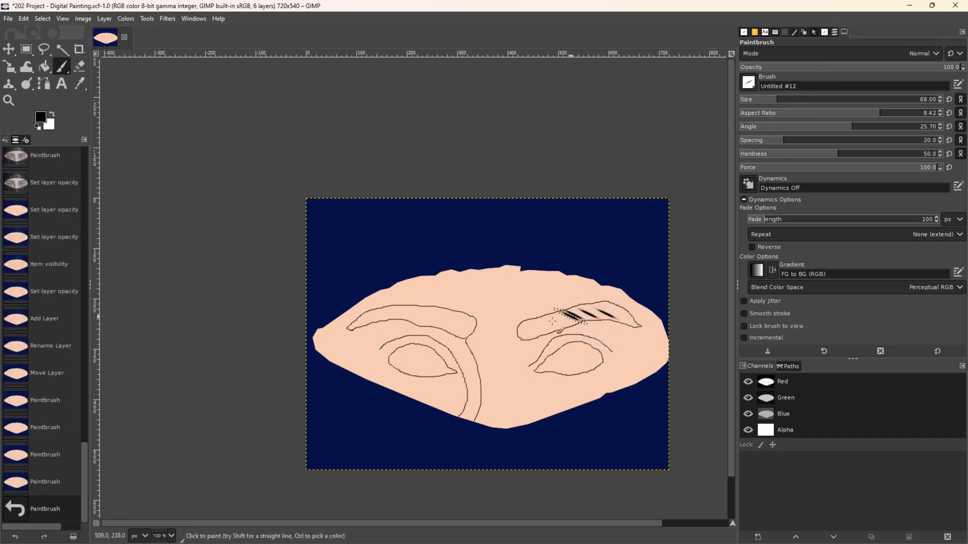
key("ctrl+z")
key("ctrl+z")
key("ctrl+z")
key("ctrl+z")
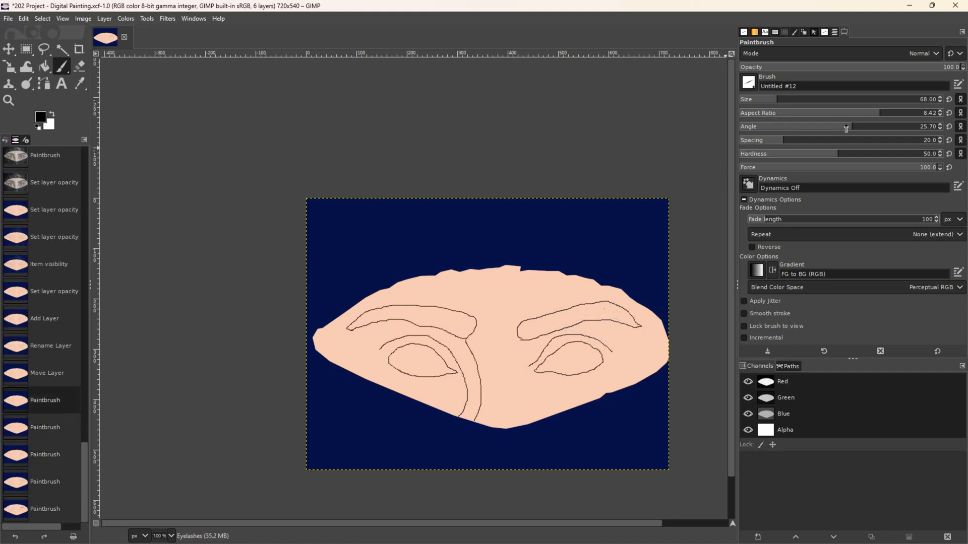
- Thin the brush to aspect ratio 16, test four strokes on the eyebrow, then undo them
left_click_drag(867, 118, 920, 117)
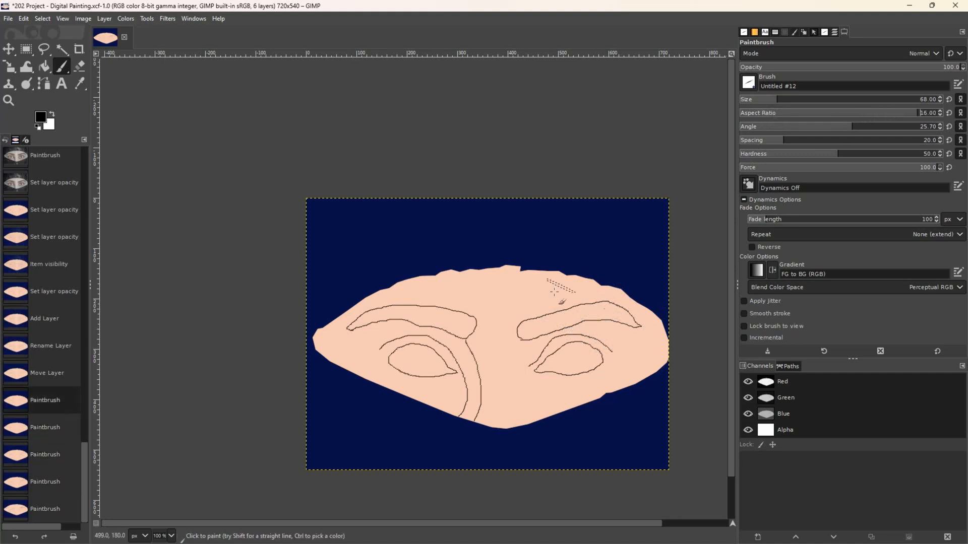
left_click(556, 318)
left_click(547, 323)
left_click(538, 328)
left_click(531, 332)
key("ctrl+z")
key("ctrl+z")
key("ctrl+z")
key("ctrl+z")
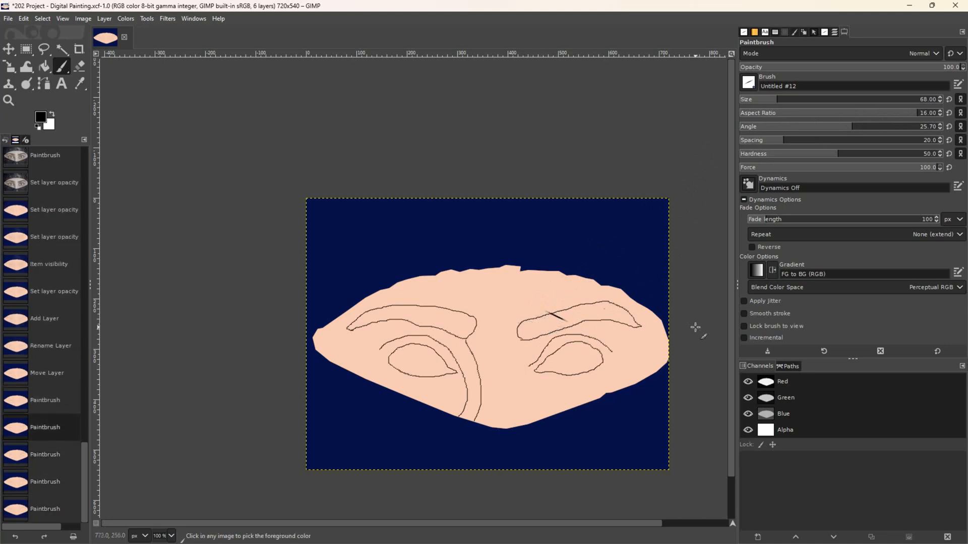
- Thin the brush further to aspect ratio 20, test-dab, undo, and set the angle to about 26
left_click_drag(916, 116, 948, 116)
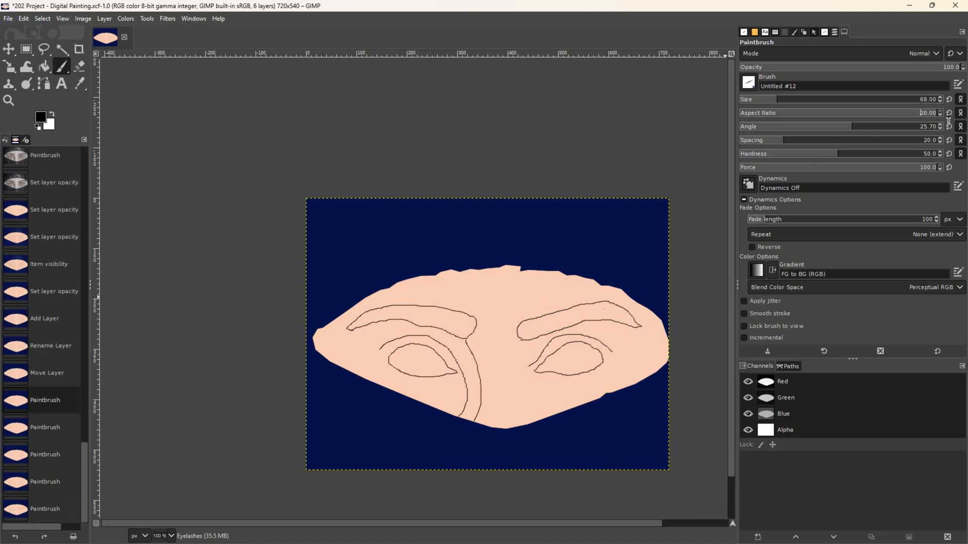
left_click(570, 316)
left_click(570, 317)
left_click(557, 320)
key("ctrl+z")
key("ctrl+z")
key("ctrl+z")
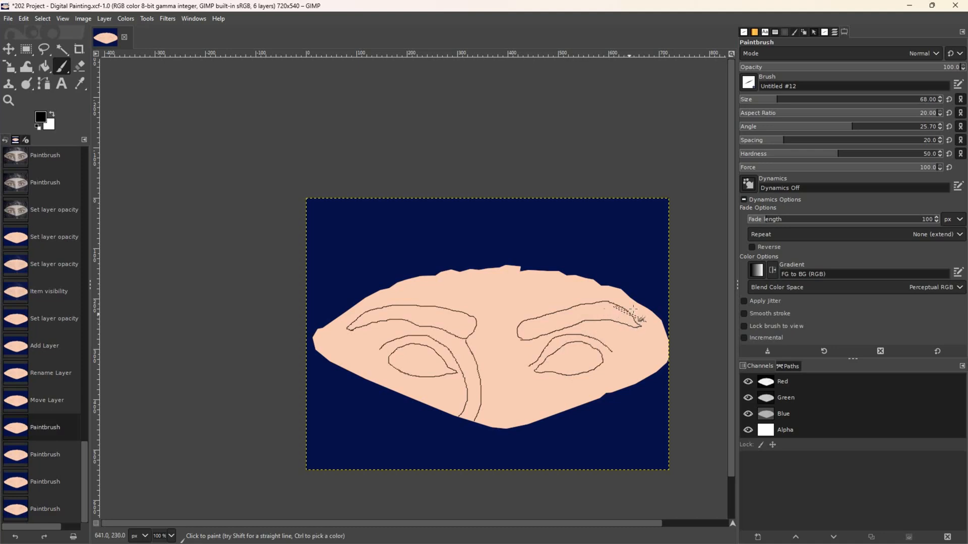
left_click_drag(847, 131, 842, 131)
left_click_drag(842, 131, 853, 130)
- Stamp hair strokes from the right eyebrow's outer tip leftward, thickening the middle
left_click(629, 317)
left_click(623, 317)
left_click(618, 316)
left_click(614, 316)
left_click(610, 315)
left_click(607, 315)
left_click(604, 315)
left_click(598, 315)
left_click(590, 315)
left_click(581, 316)
left_click(581, 316)
left_click(580, 316)
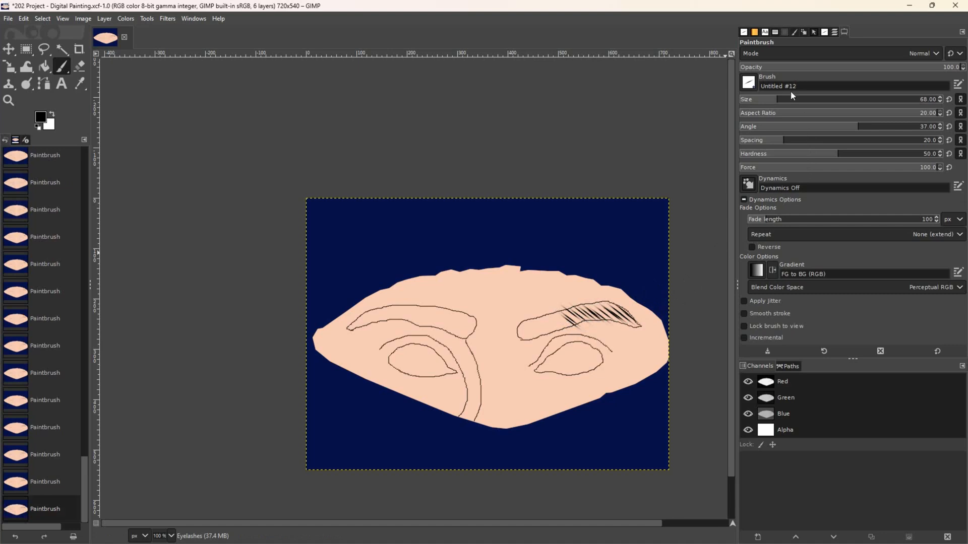
- Enlarge the brush to size 78 and fill the right eyebrow's inner end with slanted strokes
left_click(781, 104)
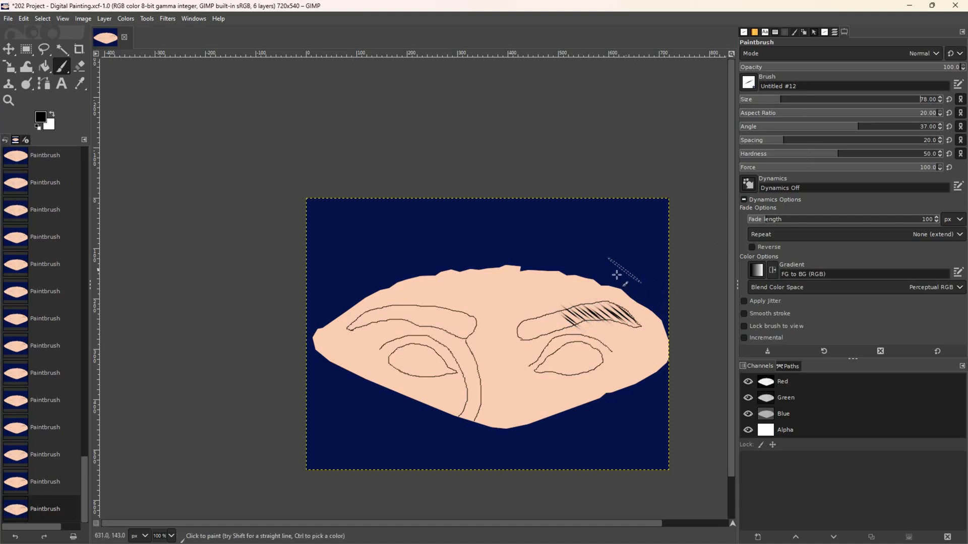
left_click(555, 318)
left_click(554, 323)
left_click(551, 324)
left_click(537, 324)
left_click(531, 328)
left_click(526, 329)
left_click(524, 330)
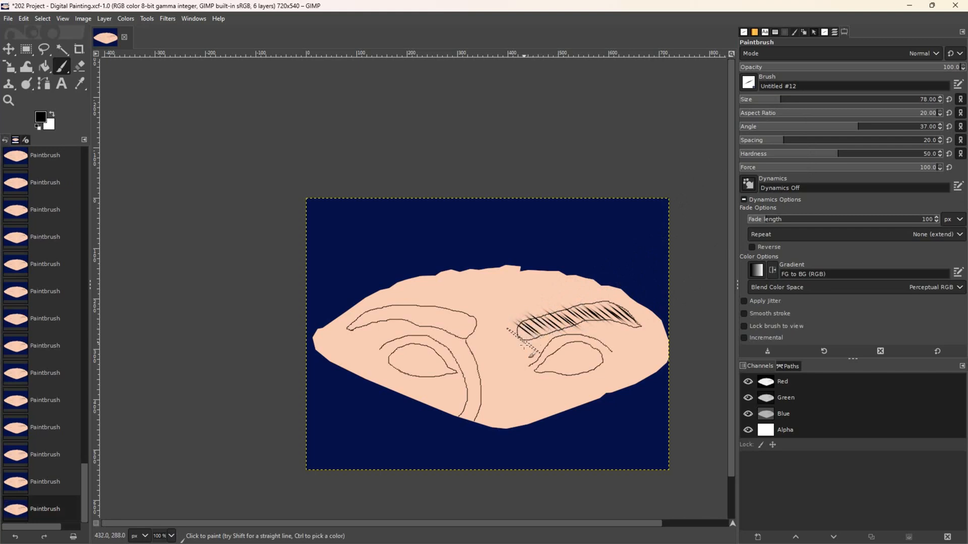
- Darken the outer part of the right eyebrow with extra hair strokes
left_click(604, 311)
left_click(601, 314)
left_click(593, 309)
left_click(613, 311)
left_click(608, 307)
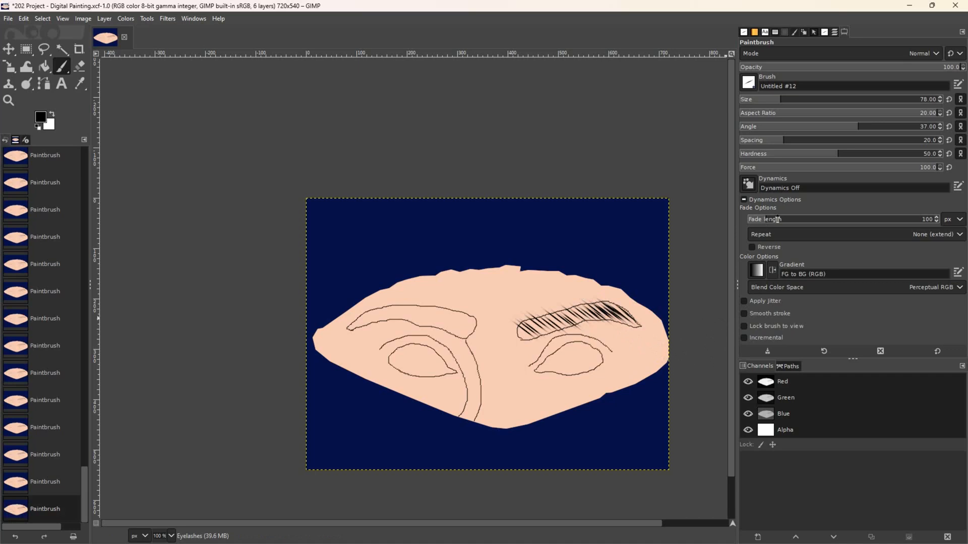
- Rework the brush angle through several values, settling on a negative slant of -52
left_click(832, 130)
left_click(835, 131)
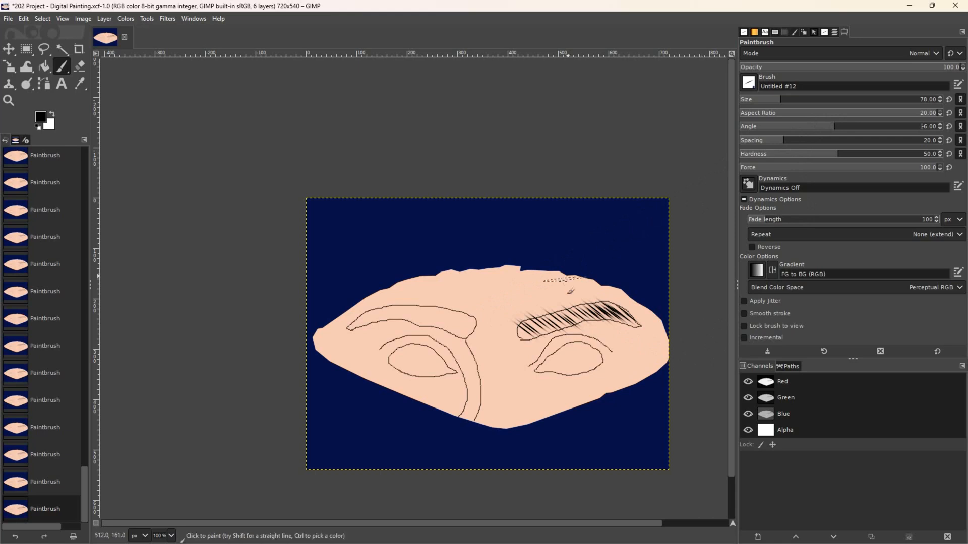
left_click(808, 131)
type("-")
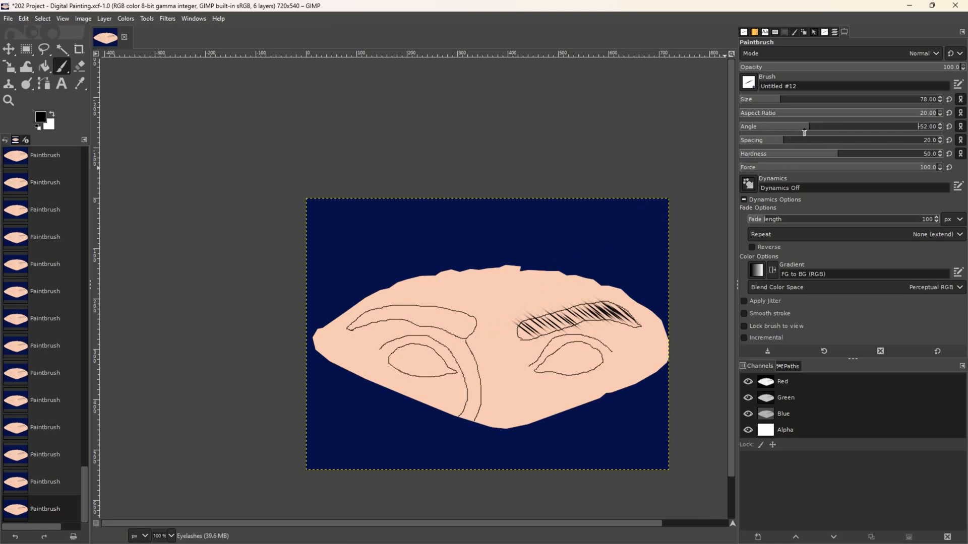
- Set the brush angle to -34 and stamp hair strokes from the left eyebrow's inner end outward
left_click(819, 130)
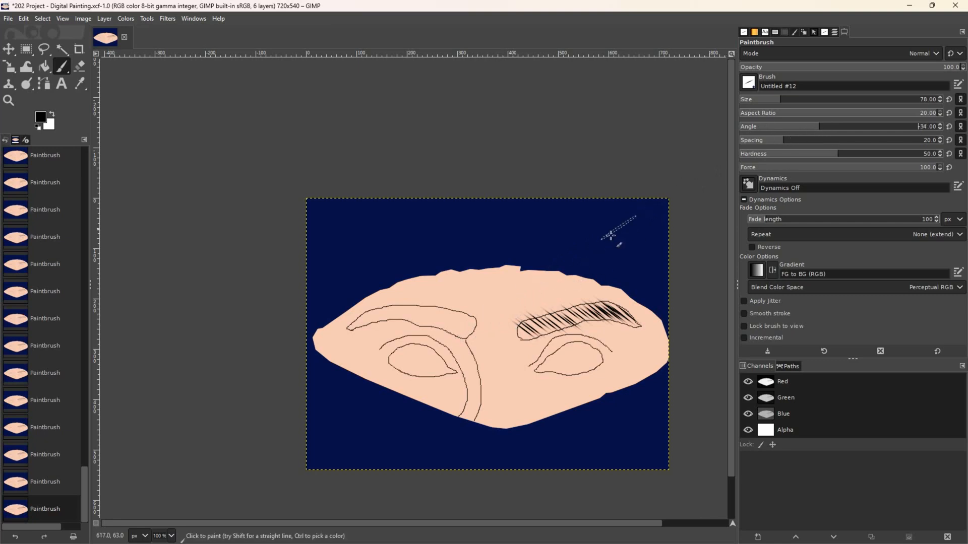
left_click(472, 325)
left_click(468, 323)
left_click(463, 323)
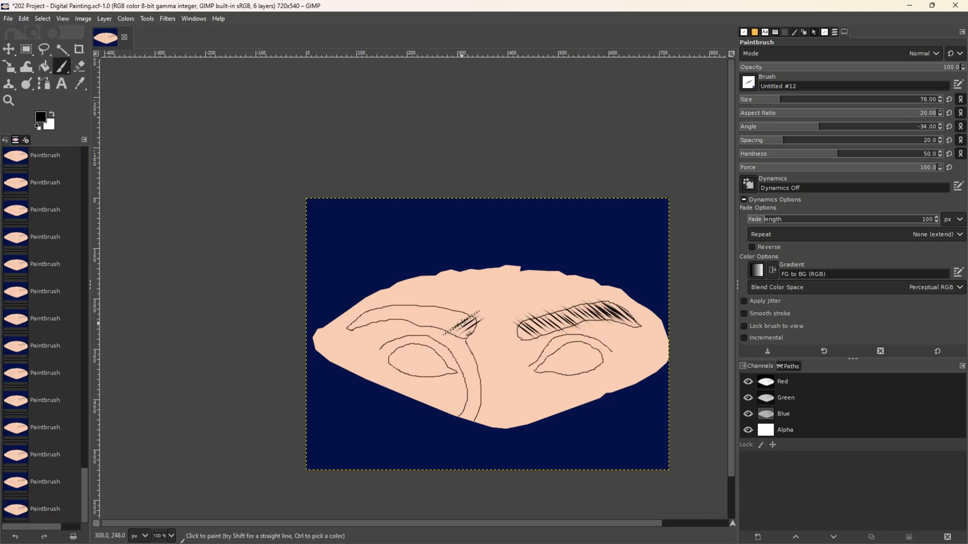
left_click(456, 322)
left_click(449, 320)
left_click(443, 321)
left_click(446, 314)
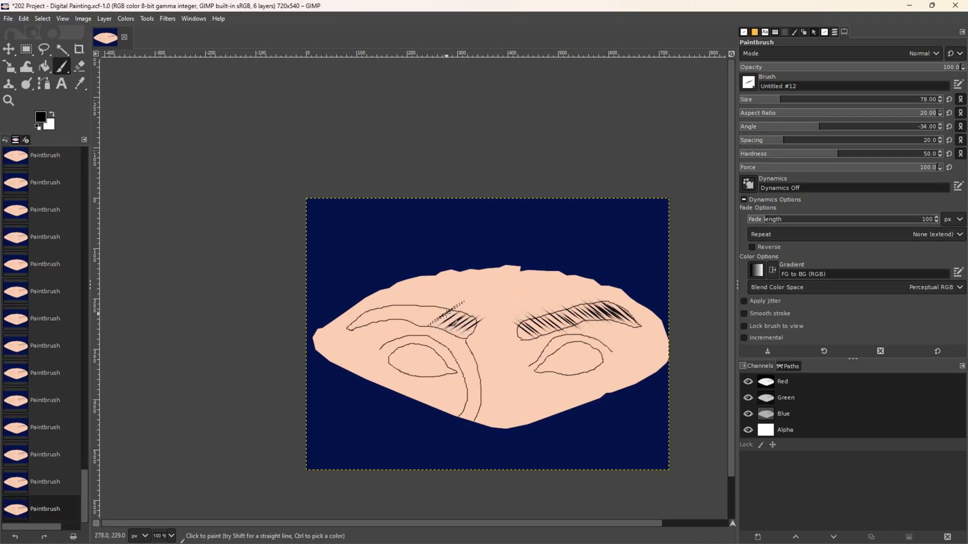
left_click(442, 321)
left_click(434, 314)
left_click(438, 316)
left_click(430, 317)
- Fill the left eyebrow's outer end with hair strokes
left_click(420, 313)
left_click(415, 312)
left_click(412, 312)
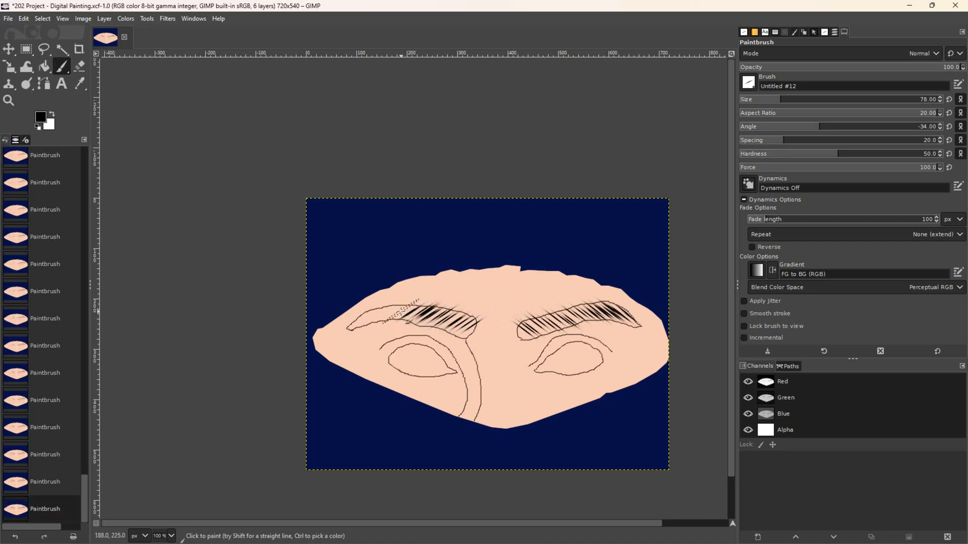
left_click(398, 310)
left_click(393, 311)
left_click(387, 312)
left_click(374, 317)
left_click(375, 317)
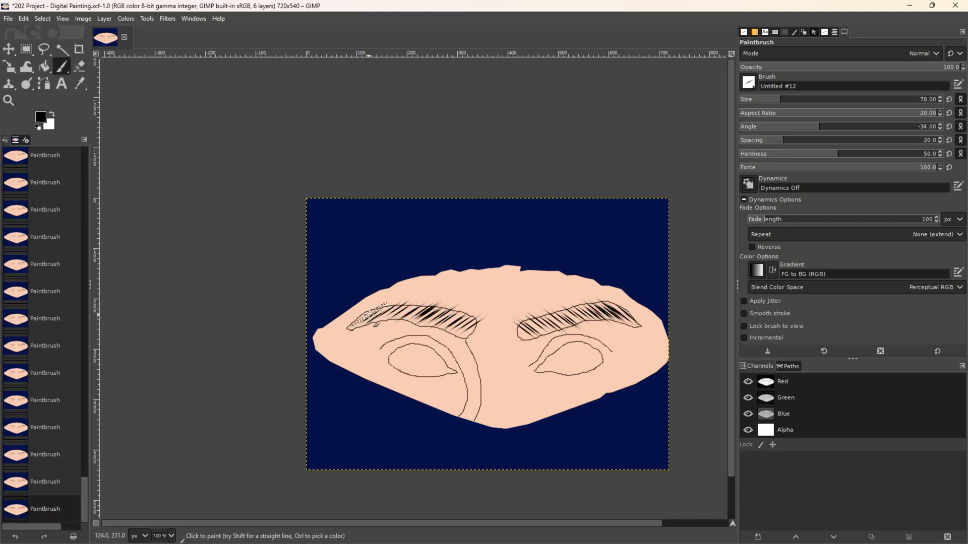
left_click(391, 314)
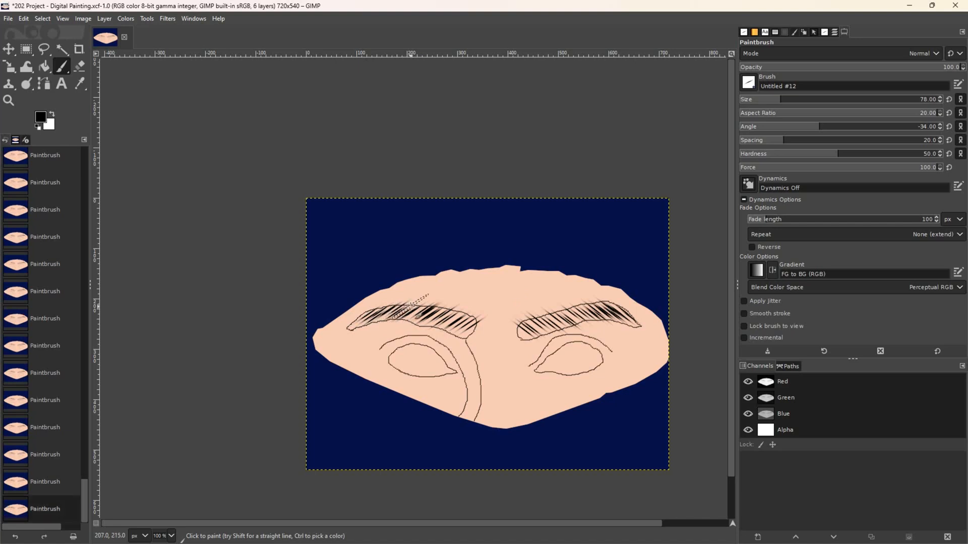
- Darken the middle of the left eyebrow and thicken its inner end
left_click(410, 309)
left_click(416, 311)
left_click(437, 321)
left_click(443, 321)
left_click(448, 321)
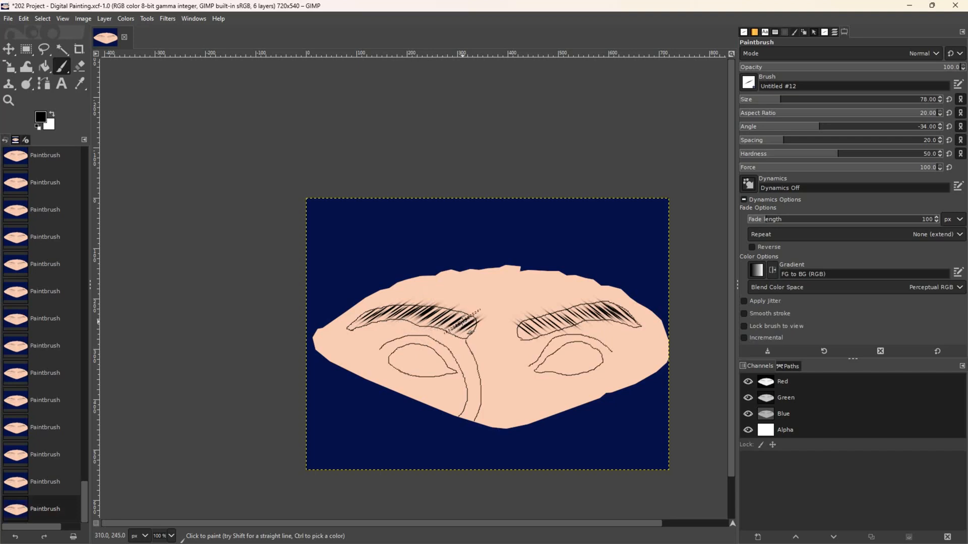
left_click(462, 323)
left_click(460, 320)
left_click(455, 319)
left_click(448, 317)
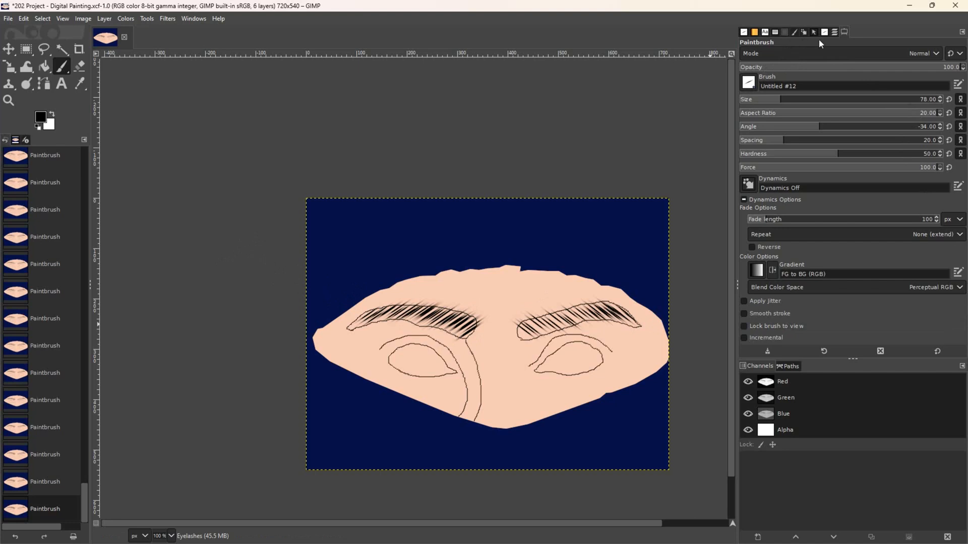
- Toggle the Face Guidelines layer off and back on, then select the Visible layer
left_click(835, 31)
left_click(746, 100)
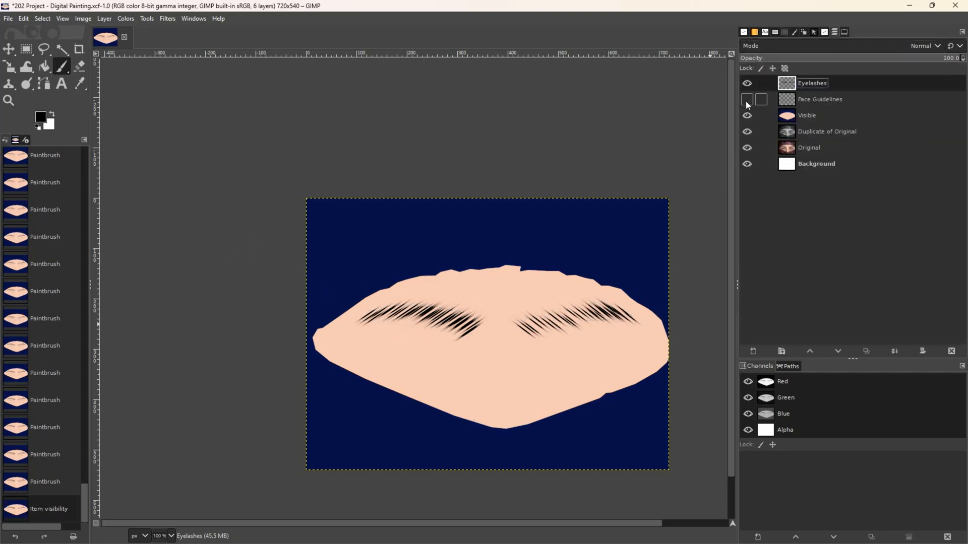
left_click(746, 100)
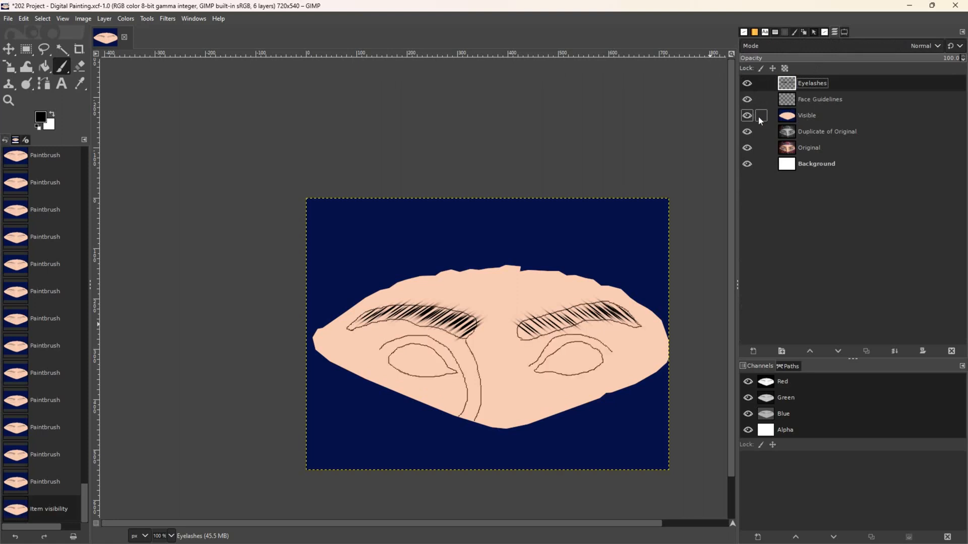
left_click(800, 114)
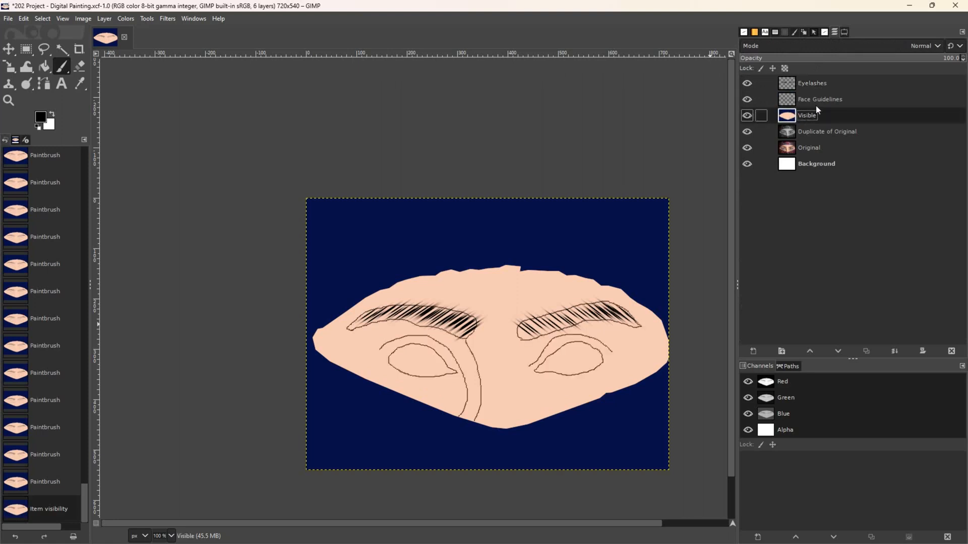
- Vary the Visible layer's opacity while hiding and re-showing the Eyelashes layer
left_click(924, 61)
left_click_drag(879, 66, 850, 70)
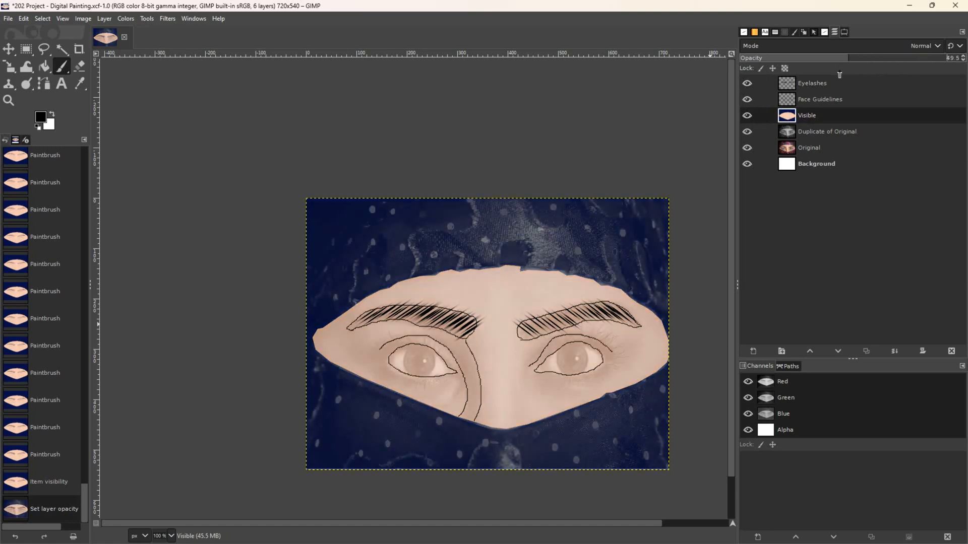
left_click(746, 83)
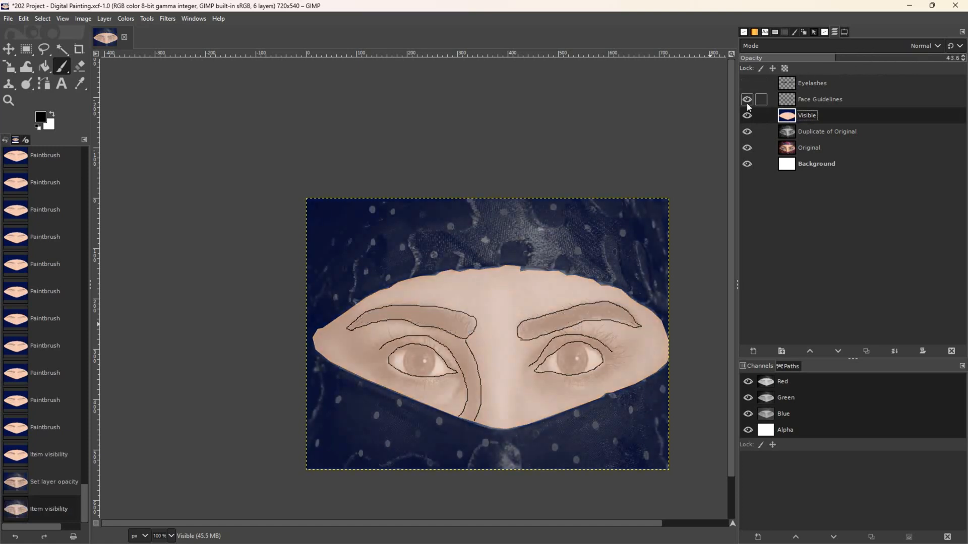
left_click_drag(827, 62, 748, 70)
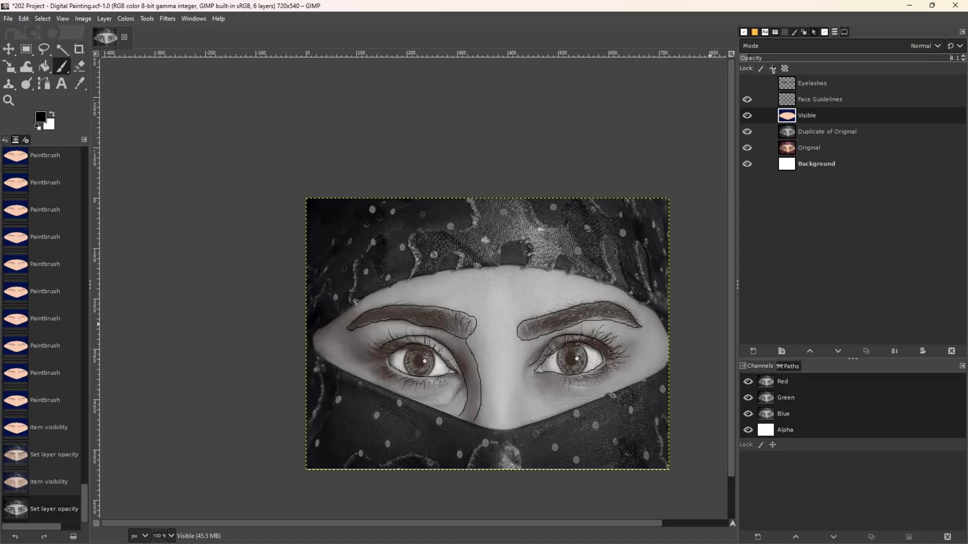
left_click_drag(871, 73, 962, 64)
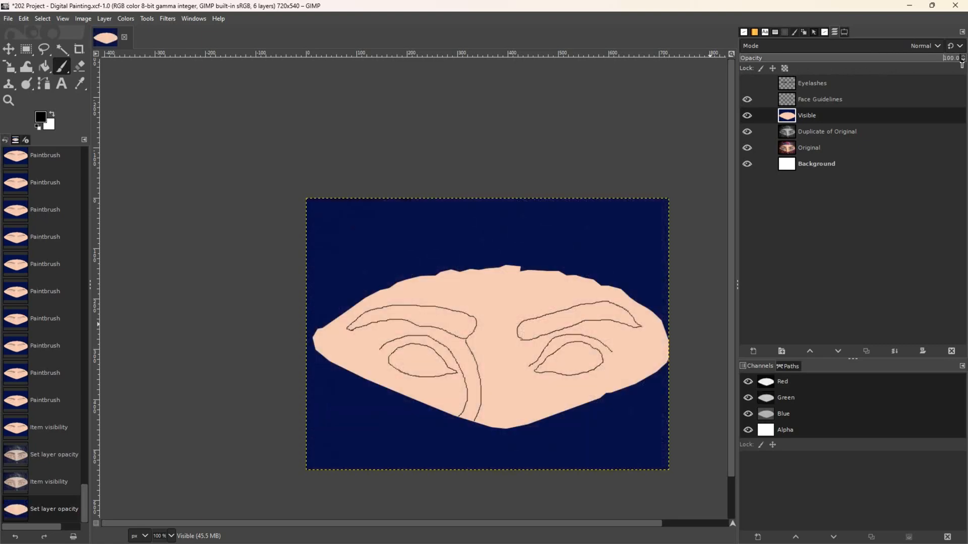
left_click(747, 83)
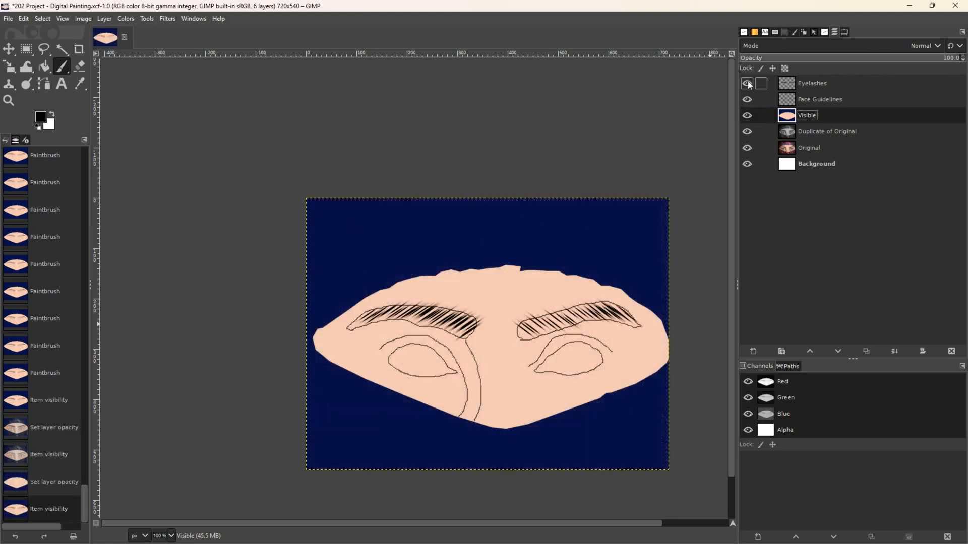
left_click(845, 32)
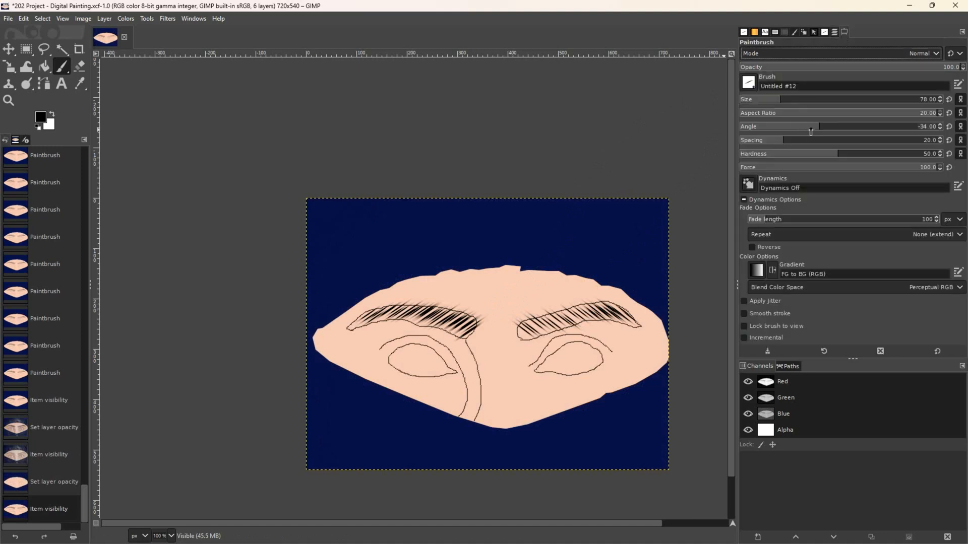
- Tilt the brush angle to -28 and thicken the left eyebrow's inner end
left_click_drag(814, 131, 820, 130)
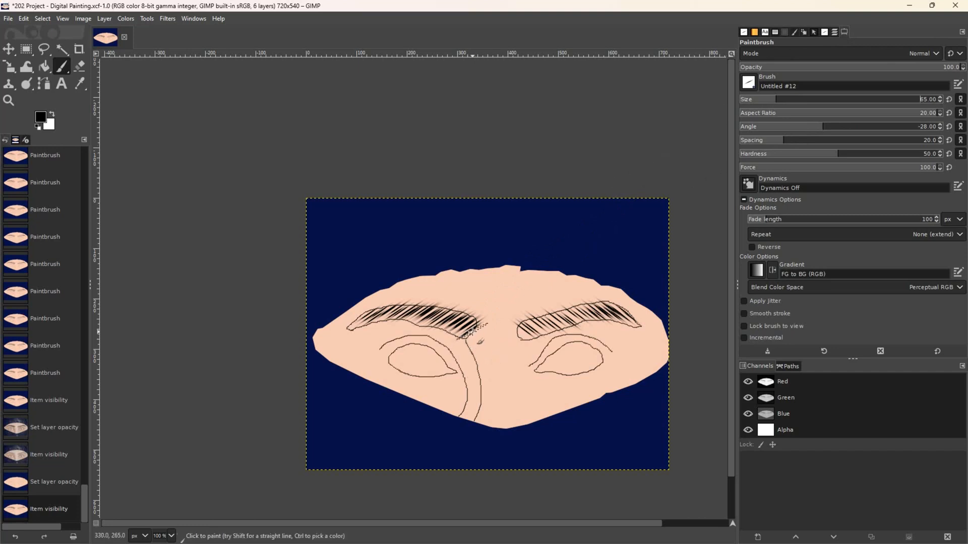
left_click(482, 338)
left_click(472, 328)
left_click(470, 325)
left_click(469, 324)
left_click(464, 324)
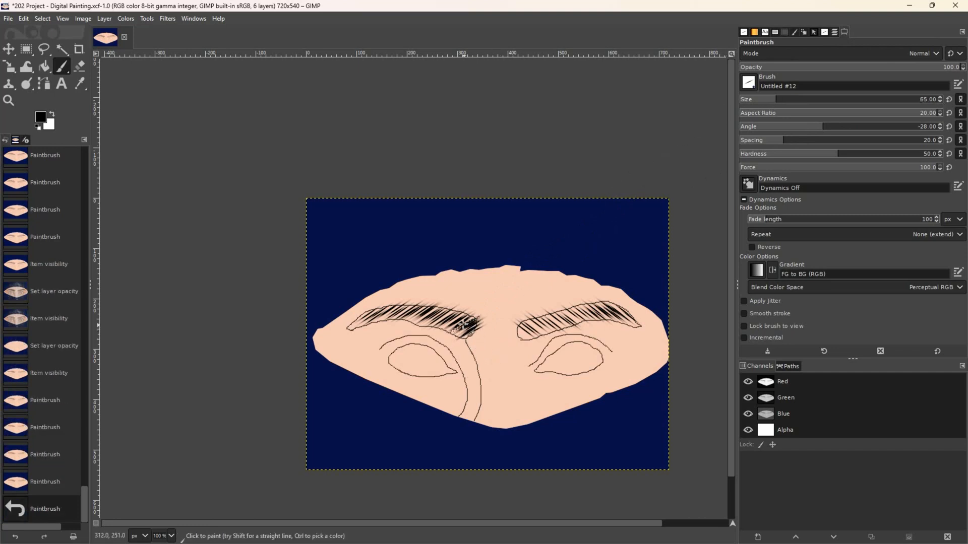
- Add dark hair strokes along the left eyebrow out toward its outer end
left_click(449, 323)
left_click(441, 322)
left_click(433, 320)
left_click(423, 318)
left_click(420, 316)
left_click(416, 315)
left_click(412, 314)
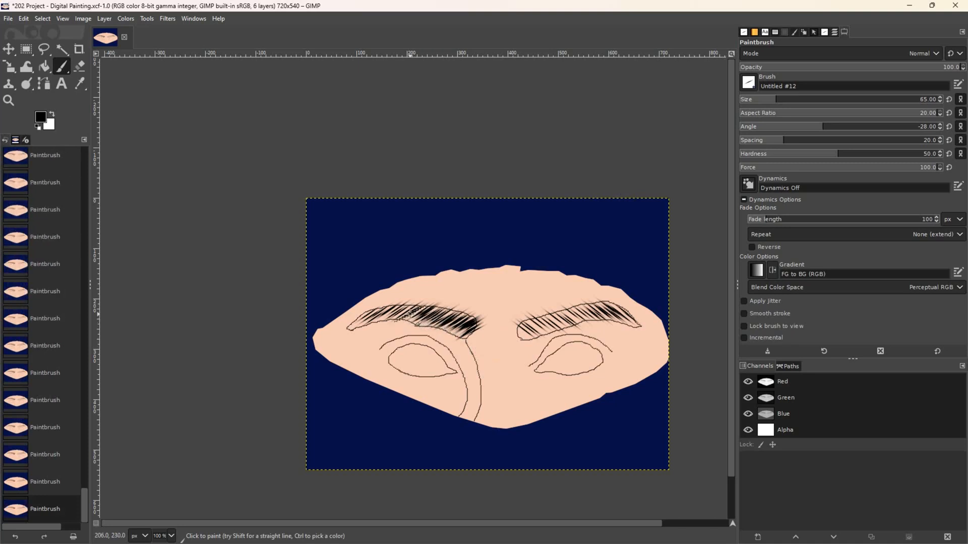
left_click(402, 314)
left_click(395, 314)
left_click(386, 315)
left_click(375, 315)
- Darken the left eyebrow's outer end and outer-middle, then add more hairs at its inner end
left_click(363, 318)
left_click(371, 318)
left_click(382, 314)
left_click(391, 315)
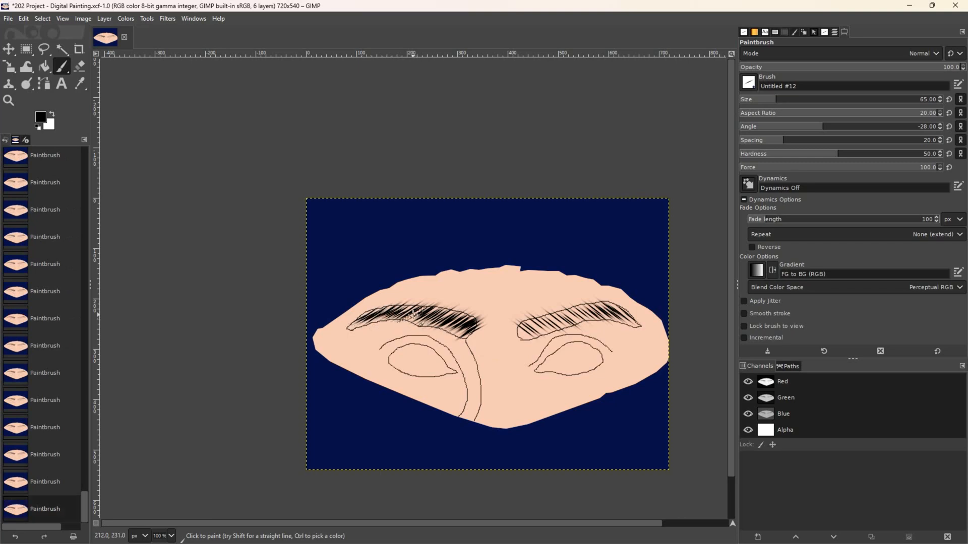
left_click(413, 315)
left_click(405, 314)
left_click(431, 319)
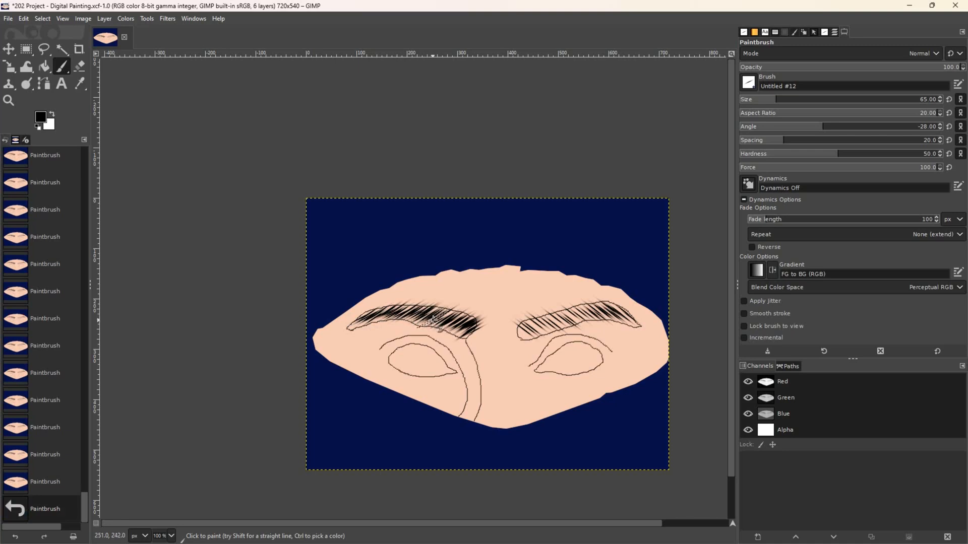
left_click(454, 324)
left_click(467, 323)
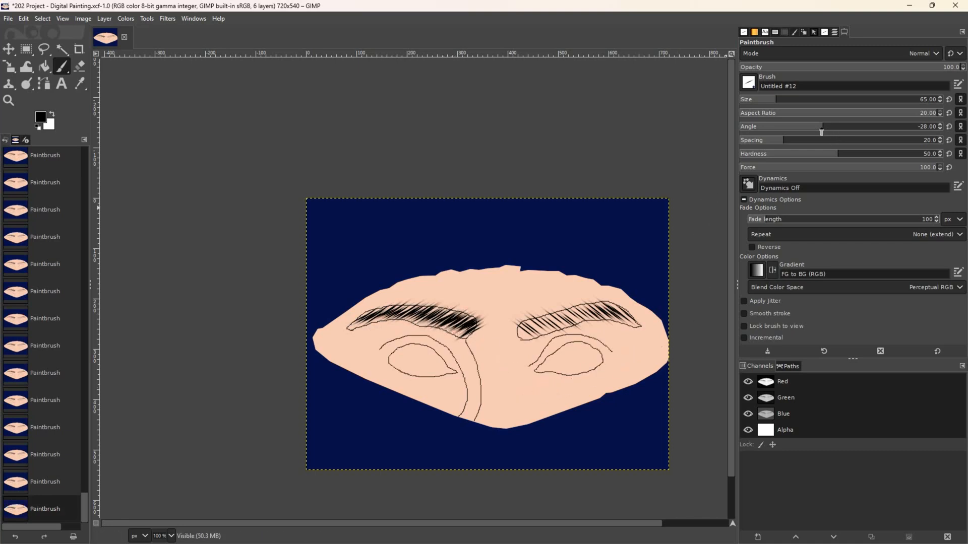
- Try brush angles of 61, 45 and 42, testing hair strokes on the right eyebrow's inner end
left_click_drag(824, 132, 873, 129)
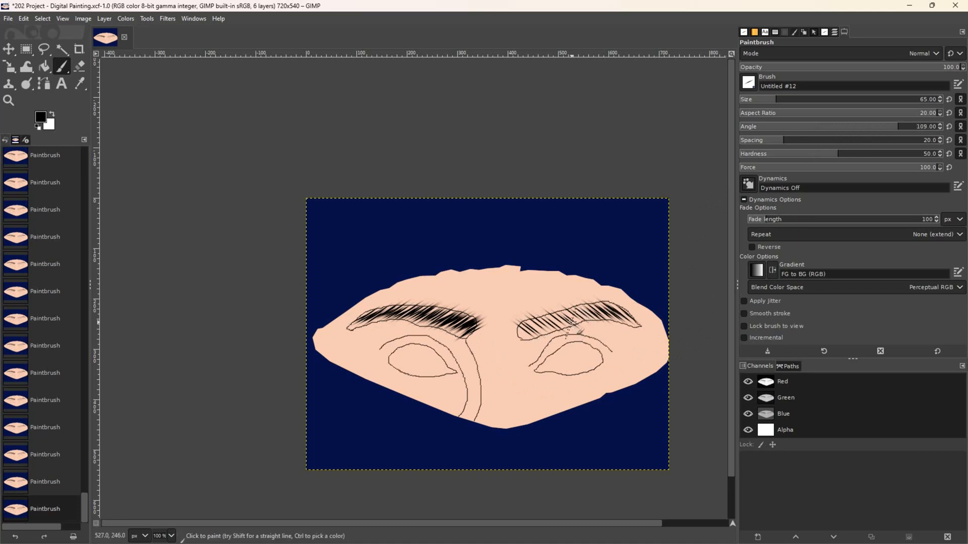
left_click(872, 130)
left_click(863, 127)
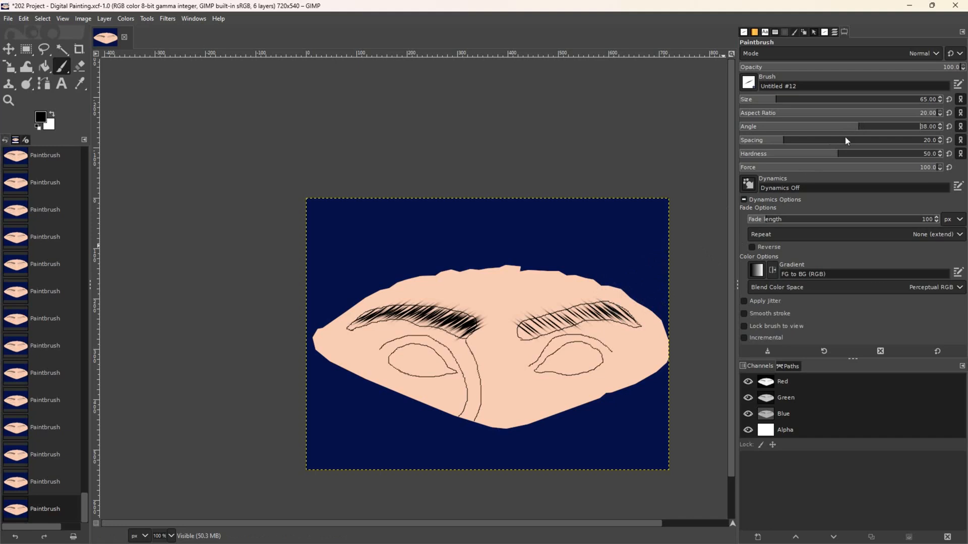
left_click(614, 311)
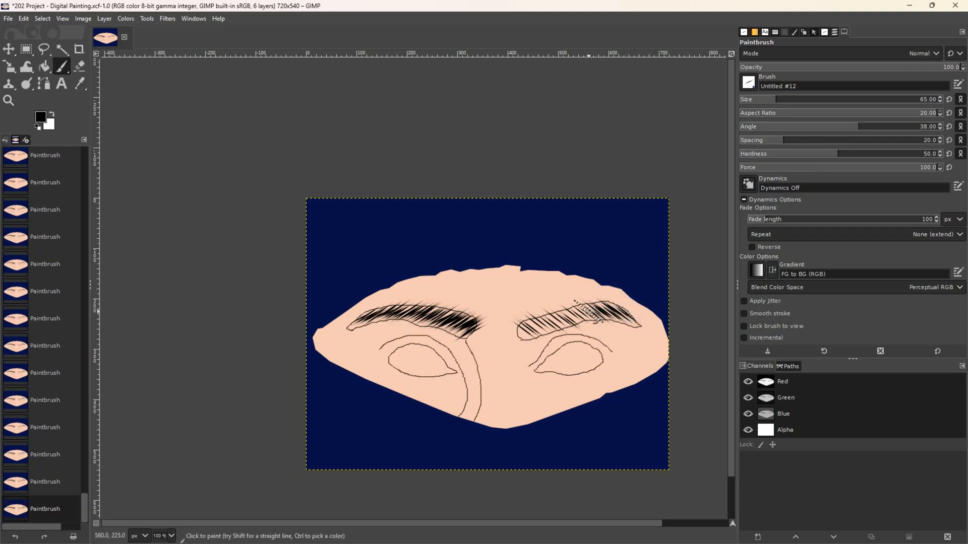
left_click(862, 127)
left_click(531, 323)
left_click(524, 327)
left_click(535, 322)
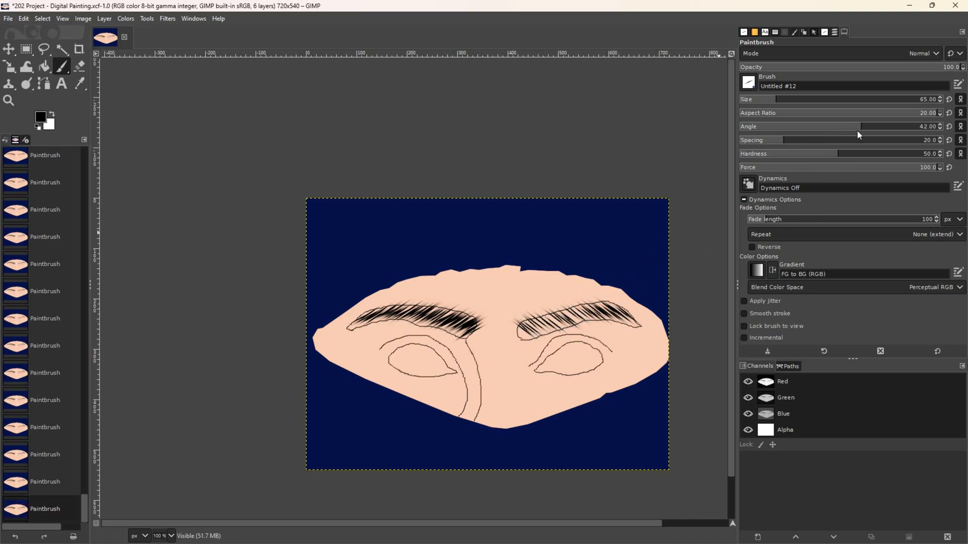
- Set the brush angle to 26 and paint hatching along the right eyebrow's inner part
left_click(876, 131)
left_click(834, 130)
left_click(842, 130)
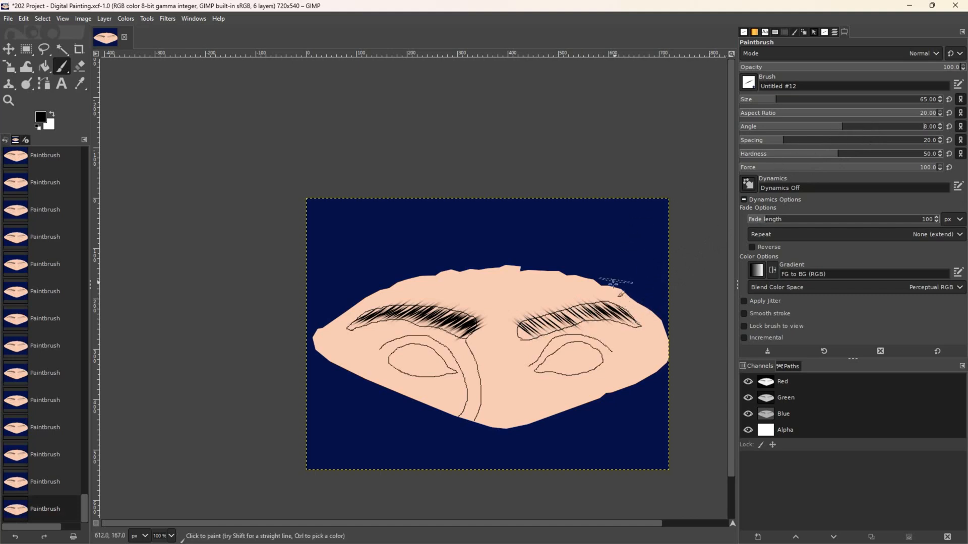
left_click(852, 131)
left_click(584, 313)
left_click_drag(571, 315, 537, 324)
- Densify the right eyebrow's inner end and add hairs toward its outer part
left_click(536, 325)
left_click(535, 329)
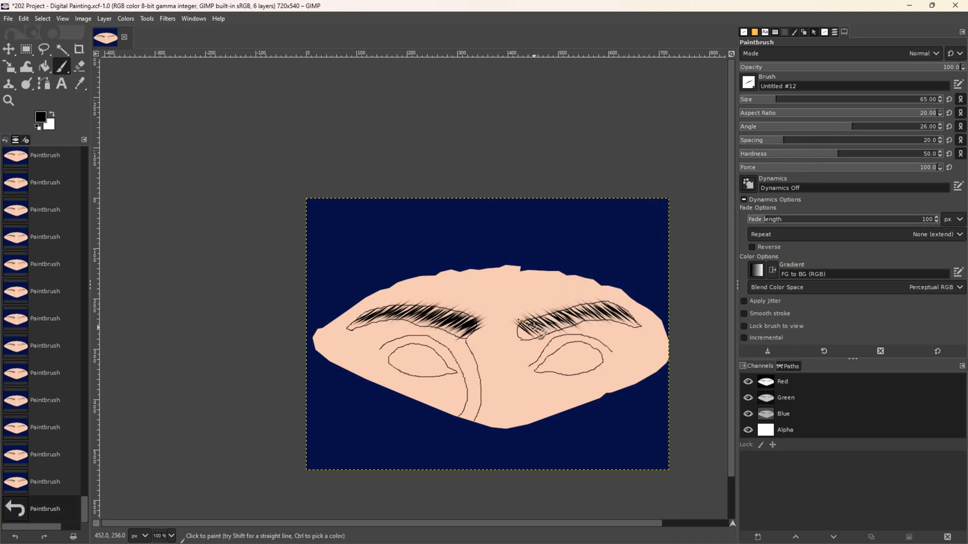
left_click(530, 331)
left_click(547, 323)
left_click(554, 317)
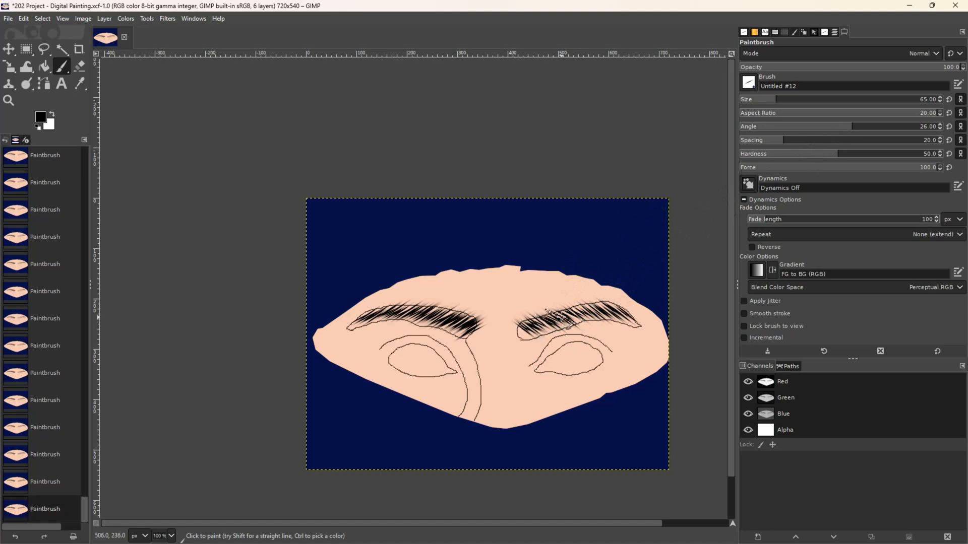
left_click(578, 309)
left_click(596, 309)
left_click(609, 309)
- Darken the right eyebrow's outer tail and add more hairs through its middle
left_click(616, 315)
left_click(622, 309)
left_click(620, 312)
left_click(615, 308)
left_click(610, 306)
left_click(612, 310)
left_click(601, 307)
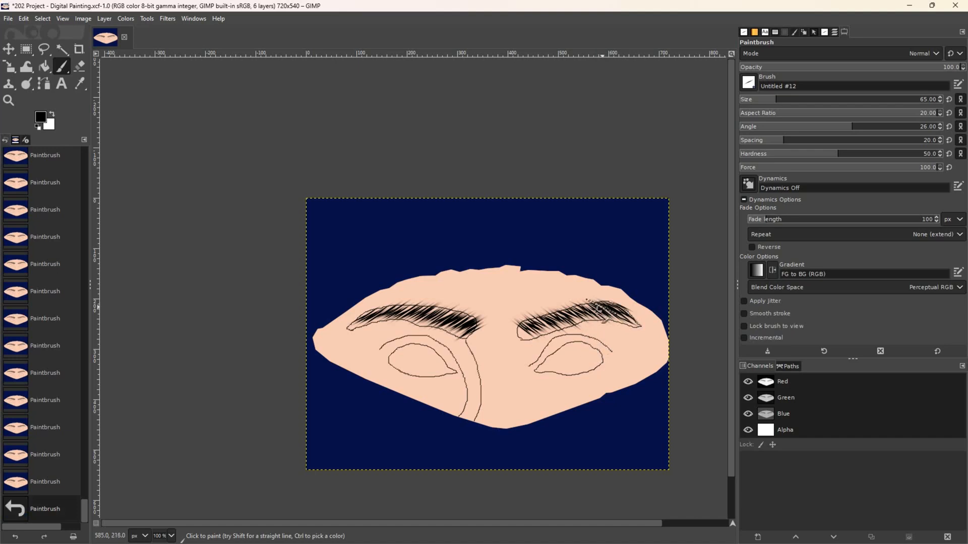
left_click(593, 311)
left_click(577, 313)
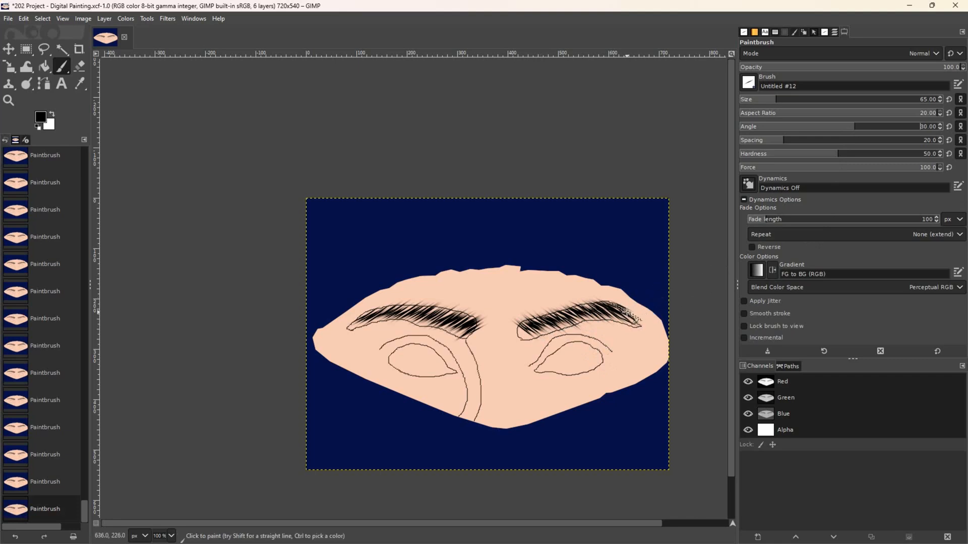
- Shrink the brush to size 53 and stroke hairs along the right eyebrow to its inner end
left_click_drag(774, 106, 772, 106)
left_click_drag(630, 312, 546, 322)
left_click(538, 325)
- Add hairs to the right eyebrow's inner end and middle, undoing and redoing the last stroke
left_click(535, 327)
left_click(571, 315)
left_click(575, 313)
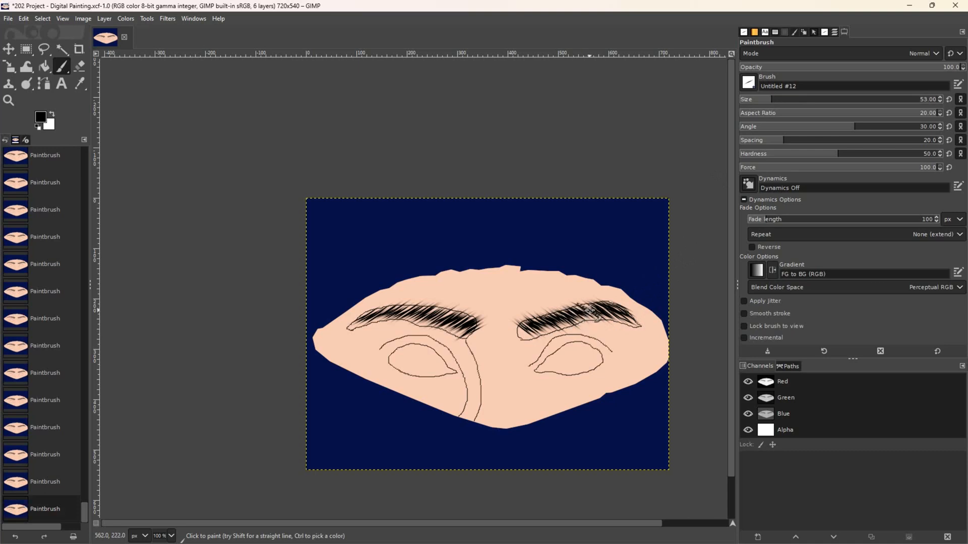
left_click(594, 307)
key("ctrl+z")
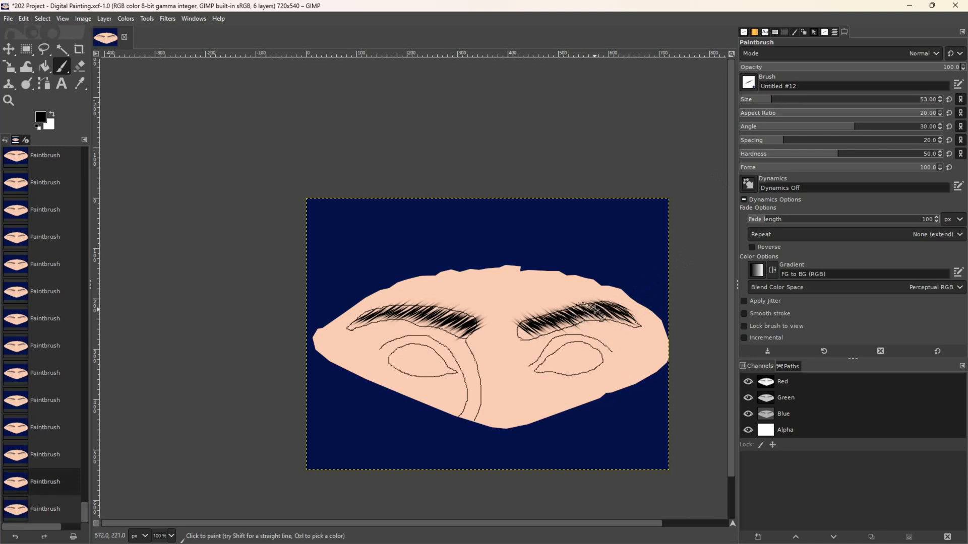
key("ctrl+y")
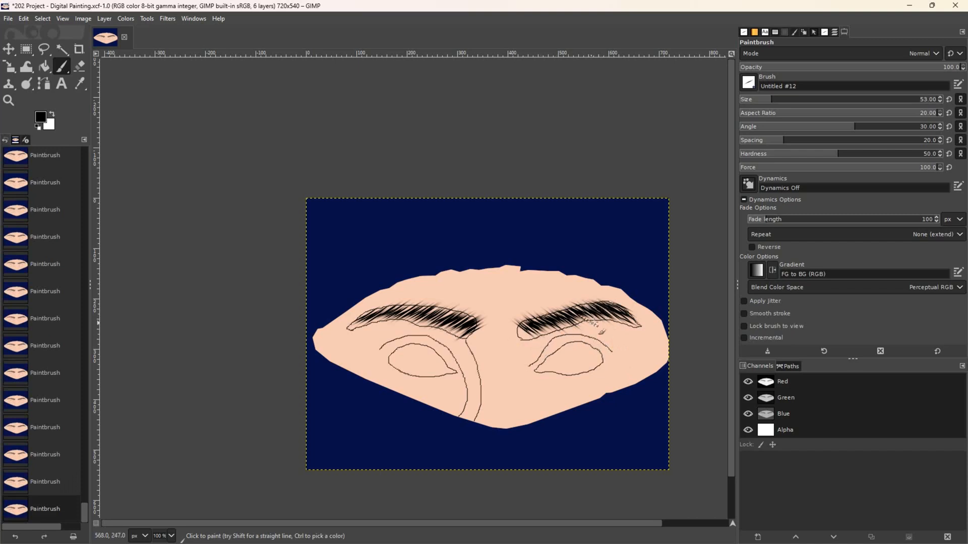
- Reverse the brush angle to -28 and dab hairs on the left eyebrow's inner end
left_click(826, 131)
left_click(474, 325)
left_click(823, 128)
left_click(466, 323)
left_click(817, 129)
left_click(469, 326)
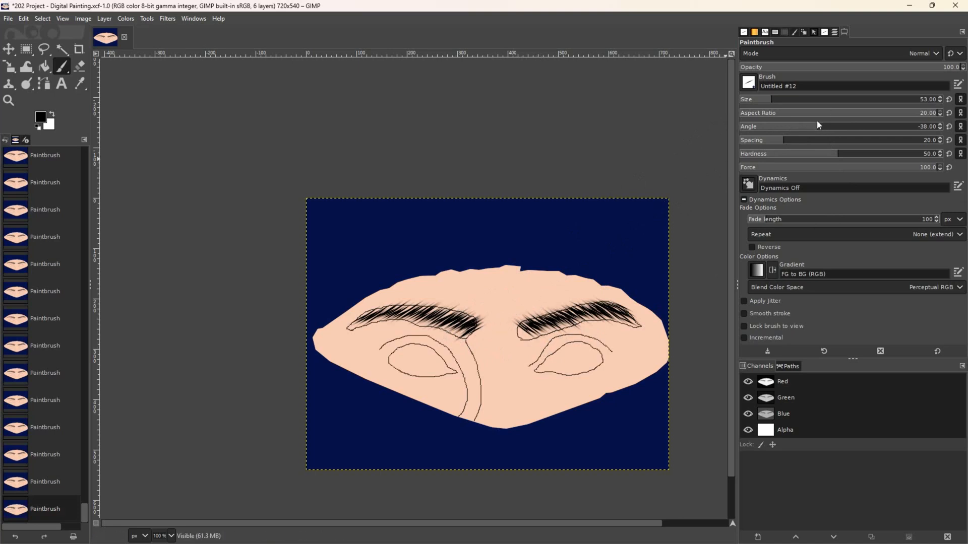
left_click(822, 128)
- Add dark hairs along the left eyebrow from its middle out to the outer part
left_click(437, 319)
left_click(420, 316)
left_click(397, 311)
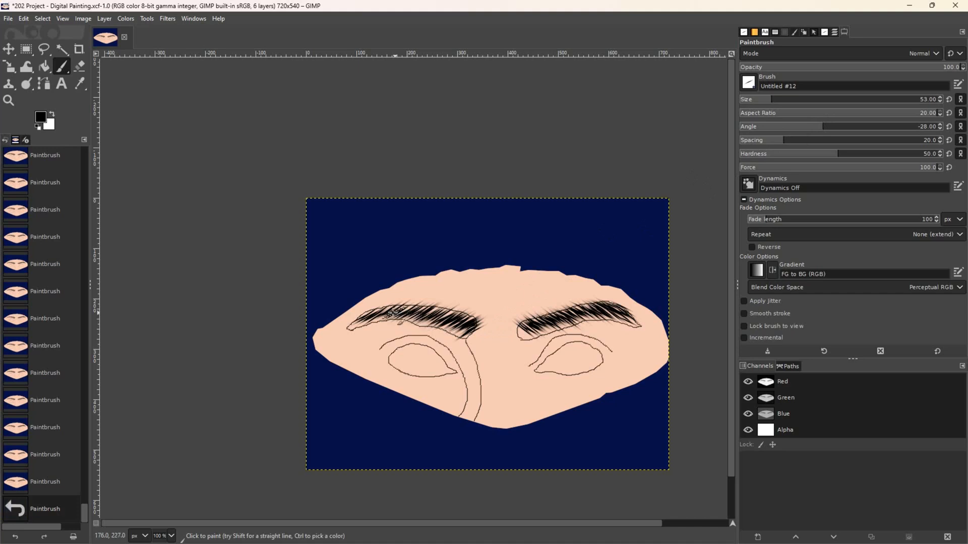
left_click(389, 310)
left_click(376, 309)
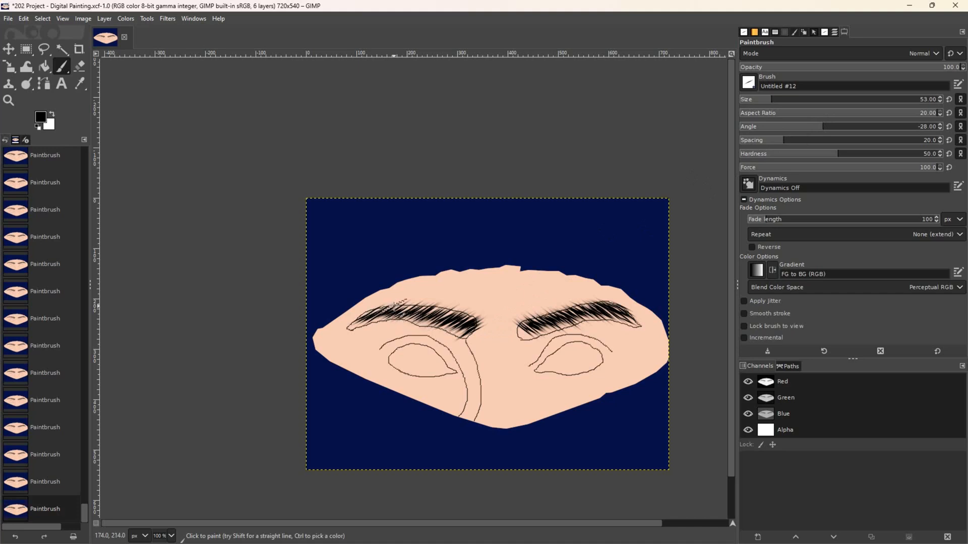
left_click(419, 315)
left_click(427, 318)
left_click(441, 309)
left_click(445, 314)
left_click(460, 327)
- Fill out the left eyebrow's outer part, middle and inner end with more hairs
left_click(442, 316)
left_click(367, 320)
left_click(361, 325)
left_click(360, 320)
left_click(370, 316)
left_click(375, 320)
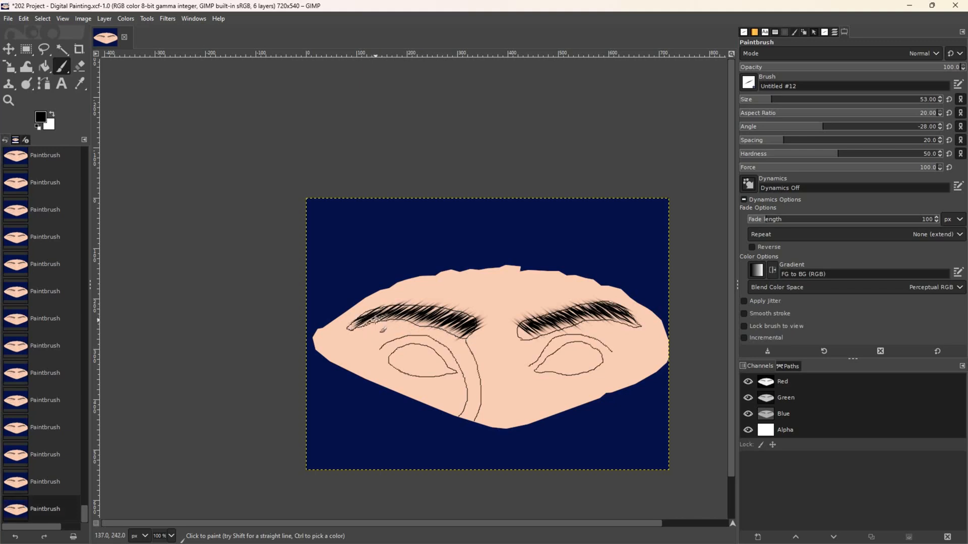
left_click(409, 321)
left_click(421, 318)
left_click(451, 324)
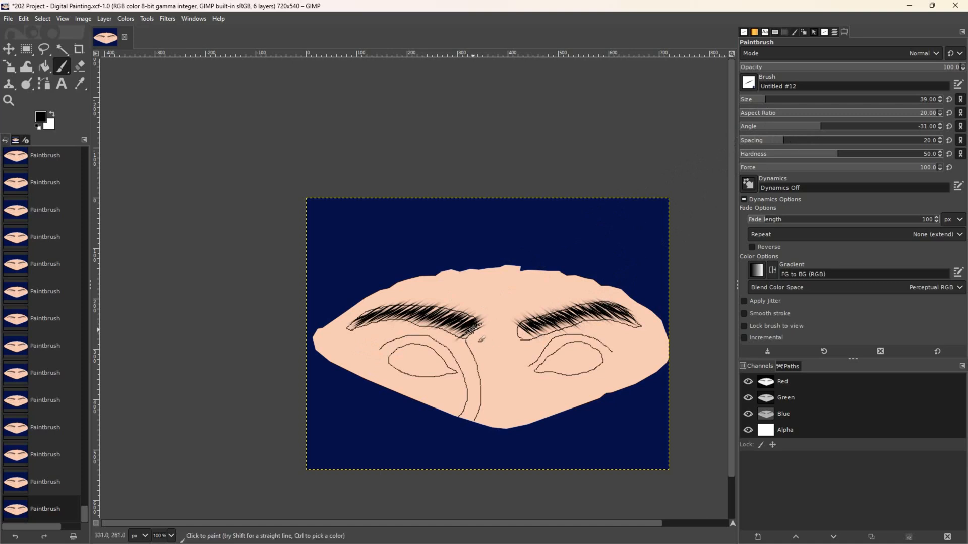
- Add a hair at the left brow's inner end, then re-angle and fill in the right brow's inner end
left_click(825, 129)
left_click(467, 331)
left_click(845, 129)
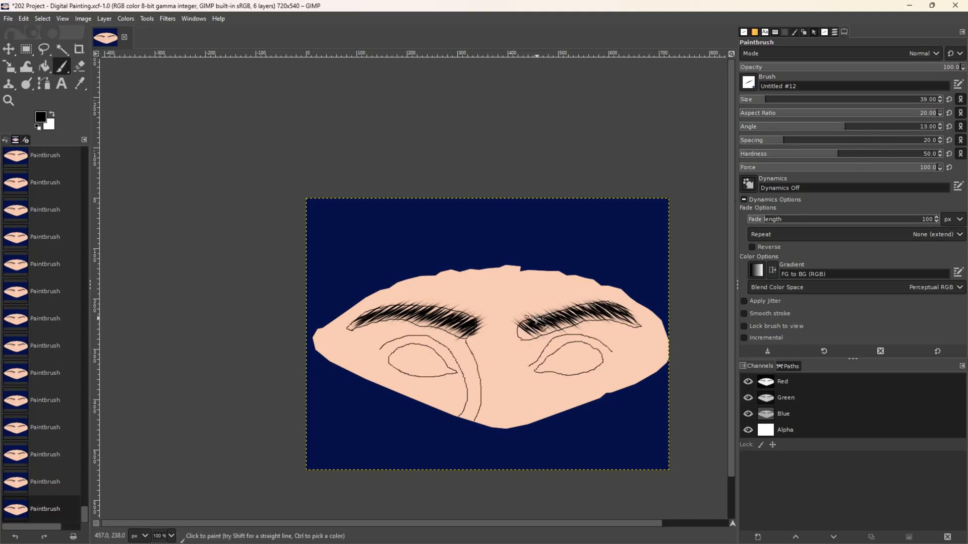
left_click(525, 330)
left_click(524, 334)
left_click(532, 327)
left_click(524, 331)
left_click(519, 335)
- Set the brush angle to -21 and darken the left brow's inner end and lower edge
left_click_drag(800, 127, 785, 127)
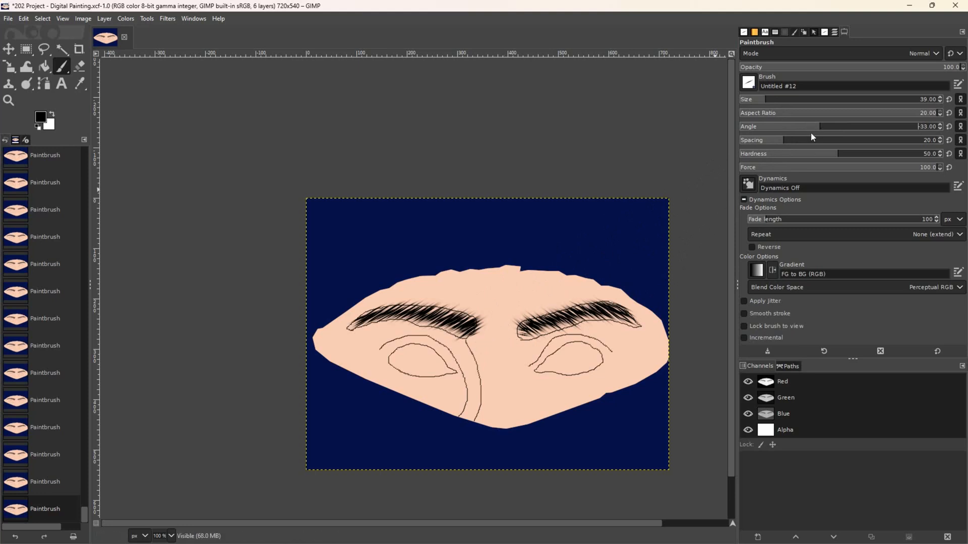
left_click(823, 129)
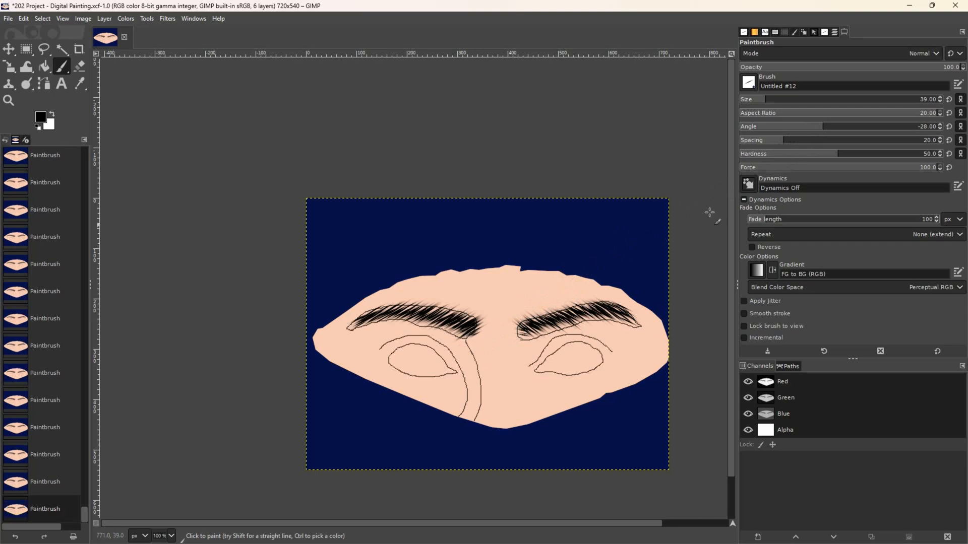
left_click(827, 130)
left_click(476, 337)
left_click(475, 327)
left_click(469, 335)
left_click(460, 329)
left_click(454, 323)
- Add hairs along the left brow from its middle to near the outer end
left_click(435, 321)
left_click(428, 315)
left_click(417, 313)
left_click(393, 311)
left_click(385, 311)
left_click(360, 318)
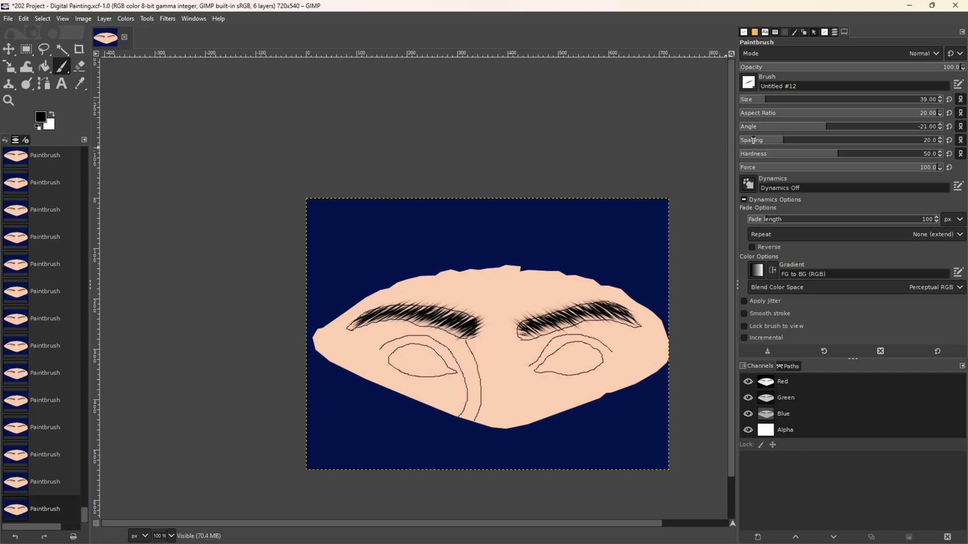
- Change the brush angle to 6, undo the stray stroke above the left brow, and add a hair
left_click(819, 127)
left_click(828, 127)
left_click(838, 130)
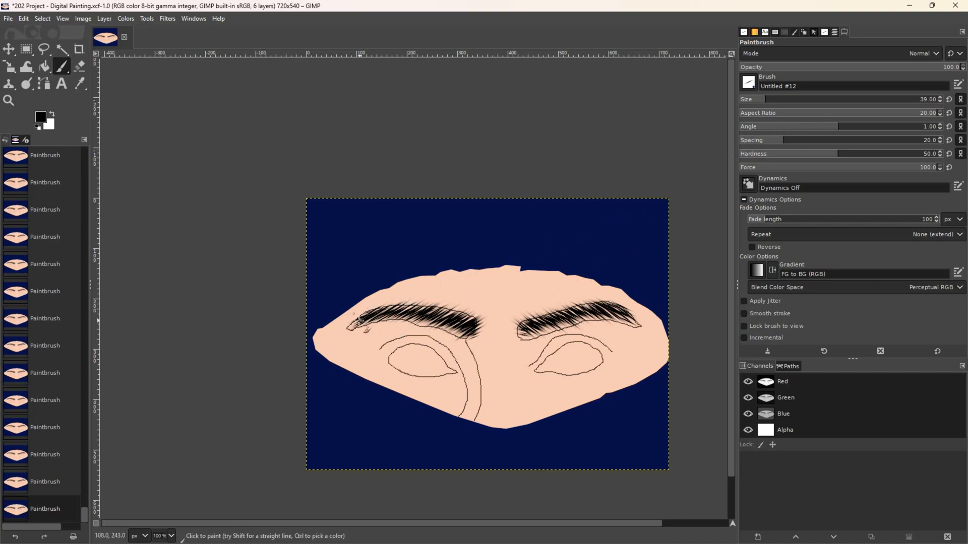
left_click(841, 130)
key("ctrl+z")
left_click(396, 305)
- Add a few more hairs along the middle of the left brow
left_click(395, 314)
left_click(410, 311)
left_click(411, 318)
left_click(417, 317)
- Add hairs across the right brow, darkening its inner end and extending its outer part
left_click(584, 310)
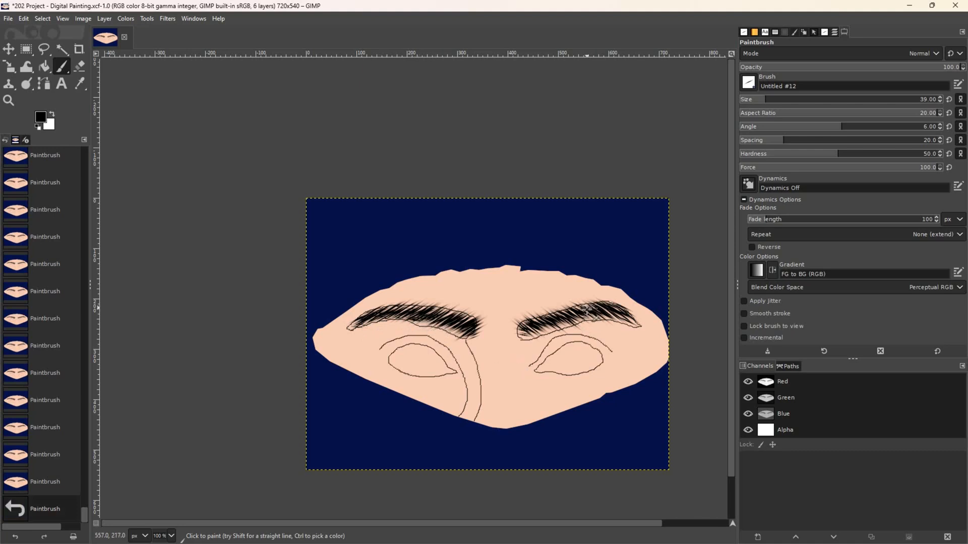
left_click(582, 318)
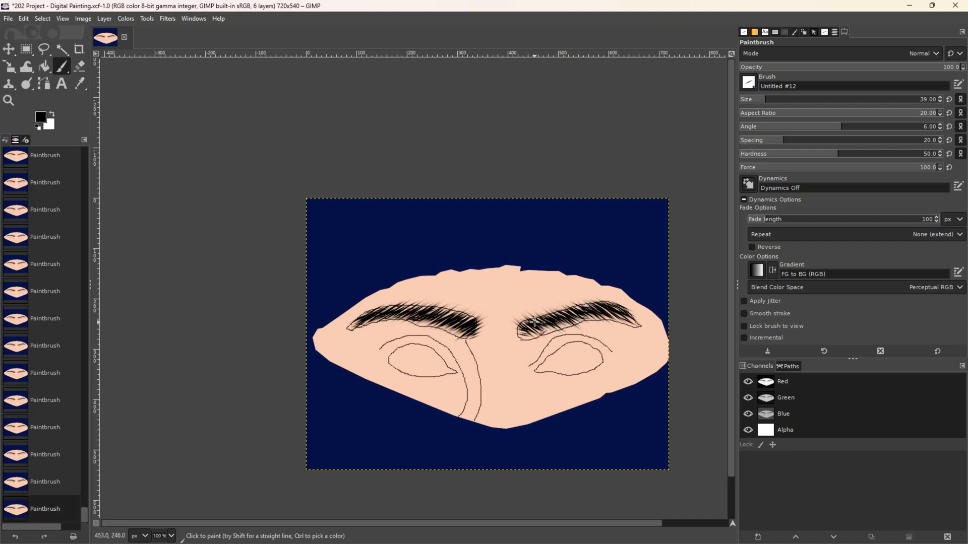
left_click(529, 331)
left_click(531, 332)
left_click(545, 327)
left_click(566, 316)
left_click(620, 317)
left_click(622, 315)
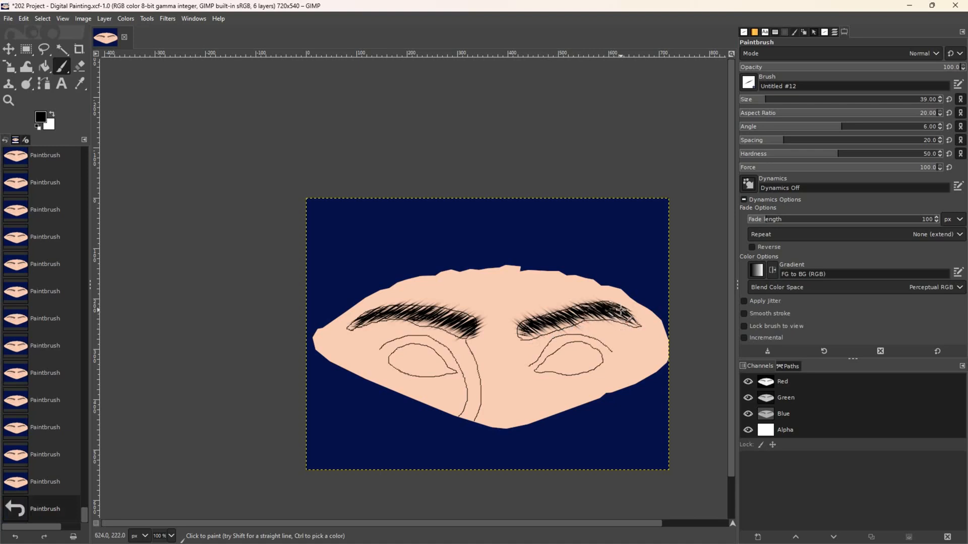
left_click(574, 315)
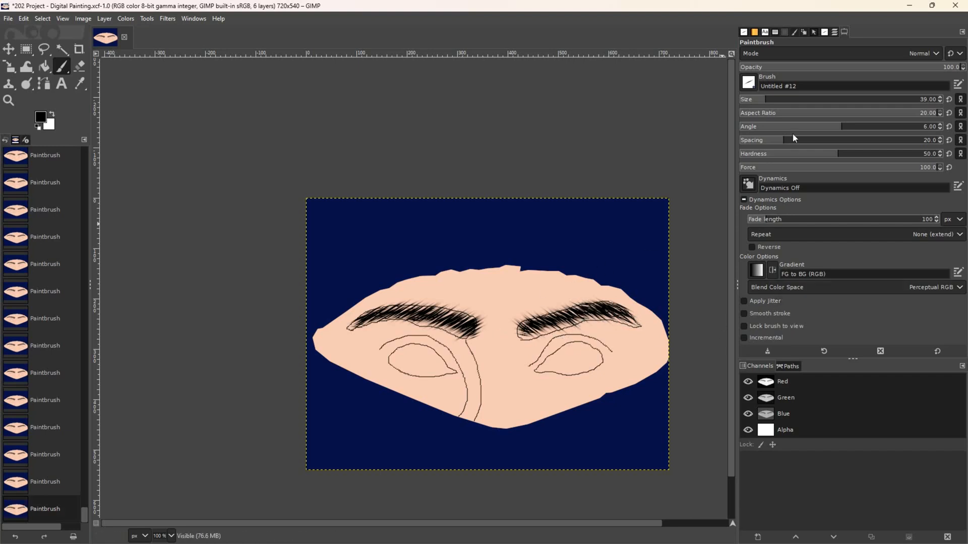
- Set the brush angle to -39 and add short hairs to the left brow's inner half
left_click(808, 129)
left_click_drag(807, 131, 812, 130)
left_click(816, 130)
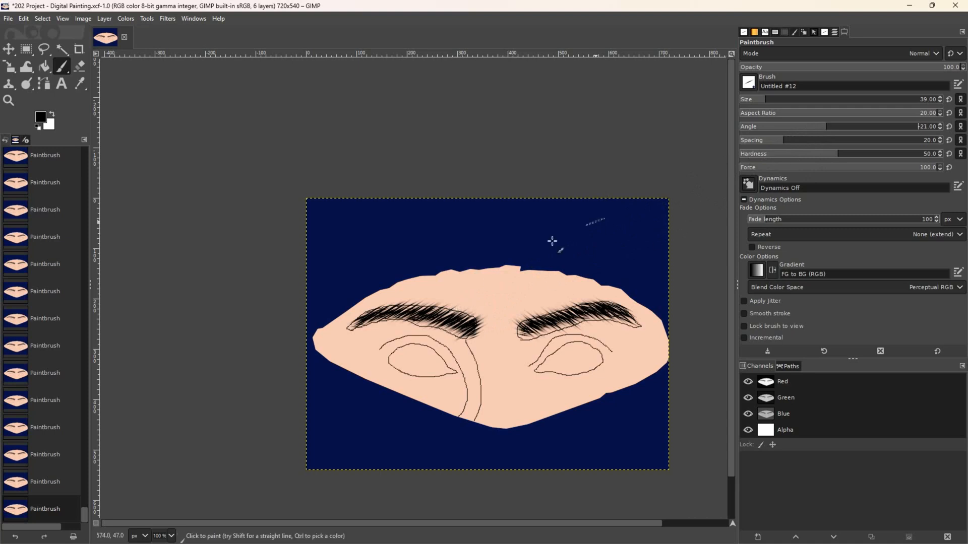
left_click(444, 323)
left_click(442, 320)
- At brush angle -17, add short hairs along the left brow to its outer upper edge
left_click(829, 129)
left_click(421, 315)
left_click(405, 310)
left_click(399, 308)
left_click(388, 309)
left_click(393, 311)
left_click(375, 309)
- Fill in the left brow's inner part and inner end with more hairs
left_click(445, 319)
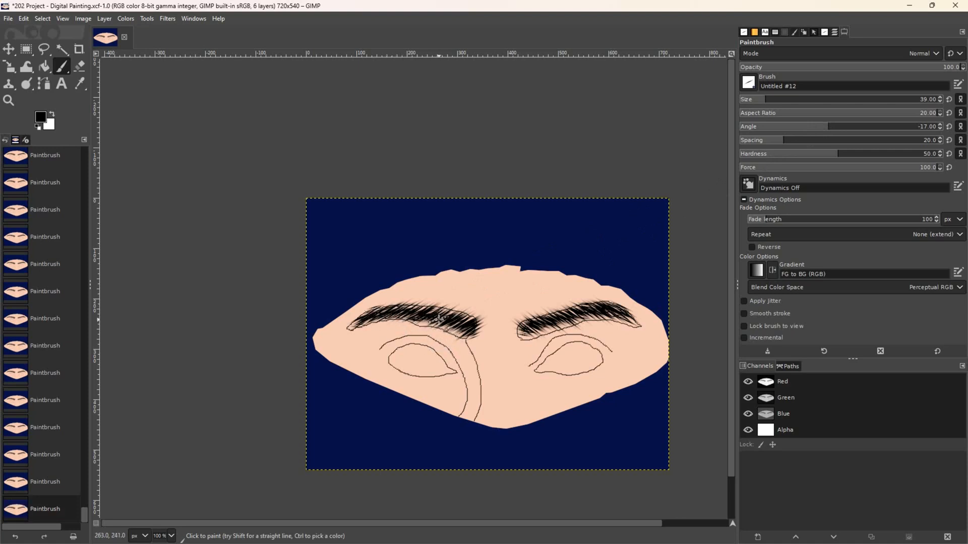
left_click(437, 309)
left_click(443, 324)
left_click(462, 325)
left_click(456, 328)
left_click(469, 316)
left_click(459, 317)
- Add hairs at the left brow's outer tip, then more along its length to the inner end
left_click(356, 323)
left_click(360, 325)
left_click(371, 321)
left_click(371, 320)
left_click(372, 312)
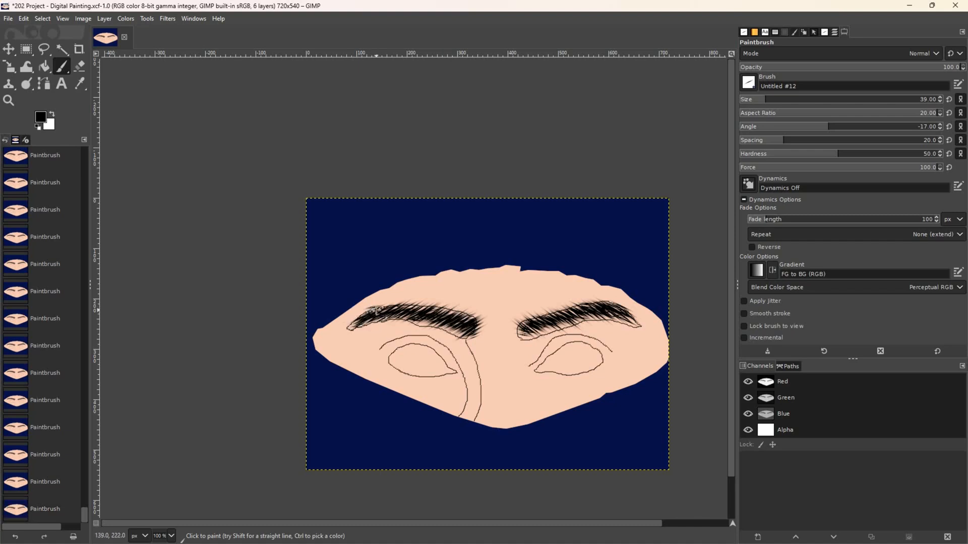
left_click(416, 315)
left_click(418, 309)
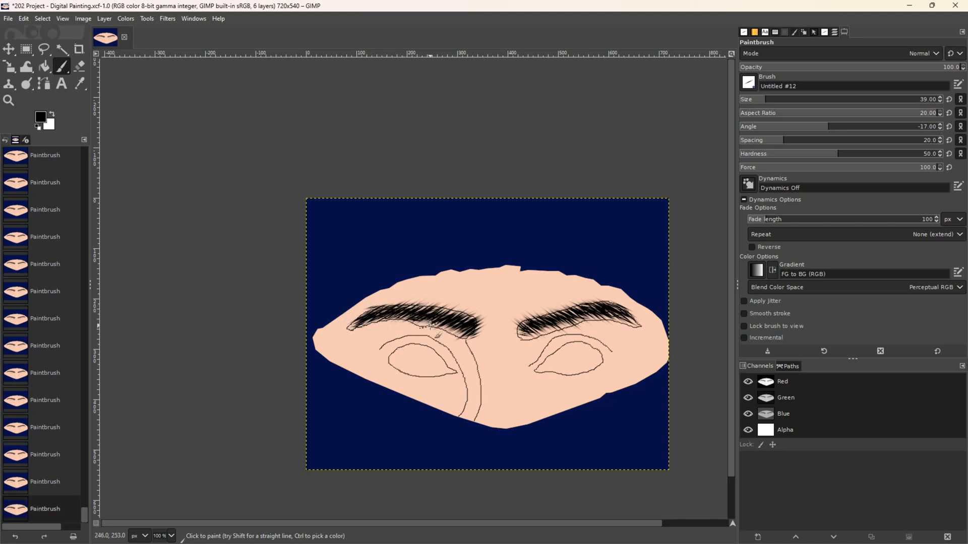
left_click(431, 323)
left_click(465, 318)
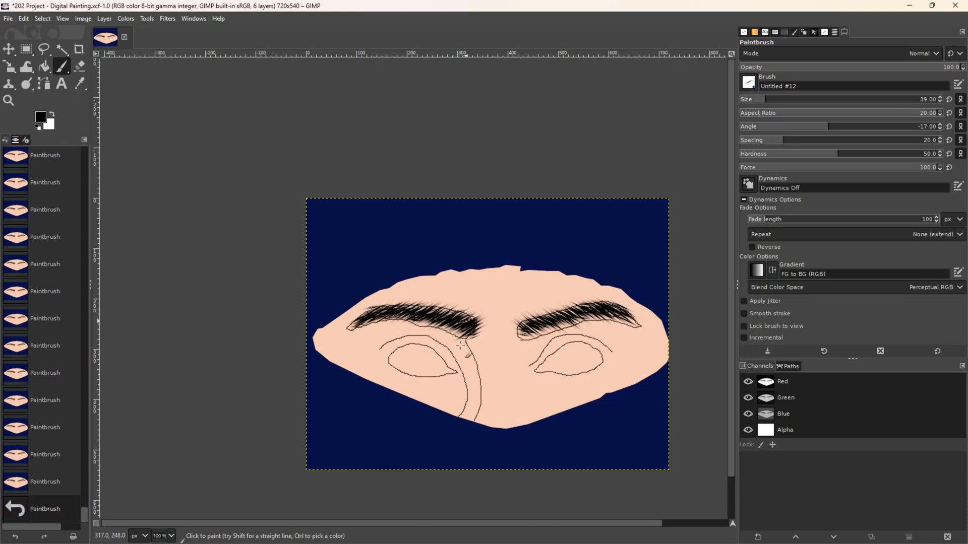
- Toggle the Face Guidelines and painted face layers' visibility to compare against the photo
left_click(834, 32)
left_click(746, 99)
left_click(747, 115)
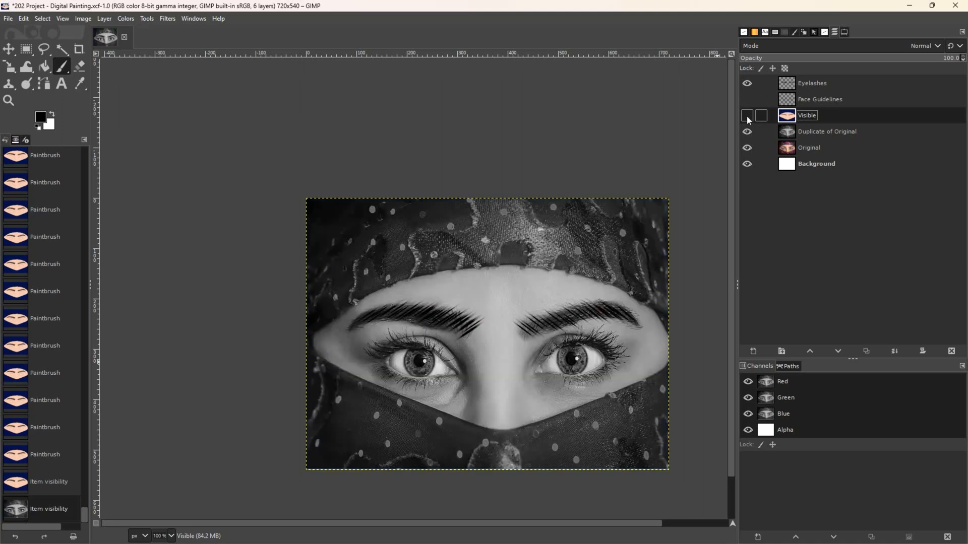
left_click(748, 119)
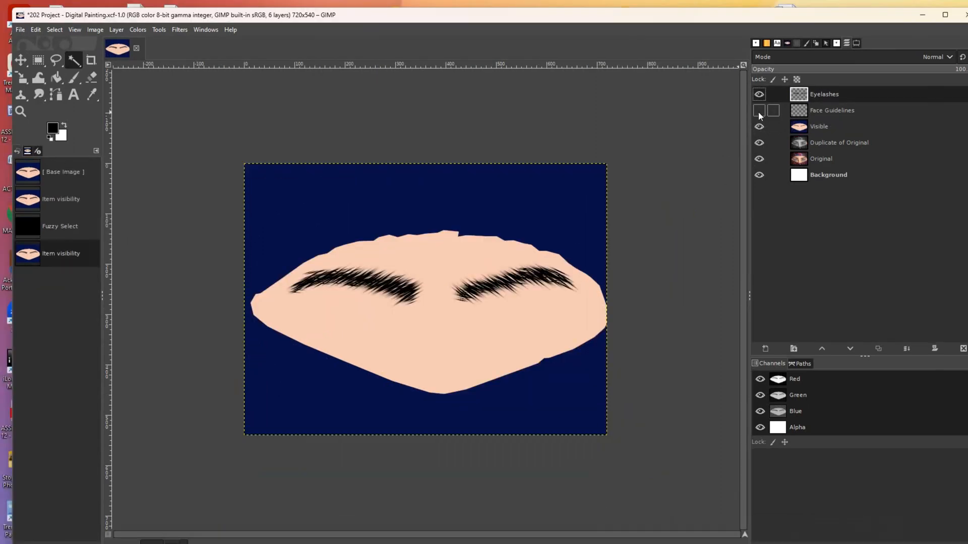
left_click(759, 111)
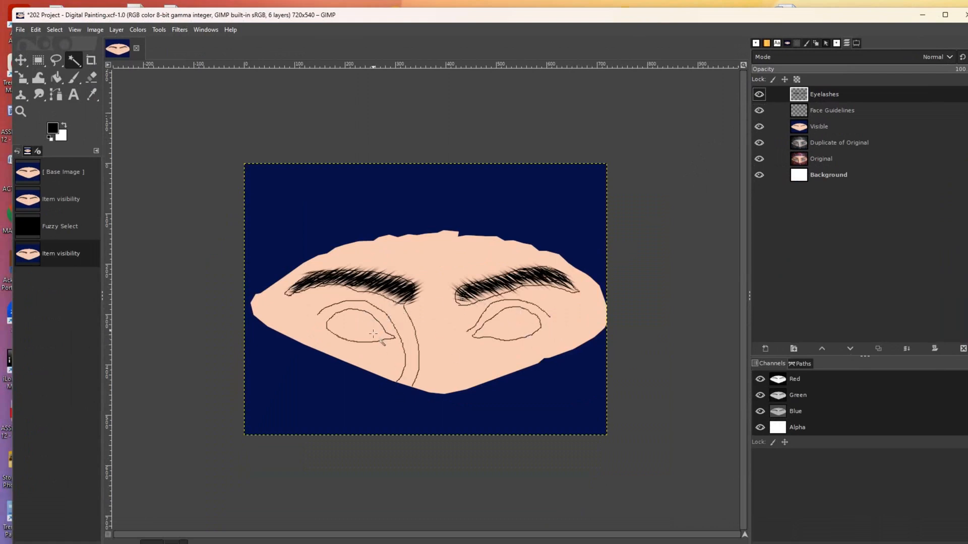
- Make white the paint colour and Fuzzy Select the left eye's interior on Face Guidelines
left_click(64, 125)
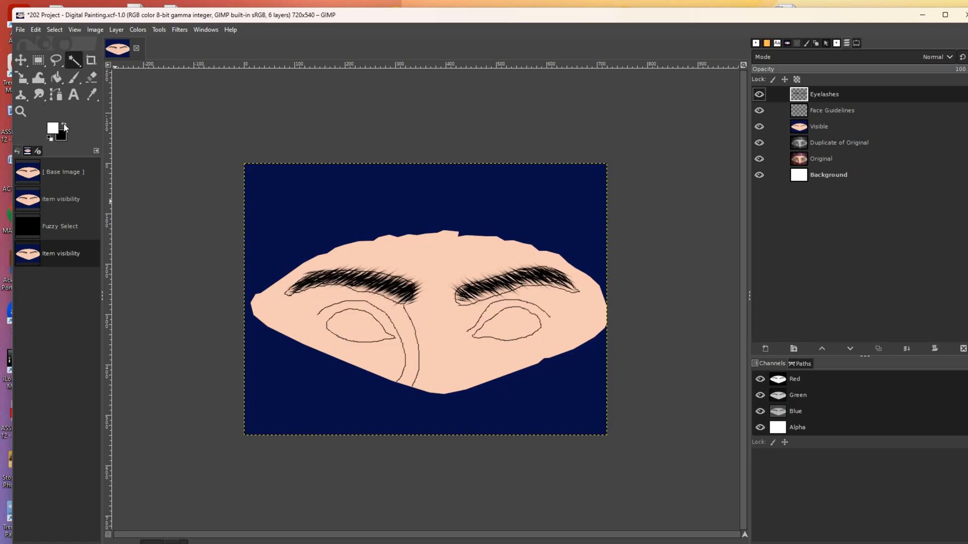
left_click(804, 111)
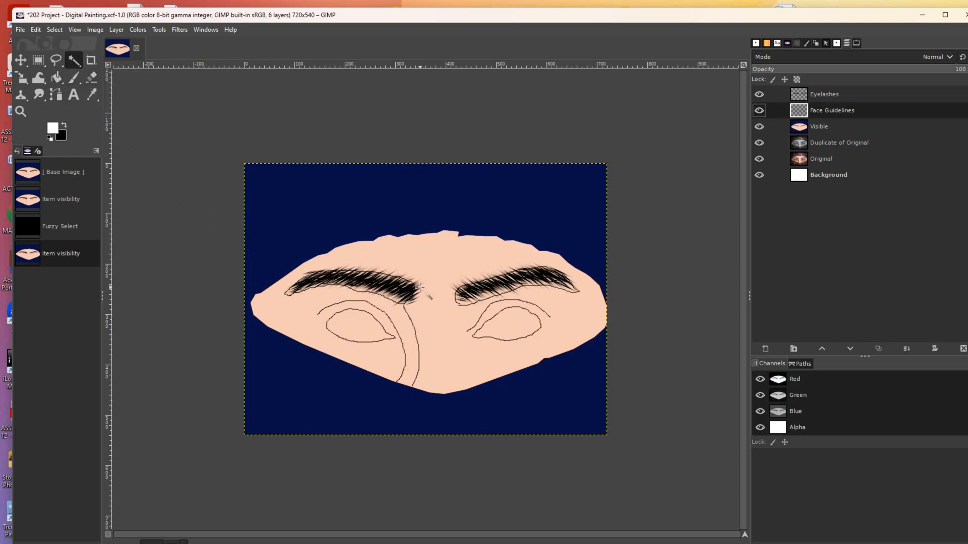
left_click(356, 319)
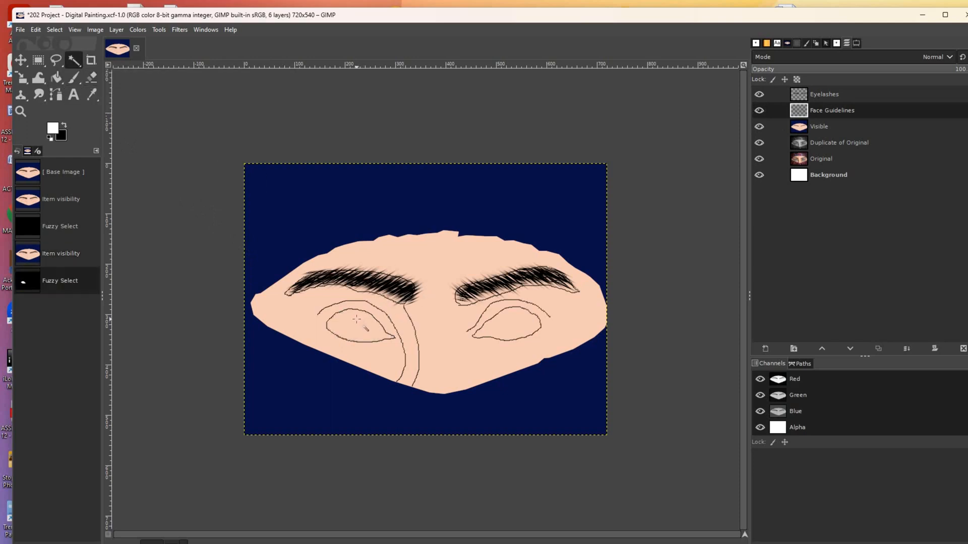
left_click(356, 319)
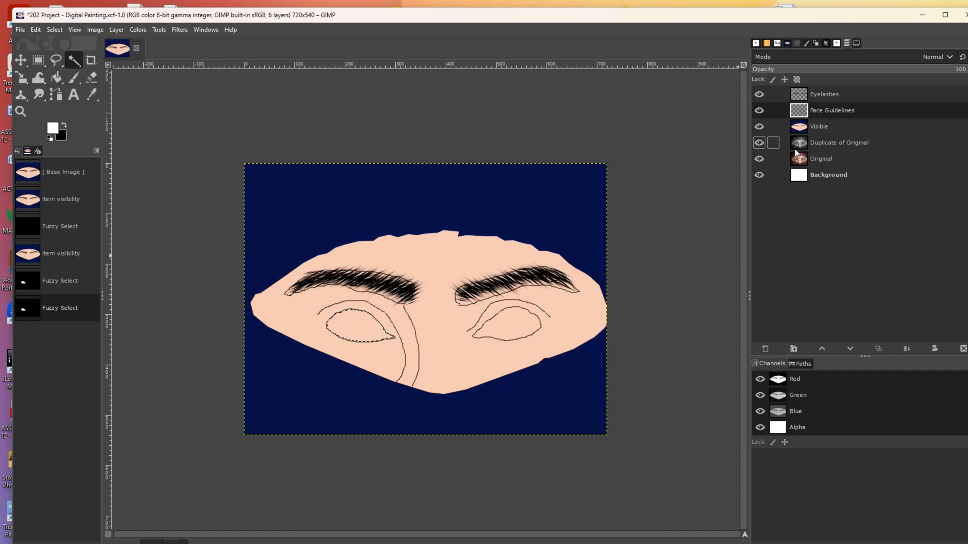
- Create a new layer named 'Eyes' and move it to the top of the stack
left_click(765, 349)
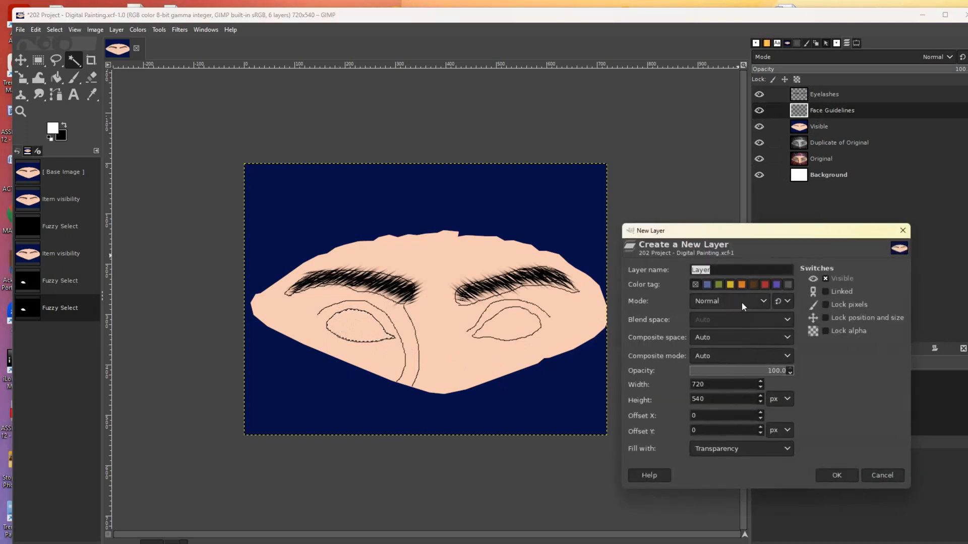
type("Eyes")
left_click(823, 474)
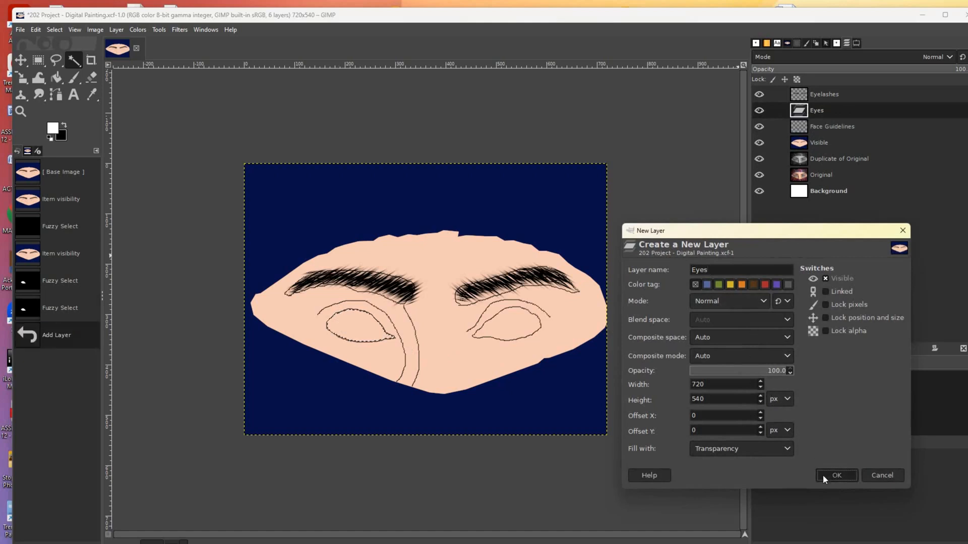
left_click_drag(806, 110, 824, 95)
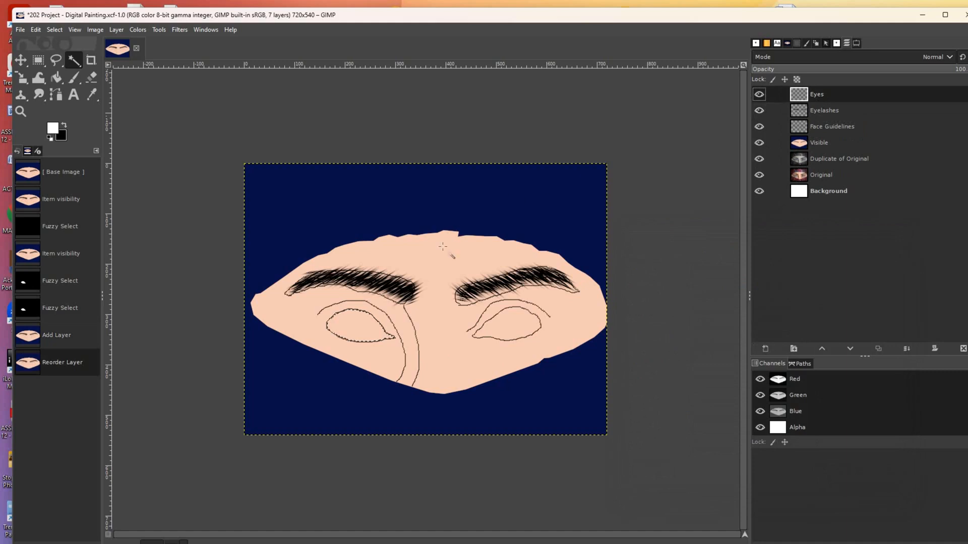
- Bucket-fill the left eye white and clear the selection
left_click(57, 77)
left_click(340, 319)
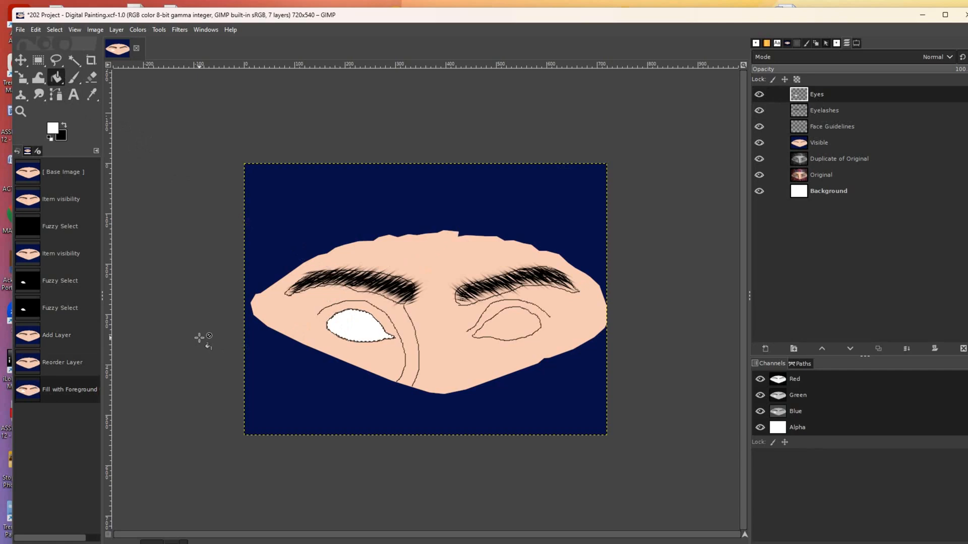
key("ctrl+shift+a")
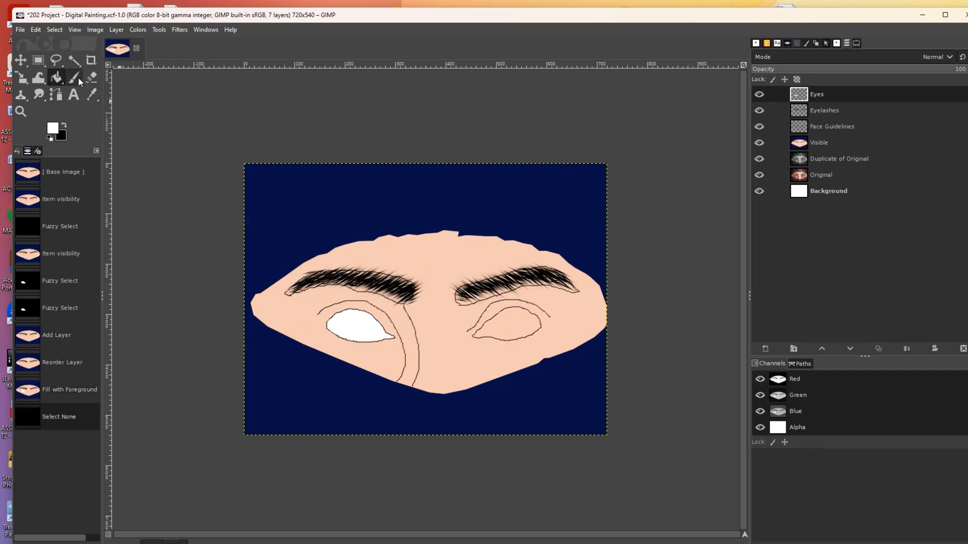
- Fuzzy Select the inside of the right eye outline
left_click(74, 61)
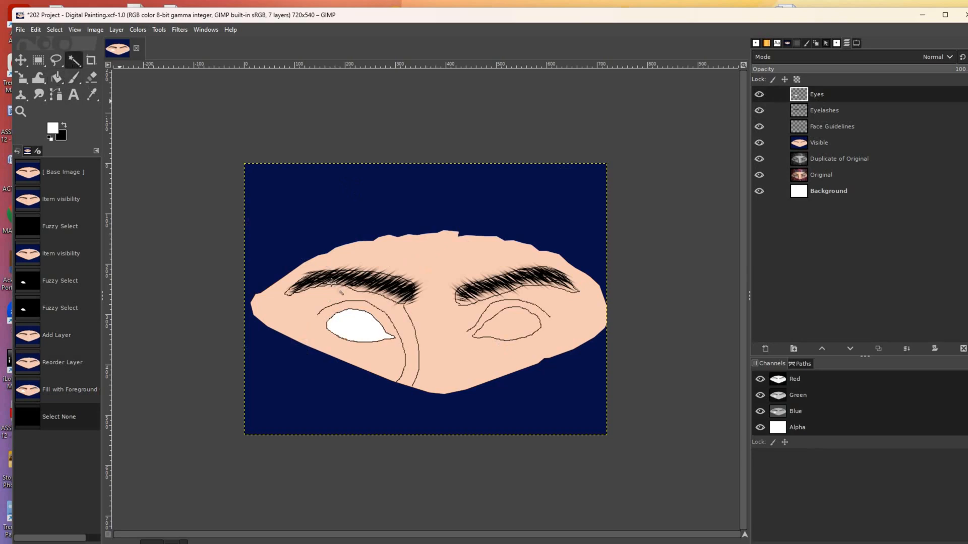
left_click(505, 322)
left_click(504, 324)
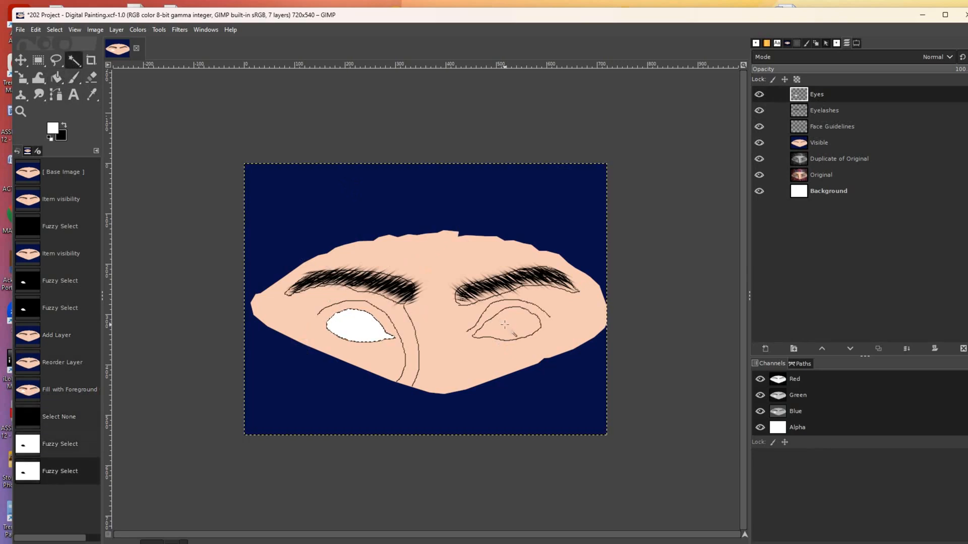
- Retry selecting the right eye from the Face Guidelines layer's outline
left_click(468, 358)
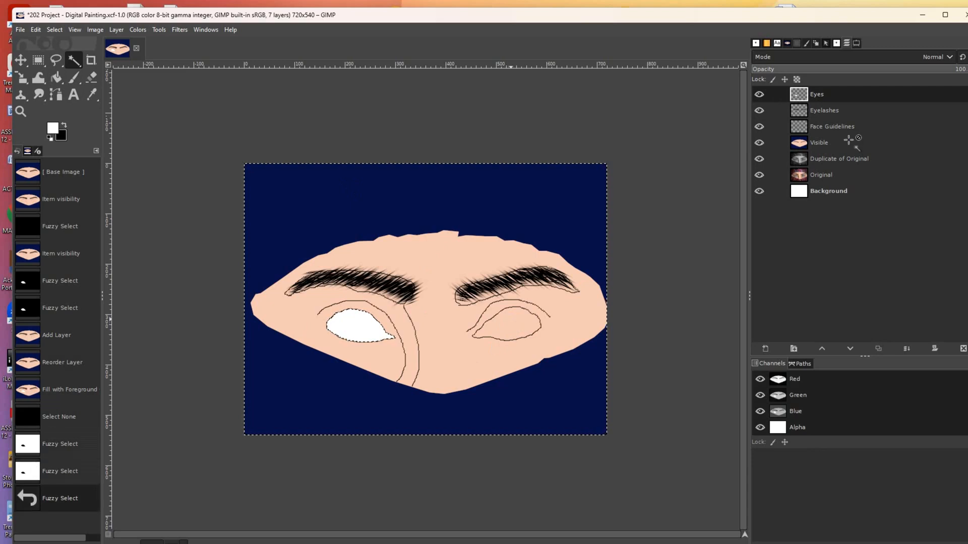
left_click(839, 112)
left_click(819, 129)
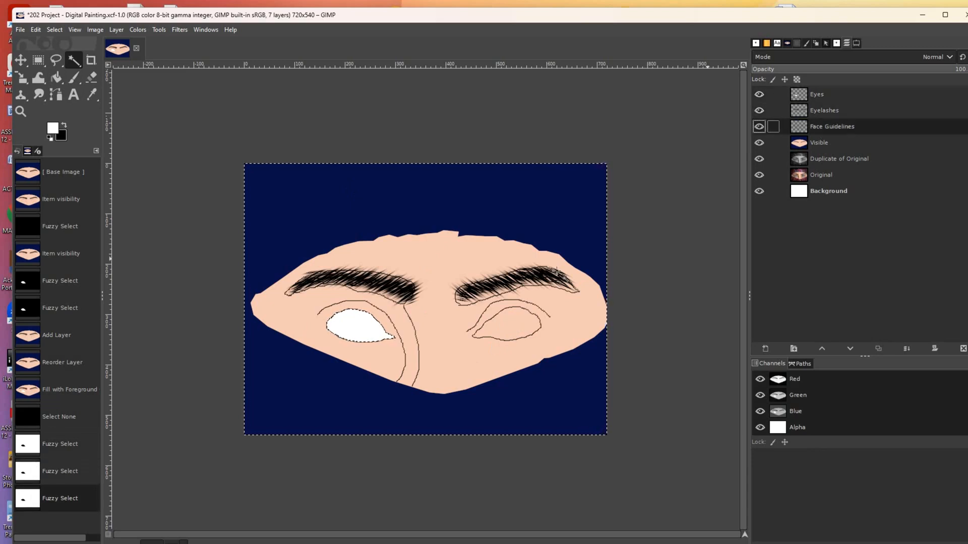
left_click(516, 315)
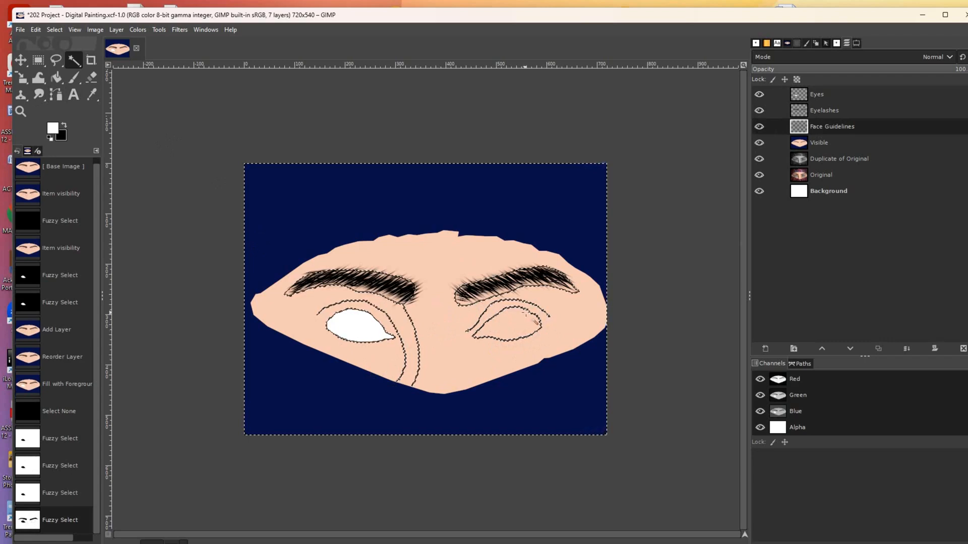
- Clear the selection and zoom in toward the right eye with the Zoom tool
left_click(159, 194)
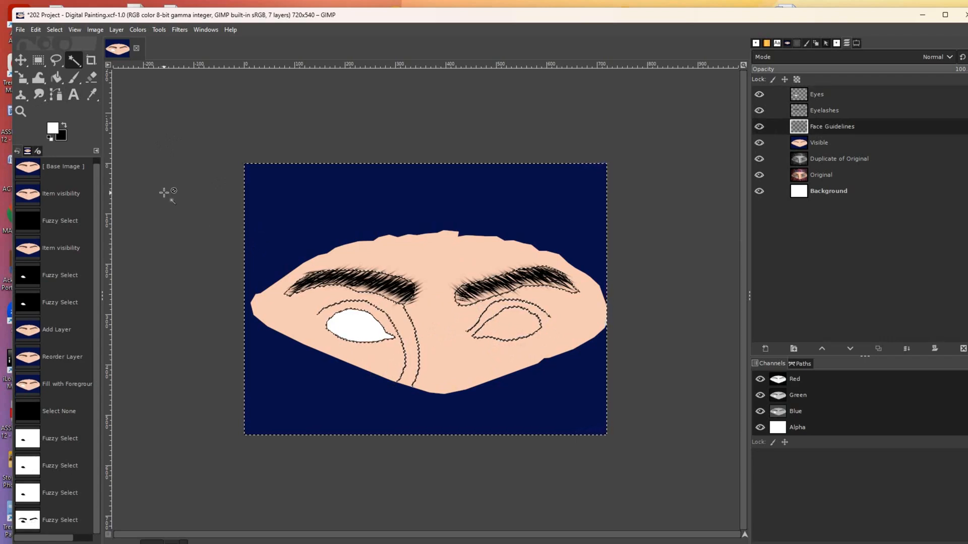
left_click(20, 111)
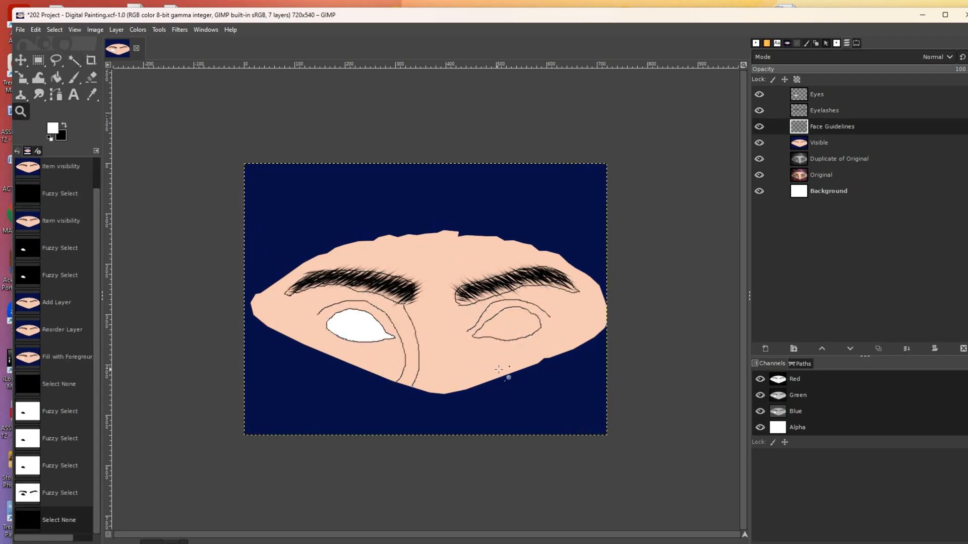
left_click(502, 369)
- Zoom in on the right eye's inner corner and shift a piece of outline to close the gap
left_click(501, 369)
left_click(501, 368)
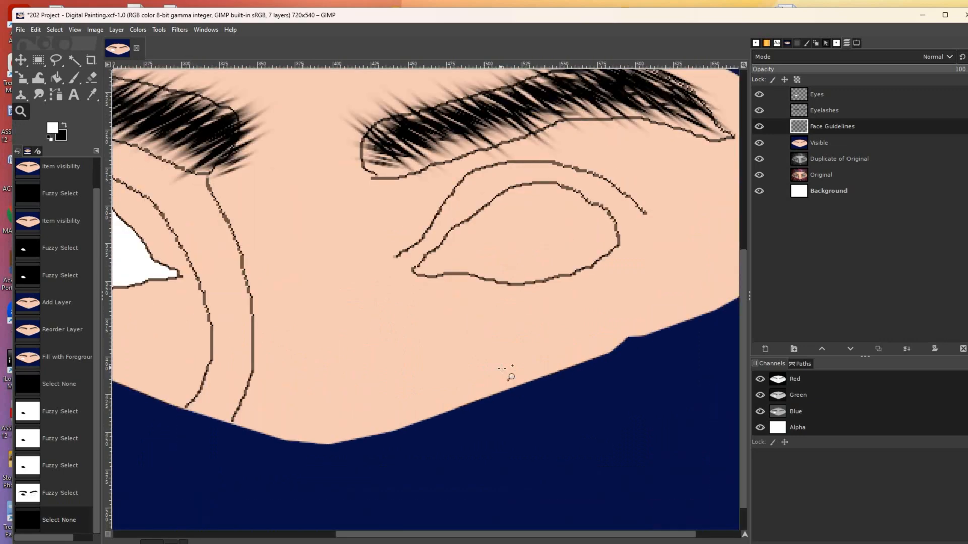
left_click(504, 367)
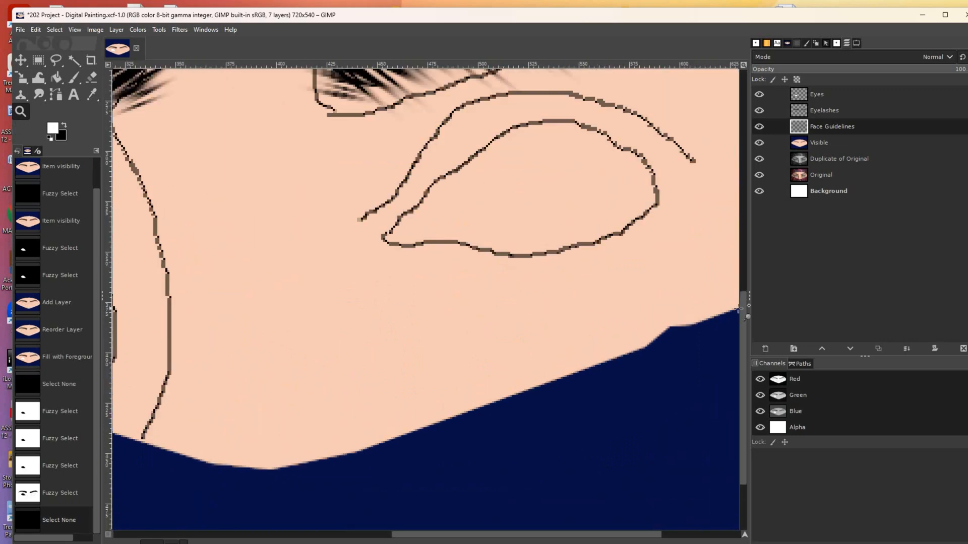
left_click_drag(741, 311, 746, 292)
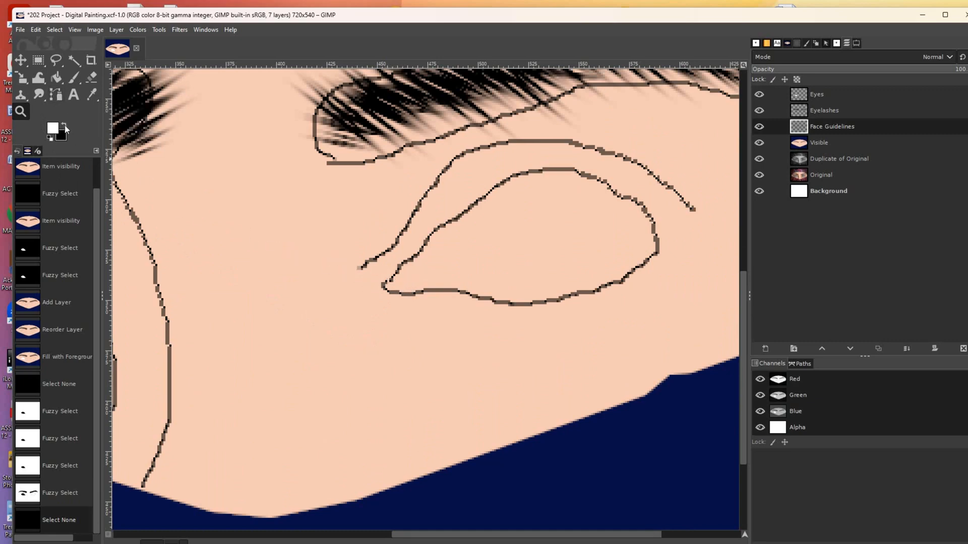
left_click(38, 60)
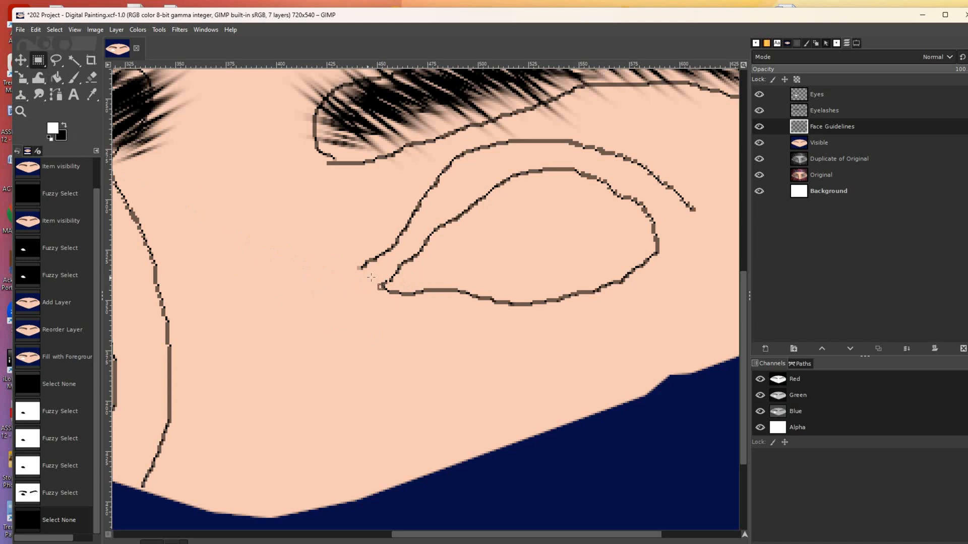
mouse_move(388, 274)
left_mouse_down()
mouse_move(410, 290)
mouse_move(403, 283)
left_mouse_up()
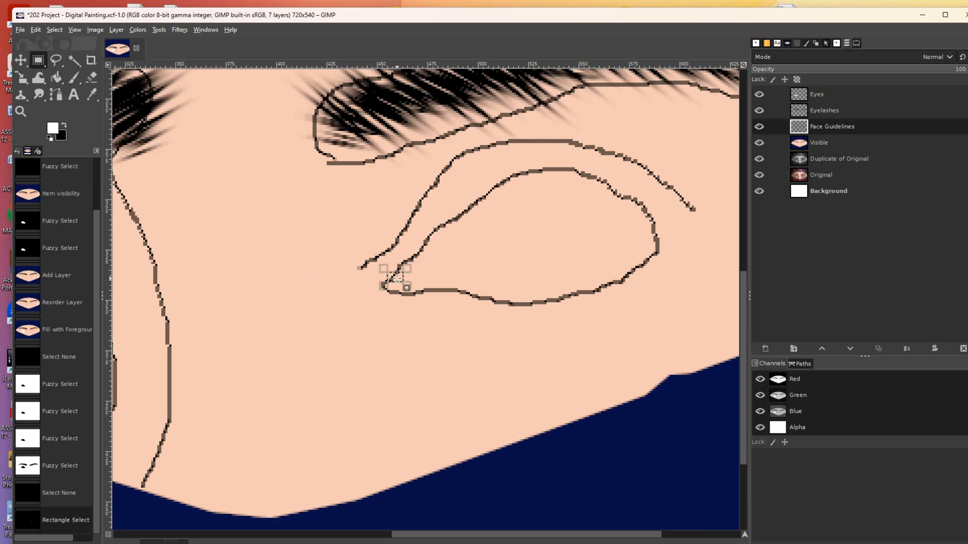
left_click_drag(397, 278, 396, 278)
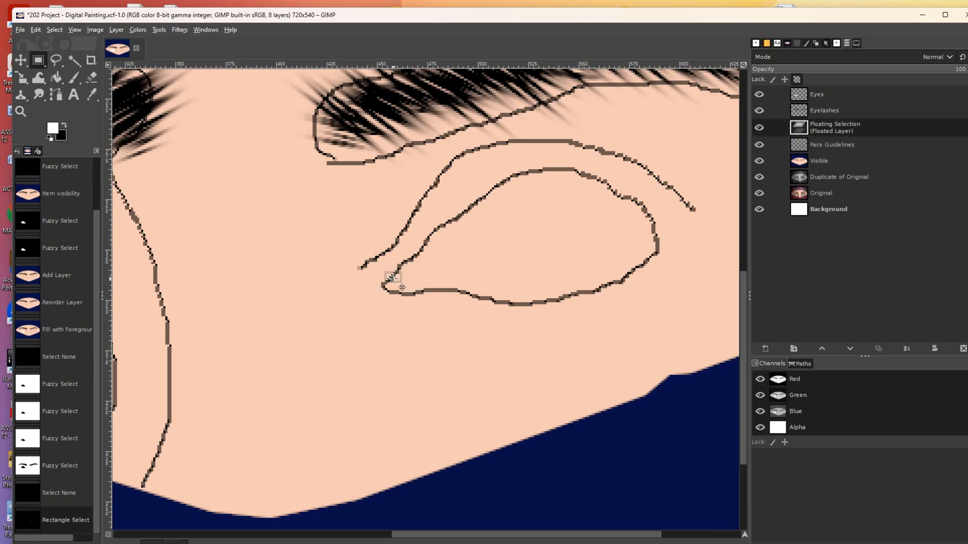
left_click_drag(401, 290, 399, 291)
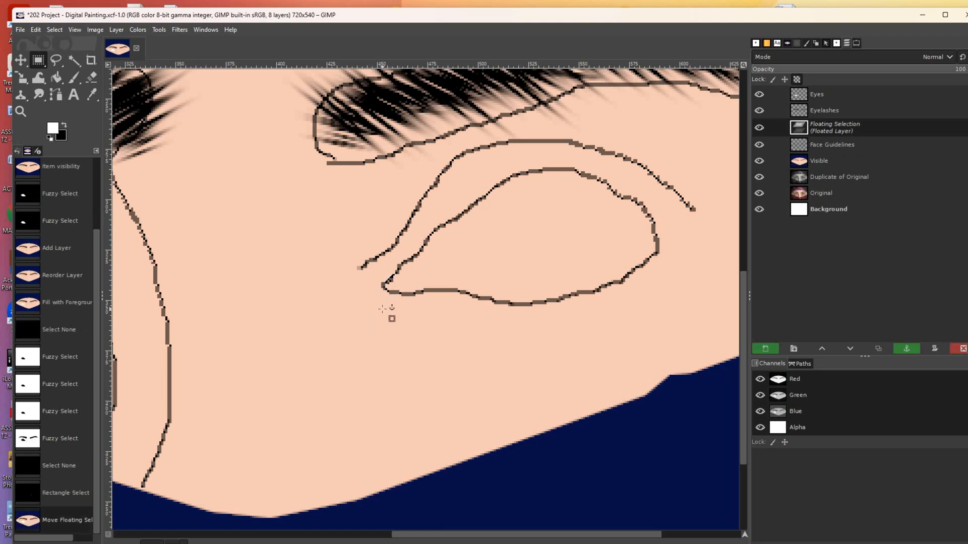
left_click(380, 320)
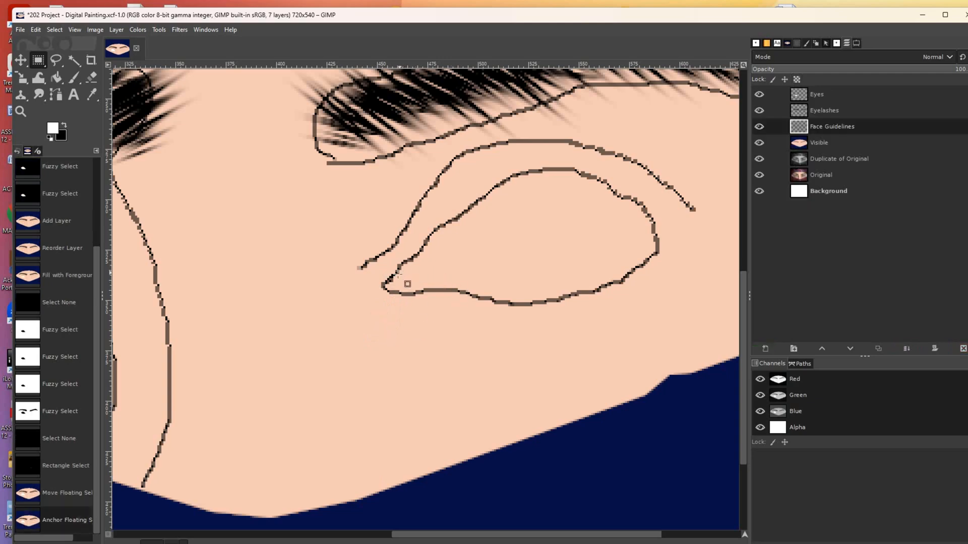
- Fuzzy Select the area inside the right eye outline
left_click(74, 60)
left_click(488, 245)
left_click(487, 246)
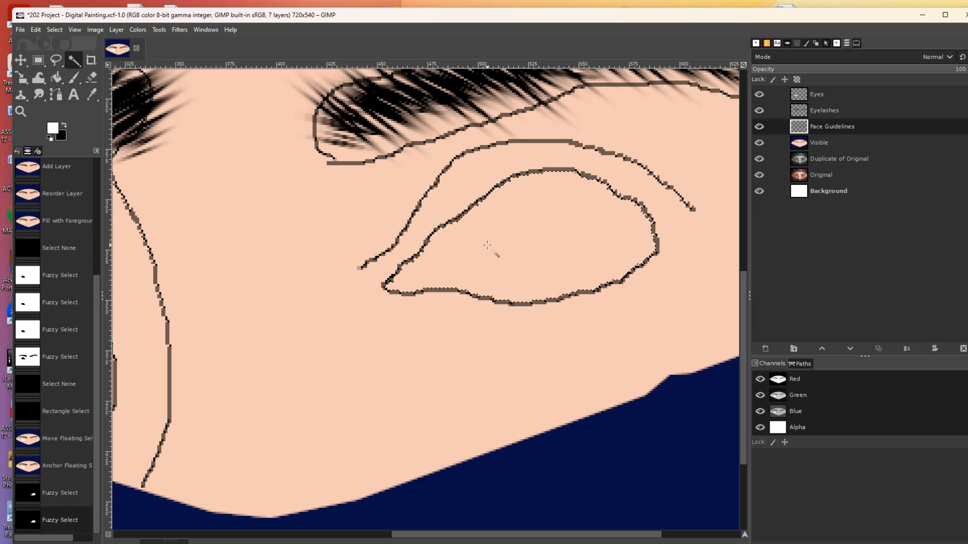
- Zoom out to both eyes and undo a white fill made on the wrong layer
left_click(20, 111)
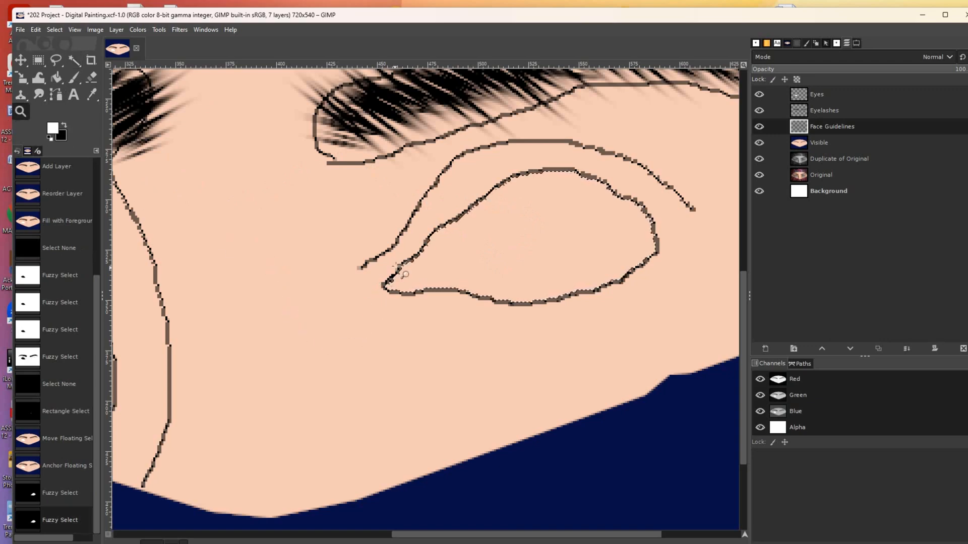
left_click(364, 340, "ctrl")
left_click(364, 340, "ctrl")
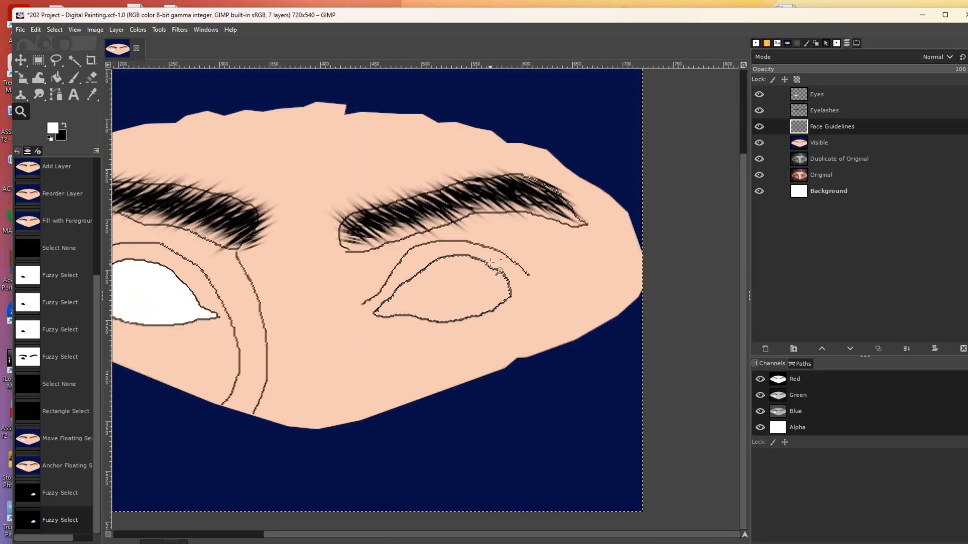
left_click(52, 82)
left_click(437, 295)
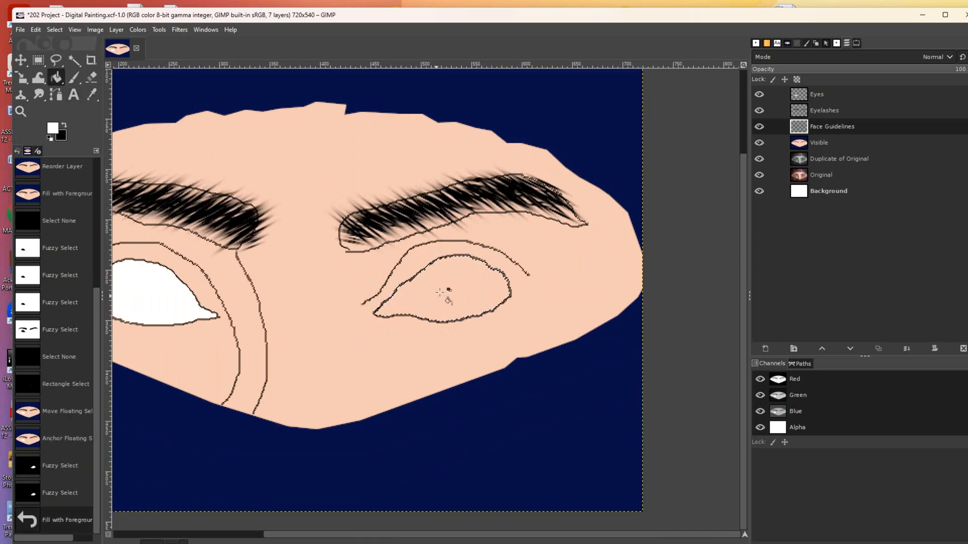
left_click(444, 286)
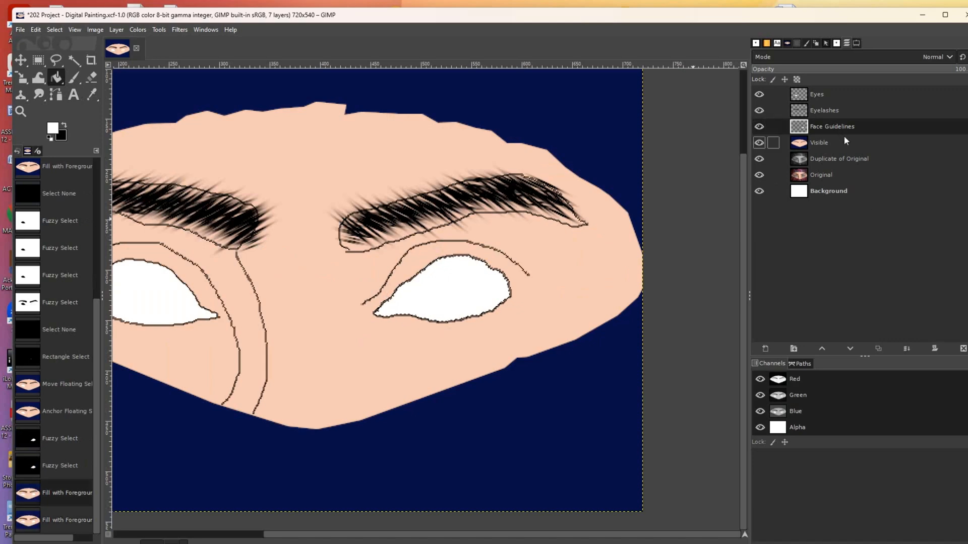
key("ctrl+z")
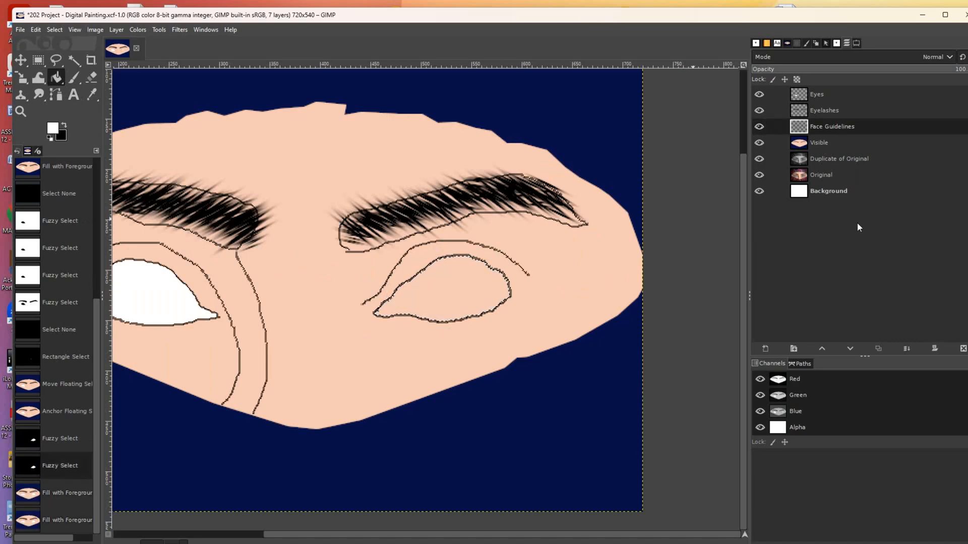
- Fill the right eye white on the Eyes layer and clear the selection
left_click(819, 96)
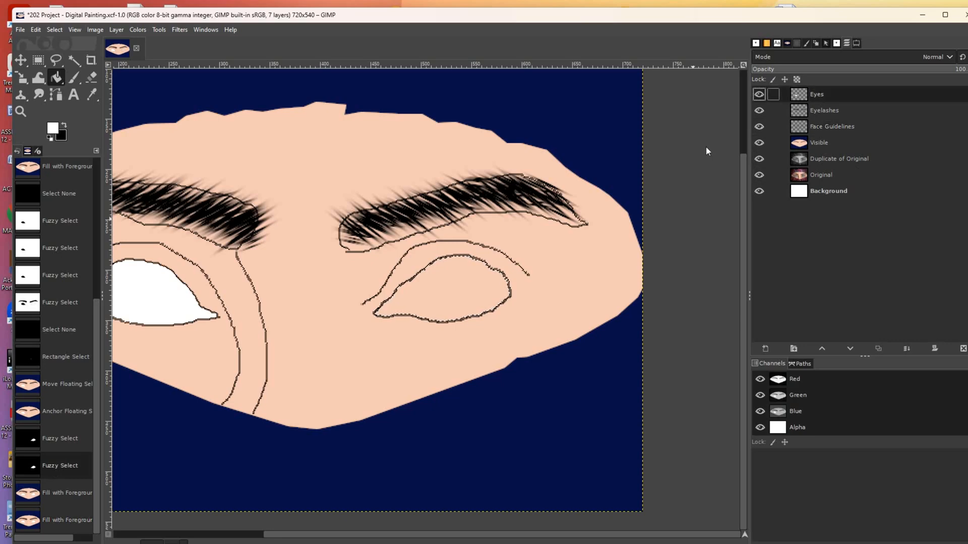
left_click(442, 284)
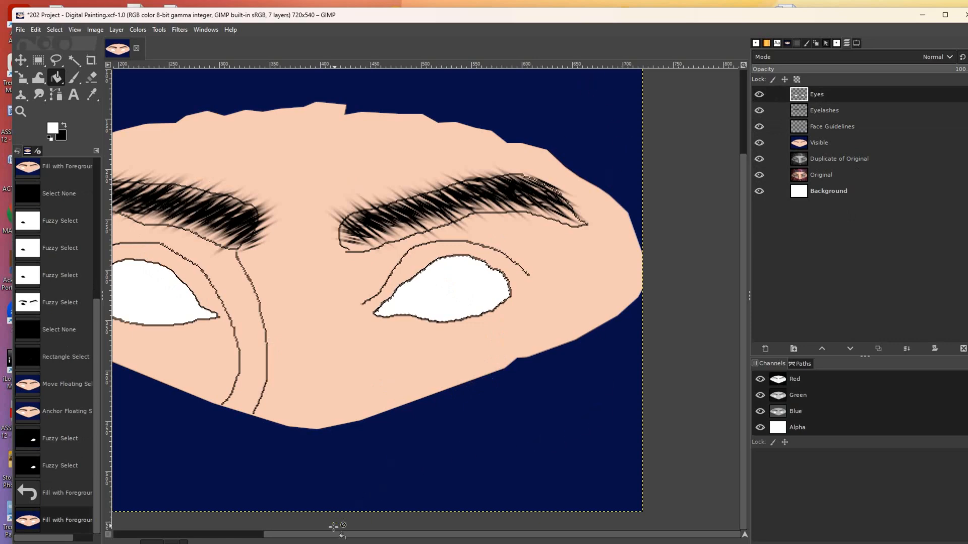
left_click_drag(328, 536, 224, 525)
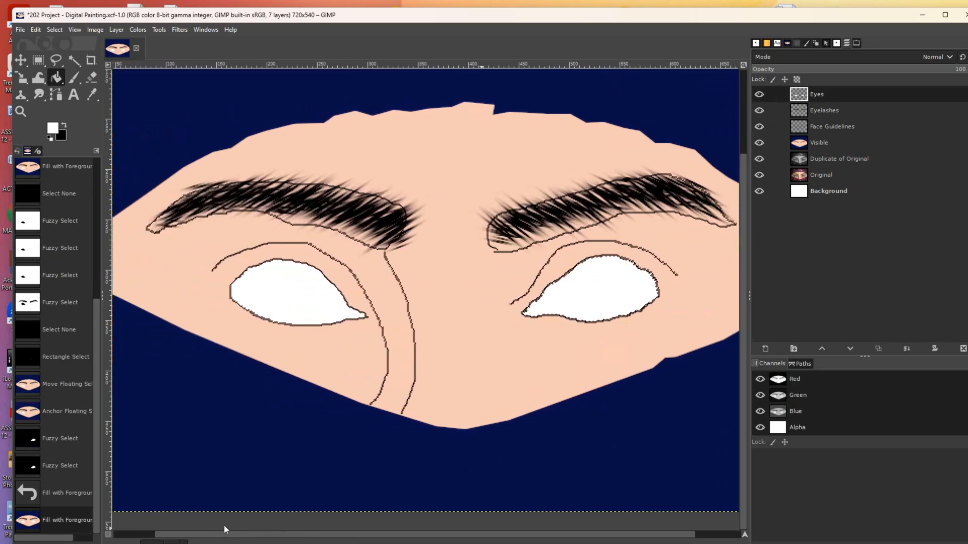
key("ctrl+shift+a")
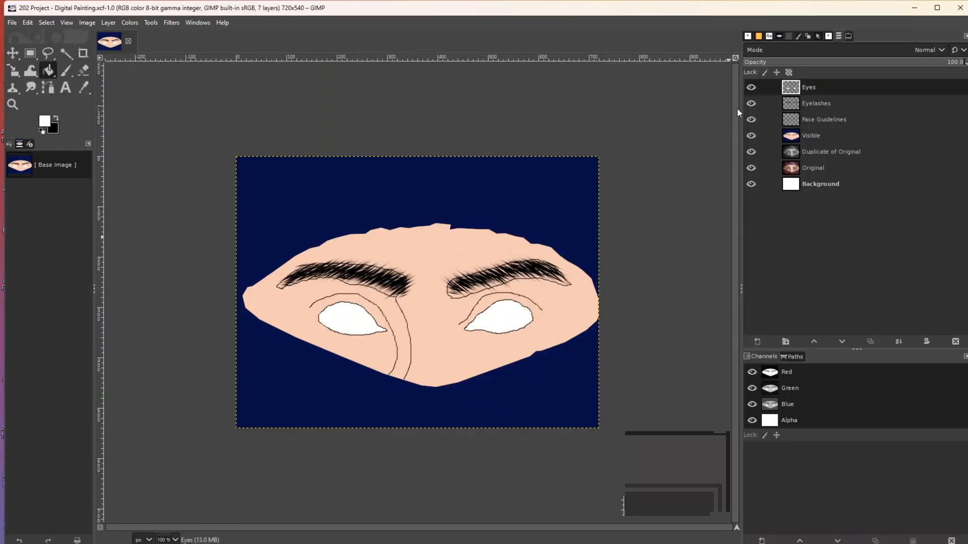
- Hide the Face Guidelines and Eyes layers, then create a new layer from visible (Visible #1)
left_click(751, 120)
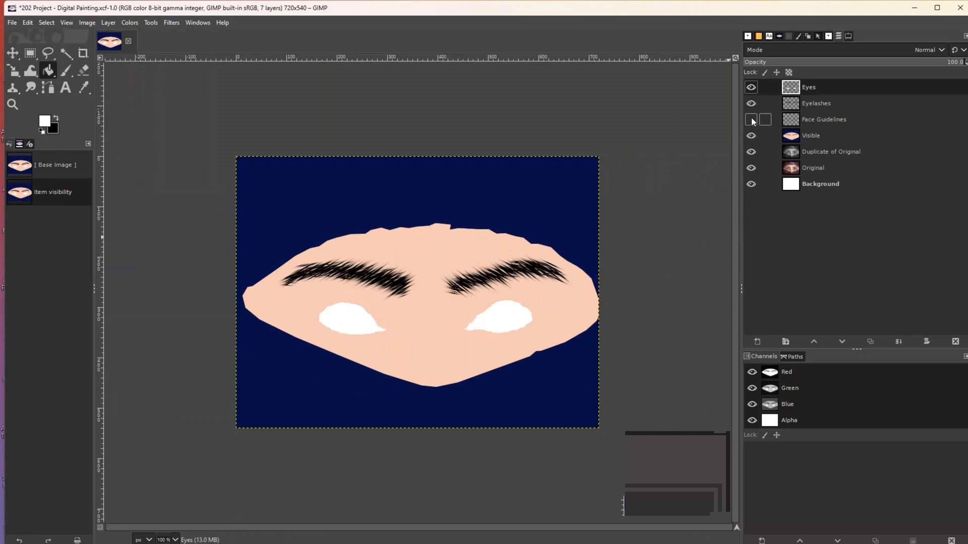
left_click(751, 88)
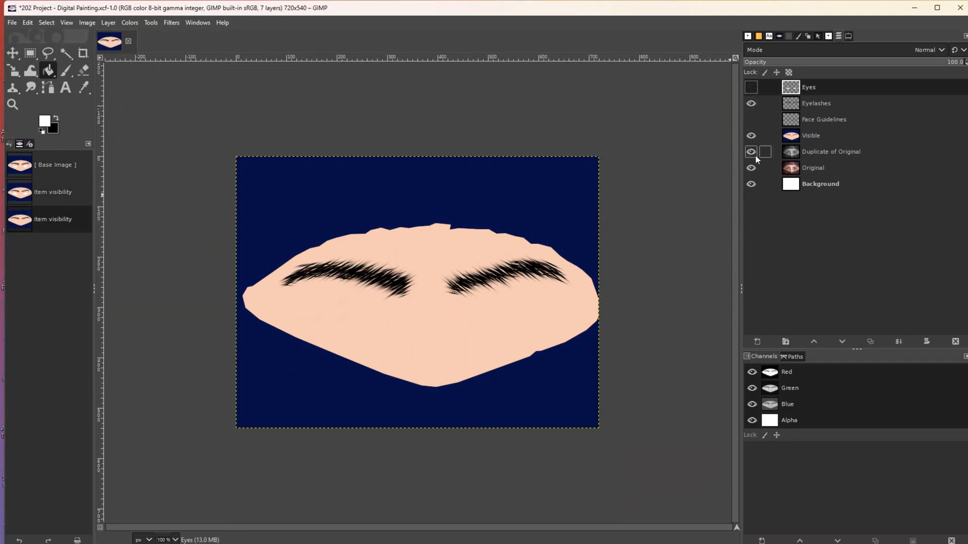
left_click(815, 105)
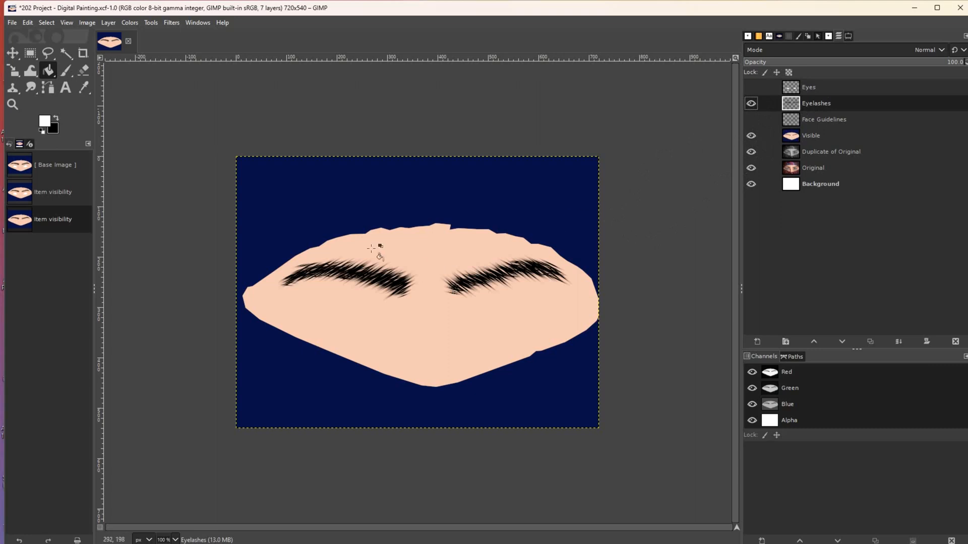
left_click(108, 23)
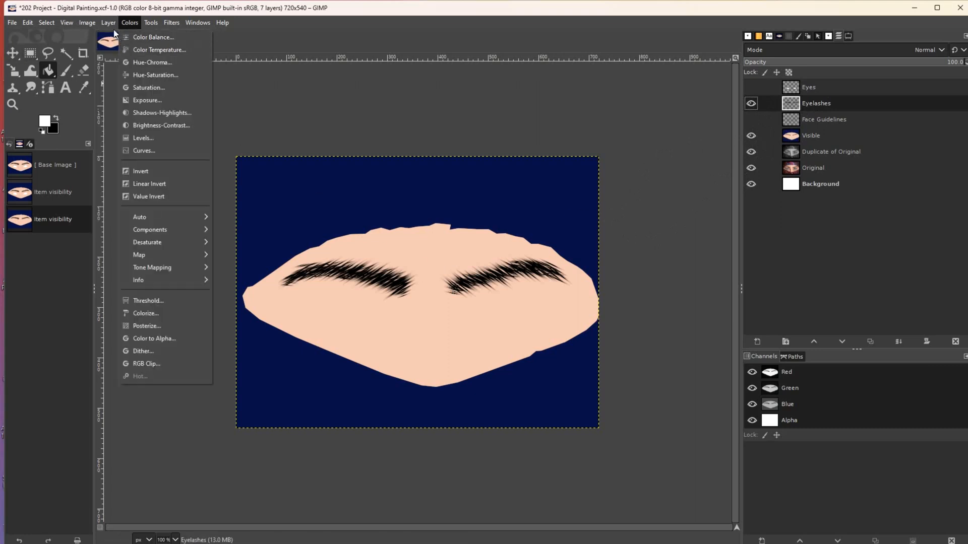
left_click(146, 50)
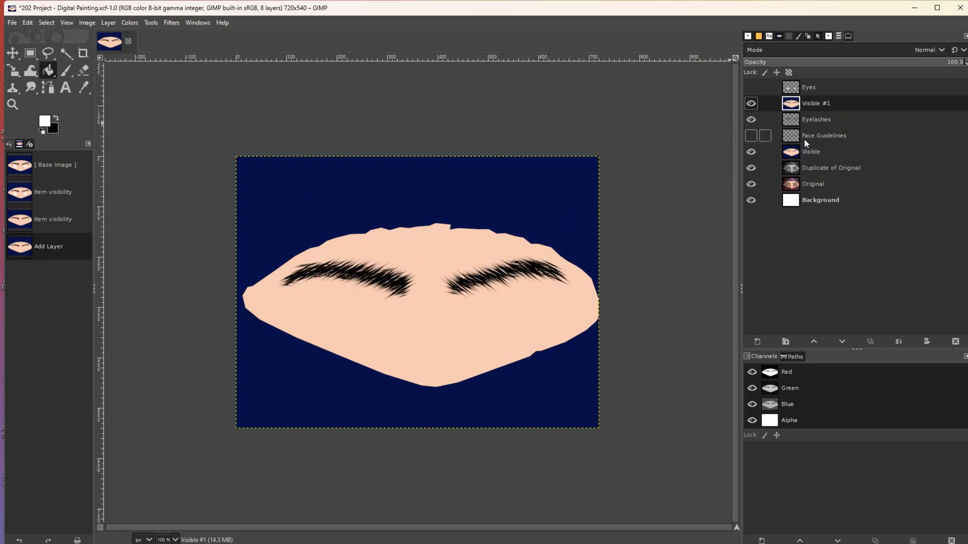
- Delete the Eyelashes layer and the old Visible layer
left_click(815, 120)
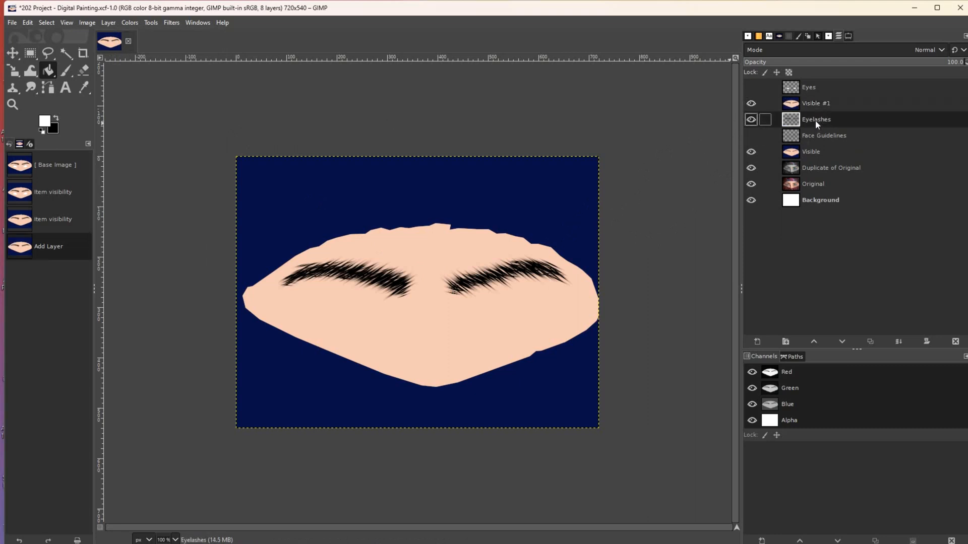
left_click(955, 343)
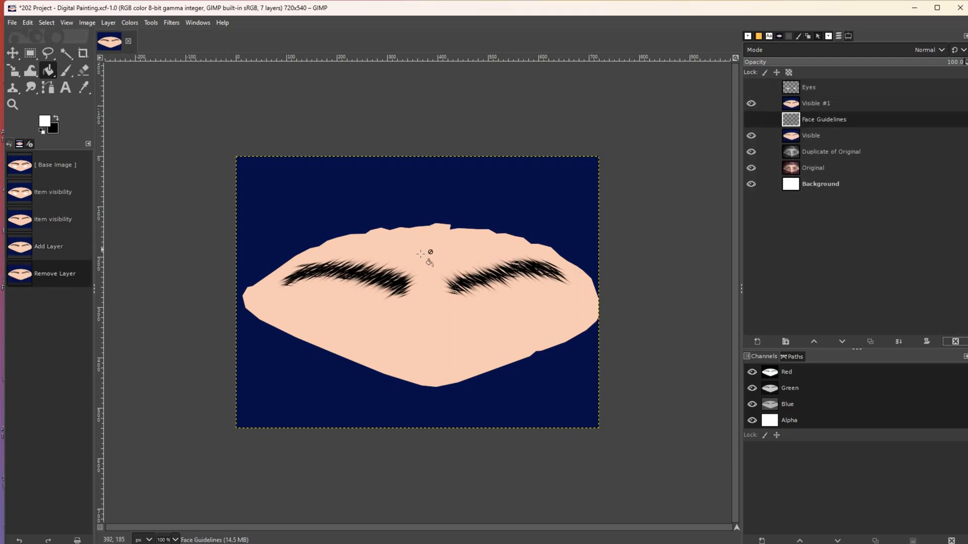
left_click(809, 105)
left_click(751, 103)
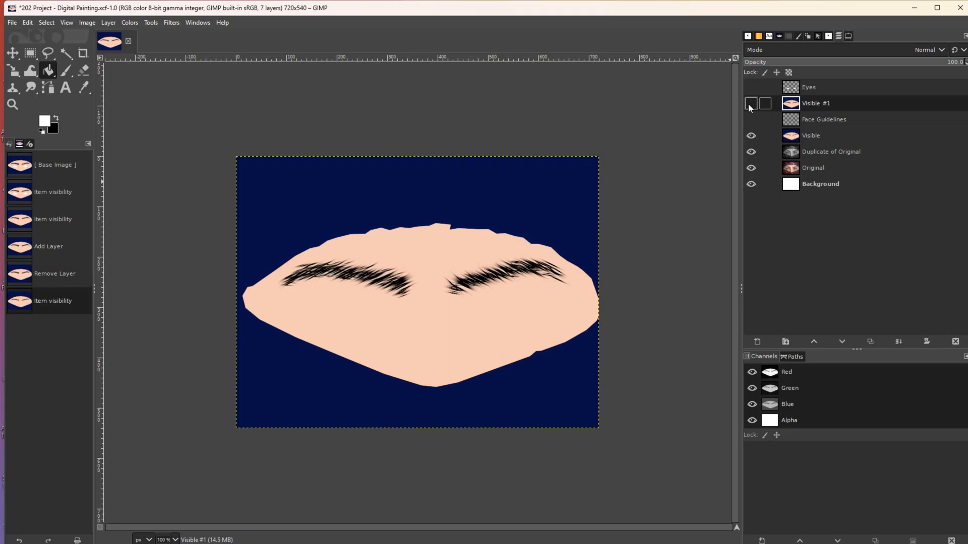
left_click(810, 135)
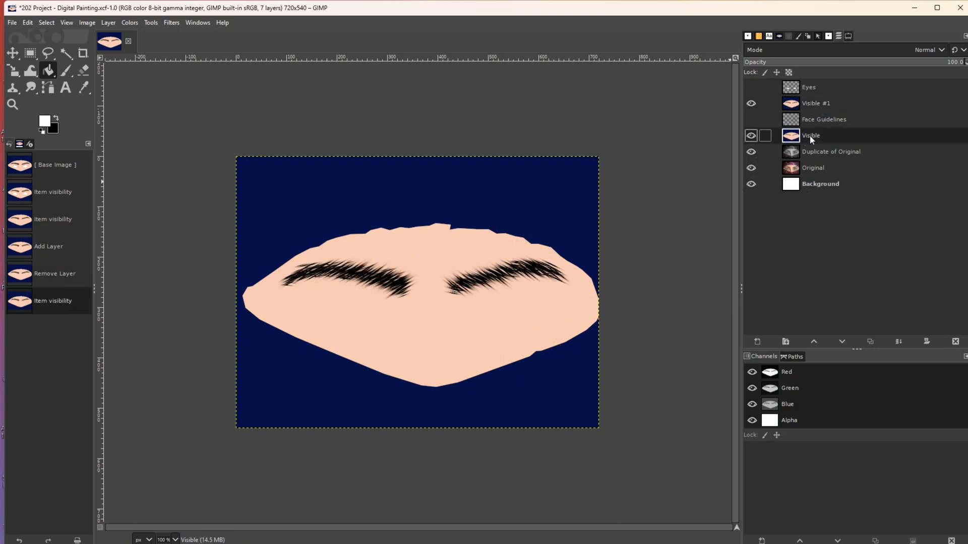
left_click(751, 136)
left_click(751, 136)
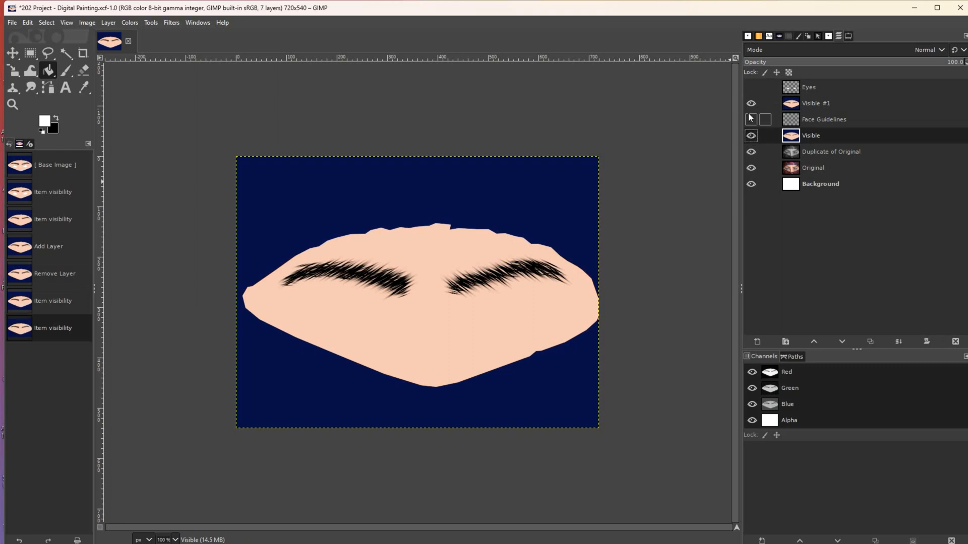
left_click(751, 103)
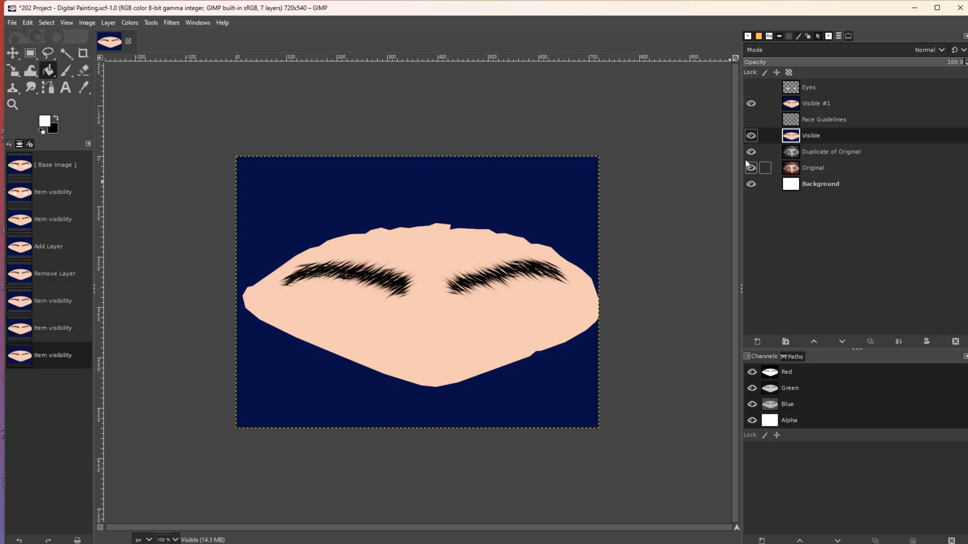
left_click(956, 342)
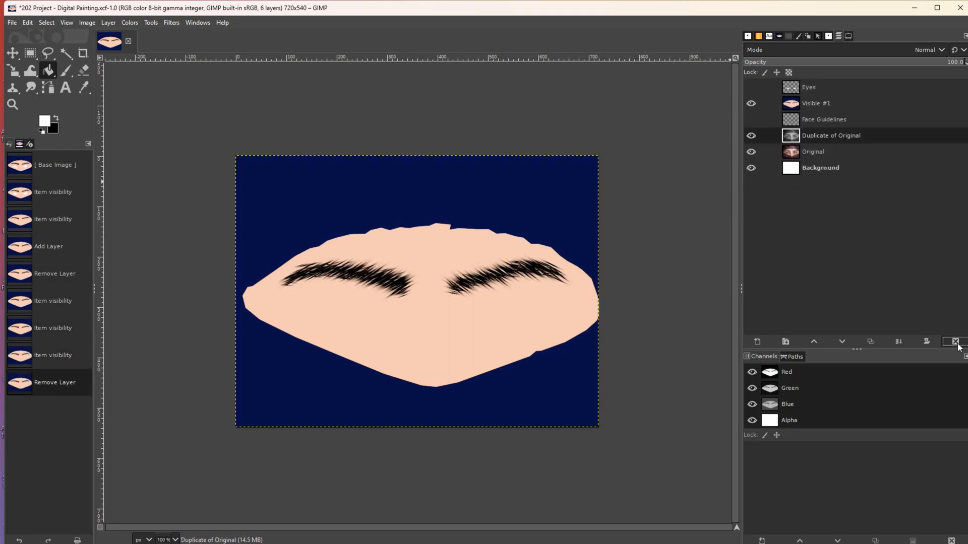
- Move Face Guidelines above Visible #1, leaving it and the Eyes layer hidden
left_click(816, 123)
left_click_drag(815, 122, 815, 103)
left_click(751, 104)
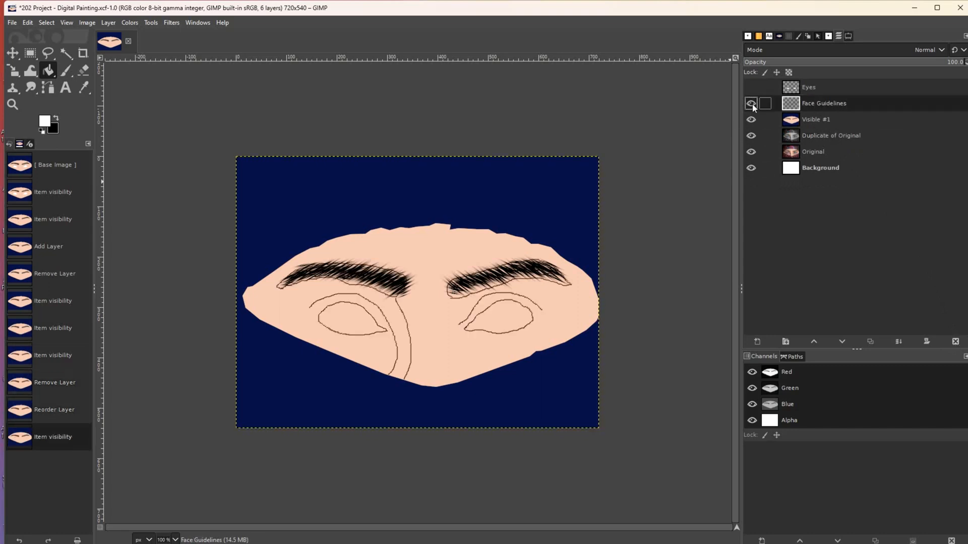
left_click(751, 104)
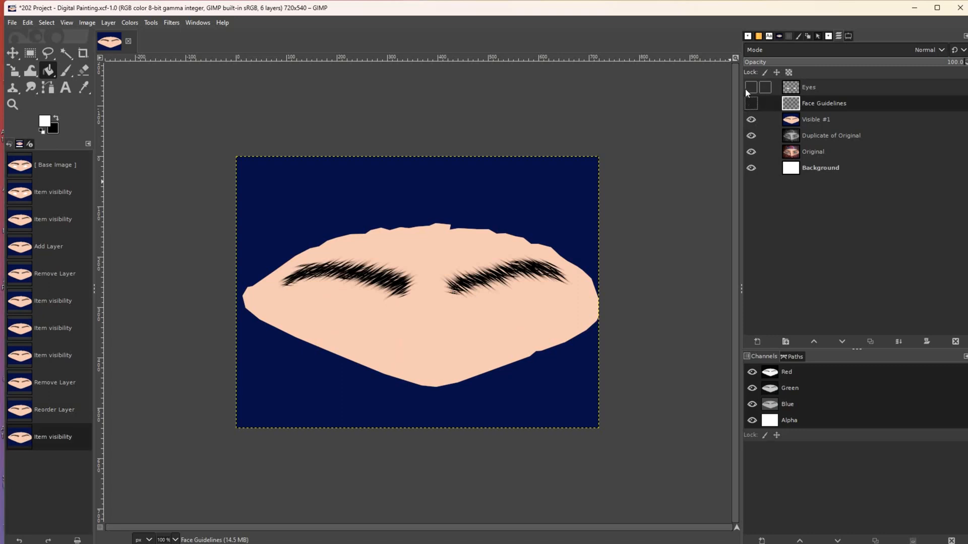
left_click(746, 88)
left_click(746, 88)
left_click(745, 88)
left_click(746, 88)
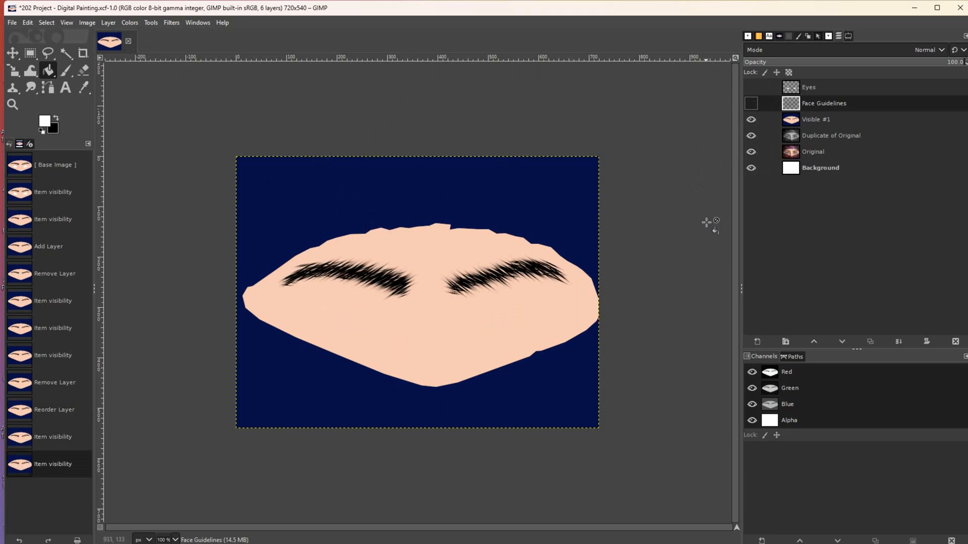
- Select Visible #1 and toggle its visibility off and on to check it
left_click(810, 120)
left_click(748, 120)
left_click(748, 120)
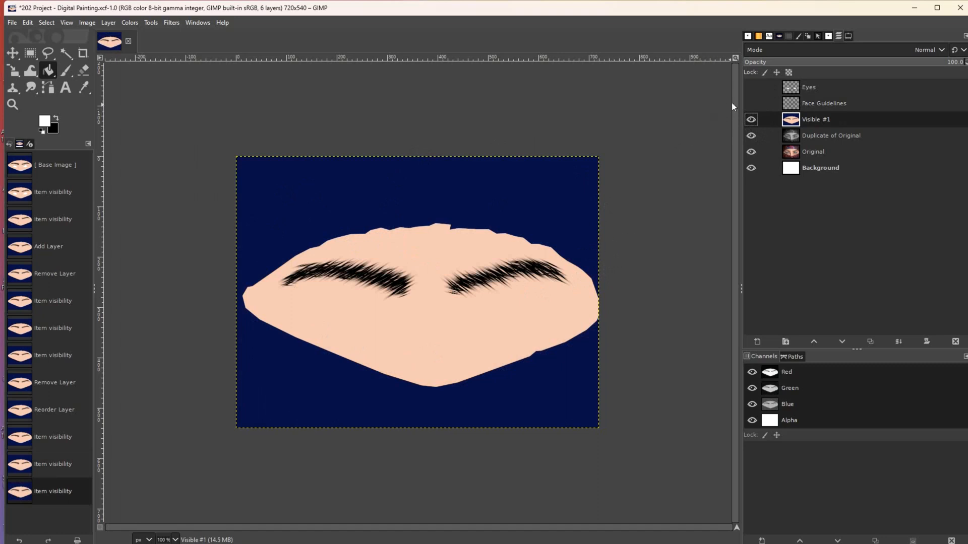
- Show the white eyes, put Face Guidelines at the top, and compare the painting against the photo
left_click(751, 87)
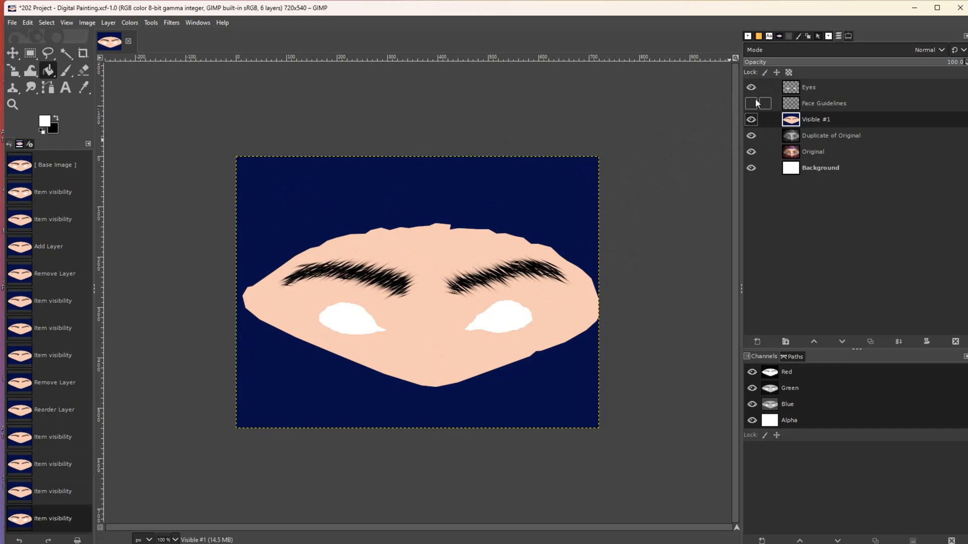
left_click_drag(812, 105, 812, 86)
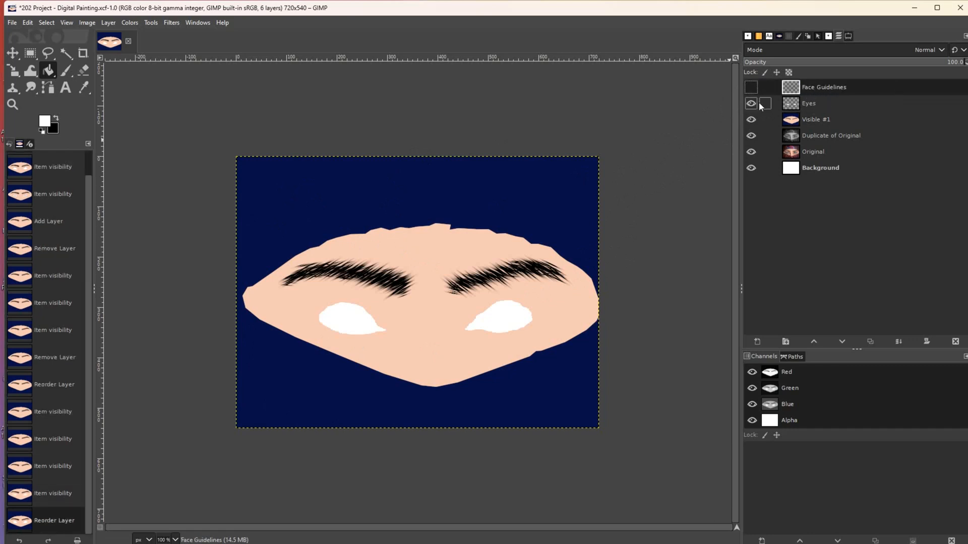
left_click(810, 104)
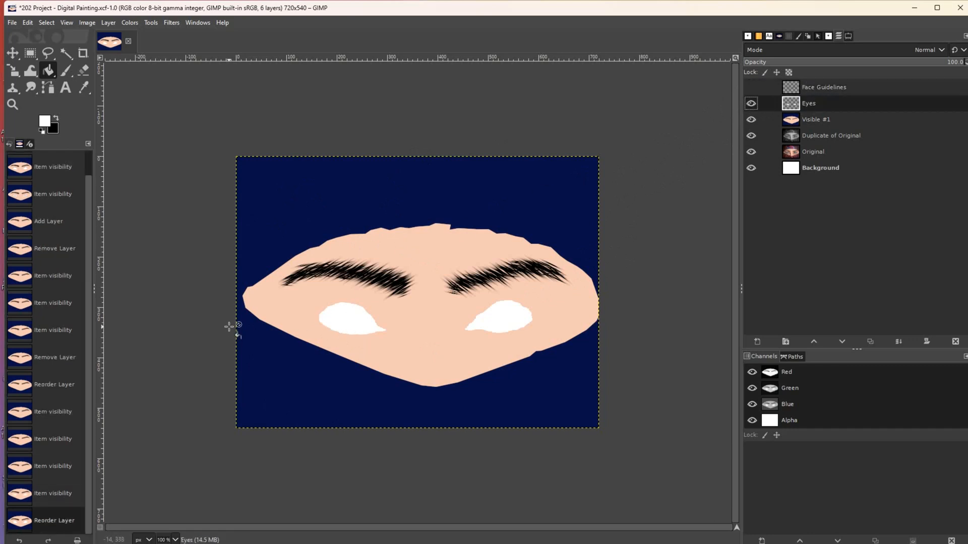
left_click(751, 106)
left_click(751, 119)
left_click(751, 136)
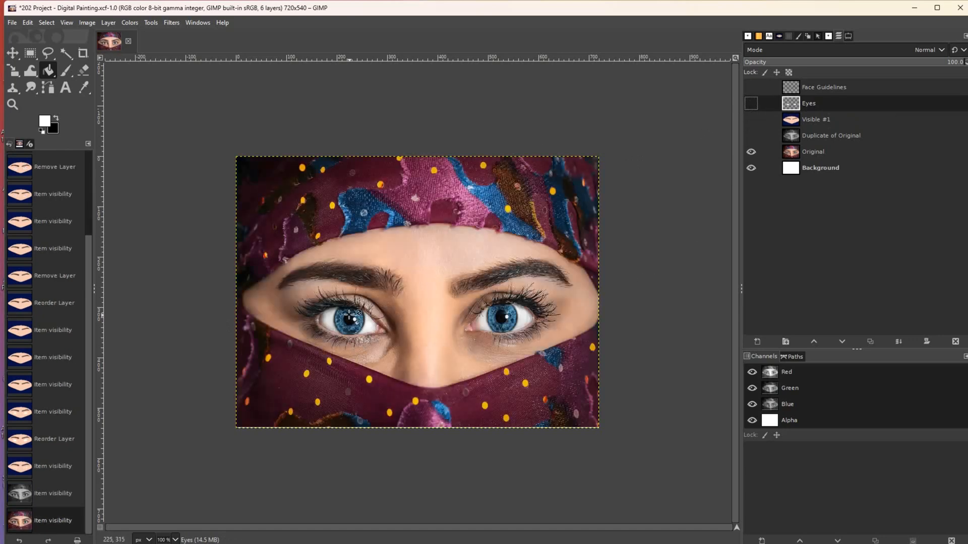
left_click(751, 136)
left_click(750, 119)
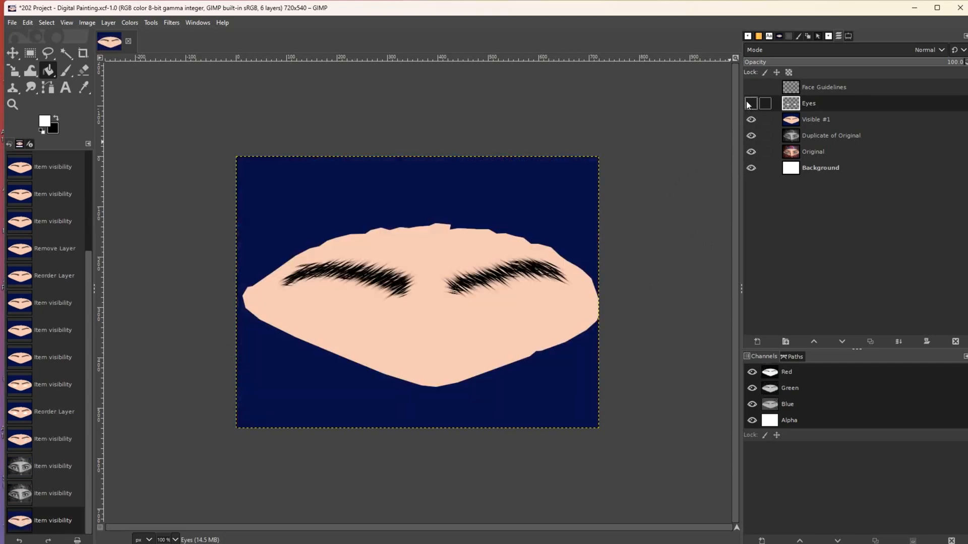
left_click(750, 103)
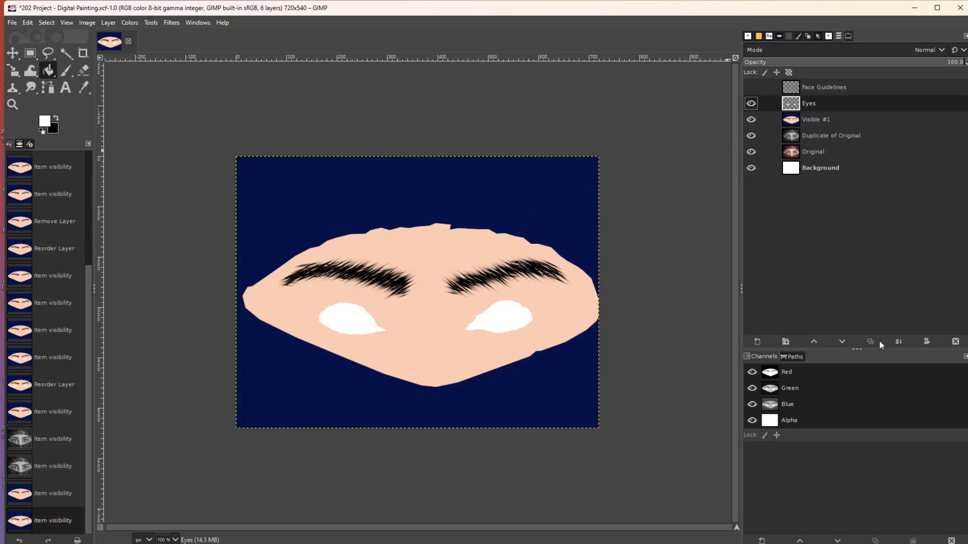
- Add a new layer above Eyes and rename it 'LT Eyeball'
left_click(756, 341, "shift")
left_click(827, 86)
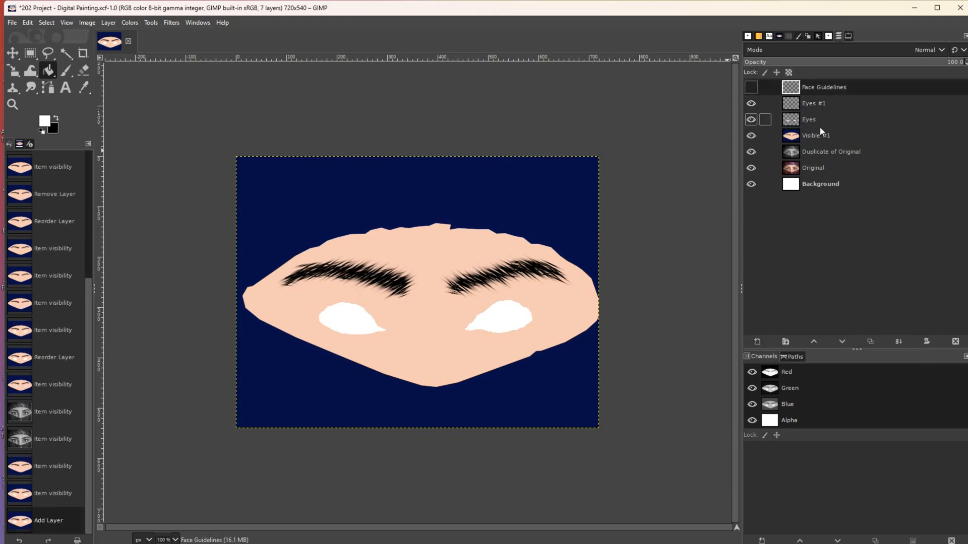
left_click(814, 104)
double_click(812, 104)
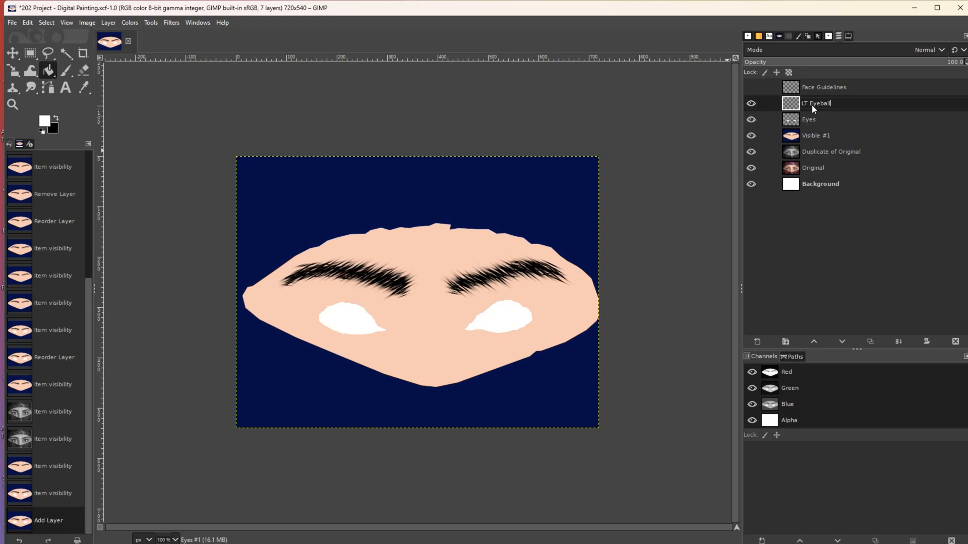
key("Return")
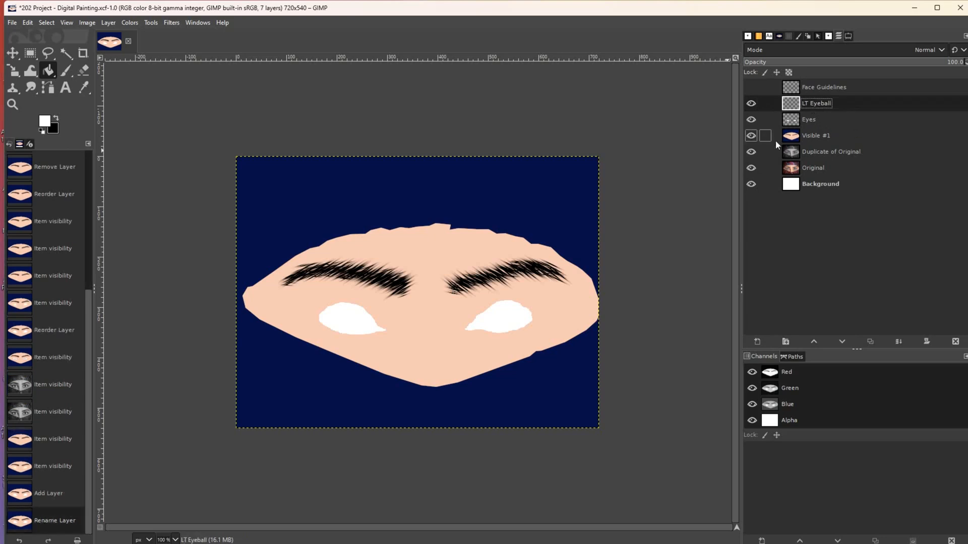
- Zoom to 300% on the left eye and draw a circular selection centred in its white
left_click(12, 104)
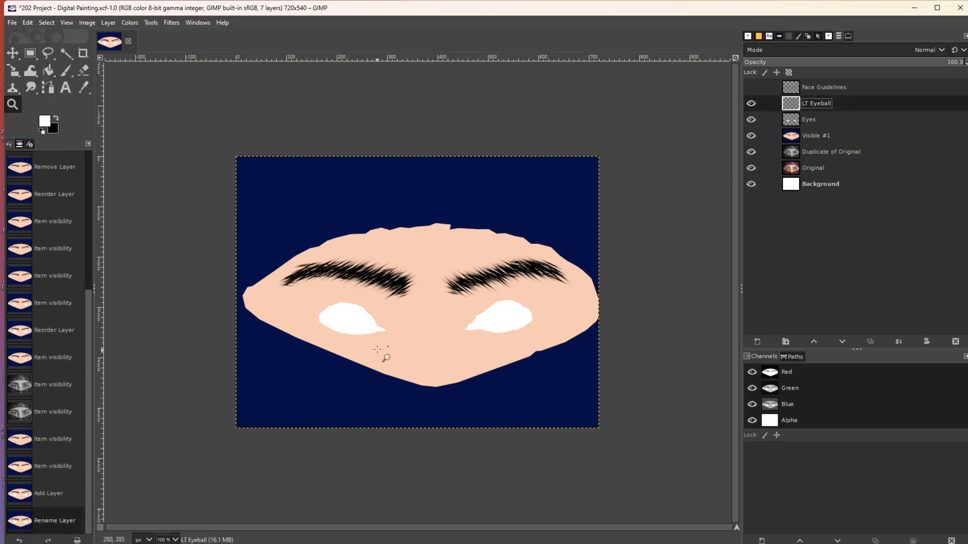
left_click(372, 349)
left_click(372, 348)
left_click(209, 285)
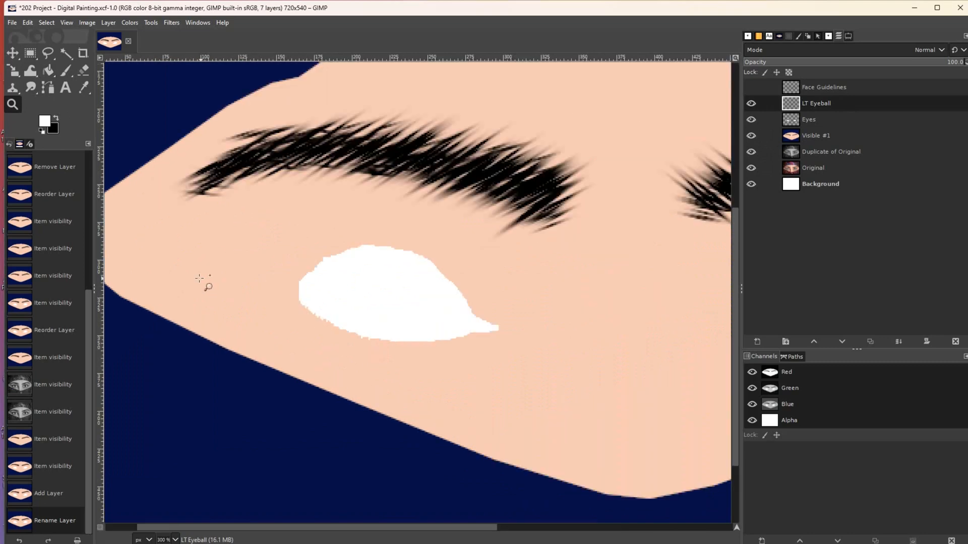
mouse_move(31, 55)
left_click(76, 70)
left_click_drag(332, 248, 416, 333)
left_click_drag(368, 284, 378, 286)
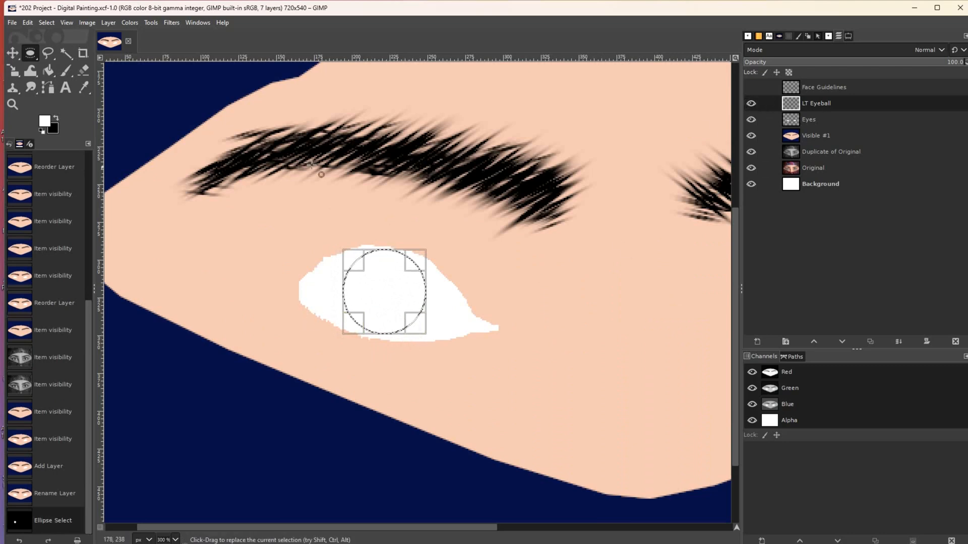
- Set the foreground colour to green 11a242 and bucket-fill the circle
left_click(45, 122)
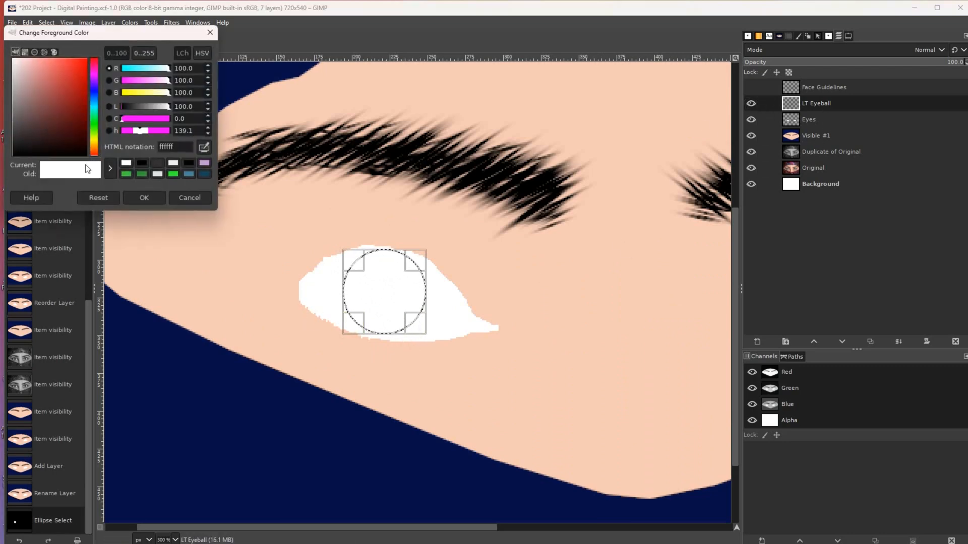
left_click(93, 123)
left_click(79, 108)
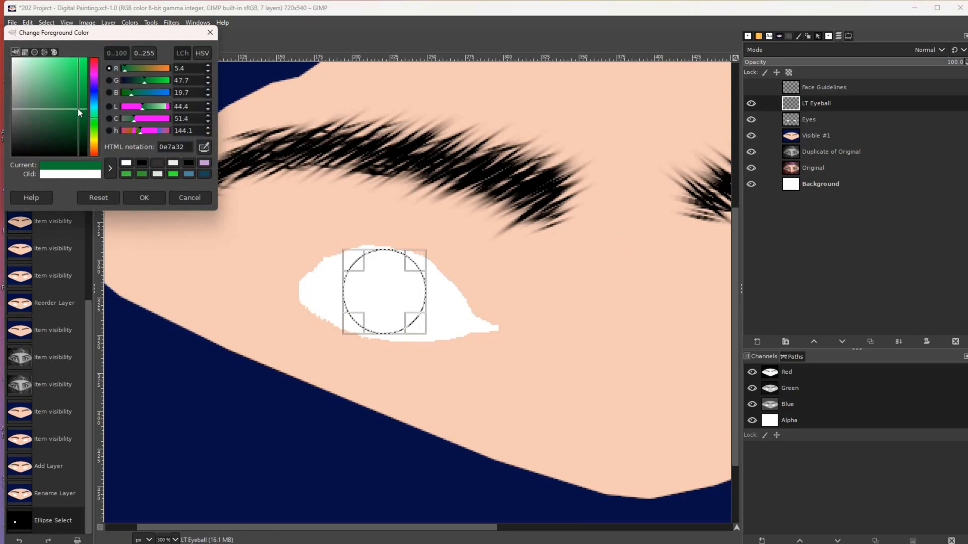
left_click(79, 93)
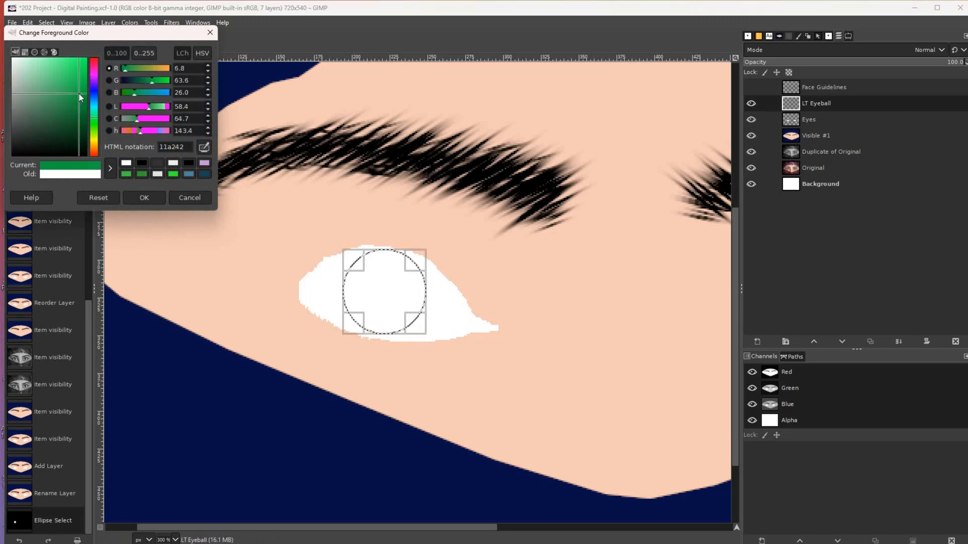
left_click(140, 199)
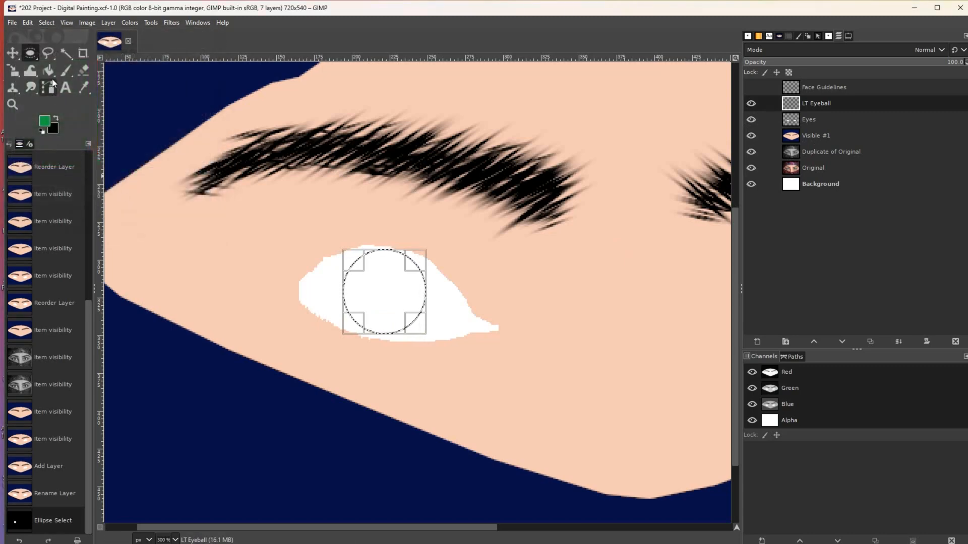
left_click(53, 76)
left_click(378, 291)
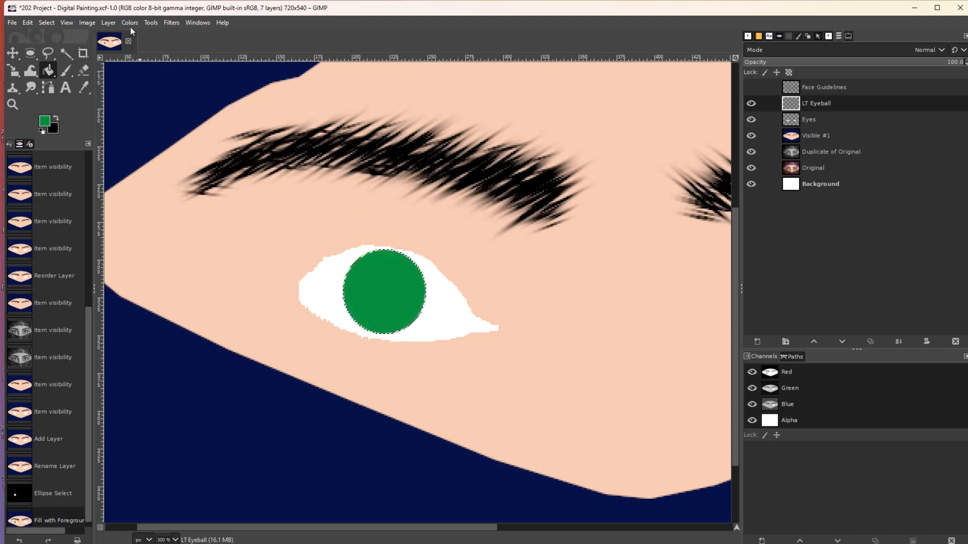
- Grow the selection by 3 px, fill it green again, deselect, and nudge the iris into place
left_click(46, 22)
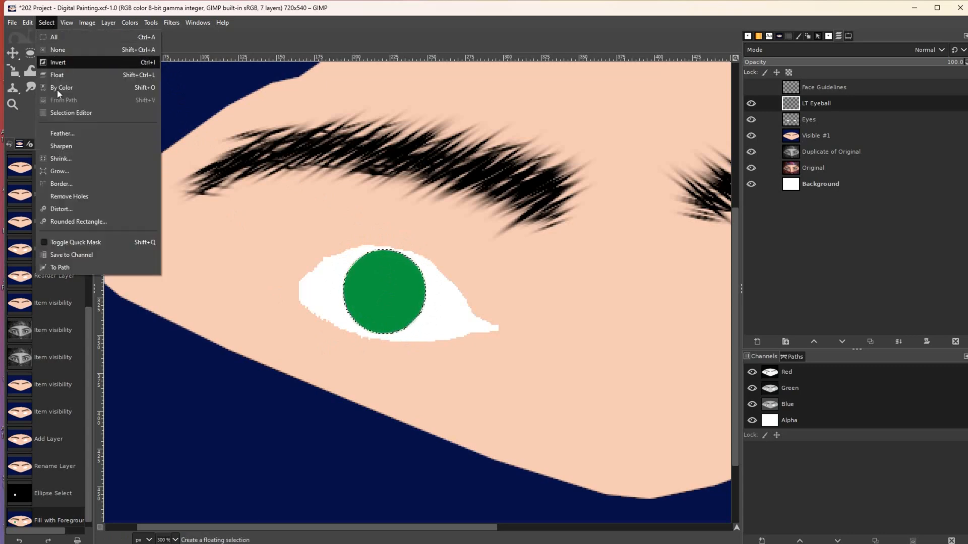
left_click(56, 171)
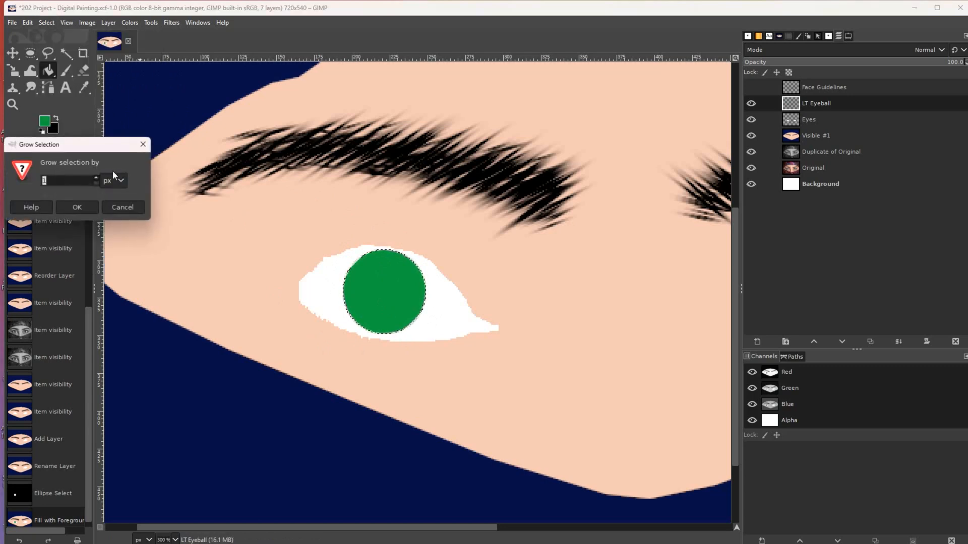
double_click(95, 177)
left_click(77, 207)
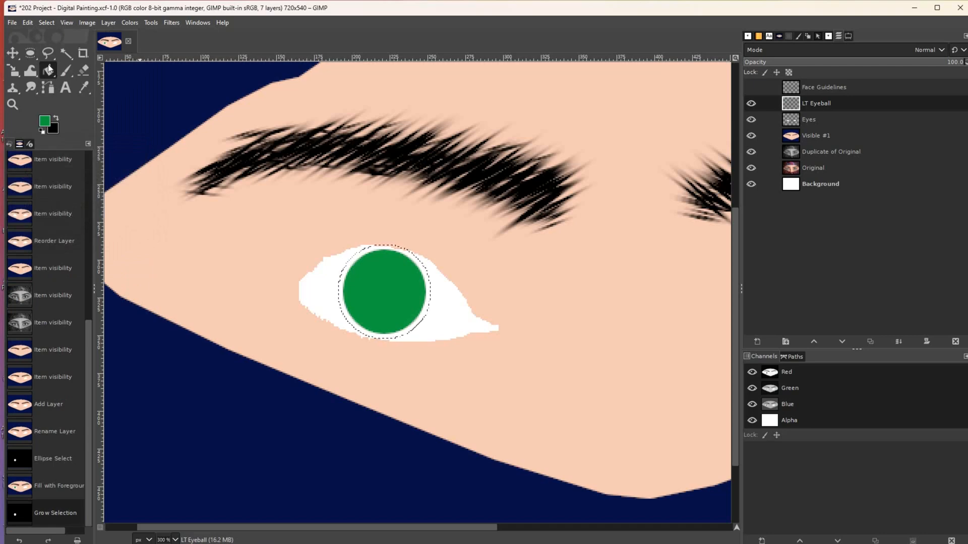
left_click(355, 263)
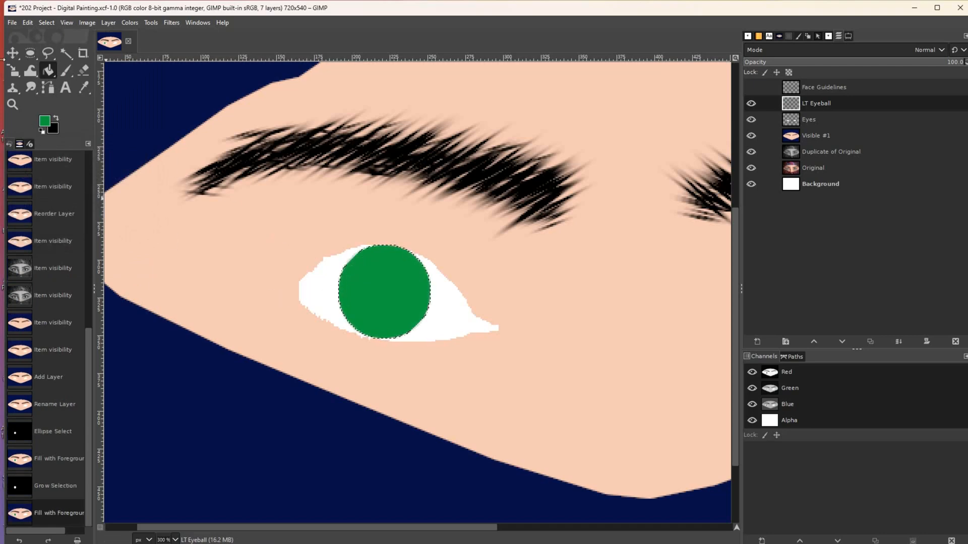
left_click(16, 55)
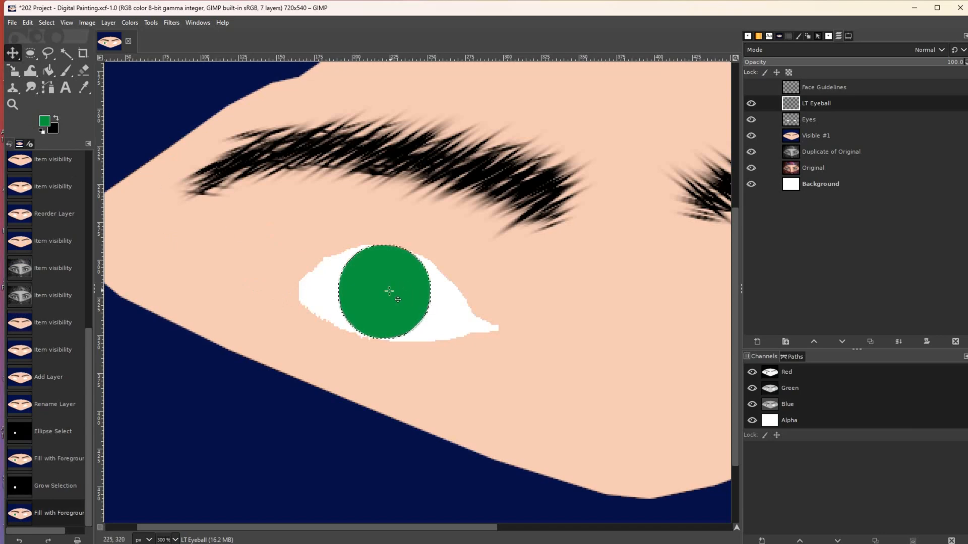
key("ctrl+shift+a")
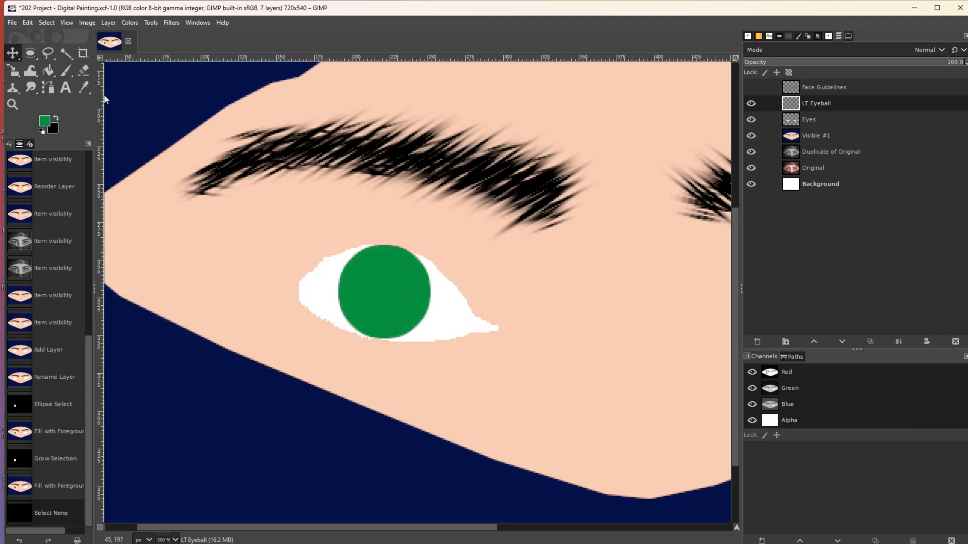
left_click_drag(364, 275, 366, 282)
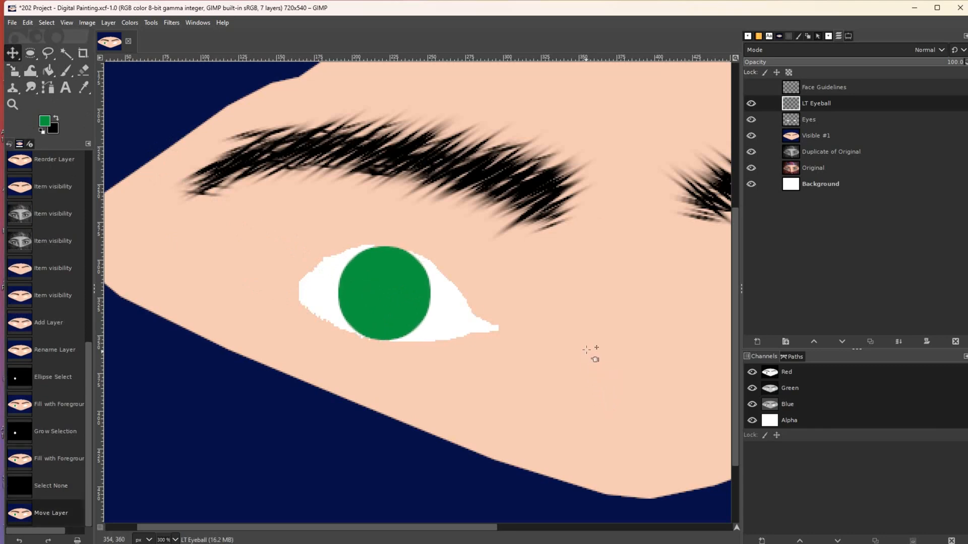
- Duplicate the LT Eyeball layer and name the copy 'RT Eyeball'
left_click(869, 342)
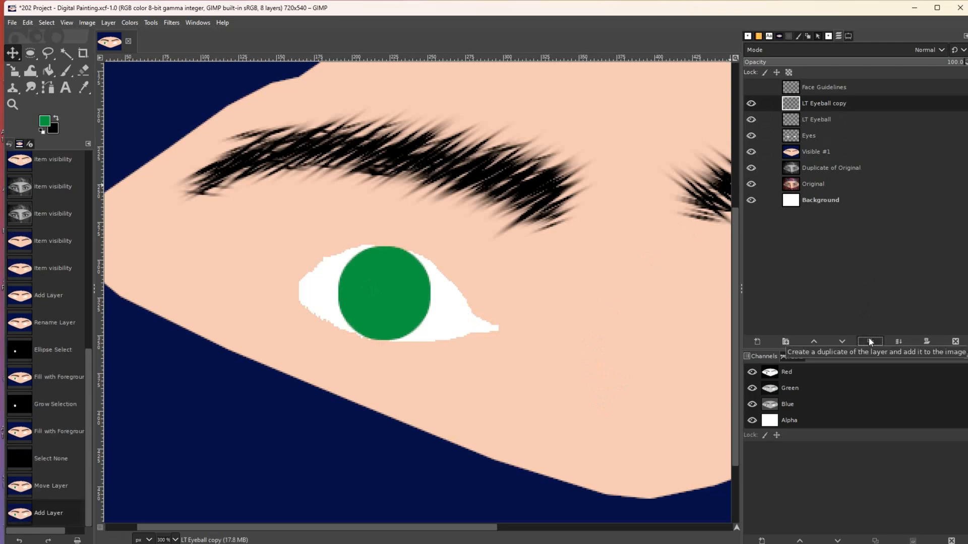
double_click(805, 103)
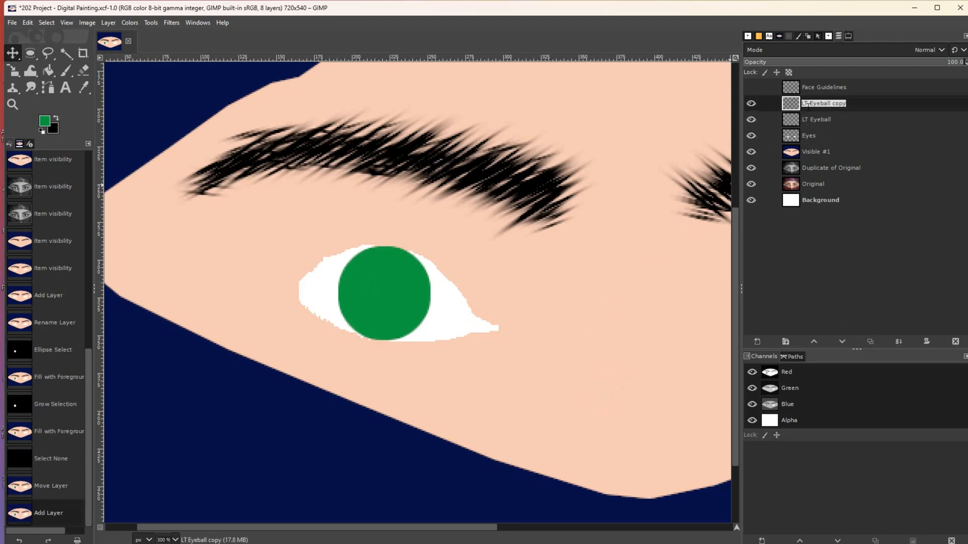
type("R")
type("T Eyeball")
key("Return")
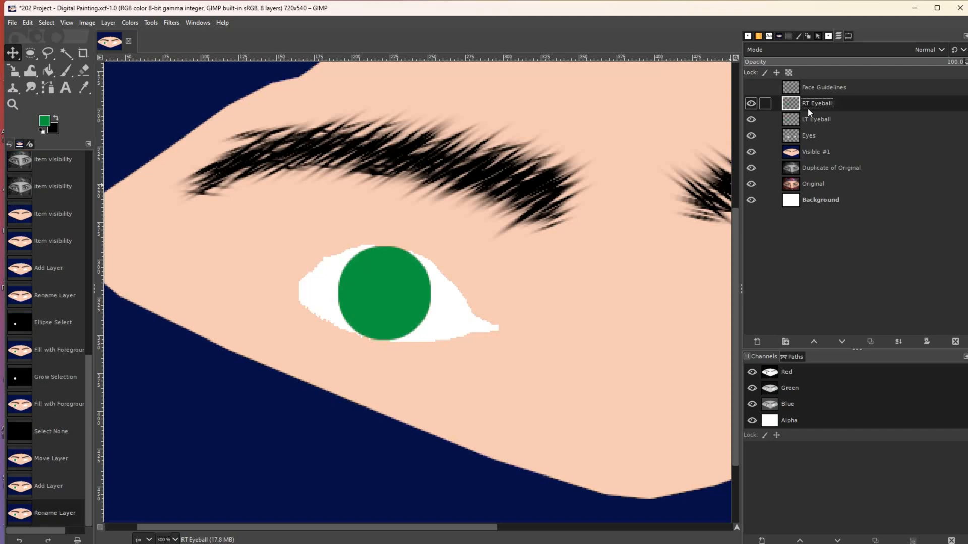
- Zoom out to see both eyes and move the copied iris onto the right eye
left_click(12, 104)
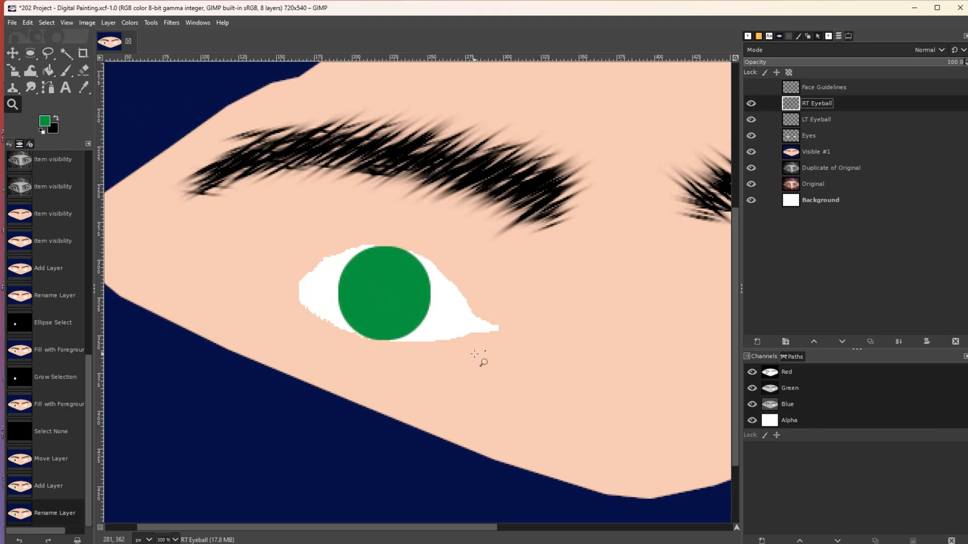
left_click(477, 354)
left_click(481, 356, "ctrl")
left_click(482, 356, "ctrl")
left_click(482, 356, "ctrl")
left_click(13, 52)
left_click_drag(431, 321, 664, 321)
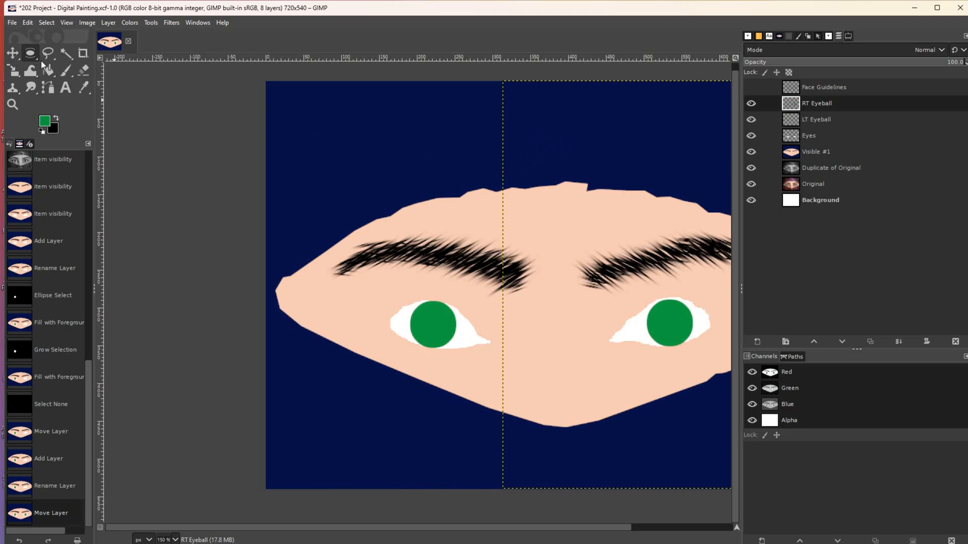
left_click(819, 121)
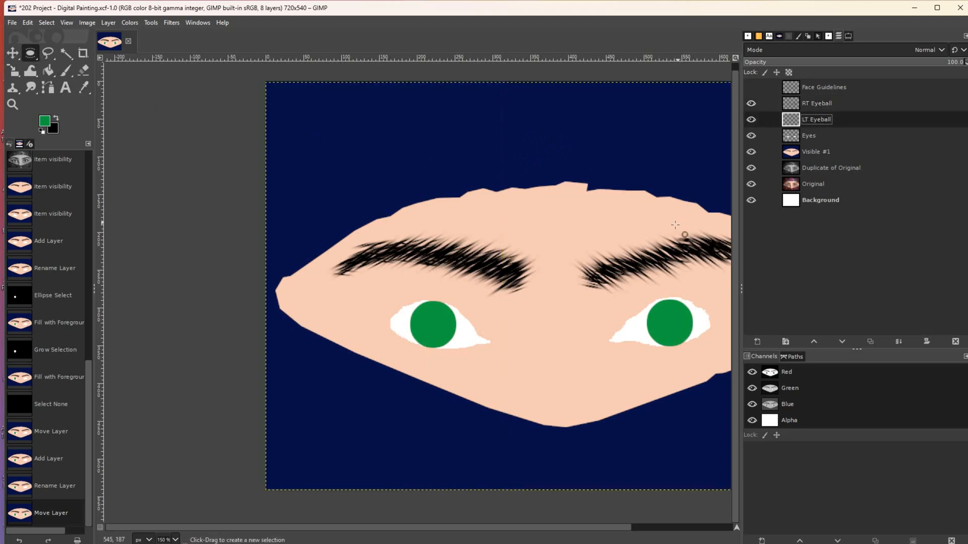
left_click(815, 106)
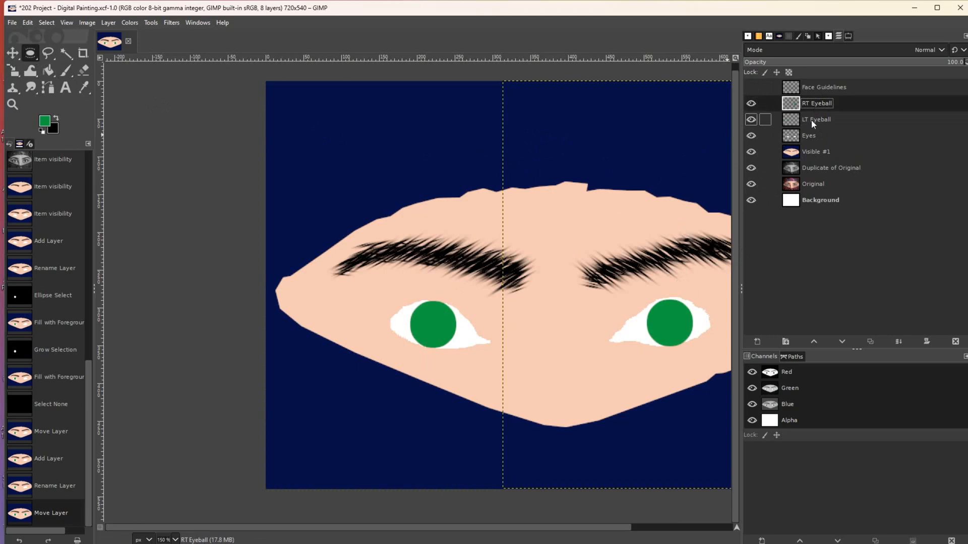
left_click(812, 120)
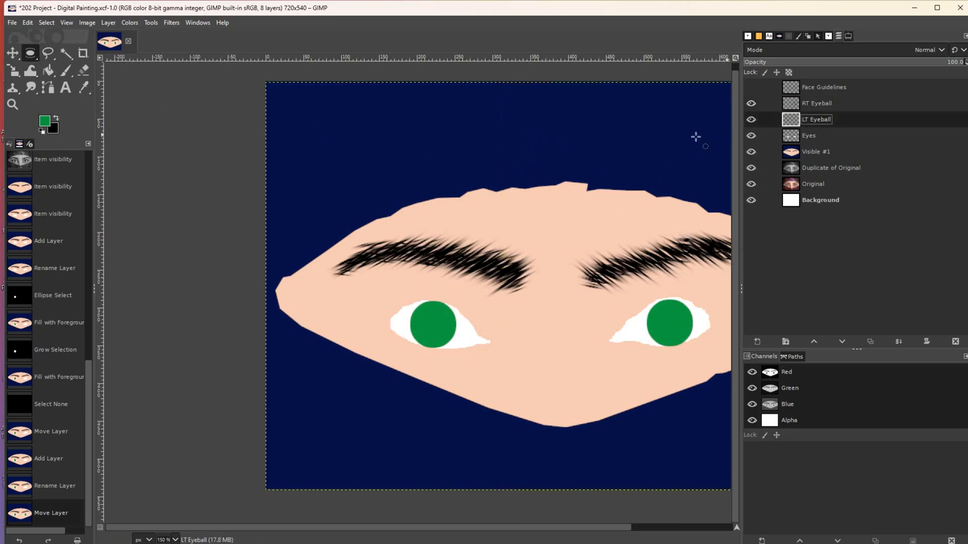
left_click(751, 103)
left_click(751, 120)
left_click(751, 136)
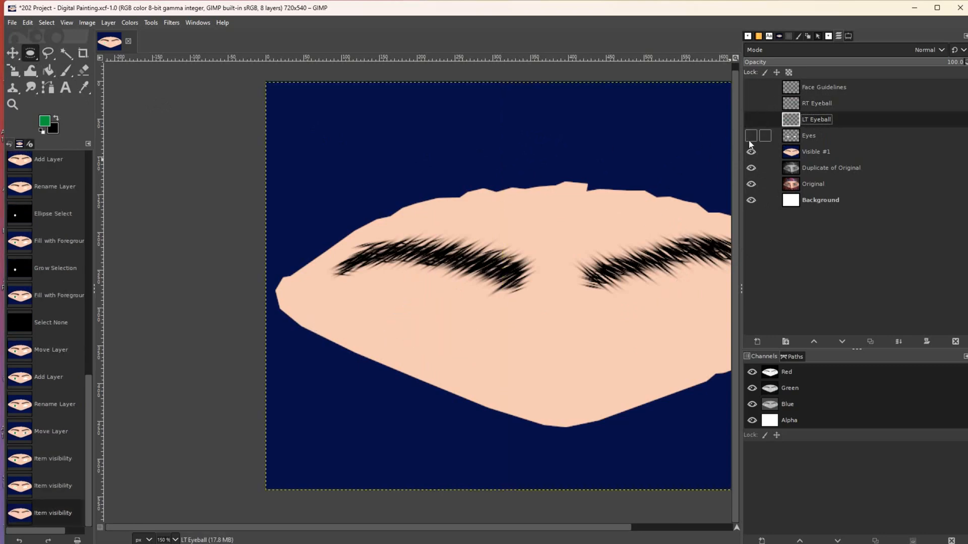
left_click(751, 152)
left_click(751, 168)
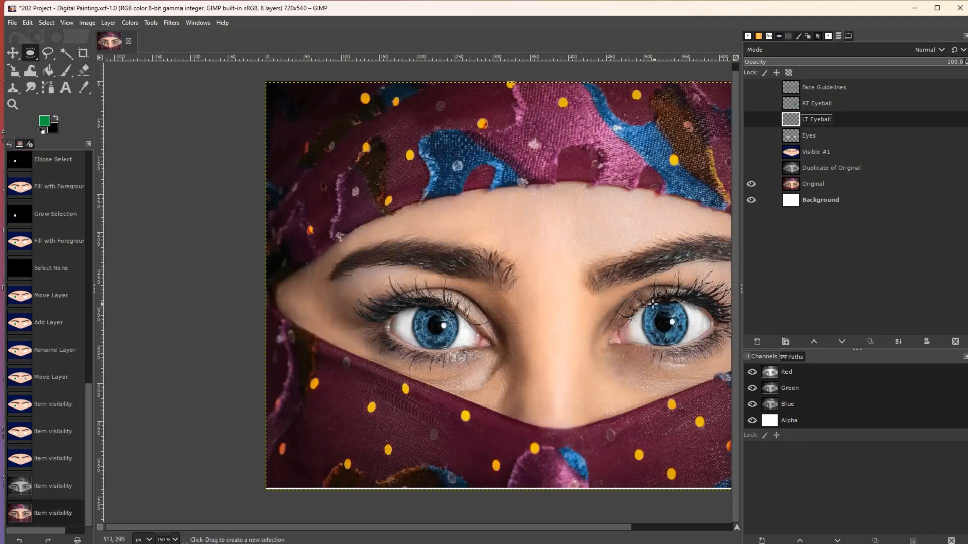
left_click(750, 104)
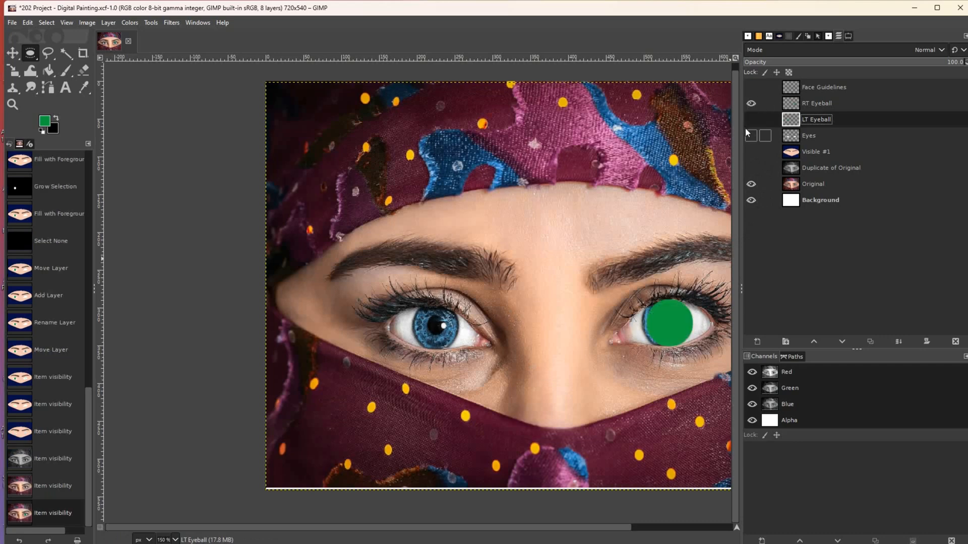
left_click(750, 119)
left_click(751, 135)
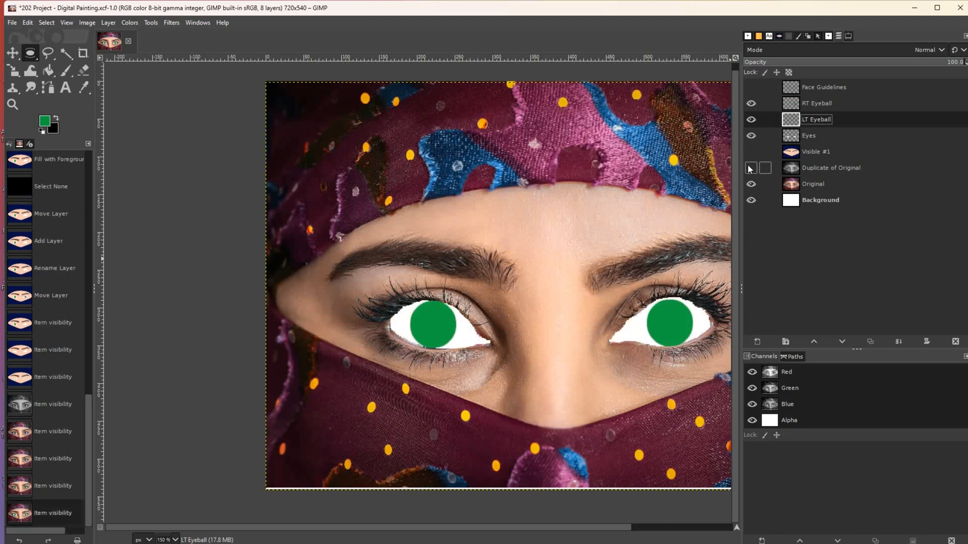
left_click(751, 152)
left_click(751, 168)
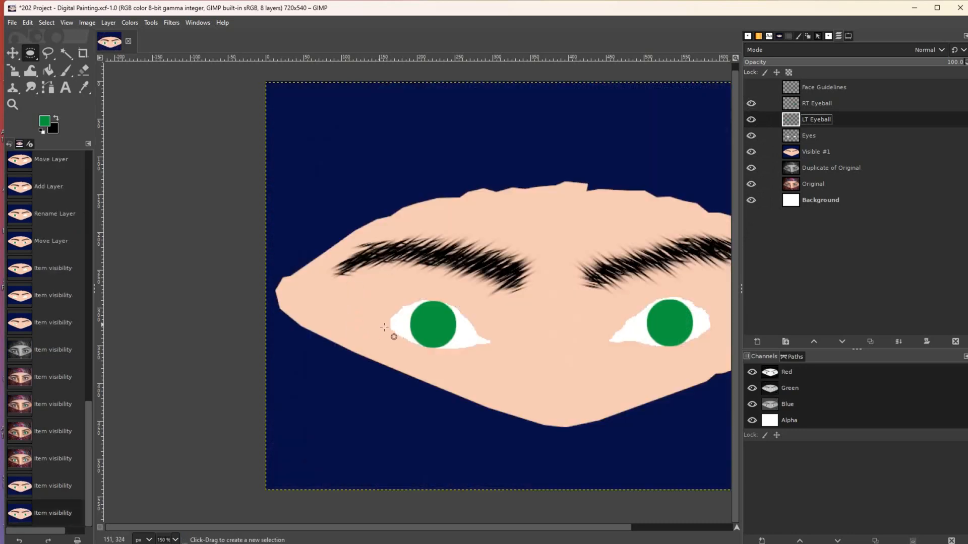
- Fuzzy-select the left green iris and zoom in to 300%
left_click(67, 54)
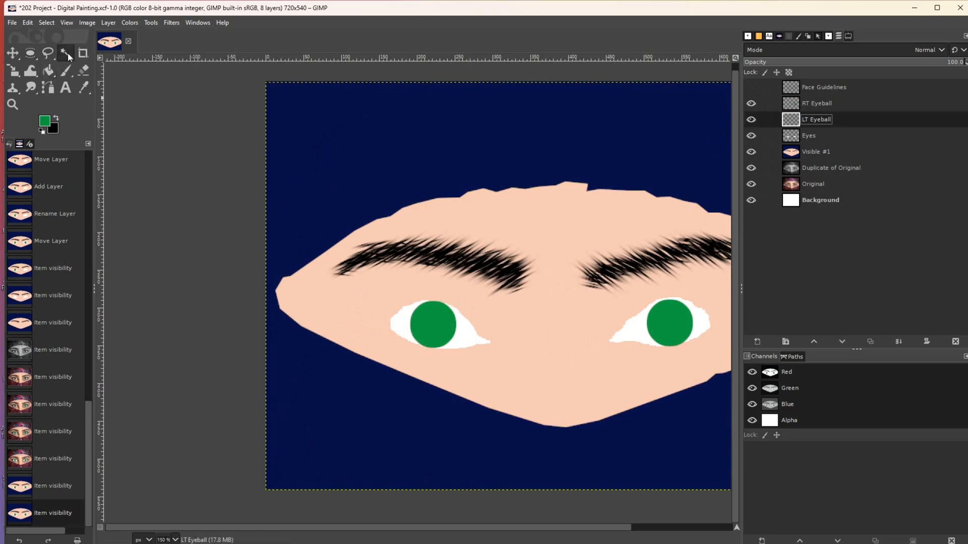
left_click(426, 322)
left_click(427, 321)
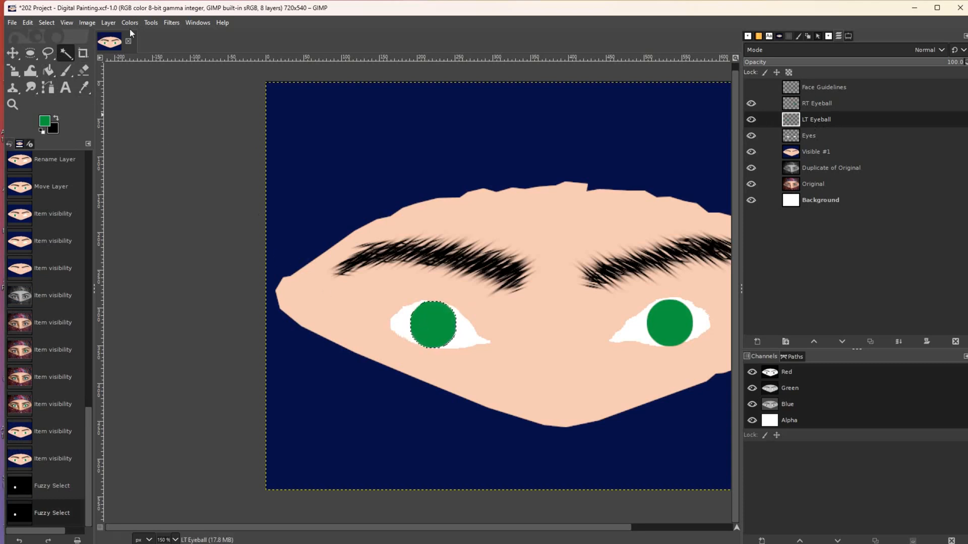
left_click(13, 105)
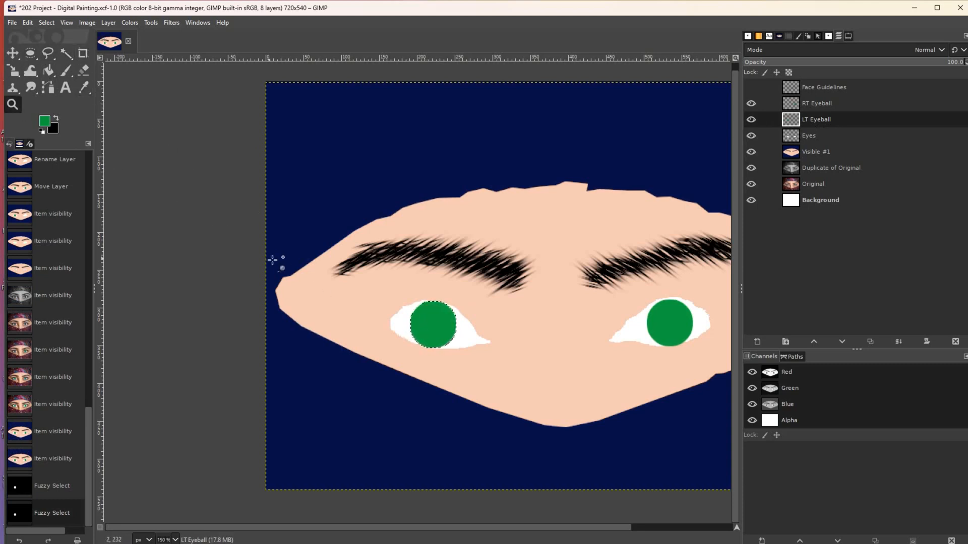
left_click(311, 281)
left_click(313, 281)
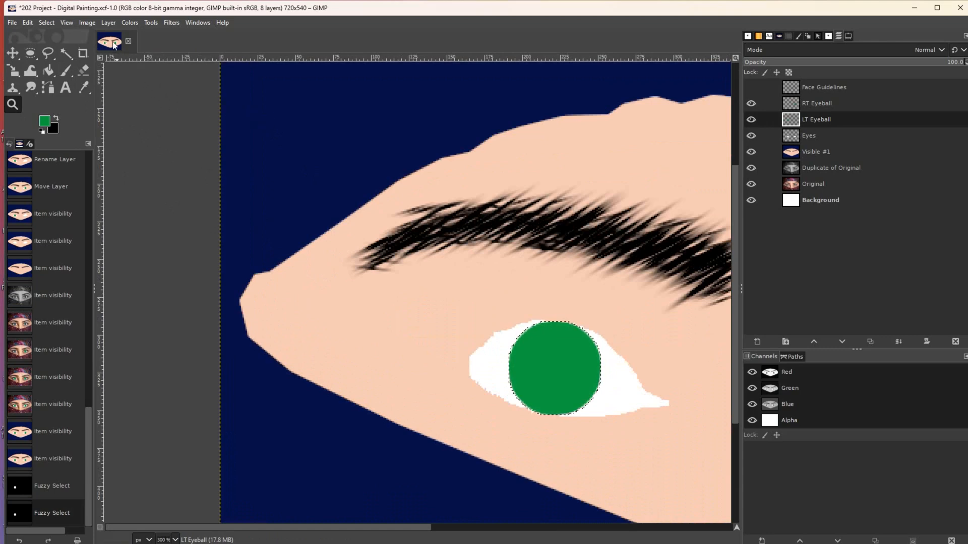
- Shrink the iris selection by 4 px, then invert it
left_click(47, 23)
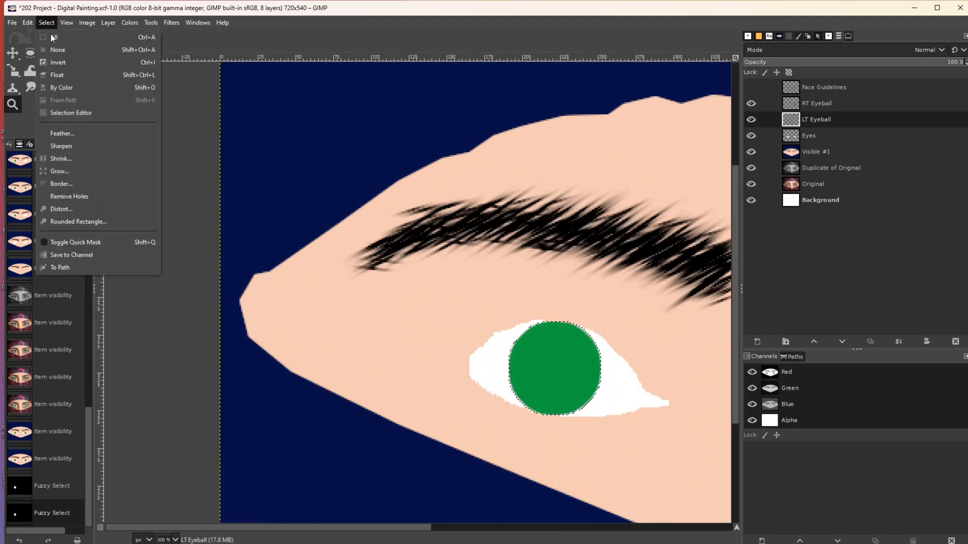
left_click(79, 161)
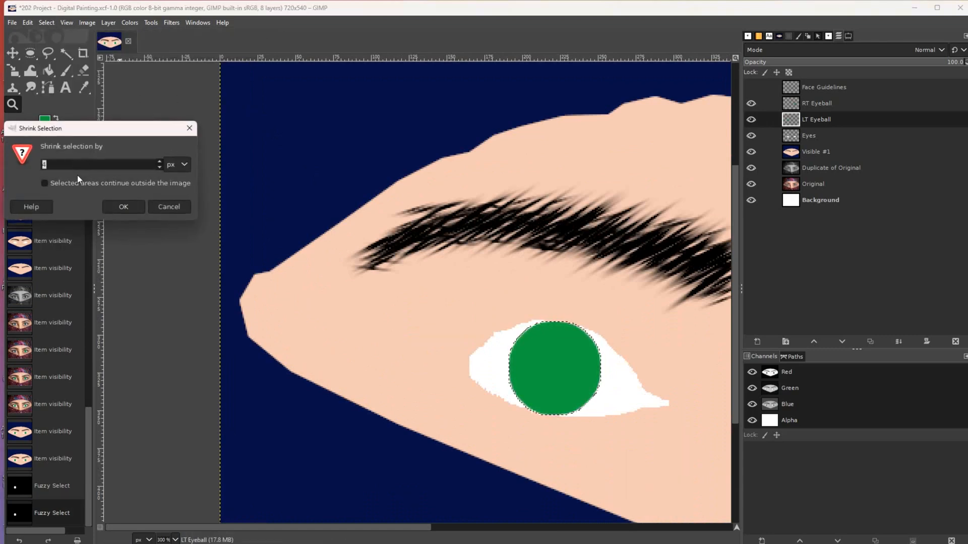
left_click(117, 205)
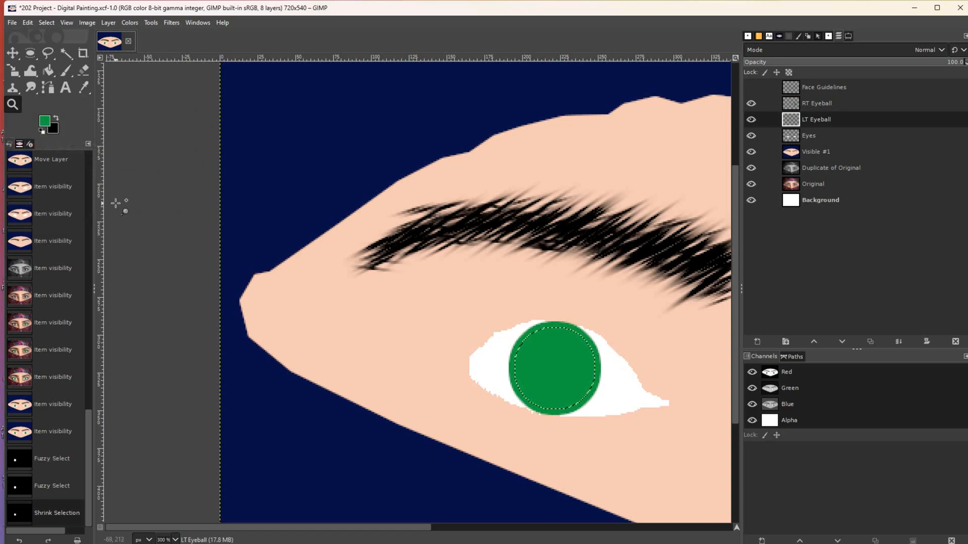
key("ctrl+z")
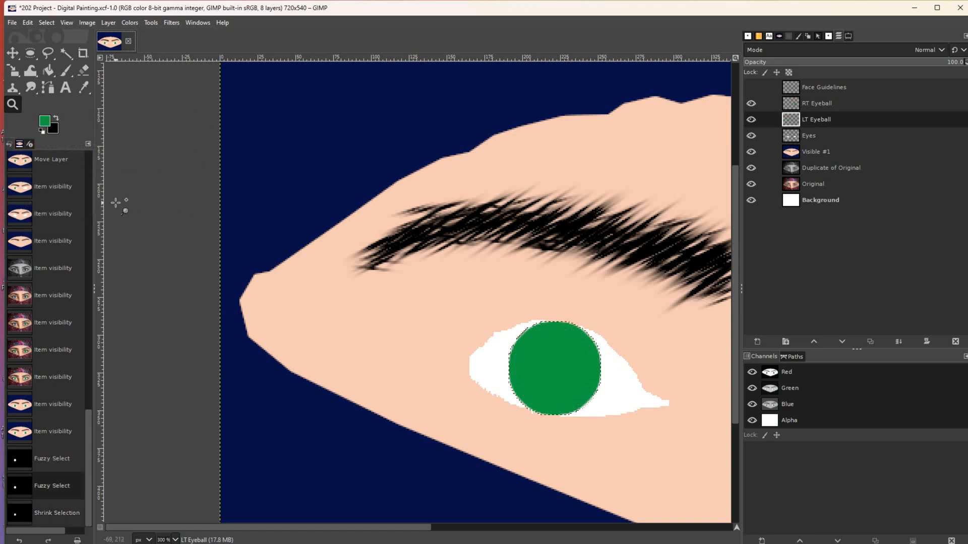
left_click(45, 22)
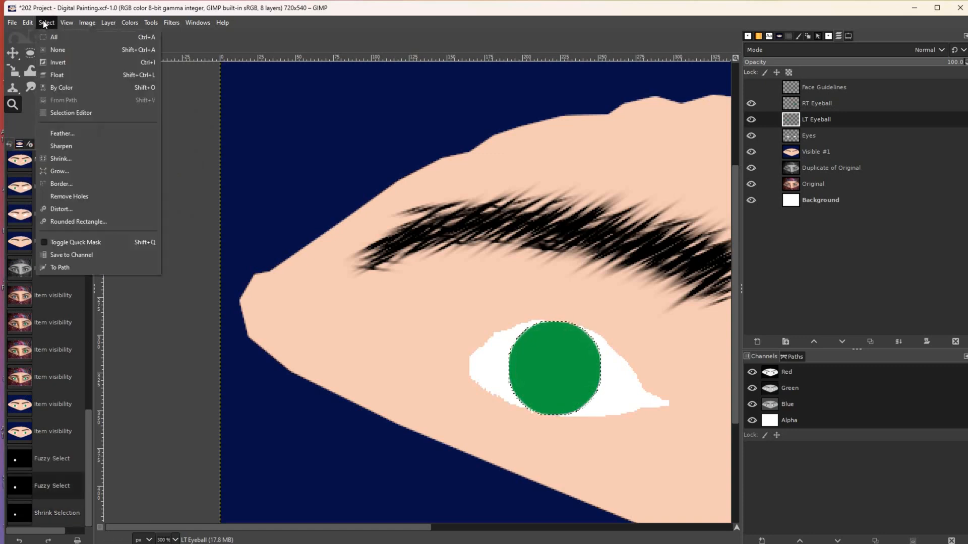
left_click(81, 161)
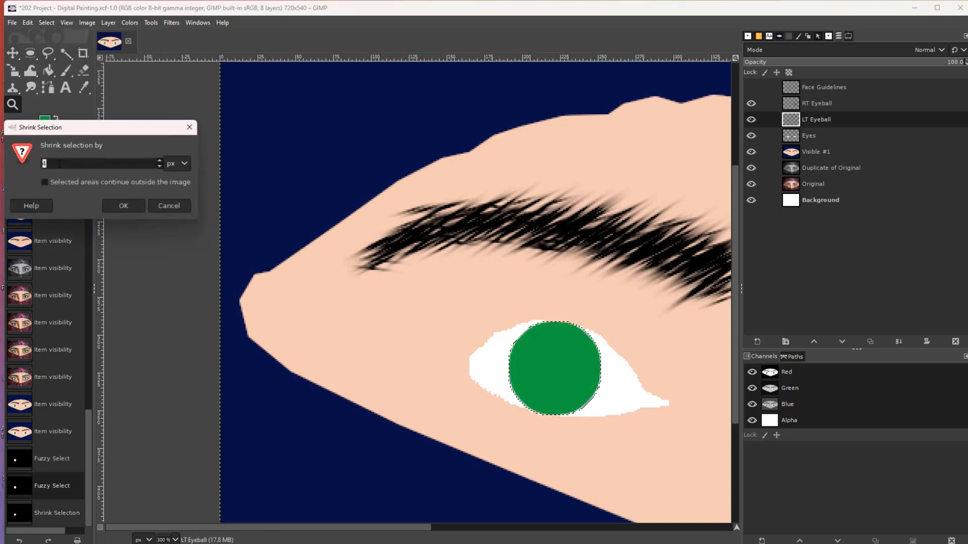
left_click(123, 206)
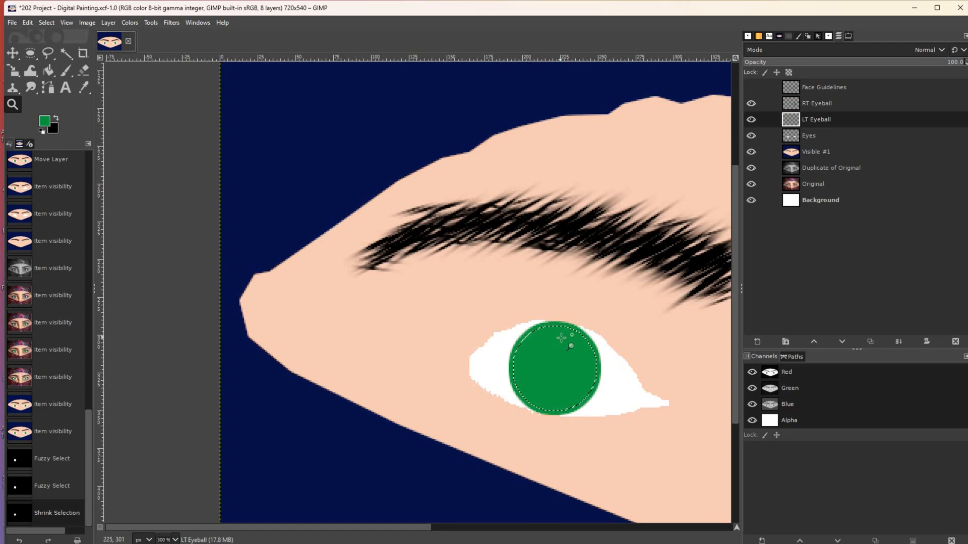
left_click(50, 22)
left_click(57, 62)
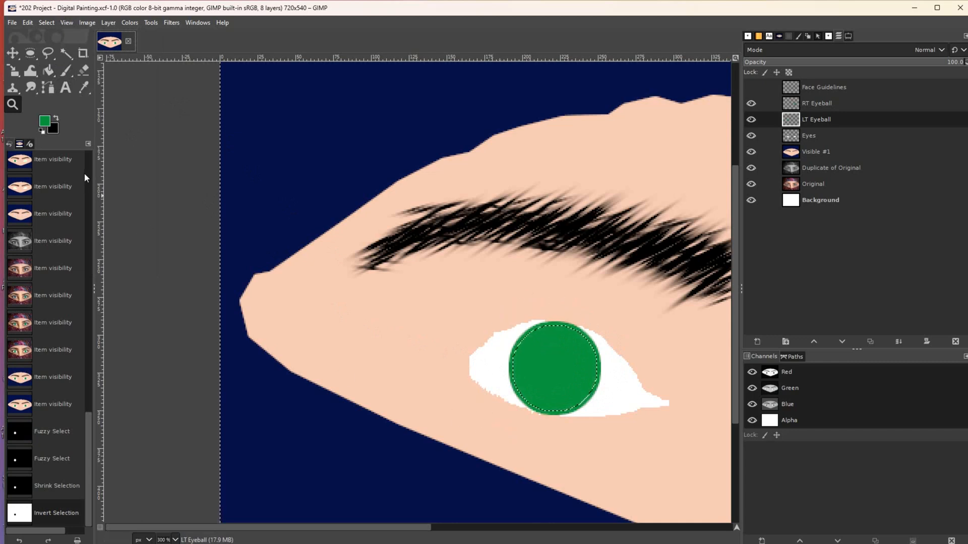
- Set up Dodge/Burn with the 2. Hardness 100 brush at size 9 and burn the iris's lower edge
left_click(31, 89)
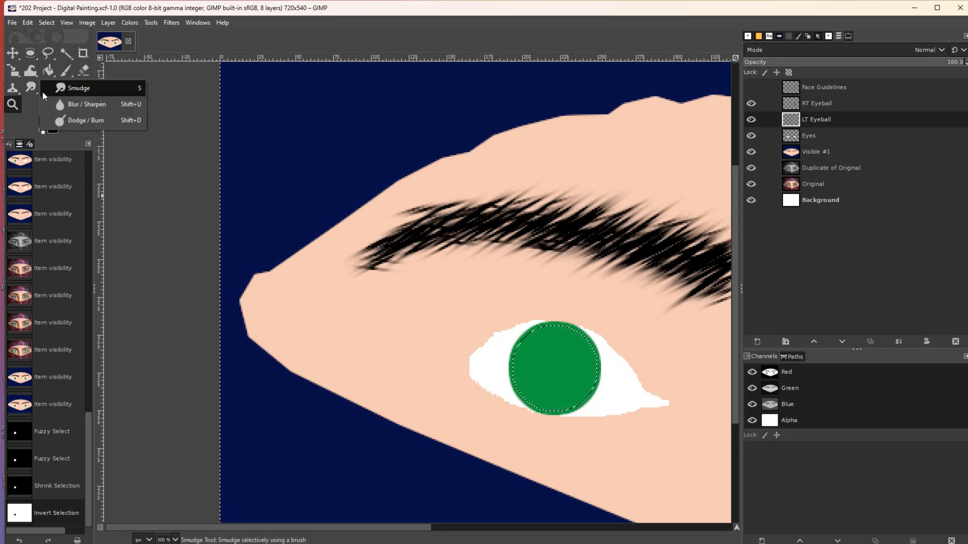
left_click(83, 123)
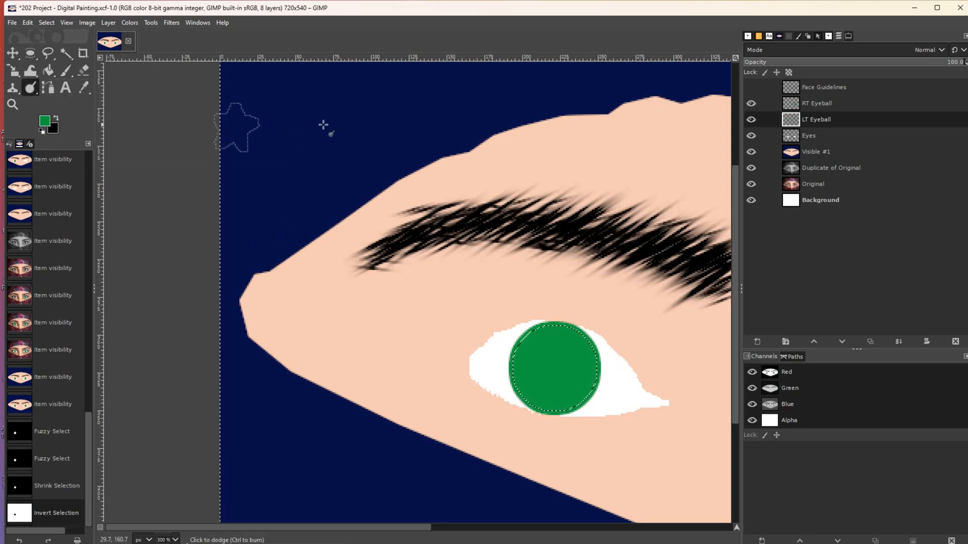
left_click(849, 35)
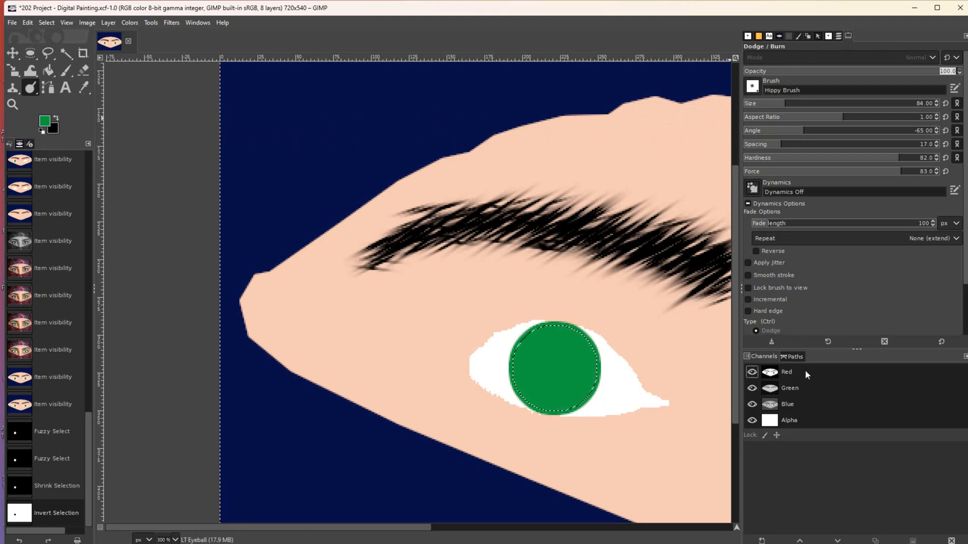
scroll(957, 299, "down", 3)
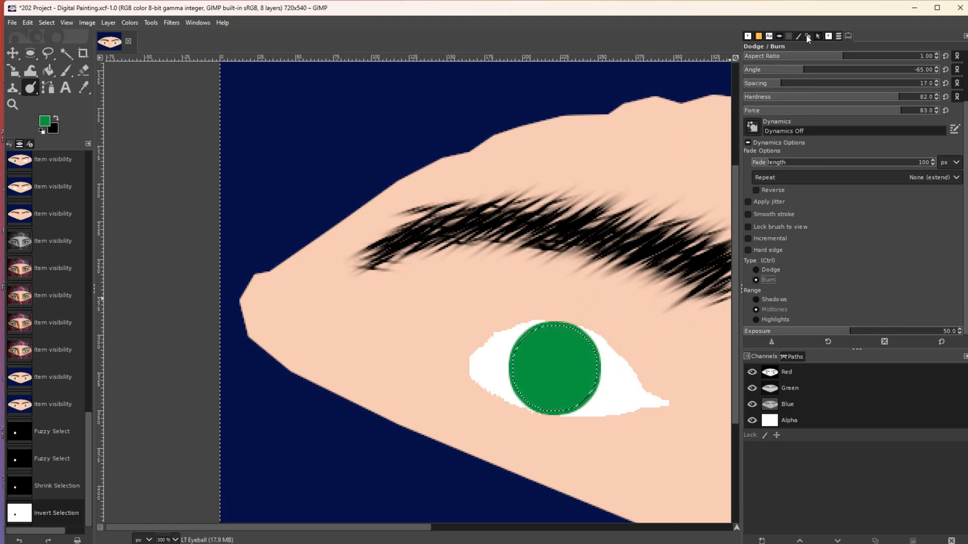
left_click(828, 36)
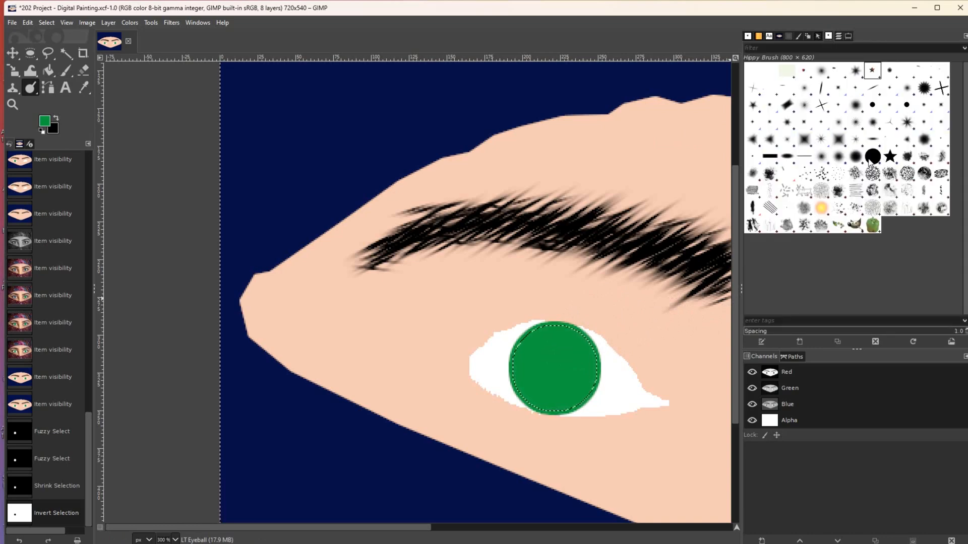
left_click(872, 158)
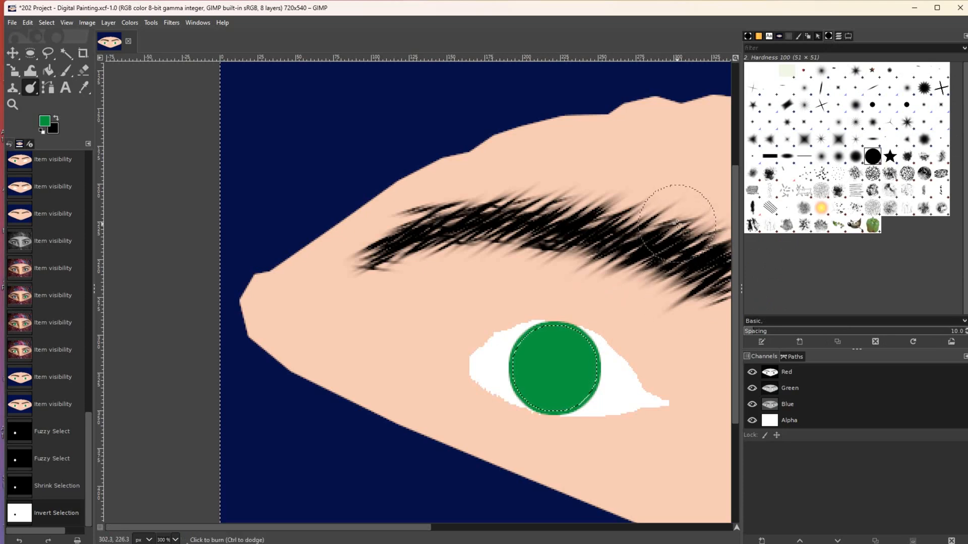
key("bracketleft")
key("bracketleft")
key("bracketleft")
key("bracketleft")
key("bracketleft")
key("bracketleft")
key("bracketleft")
key("bracketleft")
key("bracketleft")
key("bracketleft")
key("bracketleft")
key("bracketleft")
key("bracketleft")
key("bracketleft")
key("bracketleft")
key("bracketleft")
key("bracketleft")
key("bracketleft")
key("bracketleft")
key("bracketleft")
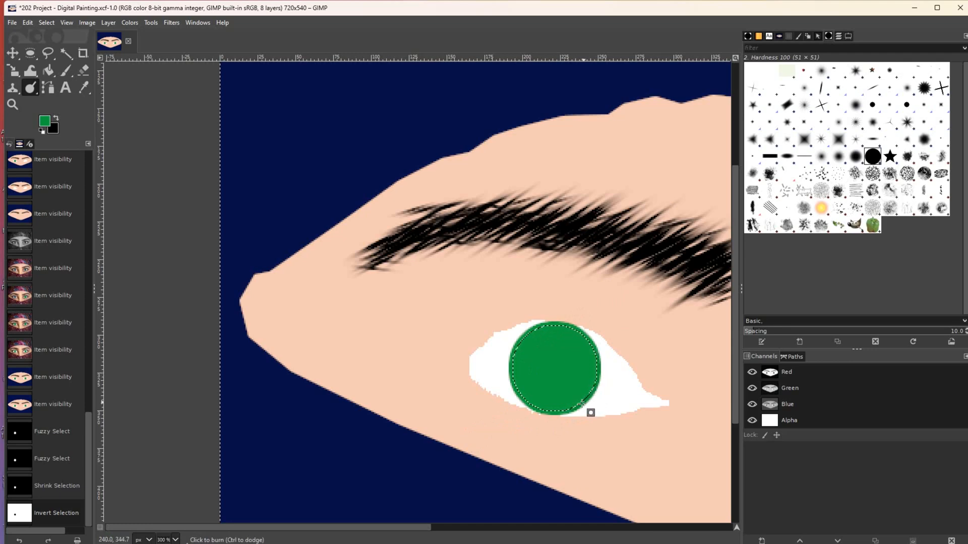
mouse_move(549, 410)
left_mouse_down()
mouse_move(570, 409)
mouse_move(529, 406)
left_mouse_up()
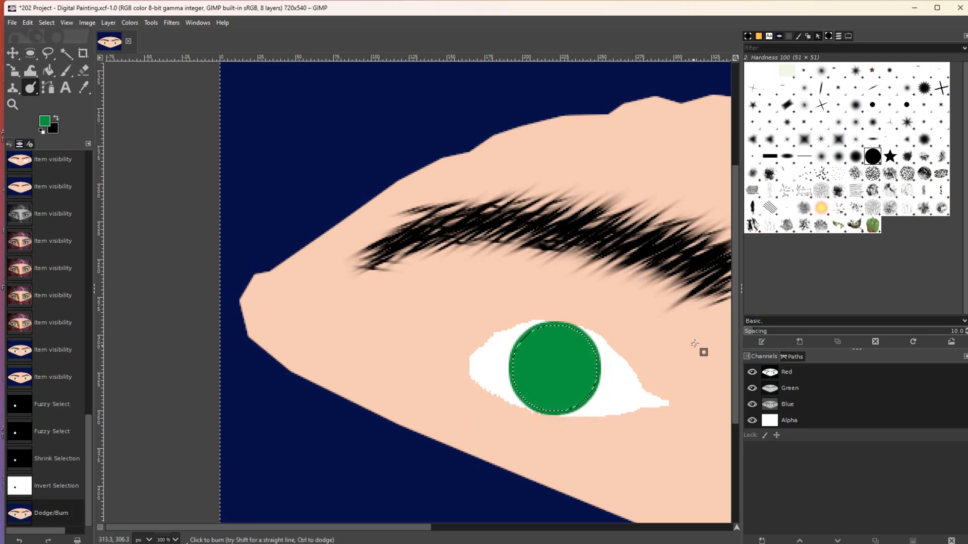
- Raise the burn force to 100 and burn strokes all around the left iris rim
left_click(838, 36)
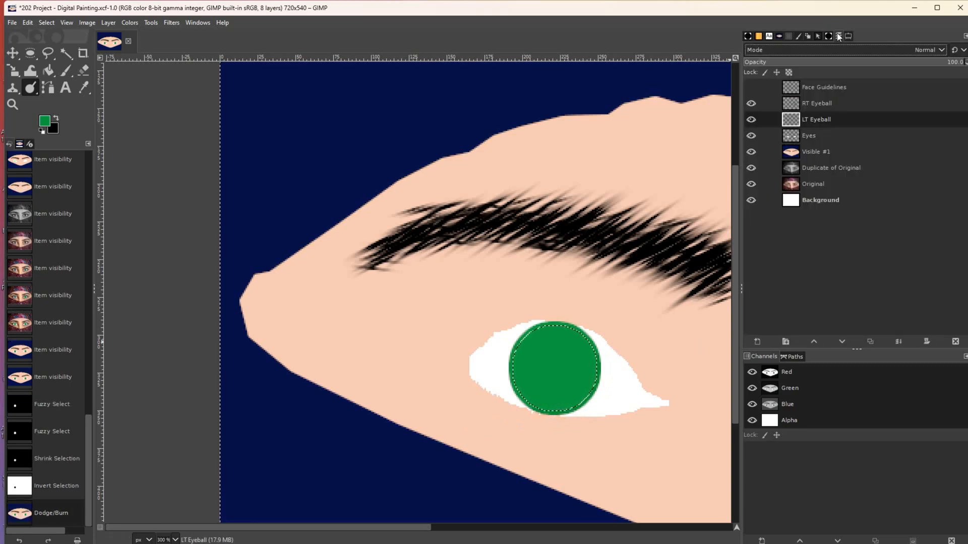
left_click(847, 35)
left_click_drag(881, 112, 944, 112)
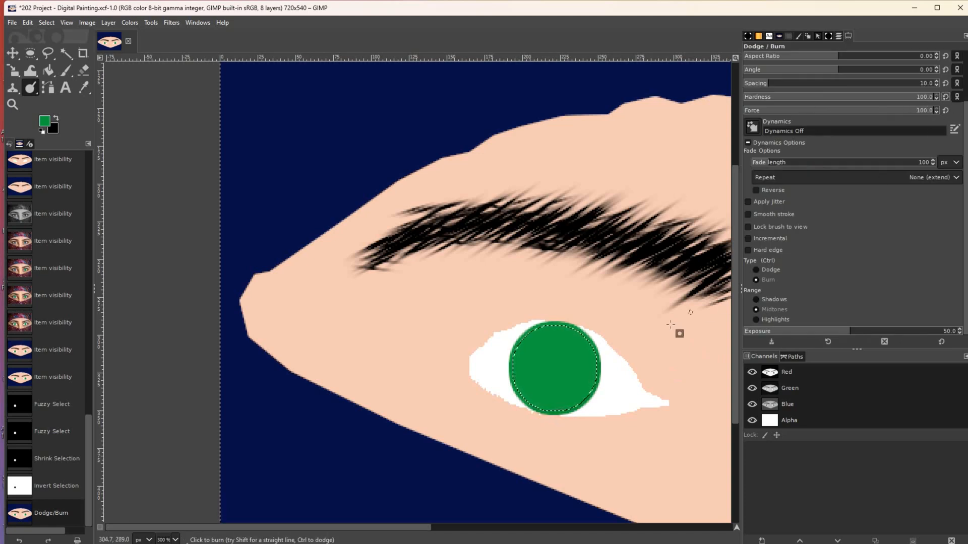
left_click(593, 343)
left_click_drag(594, 343, 589, 398)
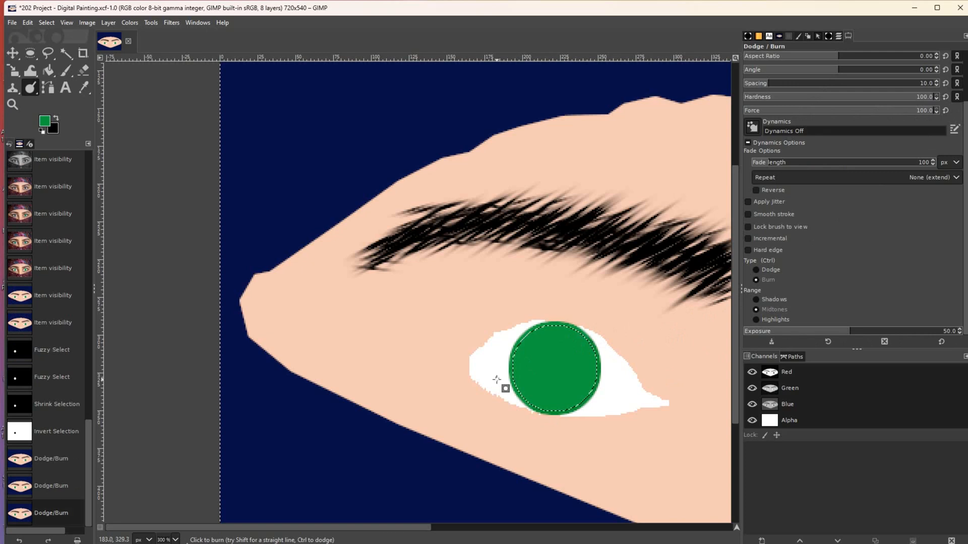
left_click(527, 334)
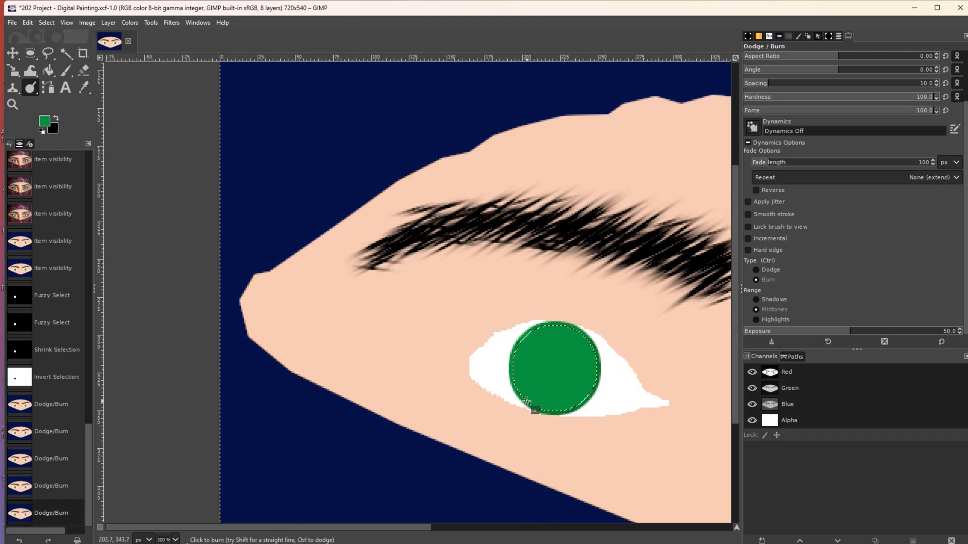
left_click_drag(511, 366, 516, 344)
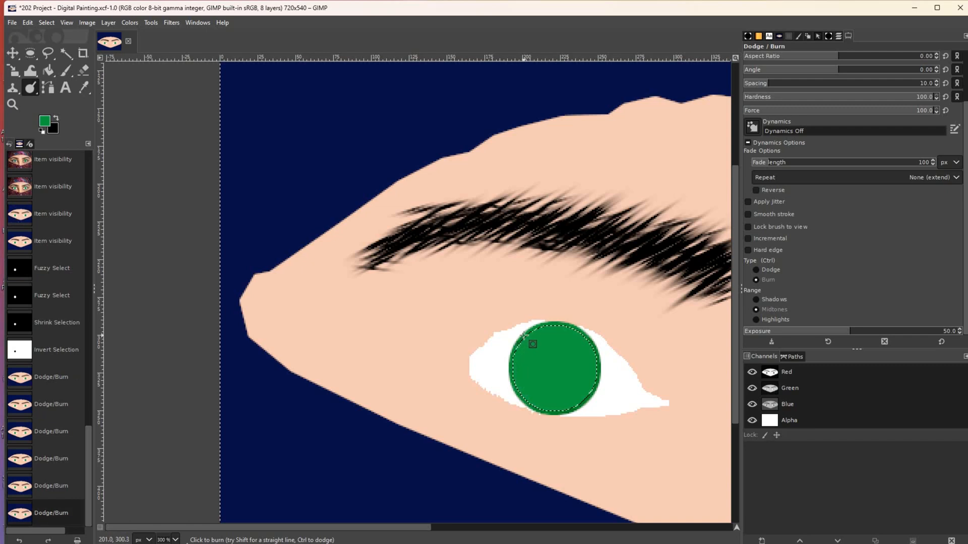
mouse_move(517, 346)
left_mouse_down()
mouse_move(524, 400)
mouse_move(572, 410)
mouse_move(598, 379)
mouse_move(589, 336)
left_mouse_up()
left_click_drag(529, 333, 521, 339)
mouse_move(548, 412)
left_mouse_down()
mouse_move(574, 408)
mouse_move(595, 387)
mouse_move(590, 340)
left_mouse_up()
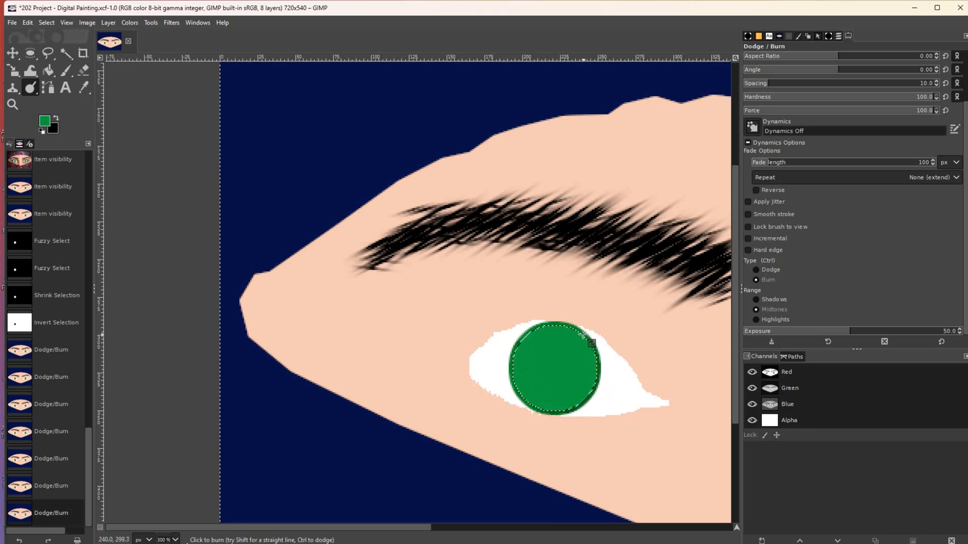
mouse_move(576, 332)
left_mouse_down()
mouse_move(540, 326)
mouse_move(519, 349)
mouse_move(523, 336)
mouse_move(535, 330)
mouse_move(511, 366)
mouse_move(515, 350)
mouse_move(512, 382)
mouse_move(545, 410)
mouse_move(570, 412)
mouse_move(599, 379)
left_mouse_up()
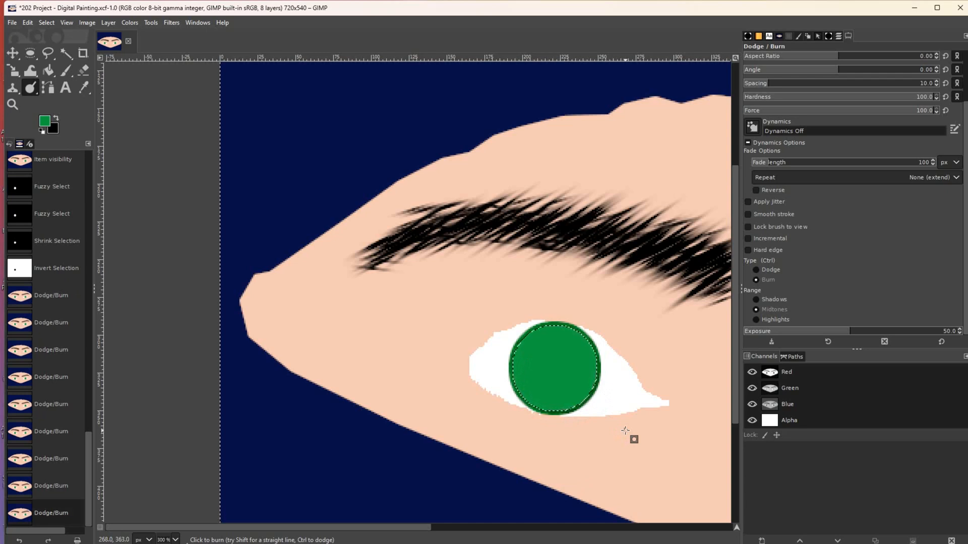
- Clear the left iris selection, activate RT Eyeball, and fuzzy-select the right green iris
key("shift+ctrl+a")
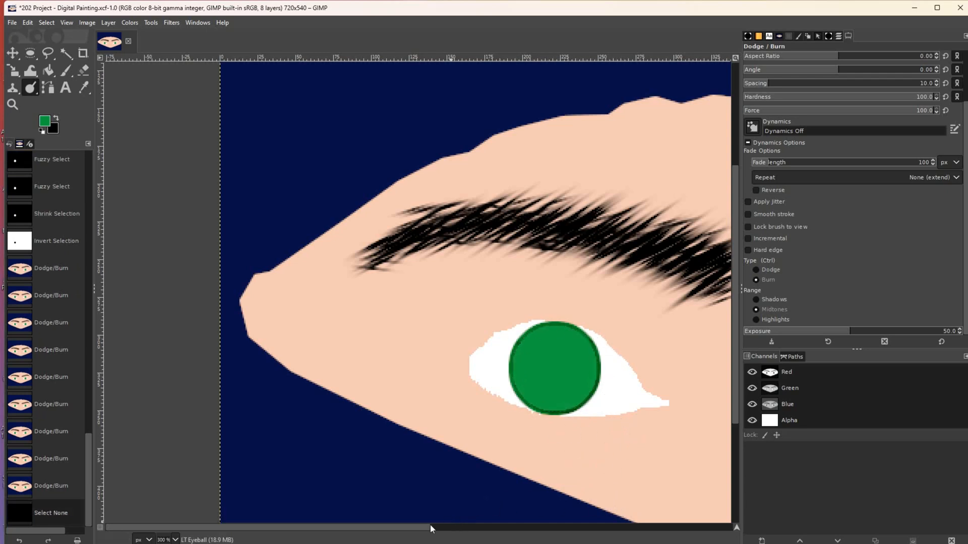
left_click_drag(428, 528, 701, 528)
left_click(848, 36)
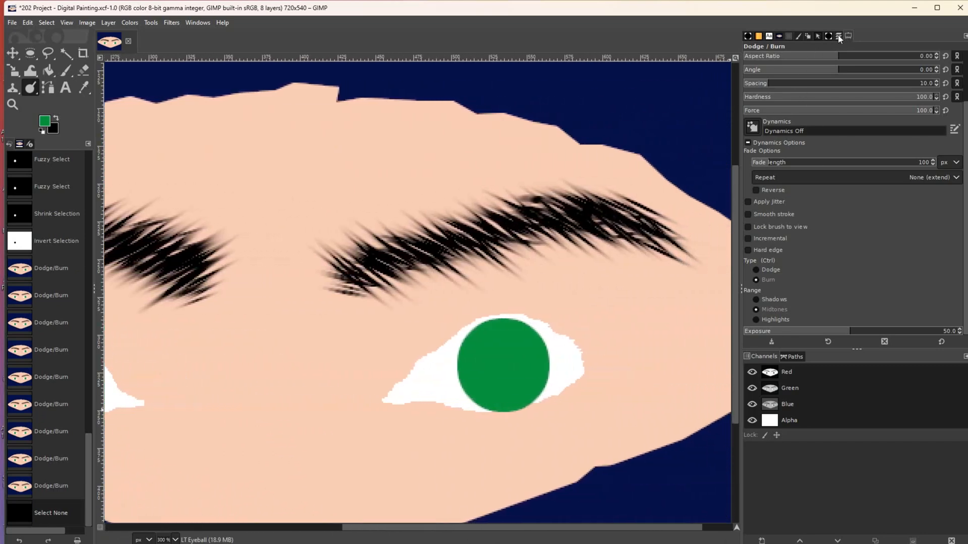
left_click(824, 103)
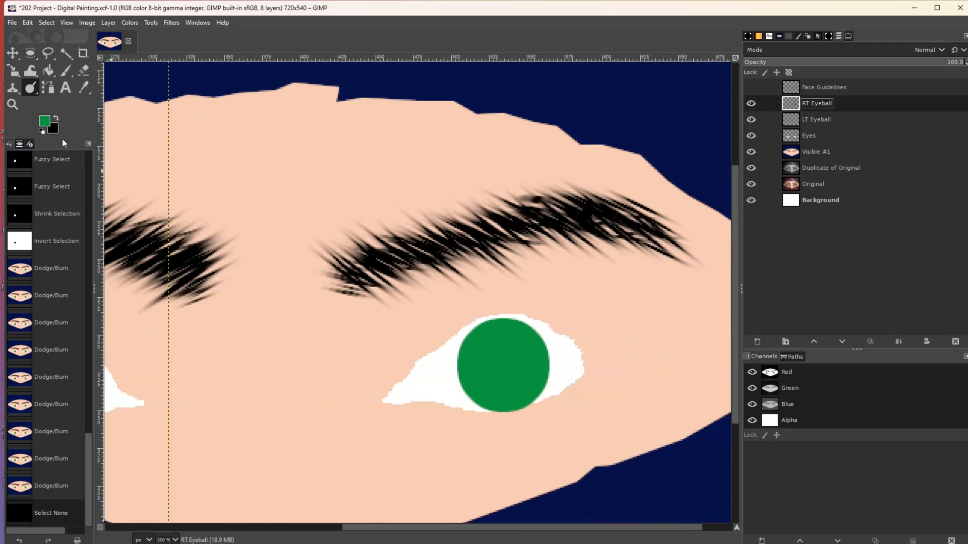
left_click(66, 54)
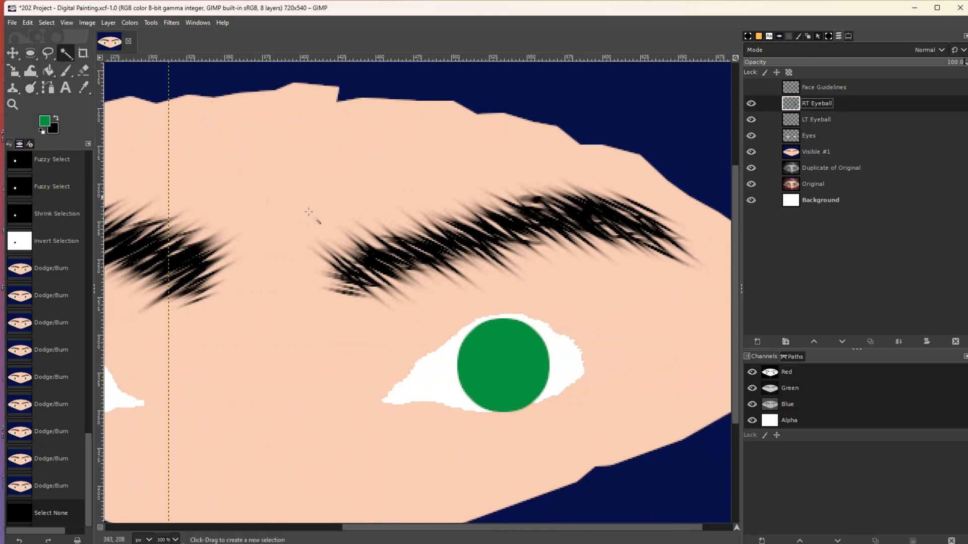
left_click(504, 347)
left_click(499, 352)
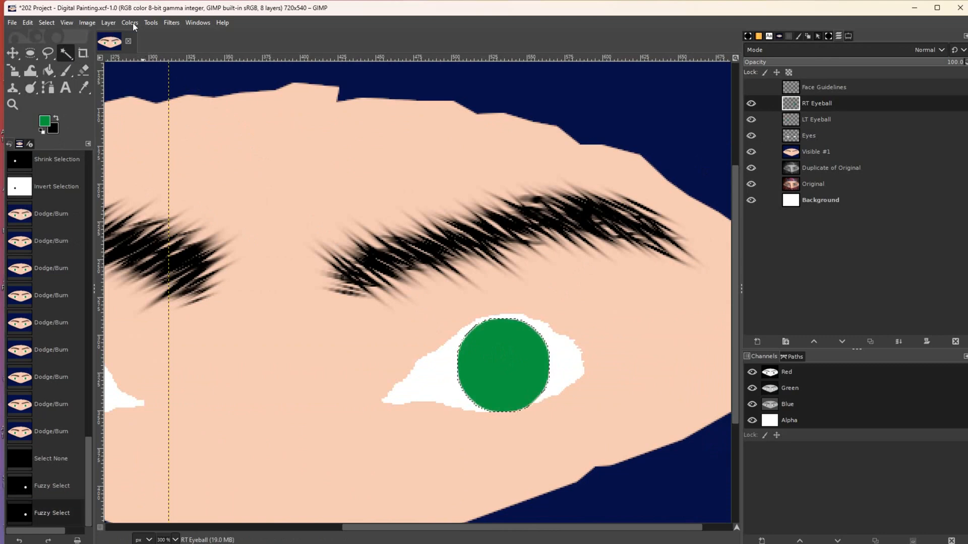
- Shrink the right iris selection by 3 px and invert it
left_click(46, 23)
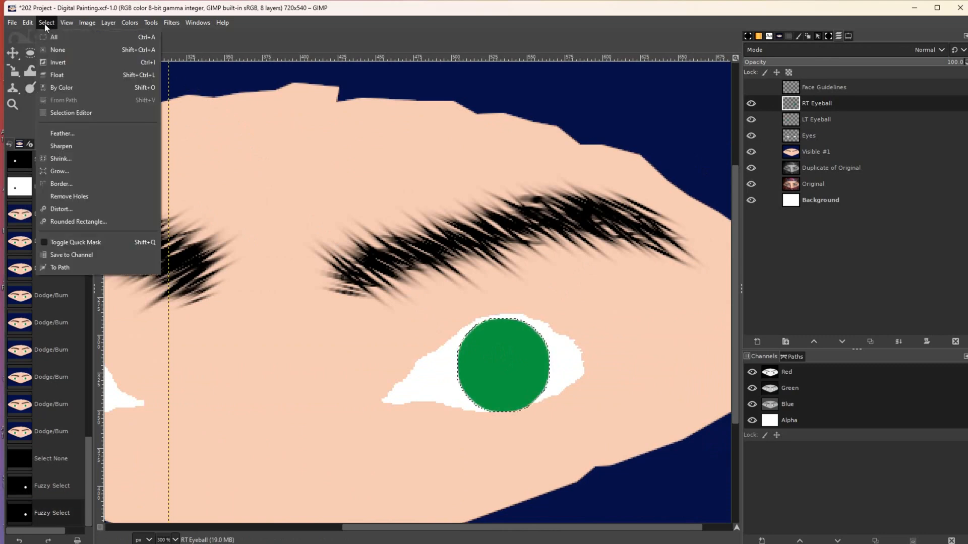
left_click(55, 151)
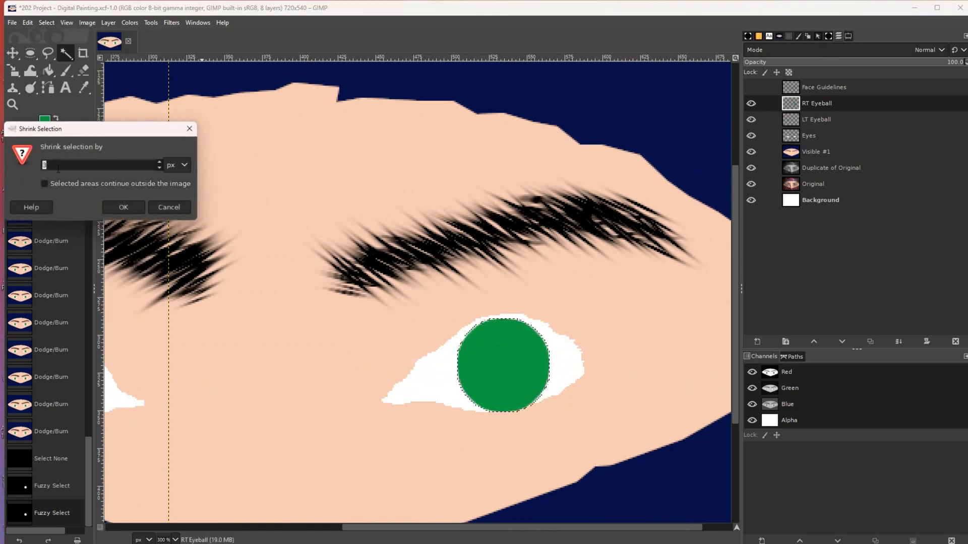
left_click(123, 207)
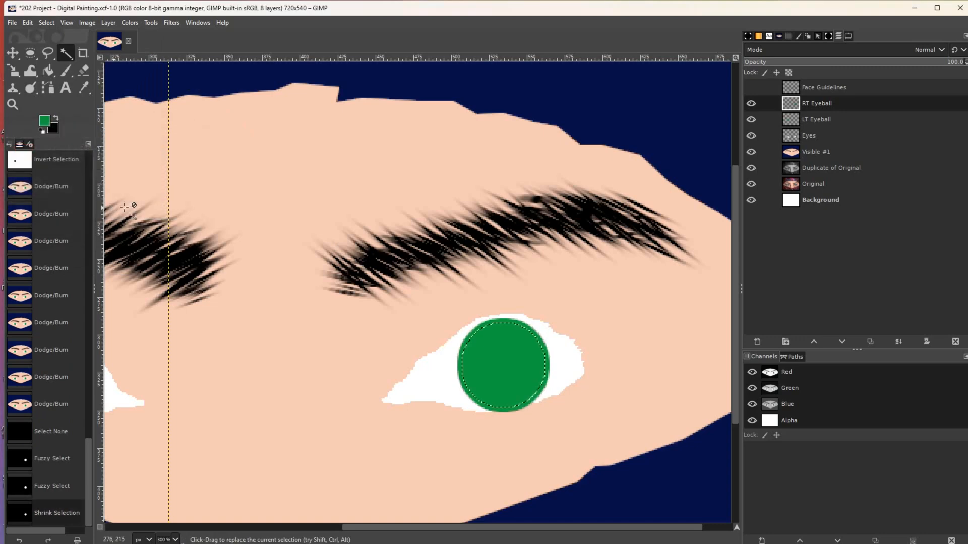
left_click(46, 23)
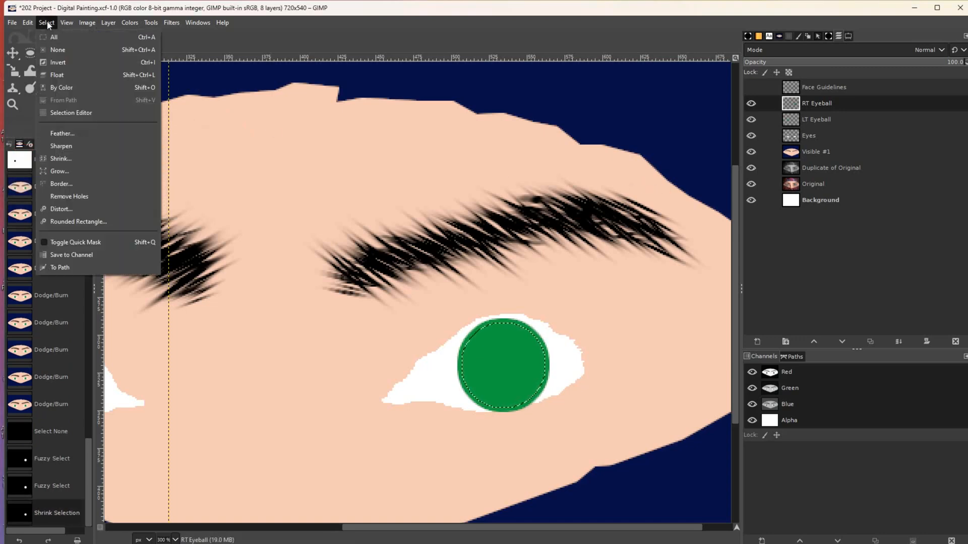
left_click(57, 62)
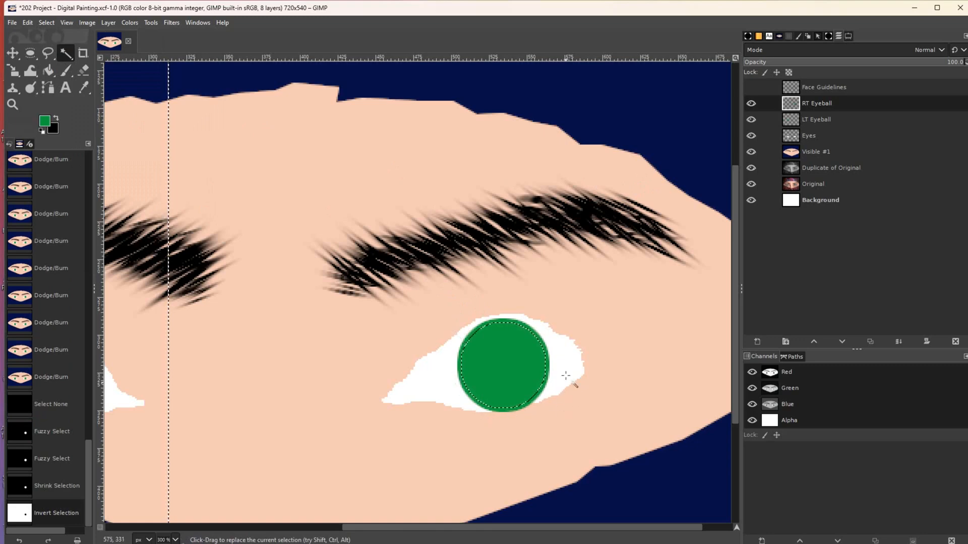
left_click(31, 88)
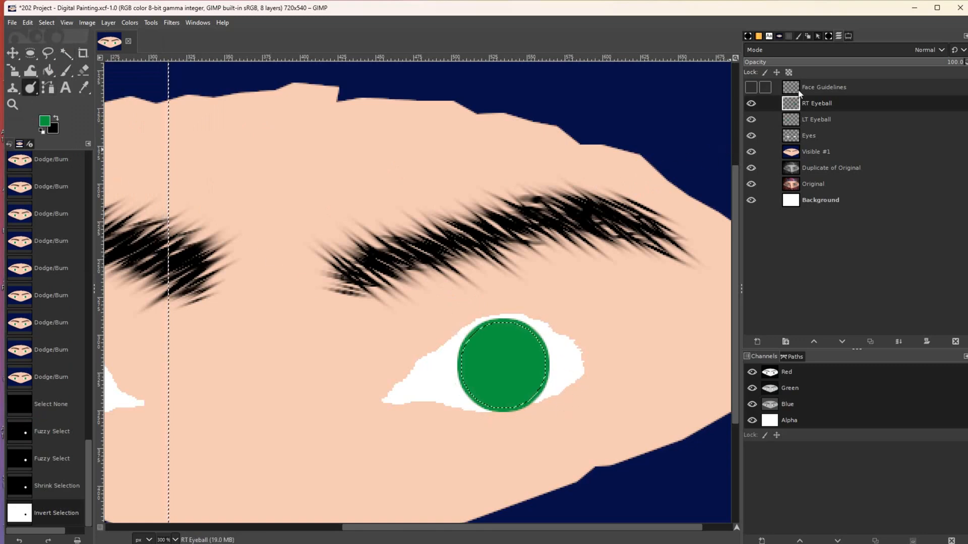
left_click(849, 37)
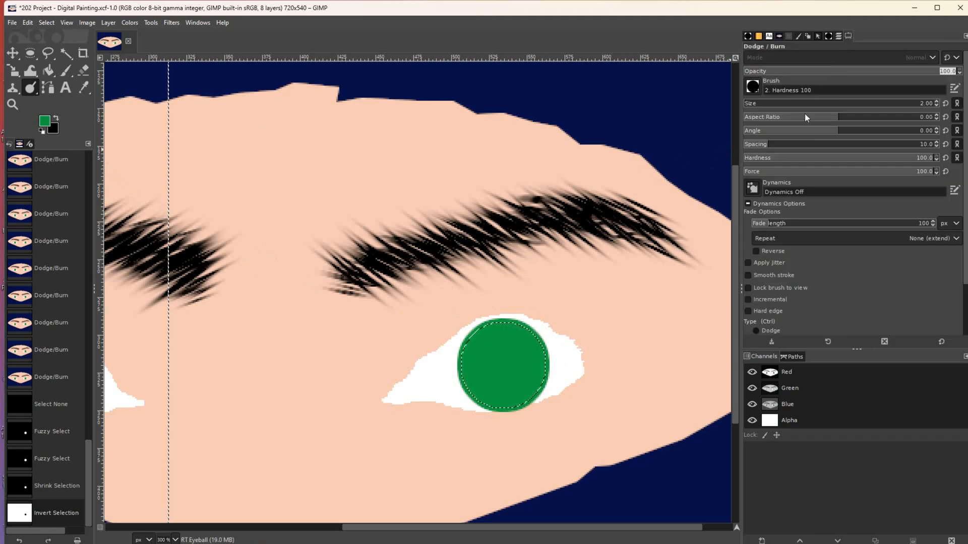
- Burn the right iris's middle, top, left and upper-right rim, then deselect
scroll(966, 275, "down", 3)
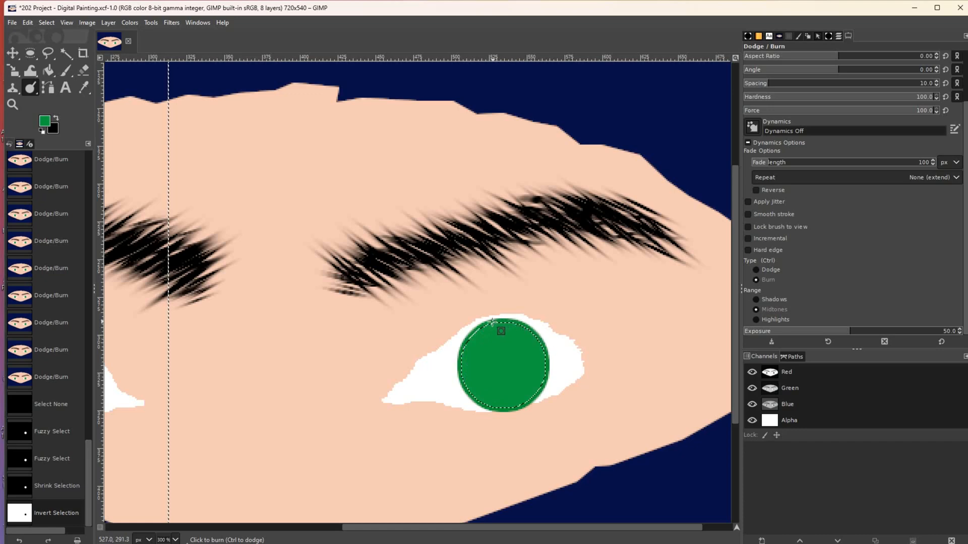
mouse_move(467, 340)
left_mouse_down()
mouse_move(464, 384)
mouse_move(505, 408)
mouse_move(540, 392)
mouse_move(532, 398)
mouse_move(546, 377)
mouse_move(542, 342)
left_mouse_up()
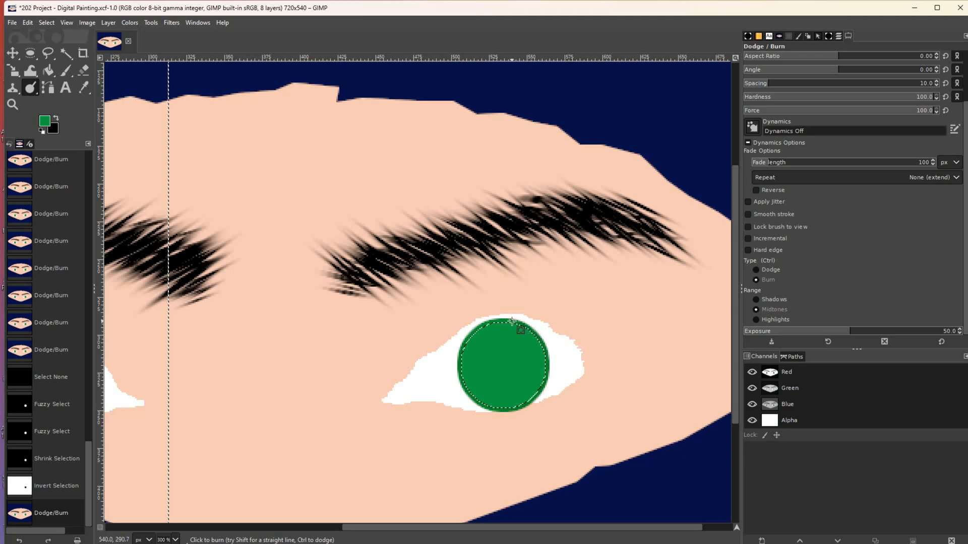
mouse_move(501, 320)
left_mouse_down()
mouse_move(459, 362)
mouse_move(466, 390)
mouse_move(491, 407)
mouse_move(518, 408)
mouse_move(541, 391)
mouse_move(547, 366)
mouse_move(521, 323)
left_mouse_up()
mouse_move(460, 372)
left_mouse_down()
mouse_move(477, 398)
mouse_move(503, 409)
mouse_move(532, 404)
mouse_move(546, 379)
left_mouse_up()
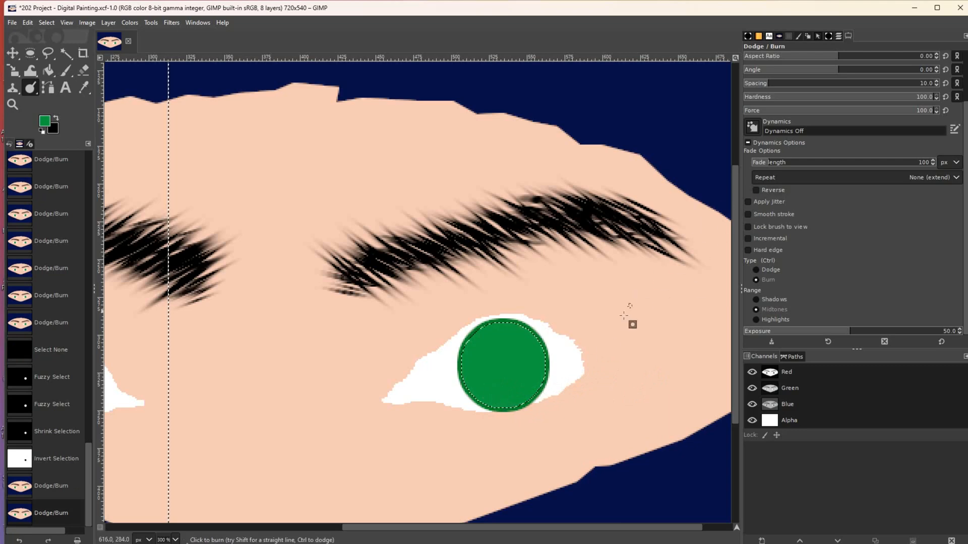
mouse_move(546, 360)
left_mouse_down()
mouse_move(542, 341)
mouse_move(517, 323)
mouse_move(484, 325)
mouse_move(458, 361)
mouse_move(472, 394)
mouse_move(502, 407)
mouse_move(542, 389)
mouse_move(548, 370)
left_mouse_up()
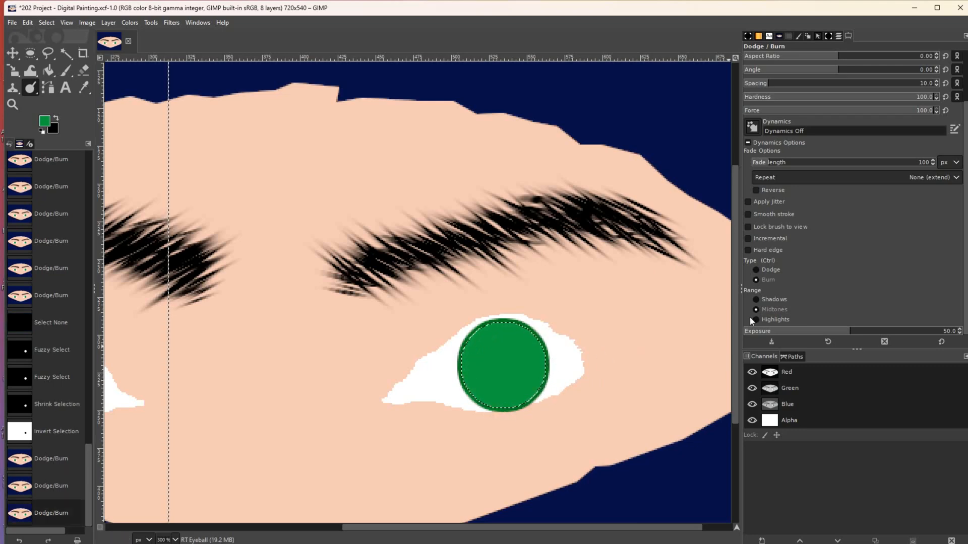
key("ctrl+shift+a")
- Zoom out from the eye to view the whole painted face
left_click(12, 105)
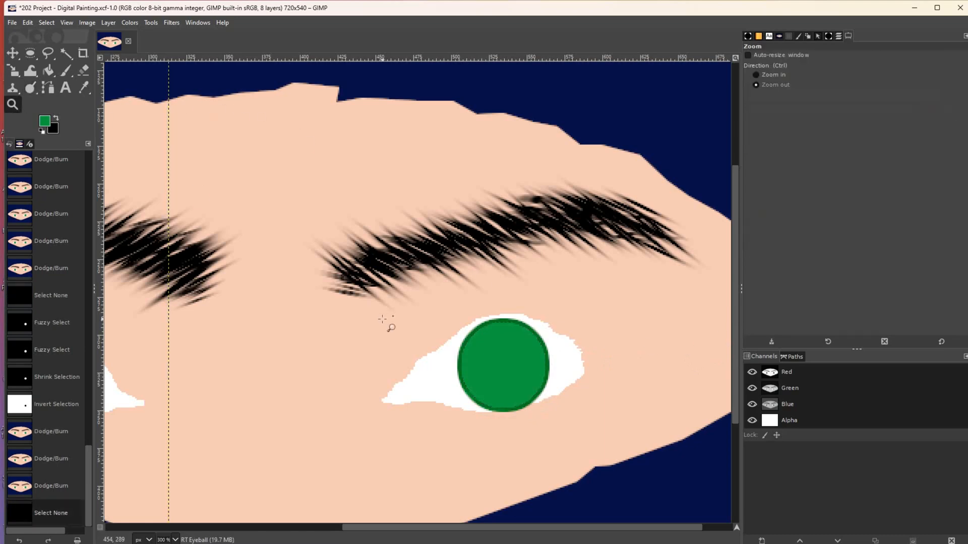
left_click(382, 319)
left_click(378, 317, "ctrl")
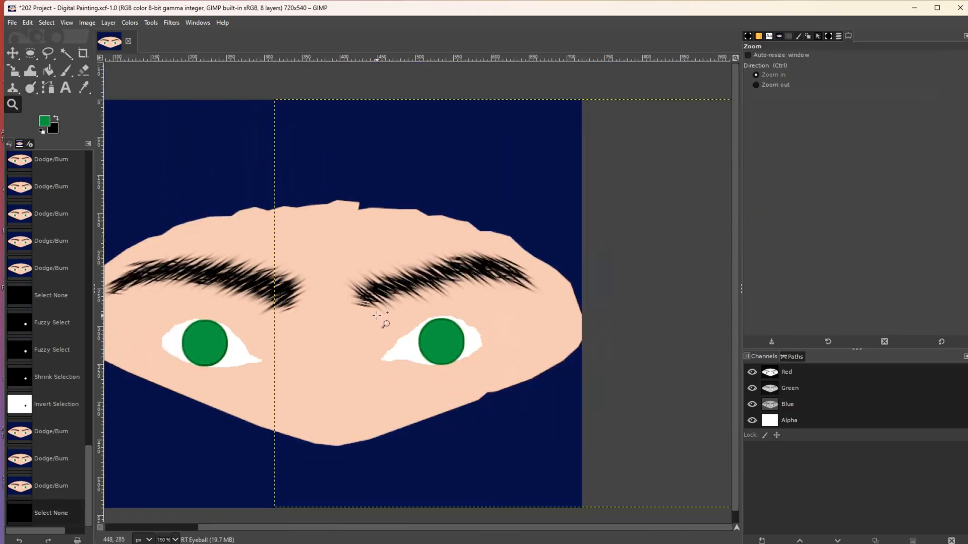
left_click_drag(269, 529, 174, 531)
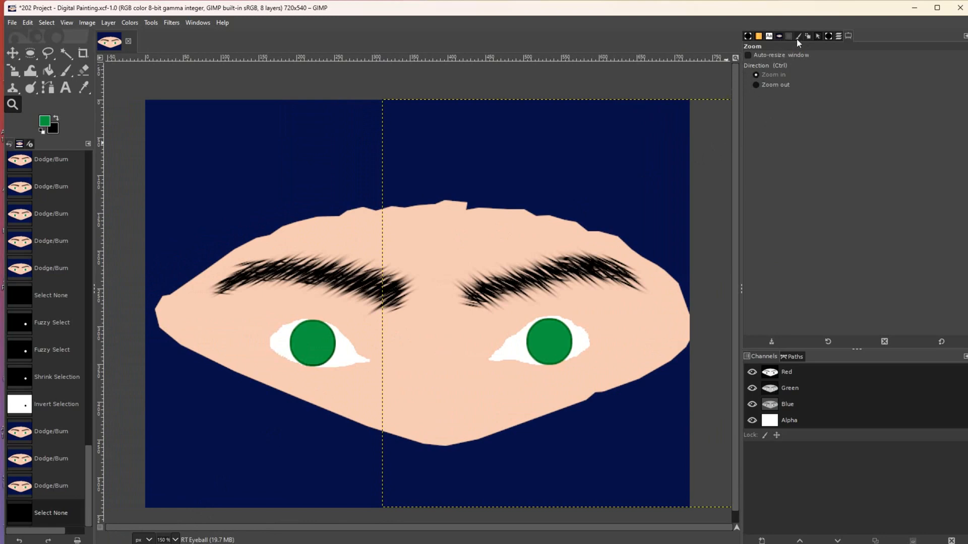
- Hide the RT Eyeball, LT Eyeball, Eyes, Visible #1 and Duplicate of Original layers to reveal the original photo
left_click(838, 36)
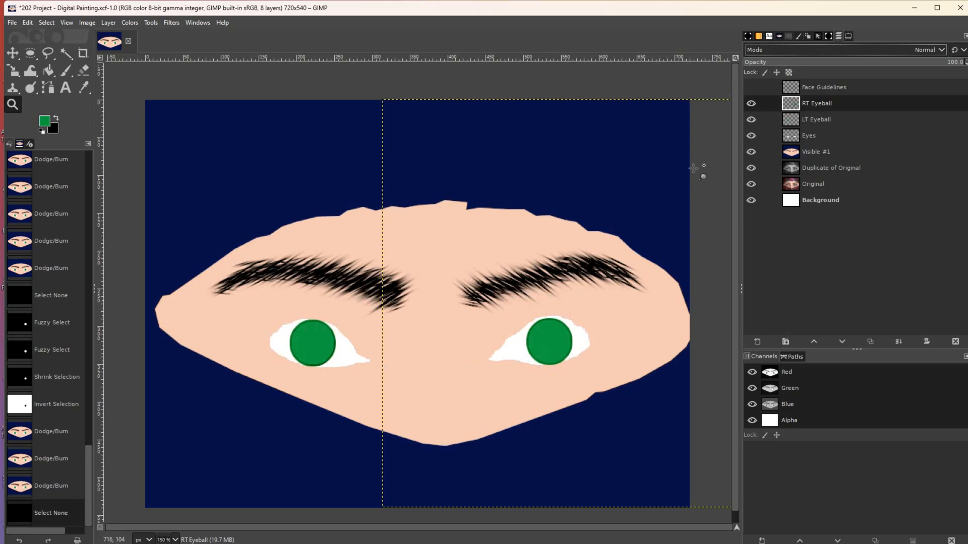
left_click(751, 103)
left_click(751, 119)
left_click(751, 135)
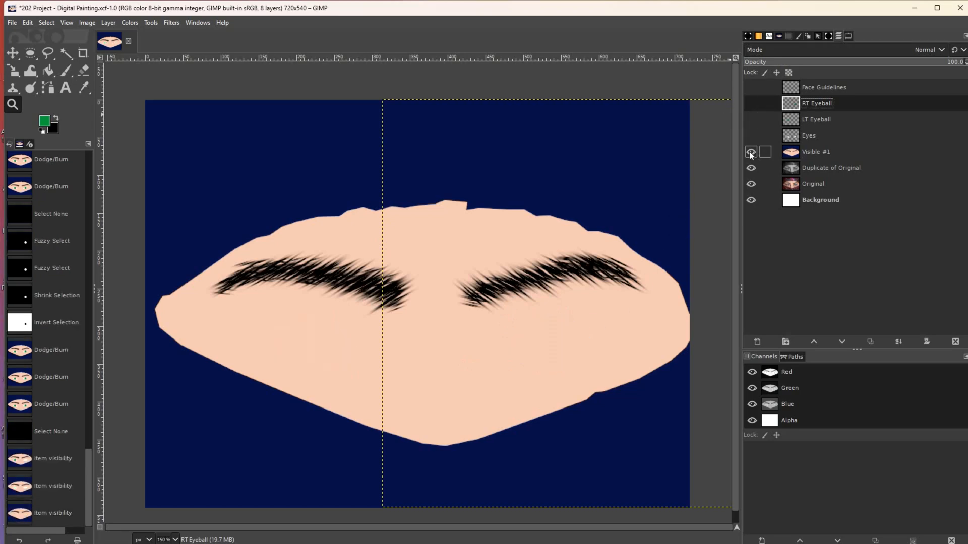
left_click(751, 151)
left_click(751, 168)
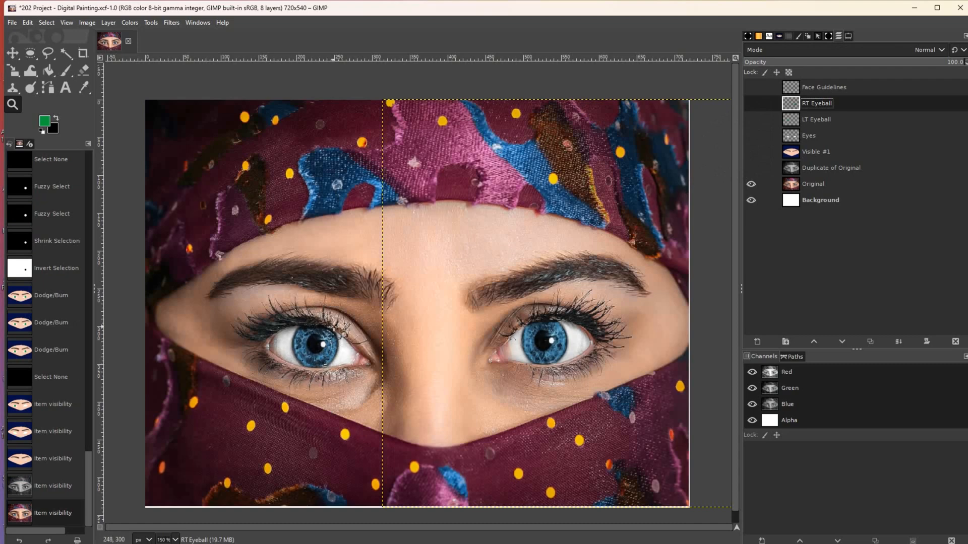
- Re-show all the painted layers with Face Guidelines left hidden, then close in on the left eye
left_click(766, 168)
left_click(750, 151)
left_click(751, 167)
left_click(750, 135)
left_click(750, 119)
left_click(751, 103)
left_click(751, 87)
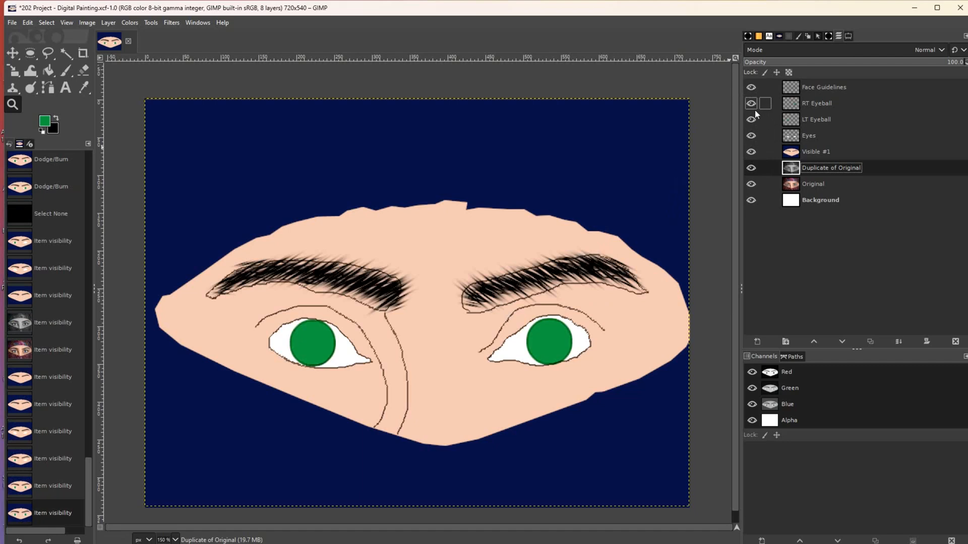
left_click(753, 91)
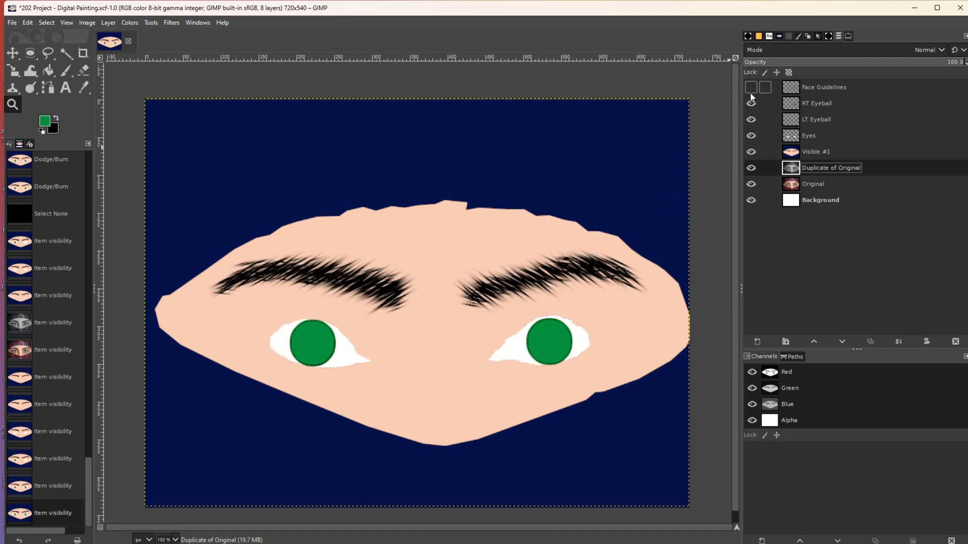
left_click(292, 268)
left_click(280, 265)
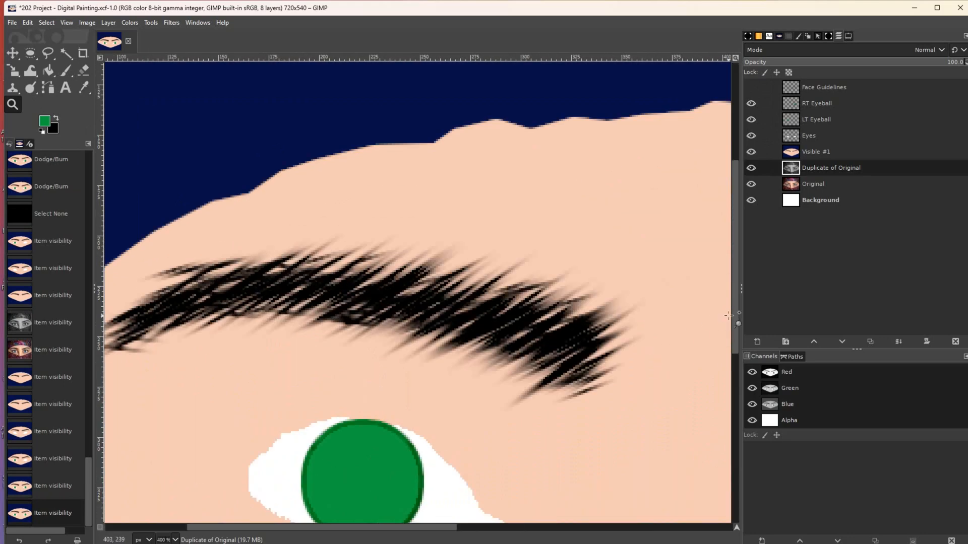
- Choose the Cell 02 brush at a smaller size and repaint the left iris solid green
left_click_drag(733, 318, 743, 406)
left_click(570, 417)
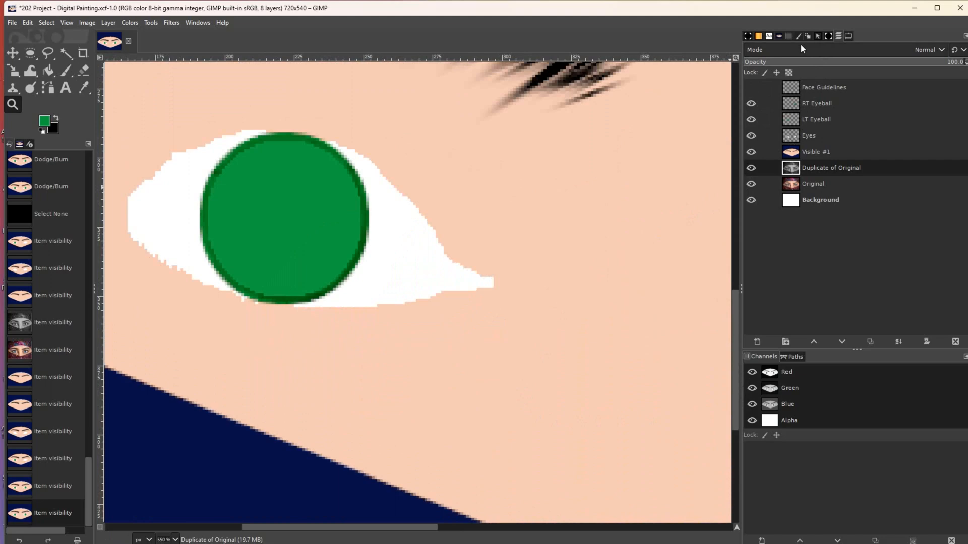
left_click(828, 36)
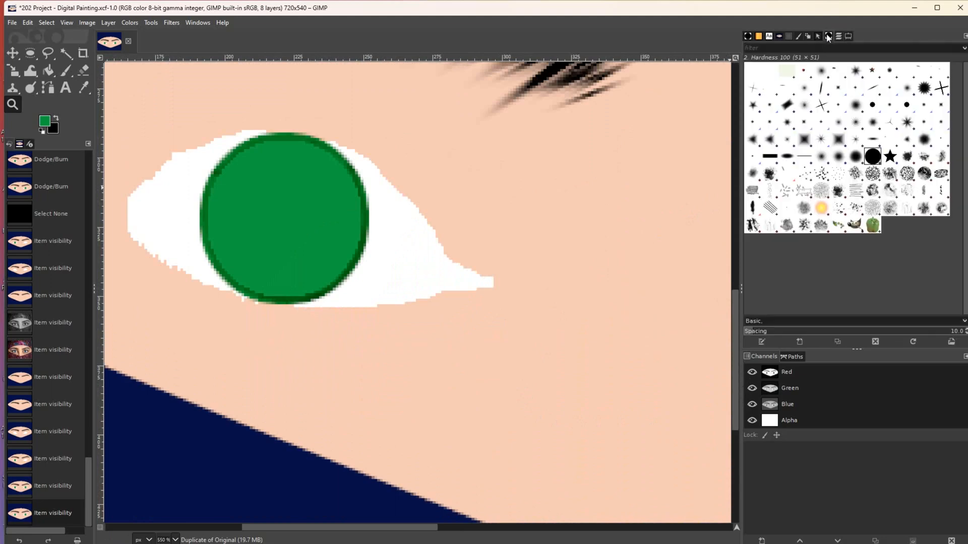
left_click(873, 174)
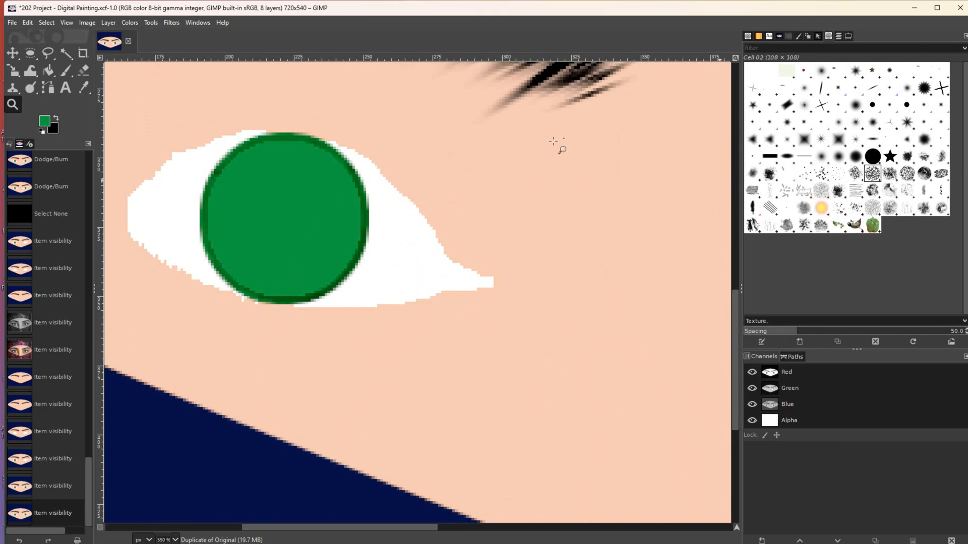
key("p")
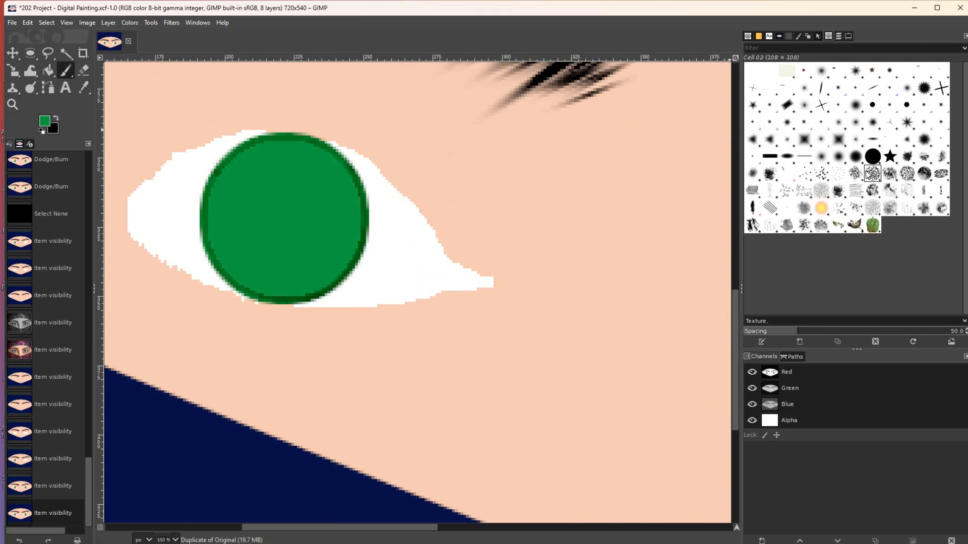
key("bracketleft")
key("bracketleft")
key("bracketleft")
key("bracketleft")
key("bracketleft")
key("bracketleft")
key("bracketleft")
key("bracketleft")
key("bracketleft")
key("bracketleft")
key("bracketleft")
key("bracketleft")
key("bracketleft")
key("bracketleft")
key("bracketleft")
key("bracketleft")
key("bracketleft")
key("bracketleft")
key("bracketleft")
key("bracketleft")
key("bracketleft")
key("bracketleft")
key("bracketleft")
key("bracketleft")
key("bracketleft")
key("bracketleft")
key("bracketleft")
key("bracketleft")
key("bracketleft")
key("bracketleft")
key("bracketleft")
key("bracketleft")
key("bracketleft")
key("bracketleft")
key("bracketleft")
key("bracketleft")
key("bracketleft")
key("bracketleft")
key("bracketleft")
key("bracketleft")
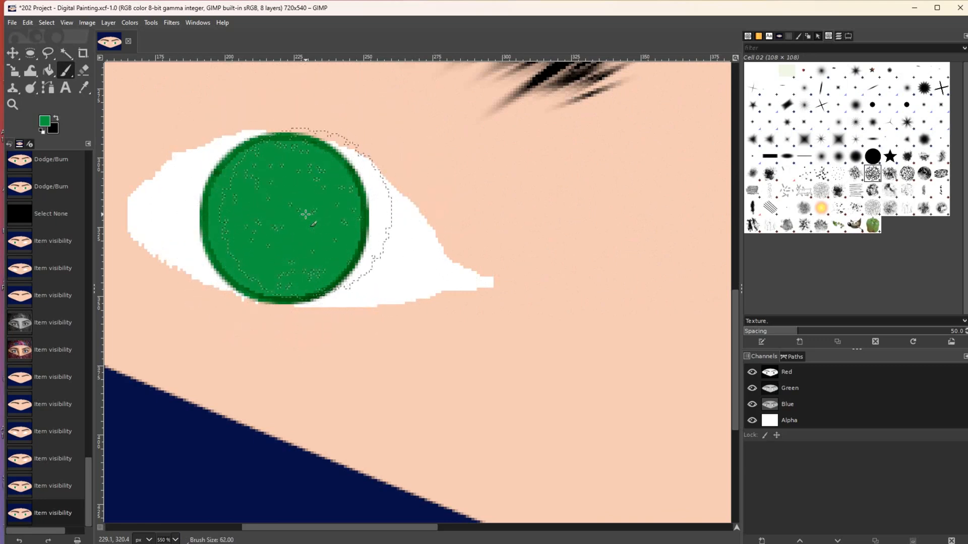
left_click(286, 216)
left_click(285, 216)
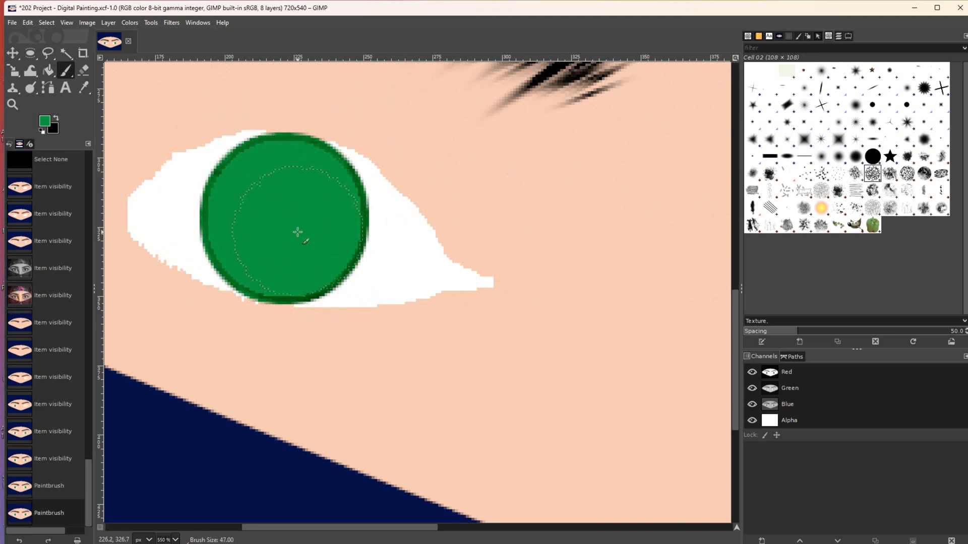
- Set the foreground colour to bright orange f2b23c
left_click(50, 123)
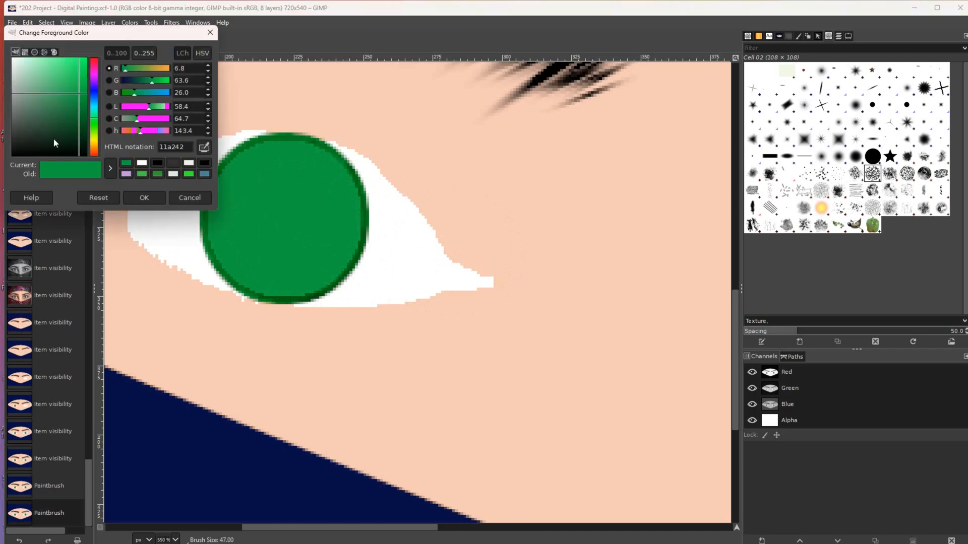
left_click(93, 151)
left_click_drag(93, 147, 93, 144)
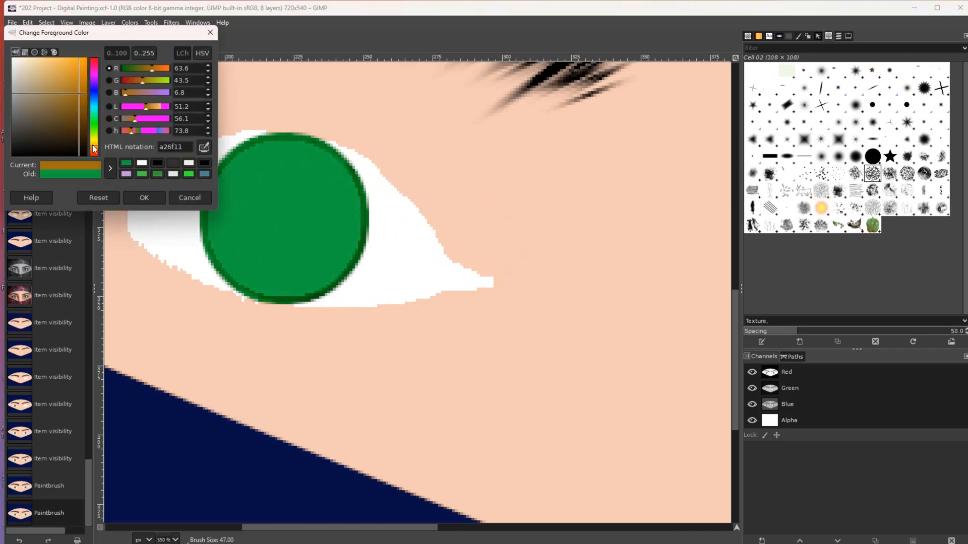
left_click(70, 70)
left_click(68, 62)
left_click(137, 196)
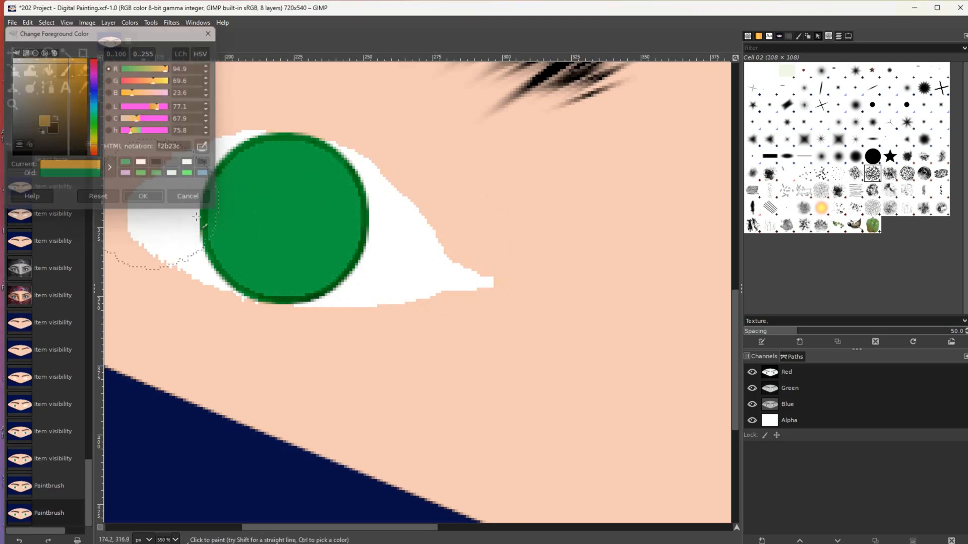
left_click(274, 226)
left_click(313, 226)
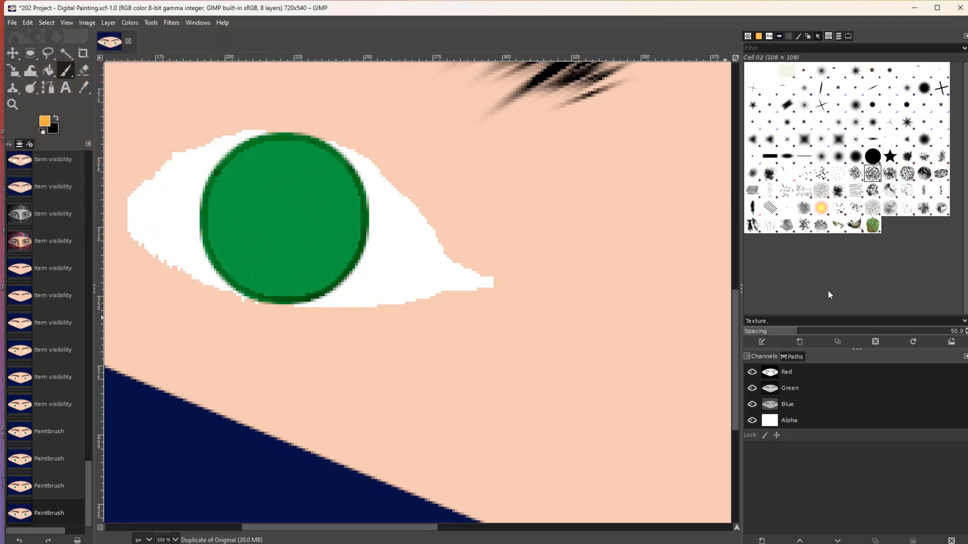
- On the LT Eyeball layer, test orange dabs in the iris and undo them all
left_click(838, 38)
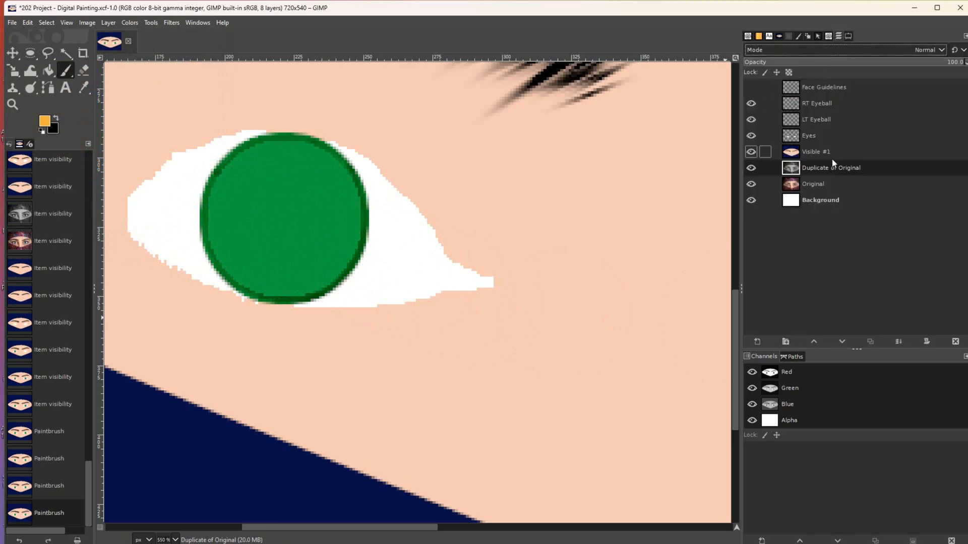
key("ctrl+z")
key("ctrl+z")
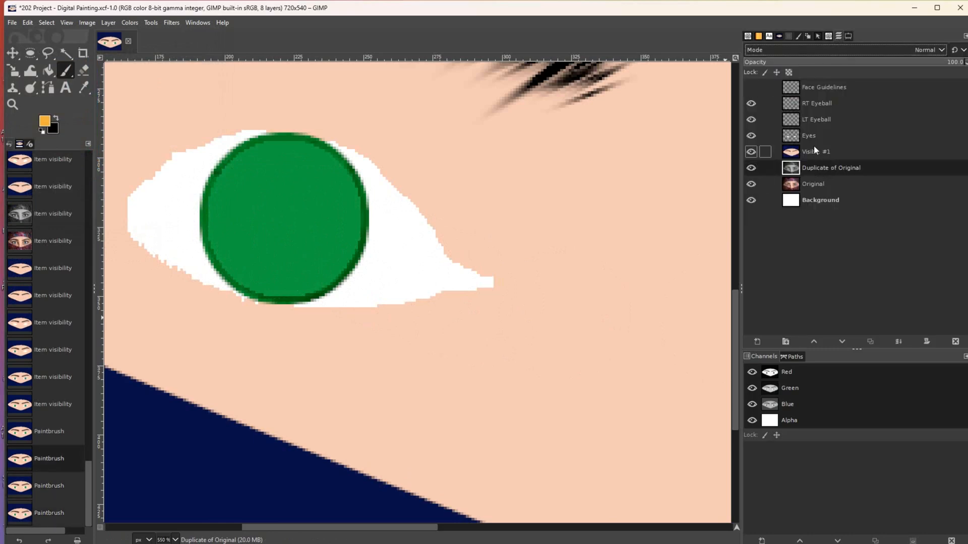
left_click(815, 119)
left_click(282, 225)
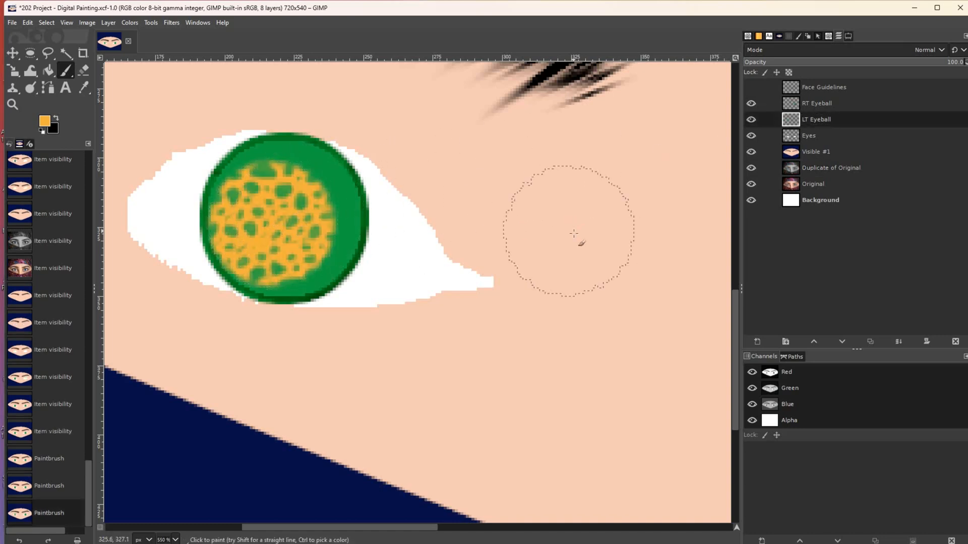
key("ctrl+z")
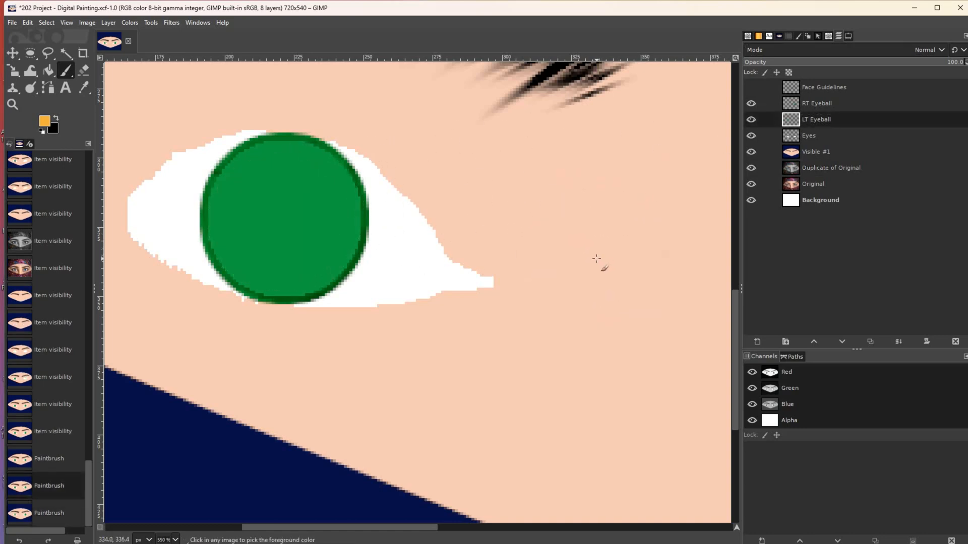
key("bracketleft")
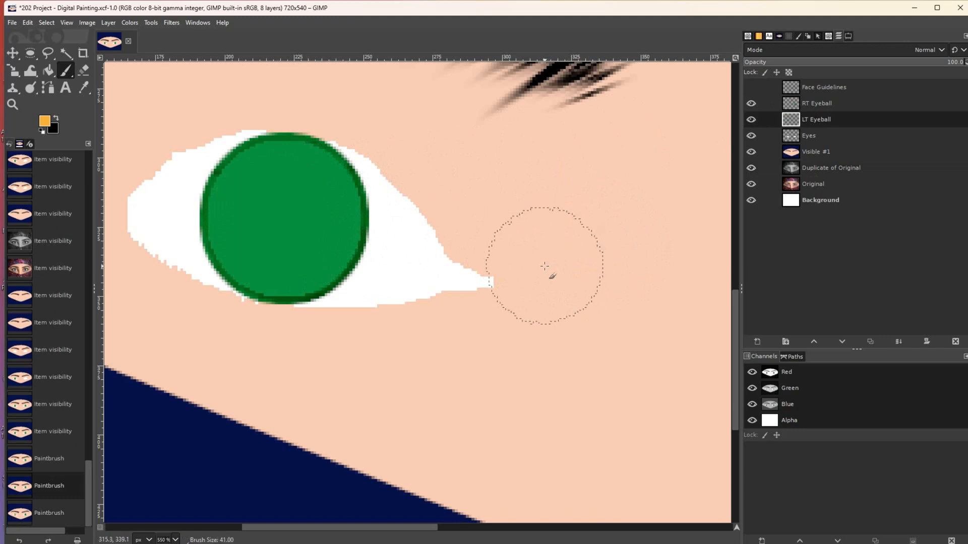
left_click(299, 210)
left_click(277, 199)
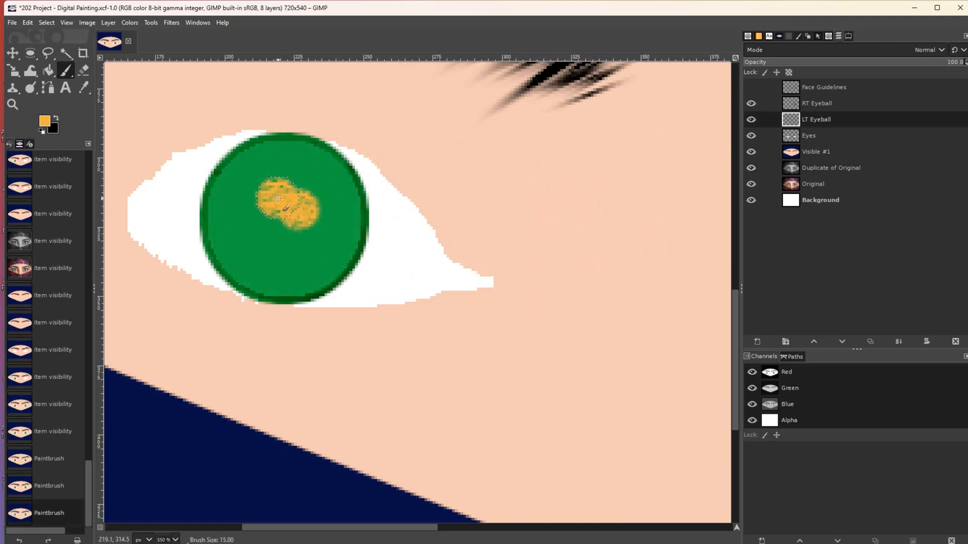
left_click(249, 183)
left_click(236, 193)
left_click(237, 215)
key("ctrl+z")
key("ctrl+z")
key("ctrl+z")
key("ctrl+z")
key("ctrl+z")
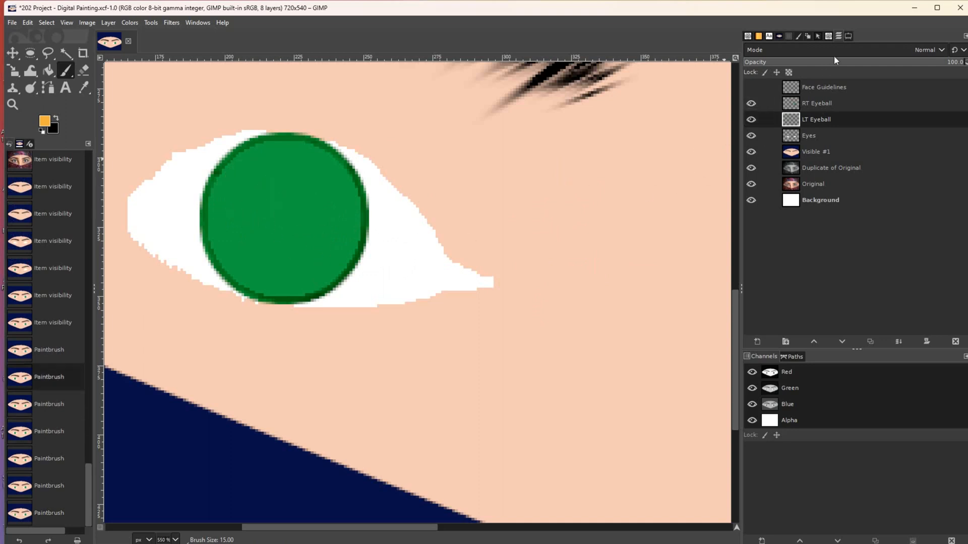
left_click(846, 39)
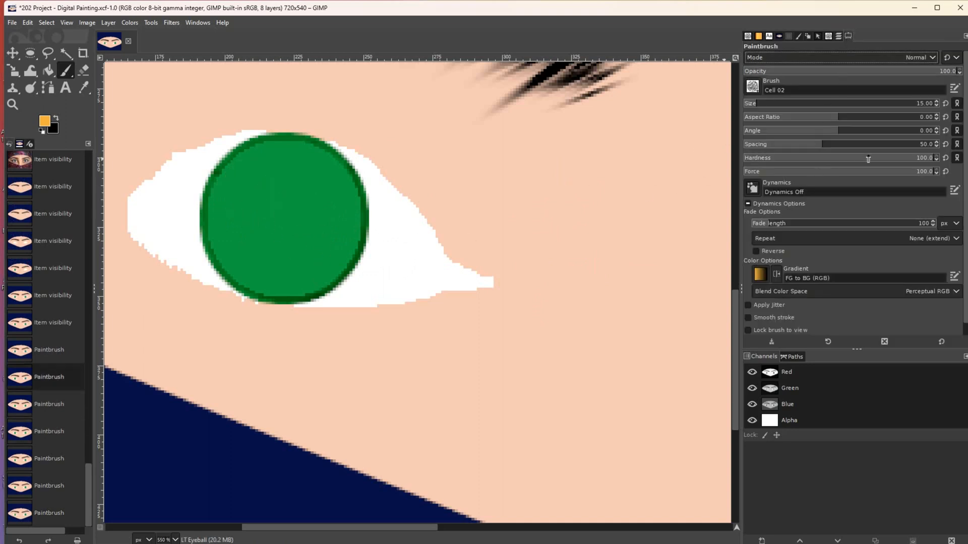
- Lower the brush force to 49 and hardness to 45, undoing each test dab
left_click_drag(918, 173, 836, 171)
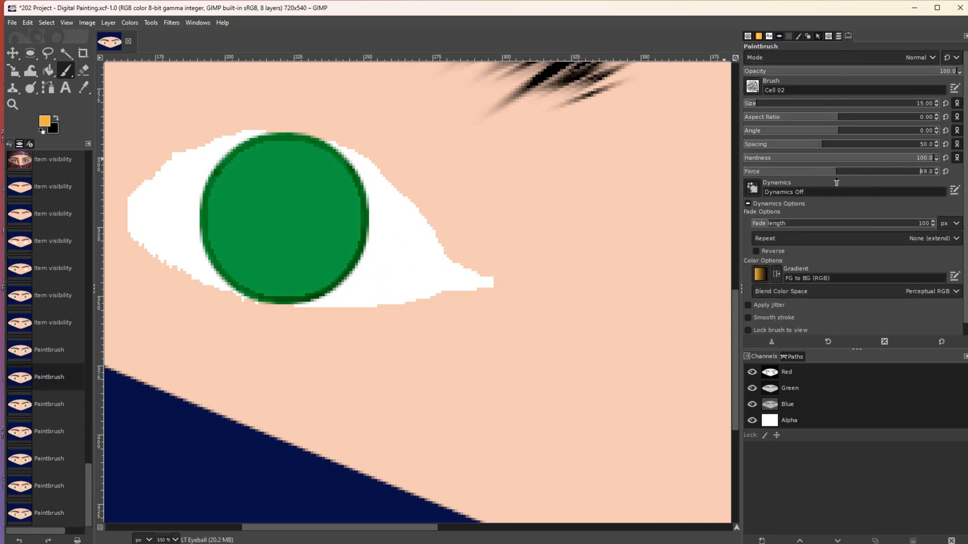
left_click(277, 197)
left_click(290, 222)
key("ctrl+z")
key("ctrl+z")
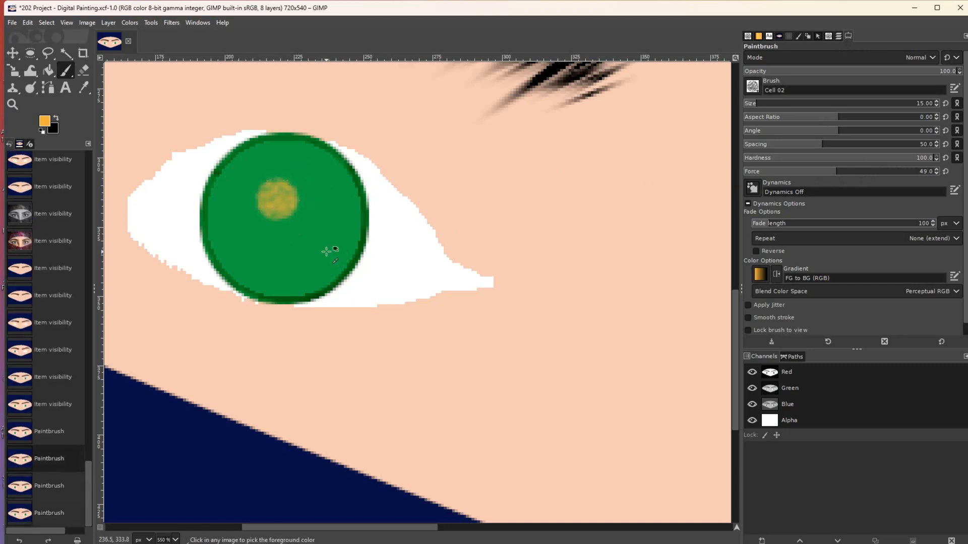
mouse_move(897, 160)
left_mouse_down()
mouse_move(830, 158)
mouse_move(930, 172)
left_mouse_up()
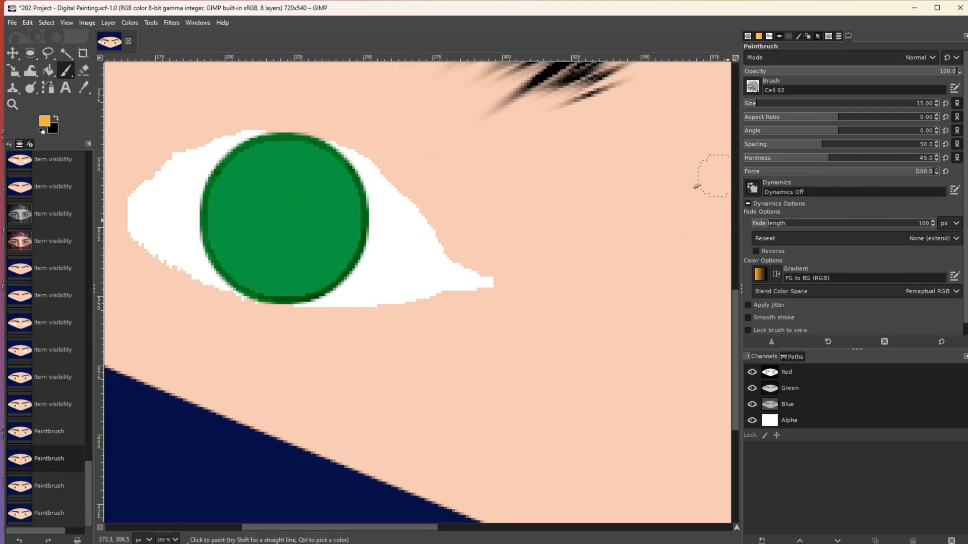
left_click(289, 192)
left_click(288, 223)
key("ctrl+z")
key("ctrl+z")
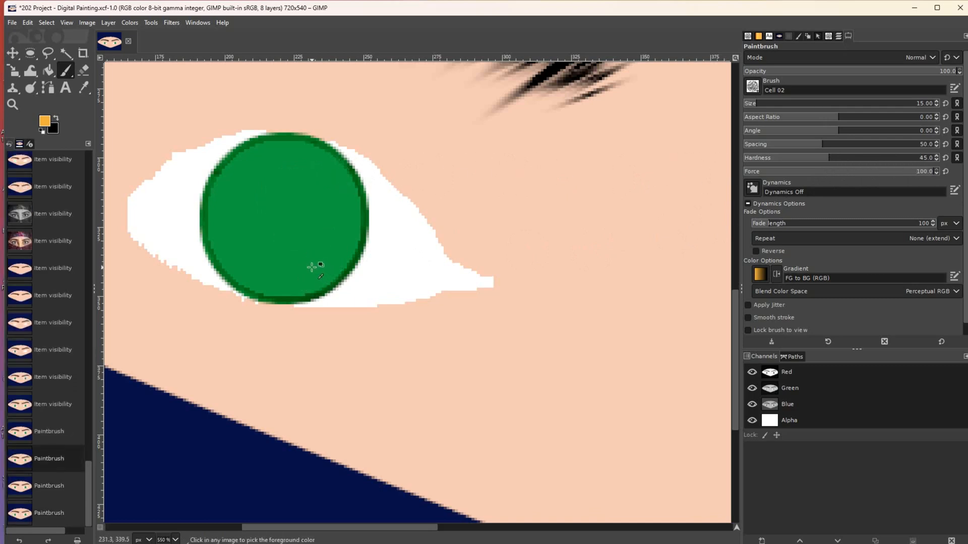
- Give the brush an aspect ratio of -13 and spacing of 118, undoing the test dabs
left_click(779, 117)
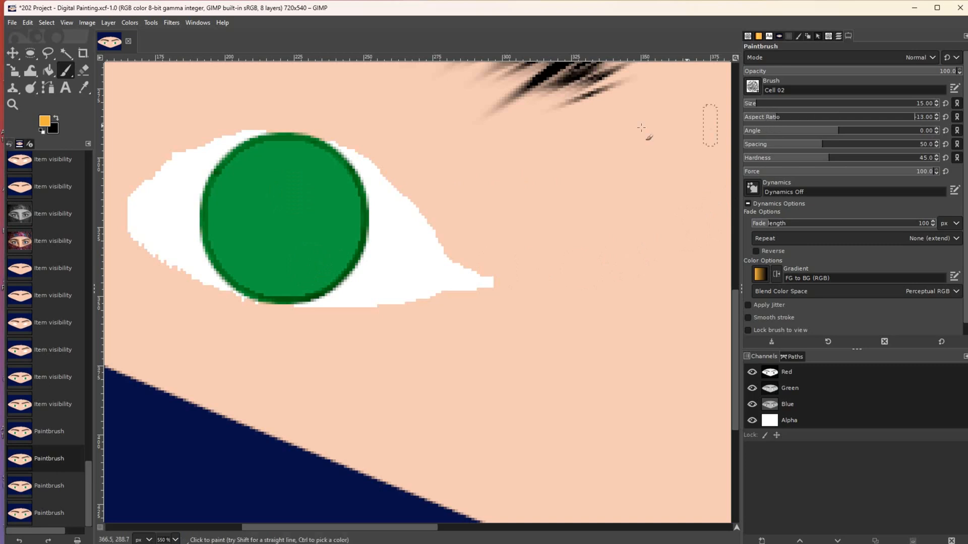
left_click(273, 212)
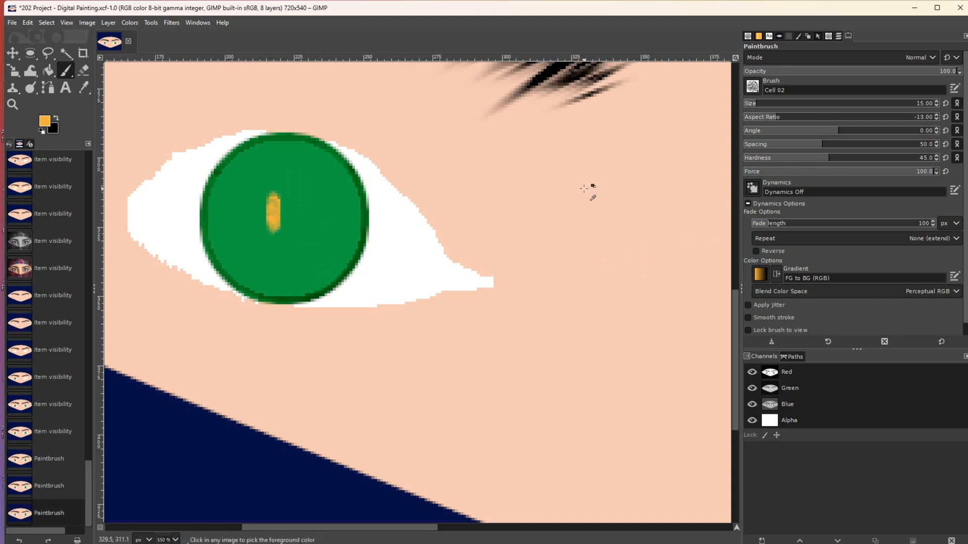
key("ctrl+z")
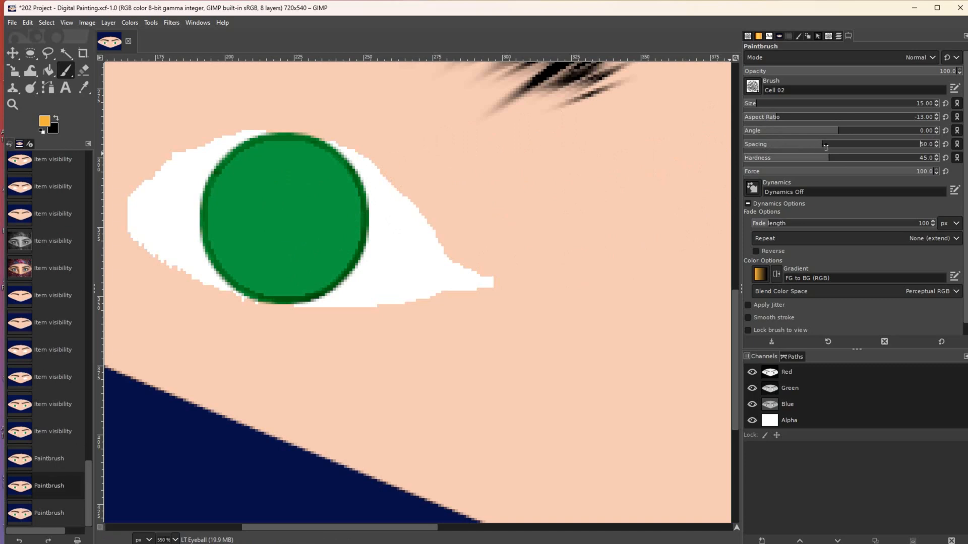
left_click_drag(825, 147, 879, 146)
left_click(301, 204)
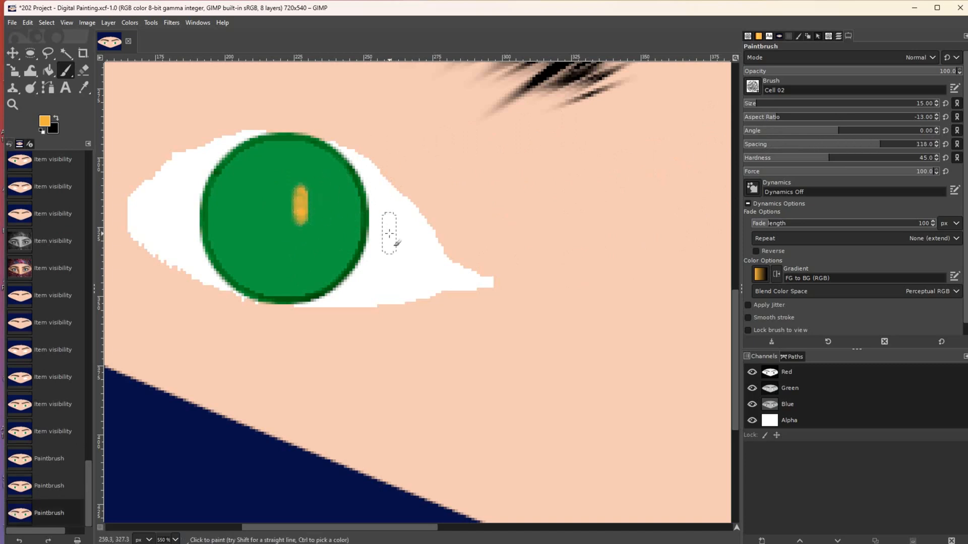
key("ctrl+z")
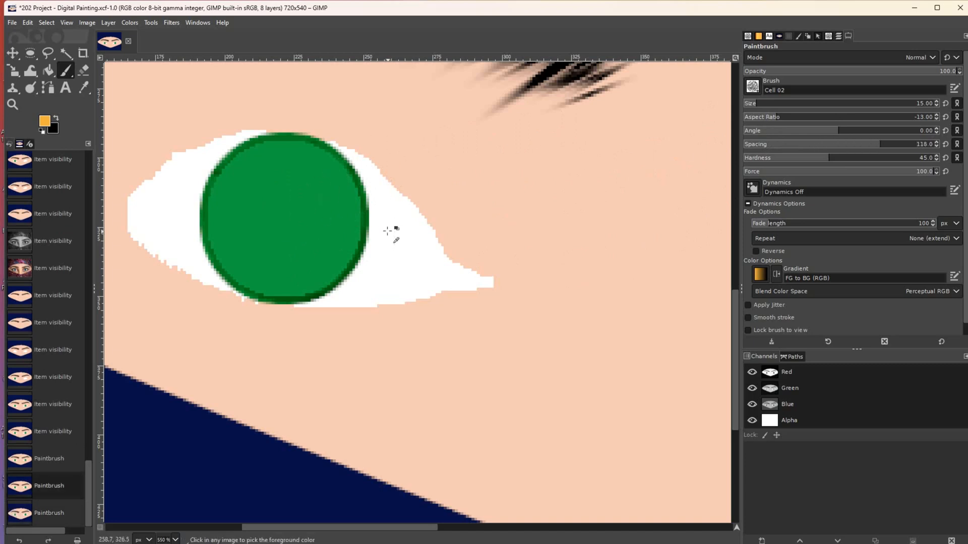
left_click(826, 37)
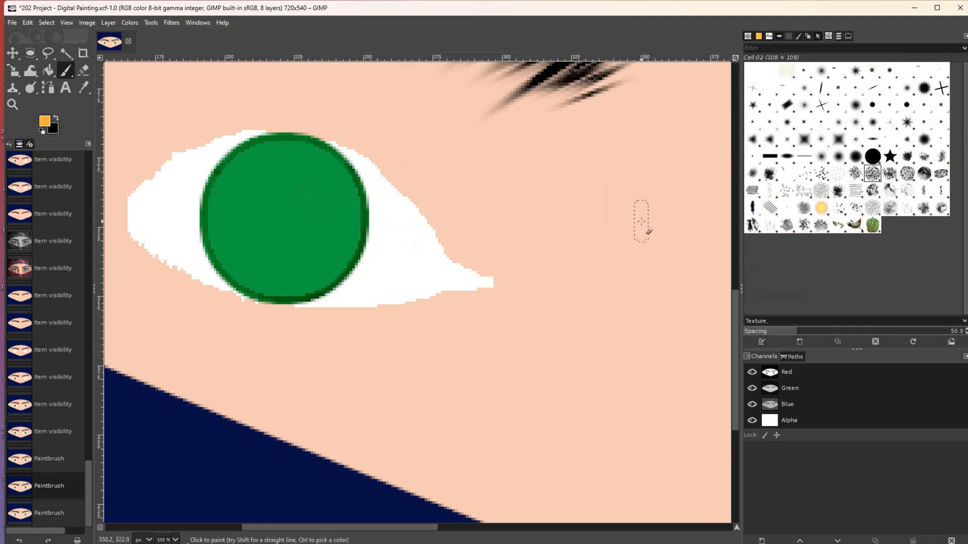
- Try the Chalk 02 brush at size 53 on the iris, then undo the stamp
left_click(906, 173)
left_click(217, 408)
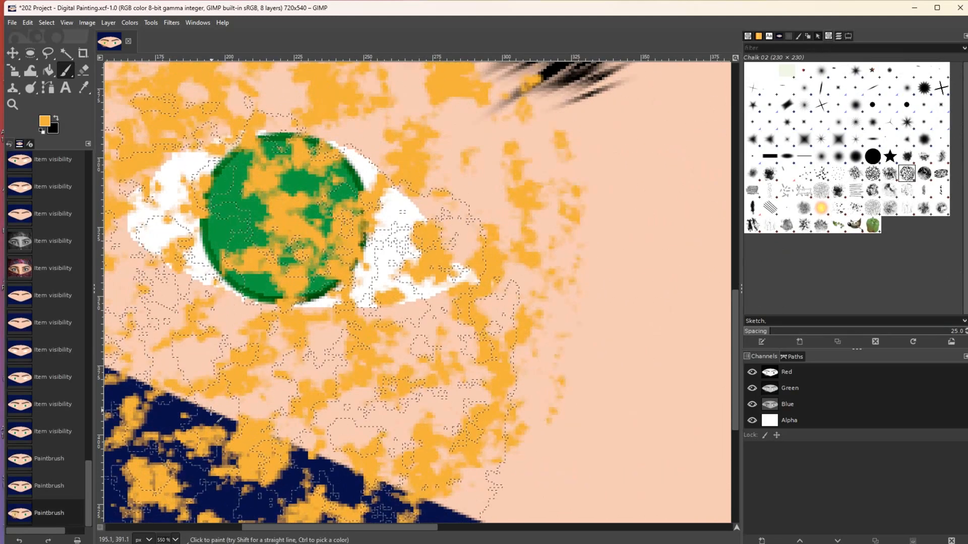
key("ctrl+z")
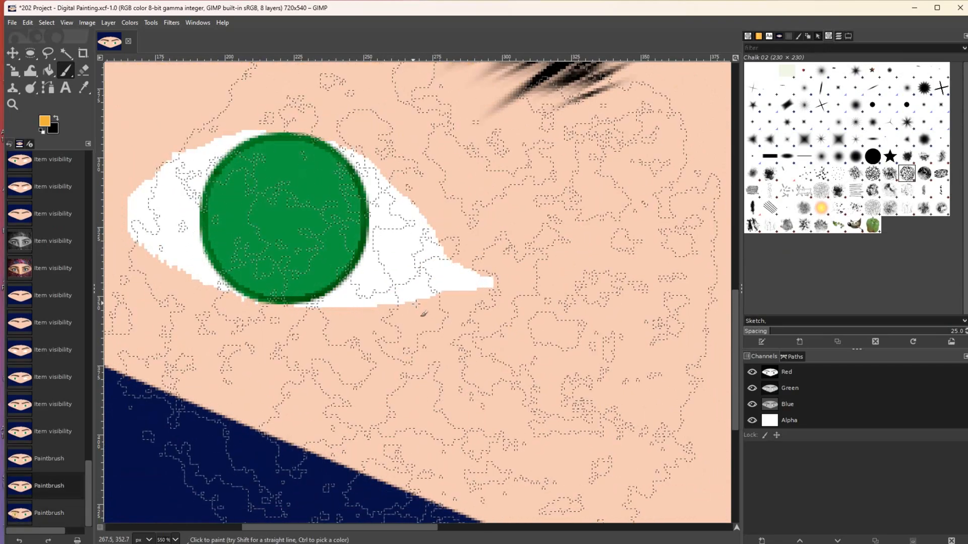
key("bracketleft")
key("bracketleft")
key("bracketleft")
key("bracketleft")
key("bracketleft")
key("bracketleft")
key("bracketleft")
key("bracketleft")
key("bracketleft")
key("bracketleft")
key("bracketleft")
key("bracketleft")
key("bracketleft")
key("bracketleft")
key("bracketleft")
key("bracketleft")
key("bracketleft")
key("bracketleft")
key("bracketleft")
key("bracketleft")
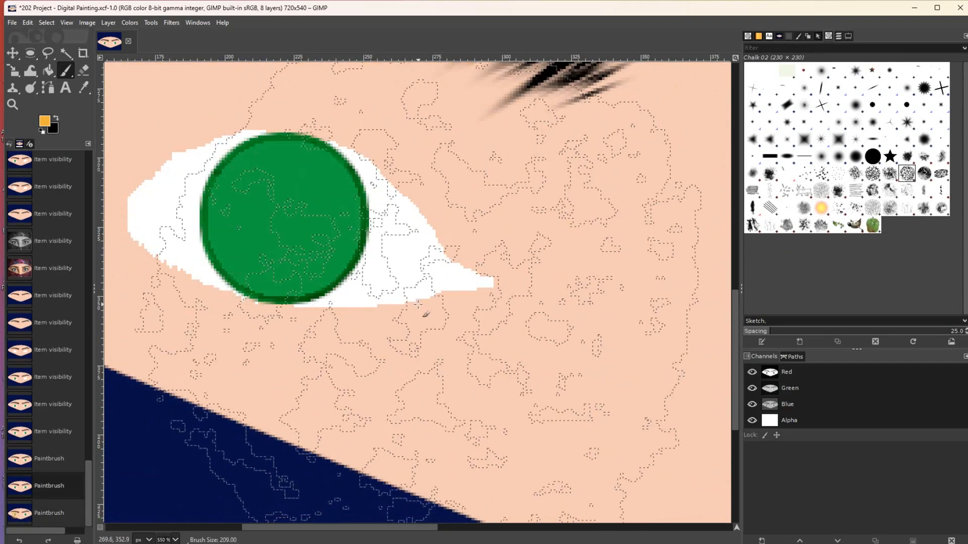
key("bracketleft")
key("bracketleft")
key("bracketleft")
key("bracketleft")
key("bracketleft")
key("bracketleft")
key("bracketleft")
key("bracketleft")
key("bracketleft")
key("bracketleft")
key("bracketleft")
key("bracketleft")
key("bracketleft")
key("bracketleft")
key("bracketleft")
key("bracketleft")
key("bracketleft")
key("bracketleft")
key("bracketleft")
key("bracketleft")
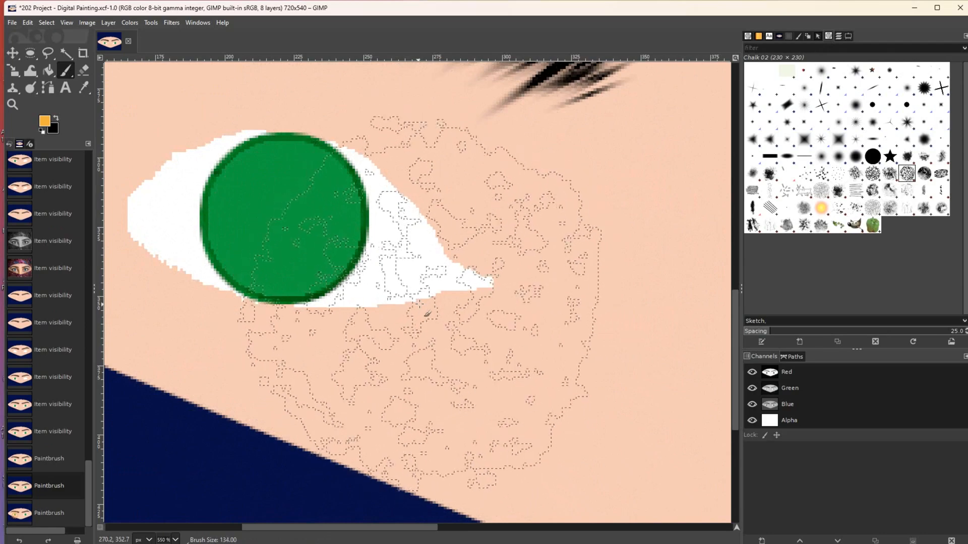
key("bracketleft")
key("bracketleft")
key("bracketleft")
key("bracketleft")
key("bracketleft")
key("bracketleft")
key("bracketleft")
key("bracketleft")
key("bracketleft")
key("bracketleft")
key("bracketleft")
key("bracketleft")
key("bracketleft")
key("bracketleft")
key("bracketleft")
key("bracketleft")
key("bracketleft")
key("bracketleft")
key("bracketleft")
key("bracketleft")
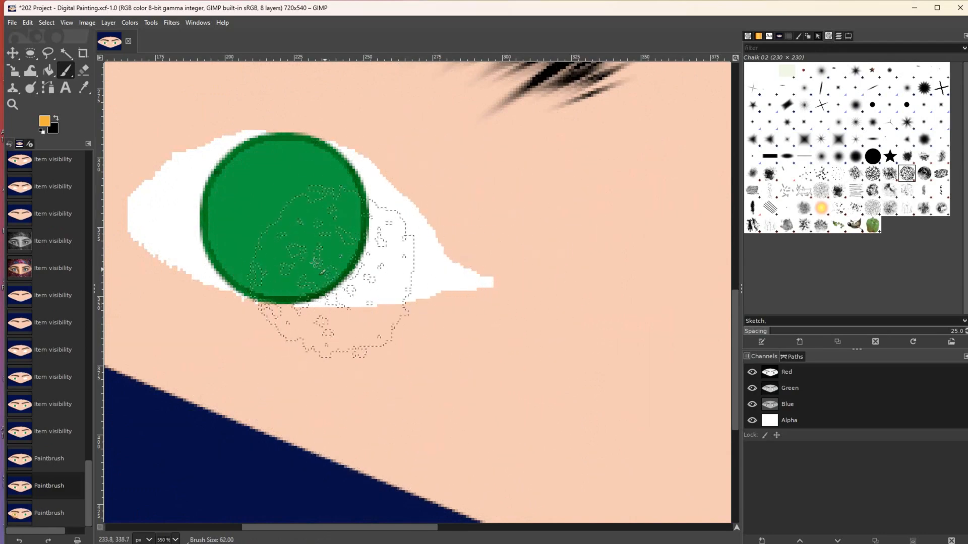
key("bracketright")
key("bracketright")
key("bracketright")
key("bracketright")
key("bracketright")
key("bracketright")
key("bracketright")
key("bracketright")
key("bracketright")
left_click(285, 222)
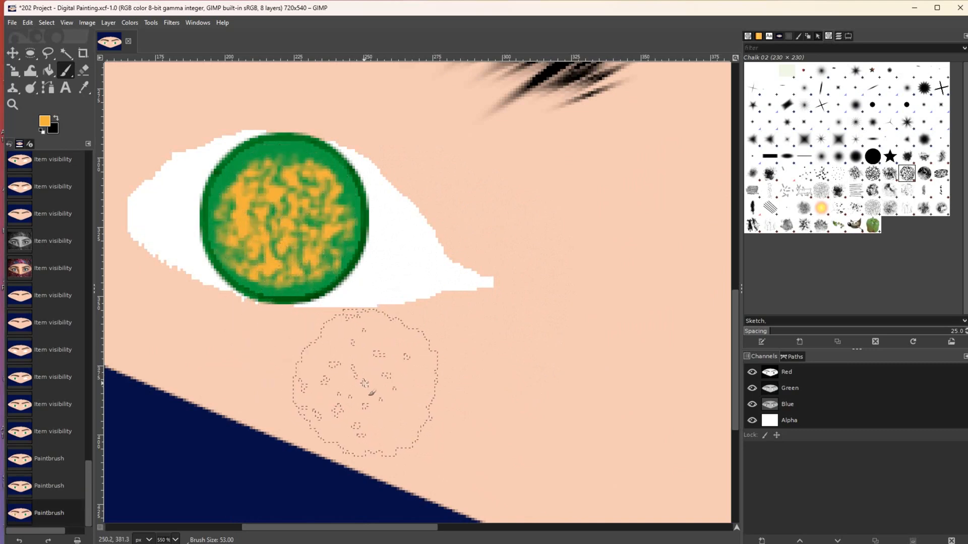
key("ctrl+z")
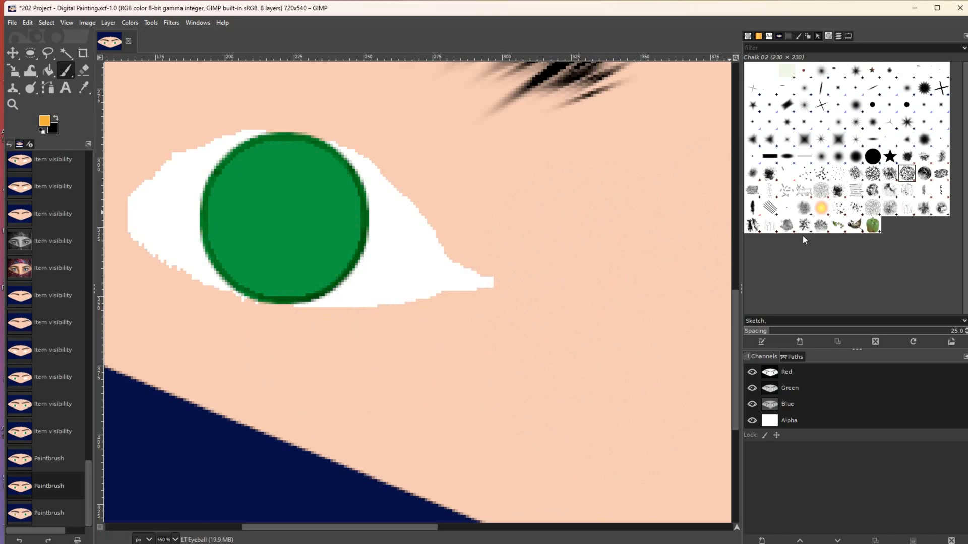
- Select the Vegetation 02 brush and undo its trial stamp on the eye
left_click(820, 225)
left_click(278, 276)
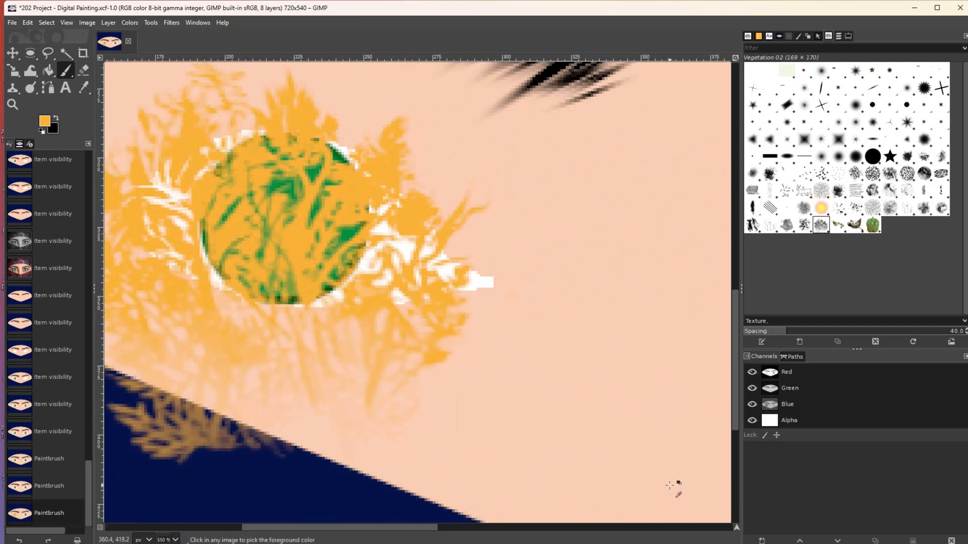
key("ctrl+z")
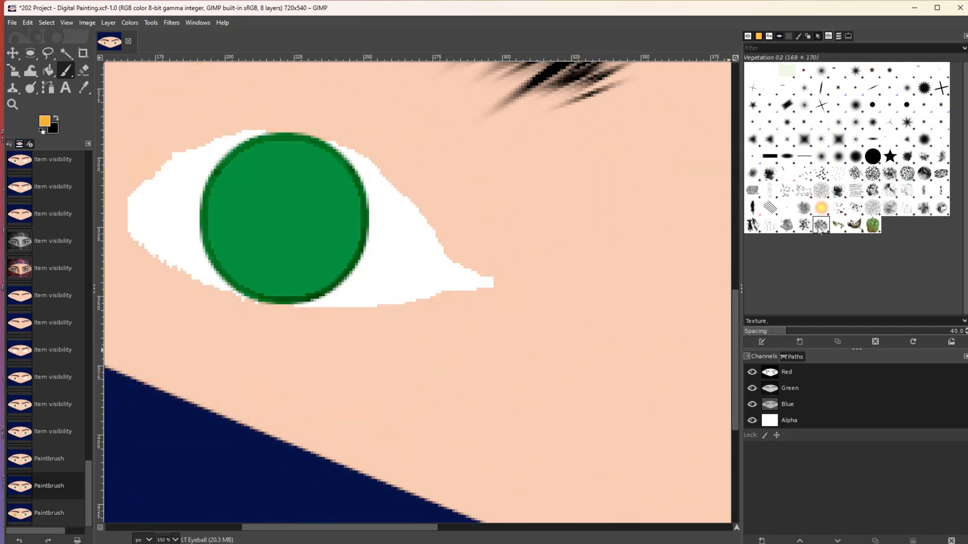
left_click(803, 207)
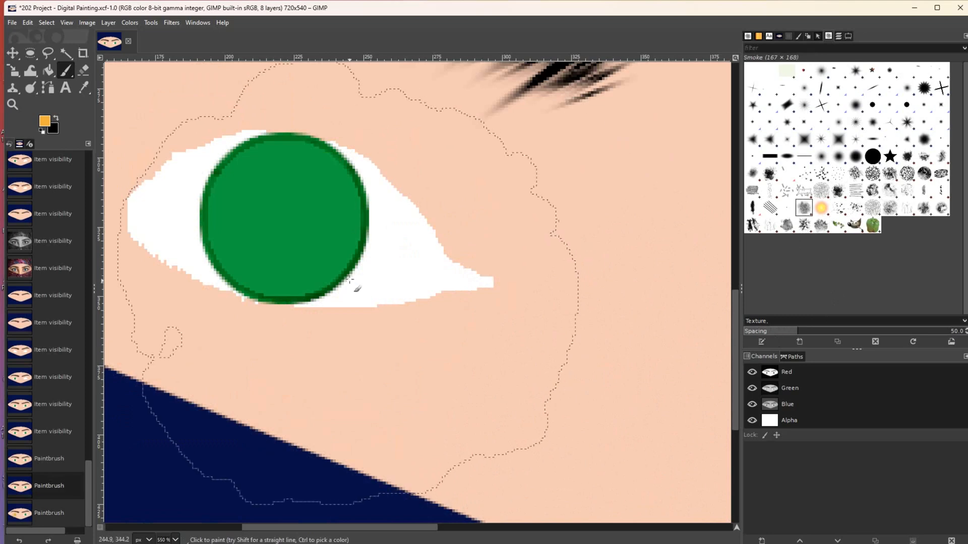
left_click(387, 252)
key("ctrl+z")
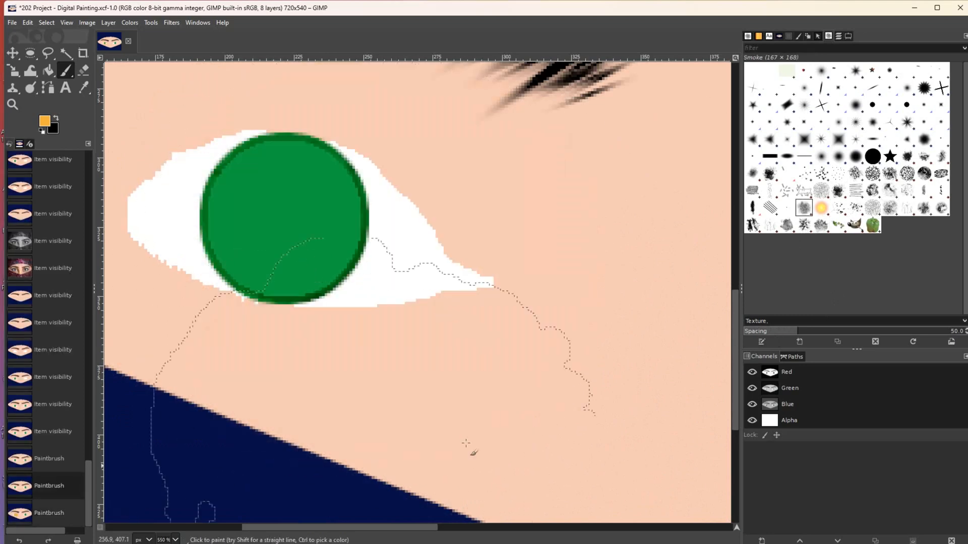
left_click(873, 174)
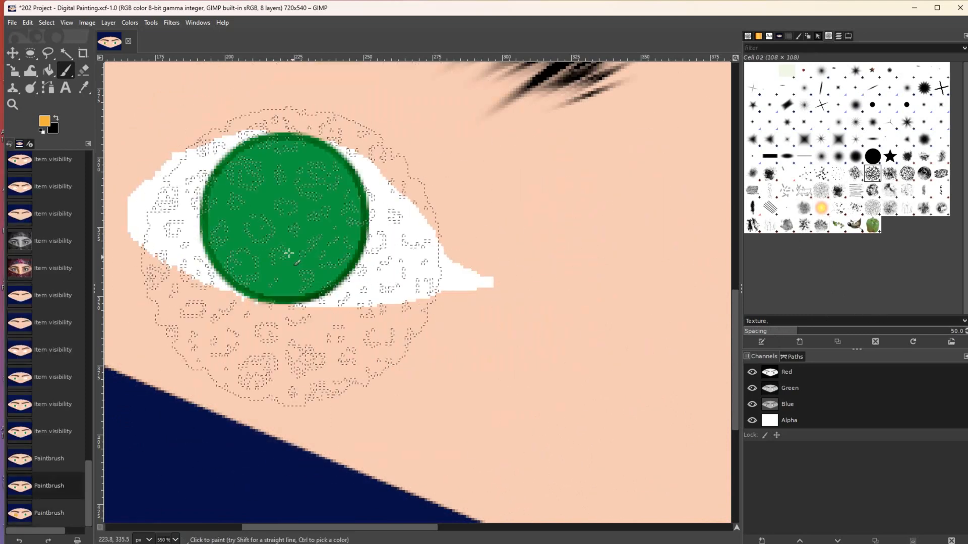
left_click(292, 252)
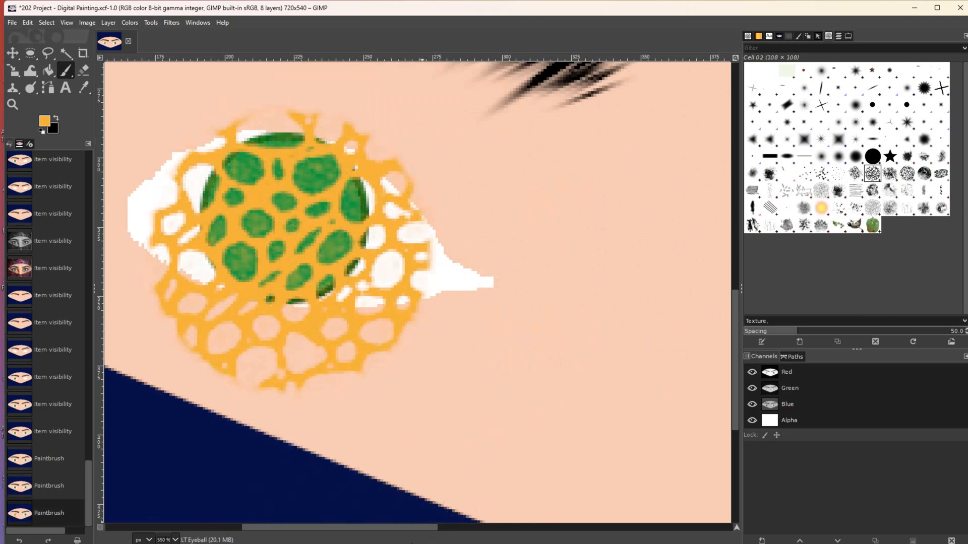
key("ctrl+z")
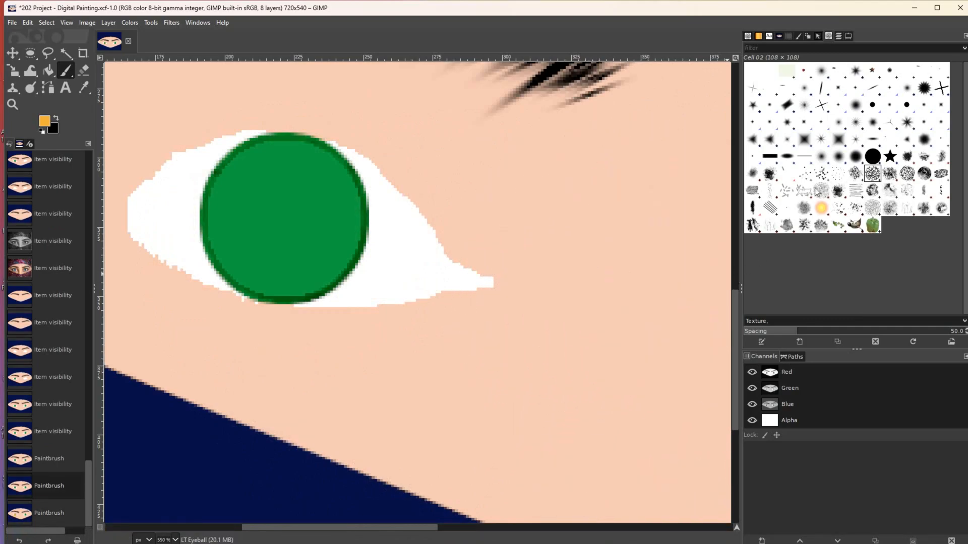
left_click(817, 192)
left_click(281, 224)
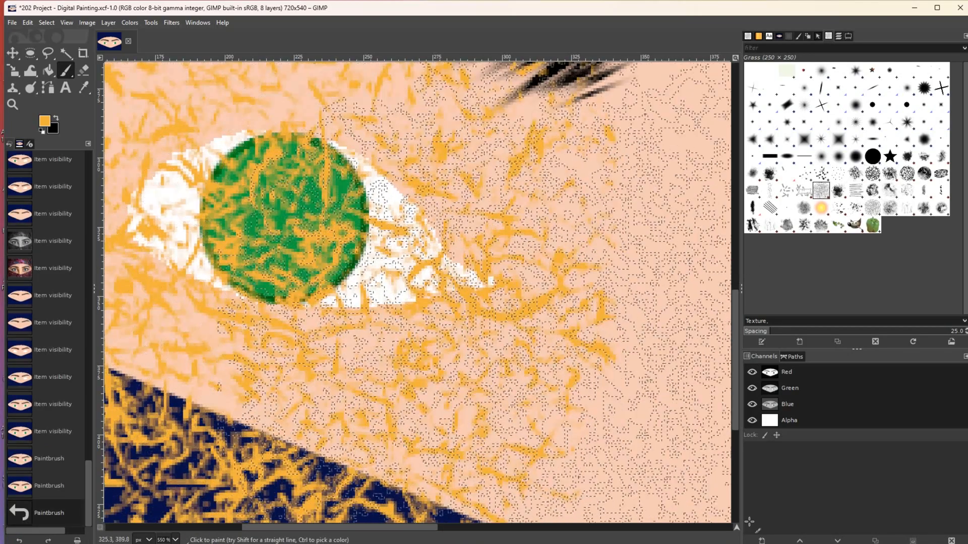
key("ctrl+z")
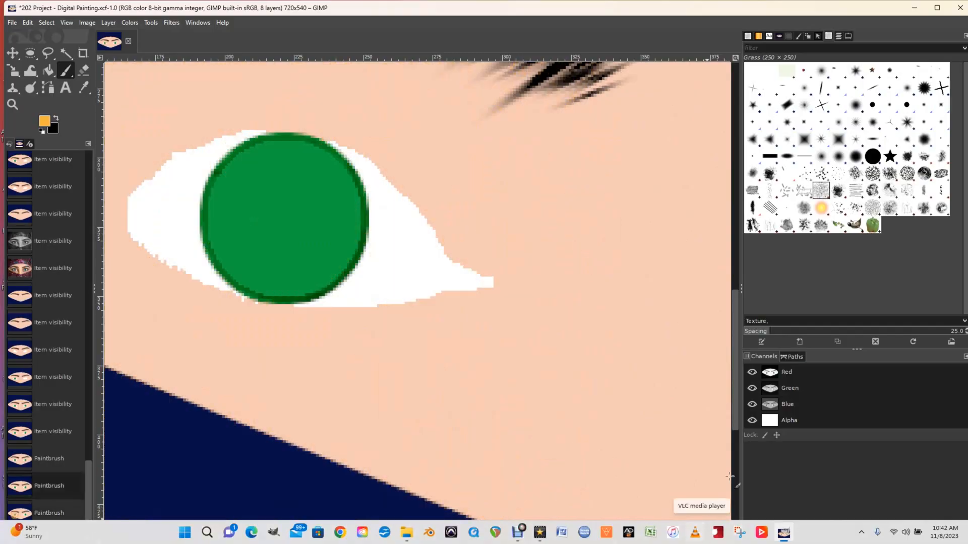
key("bracketleft")
key("bracketleft")
key("bracketleft")
key("bracketleft")
key("bracketleft")
key("bracketleft")
key("bracketleft")
key("bracketleft")
key("bracketleft")
key("bracketleft")
key("bracketleft")
key("bracketleft")
key("bracketleft")
key("bracketleft")
key("bracketleft")
key("bracketleft")
key("bracketleft")
key("bracketleft")
key("bracketleft")
key("bracketleft")
key("bracketleft")
key("bracketleft")
key("bracketleft")
key("bracketleft")
key("bracketleft")
key("bracketleft")
key("bracketleft")
key("bracketleft")
key("bracketleft")
key("bracketleft")
key("bracketleft")
key("bracketleft")
key("bracketleft")
key("bracketleft")
key("bracketleft")
key("bracketleft")
key("bracketleft")
key("bracketleft")
key("bracketleft")
key("bracketleft")
key("bracketleft")
key("bracketleft")
key("bracketleft")
key("bracketleft")
key("bracketleft")
key("bracketleft")
key("bracketleft")
key("bracketleft")
key("bracketleft")
key("bracketleft")
key("bracketleft")
key("bracketleft")
key("bracketleft")
key("bracketleft")
key("bracketleft")
key("bracketleft")
key("bracketleft")
key("bracketleft")
key("bracketleft")
key("bracketleft")
key("bracketleft")
key("bracketleft")
key("bracketleft")
key("bracketleft")
key("bracketleft")
key("bracketleft")
key("bracketleft")
key("bracketleft")
key("bracketleft")
left_click(286, 218)
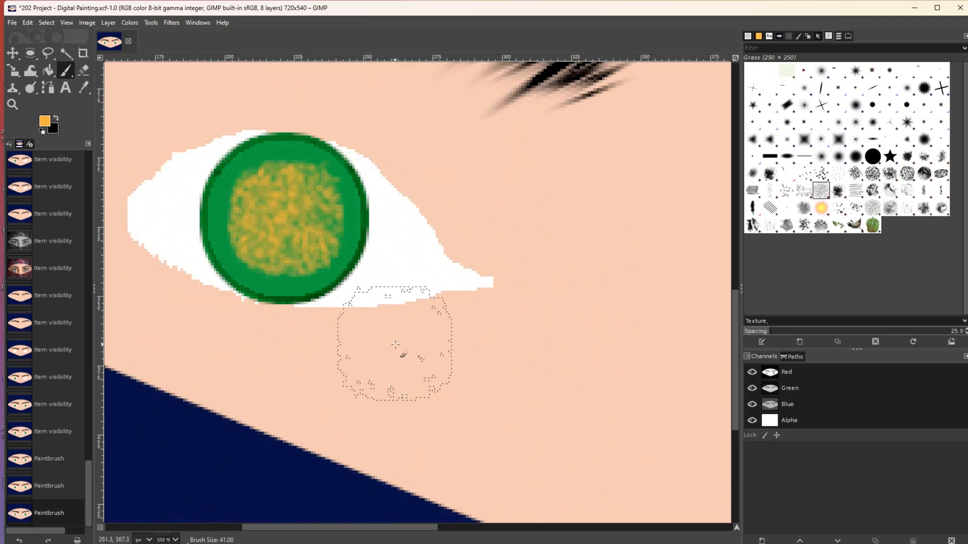
key("ctrl+z")
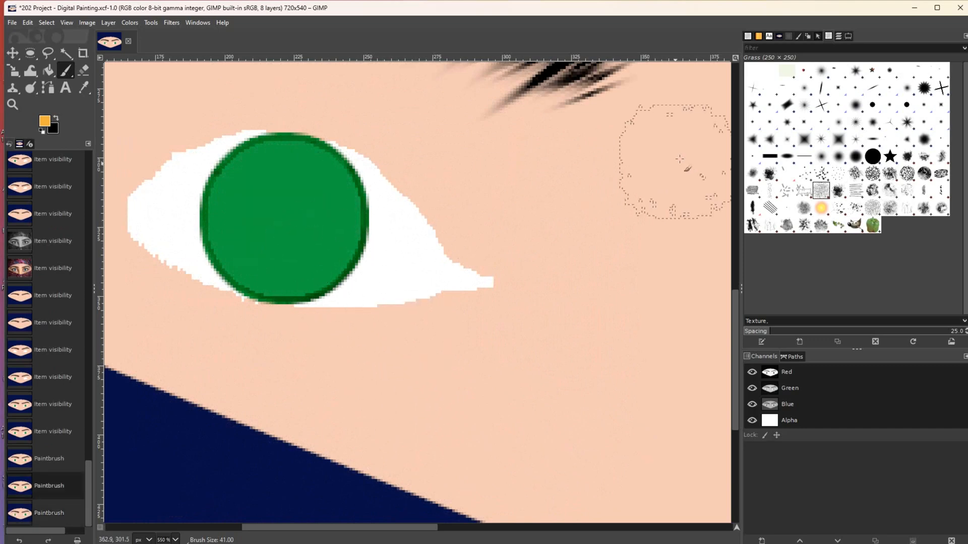
- Lower the brush force to 12 and paint light grass texture over the left iris
left_click(847, 36)
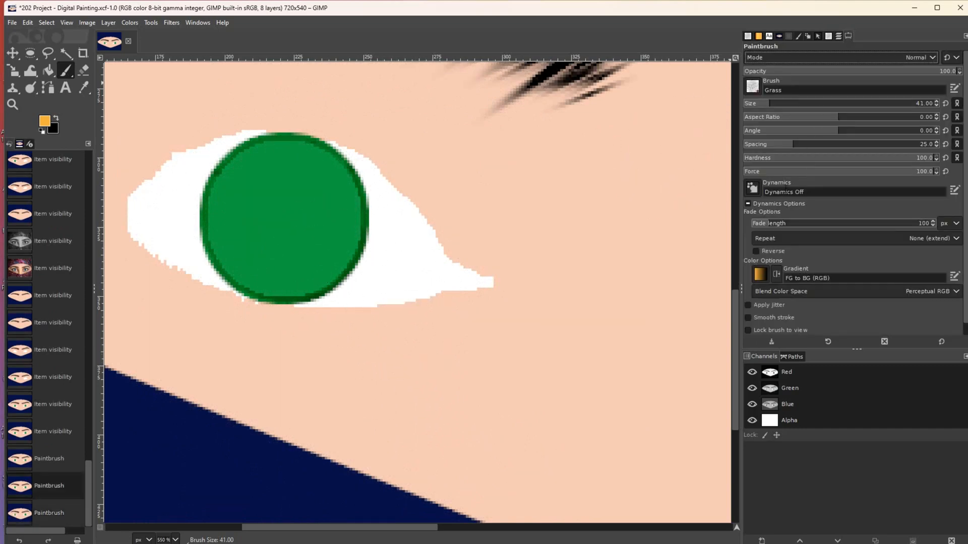
left_click(767, 172)
left_click(286, 221)
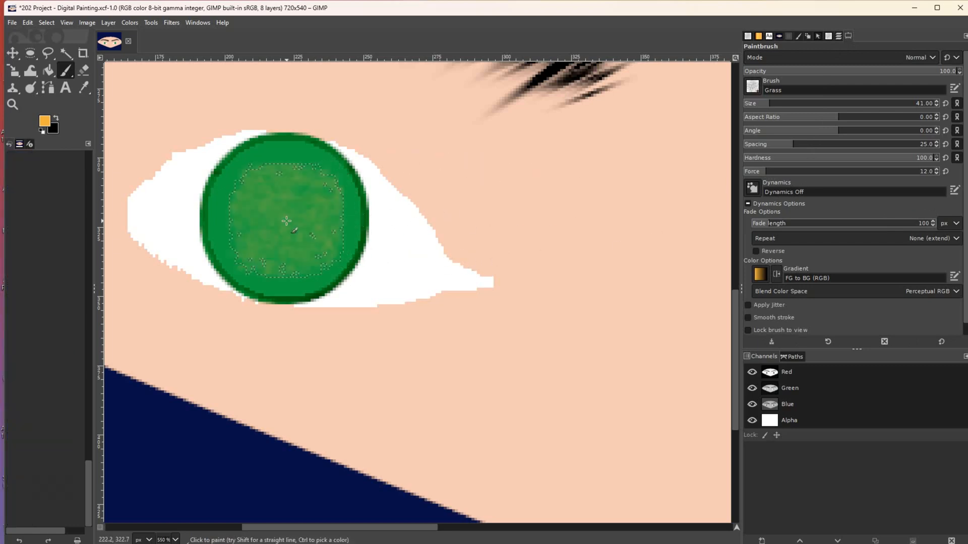
key("ctrl+z")
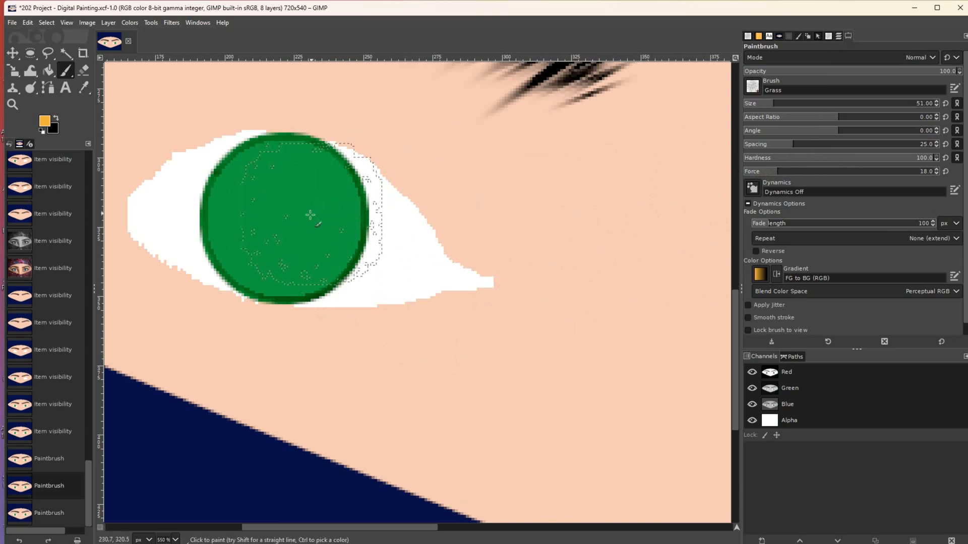
left_click(286, 222)
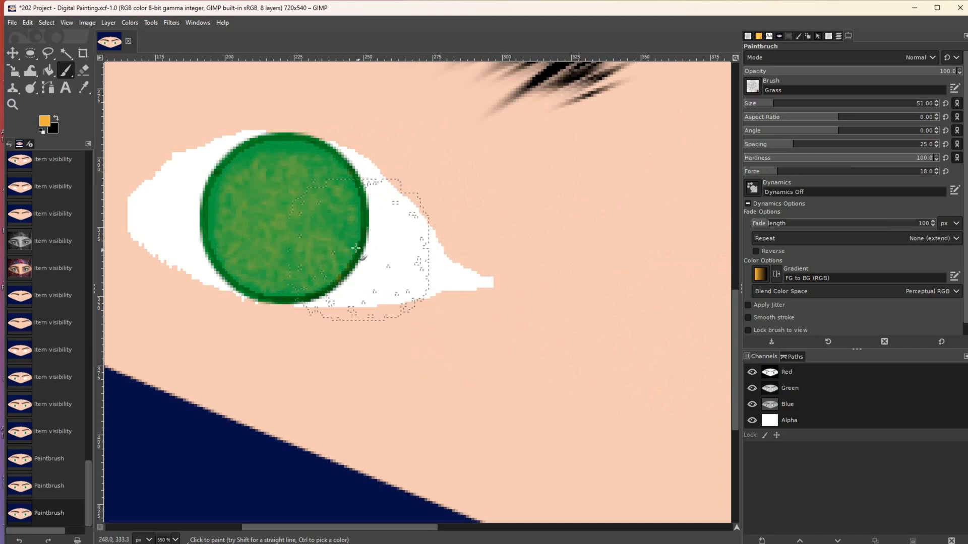
left_click(303, 226)
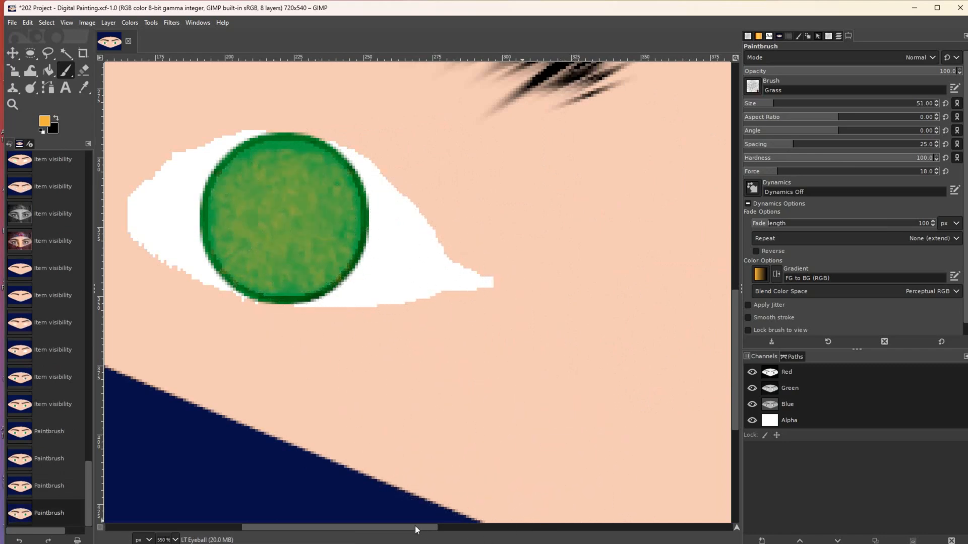
- On the RT Eyeball layer, dab grass texture onto the right iris
left_click(12, 104)
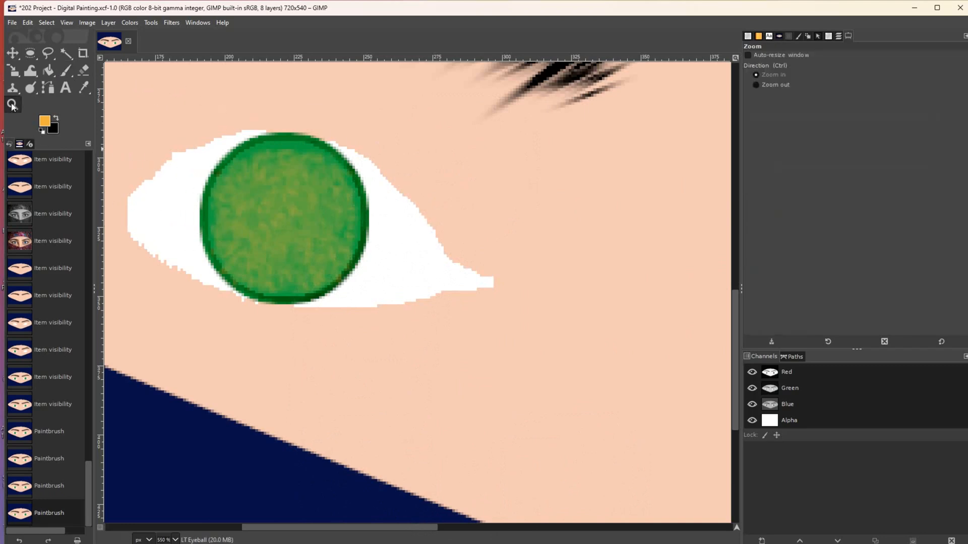
left_click(502, 331)
left_click(501, 331)
left_click(501, 331)
left_click(502, 331)
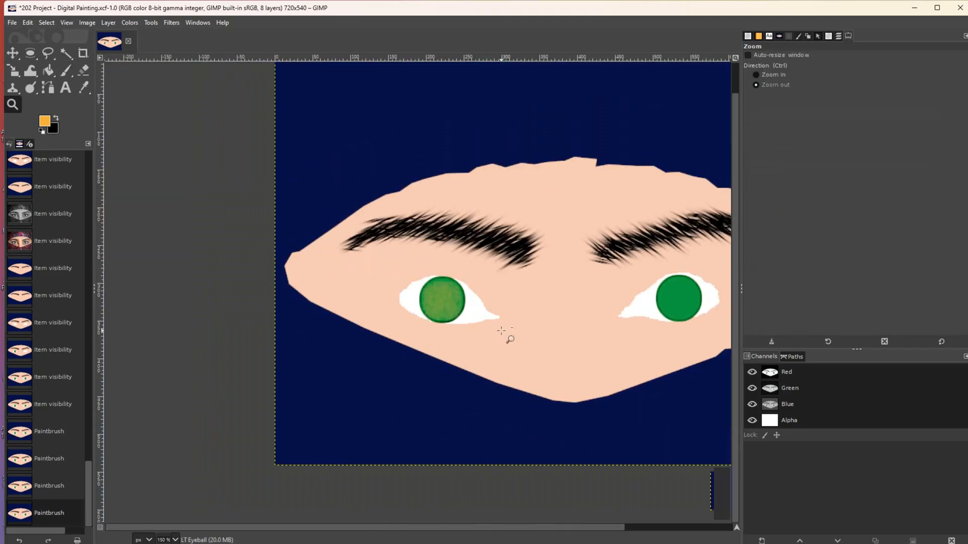
left_click(838, 36)
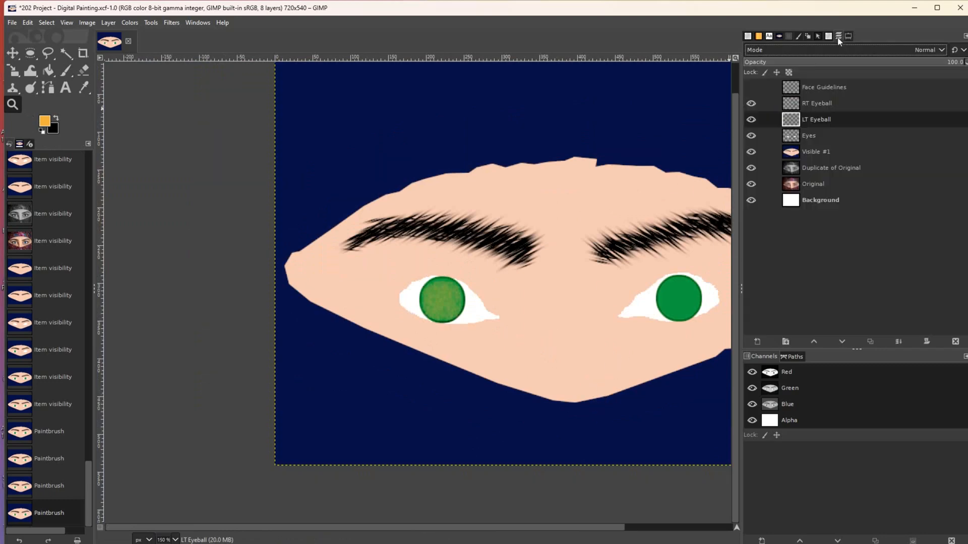
left_click(817, 103)
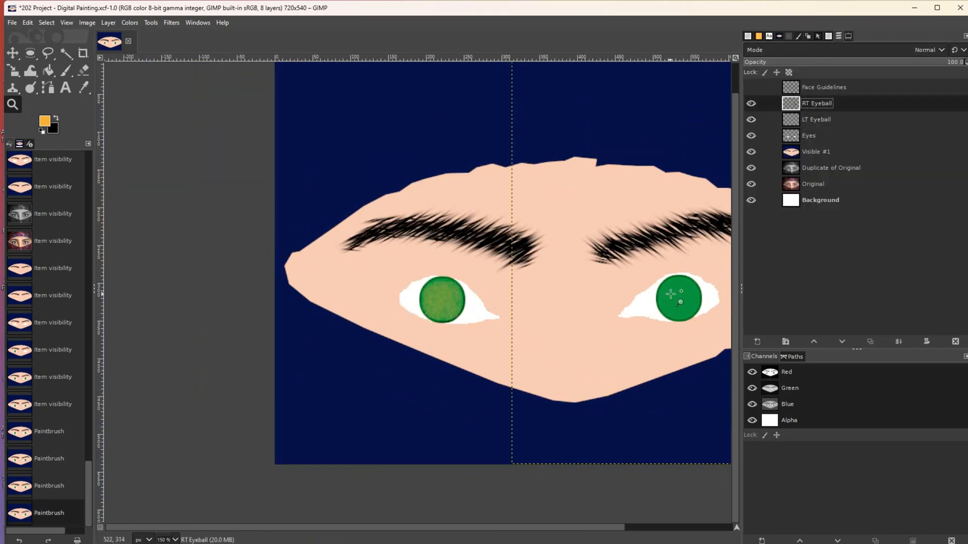
left_click(66, 71)
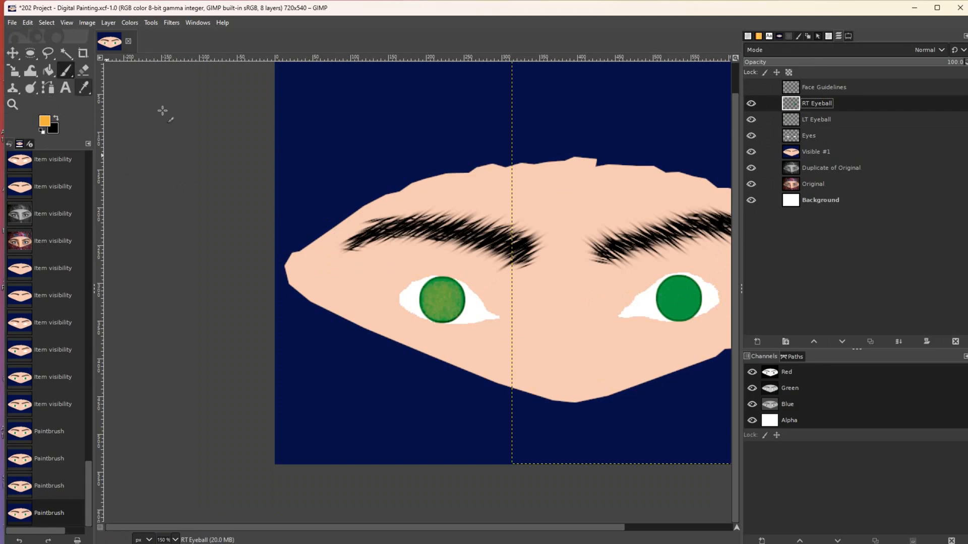
left_click(679, 298)
left_click(678, 302)
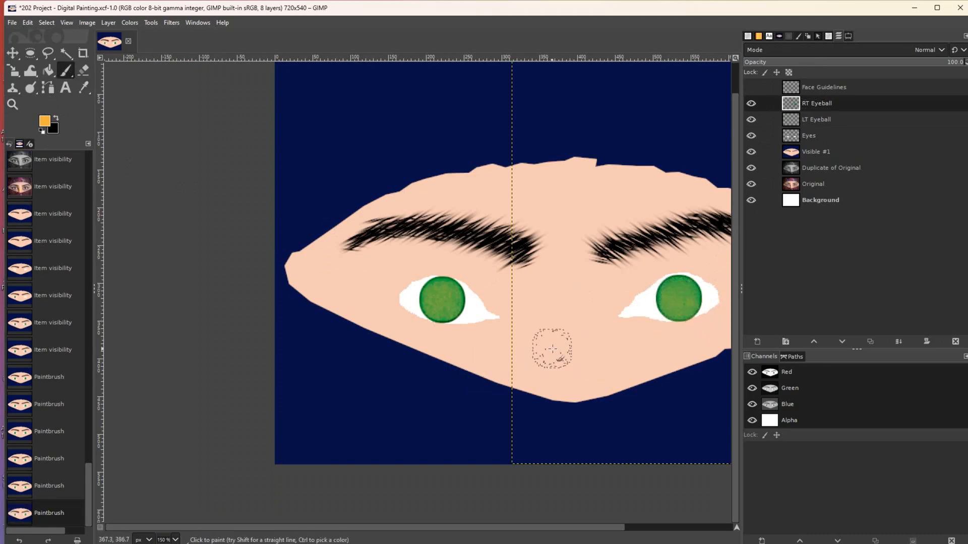
key("ctrl+z")
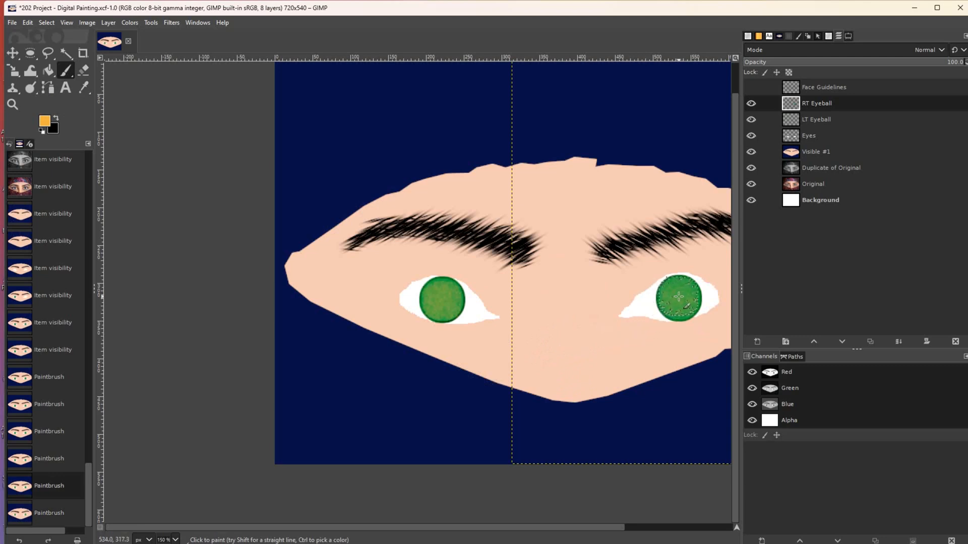
key("ctrl+y")
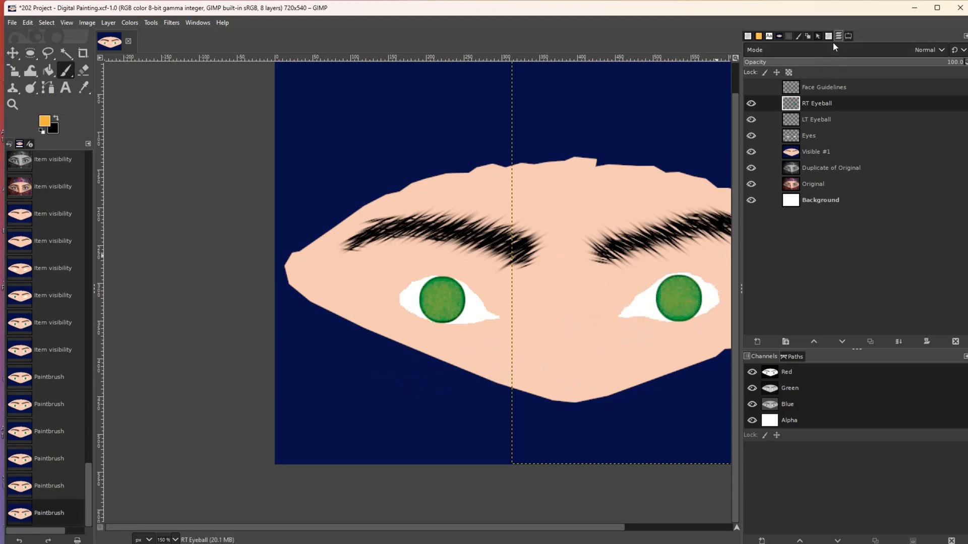
- Repaint the right iris yellowish-green with a slightly smaller brush
left_click(847, 36)
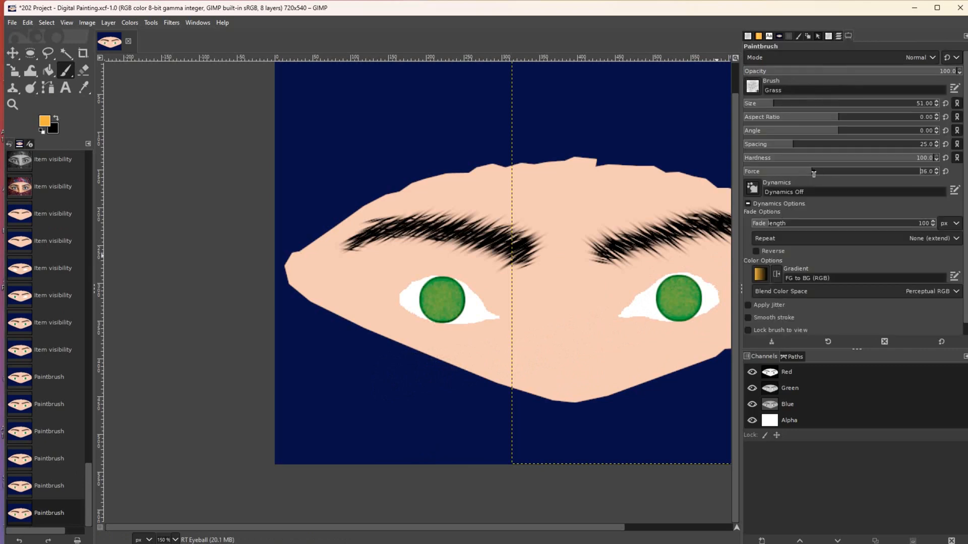
left_click(678, 302)
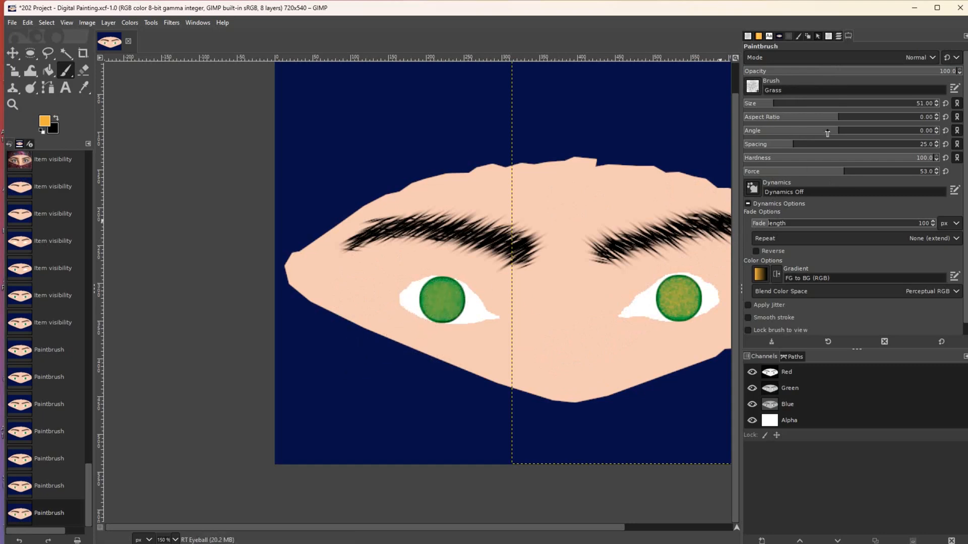
key("ctrl+z")
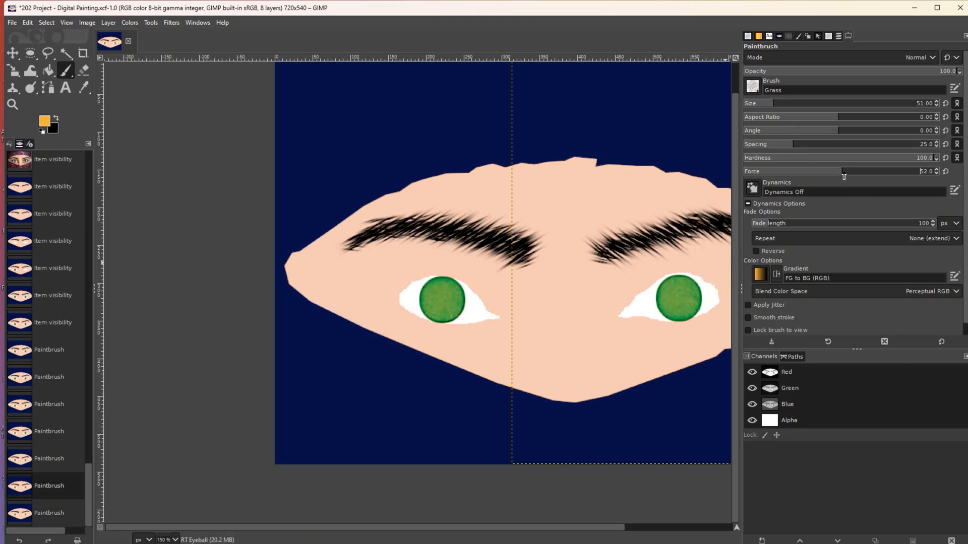
left_click(681, 300)
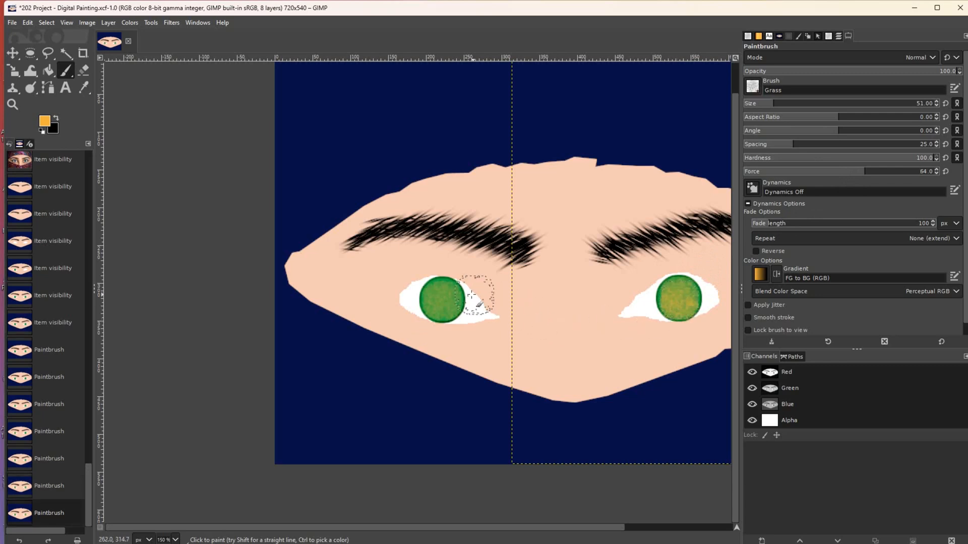
key("ctrl+z")
key("bracketleft")
key("bracketleft")
key("bracketleft")
key("bracketleft")
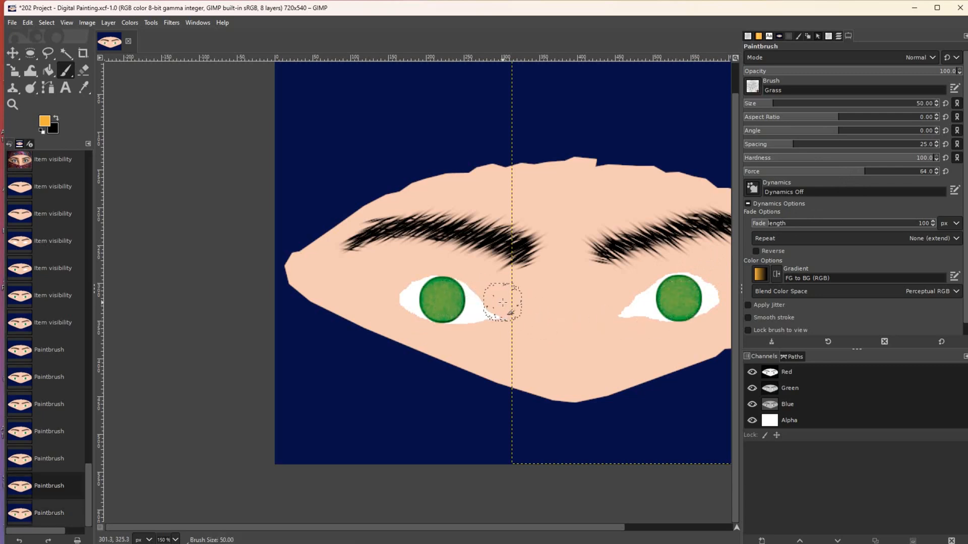
left_click(679, 302)
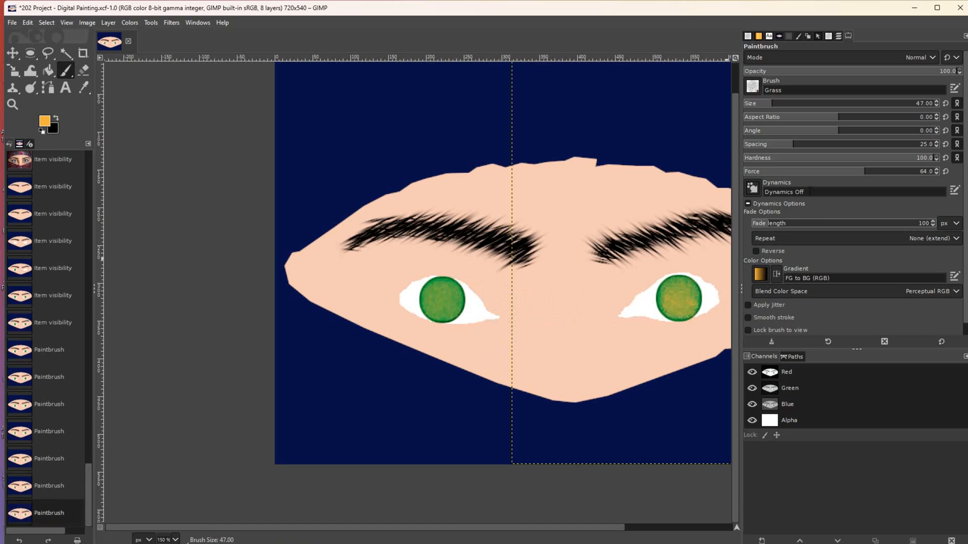
left_click(839, 36)
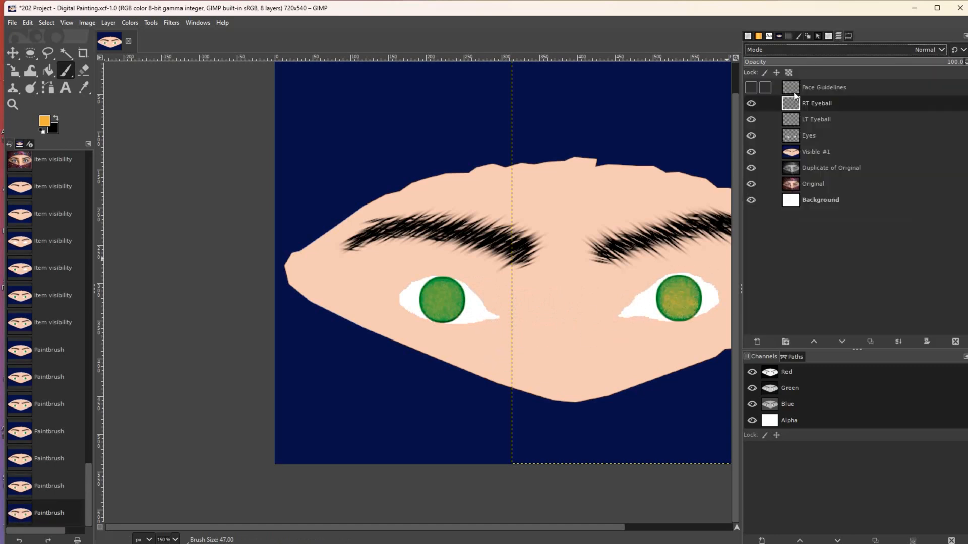
- Tint the left iris yellow-green to match, then hide the painted layers to compare with the original
left_click(805, 119)
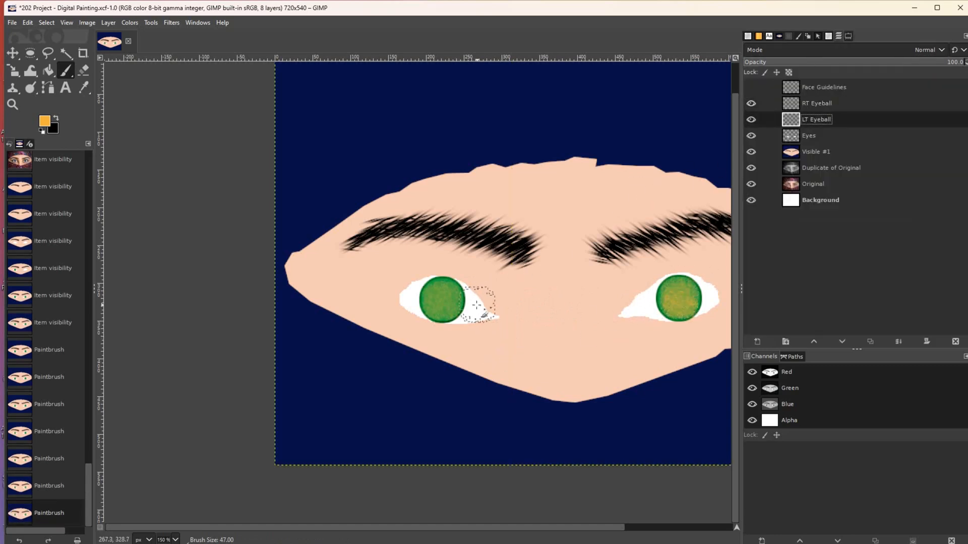
left_click(442, 301)
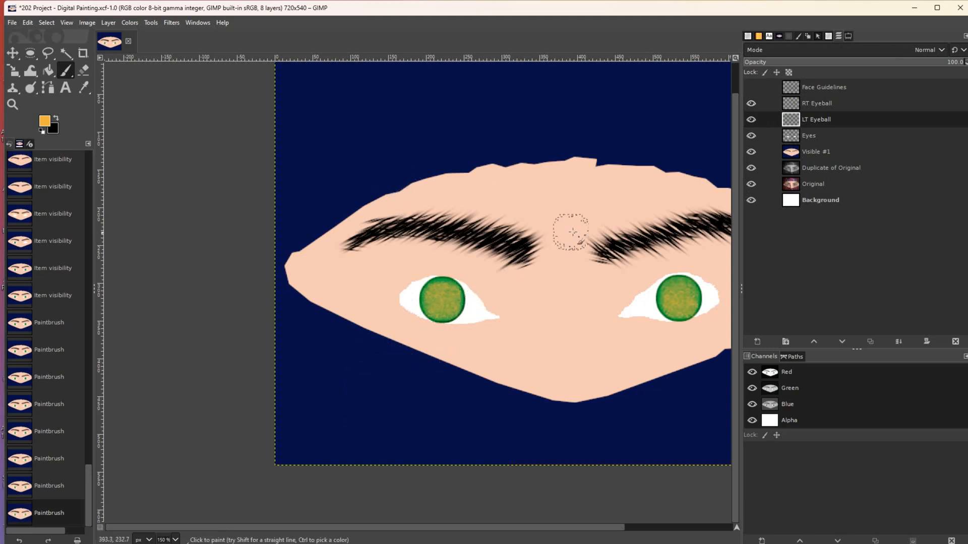
left_click(751, 103)
left_click(751, 120)
left_click(751, 136)
left_click(751, 152)
left_click(750, 168)
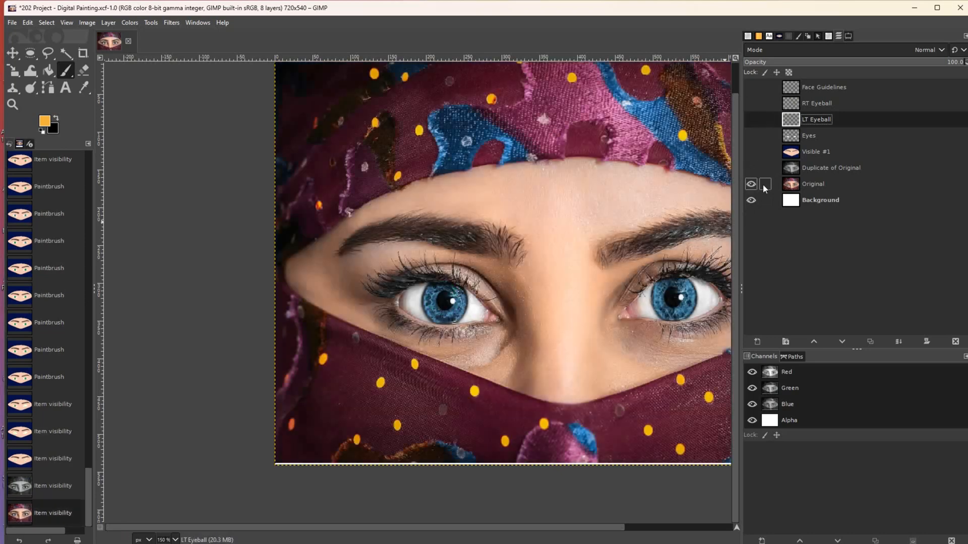
- Show Duplicate of Original, Visible #1, Eyes, both Eyeball and Face Guidelines layers, selecting RT Eyeball
left_click(751, 168)
left_click(751, 152)
left_click(751, 135)
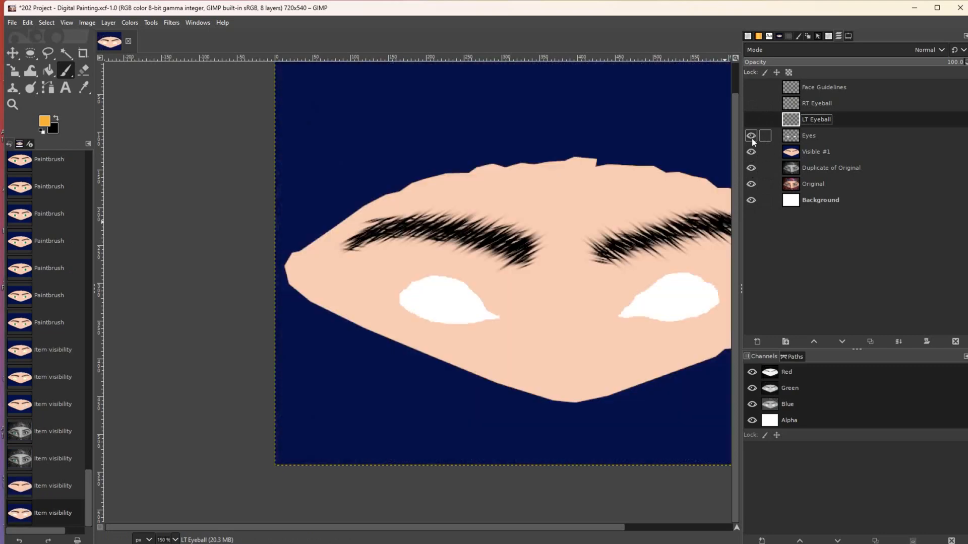
left_click(751, 120)
left_click(750, 103)
left_click(750, 86)
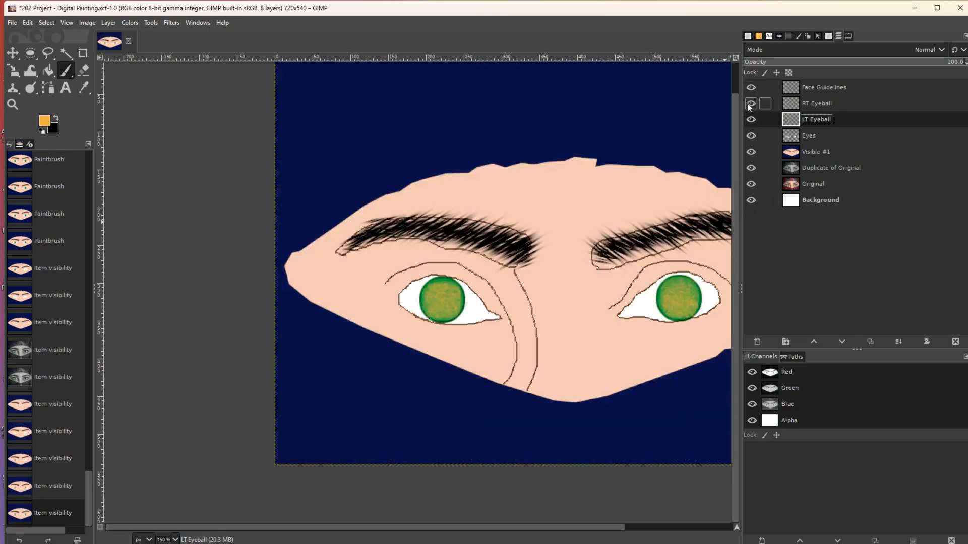
left_click(818, 105)
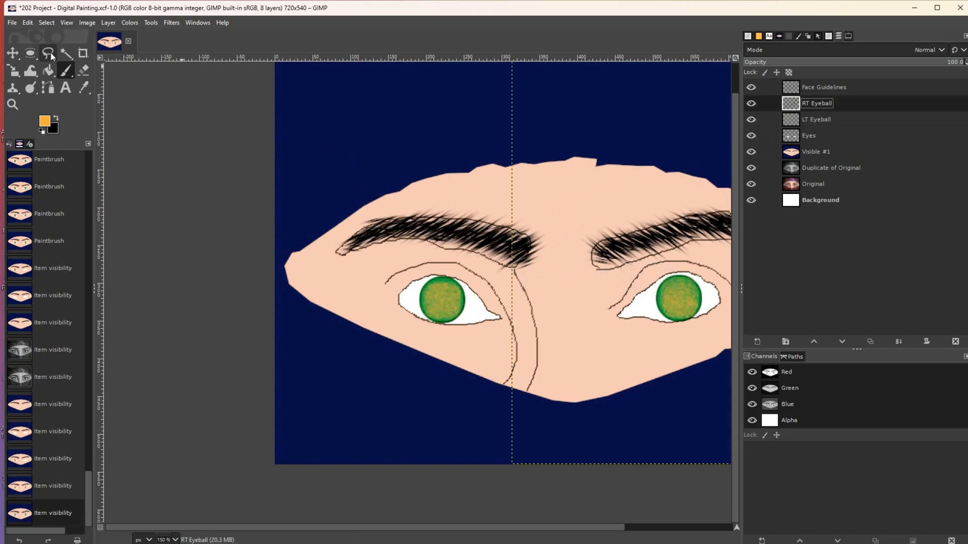
- Fill a small circular selection black at the right iris centre as its pupil
left_click(54, 119)
left_click(34, 53)
left_click_drag(672, 294, 674, 295)
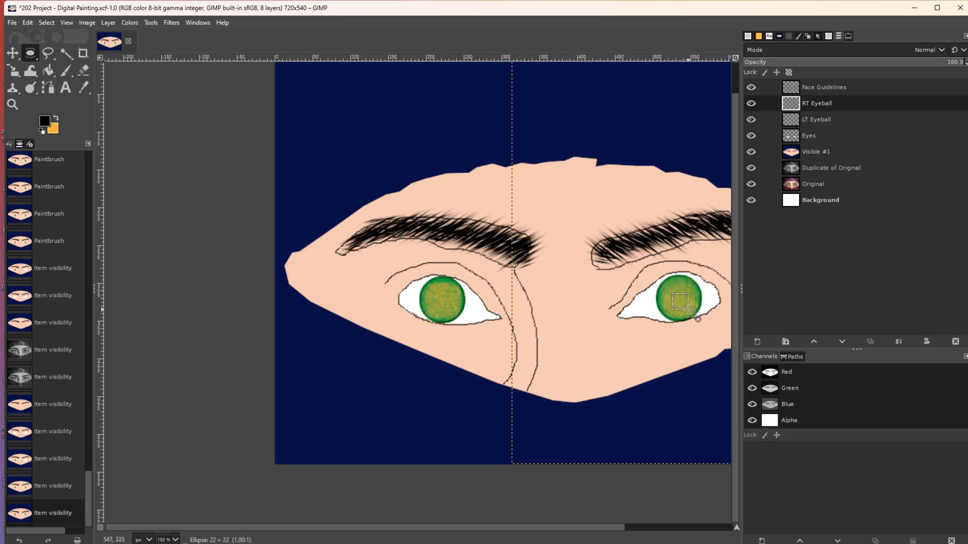
left_click_drag(691, 313, 691, 313)
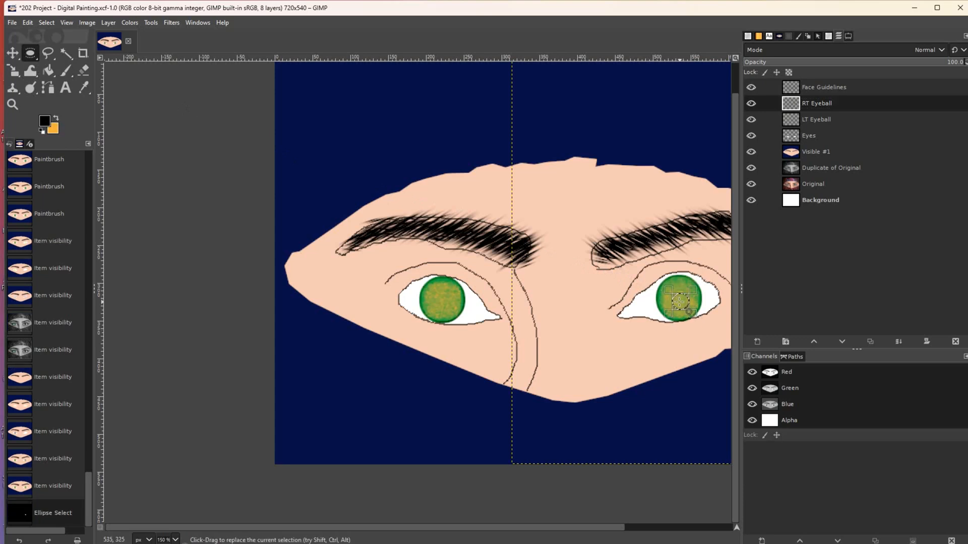
key("ctrl+z")
key("ctrl+y")
left_click(48, 71)
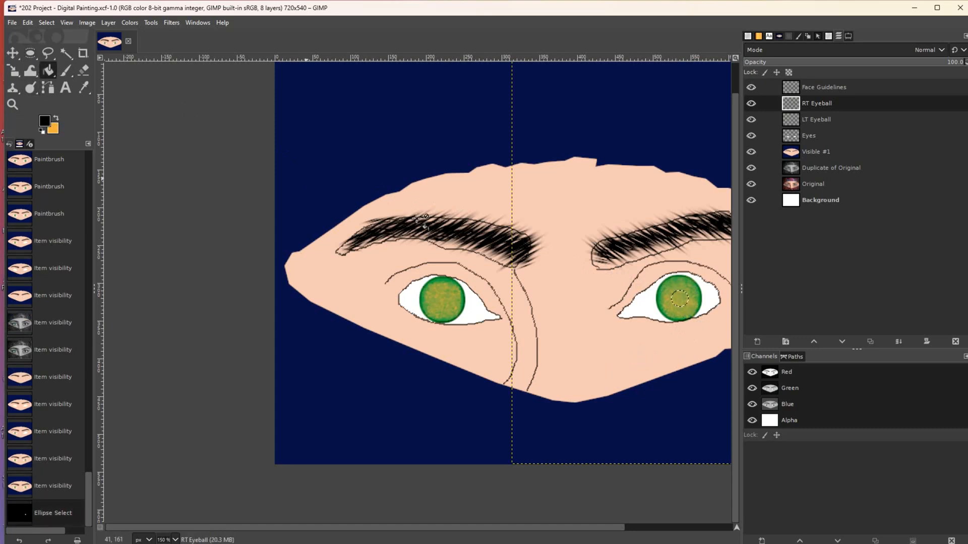
left_click(679, 298)
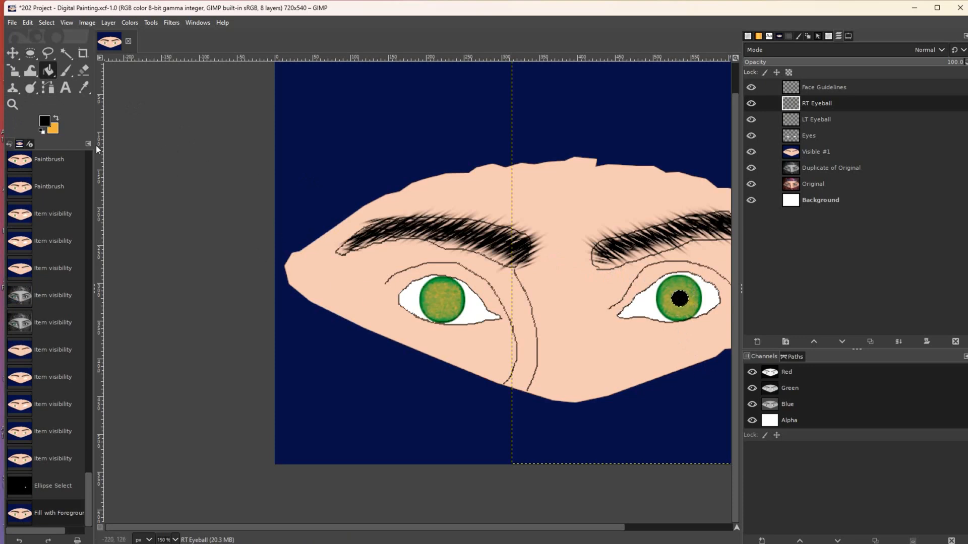
- On the LT Eyeball layer, fill a centred black circle as the left pupil and clear the selection
left_click(31, 52)
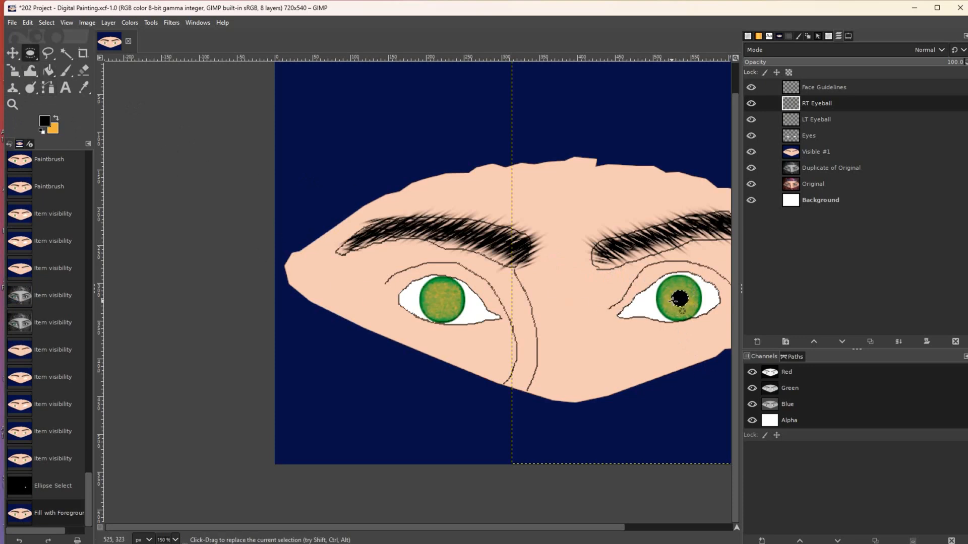
left_click(813, 118)
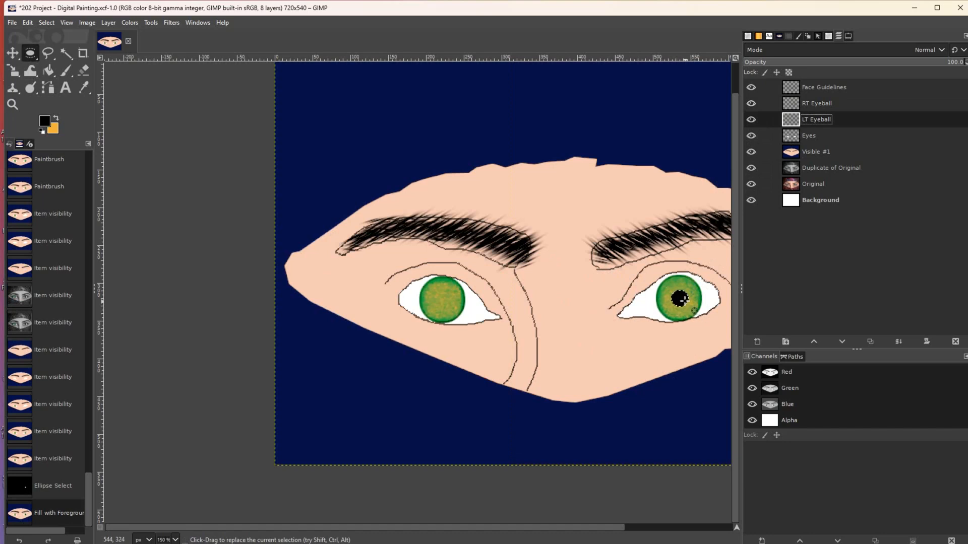
left_click_drag(661, 292, 668, 298)
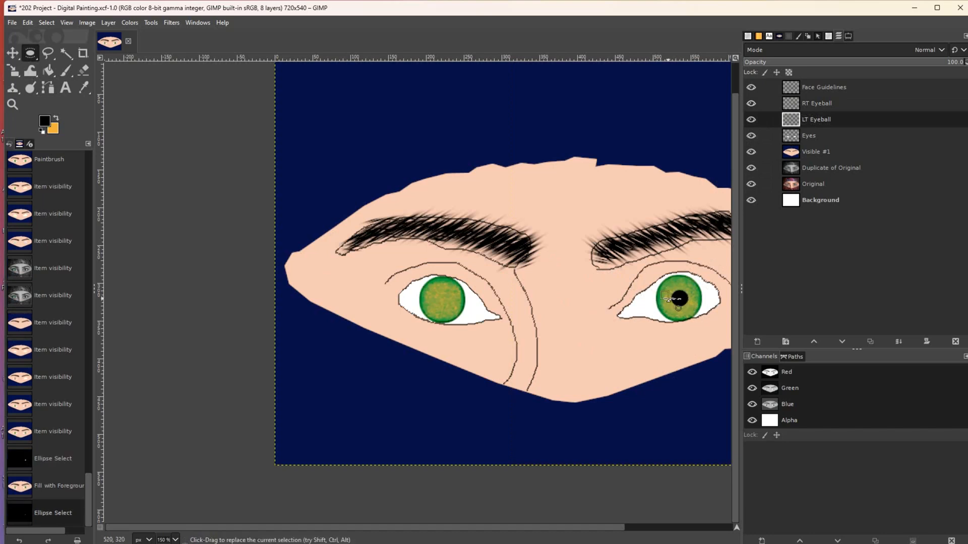
left_click_drag(434, 295, 441, 304)
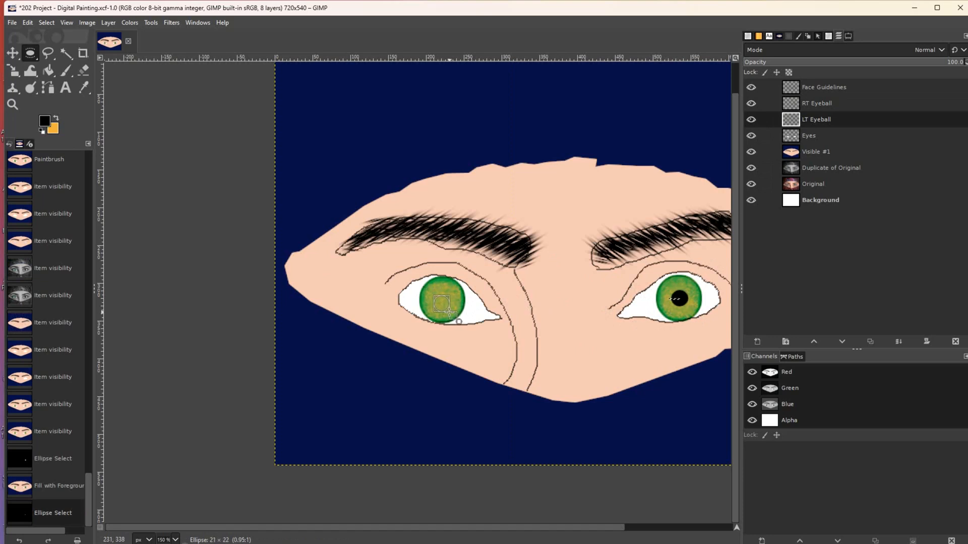
left_click_drag(450, 311, 441, 300)
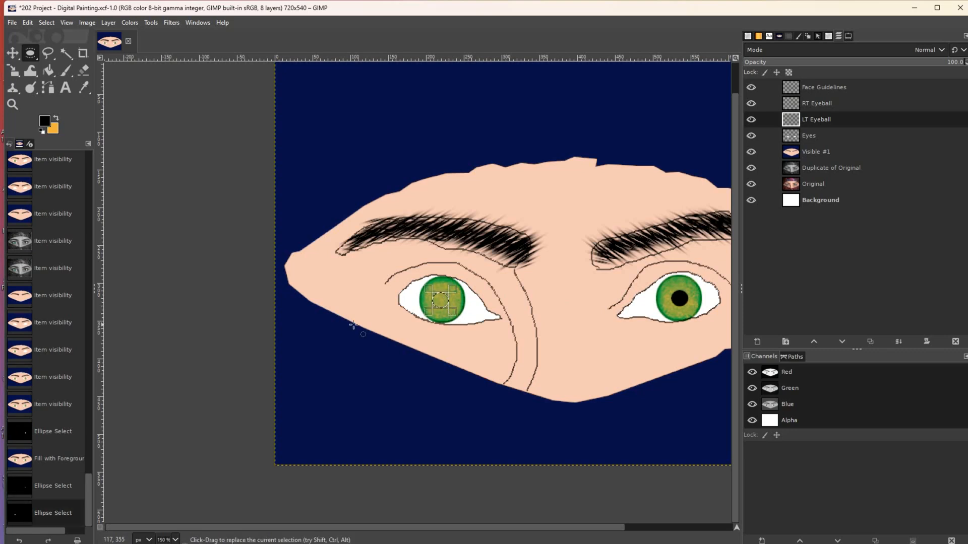
left_click(47, 75)
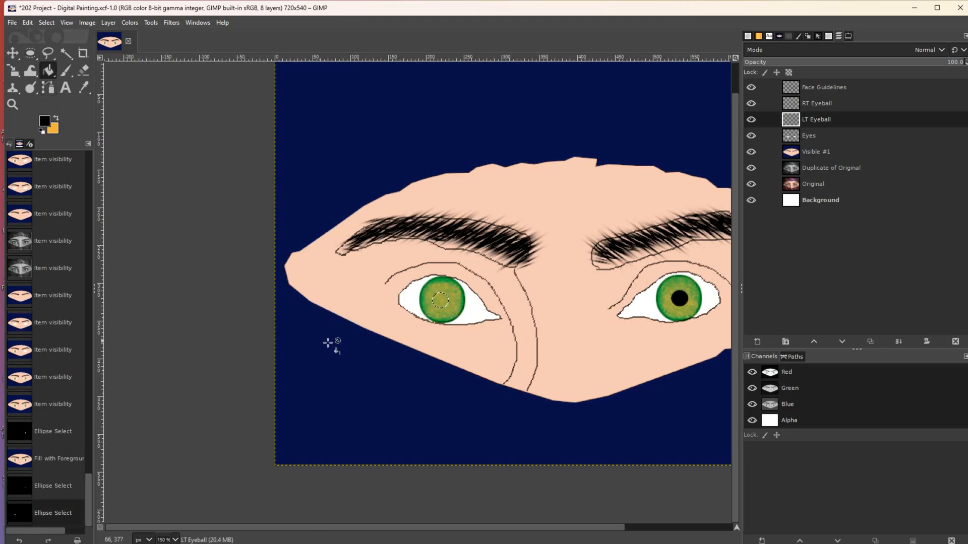
left_click(440, 302)
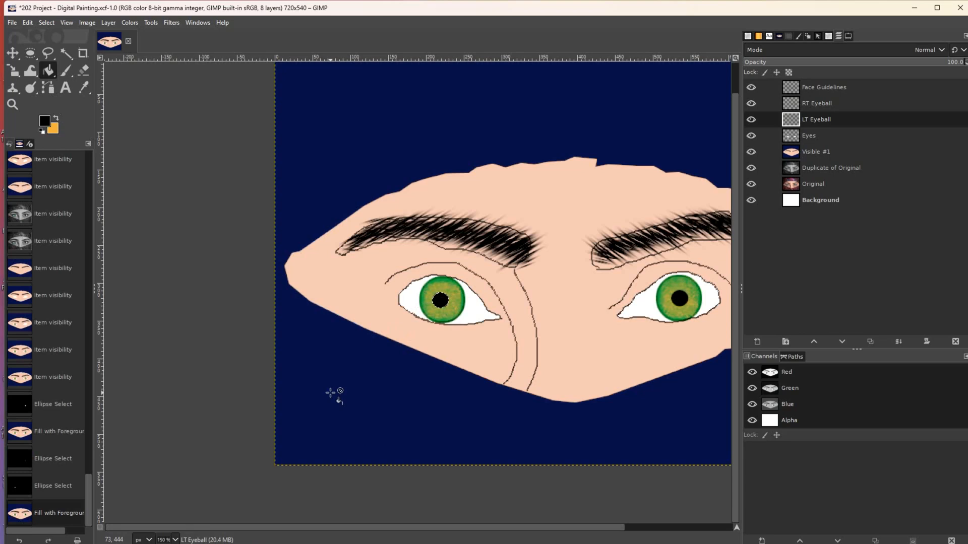
key("shift+ctrl+a")
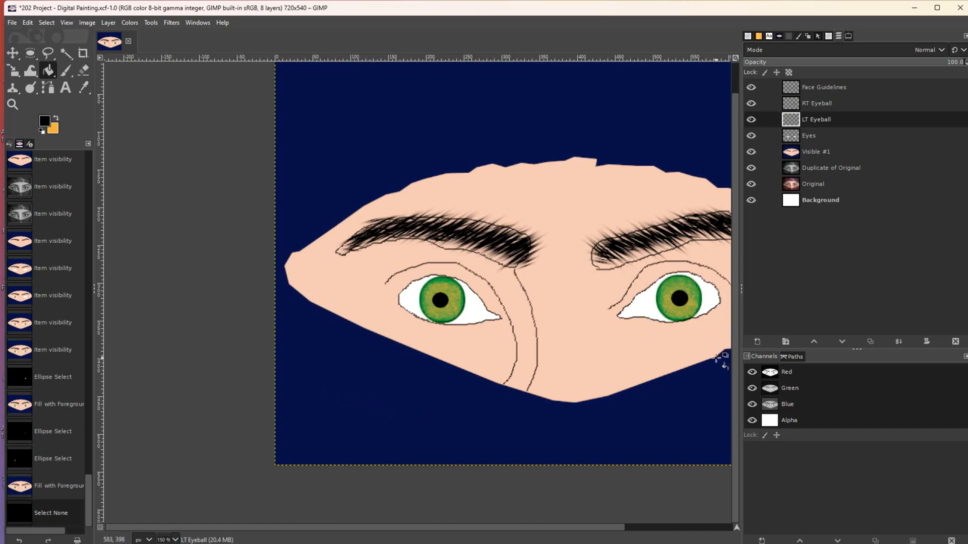
left_click(845, 108)
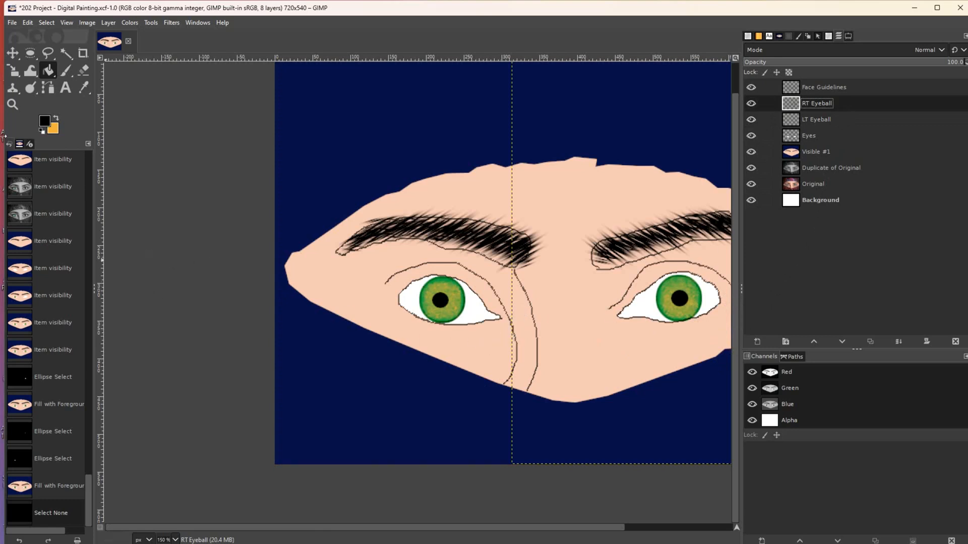
- Select the Dodge/Burn tool and zoom in to 400% on the right eye
left_click(37, 89)
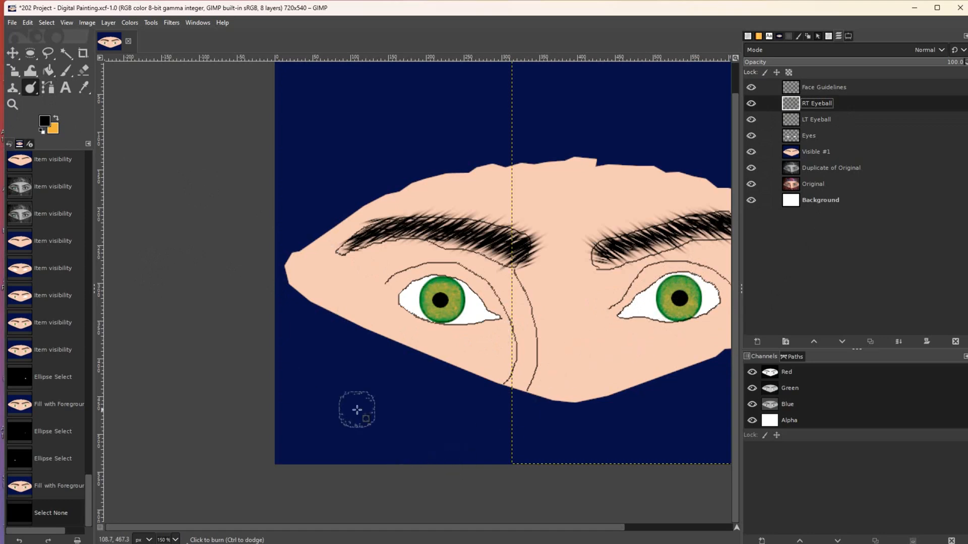
left_click(20, 105)
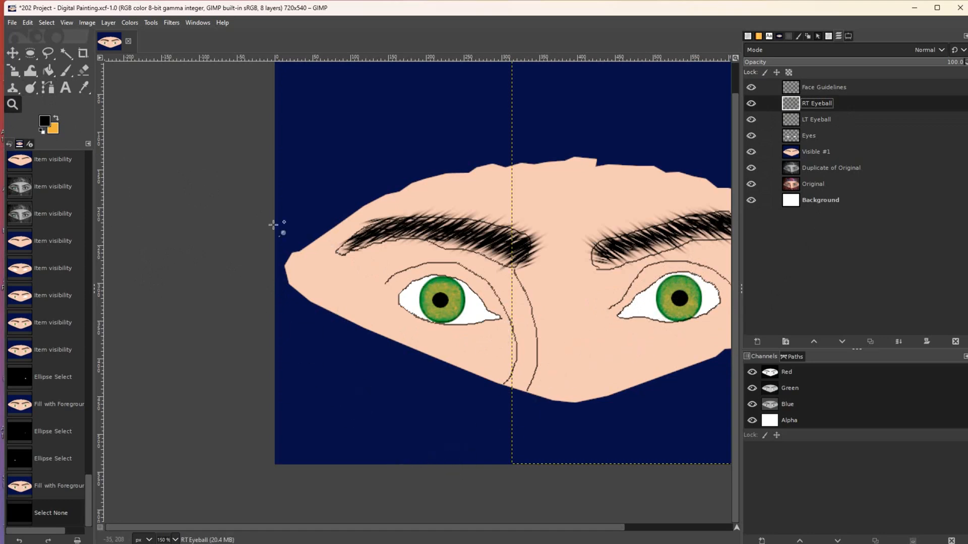
left_click(639, 394)
left_click(639, 395)
left_click(639, 395)
left_click_drag(461, 527, 581, 534)
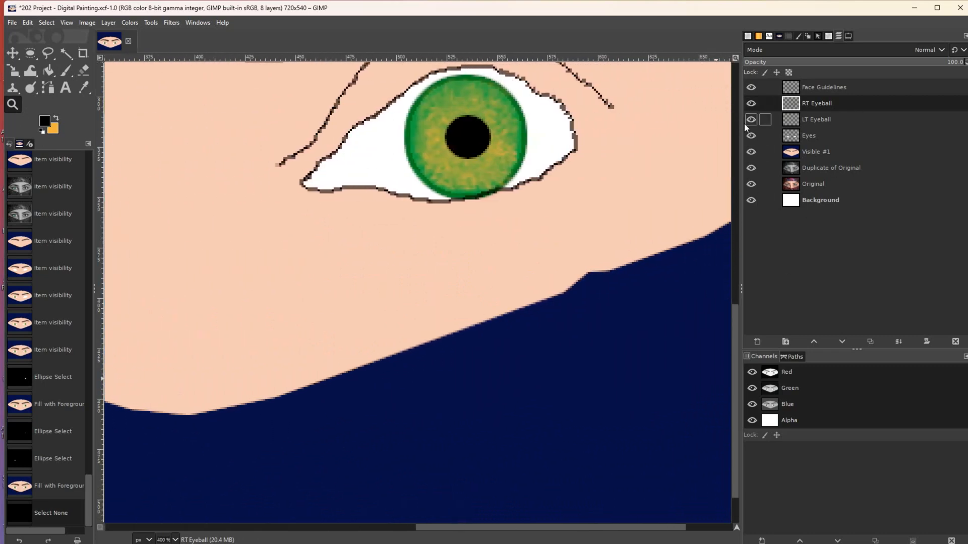
- Switch the Dodge/Burn brush from Grass to 2. Hardness 100
left_click(31, 88)
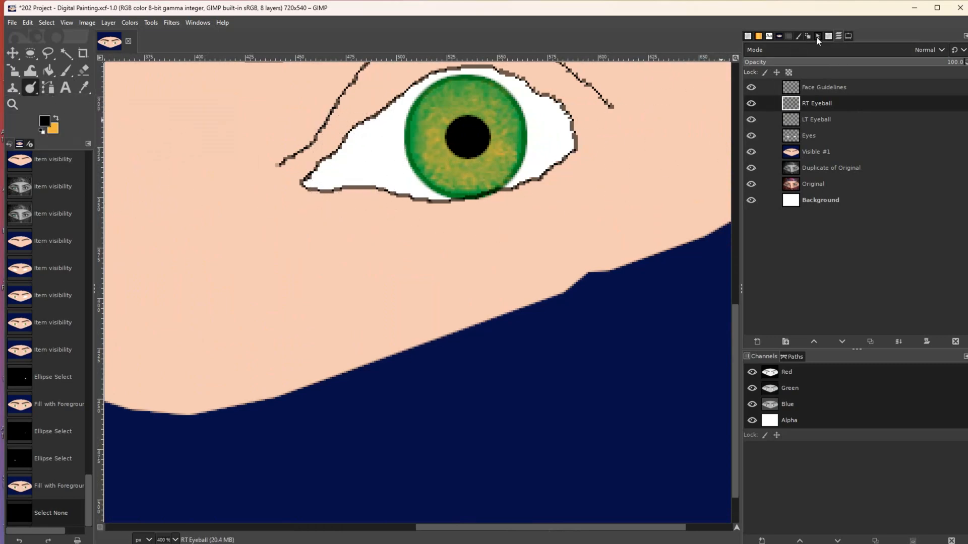
left_click(849, 37)
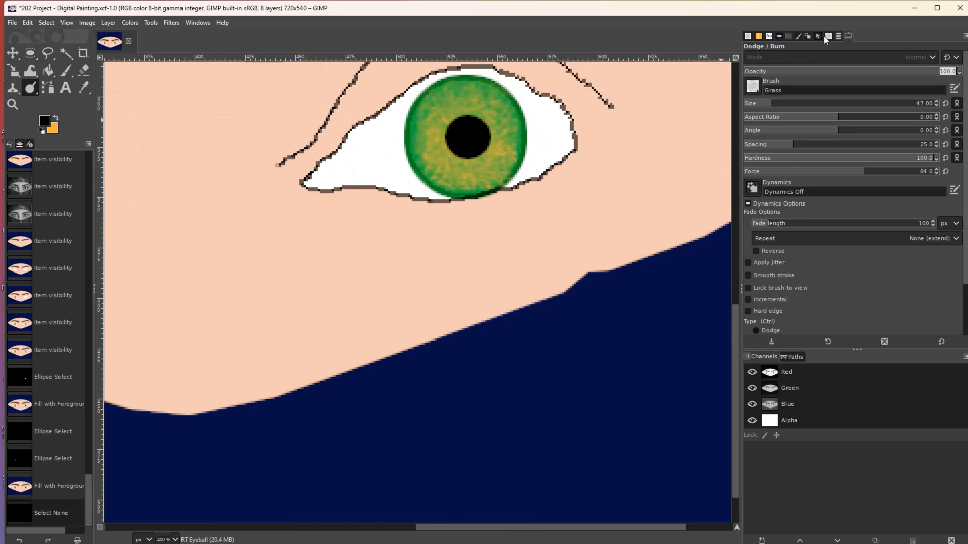
left_click(827, 37)
left_click(871, 156)
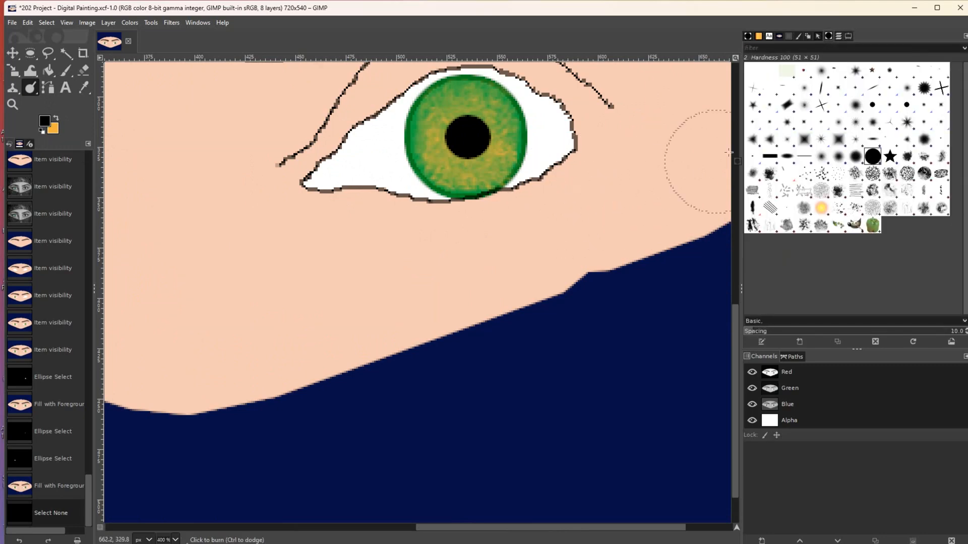
- Shrink the Dodge/Burn brush to size 3 and burn a spot of iris beside the pupil
left_click(849, 37)
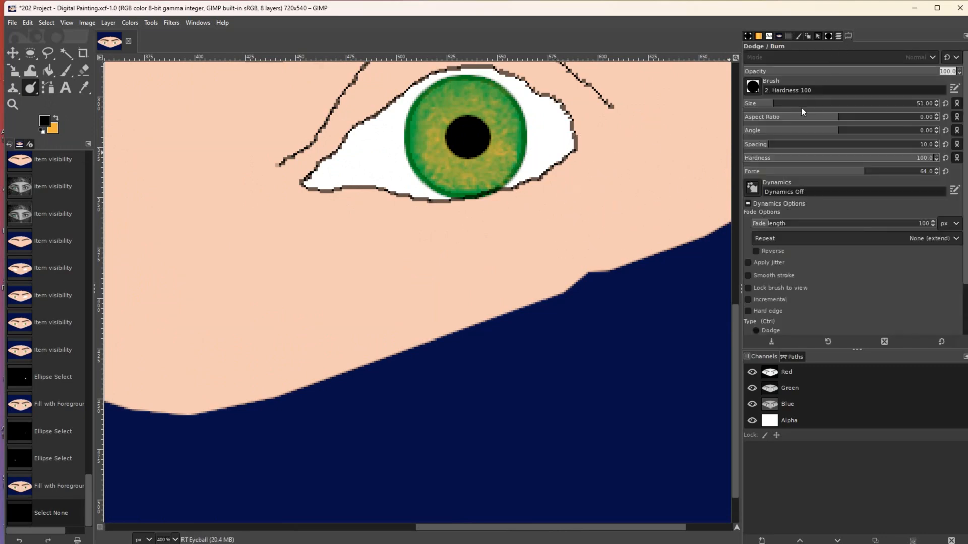
left_click_drag(759, 104, 748, 107)
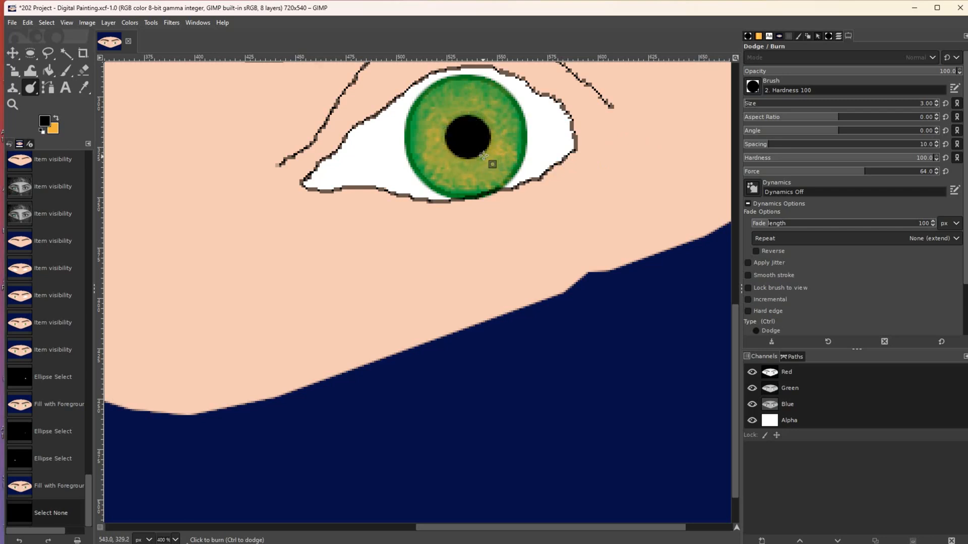
left_click(477, 159)
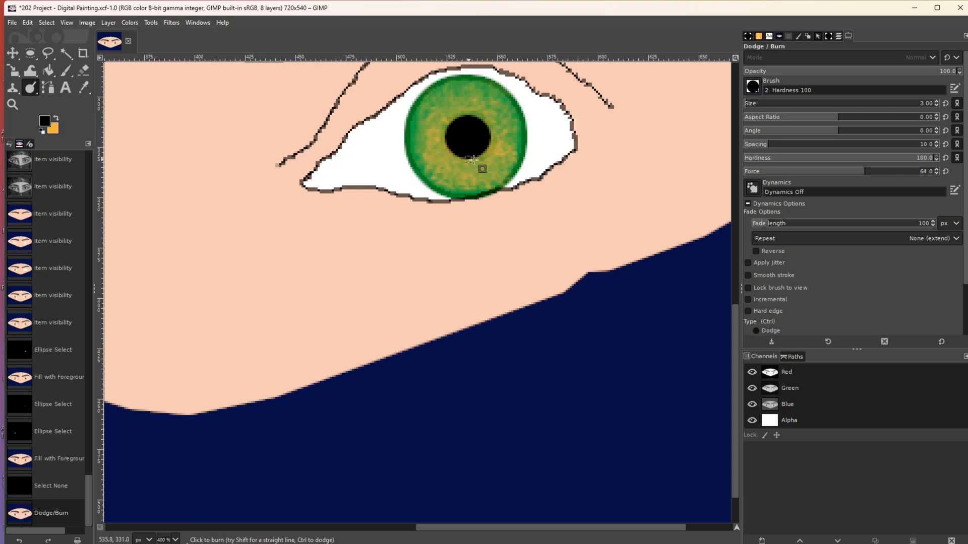
- Burn two more strokes around the pupil, then undo them to keep only the first
left_click(839, 37)
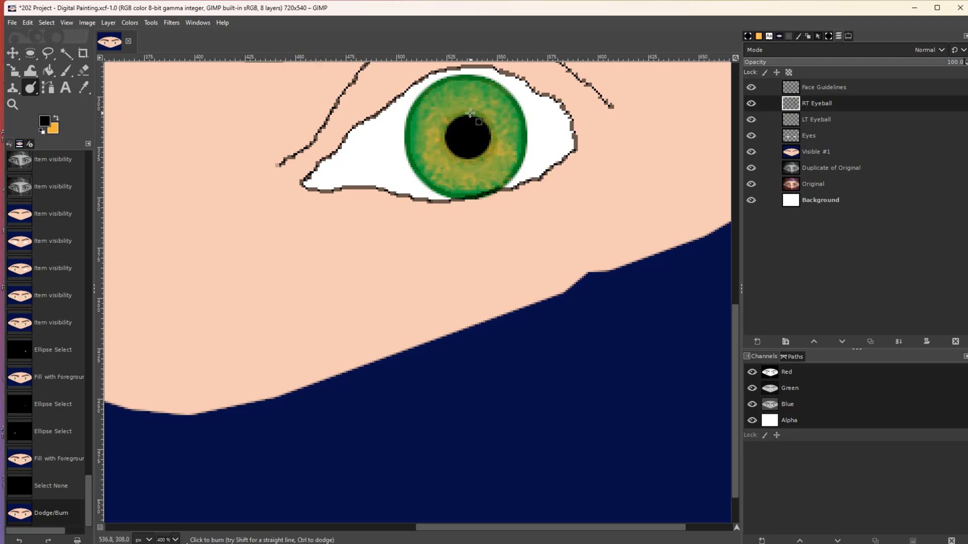
left_click_drag(445, 151, 486, 159)
mouse_move(487, 119)
left_mouse_down()
mouse_move(449, 114)
mouse_move(444, 134)
mouse_move(462, 159)
mouse_move(482, 164)
mouse_move(445, 141)
left_mouse_up()
key("ctrl+z")
key("ctrl+z")
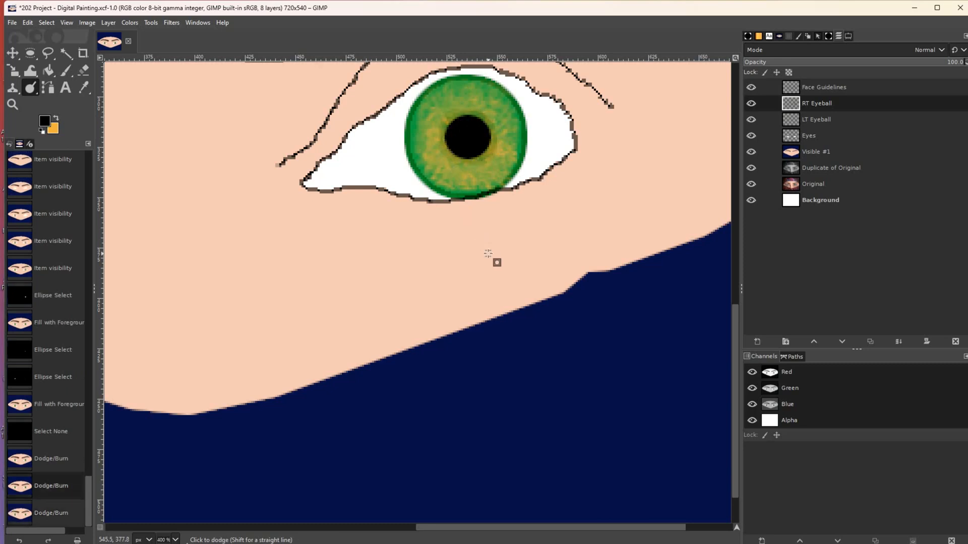
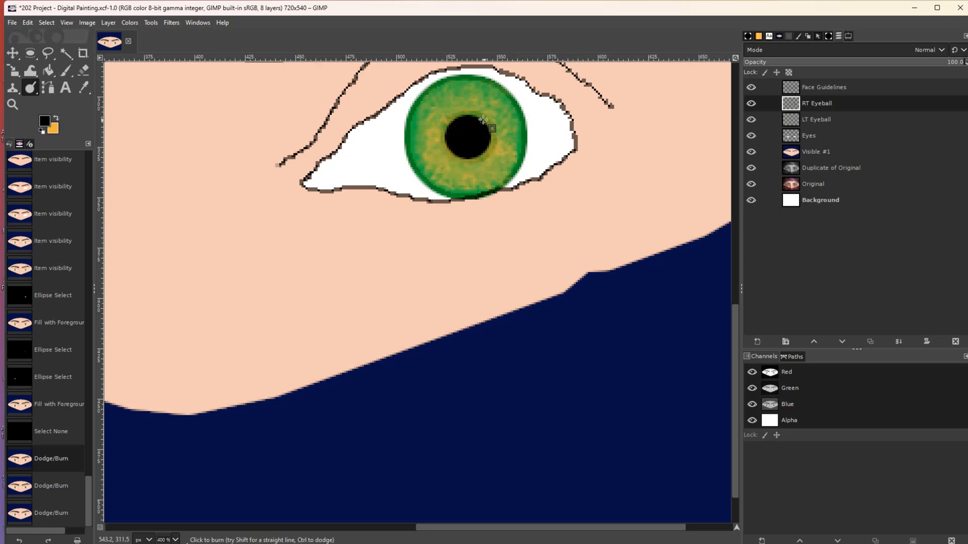
- Burn a darkening stroke across the right eye's green iris, then scroll the canvas left
mouse_move(453, 155)
left_mouse_down()
mouse_move(489, 168)
mouse_move(500, 146)
left_mouse_up()
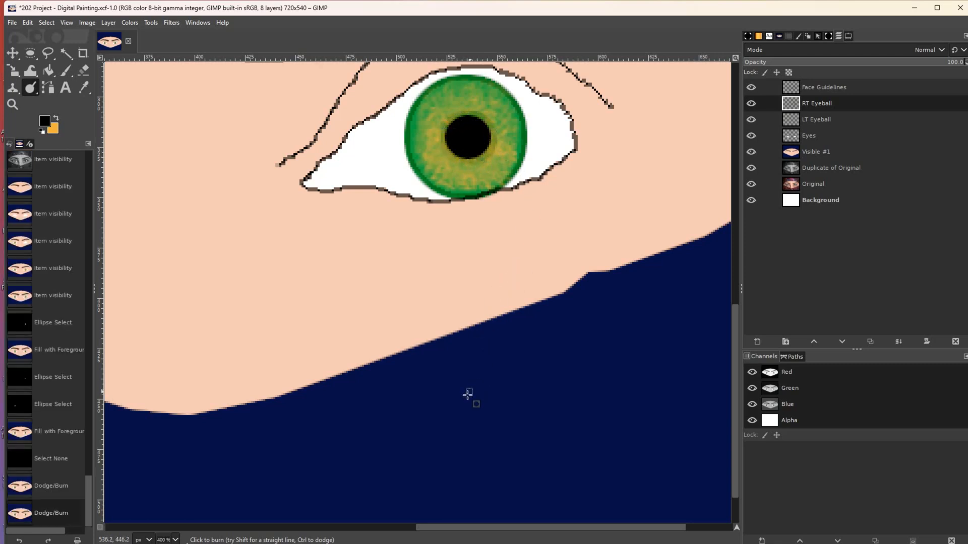
left_click_drag(449, 527, 248, 502)
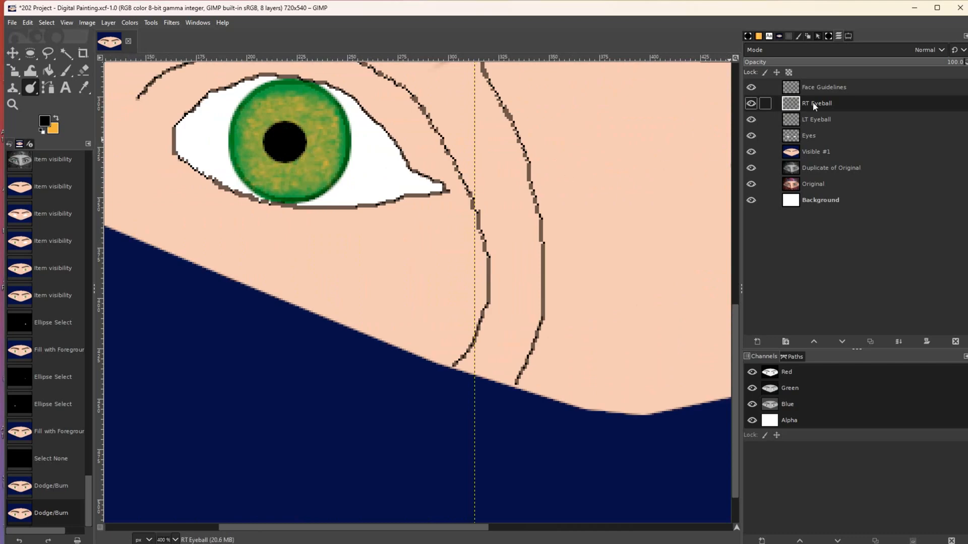
- On the LT Eyeball layer, burn strokes below, above and at the lower right of the pupil
left_click(809, 119)
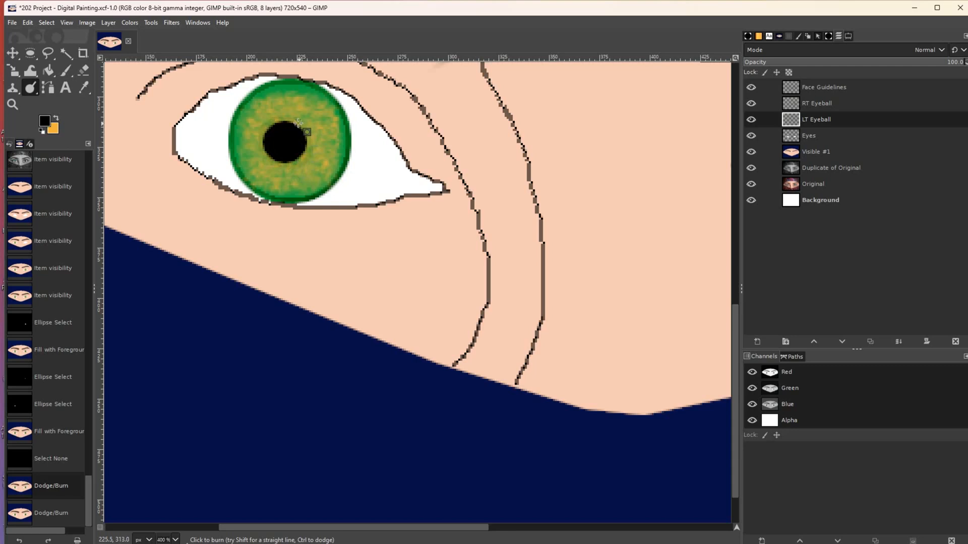
mouse_move(261, 136)
left_mouse_down()
mouse_move(267, 157)
mouse_move(289, 166)
mouse_move(306, 153)
left_mouse_up()
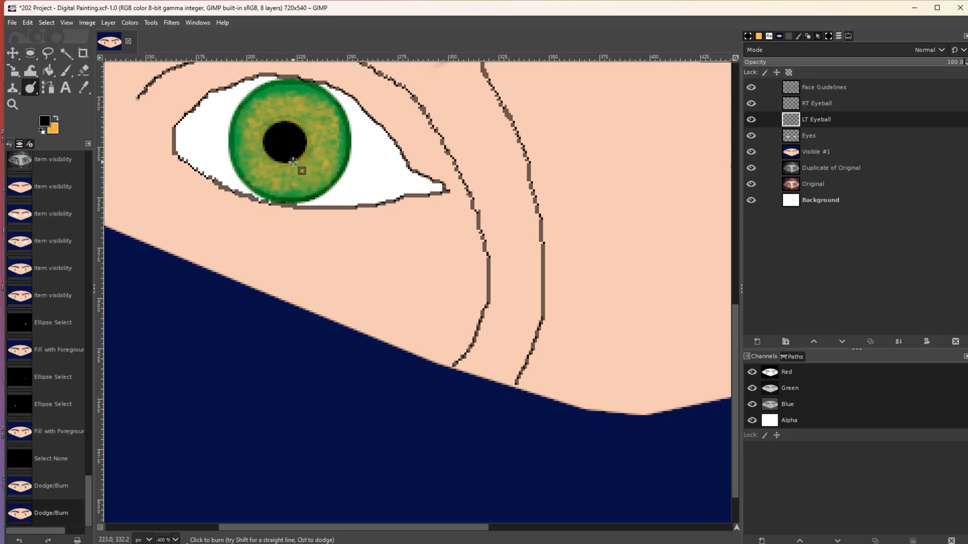
mouse_move(265, 130)
left_mouse_down()
mouse_move(285, 121)
mouse_move(307, 143)
mouse_move(305, 129)
mouse_move(275, 122)
mouse_move(264, 137)
mouse_move(271, 156)
mouse_move(294, 163)
mouse_move(310, 148)
mouse_move(310, 127)
left_mouse_up()
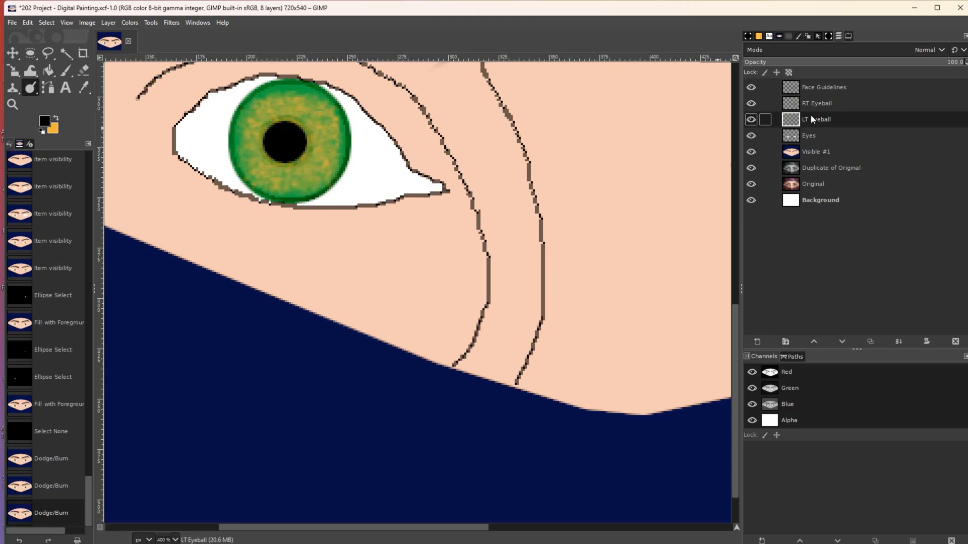
left_click(846, 37)
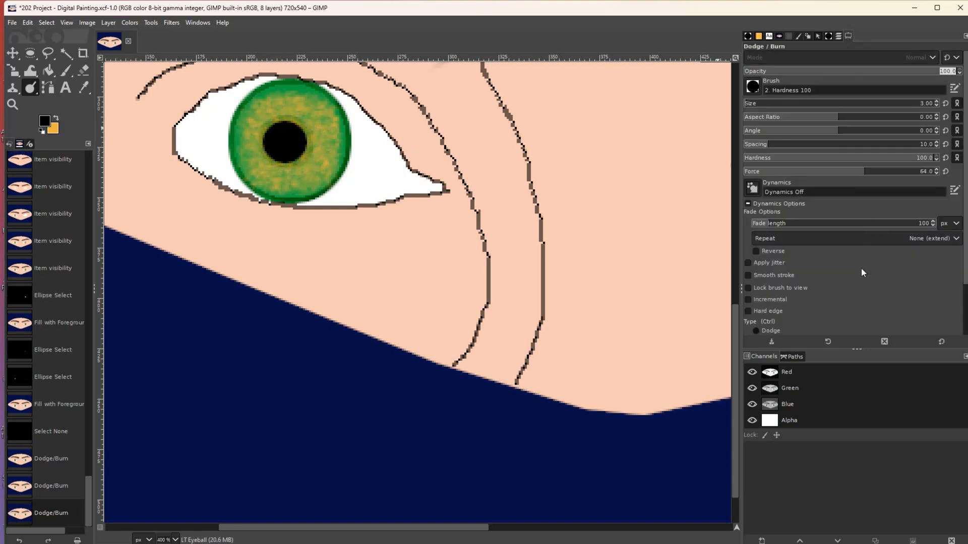
scroll(861, 270, "down", 1)
mouse_move(274, 162)
left_mouse_down()
mouse_move(298, 160)
mouse_move(308, 138)
mouse_move(283, 118)
mouse_move(259, 137)
mouse_move(260, 156)
mouse_move(297, 160)
mouse_move(306, 143)
mouse_move(301, 125)
mouse_move(286, 120)
mouse_move(268, 124)
mouse_move(272, 152)
mouse_move(294, 171)
mouse_move(316, 151)
left_mouse_up()
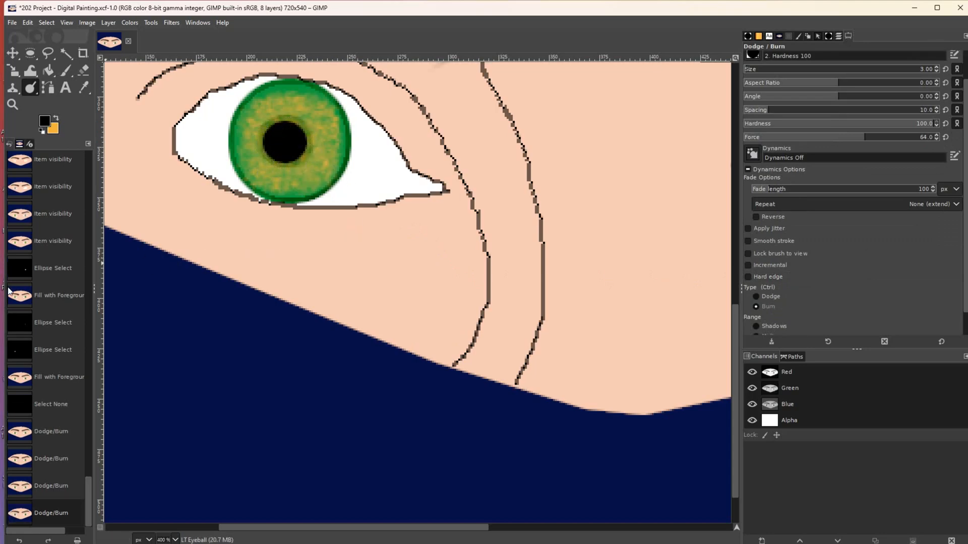
- Zoom out to show the whole face and hide the Face Guidelines layer
left_click(12, 105)
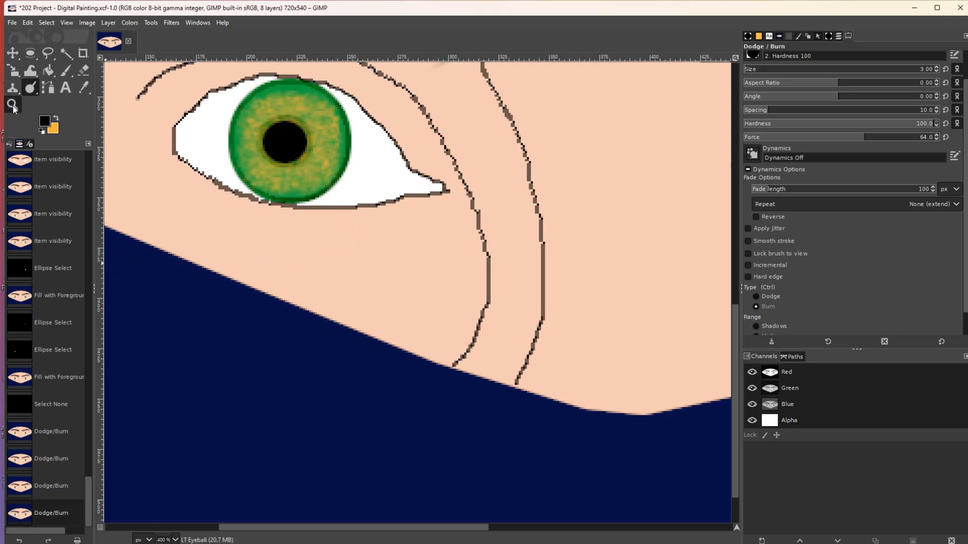
left_click(412, 284, "ctrl")
left_click(412, 284, "ctrl")
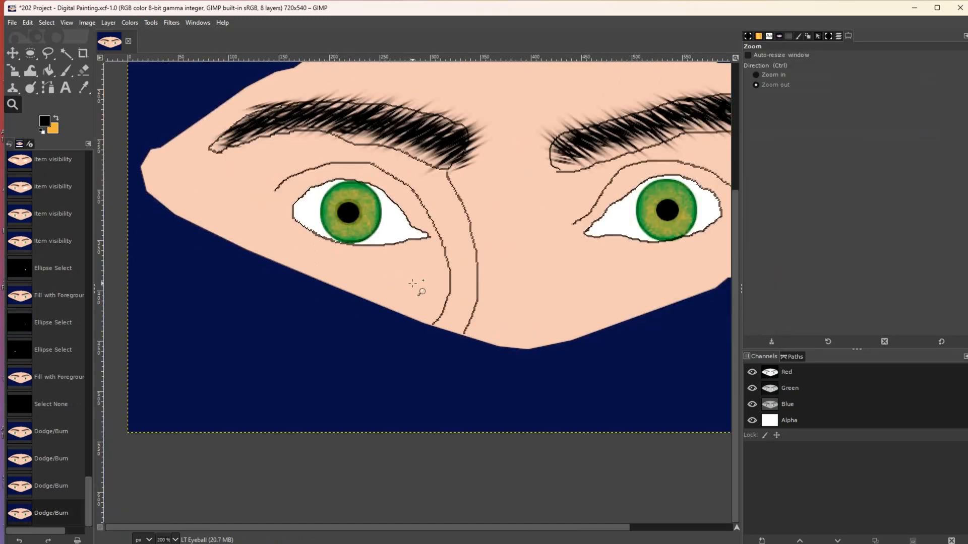
left_click(413, 284, "ctrl")
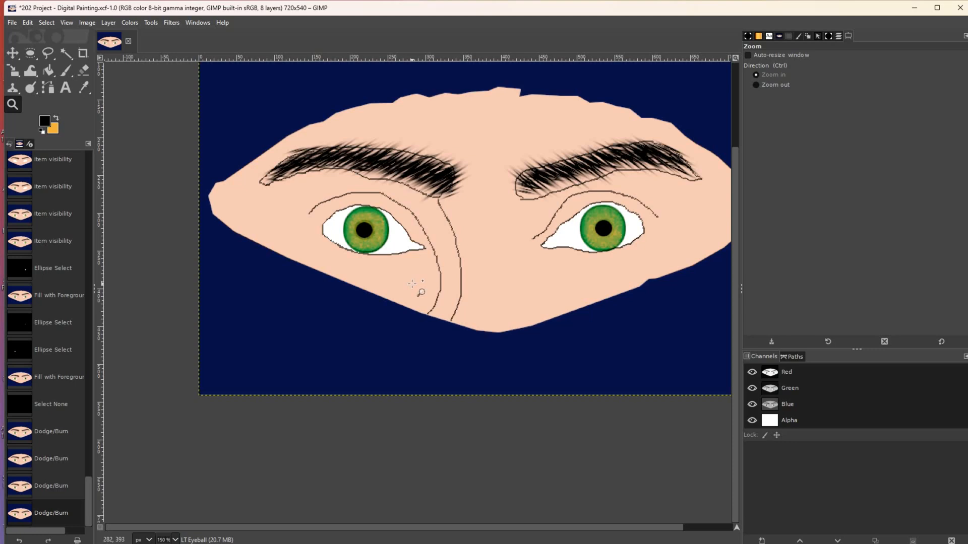
left_click(838, 38)
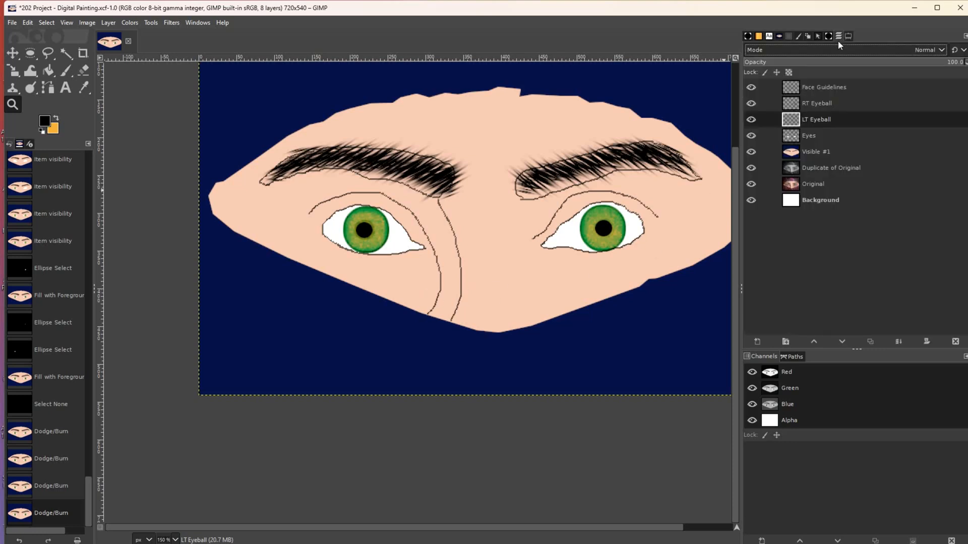
left_click(751, 88)
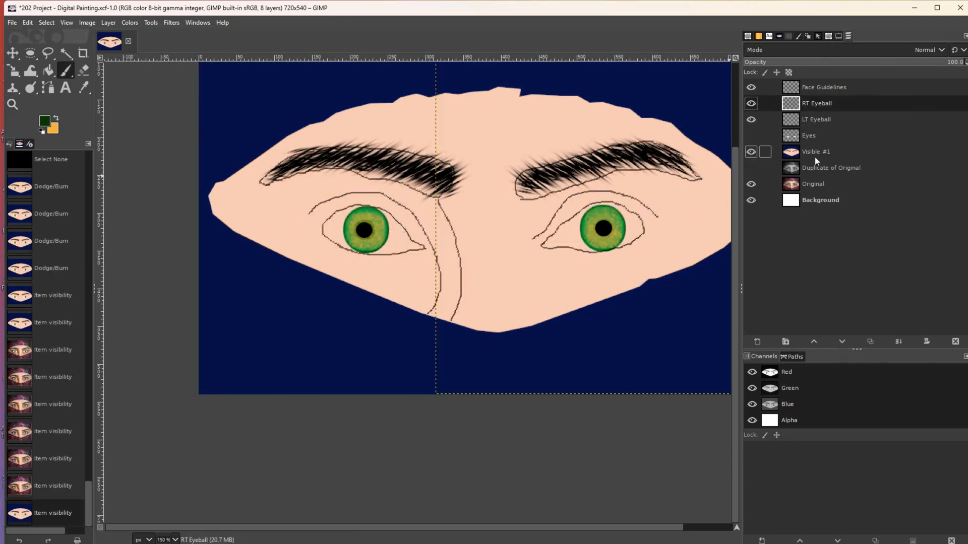
- Set a dark green foreground colour and choose the Cell 02 paintbrush
left_click(42, 124)
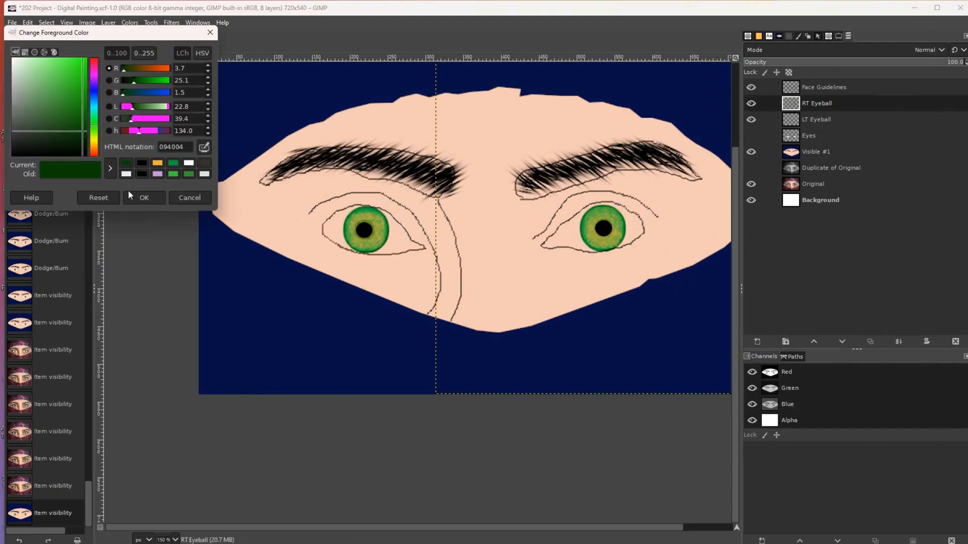
left_click(140, 197)
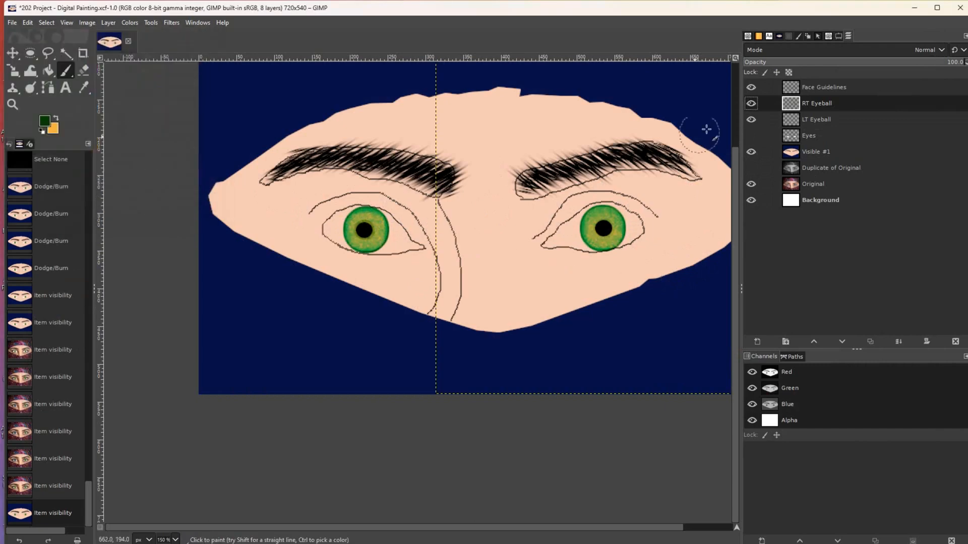
left_click(828, 37)
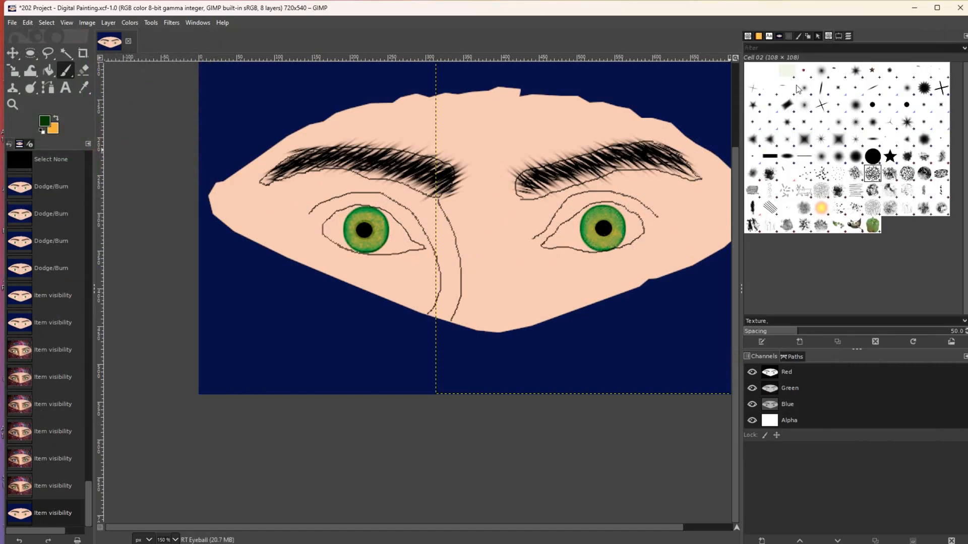
left_click(848, 40)
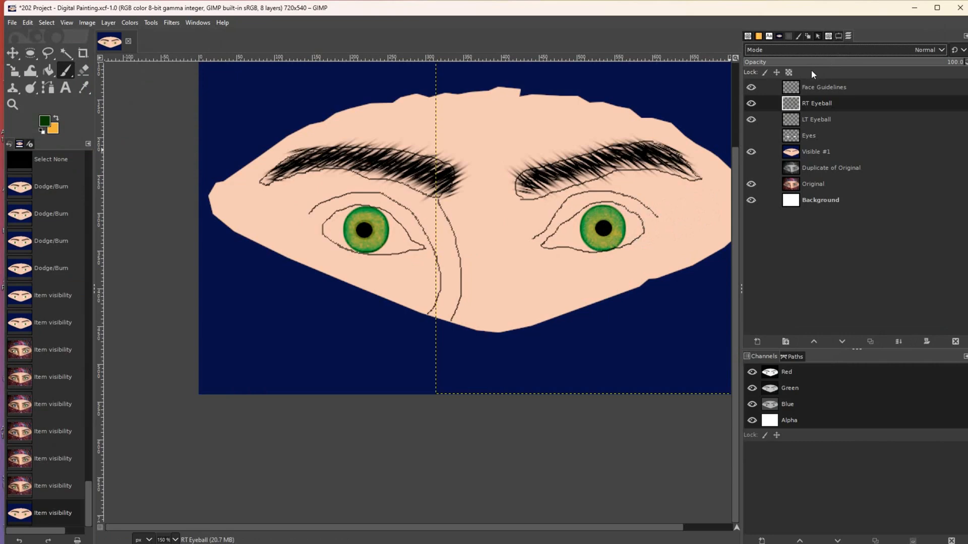
left_click(840, 36)
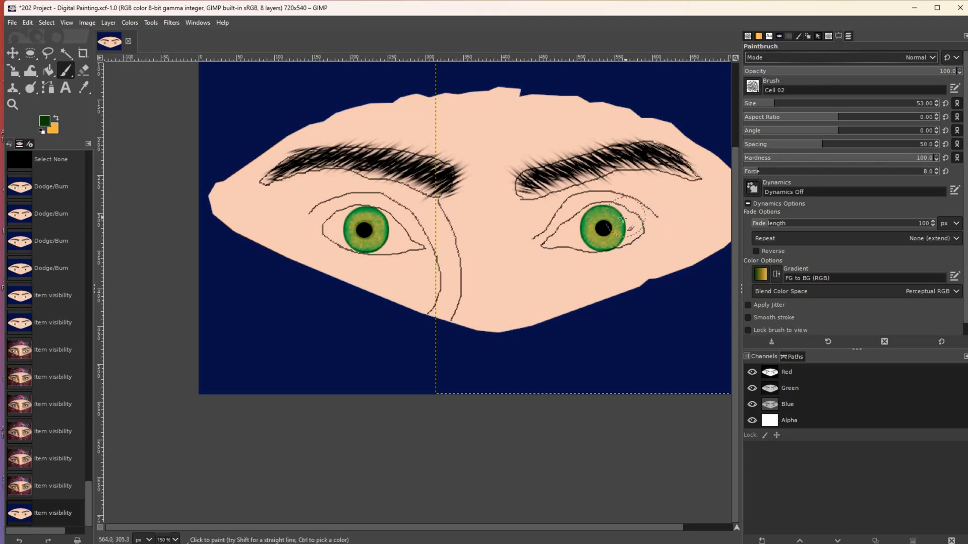
- Stamp the dark green cell texture repeatedly onto the right iris
left_click(602, 229)
left_click(603, 229)
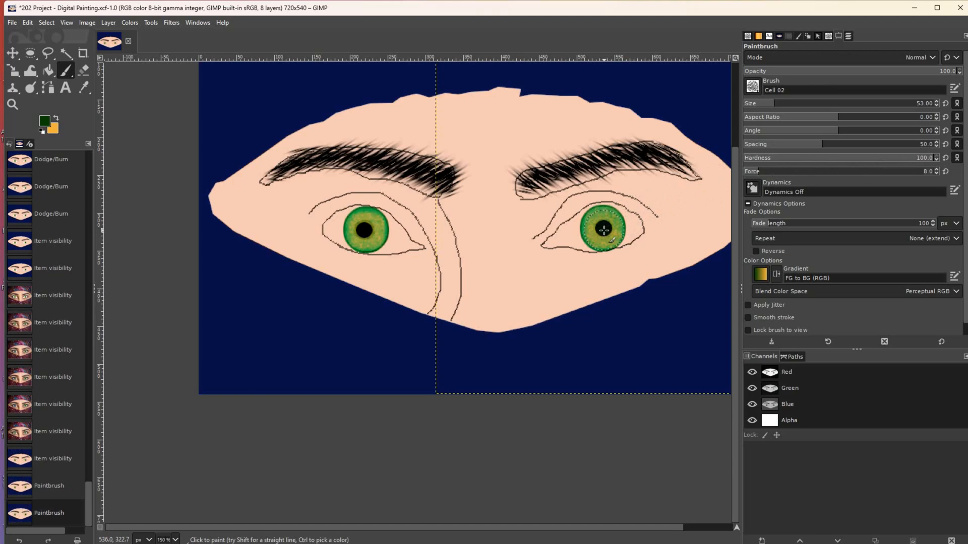
left_click(603, 229)
left_click(603, 229)
left_click(603, 229)
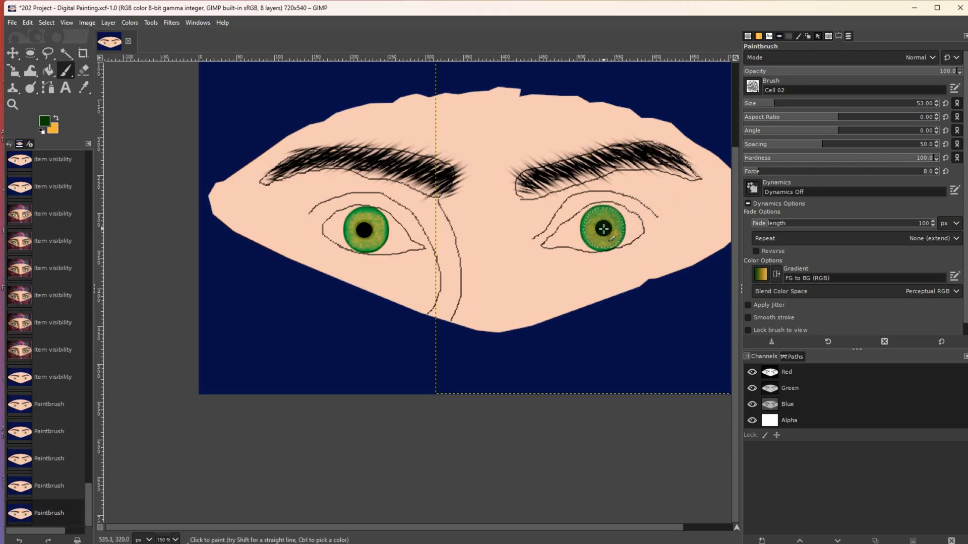
left_click(604, 229)
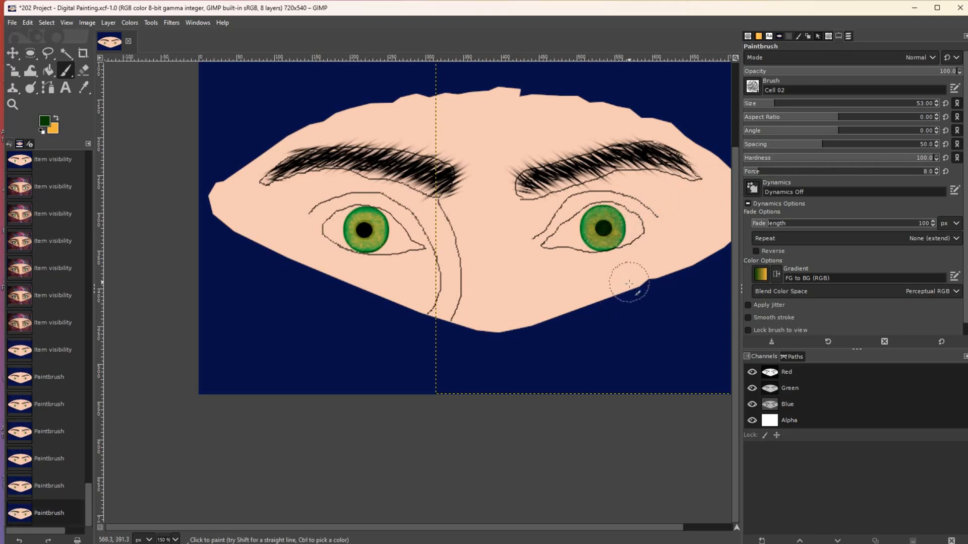
left_click(603, 230)
left_click(603, 230)
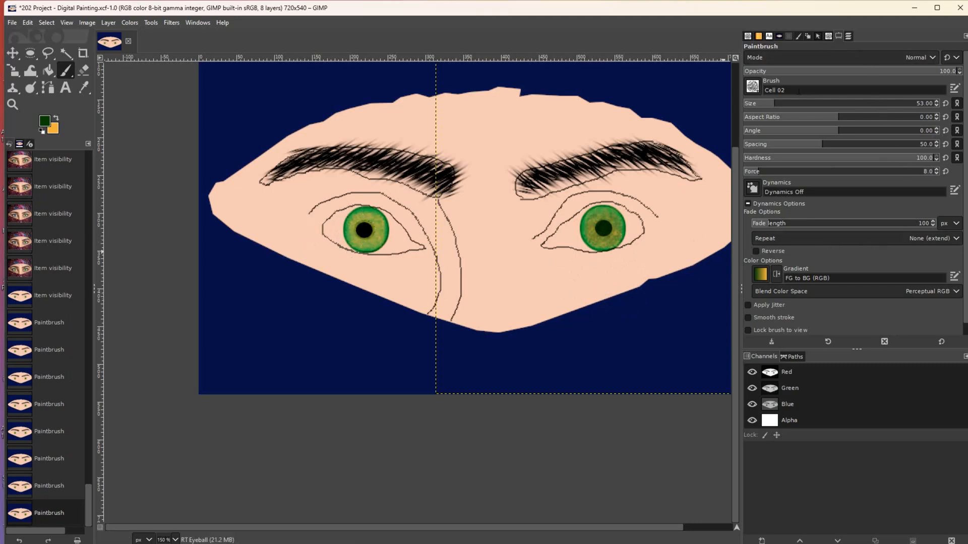
- Dab dark green onto the left pupil on LT Eyeball and the right pupil on RT Eyeball
left_click(848, 38)
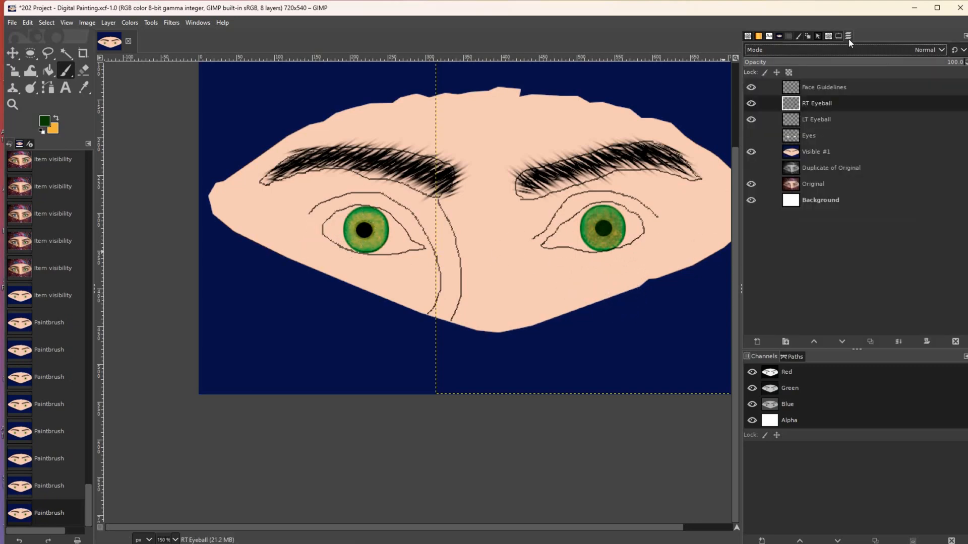
left_click(827, 118)
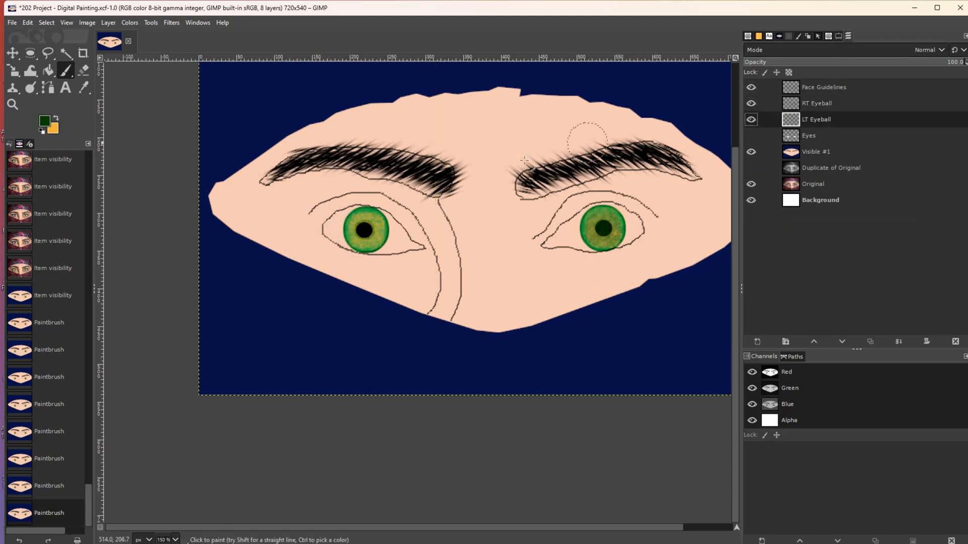
left_click(364, 230)
left_click(364, 229)
left_click(364, 230)
left_click(364, 230)
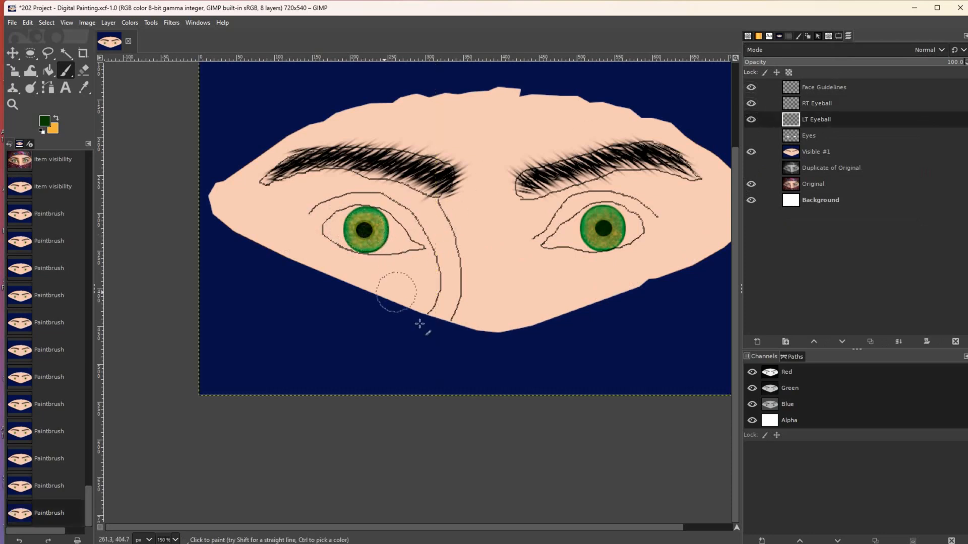
left_click(605, 227)
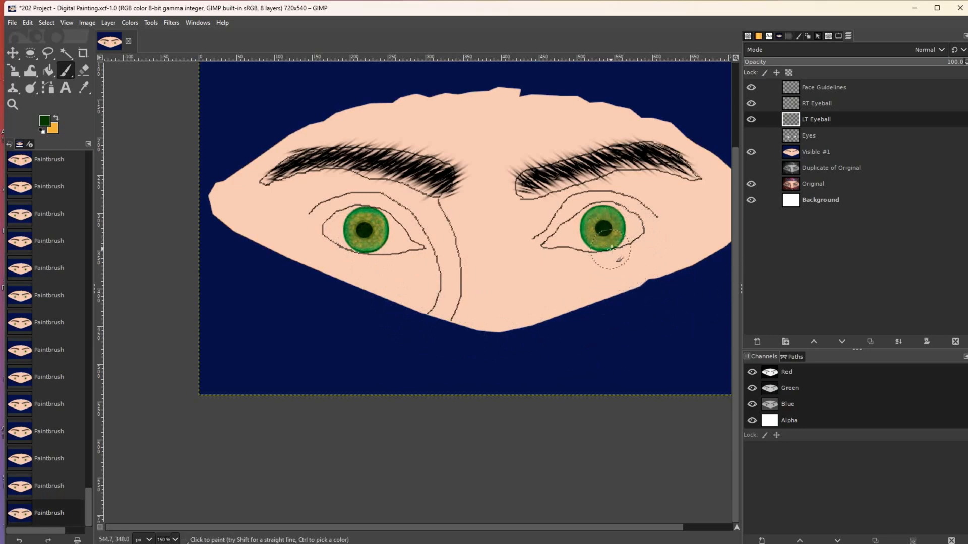
left_click(817, 105)
left_click(602, 229)
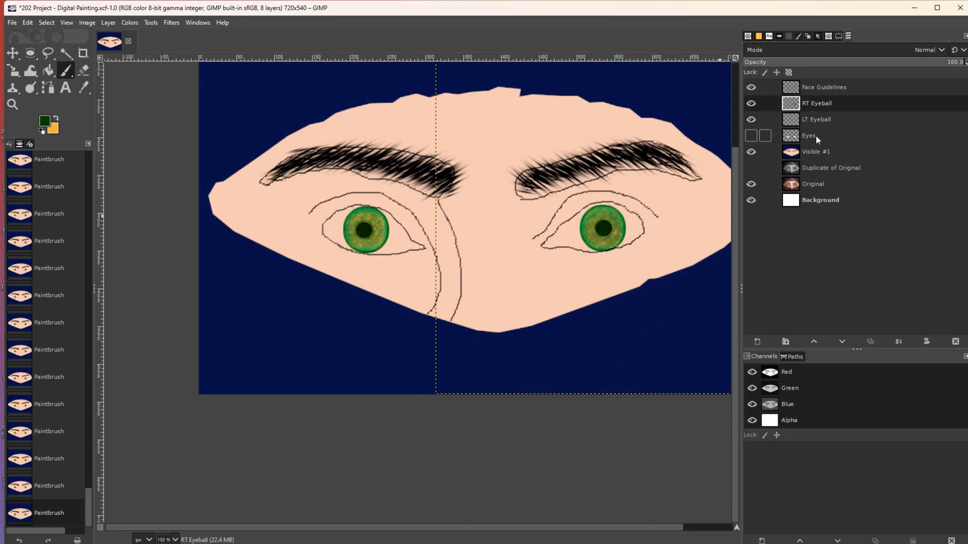
- On the LT Eyeball layer, select a tiny ellipse in the left pupil, fill it white, and deselect
left_click(812, 117)
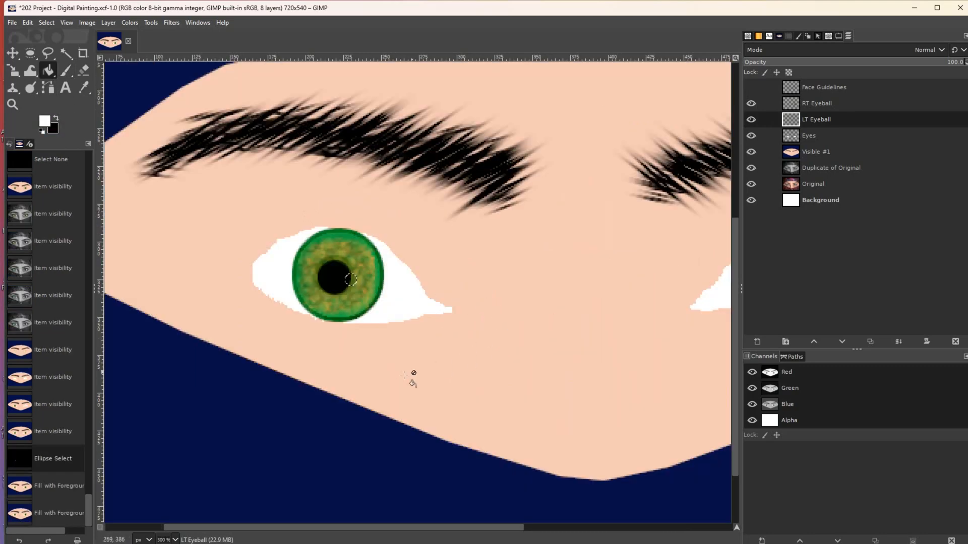
key("ctrl+shift+a")
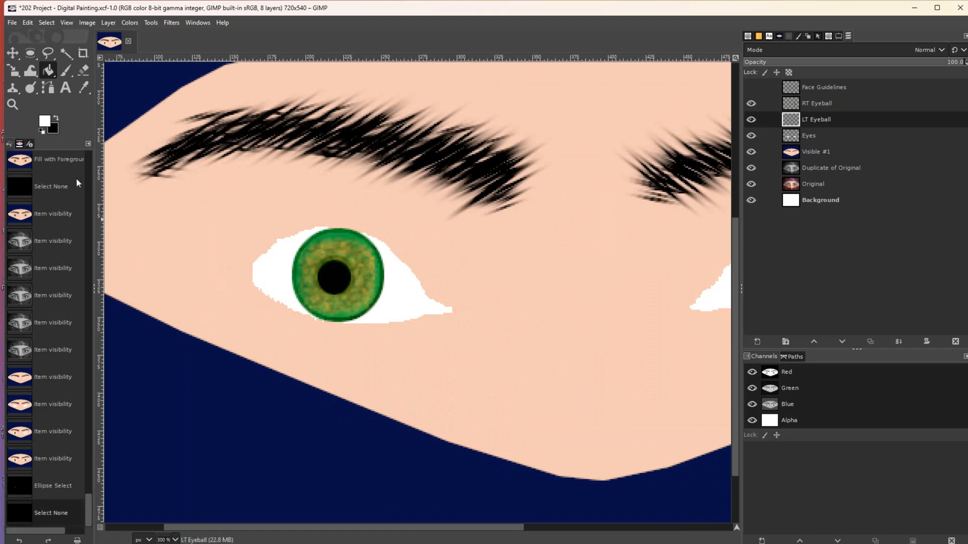
left_click(30, 54)
left_click_drag(342, 272, 346, 273)
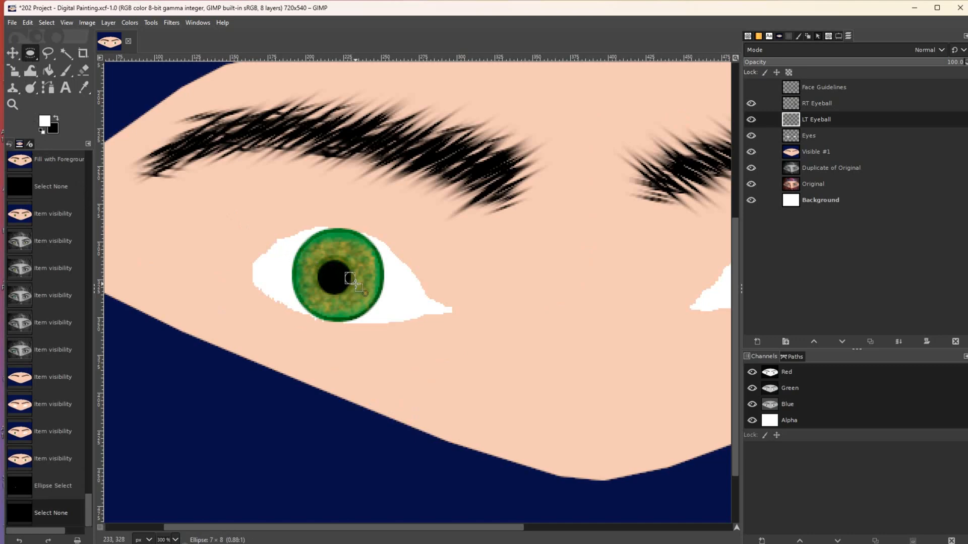
left_click_drag(355, 285, 358, 286)
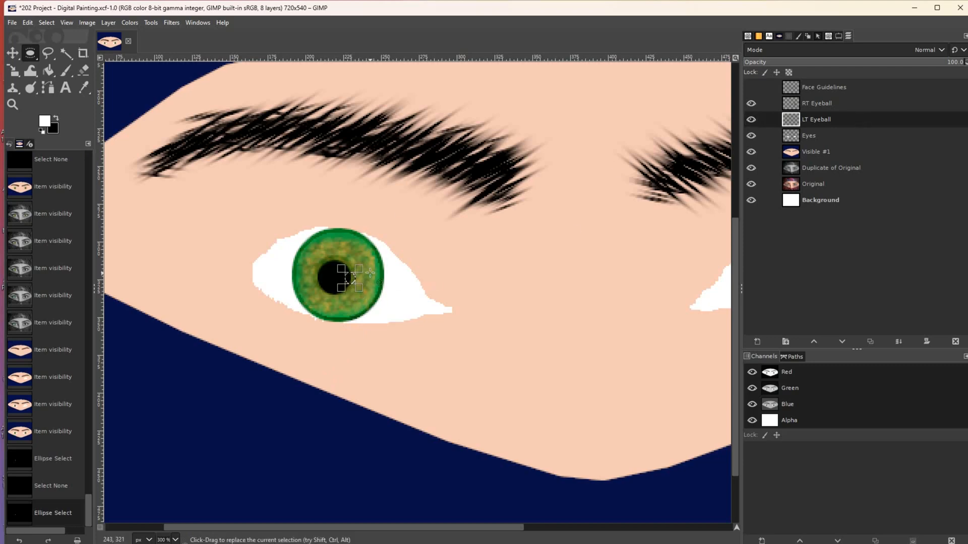
left_click(48, 71)
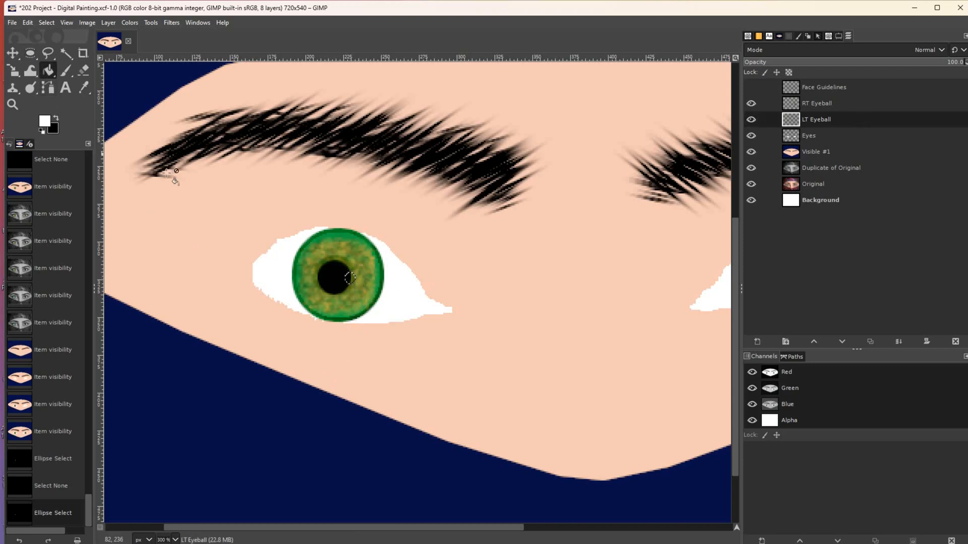
left_click(350, 278)
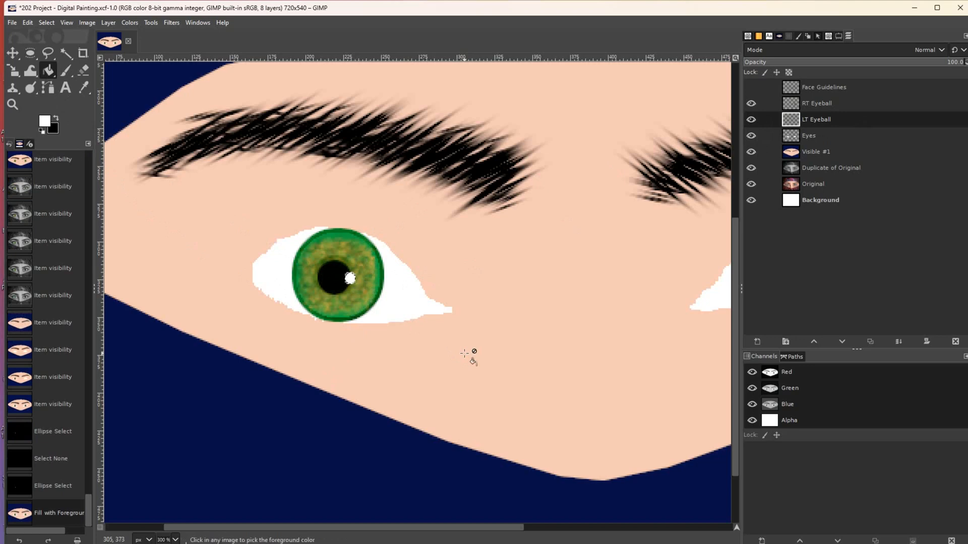
key("ctrl+shift+a")
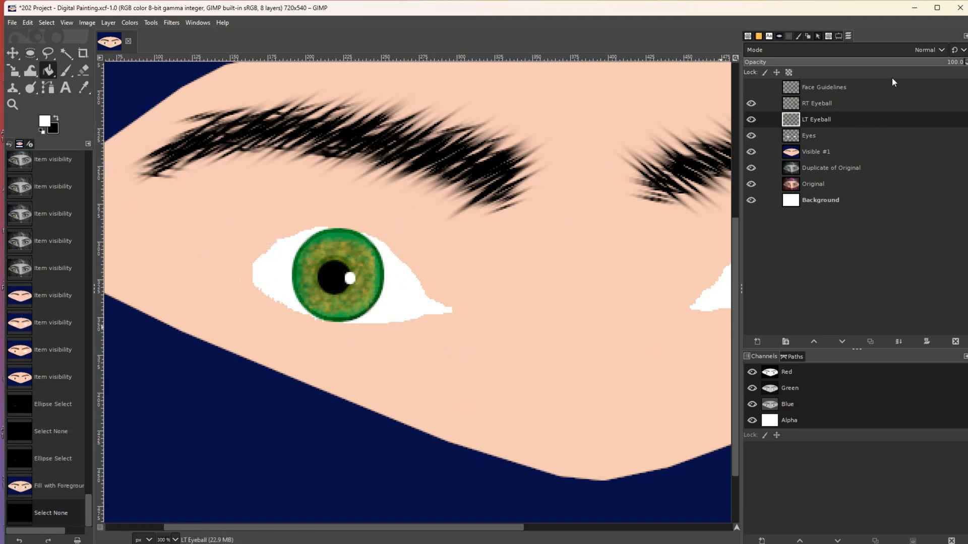
left_click(842, 103)
- Scroll to the right eye and draw a small circular pupil selection, then undo it as misplaced
left_click_drag(290, 527, 479, 527)
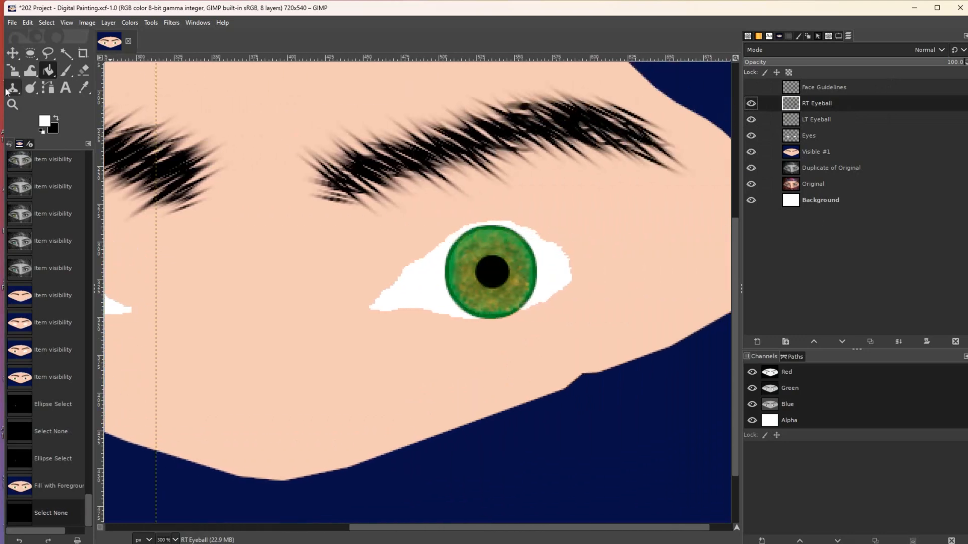
left_click(30, 53)
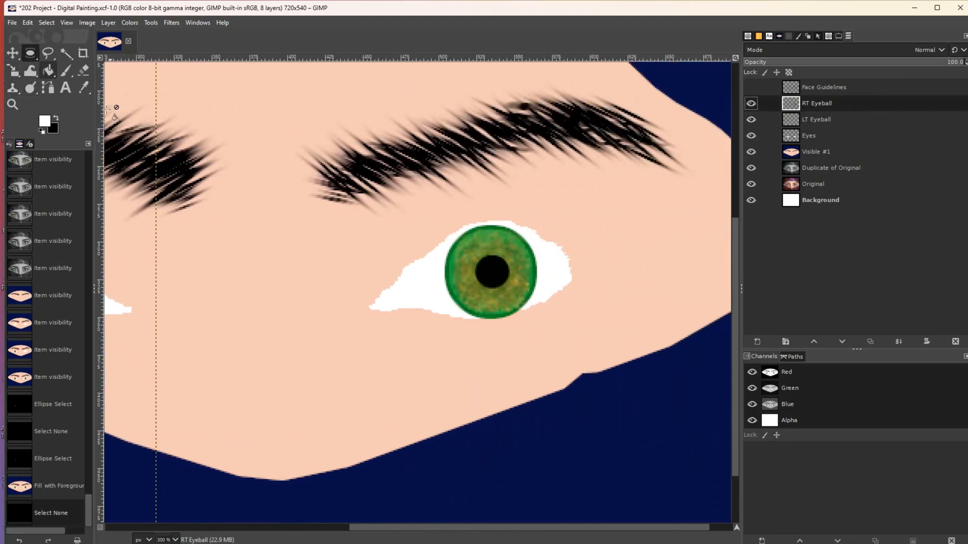
left_click_drag(503, 266, 511, 275)
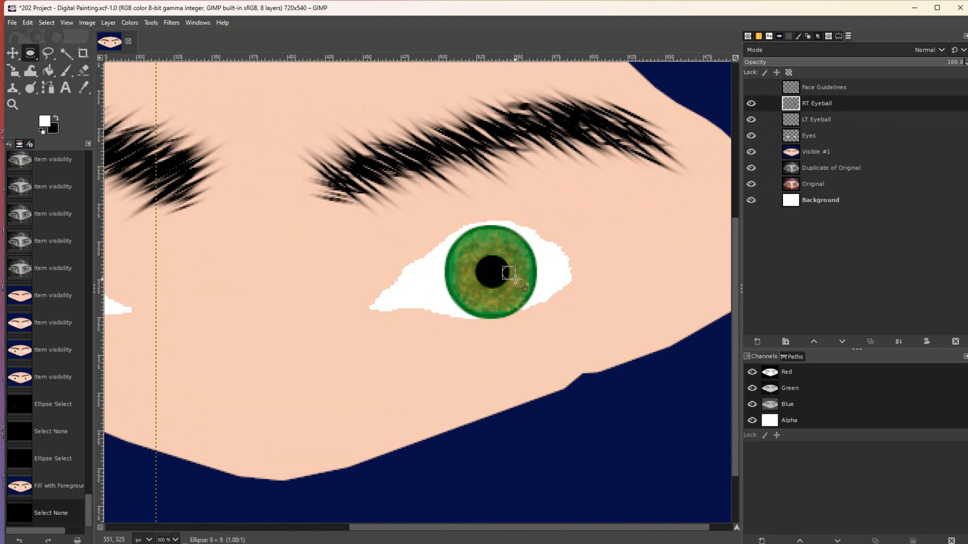
left_click_drag(515, 279, 515, 280)
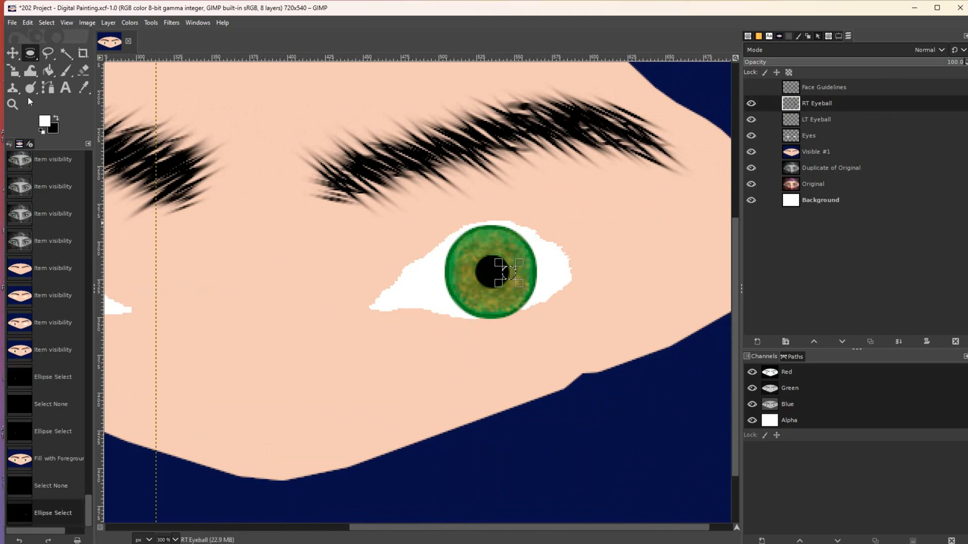
left_click(48, 71)
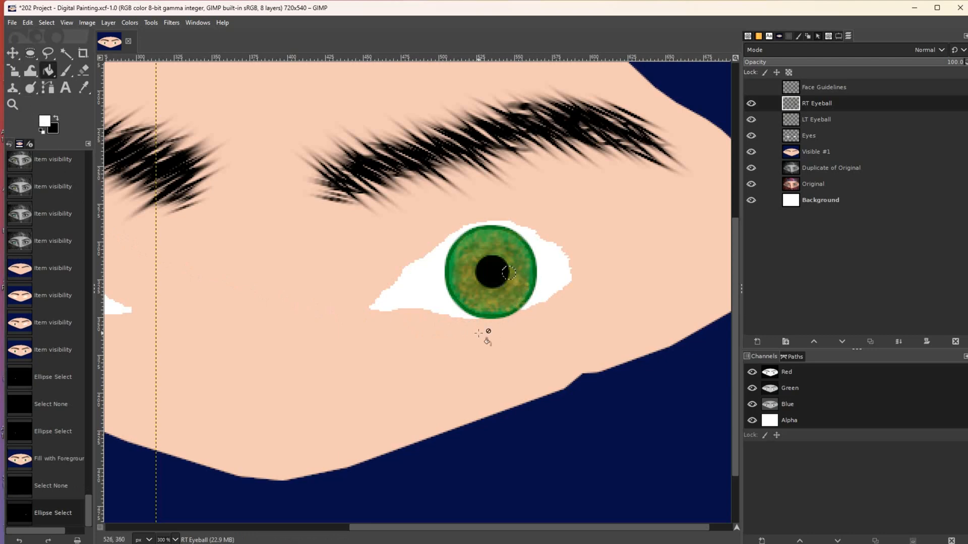
left_click_drag(447, 527, 422, 526)
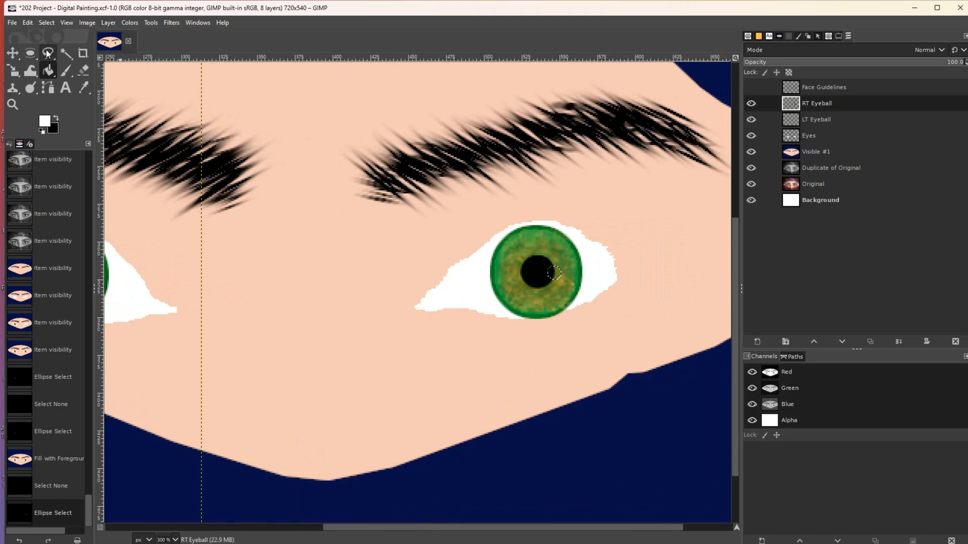
key("ctrl+z")
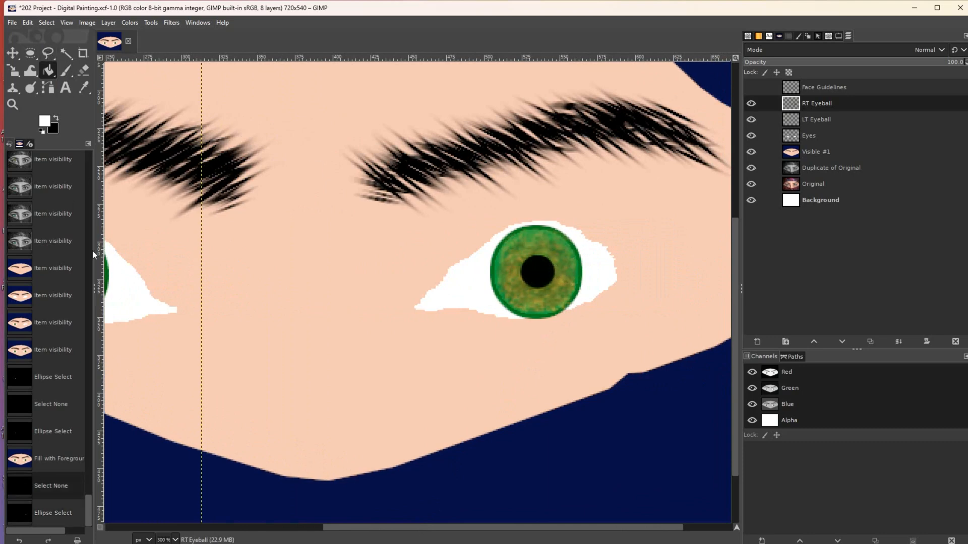
- Select a small circle at the right pupil's edge, fill it white, and deselect
left_click(35, 53)
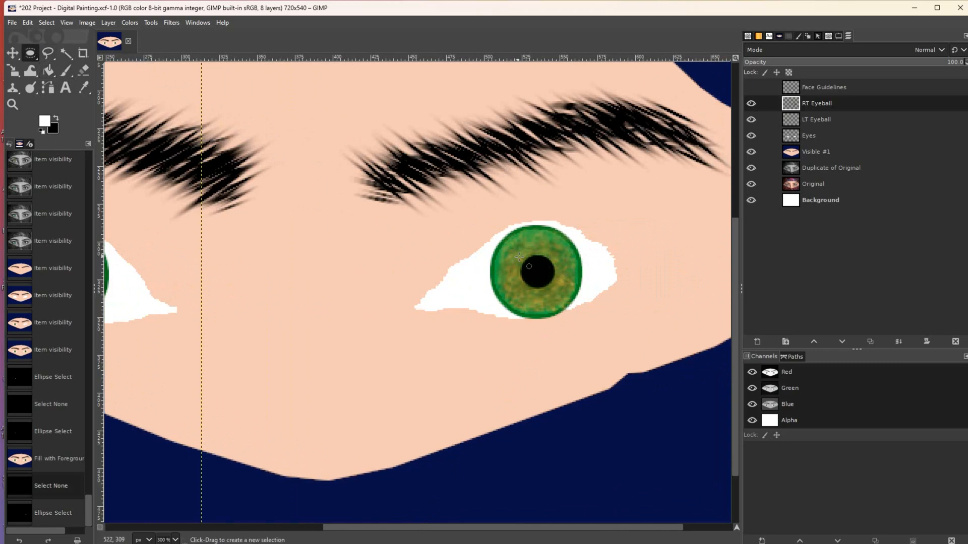
left_click_drag(548, 265, 560, 278)
left_click_drag(560, 278, 560, 278)
left_click(48, 70)
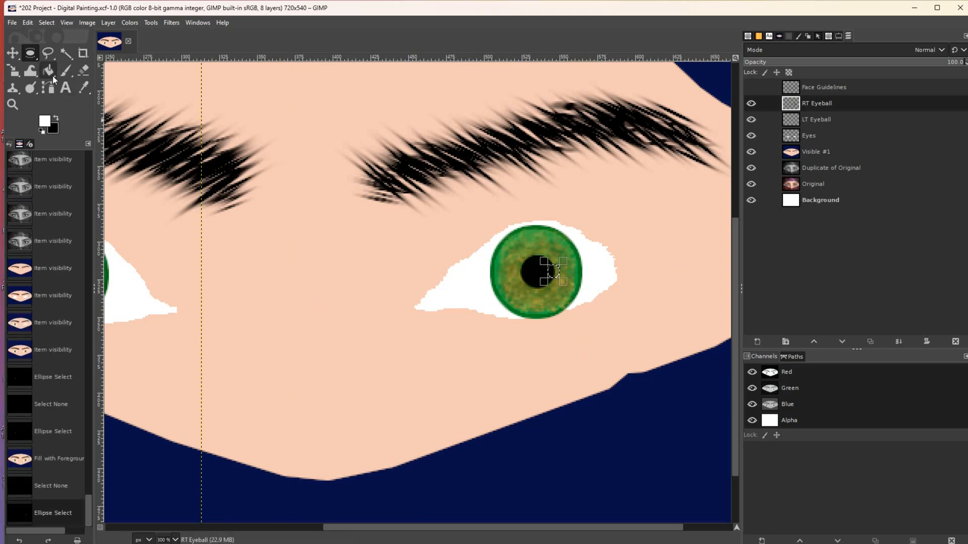
left_click(553, 271)
left_click(554, 271)
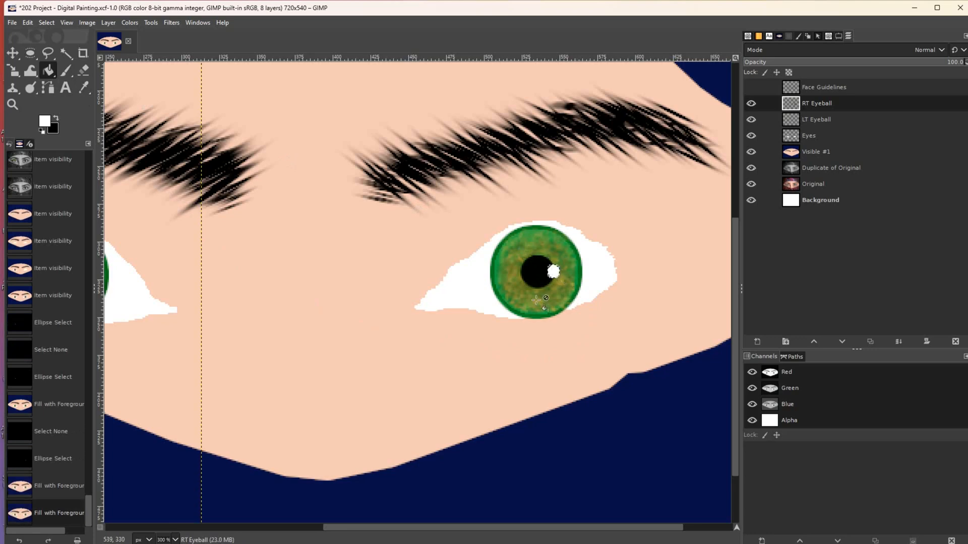
key("ctrl+shift+a")
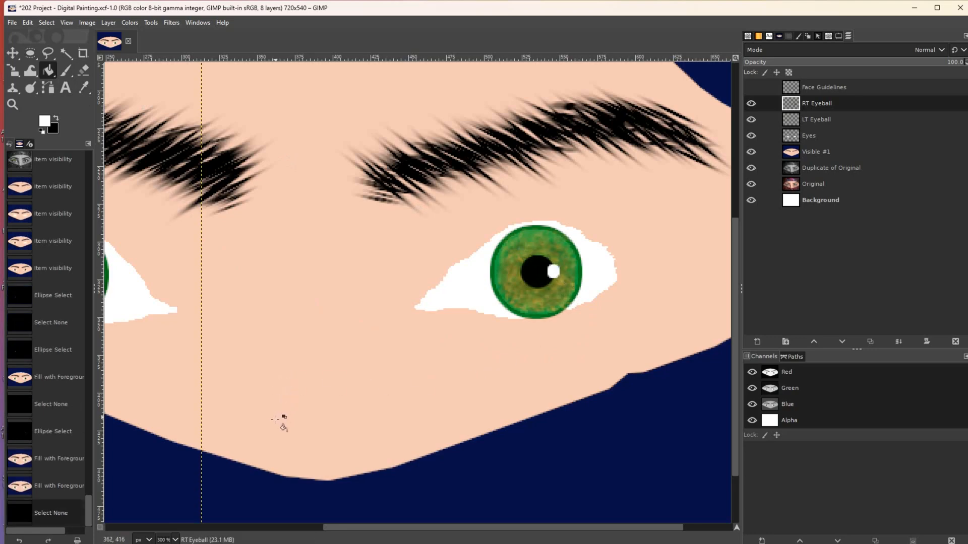
- Zoom out to see the whole face, then zoom back in slightly
left_click(16, 108)
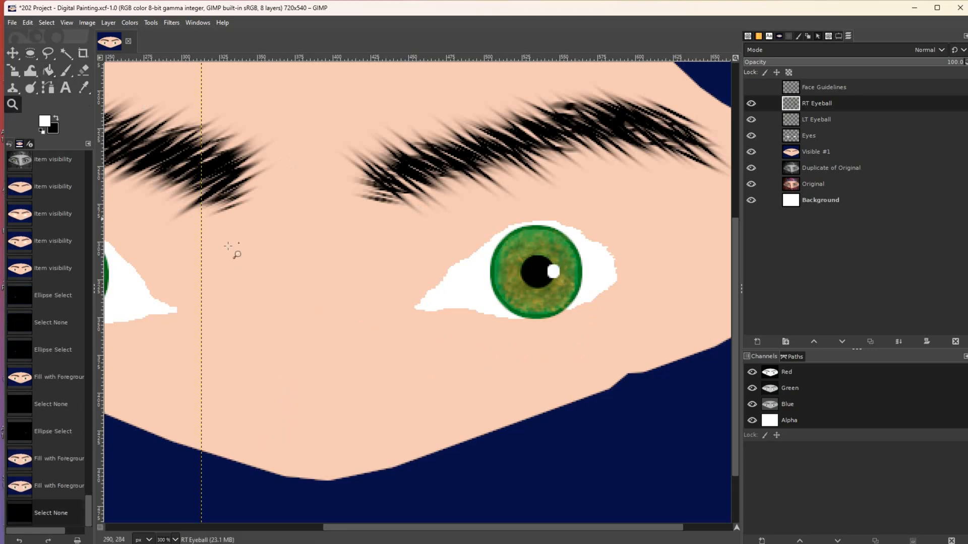
left_click(426, 331, "ctrl")
left_click(426, 331, "ctrl")
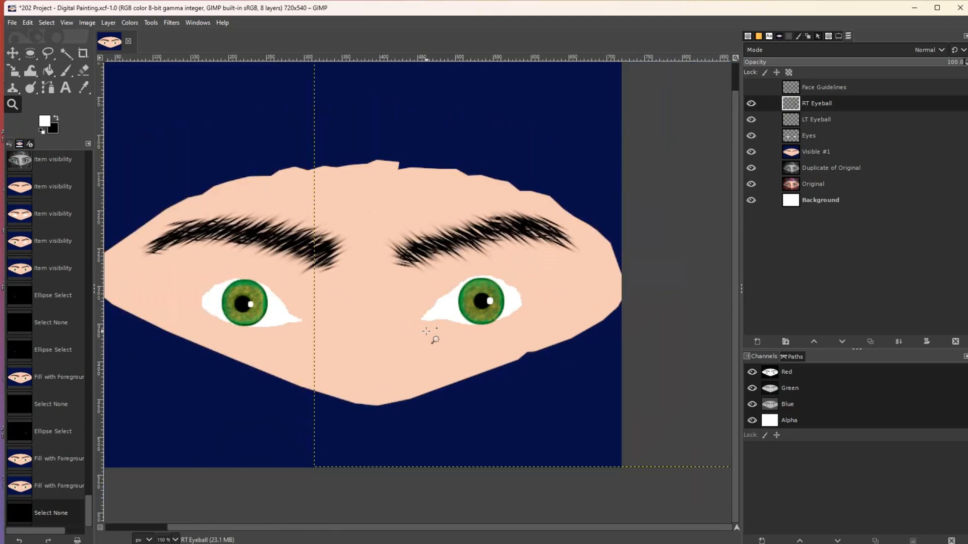
left_click(426, 331, "ctrl")
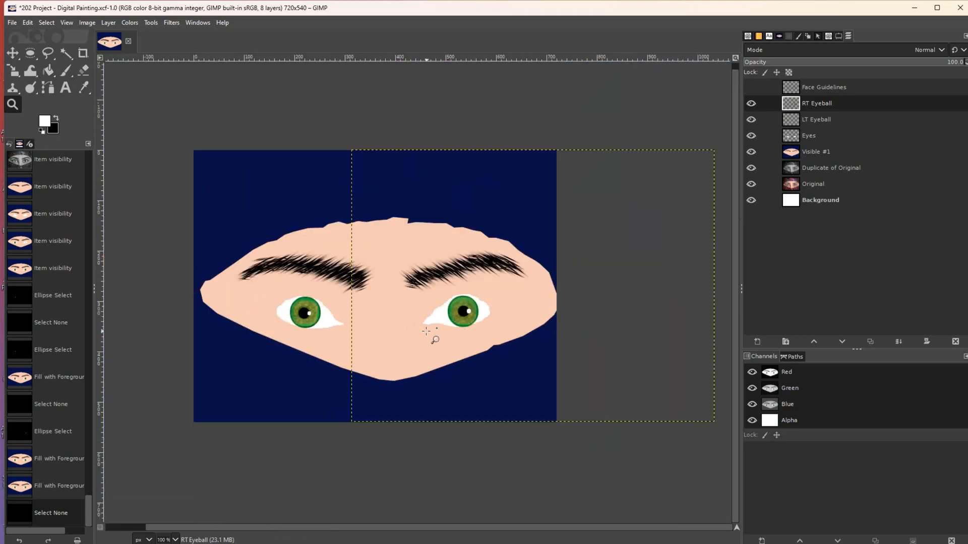
left_click(612, 390)
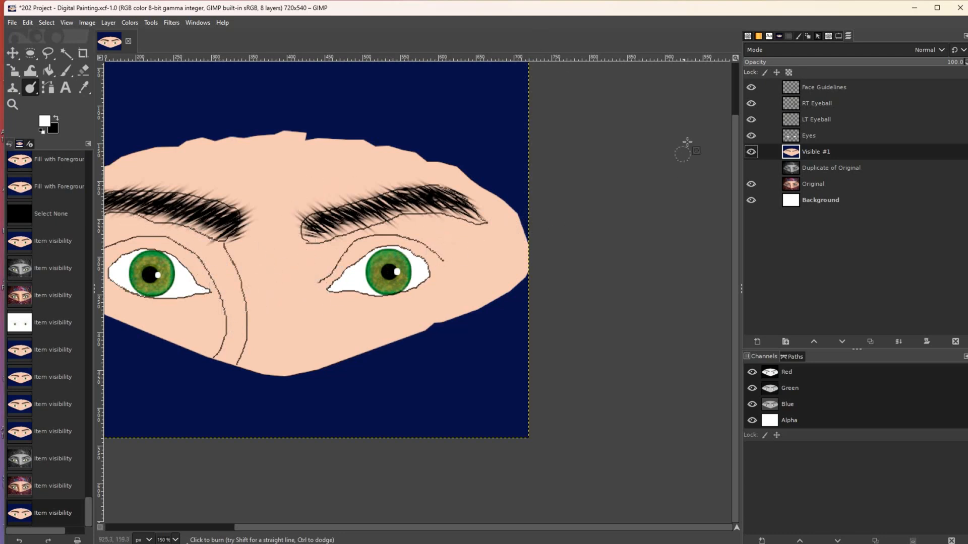
- Compare Visible #1 against the photo, then enlarge the Dodge/Burn brush and set Force to about 43
left_click(750, 152)
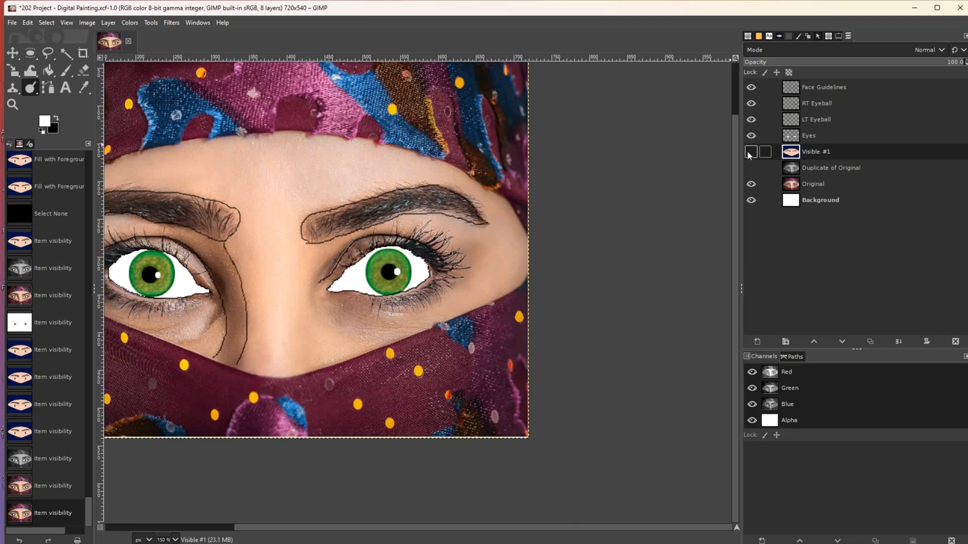
left_click(750, 151)
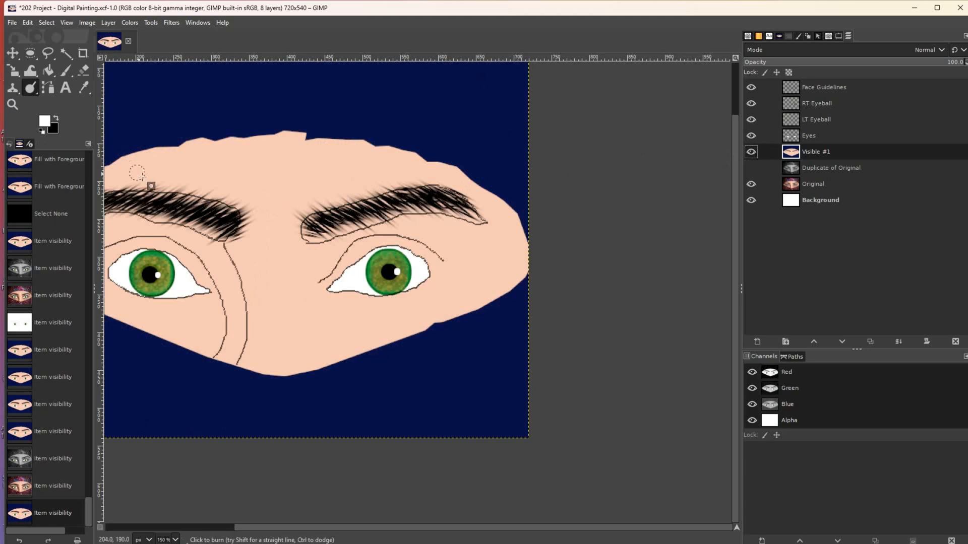
key("bracketright")
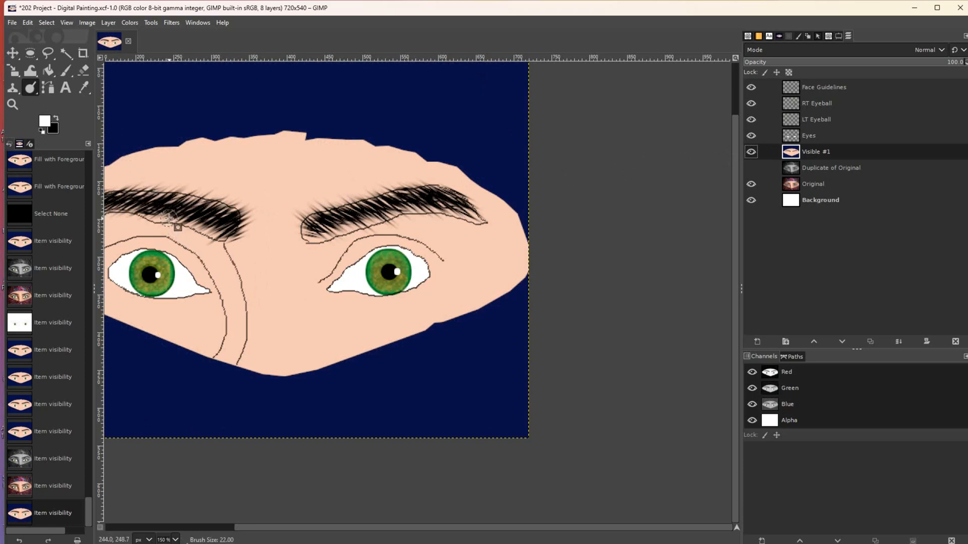
key("bracketright")
key("bracketright")
key("bracketright")
key("bracketright")
key("bracketright")
key("bracketright")
key("bracketright")
left_click(838, 36)
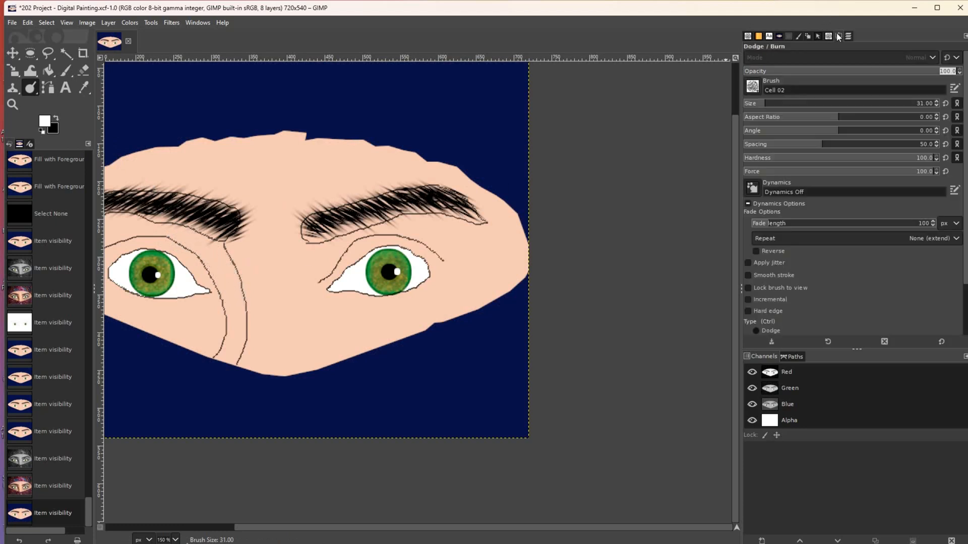
left_click(818, 173)
mouse_move(816, 175)
left_mouse_down()
mouse_move(798, 177)
mouse_move(835, 176)
left_mouse_up()
left_click(826, 174)
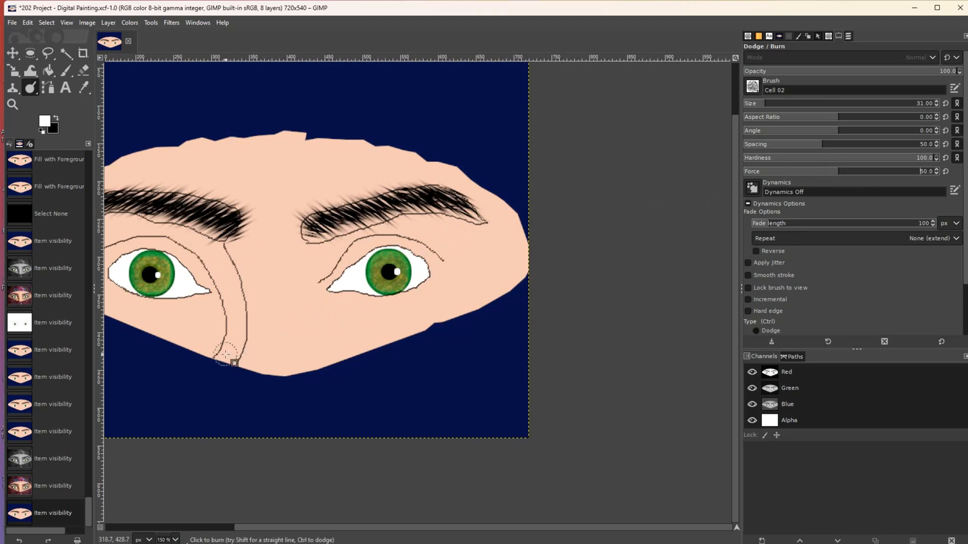
- Burn shading up the left nose line and from the nose under the left eyebrow
left_click_drag(235, 342, 235, 297)
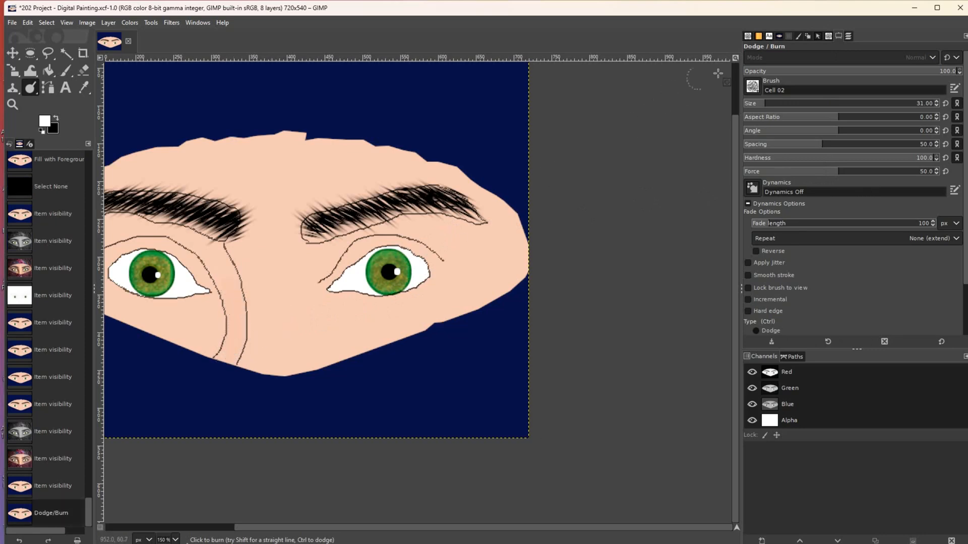
left_click(846, 37)
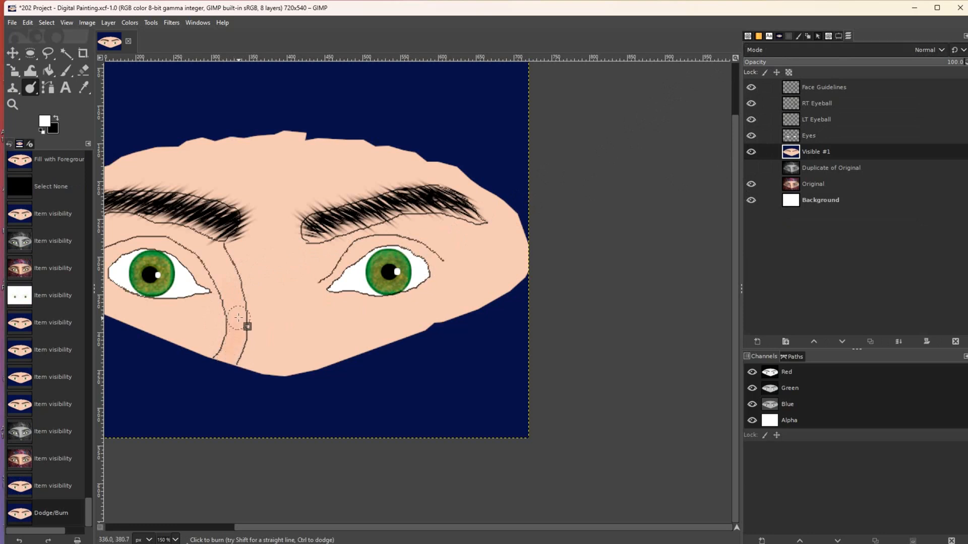
left_click_drag(231, 283, 188, 238)
left_click(177, 235)
left_click(164, 231)
left_click(153, 228)
left_click(147, 228)
left_click(140, 229)
left_click(134, 230)
left_click(133, 230)
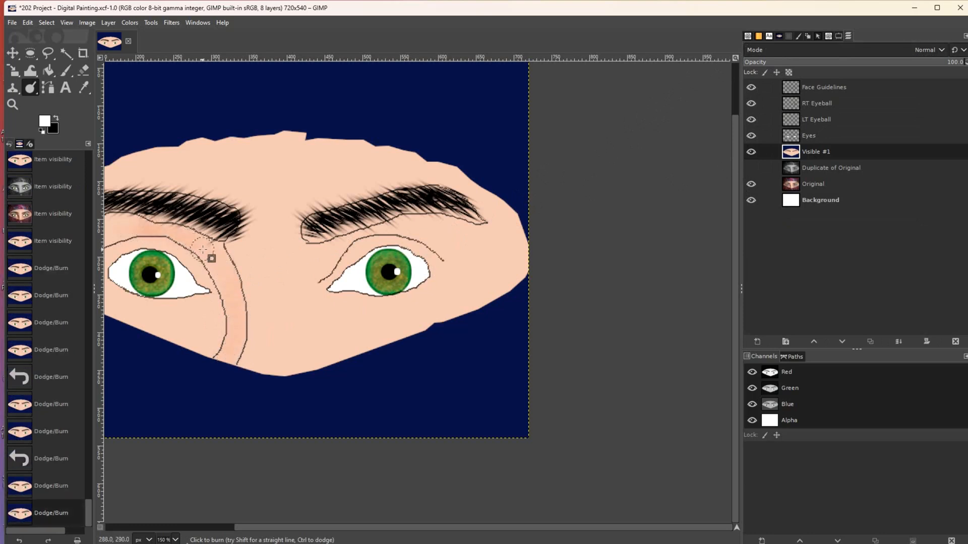
left_click(230, 354)
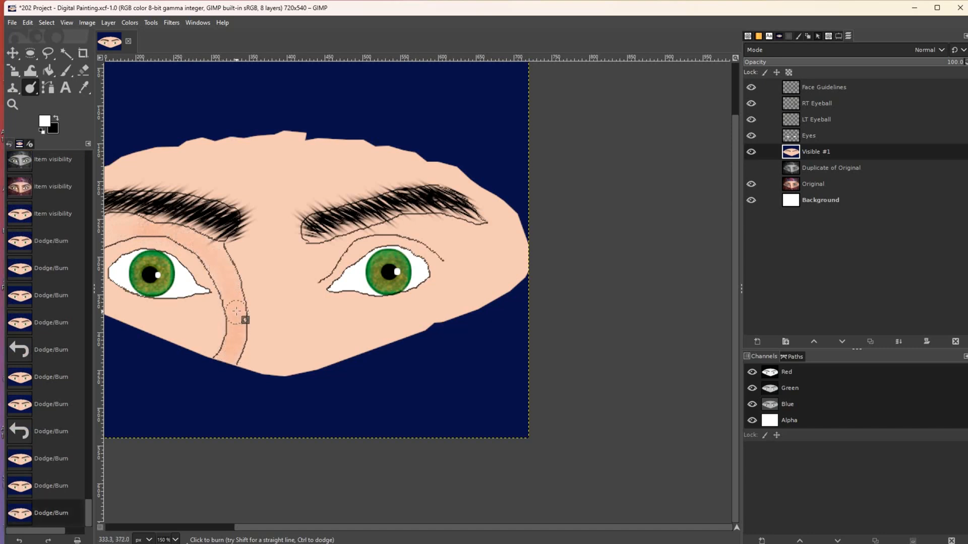
- Darken the eyelid crease, inner-eye crease and the strip beside the nose with burn strokes
mouse_move(226, 273)
left_mouse_down()
mouse_move(207, 244)
mouse_move(133, 226)
left_mouse_up()
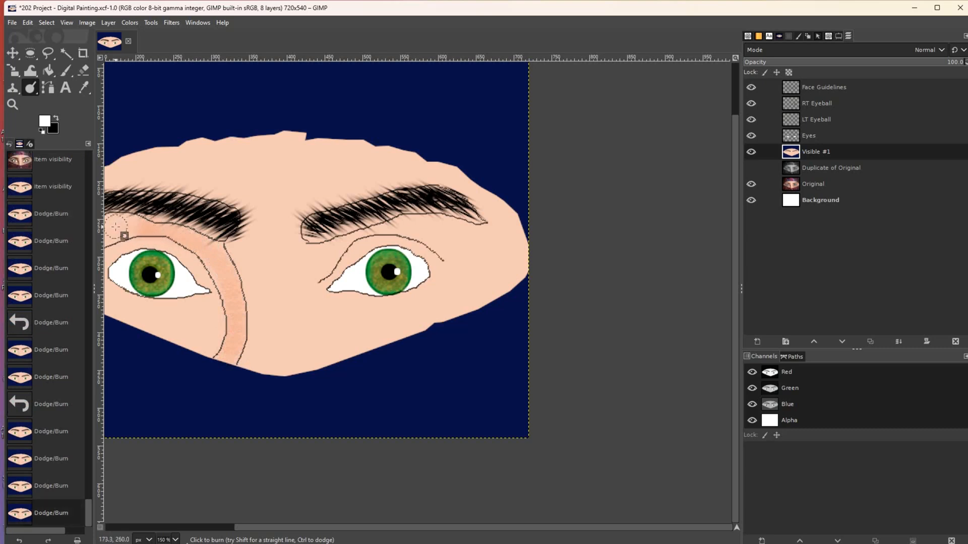
left_click_drag(123, 232, 151, 240)
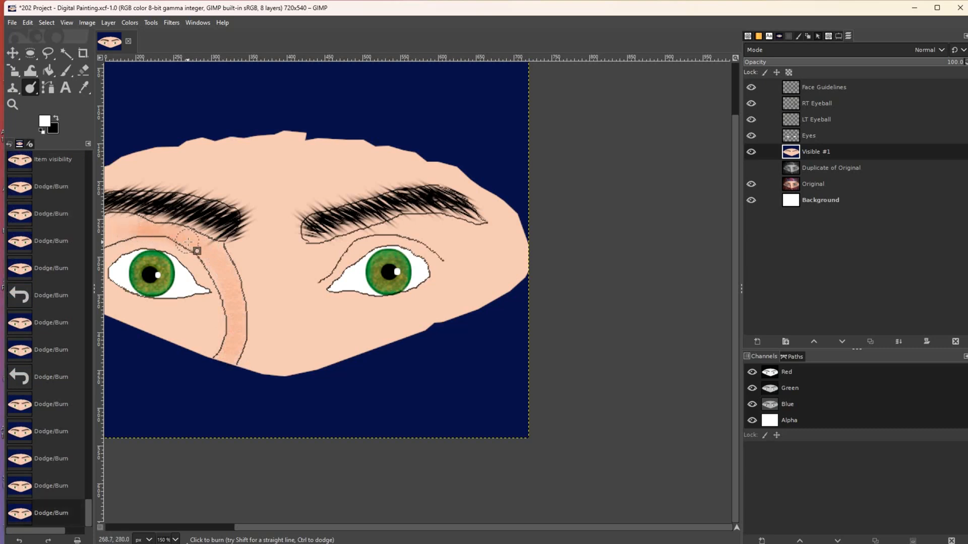
mouse_move(221, 271)
left_mouse_down()
mouse_move(232, 301)
mouse_move(225, 343)
left_mouse_up()
mouse_move(225, 274)
left_mouse_down()
mouse_move(191, 242)
mouse_move(113, 228)
left_mouse_up()
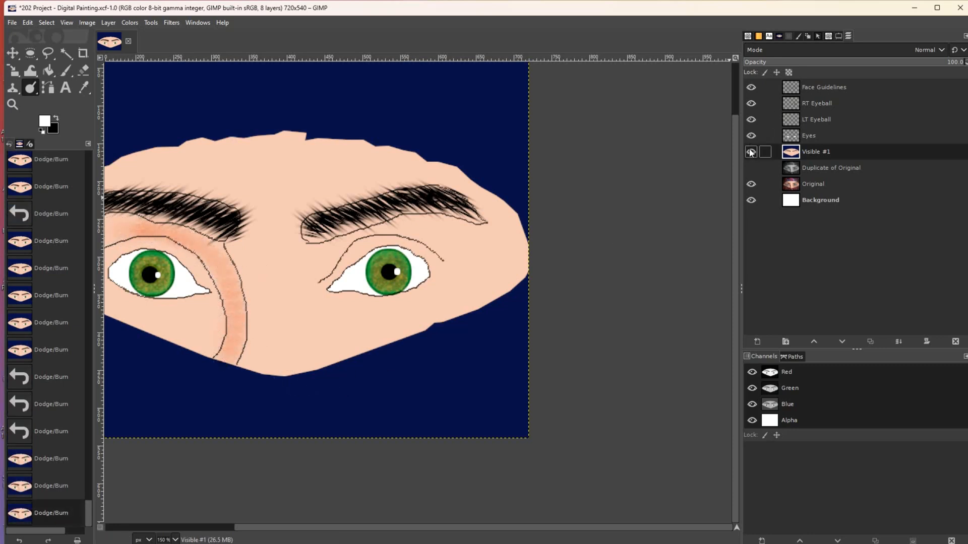
- Check the shading without face outlines, add burn dabs along the nose line, then undo them
left_click(751, 88)
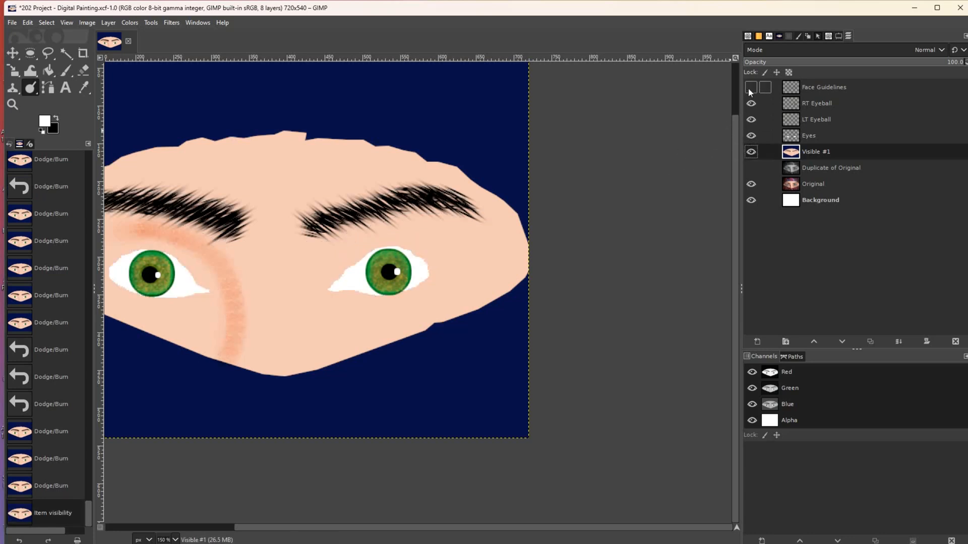
left_click(750, 87)
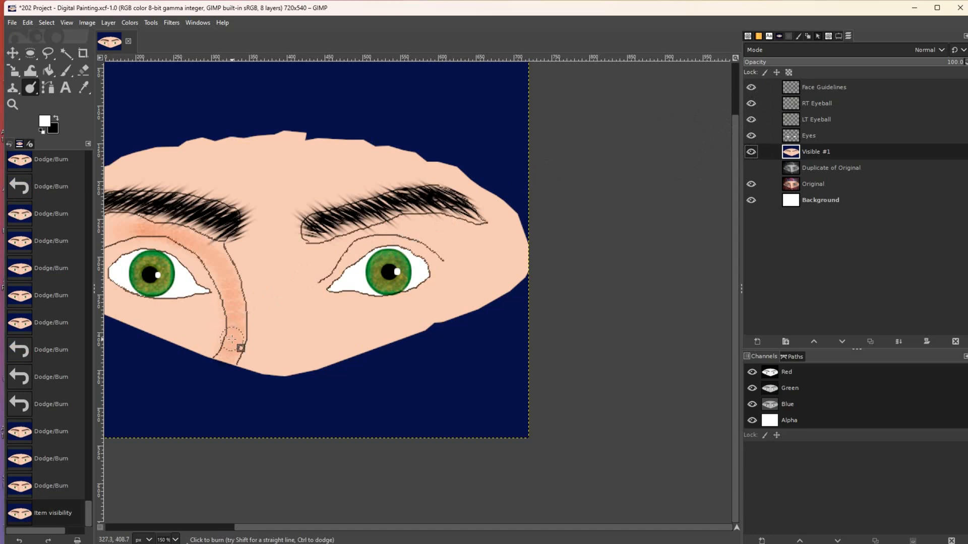
left_click(237, 311)
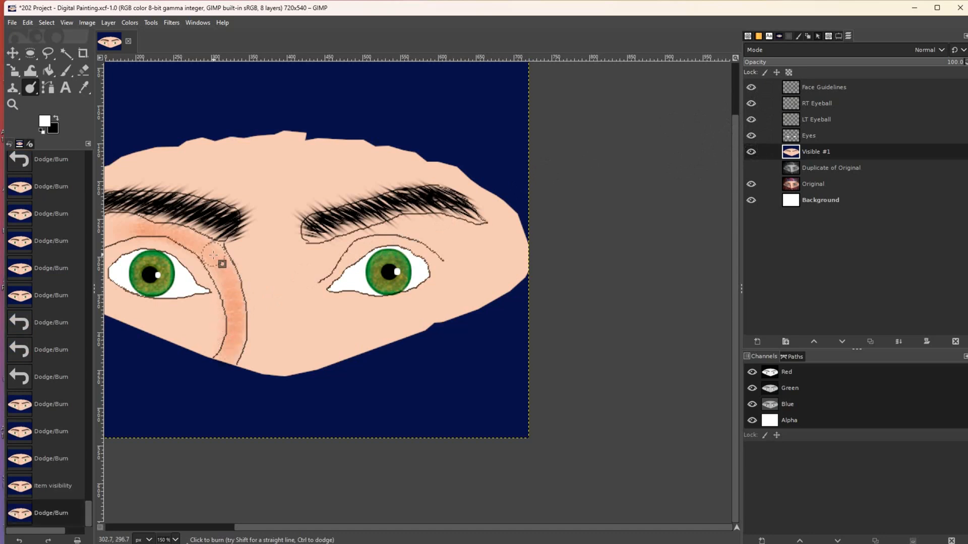
left_click(232, 316)
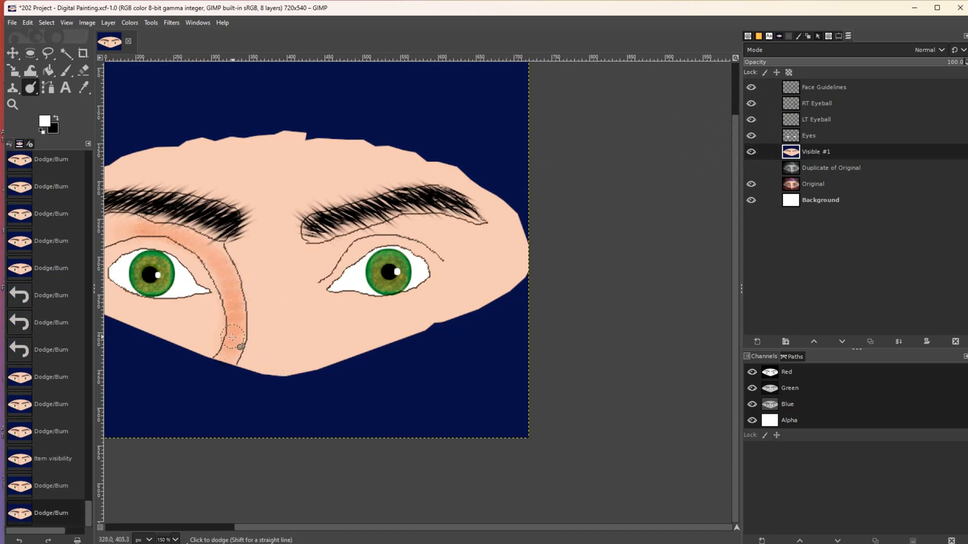
left_click(232, 336, "ctrl")
key("ctrl+z")
key("ctrl+z")
key("ctrl+z")
key("ctrl+z")
key("ctrl+z")
key("ctrl+z")
key("ctrl+z")
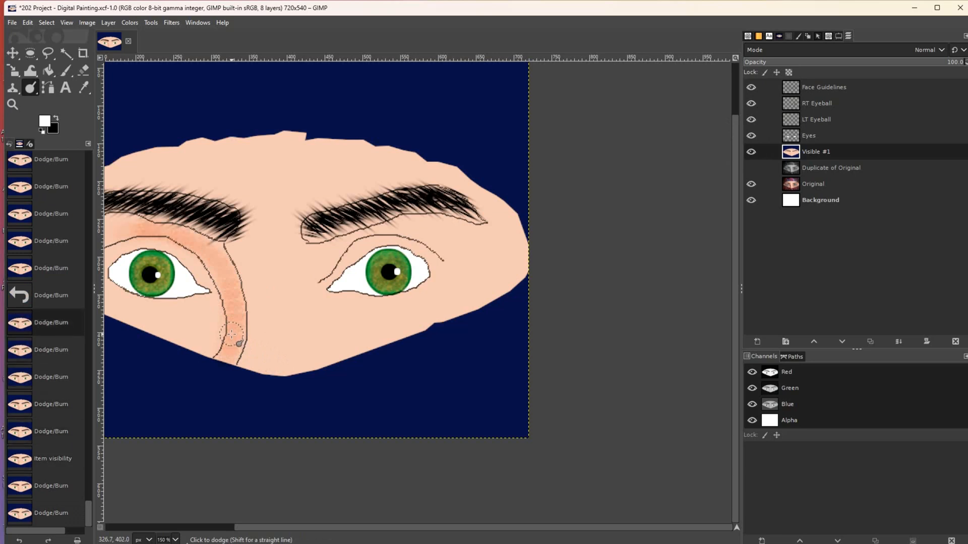
key("ctrl+z")
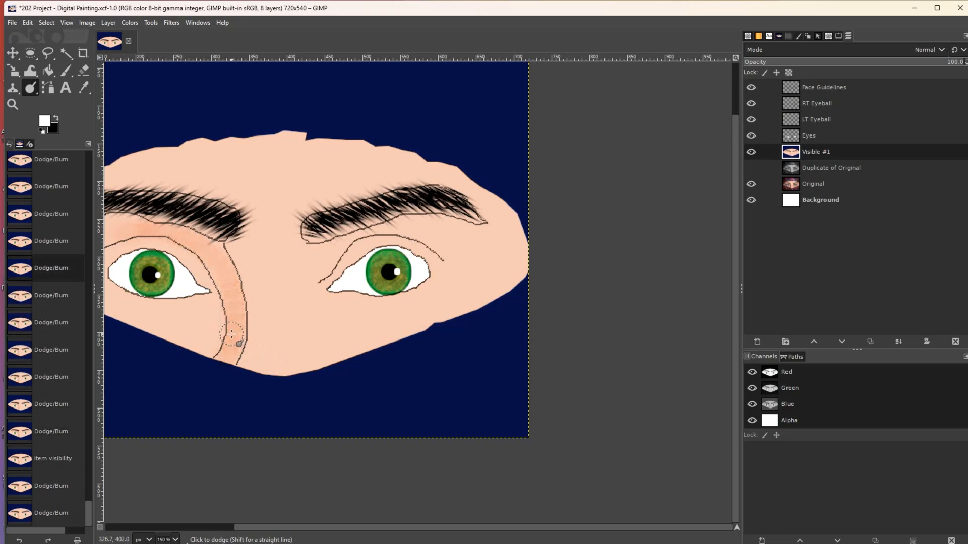
- Set Dodge/Burn Spacing to 1 and burn a stroke along the nose outline
left_click(837, 37)
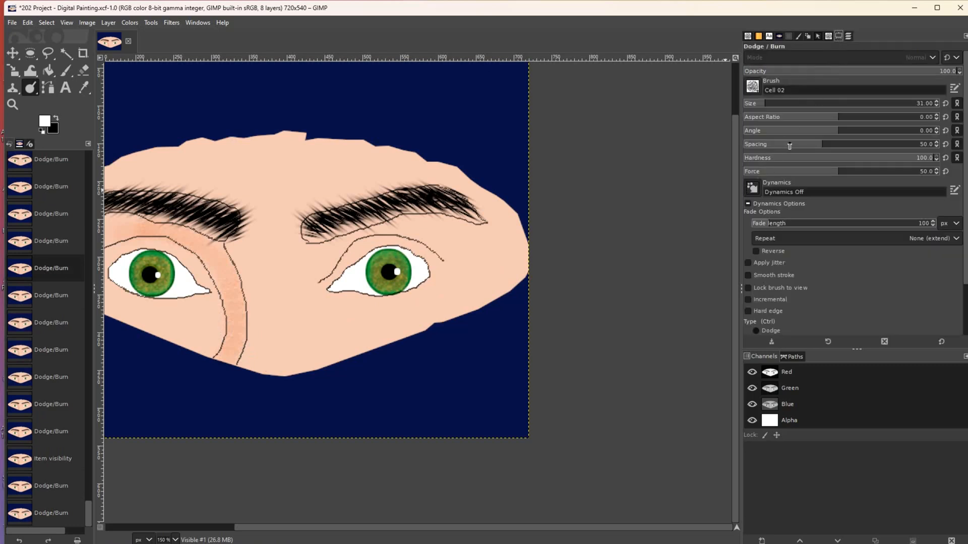
left_click_drag(789, 146, 745, 146)
key("ctrl+z")
key("ctrl+z")
key("ctrl+z")
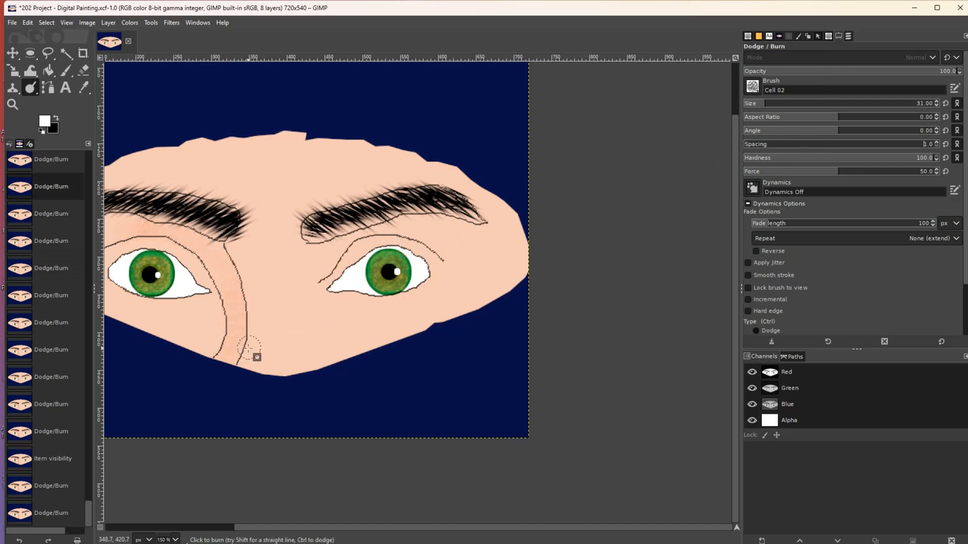
mouse_move(229, 349)
left_mouse_down()
mouse_move(240, 326)
mouse_move(227, 270)
mouse_move(202, 247)
mouse_move(119, 233)
mouse_move(212, 255)
mouse_move(233, 283)
mouse_move(234, 356)
mouse_move(225, 360)
mouse_move(240, 325)
mouse_move(235, 291)
mouse_move(220, 257)
mouse_move(198, 246)
left_mouse_up()
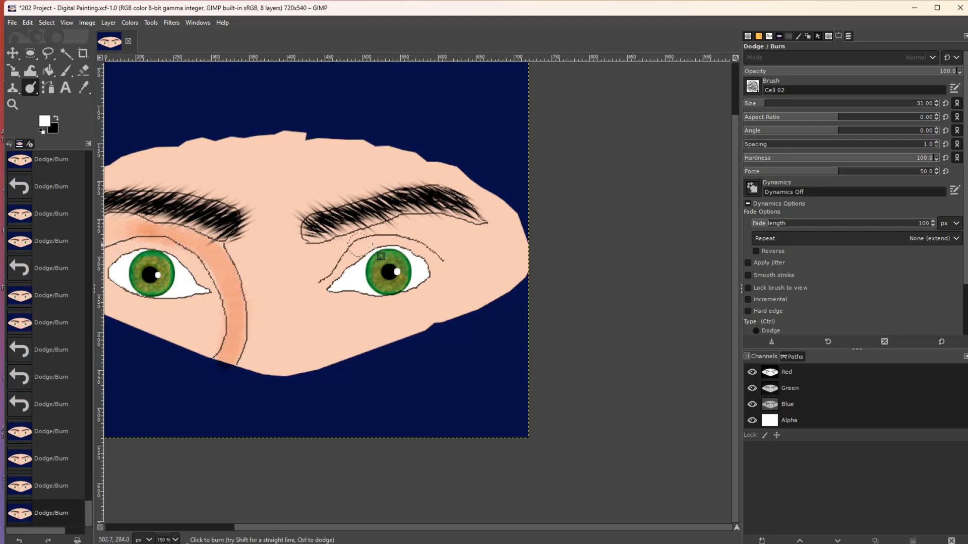
- Lower Force to 37, resize the brush to 6 then 11, and shade under the brow and along the nose
left_click_drag(823, 176, 813, 174)
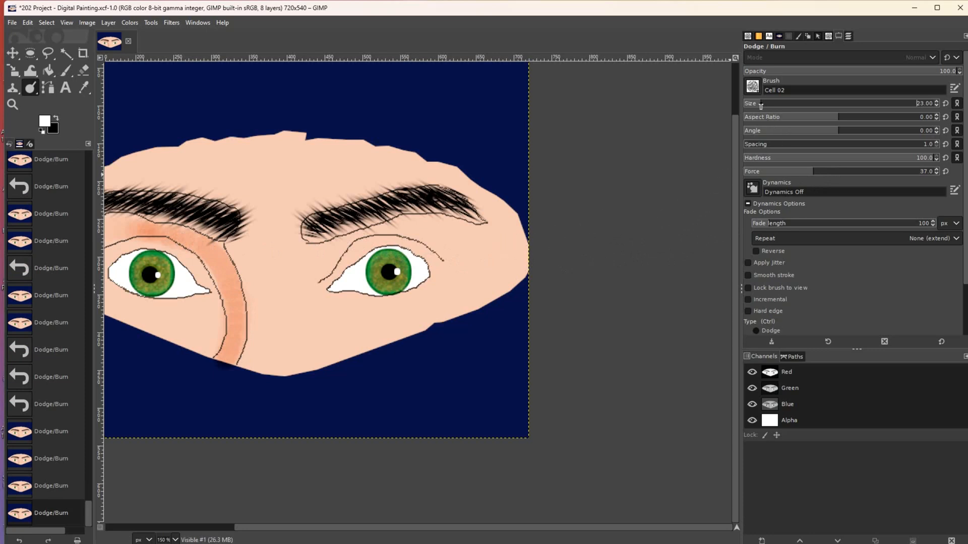
left_click_drag(751, 108, 750, 109)
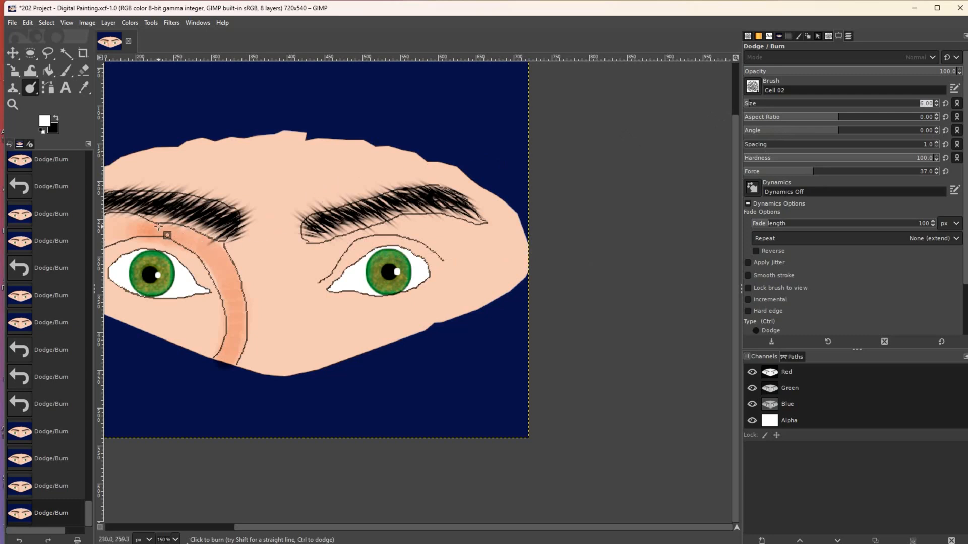
key("bracketleft")
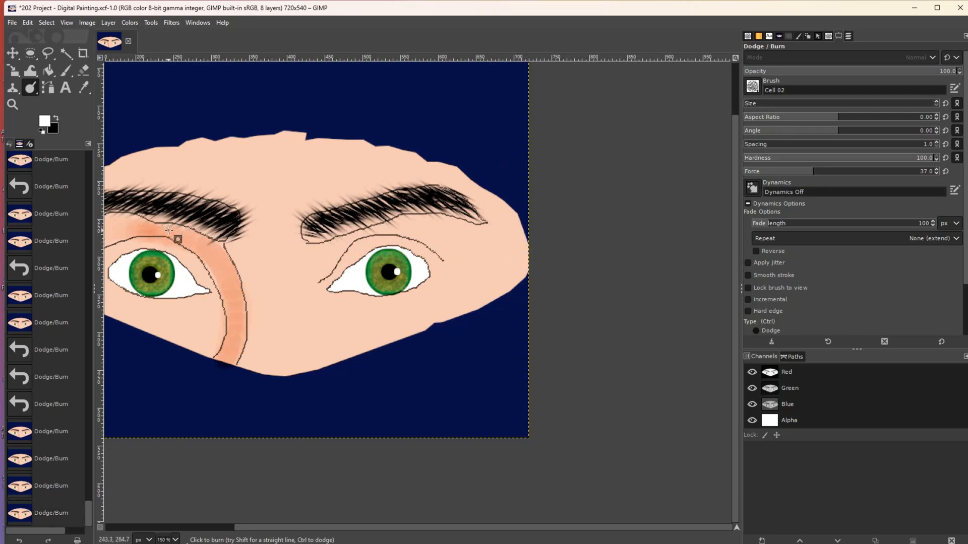
left_click(174, 228)
key("bracketright")
key("bracketright")
key("bracketright")
left_click_drag(161, 226, 214, 244)
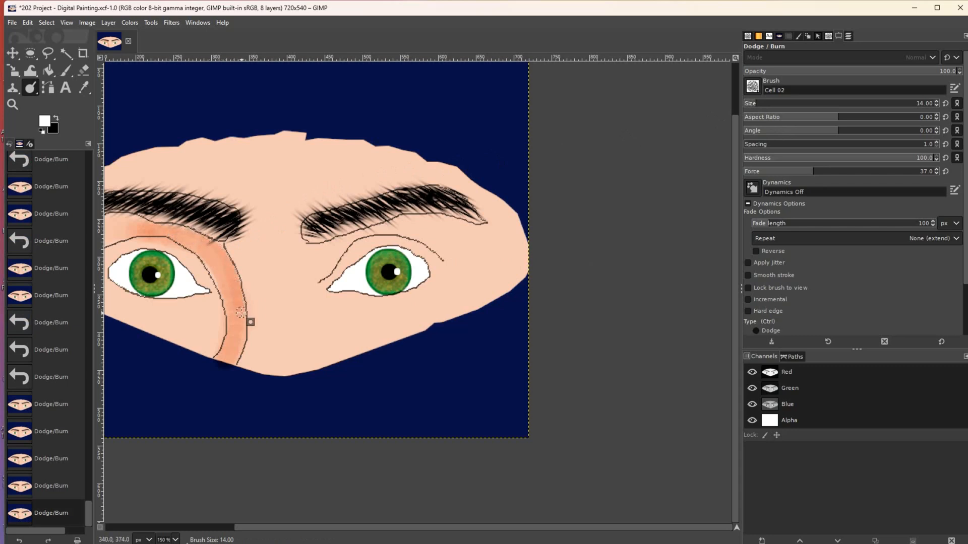
mouse_move(232, 367)
left_mouse_down()
mouse_move(240, 307)
mouse_move(225, 263)
mouse_move(205, 237)
mouse_move(135, 223)
left_mouse_up()
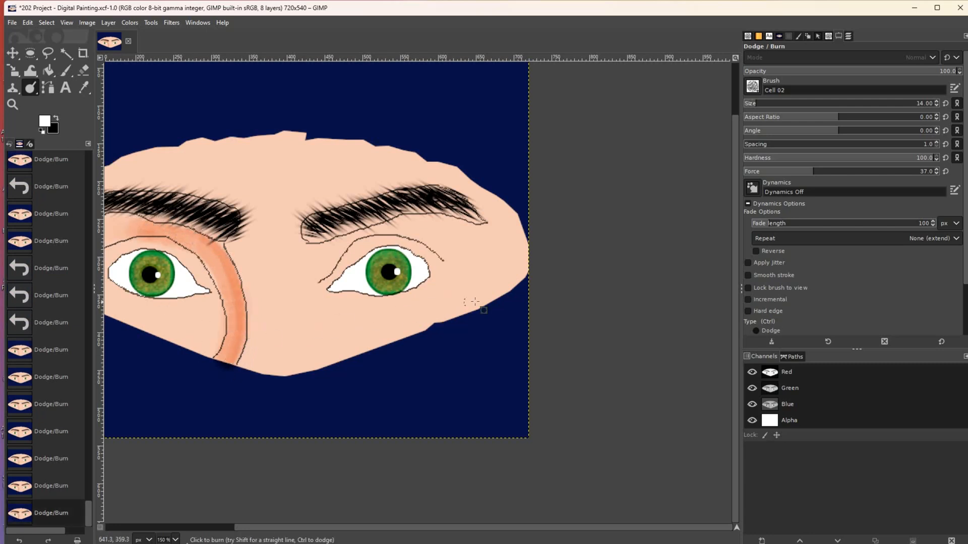
left_click(843, 37)
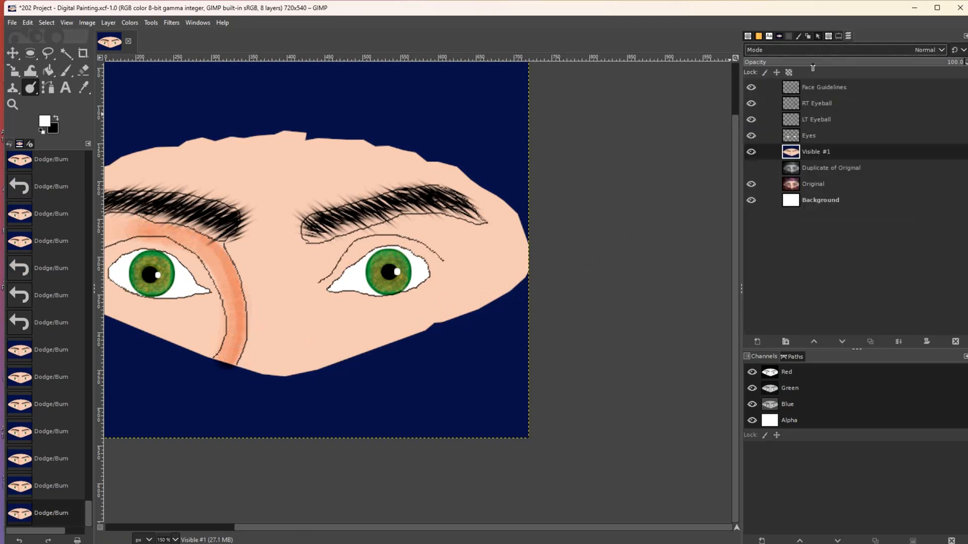
- Undo the last two shading strokes and lower the Dodge/Burn Force to 6
left_click(751, 87)
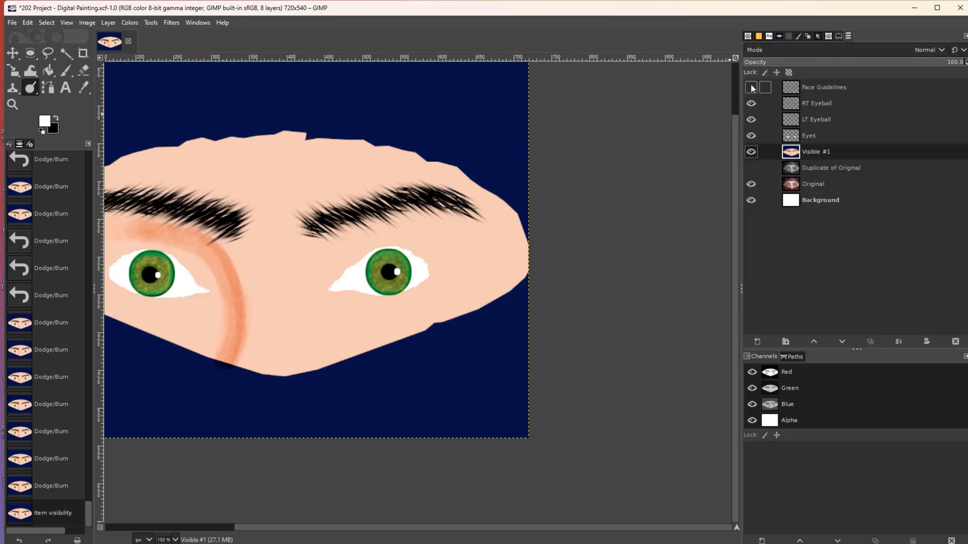
left_click(751, 88)
key("ctrl+z")
key("ctrl+z")
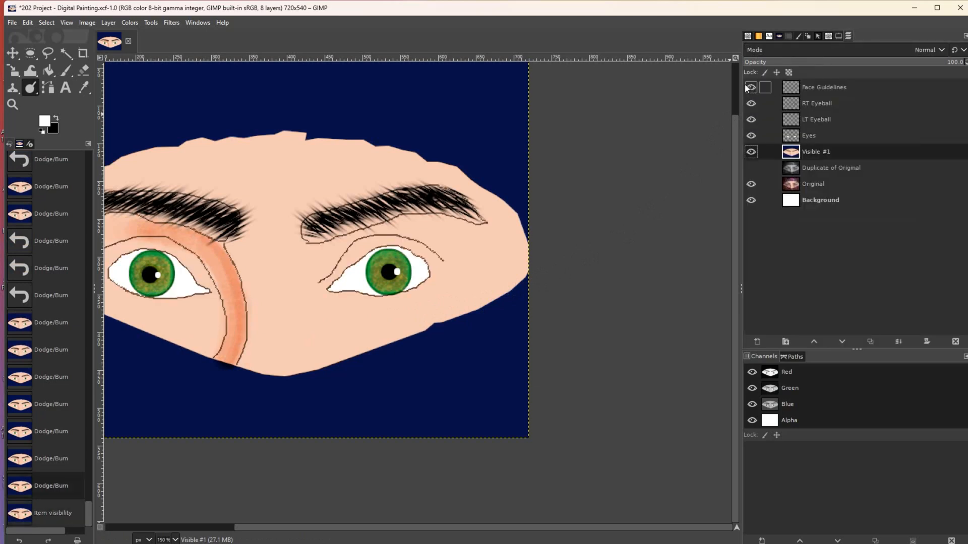
key("ctrl+z")
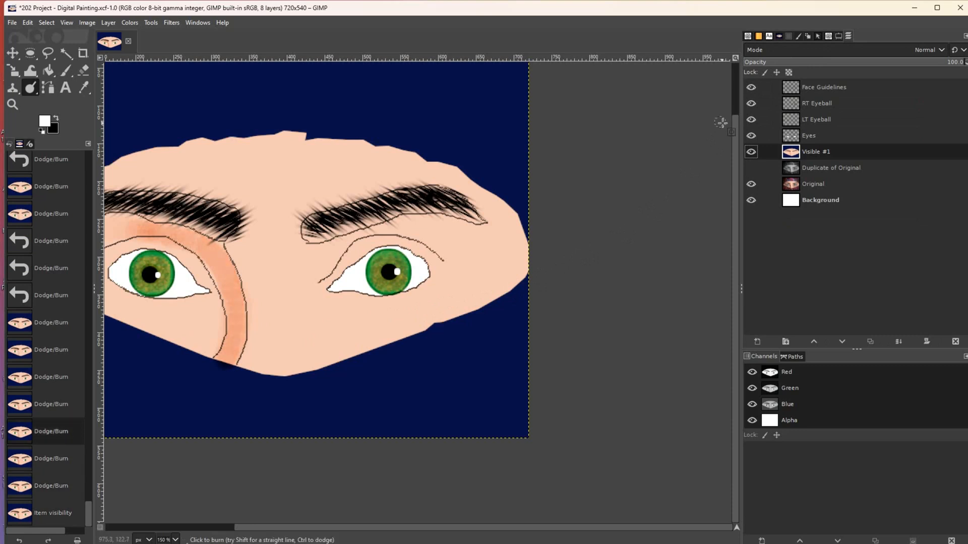
left_click(838, 36)
left_click(769, 175)
left_click_drag(757, 176, 755, 175)
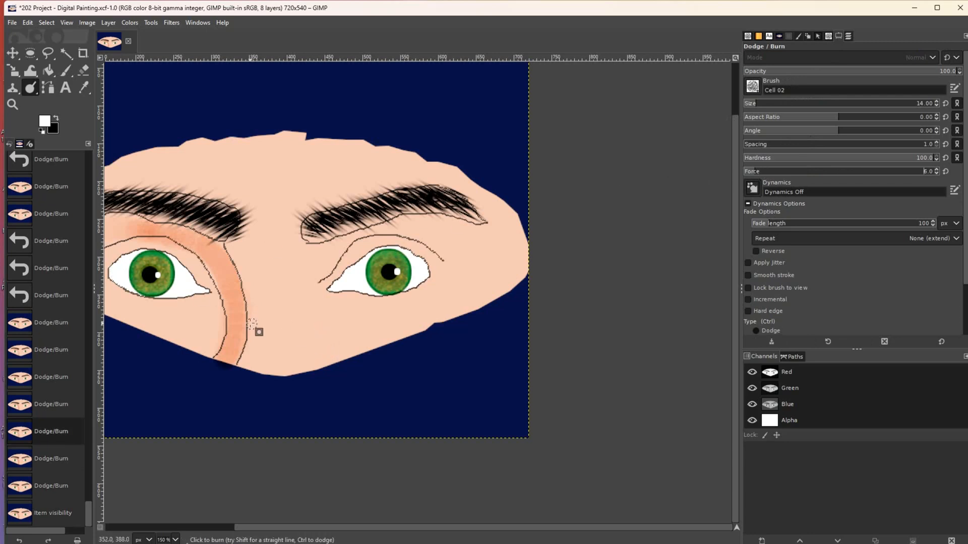
- With a size 17 brush, softly burn the nose tip and nose line, then float the Layers tab
left_click(229, 350)
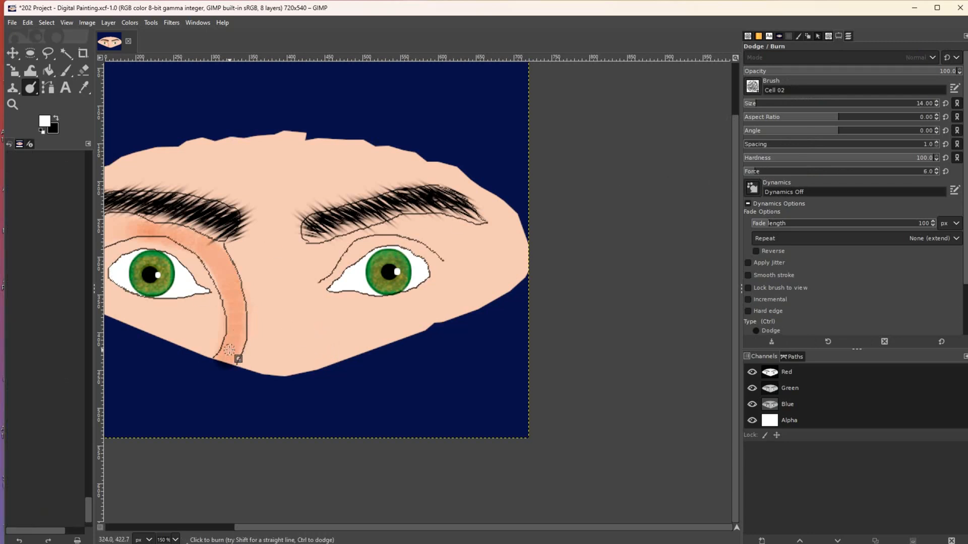
key("bracketright")
key("bracketright")
key("bracketright")
mouse_move(239, 345)
left_mouse_down()
mouse_move(245, 311)
mouse_move(228, 264)
mouse_move(200, 238)
mouse_move(144, 225)
left_mouse_up()
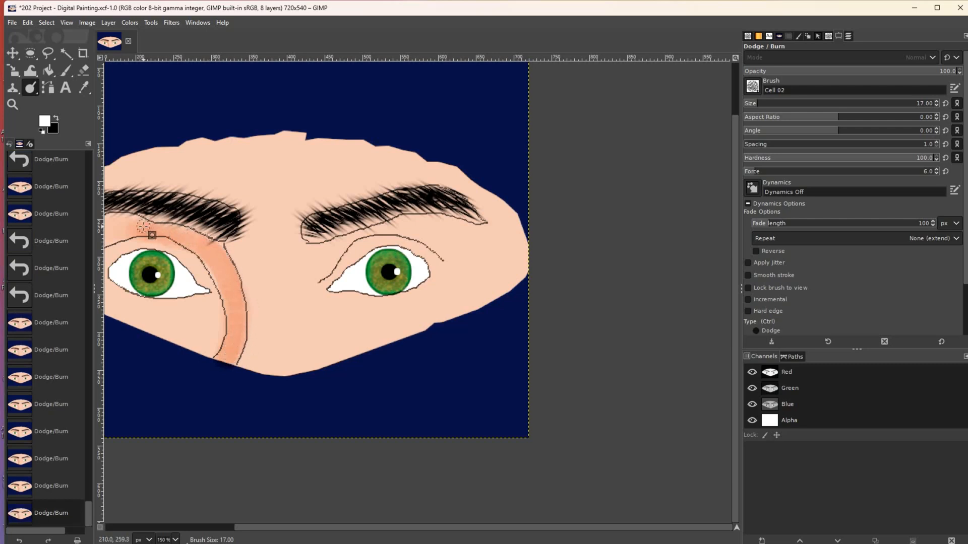
mouse_move(234, 277)
left_mouse_down()
mouse_move(249, 341)
mouse_move(226, 363)
left_mouse_up()
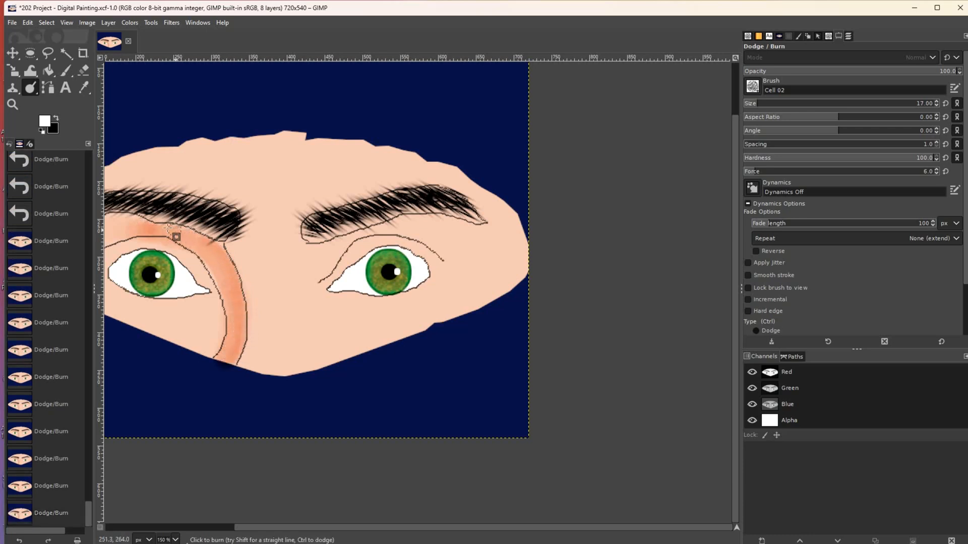
left_click_drag(848, 36, 794, 82)
- Move the floating Layers window, add Tool Options through its tab menu, then close it
left_click(884, 38)
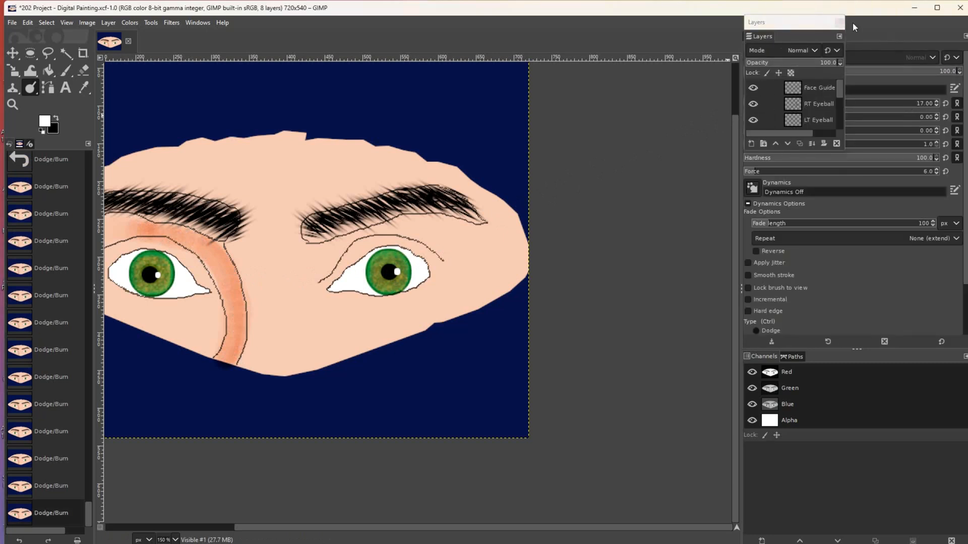
left_click_drag(797, 25, 684, 69)
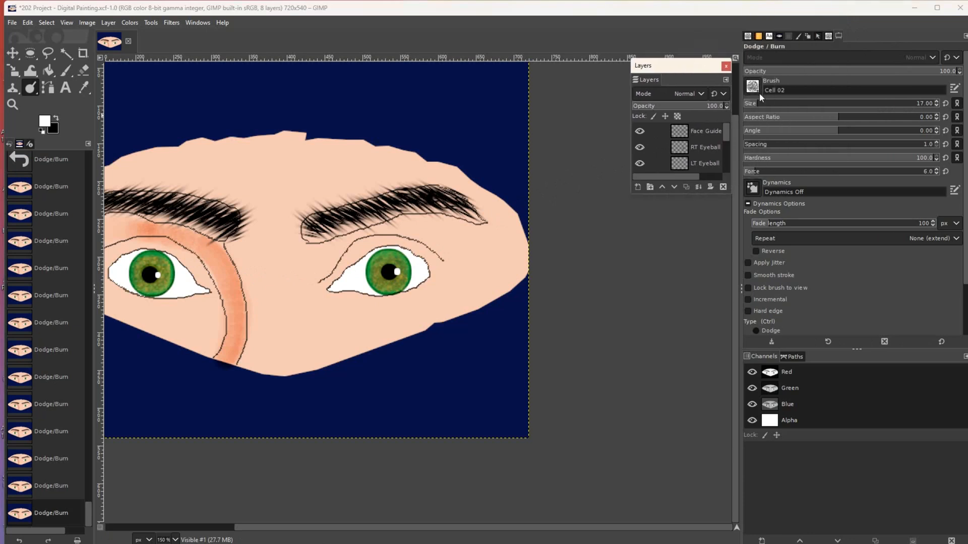
left_click(726, 80)
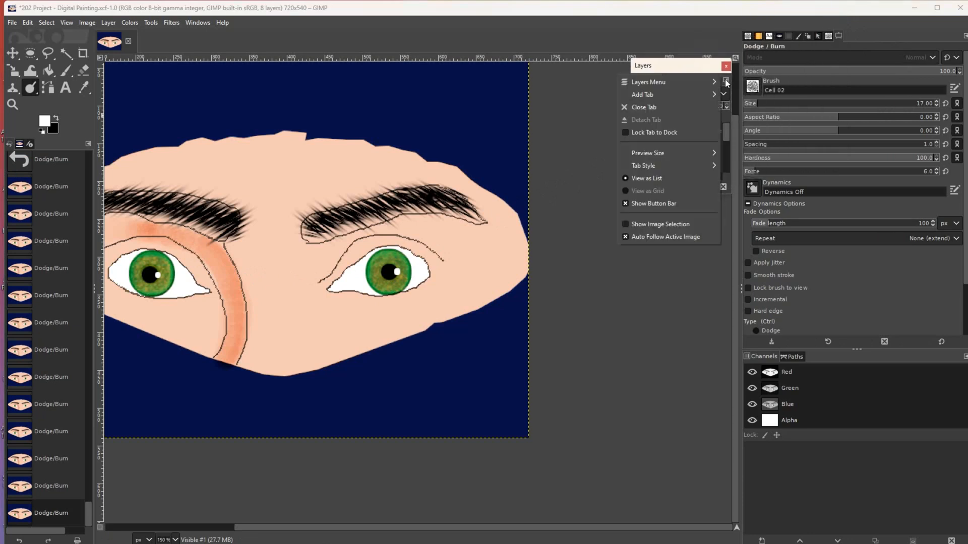
left_click(653, 133)
left_click_drag(650, 78, 866, 35)
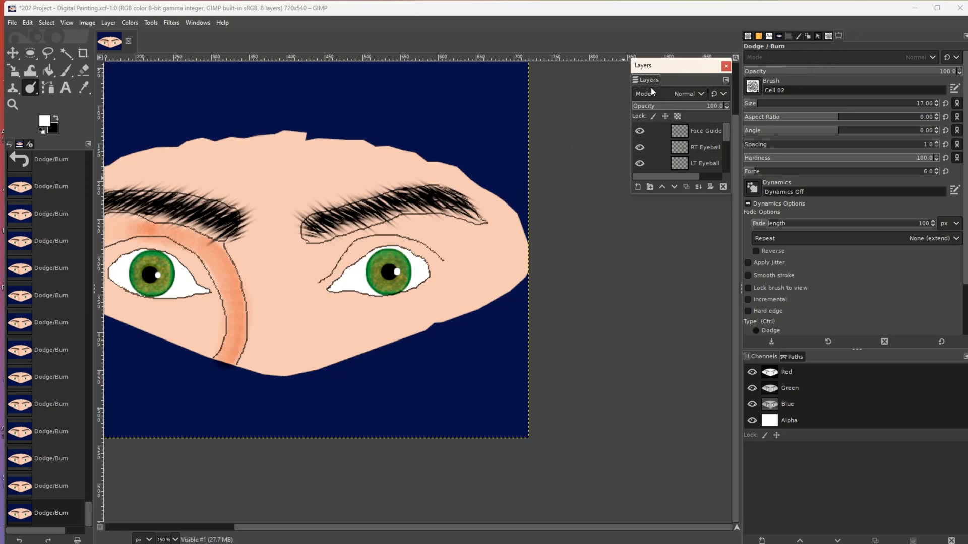
left_click(725, 80)
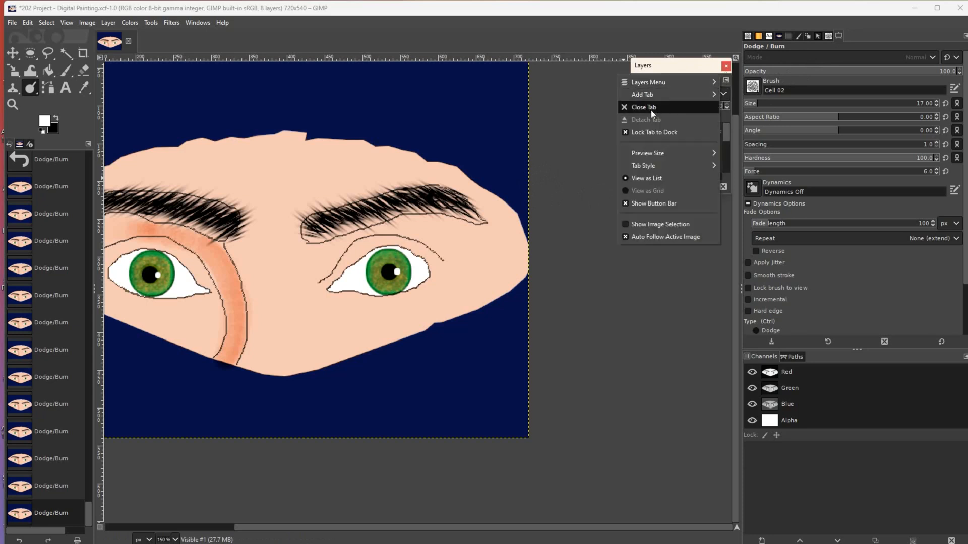
mouse_move(648, 100)
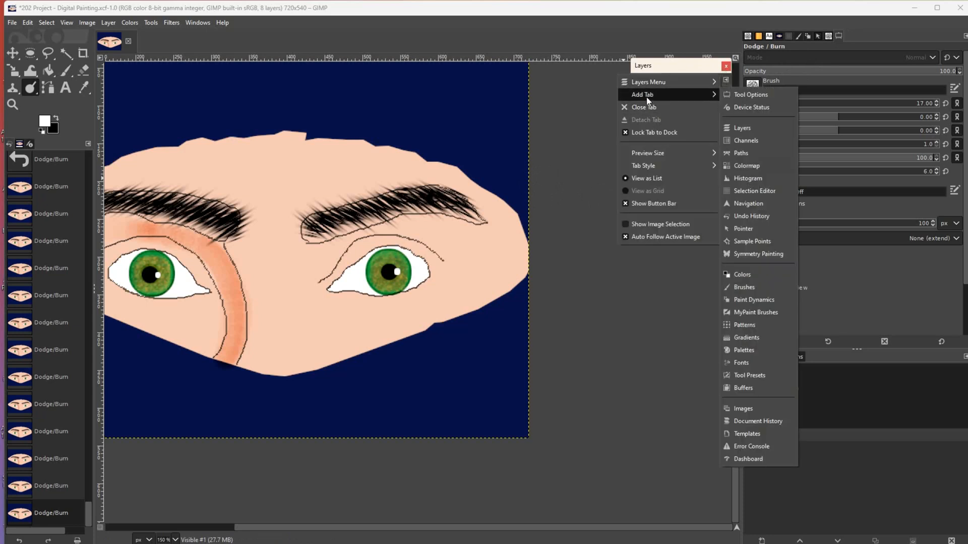
left_click(737, 95)
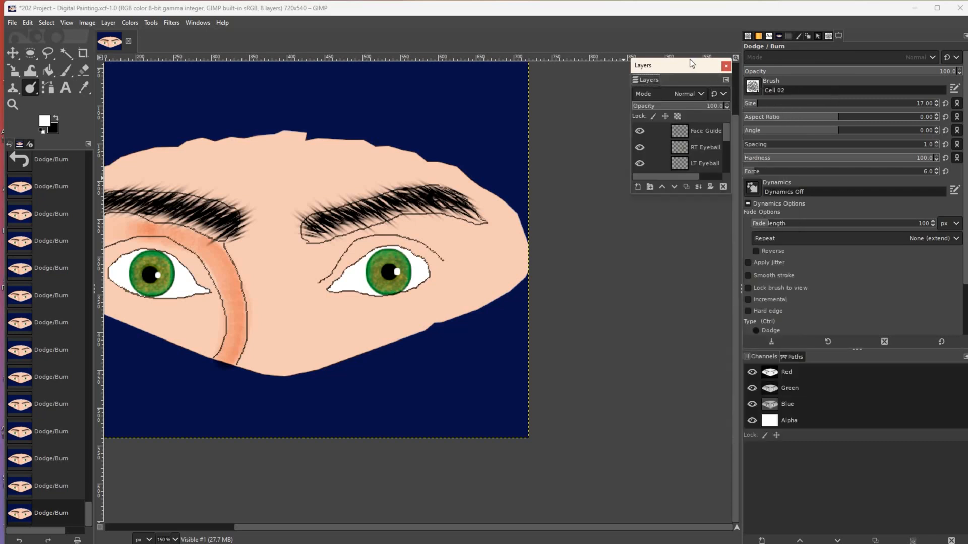
left_click_drag(718, 66, 734, 82)
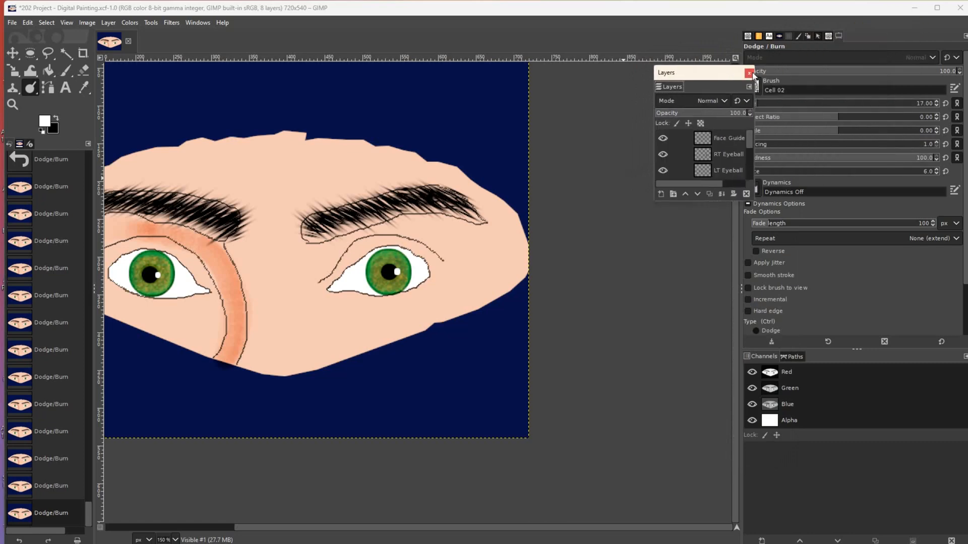
left_click(749, 73)
- Restore the Tool Options panel from the Windows menu and add a Layers tab to the dock
left_click(197, 23)
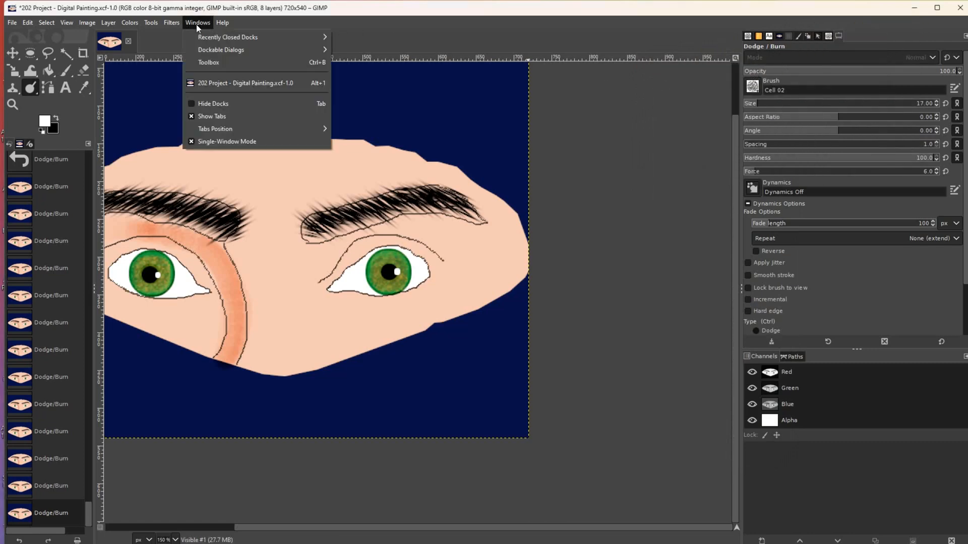
mouse_move(238, 50)
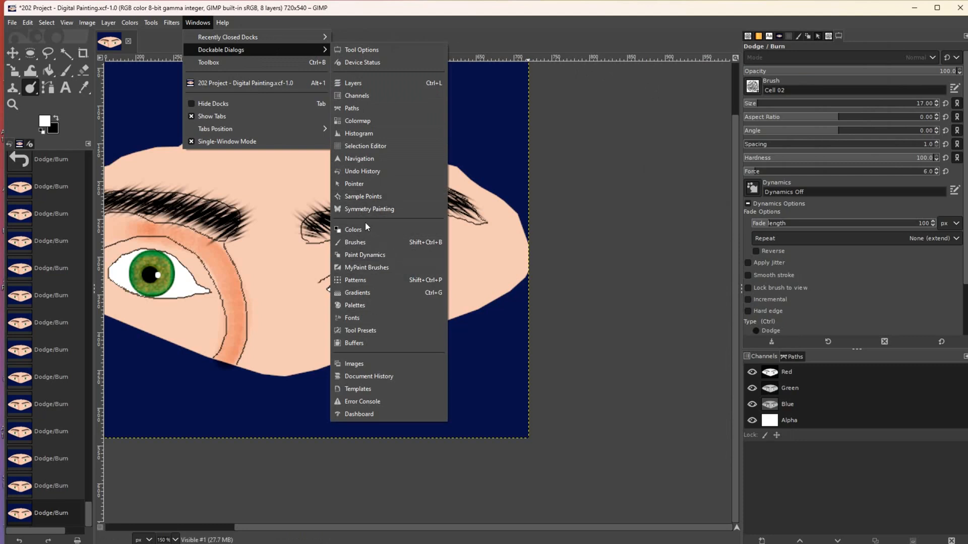
left_click(366, 51)
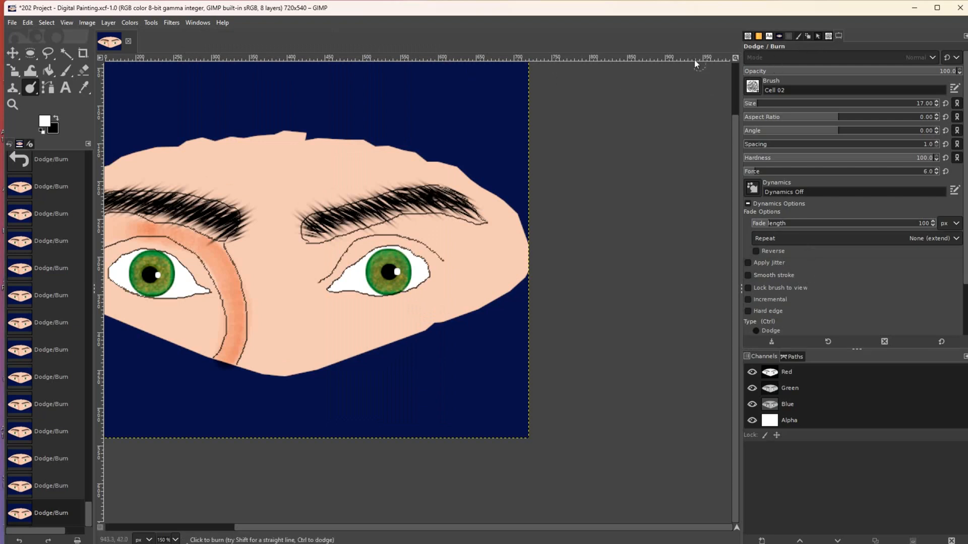
left_click(203, 23)
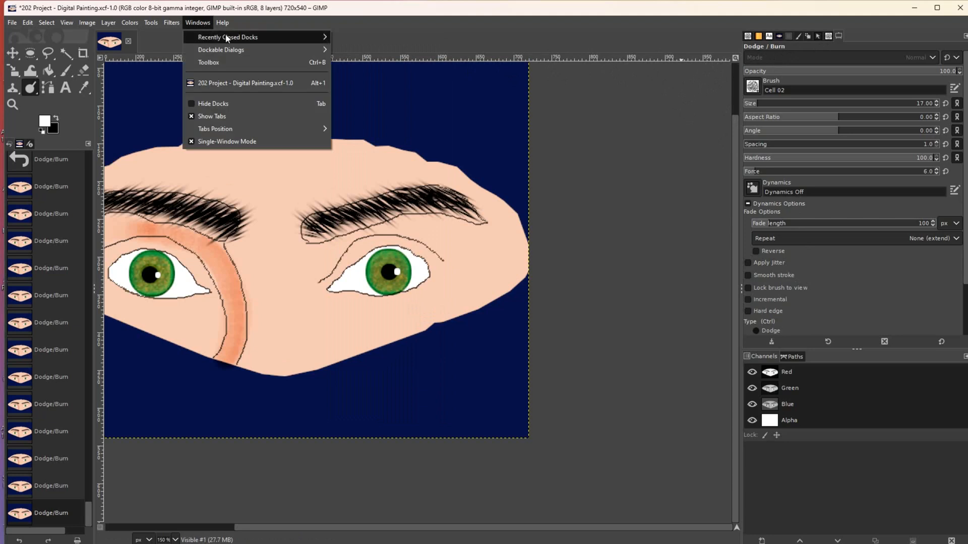
mouse_move(299, 53)
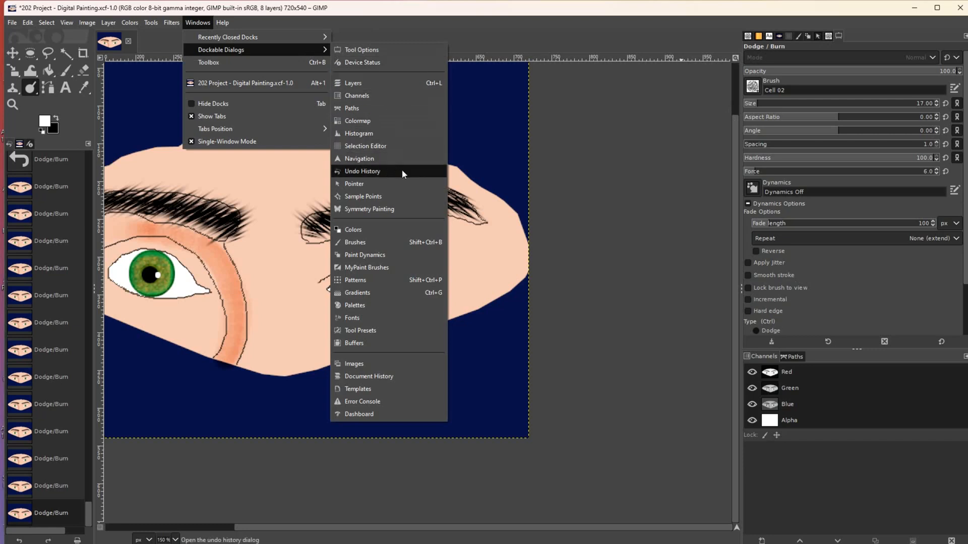
left_click(576, 169)
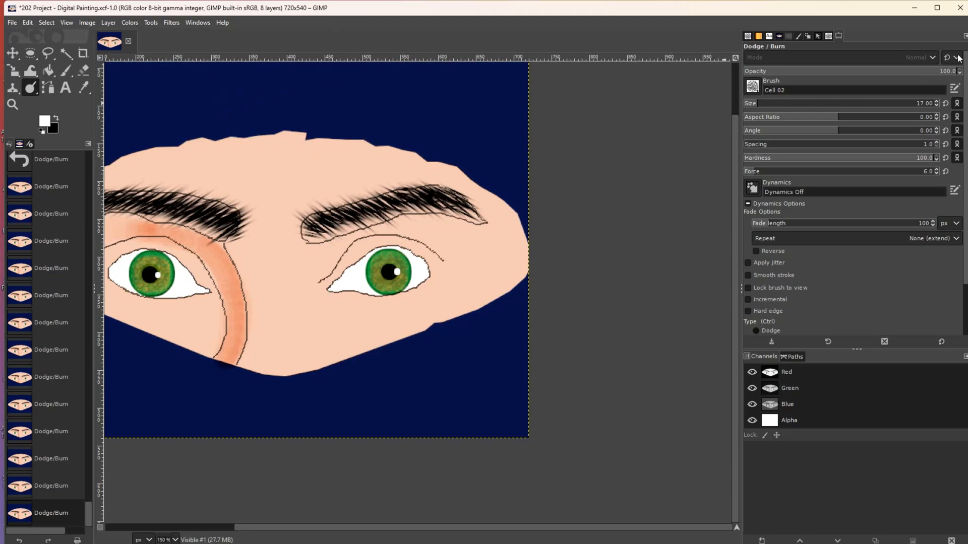
left_click(963, 36)
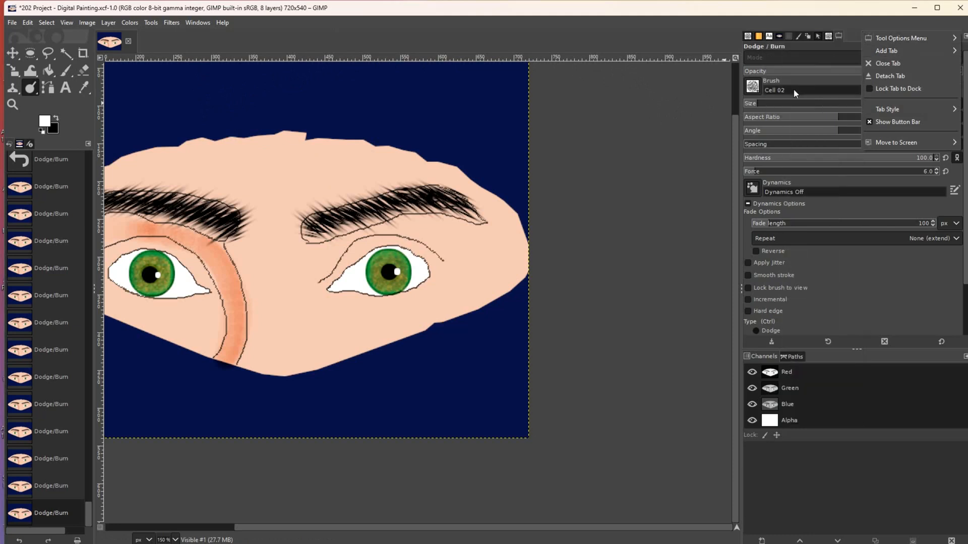
left_click(818, 85)
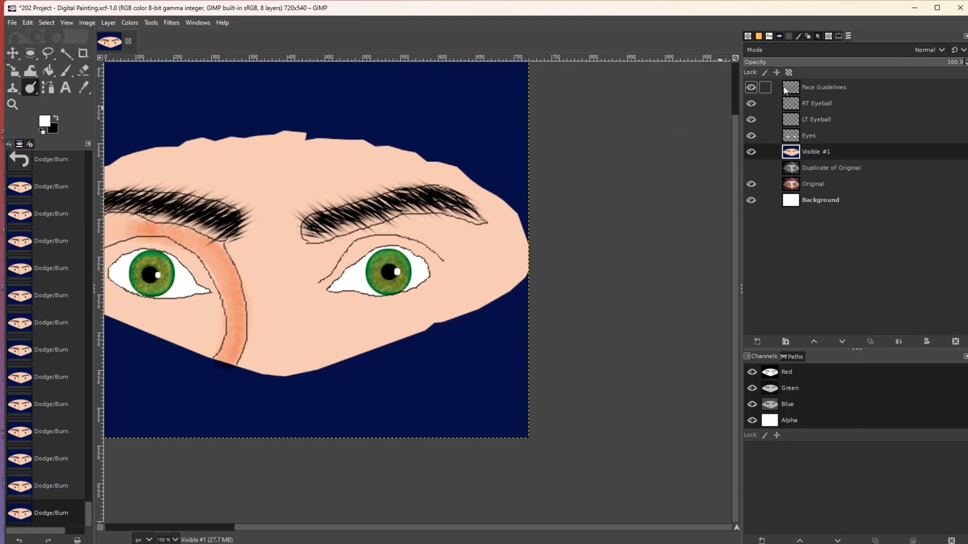
left_click(750, 87)
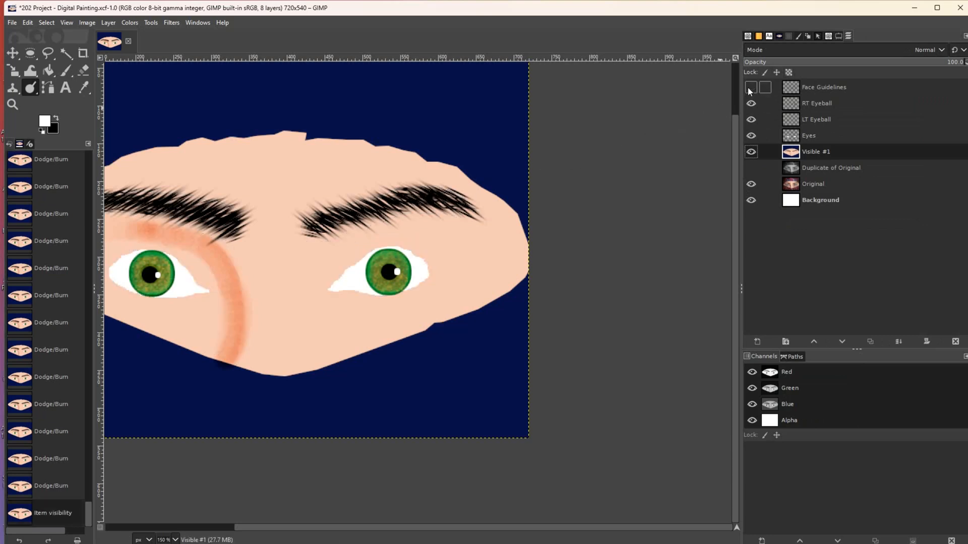
left_click(750, 87)
left_click(750, 152)
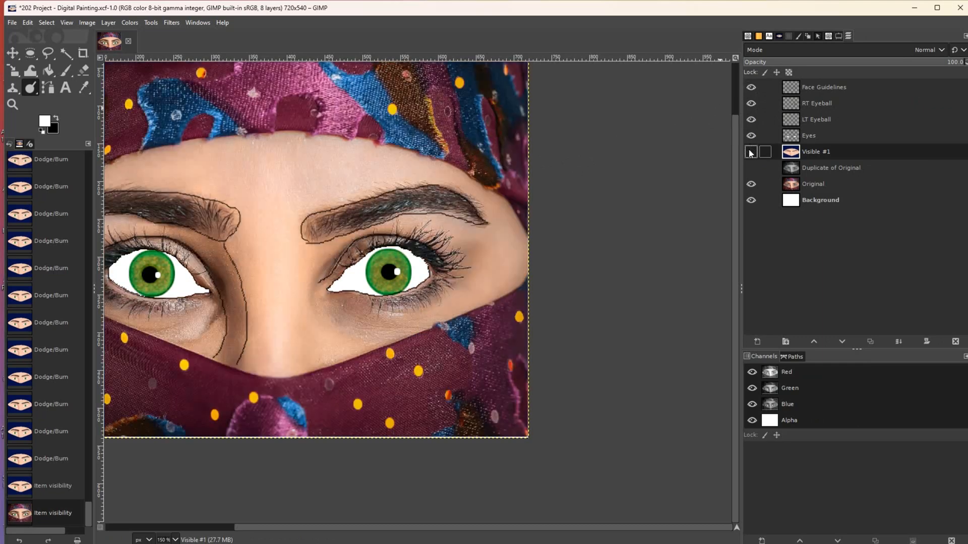
left_click(751, 152)
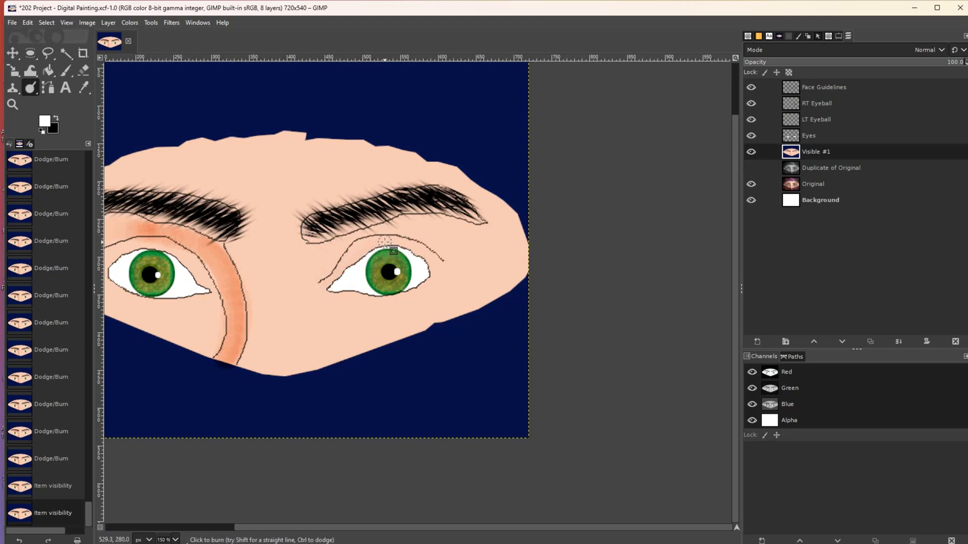
- Burn shading at the right eye's outer corner, above the iris and along the lower lid
left_click_drag(435, 263, 435, 270)
mouse_move(388, 300)
left_mouse_down()
mouse_move(366, 299)
mouse_move(375, 299)
left_mouse_up()
left_click_drag(432, 278, 426, 278)
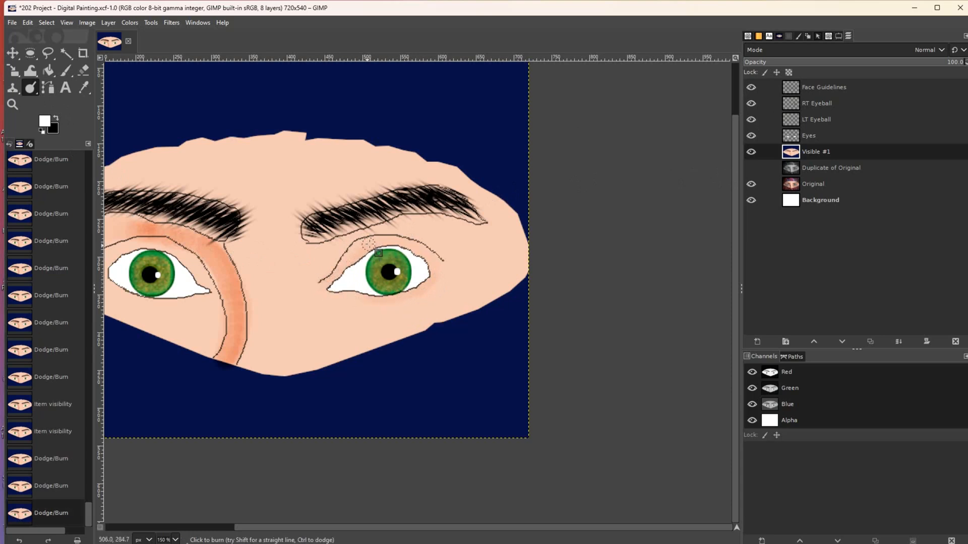
mouse_move(364, 246)
left_mouse_down()
mouse_move(406, 243)
mouse_move(428, 256)
mouse_move(419, 252)
mouse_move(434, 278)
mouse_move(391, 300)
mouse_move(322, 296)
mouse_move(366, 247)
mouse_move(348, 261)
mouse_move(387, 242)
mouse_move(429, 256)
mouse_move(434, 273)
mouse_move(404, 245)
mouse_move(375, 247)
mouse_move(323, 292)
mouse_move(381, 301)
mouse_move(438, 277)
left_mouse_up()
mouse_move(382, 302)
left_mouse_down()
mouse_move(318, 292)
mouse_move(396, 297)
mouse_move(429, 284)
mouse_move(424, 254)
mouse_move(384, 243)
mouse_move(349, 259)
mouse_move(322, 291)
mouse_move(408, 299)
mouse_move(433, 285)
mouse_move(443, 269)
mouse_move(422, 291)
mouse_move(380, 303)
mouse_move(325, 293)
mouse_move(364, 251)
mouse_move(395, 242)
mouse_move(433, 259)
mouse_move(417, 293)
mouse_move(363, 300)
mouse_move(319, 287)
mouse_move(370, 245)
mouse_move(403, 249)
left_mouse_up()
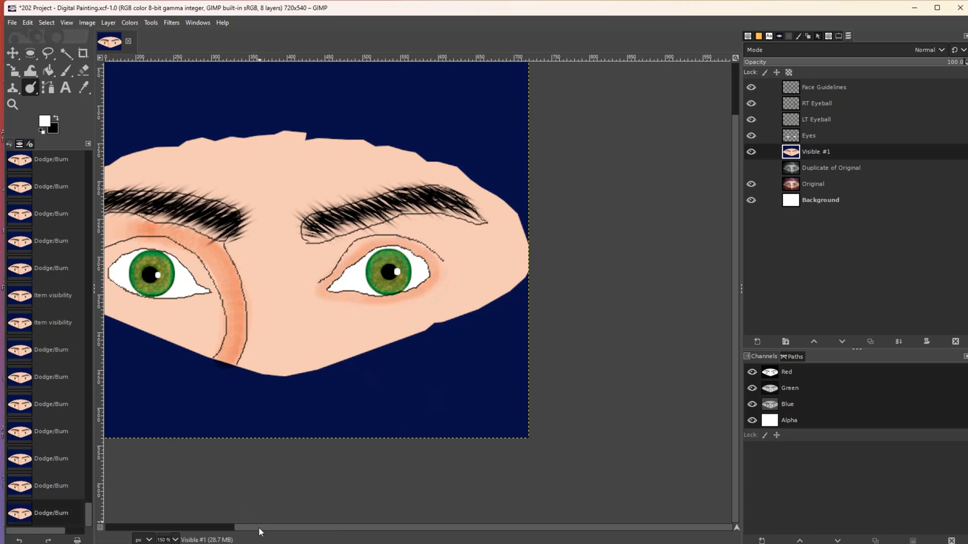
left_click_drag(259, 528, 172, 528)
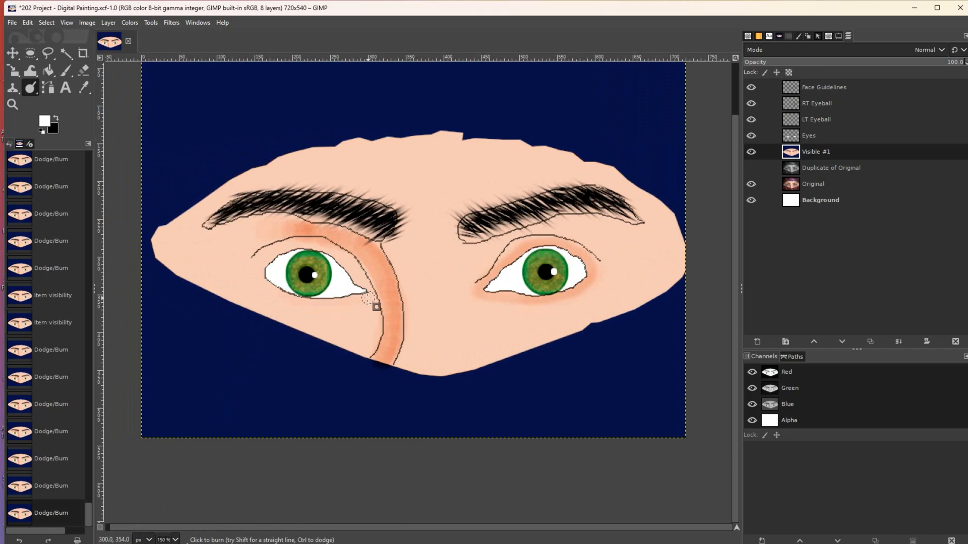
- Burn soft shading at the left eye's inner and outer corners and along both its lids
left_click_drag(270, 277, 274, 267)
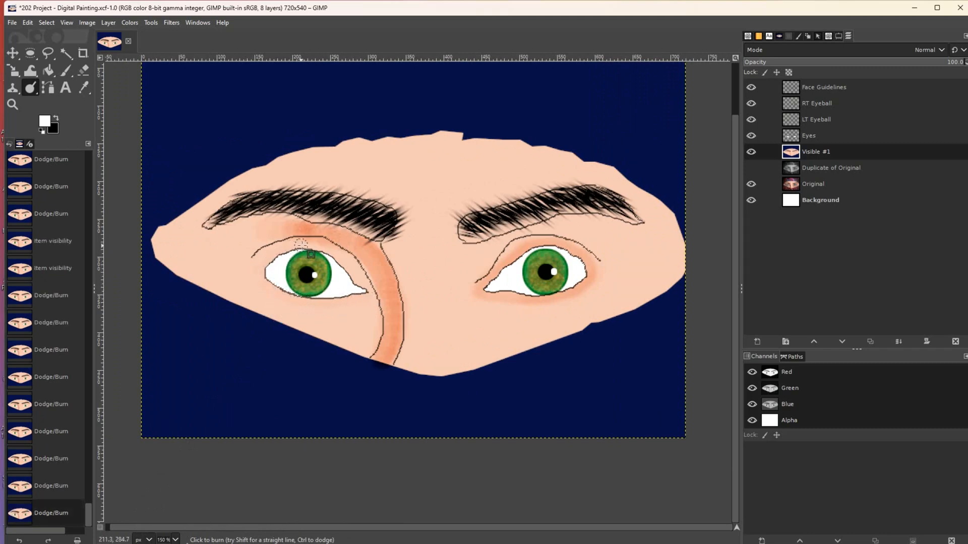
left_click_drag(356, 280, 378, 294)
mouse_move(264, 263)
left_mouse_down()
mouse_move(278, 293)
mouse_move(271, 290)
mouse_move(262, 283)
mouse_move(332, 303)
mouse_move(307, 304)
mouse_move(365, 298)
mouse_move(311, 302)
mouse_move(261, 275)
mouse_move(275, 253)
mouse_move(311, 248)
mouse_move(340, 264)
left_mouse_up()
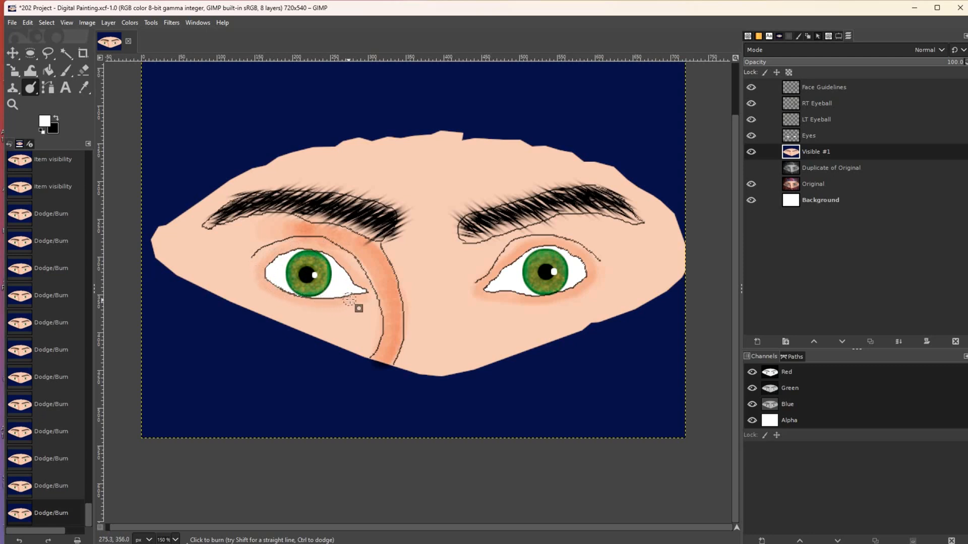
left_click_drag(367, 299, 365, 299)
mouse_move(271, 257)
left_mouse_down()
mouse_move(325, 250)
mouse_move(371, 290)
mouse_move(322, 248)
mouse_move(295, 244)
mouse_move(263, 269)
mouse_move(275, 294)
mouse_move(378, 306)
left_mouse_up()
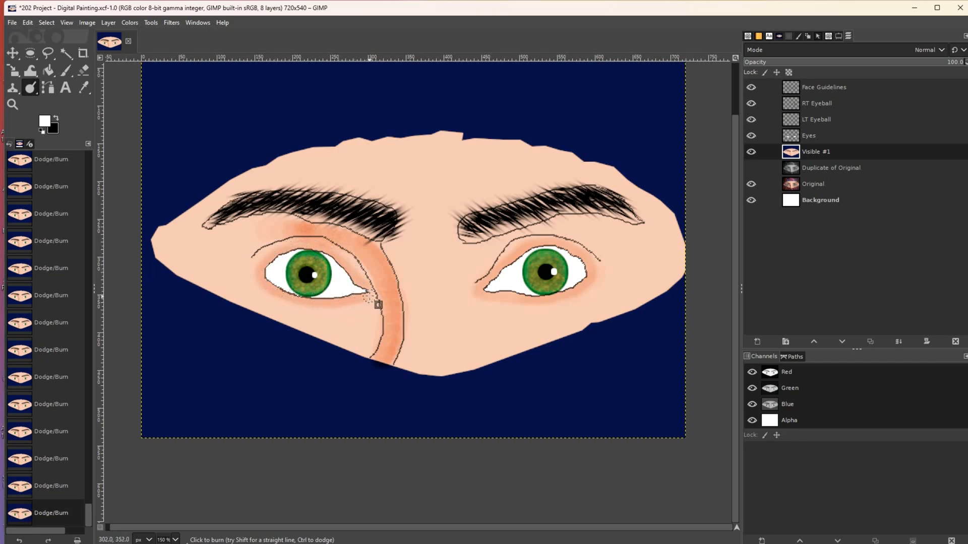
mouse_move(327, 247)
left_mouse_down()
mouse_move(298, 247)
mouse_move(268, 277)
mouse_move(296, 301)
left_mouse_up()
left_click_drag(287, 300, 299, 303)
left_click_drag(253, 271, 264, 262)
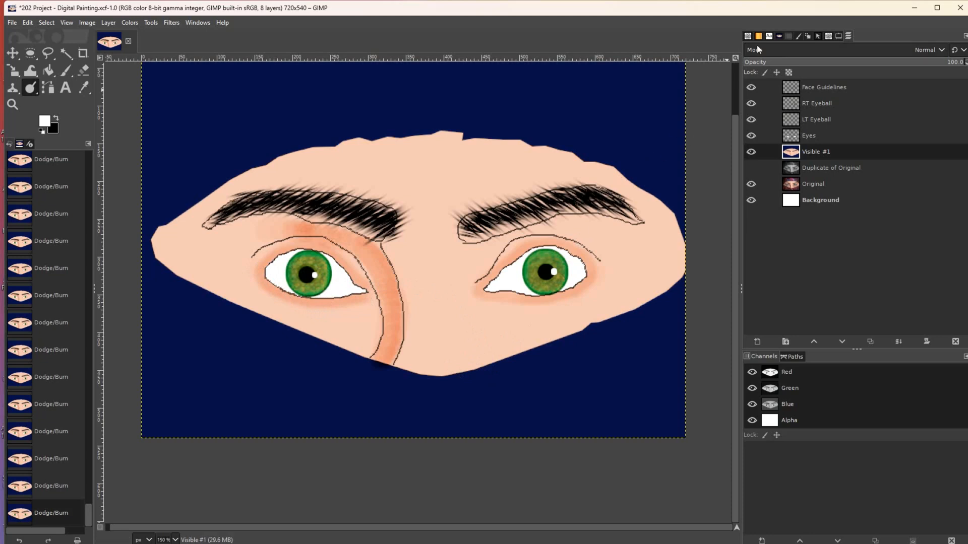
- Check against the hidden Face Guidelines, then burn shading along the nose line beside the left eye
left_click(755, 87)
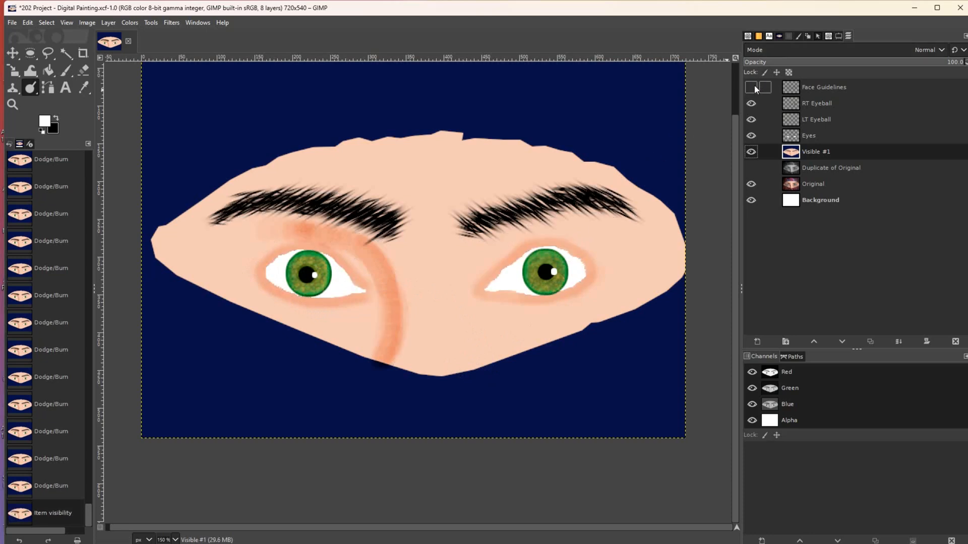
left_click(755, 87)
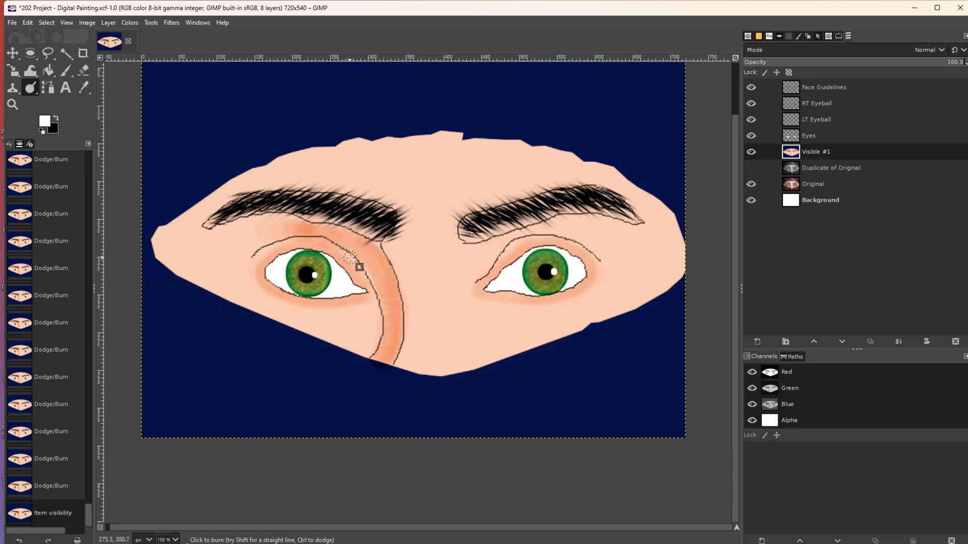
left_click(382, 304)
left_click_drag(370, 297, 373, 306)
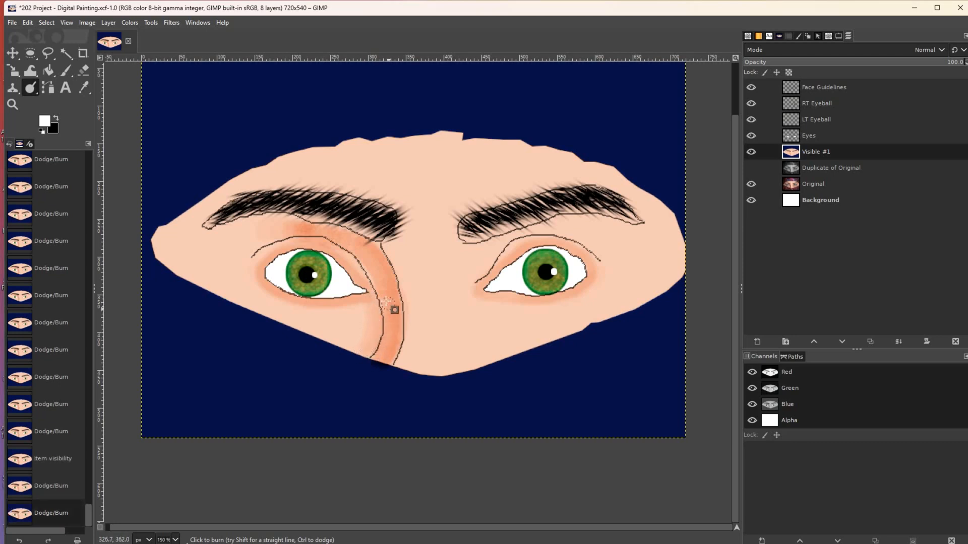
left_click_drag(348, 247, 393, 302)
- Darken down the left side of the nose and near the left eye's inner corner, leaving Face Guidelines hidden
left_click(751, 88)
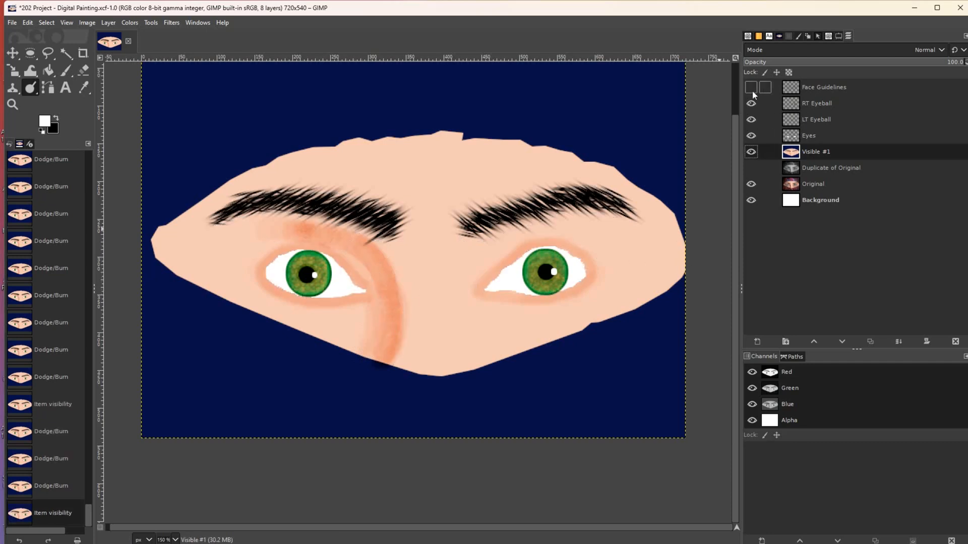
left_click(751, 88)
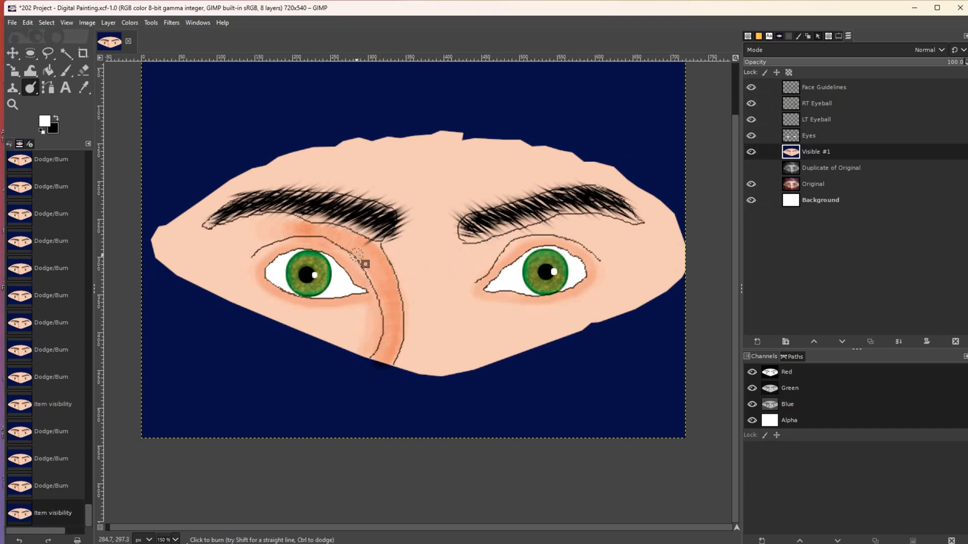
mouse_move(356, 261)
left_mouse_down()
mouse_move(380, 325)
mouse_move(383, 309)
mouse_move(375, 366)
left_mouse_up()
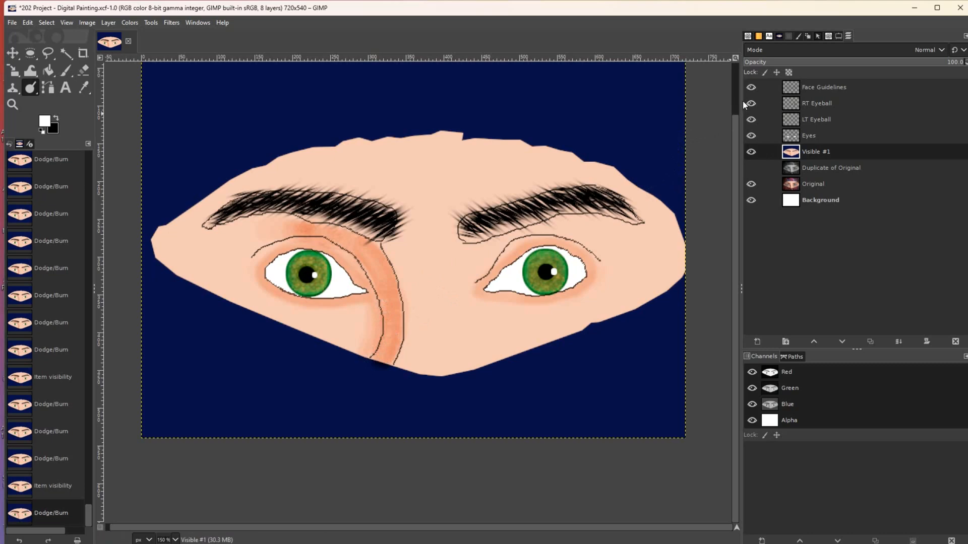
left_click(749, 87)
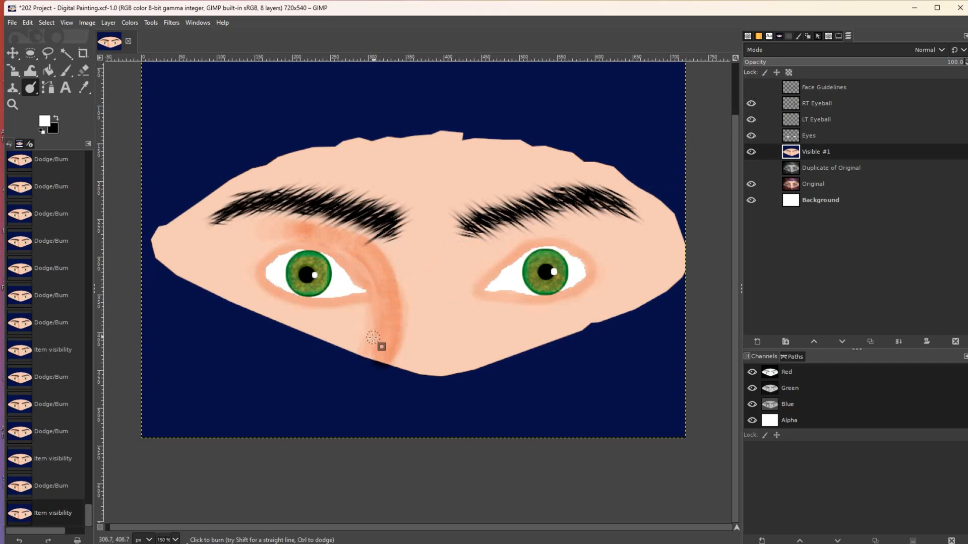
left_click_drag(373, 281, 342, 248)
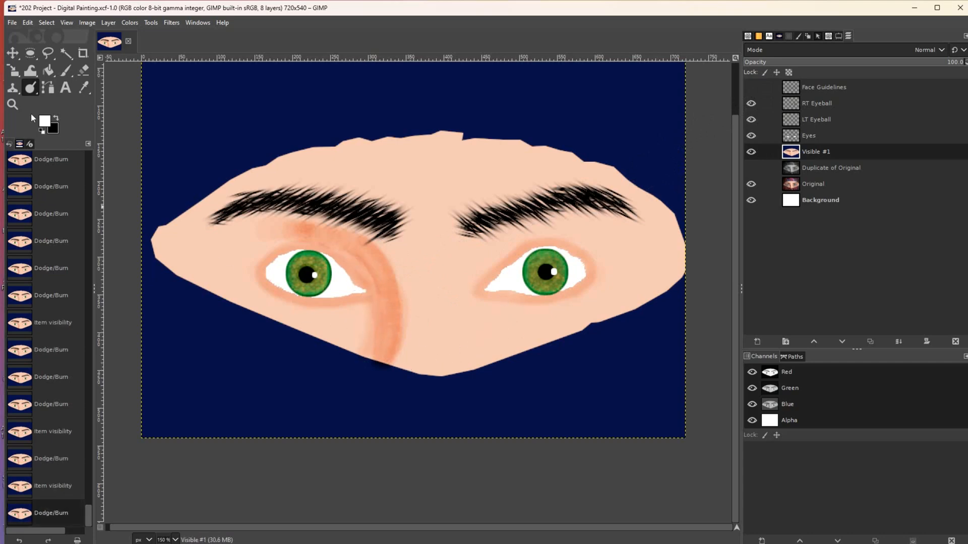
- Use an enlarged Smudge brush to blend the nose-line shading below the left eye's inner corner
right_click(32, 90)
left_click(61, 89)
key("bracketright")
left_click(382, 315)
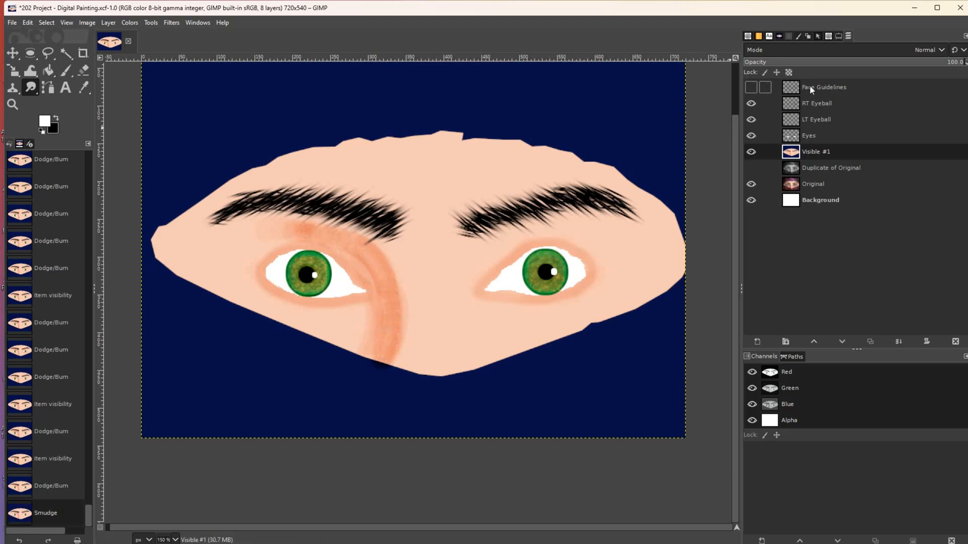
left_click(839, 36)
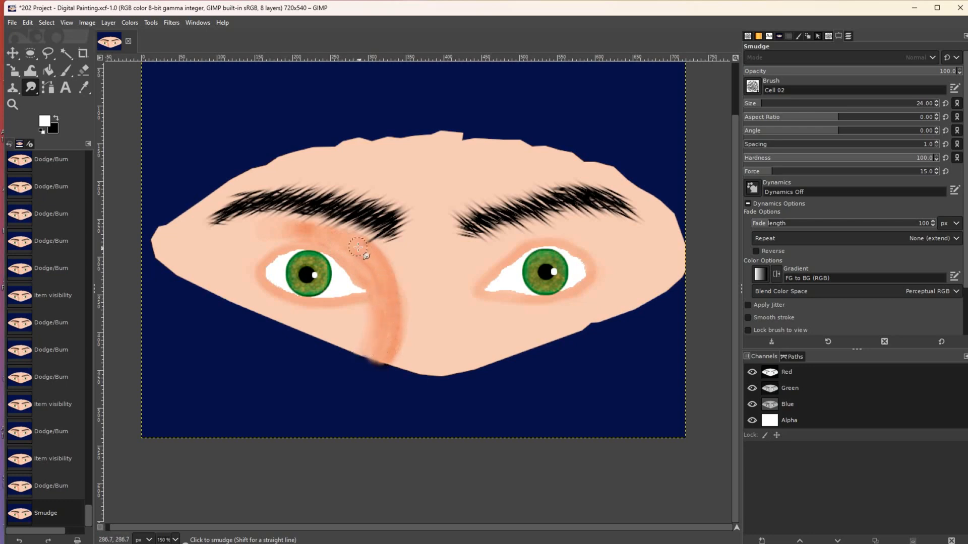
left_click_drag(381, 288, 388, 315)
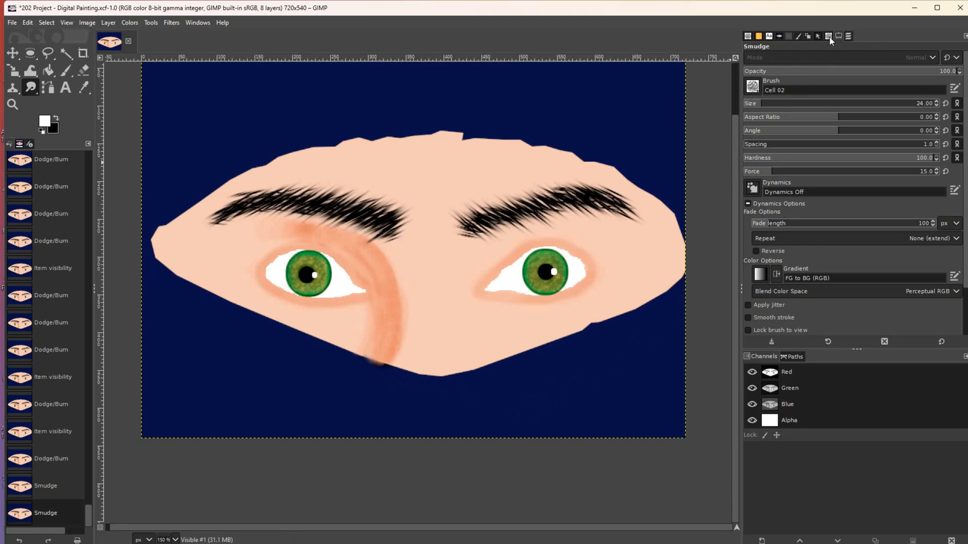
- Compare the painting with the original photo, then return to the Burn tool
left_click(849, 37)
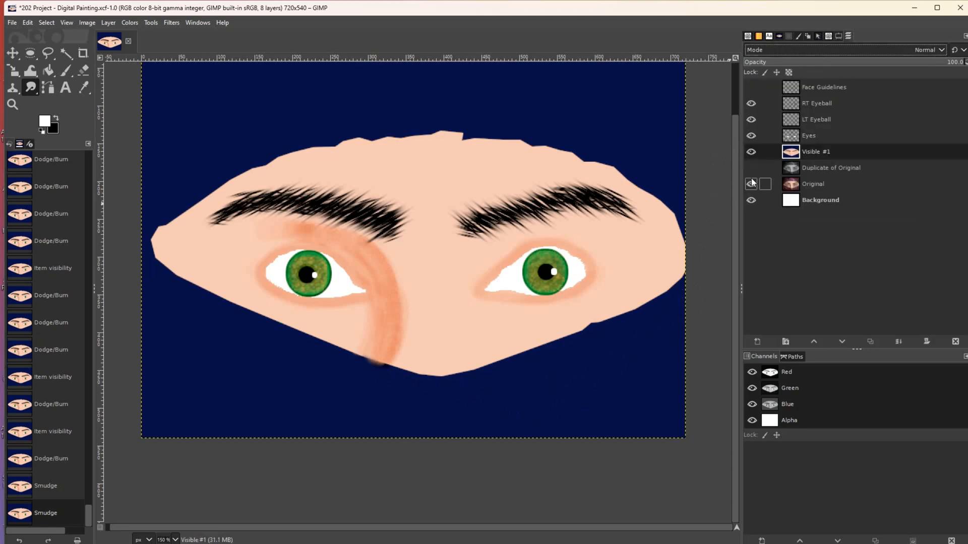
left_click(750, 152)
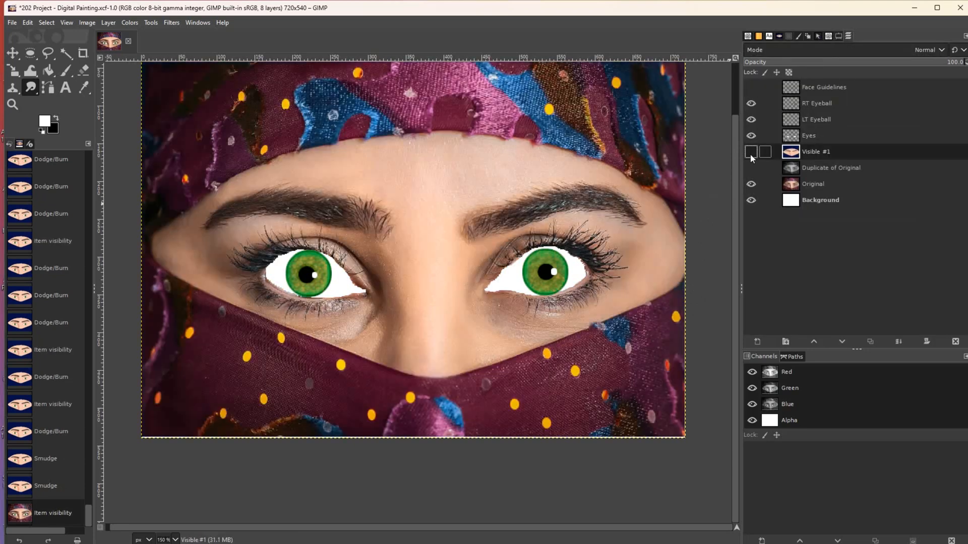
left_click(750, 154)
left_click(750, 153)
left_click(750, 152)
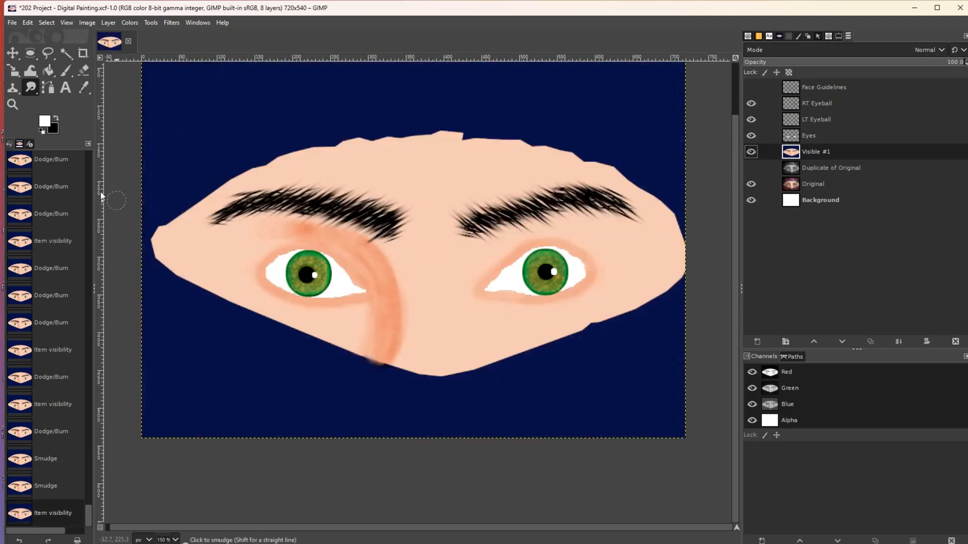
left_click(29, 89)
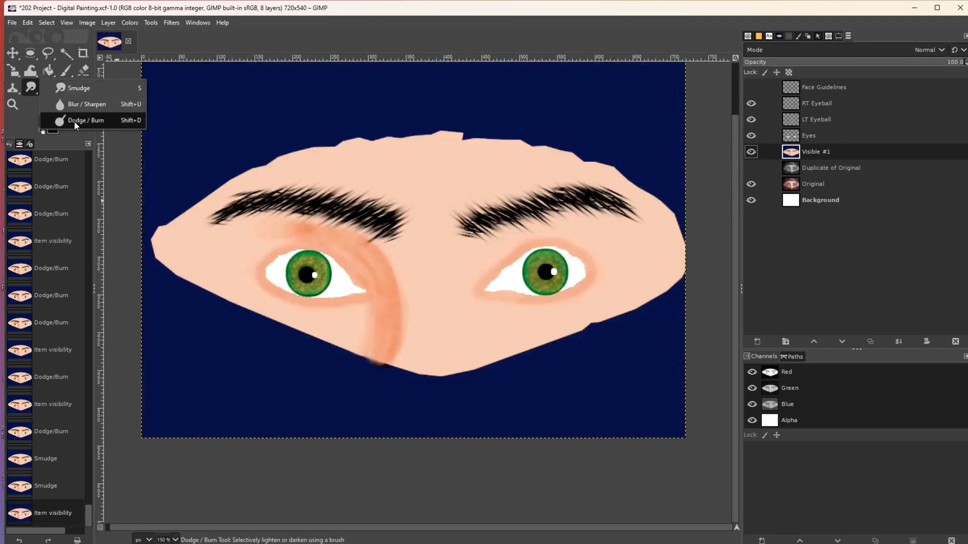
left_click(74, 121)
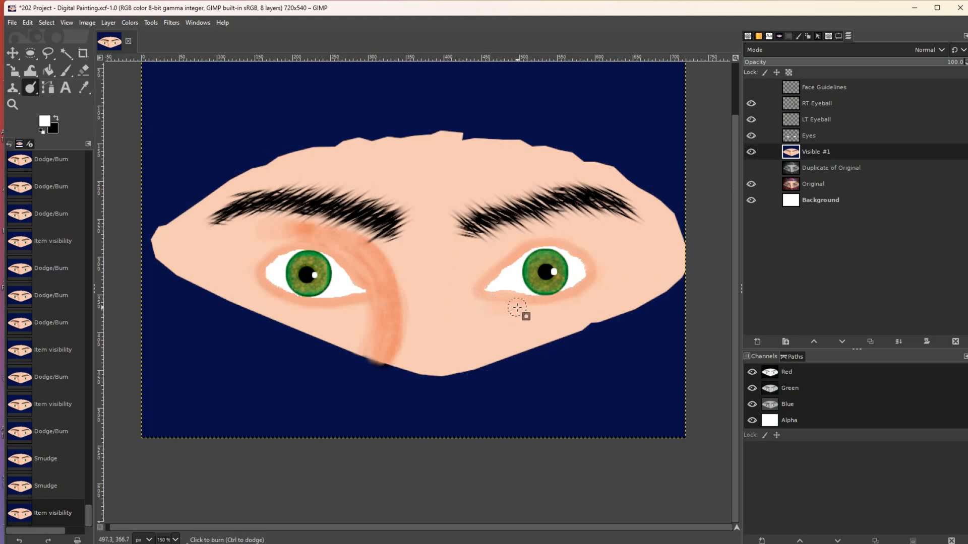
- Burn shading below the right eye and into its inner corner
left_click_drag(485, 309, 505, 310)
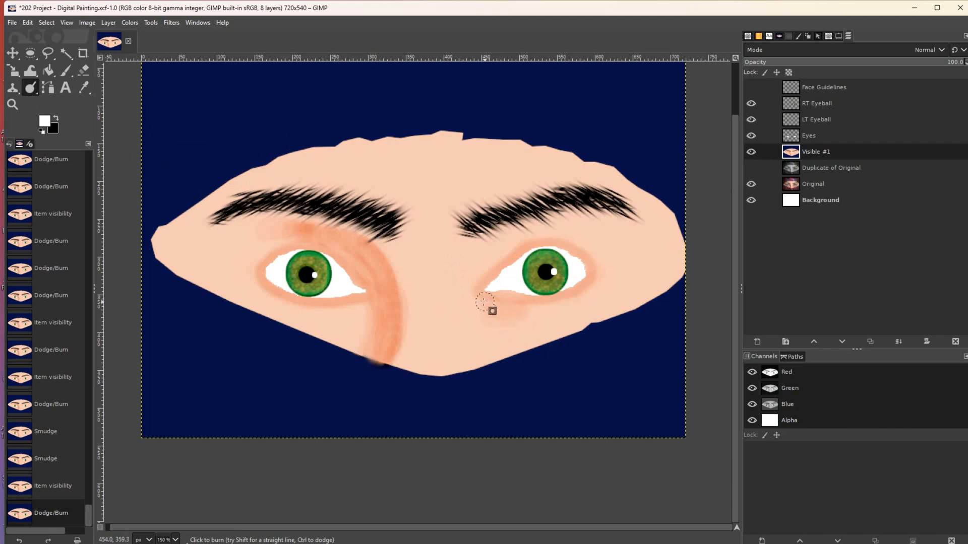
left_click_drag(487, 318, 518, 314)
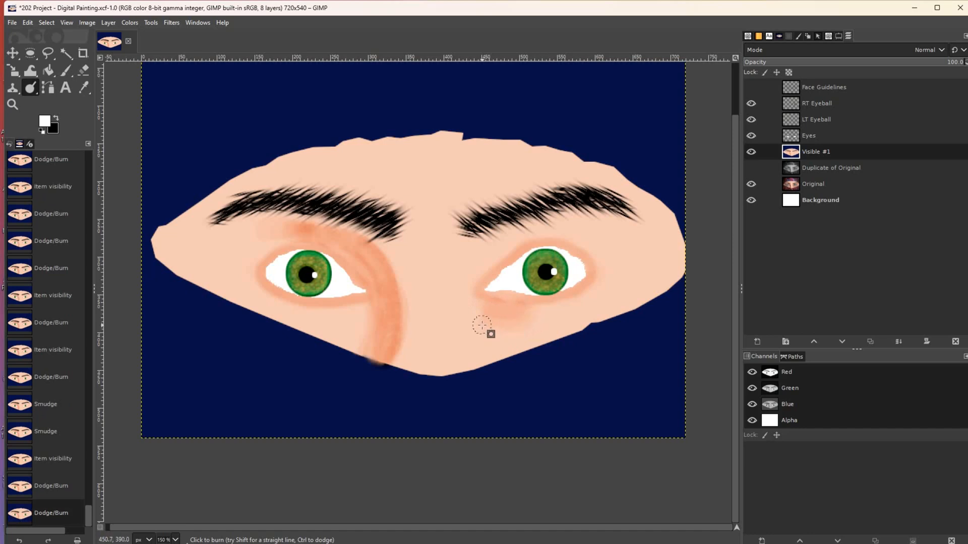
left_click_drag(519, 318, 490, 318)
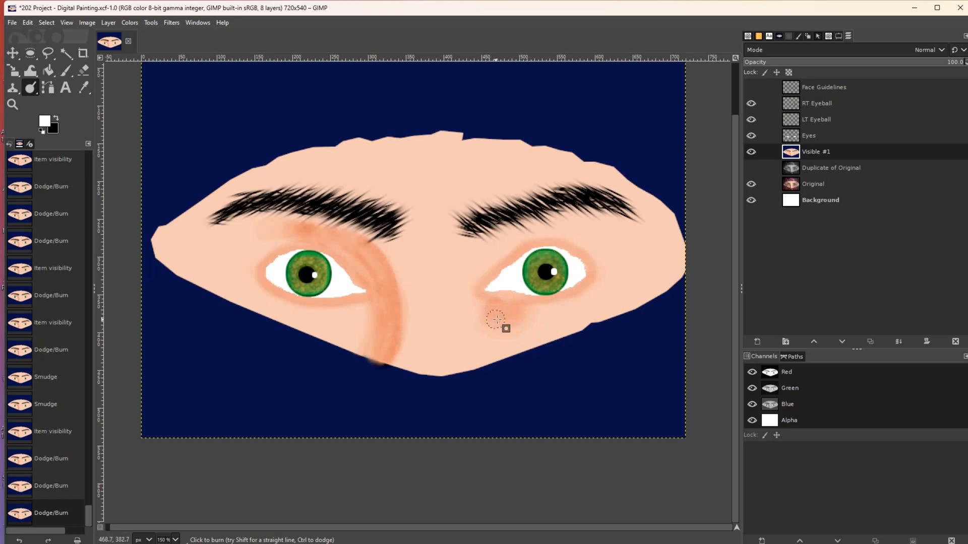
mouse_move(519, 316)
left_mouse_down()
mouse_move(500, 328)
mouse_move(490, 318)
mouse_move(492, 306)
mouse_move(528, 307)
mouse_move(506, 307)
left_mouse_up()
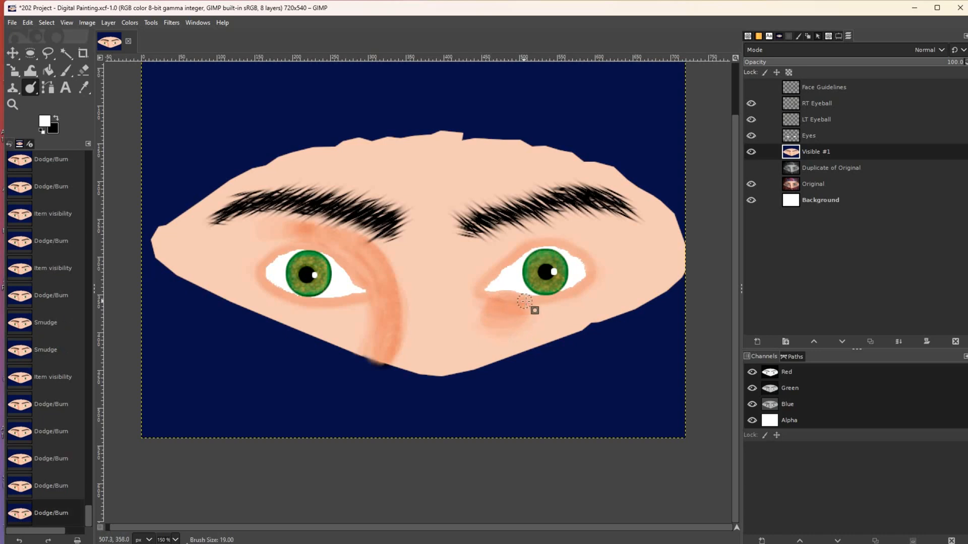
left_click_drag(505, 297, 510, 352)
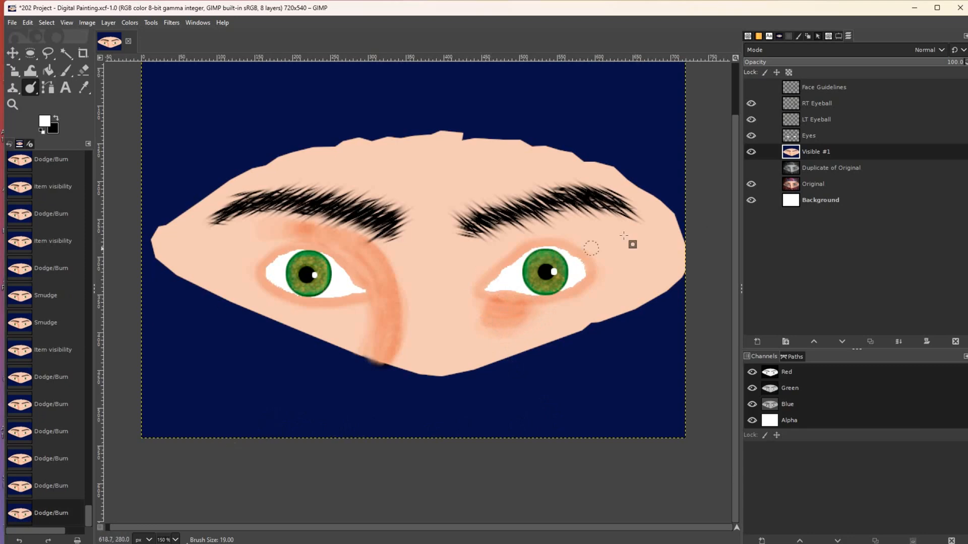
- Deepen the right cheek shadow and extend it beside the right eye's outer corner
left_click(751, 152)
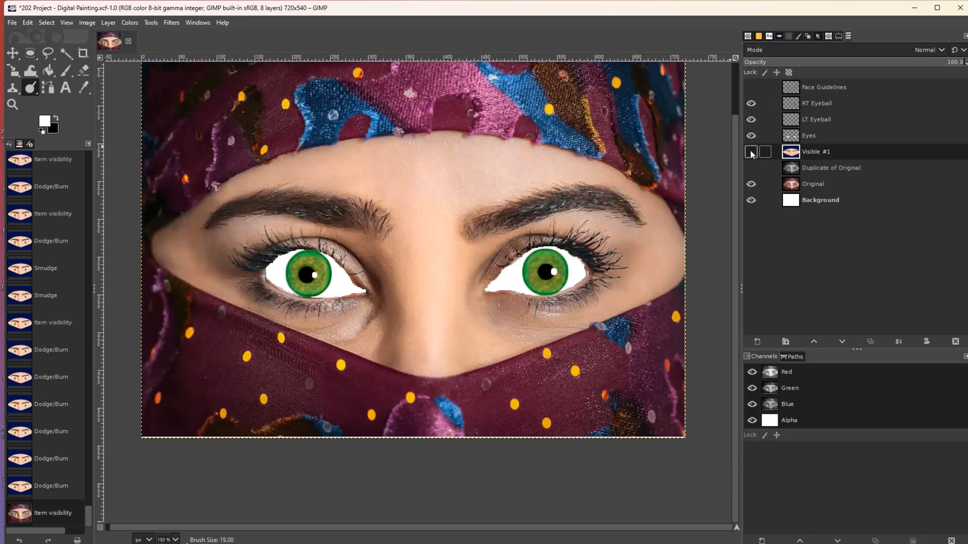
left_click(751, 151)
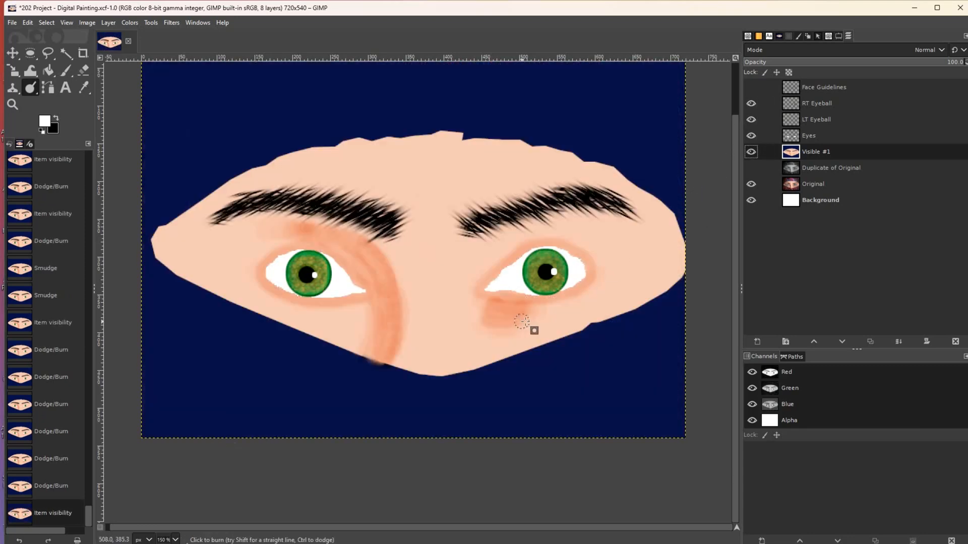
left_click_drag(531, 321, 542, 321)
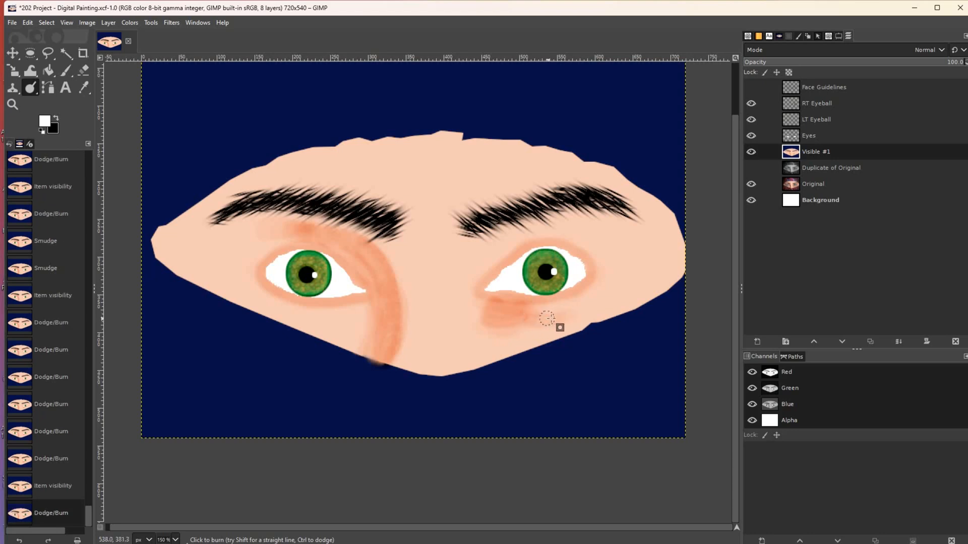
left_click_drag(552, 320, 558, 321)
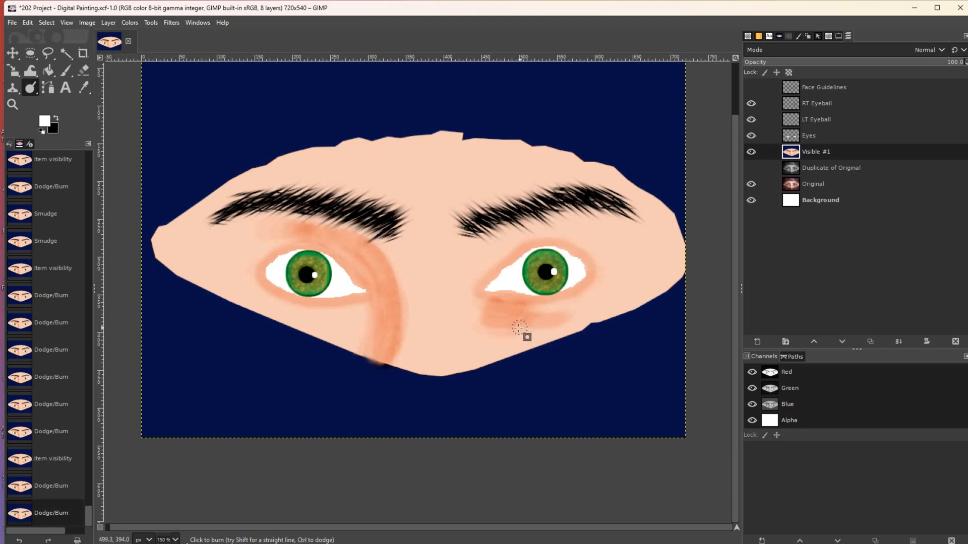
mouse_move(489, 329)
left_mouse_down()
mouse_move(529, 325)
mouse_move(489, 331)
left_mouse_up()
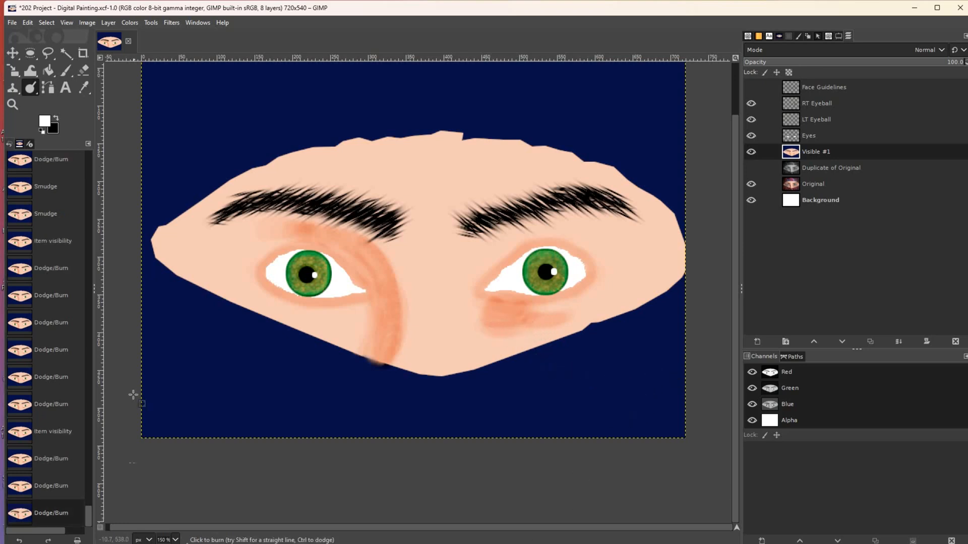
left_click(750, 153)
left_click(750, 152)
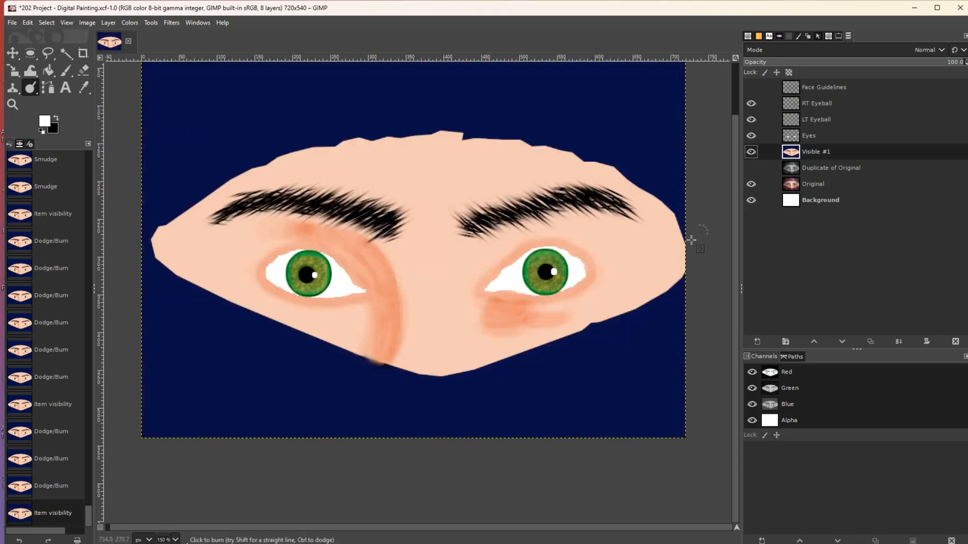
left_click(607, 258)
mouse_move(600, 259)
left_mouse_down()
mouse_move(601, 285)
mouse_move(614, 252)
mouse_move(598, 259)
mouse_move(621, 256)
mouse_move(605, 274)
mouse_move(607, 256)
mouse_move(594, 284)
mouse_move(623, 253)
mouse_move(592, 258)
mouse_move(619, 251)
mouse_move(596, 277)
mouse_move(616, 256)
mouse_move(590, 258)
mouse_move(624, 260)
mouse_move(597, 262)
mouse_move(591, 286)
mouse_move(608, 259)
left_mouse_up()
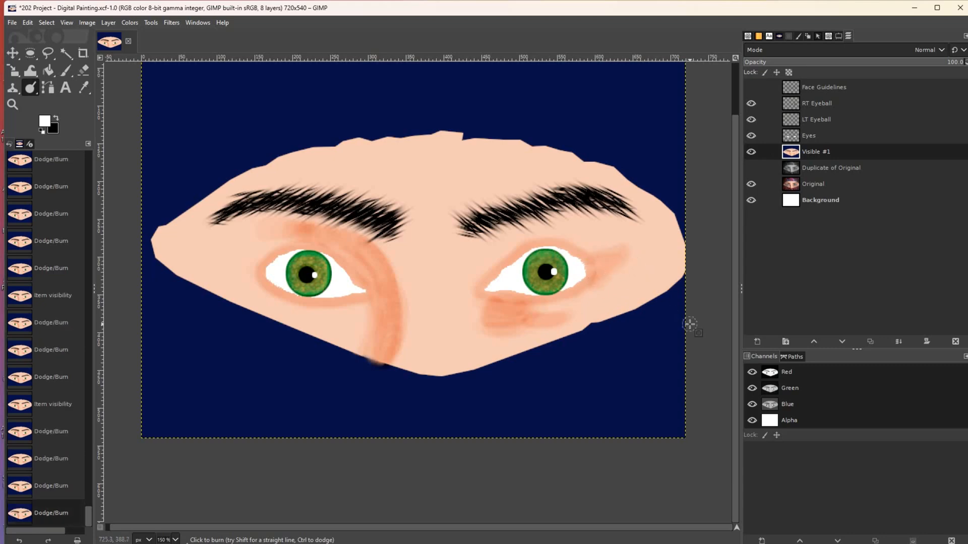
- Burn shadow beside the left eye's outer corner and near the left brow's outer end
left_click(751, 152)
left_click(751, 151)
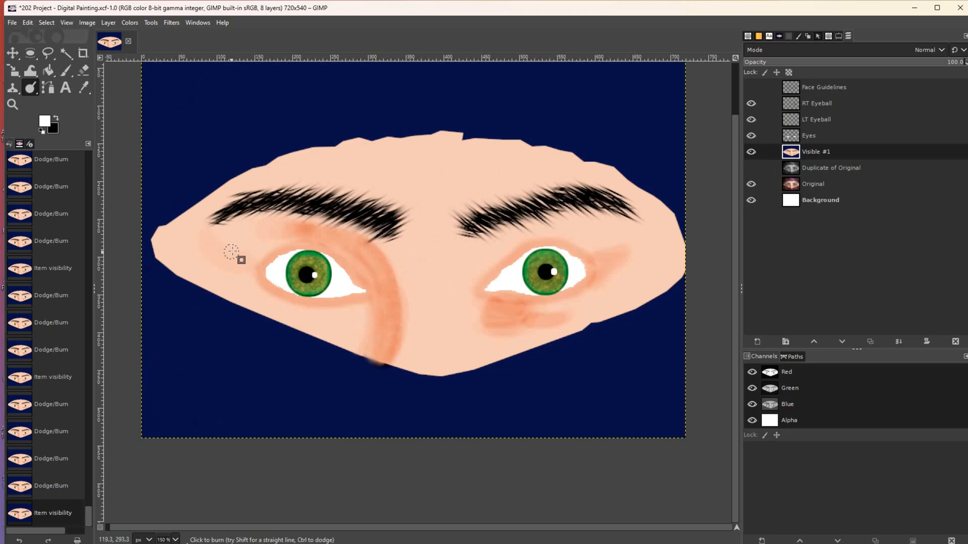
left_click(211, 237)
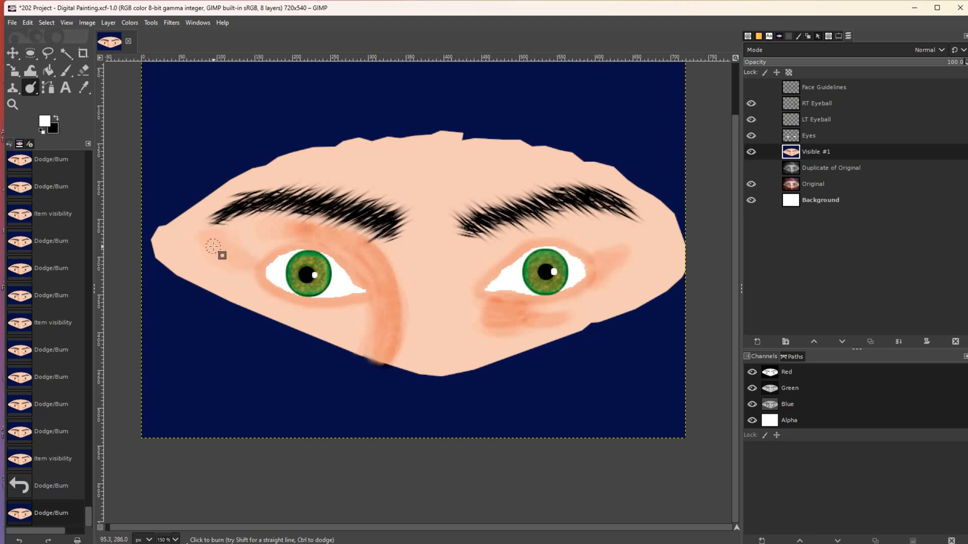
left_click_drag(211, 237, 220, 240)
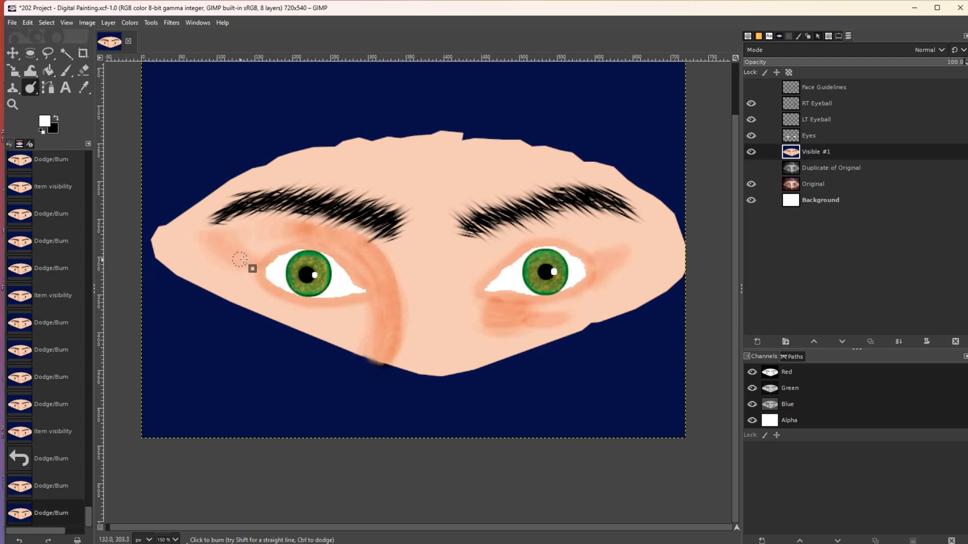
left_click_drag(236, 240, 246, 238)
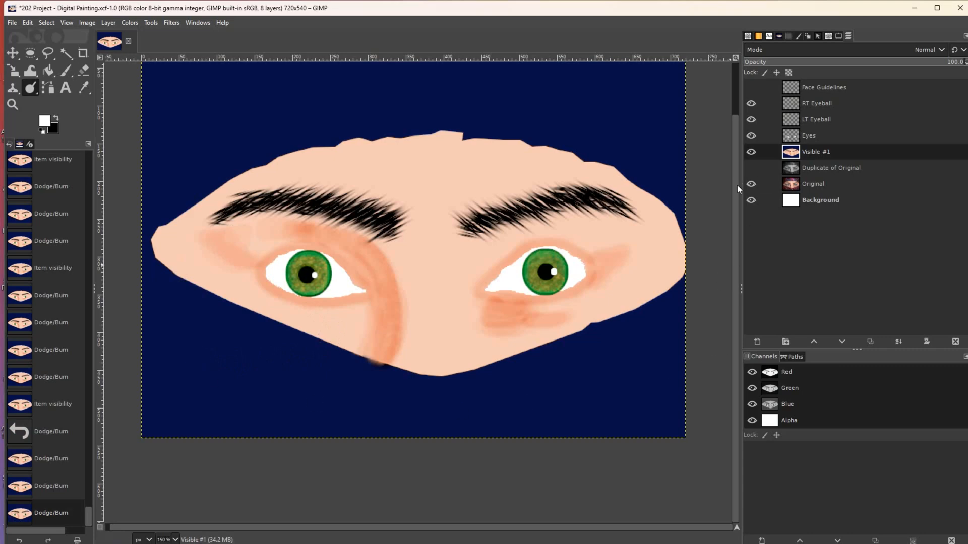
- Darken the left brow's outer tip, the face's pointed left tip and its upper-left edge
left_click(751, 152)
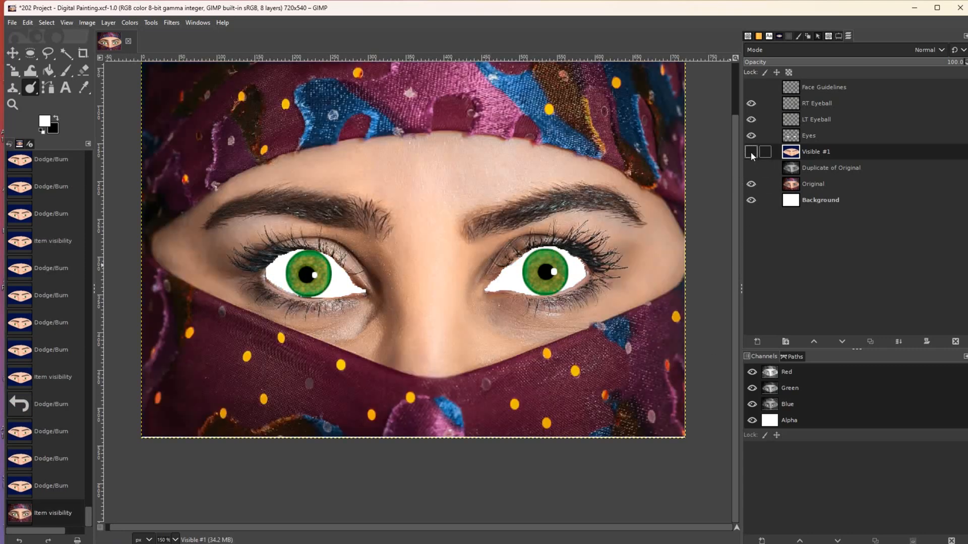
left_click(751, 153)
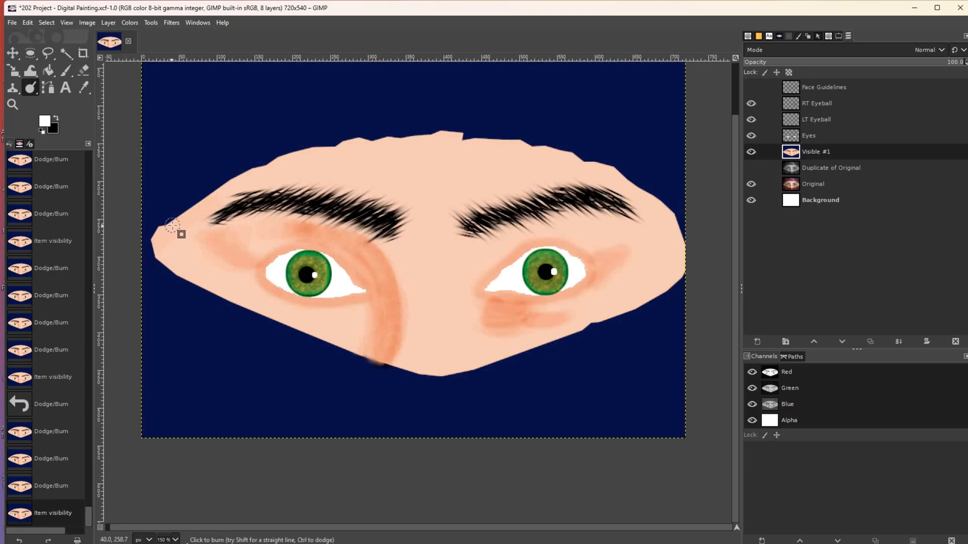
left_click_drag(204, 206, 200, 218)
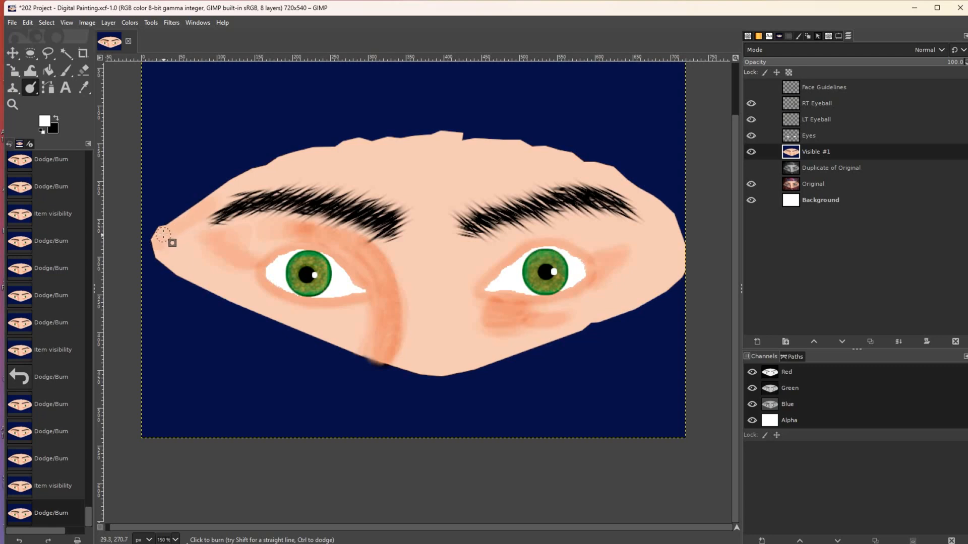
mouse_move(206, 207)
left_mouse_down()
mouse_move(192, 214)
mouse_move(201, 211)
left_mouse_up()
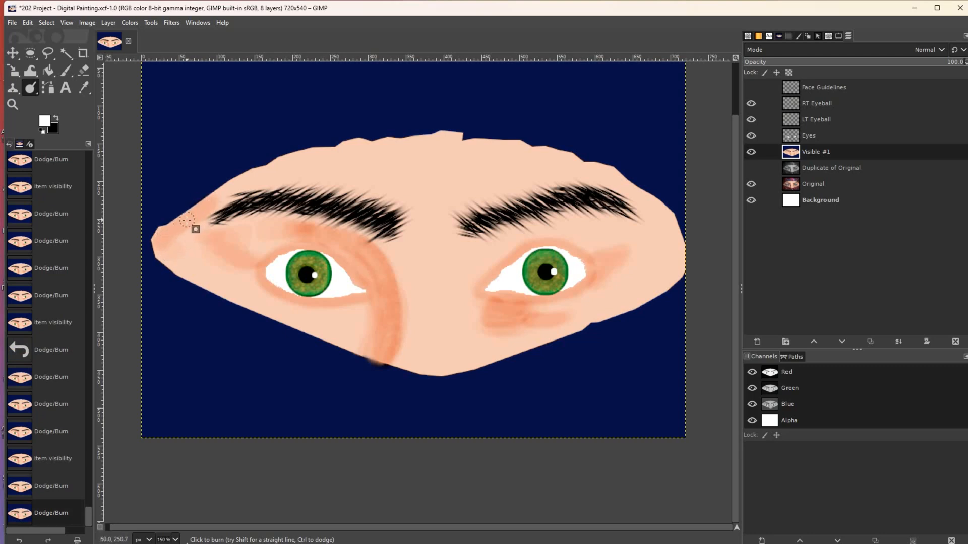
left_click_drag(169, 252, 170, 253)
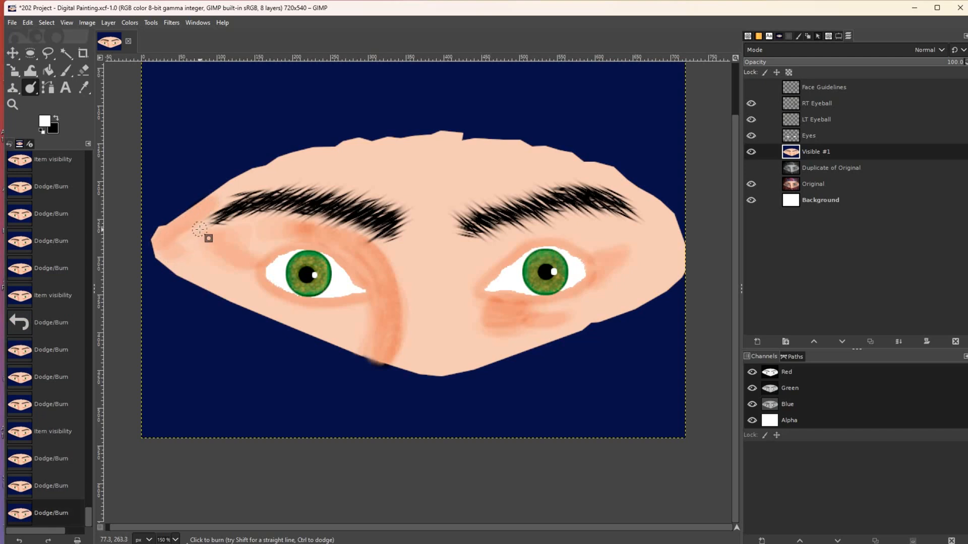
left_click_drag(204, 202, 226, 177)
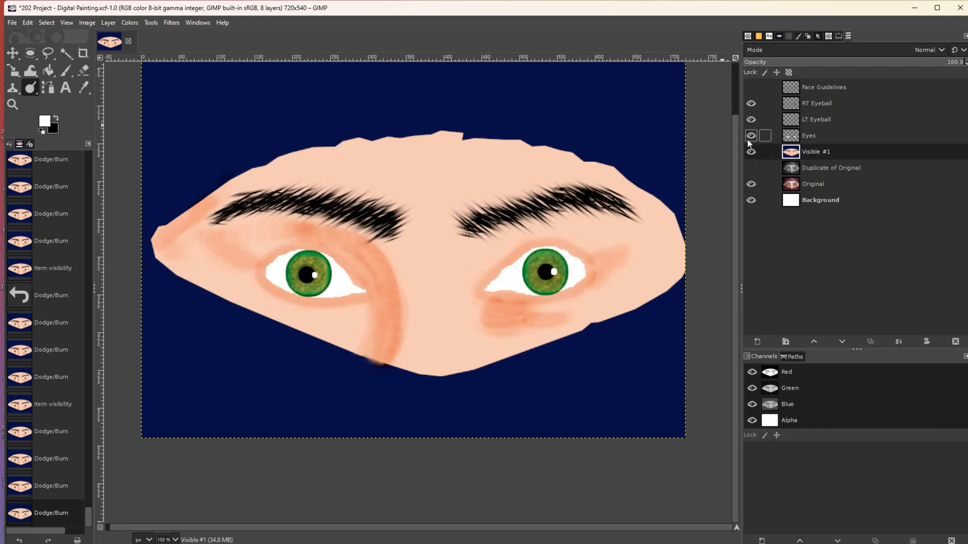
- After comparing with the photo, burn shading at and below the bottom of the nose
left_click(751, 151)
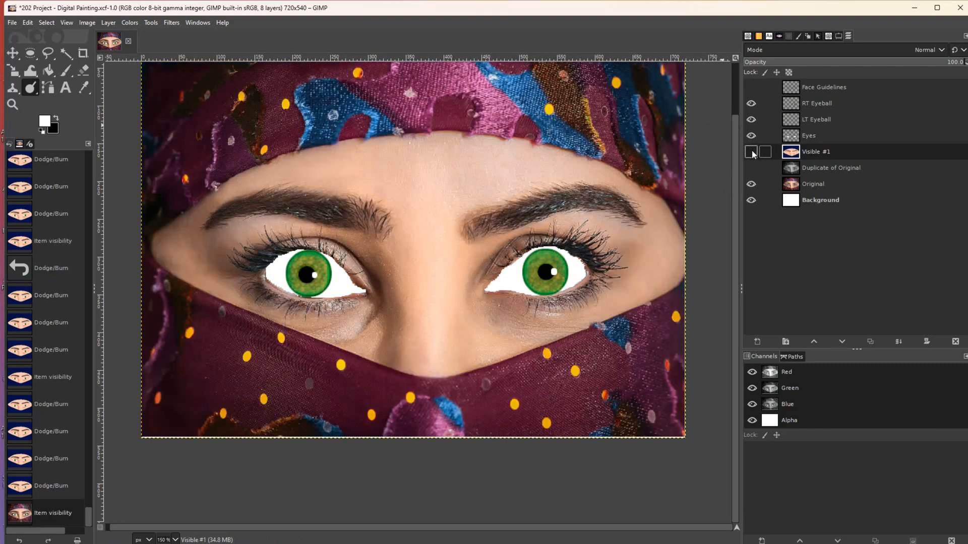
left_click(751, 152)
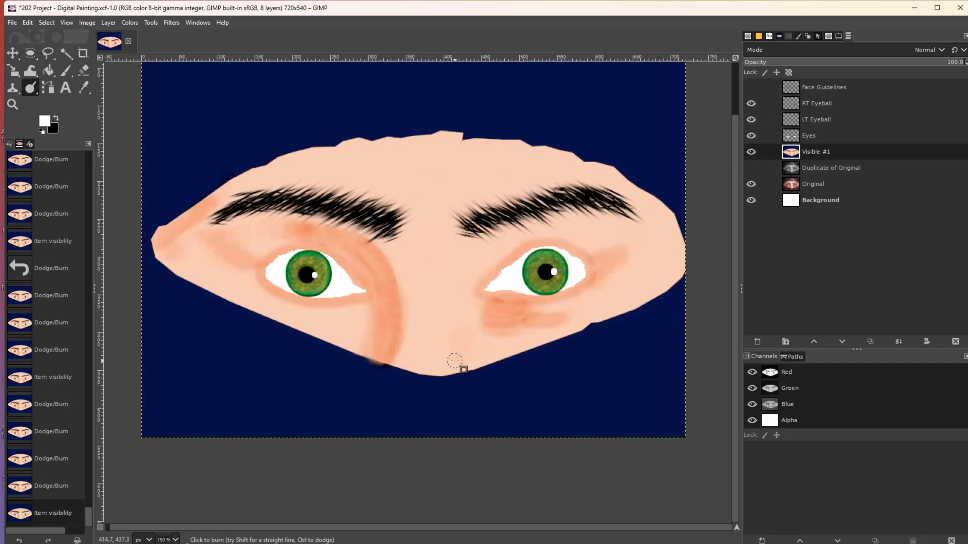
left_click_drag(467, 344, 466, 341)
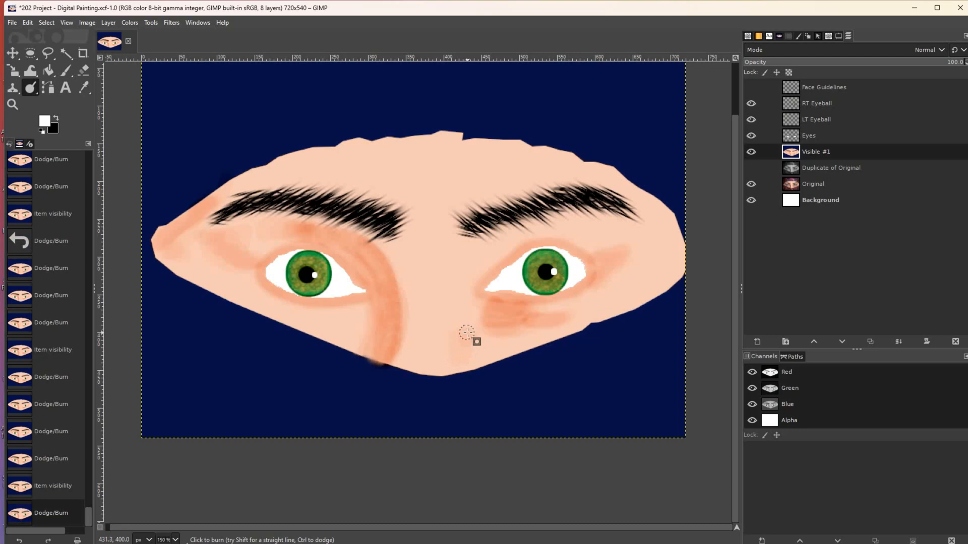
left_click_drag(461, 358, 462, 366)
left_click_drag(462, 366, 465, 336)
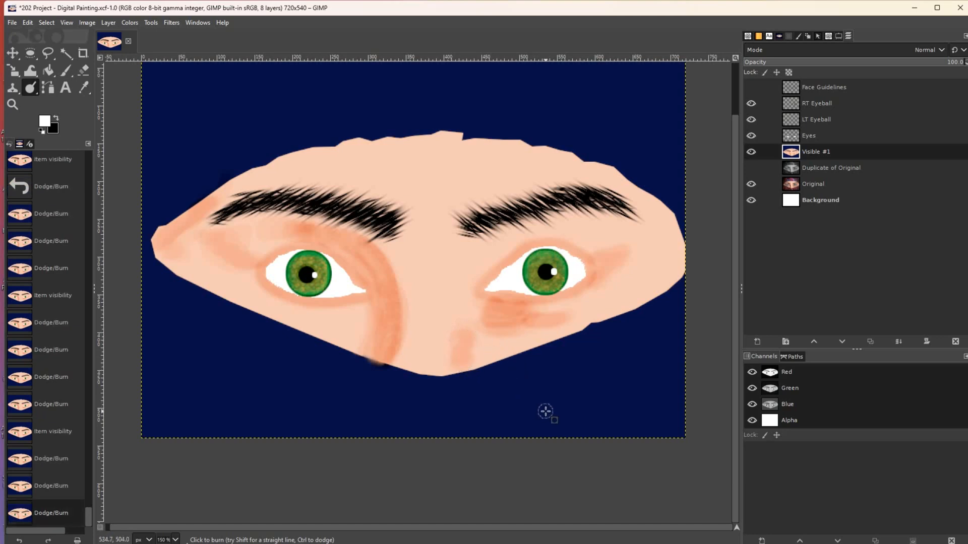
- Undo the recent nose-side strokes and burn one stroke down the lower face toward the chin
left_click(751, 152)
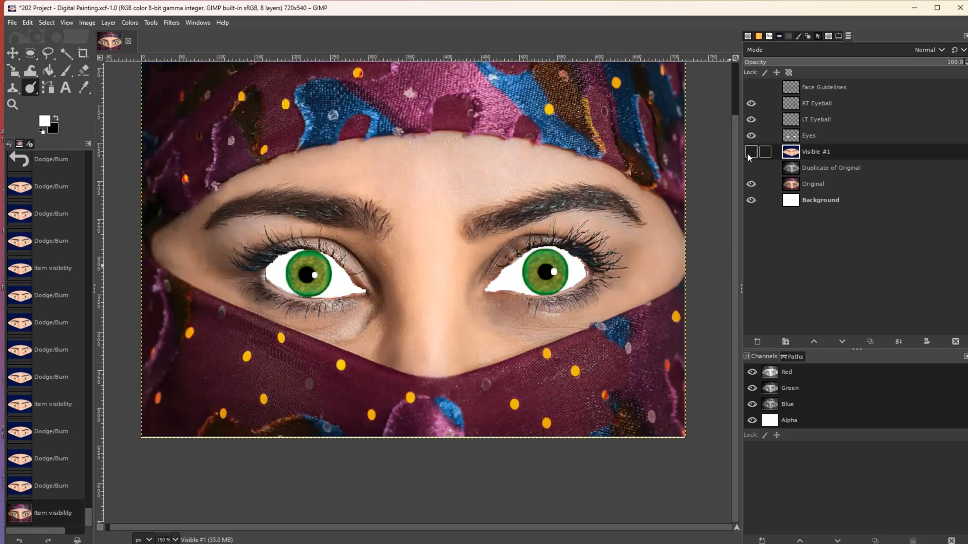
left_click(748, 152)
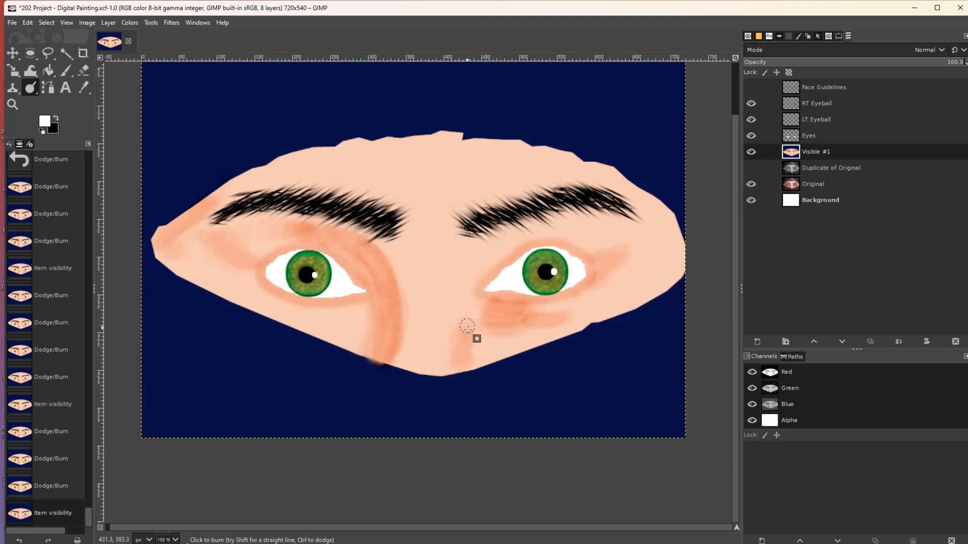
left_click_drag(465, 316, 464, 325)
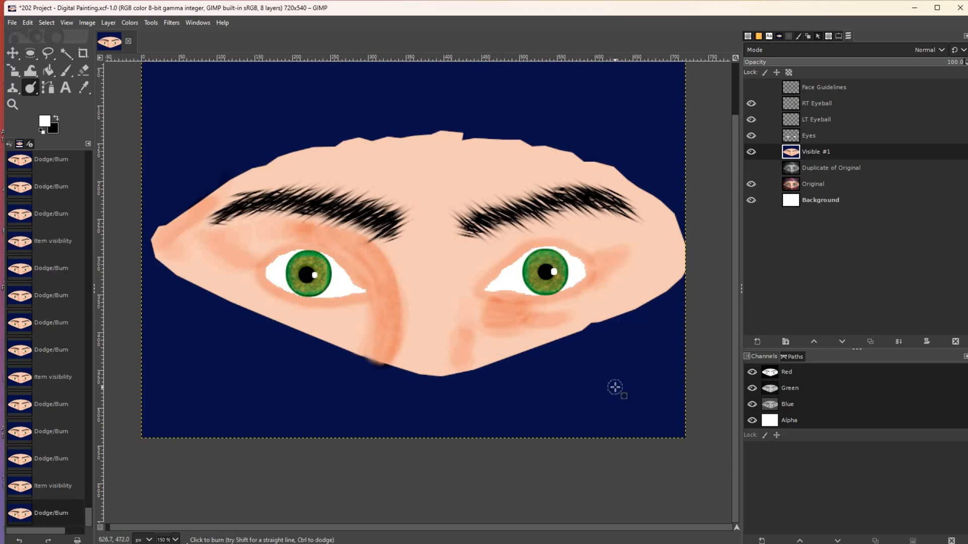
key("ctrl+z")
key("ctrl+z")
key("ctrl+z")
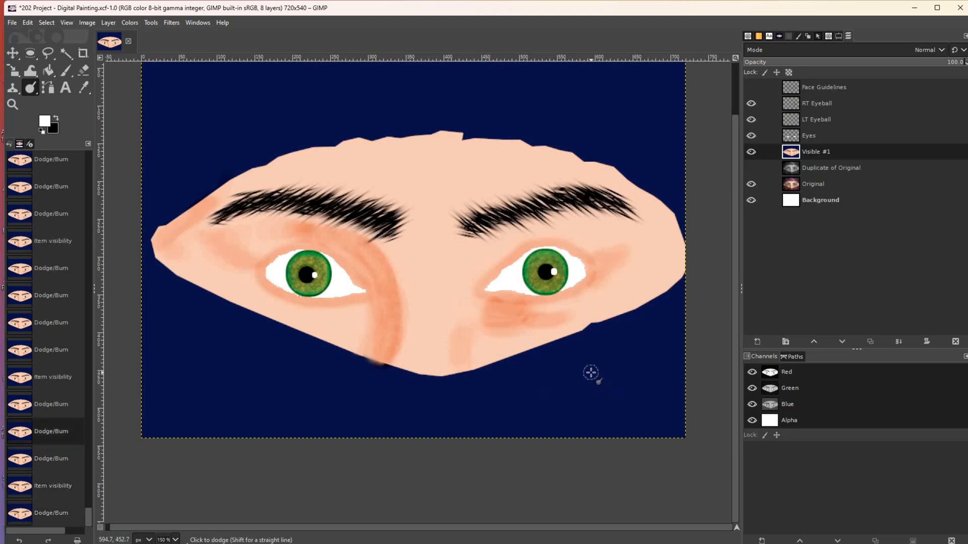
key("ctrl+z")
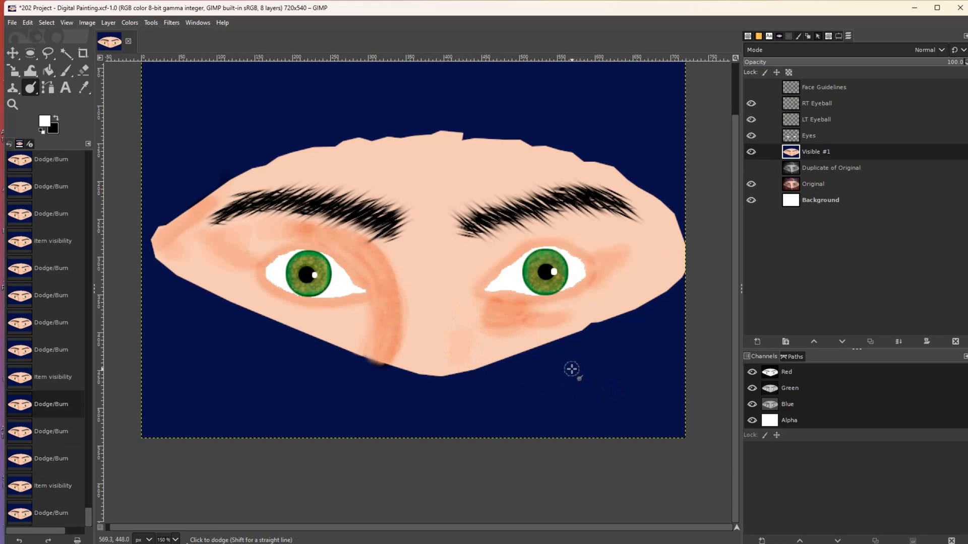
key("ctrl+z")
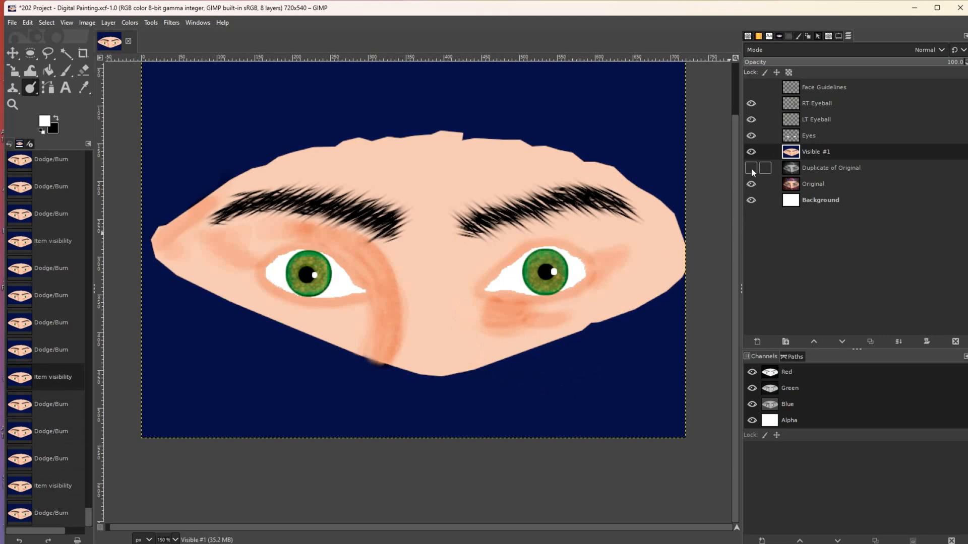
left_click(751, 153)
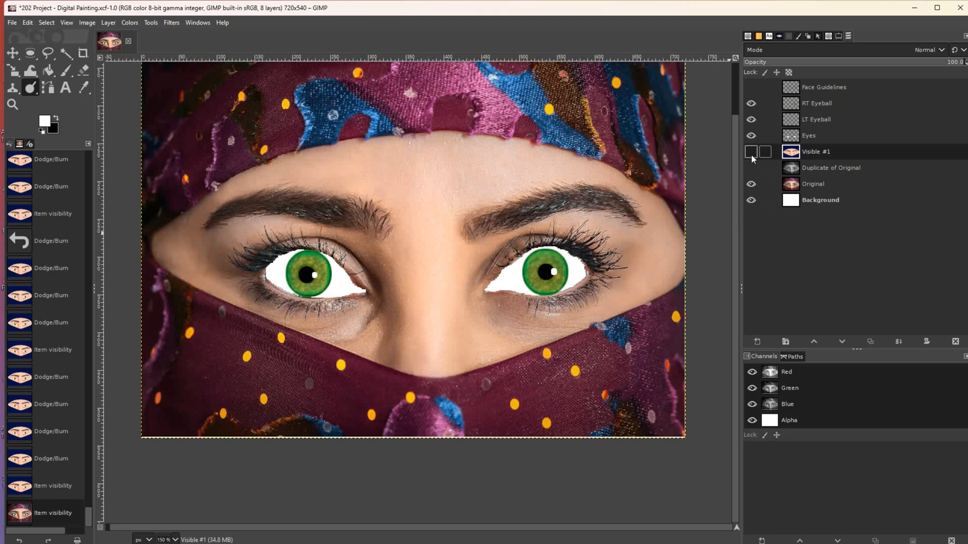
left_click(751, 152)
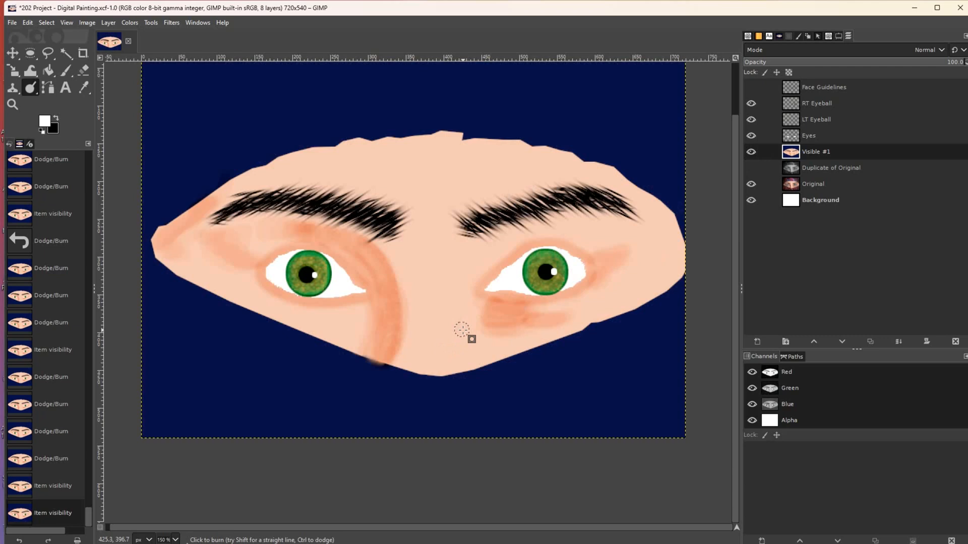
mouse_move(465, 333)
left_mouse_down()
mouse_move(476, 367)
mouse_move(469, 350)
left_mouse_up()
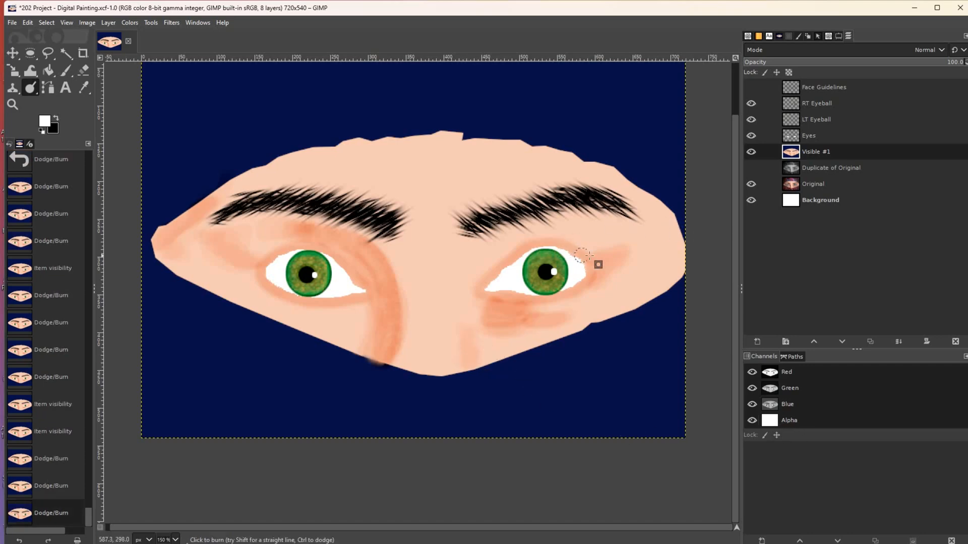
- Zoom out to the whole face and burn the skin just left of the left eye
left_click(382, 257, "ctrl")
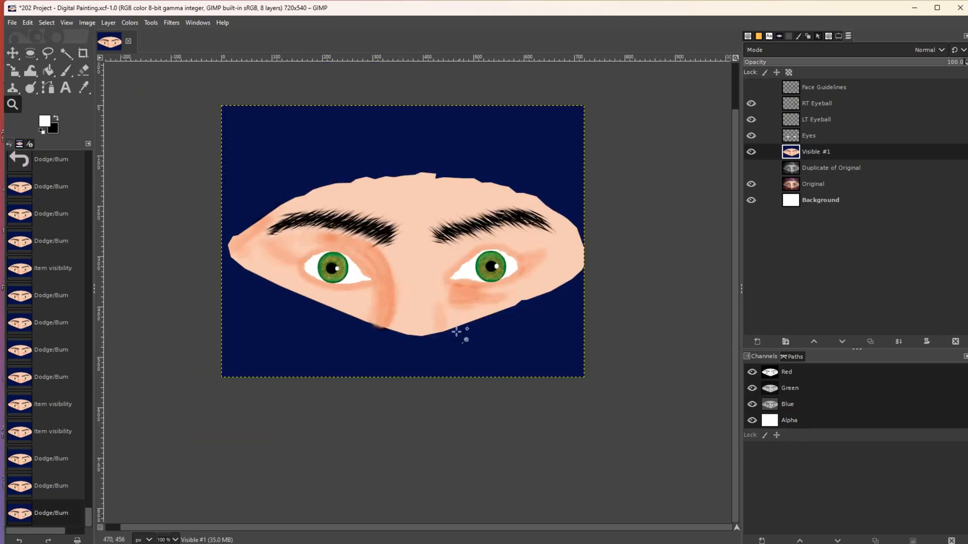
left_click(751, 152)
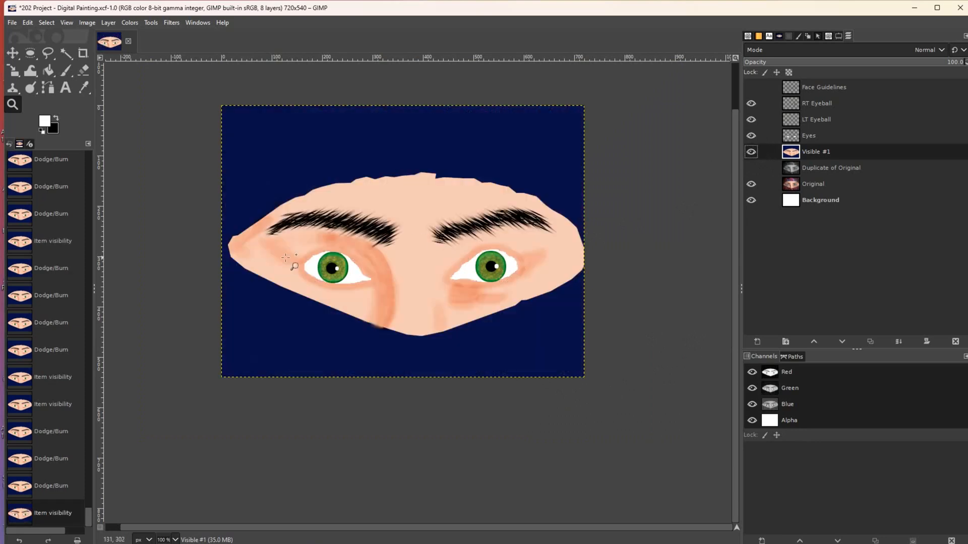
left_click(31, 88)
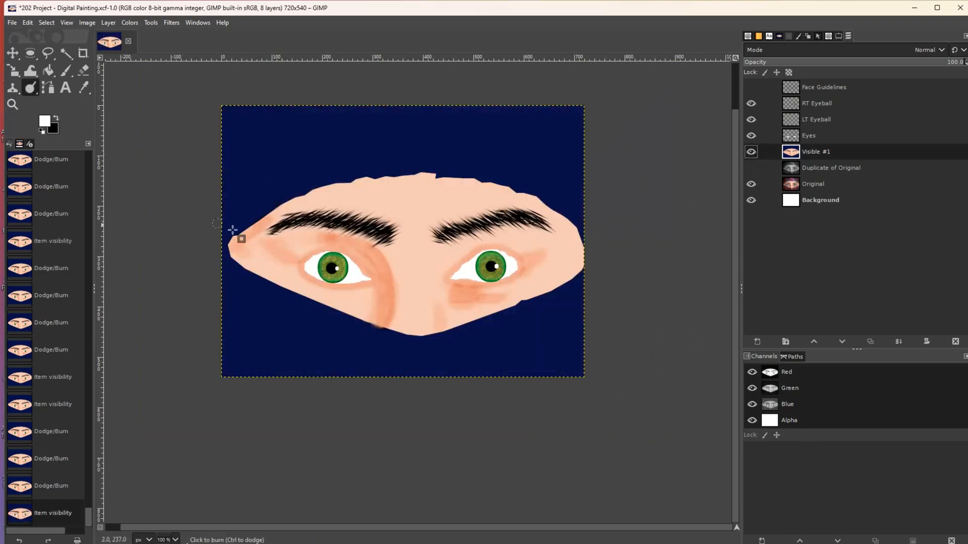
mouse_move(279, 253)
left_mouse_down()
mouse_move(272, 240)
mouse_move(297, 257)
left_mouse_up()
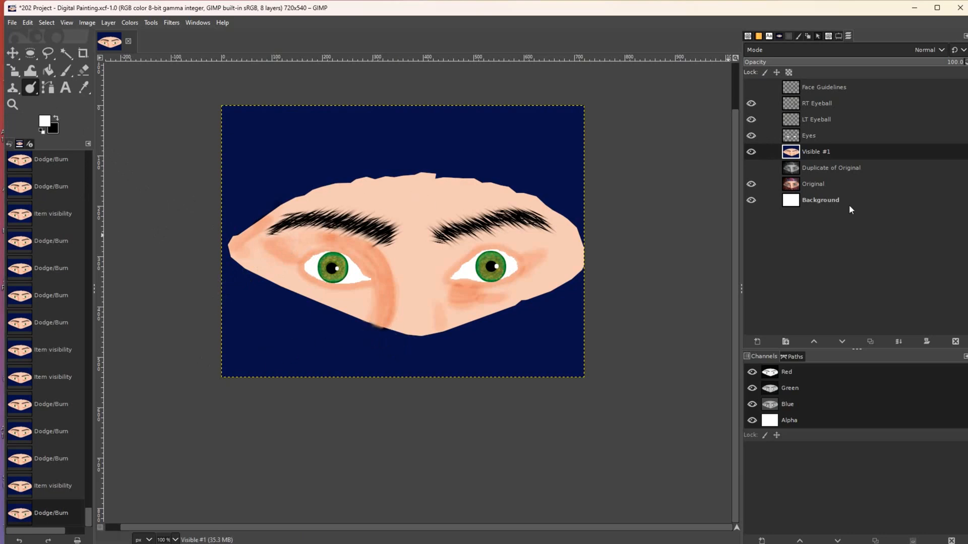
- Smudge the orange line beside the left eye and the orange patch under the right eye
left_click(34, 89)
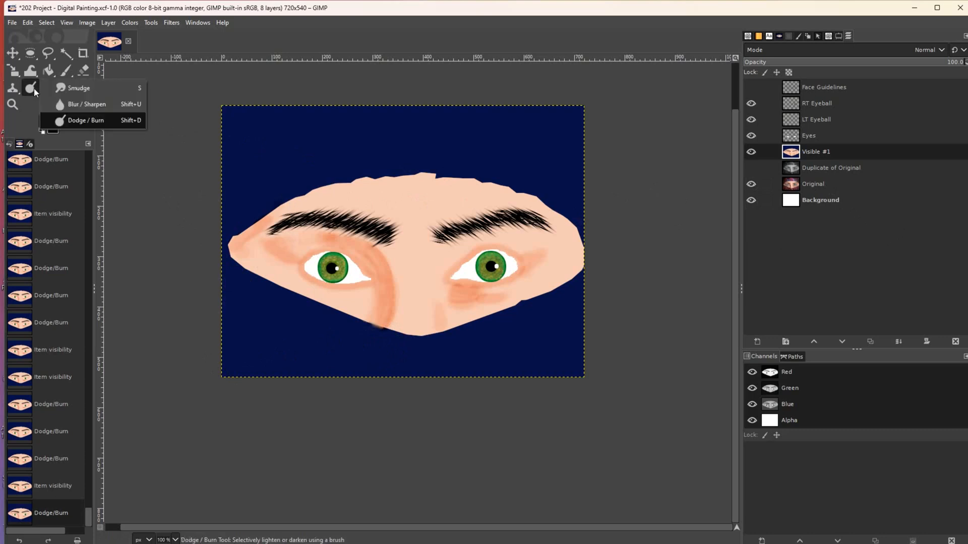
left_click(77, 90)
key("bracketright")
key("bracketright")
key("bracketright")
key("bracketright")
key("bracketright")
key("bracketright")
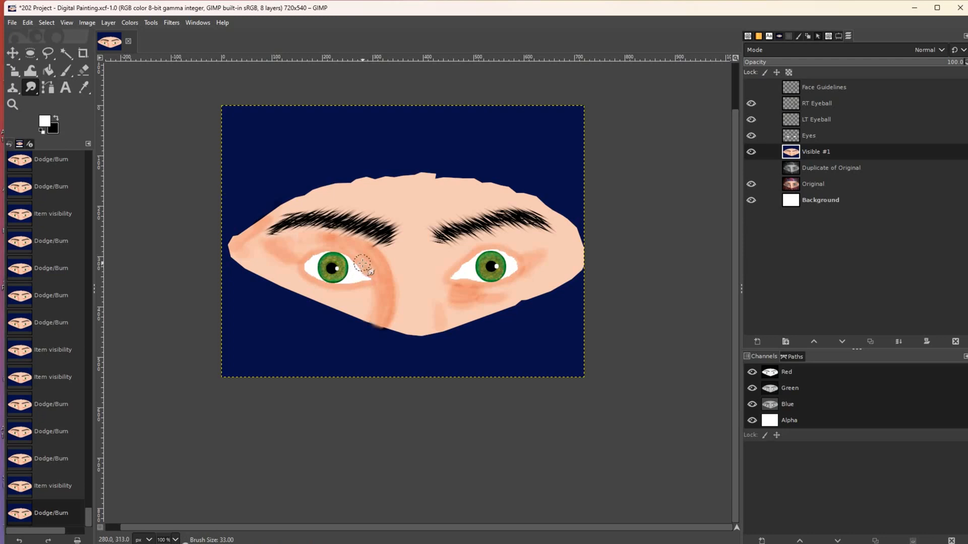
mouse_move(373, 266)
left_mouse_down()
mouse_move(383, 305)
mouse_move(374, 319)
mouse_move(372, 294)
mouse_move(375, 319)
mouse_move(383, 294)
mouse_move(367, 258)
mouse_move(325, 246)
mouse_move(291, 254)
mouse_move(309, 242)
mouse_move(290, 245)
mouse_move(310, 258)
mouse_move(305, 276)
left_mouse_up()
mouse_move(449, 300)
left_mouse_down()
mouse_move(469, 295)
mouse_move(443, 288)
mouse_move(464, 297)
left_mouse_up()
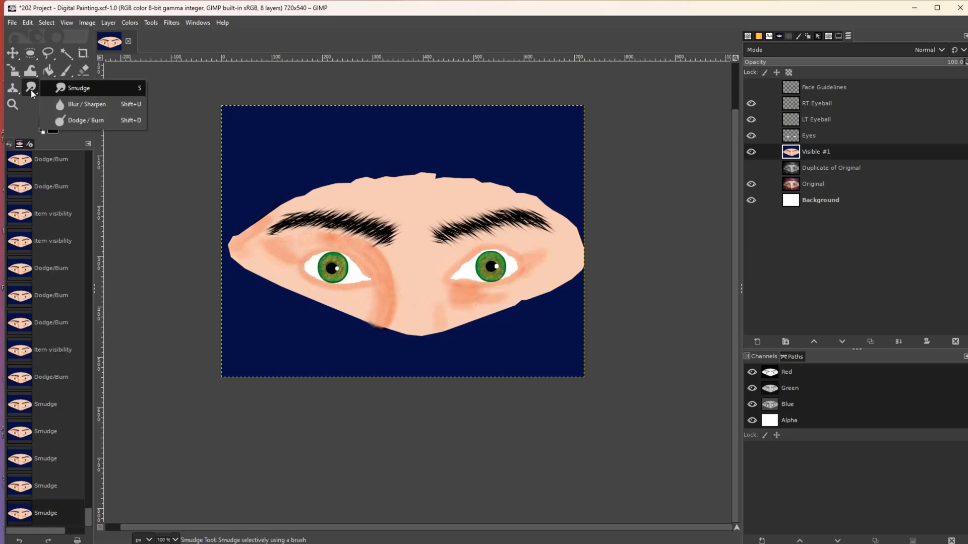
- Blur the shading beside the left eye's inner corner and below the right eye
left_click(60, 109)
left_click_drag(357, 272, 369, 255)
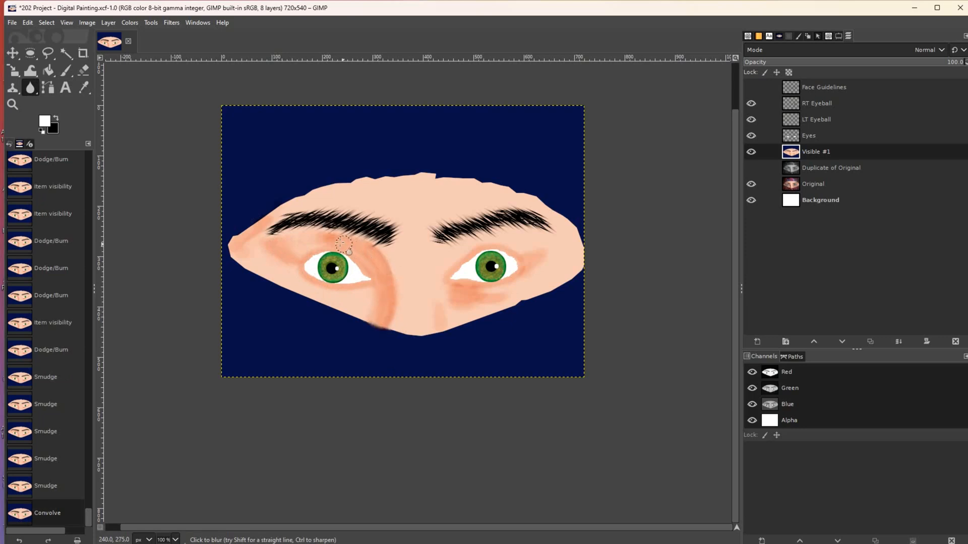
left_click(286, 248)
mouse_move(470, 288)
left_mouse_down()
mouse_move(444, 285)
mouse_move(464, 296)
left_mouse_up()
- Raise the Smudge Force and rework the shading around the left eye and down the nose side
left_click(31, 91)
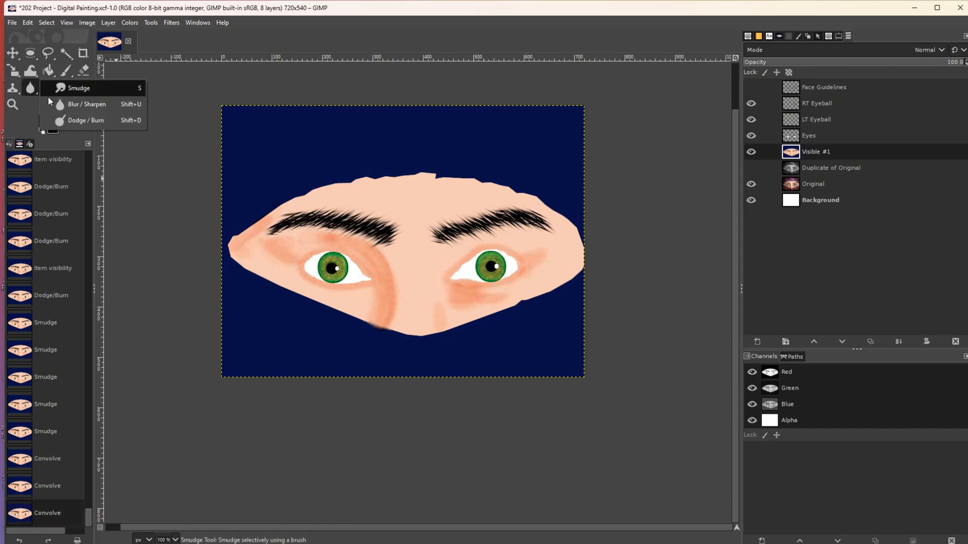
left_click(76, 88)
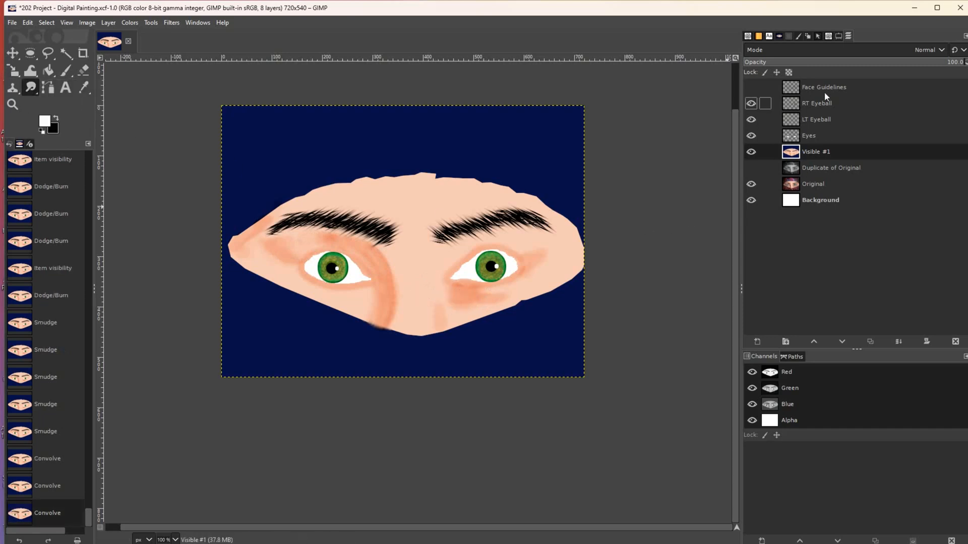
left_click(838, 36)
left_click_drag(766, 171, 805, 170)
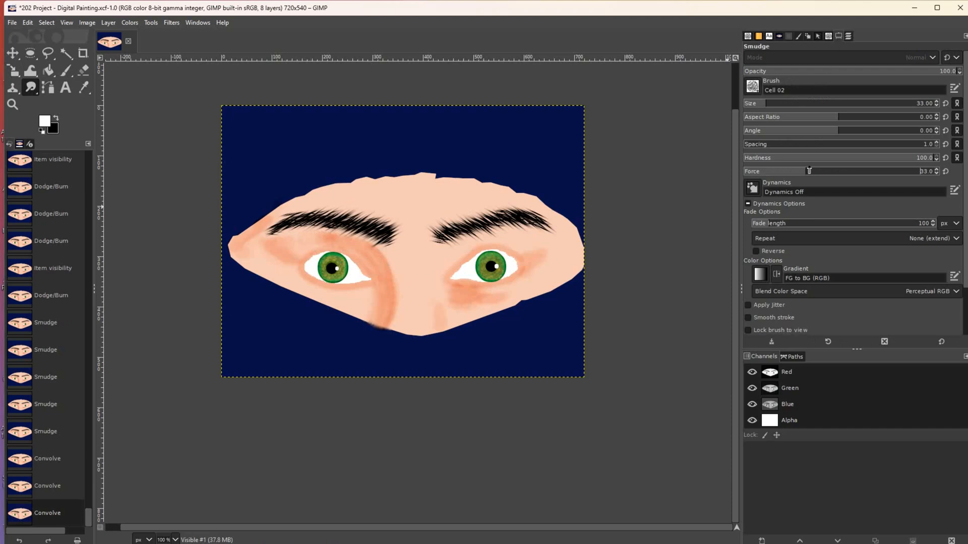
left_click_drag(381, 314, 387, 323)
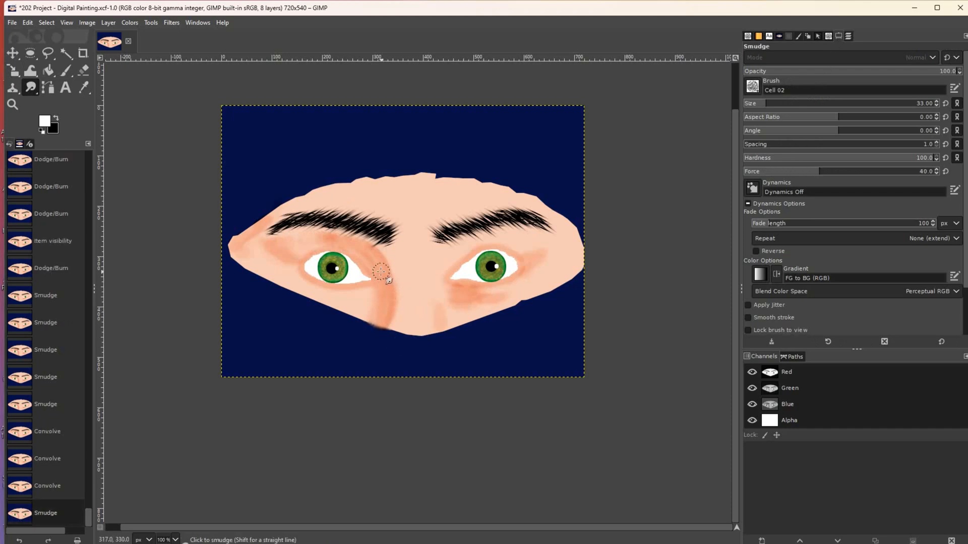
left_click_drag(376, 263, 359, 250)
mouse_move(386, 294)
left_mouse_down()
mouse_move(369, 261)
mouse_move(310, 243)
mouse_move(341, 242)
left_mouse_up()
left_click_drag(330, 241, 302, 257)
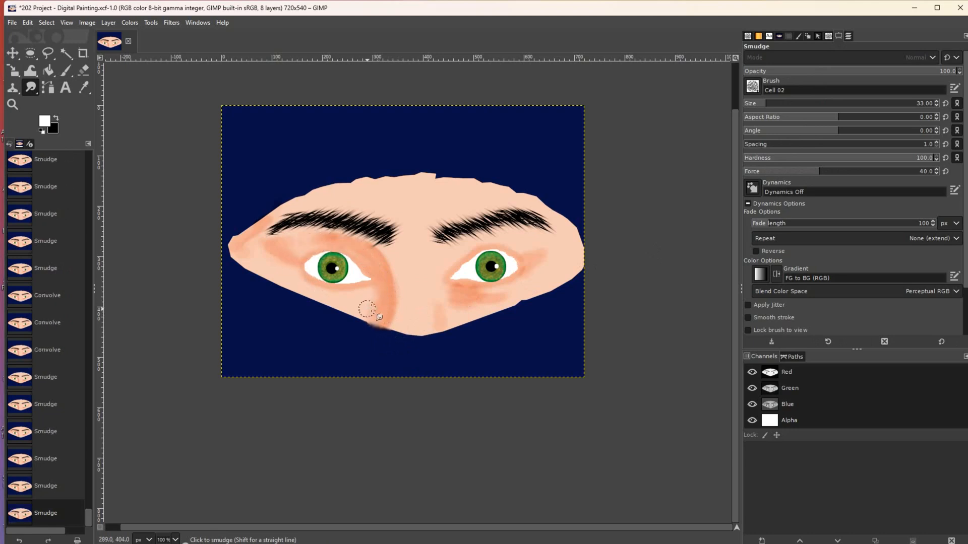
left_click_drag(374, 297, 386, 329)
- Undo four stray smudge strokes and smooth the orange band beside the nose
key("ctrl+z")
key("ctrl+z")
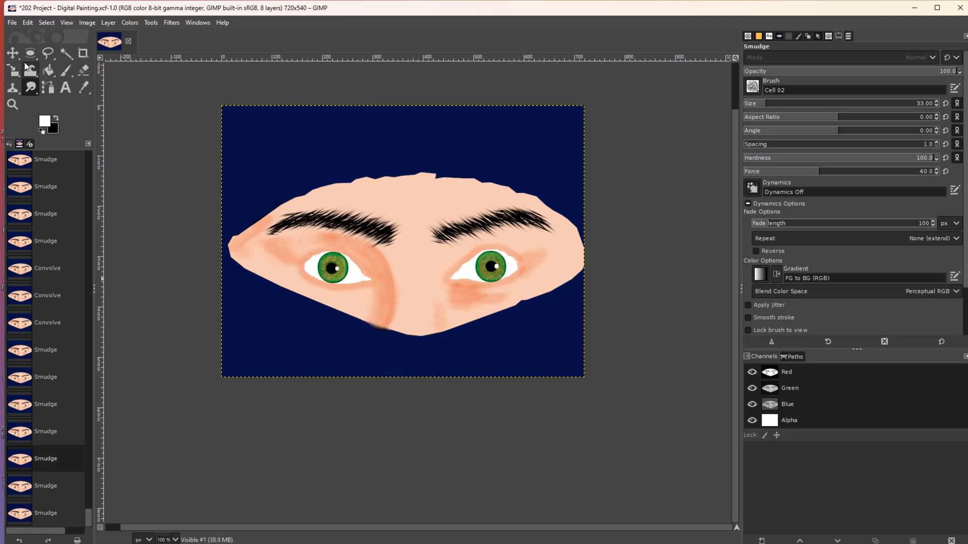
key("ctrl+z")
key("ctrl+z")
key("ctrl+z")
key("ctrl+z")
key("ctrl+z")
key("ctrl+z")
key("ctrl+z")
key("ctrl+z")
key("ctrl+z")
key("ctrl+z")
key("ctrl+z")
key("ctrl+z")
key("ctrl+z")
key("ctrl+z")
key("ctrl+z")
key("ctrl+z")
key("ctrl+z")
key("ctrl+z")
key("ctrl+z")
key("ctrl+z")
key("ctrl+z")
key("ctrl+z")
key("ctrl+z")
key("ctrl+z")
key("ctrl+z")
key("ctrl+z")
key("ctrl+z")
key("ctrl+z")
key("ctrl+z")
key("ctrl+z")
key("ctrl+z")
key("ctrl+z")
mouse_move(388, 306)
left_mouse_down()
mouse_move(374, 260)
mouse_move(327, 243)
mouse_move(371, 265)
mouse_move(363, 260)
mouse_move(385, 302)
mouse_move(373, 313)
mouse_move(378, 323)
left_mouse_up()
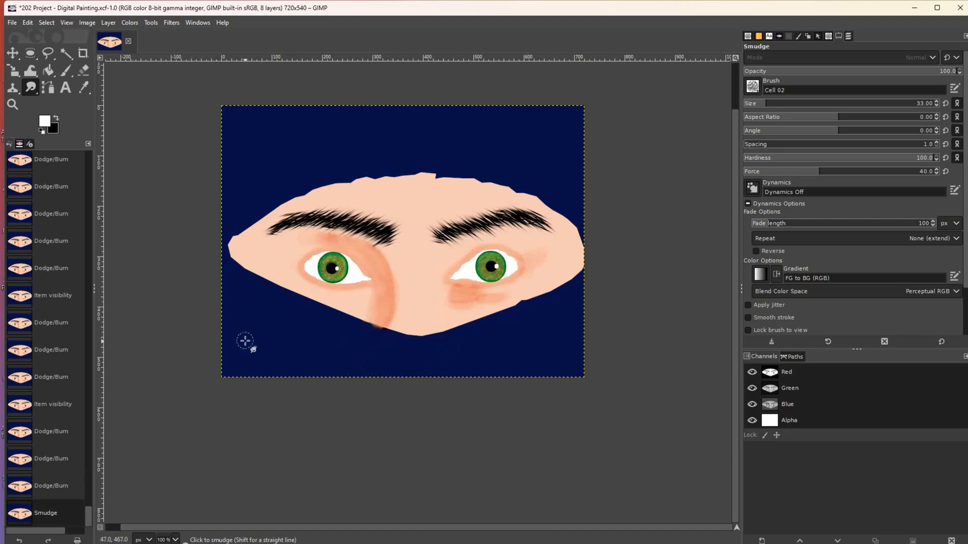
left_click(29, 56)
right_click(29, 56)
- Select a small patch at the bottom of the orange band and shift it slightly down and right
left_click(45, 57)
left_click_drag(347, 308, 367, 332)
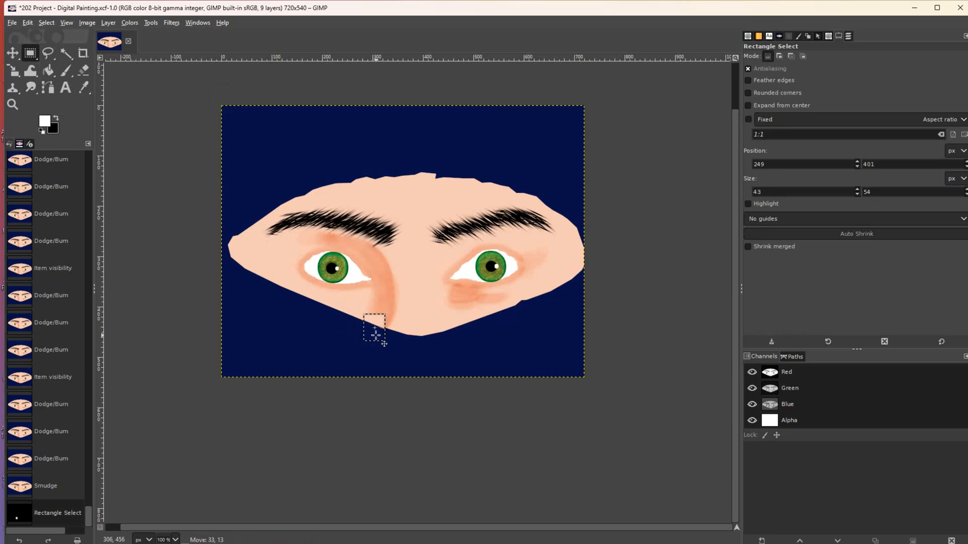
left_click_drag(375, 334, 375, 335)
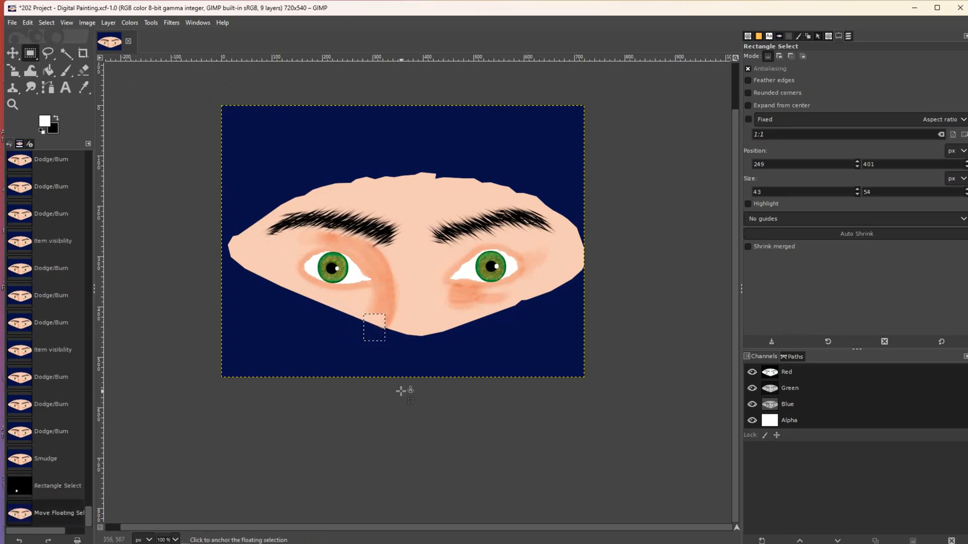
key("ctrl+z")
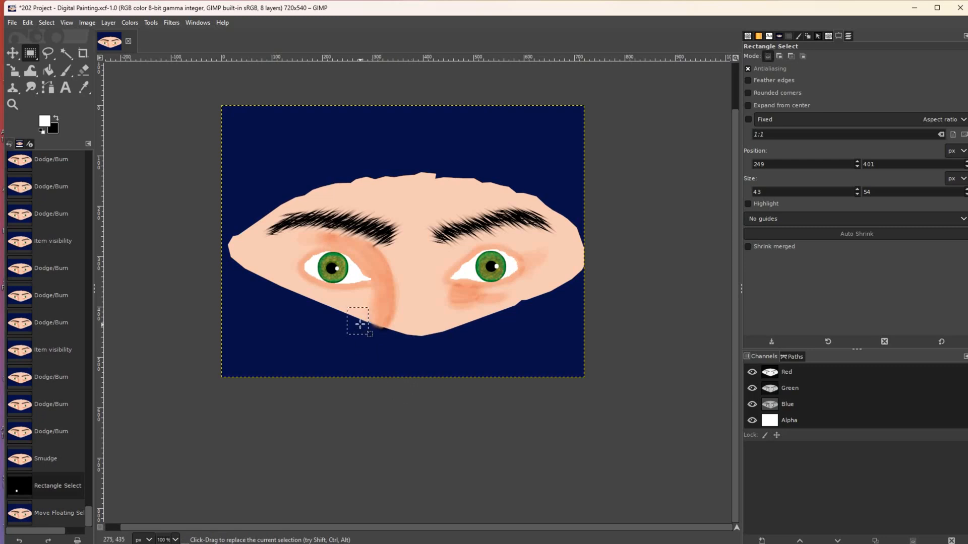
left_click_drag(360, 324, 373, 330)
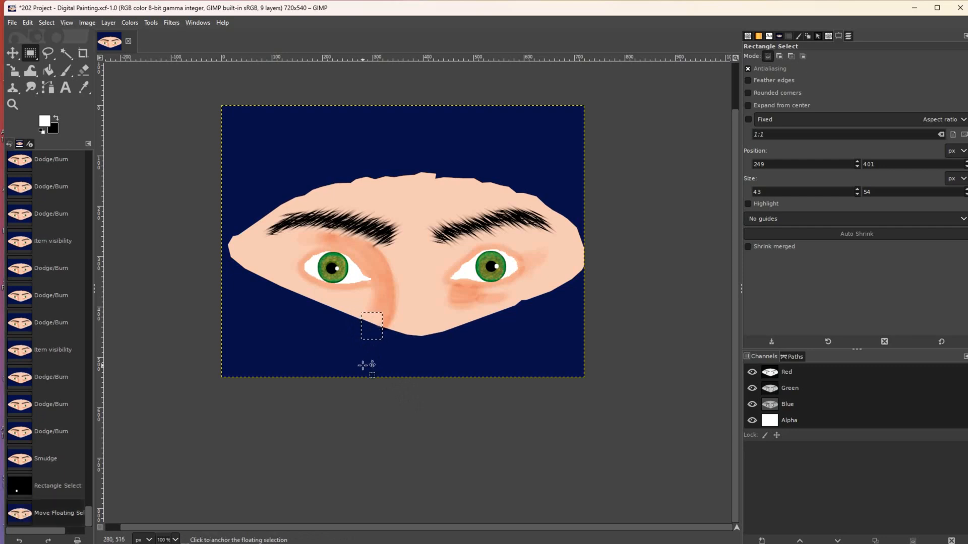
key("ctrl+z")
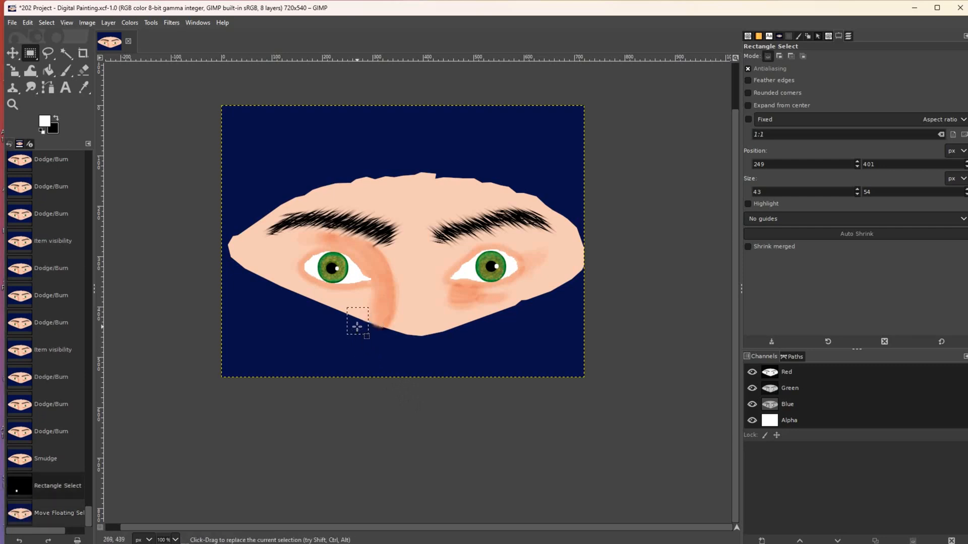
left_click_drag(357, 327, 363, 328)
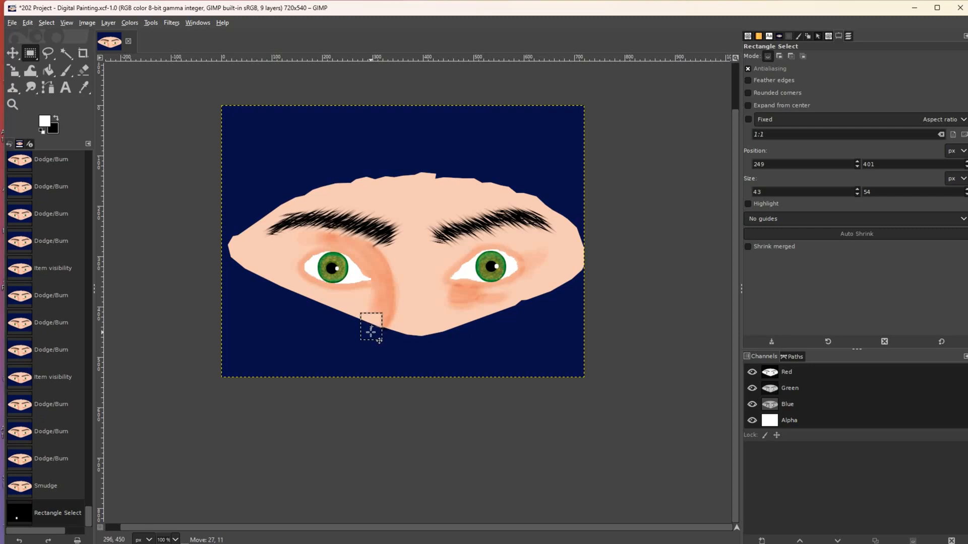
left_click_drag(379, 340, 379, 341)
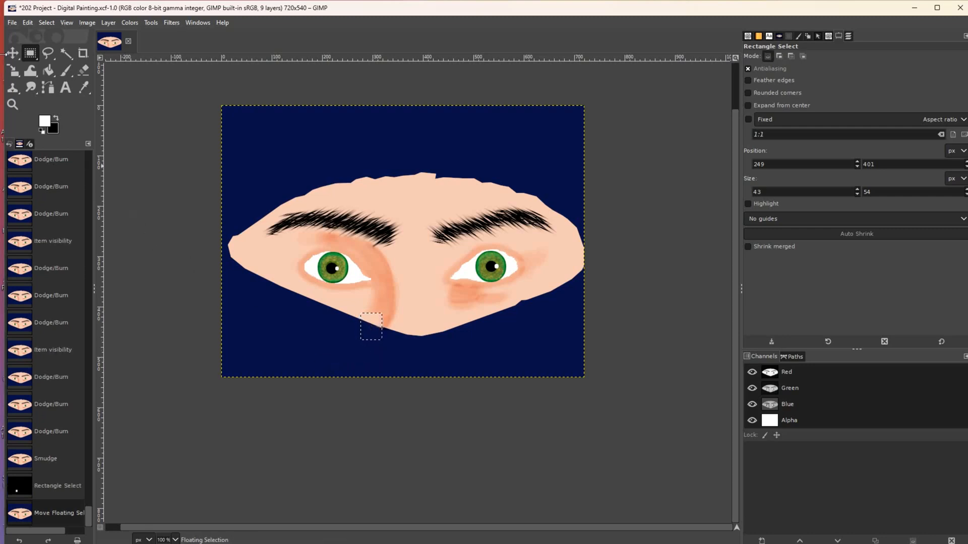
- Anchor the moved patch, then reselect a patch near the nose base and move it right and down
left_click(13, 53)
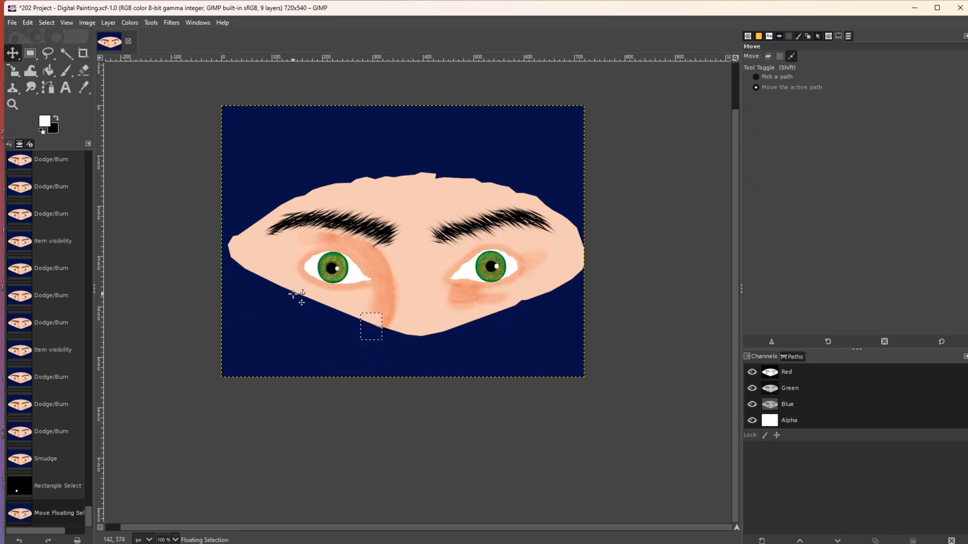
left_click(338, 324)
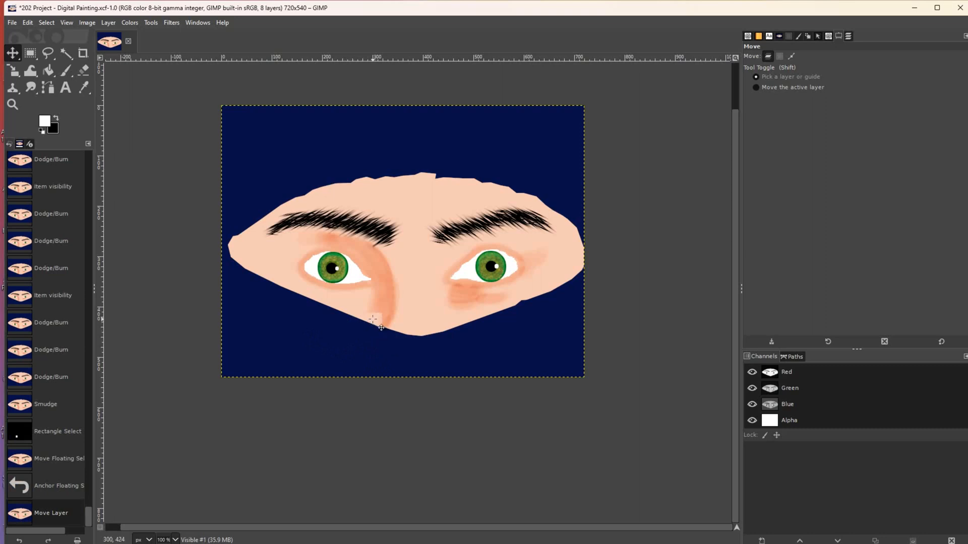
key("alt")
key("alt")
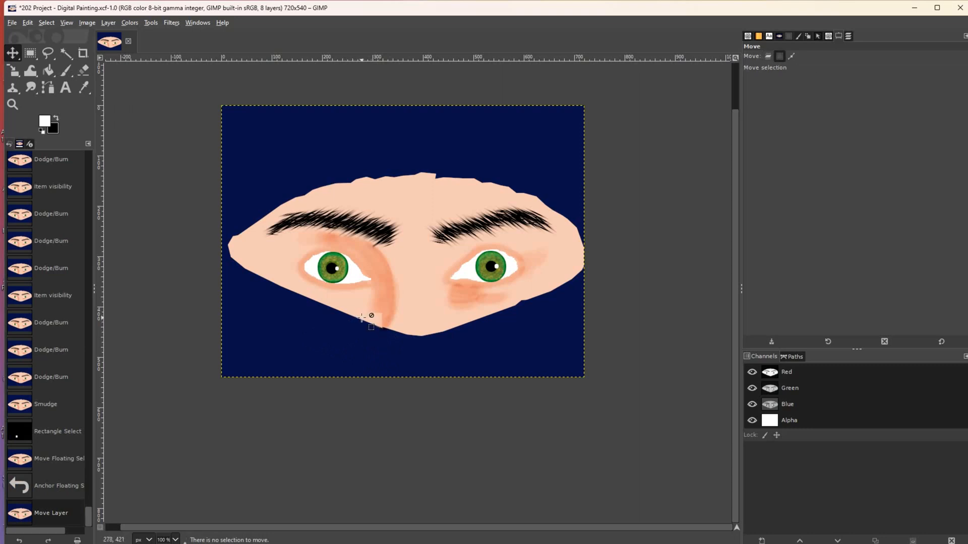
left_click_drag(362, 317, 365, 324)
key("ctrl+z")
key("r")
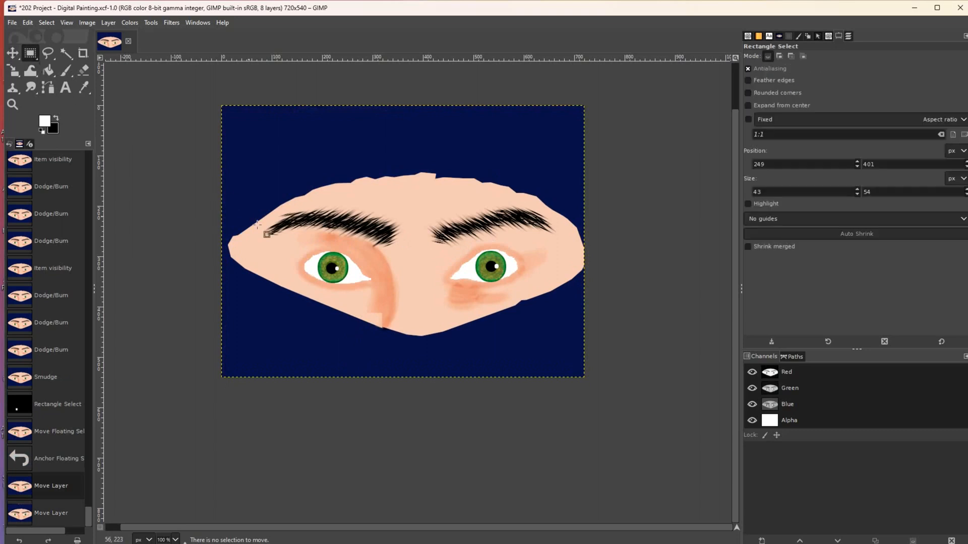
left_click_drag(354, 312, 370, 328)
key("shift")
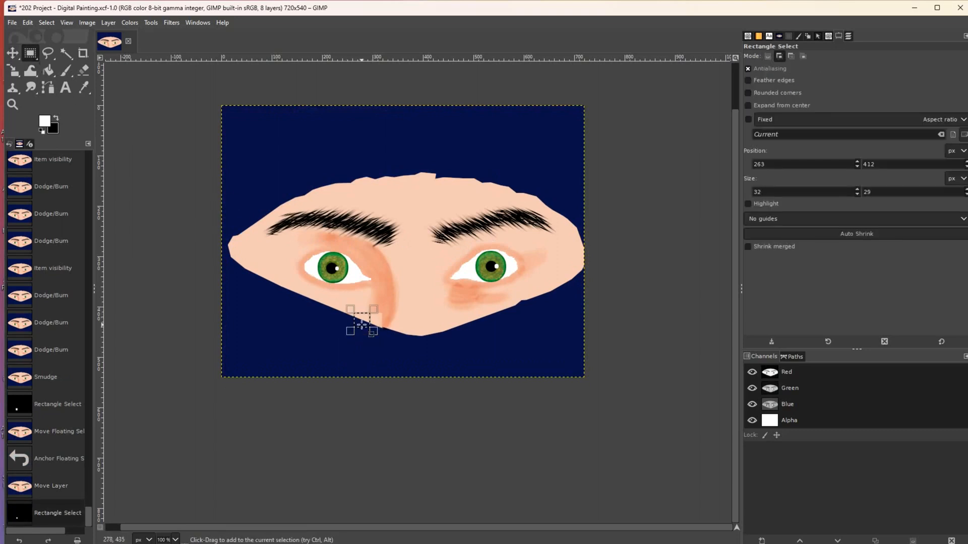
left_click_drag(361, 326, 385, 334)
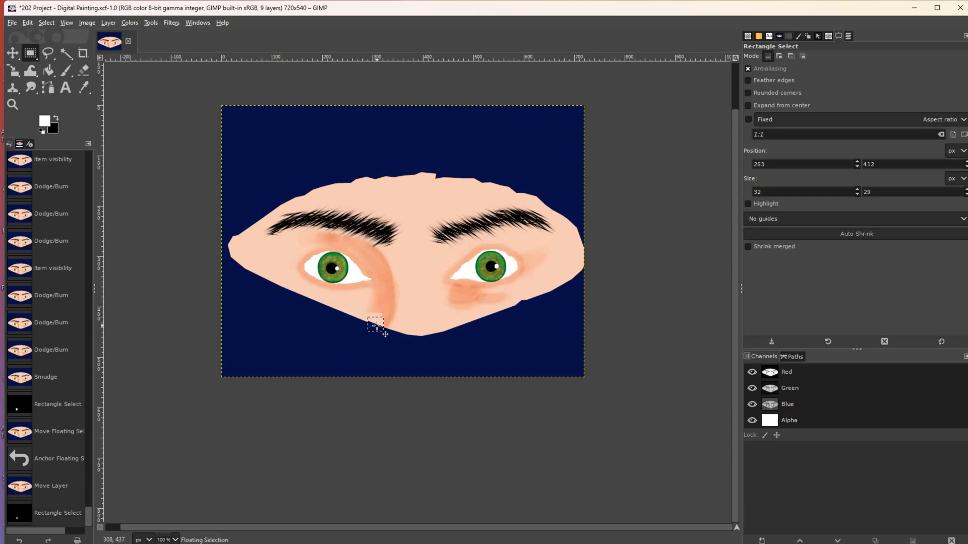
- Rotate the floating patch by -8.76° and anchor it into the layer
right_click(14, 71)
left_click(51, 88)
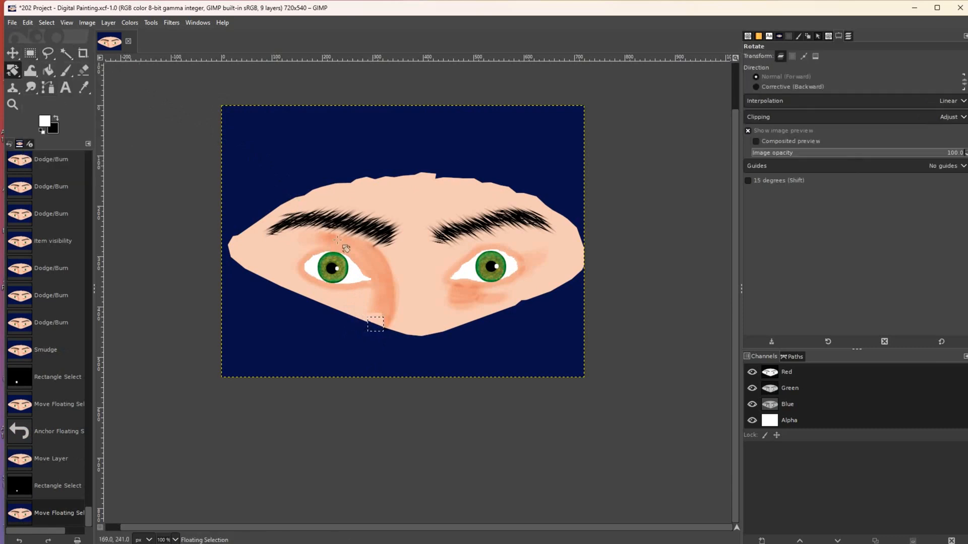
left_click(375, 325)
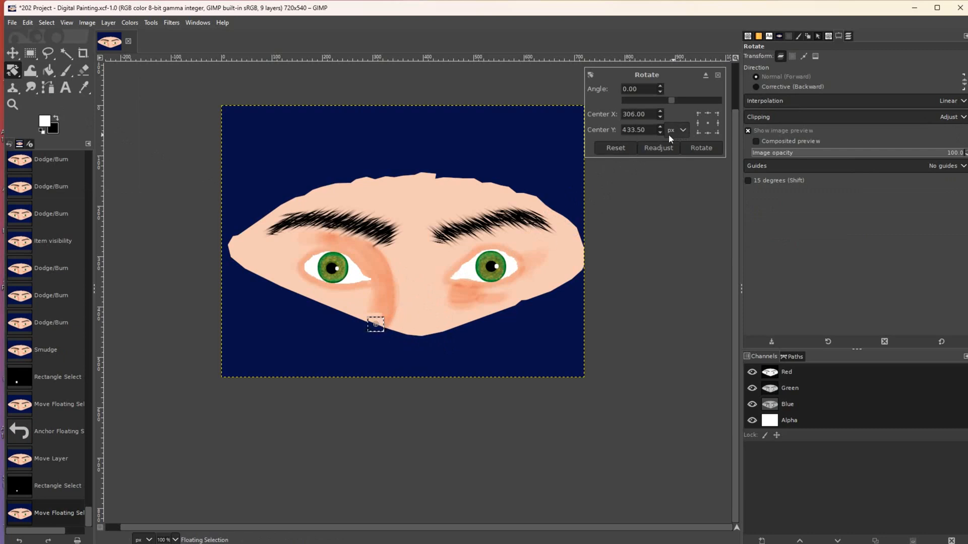
left_click_drag(670, 101, 668, 101)
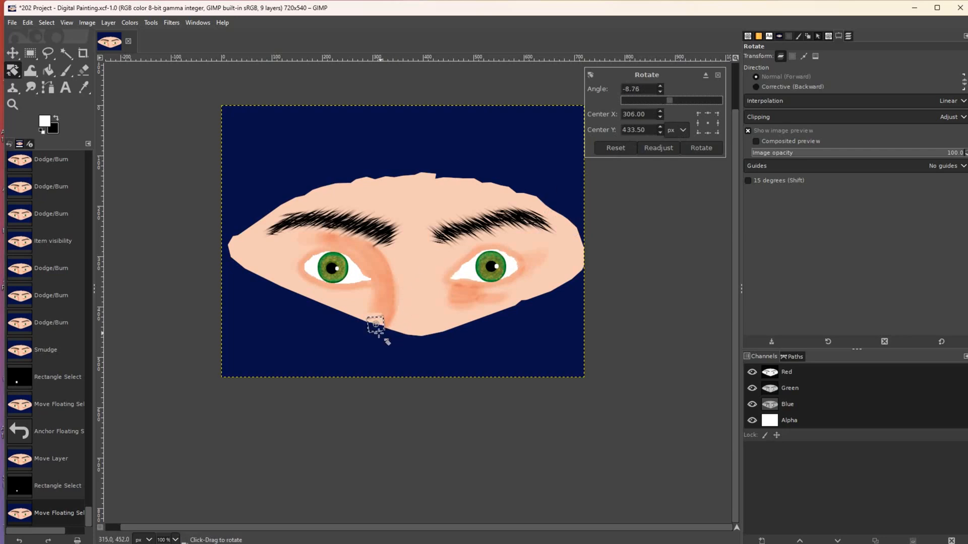
key("m")
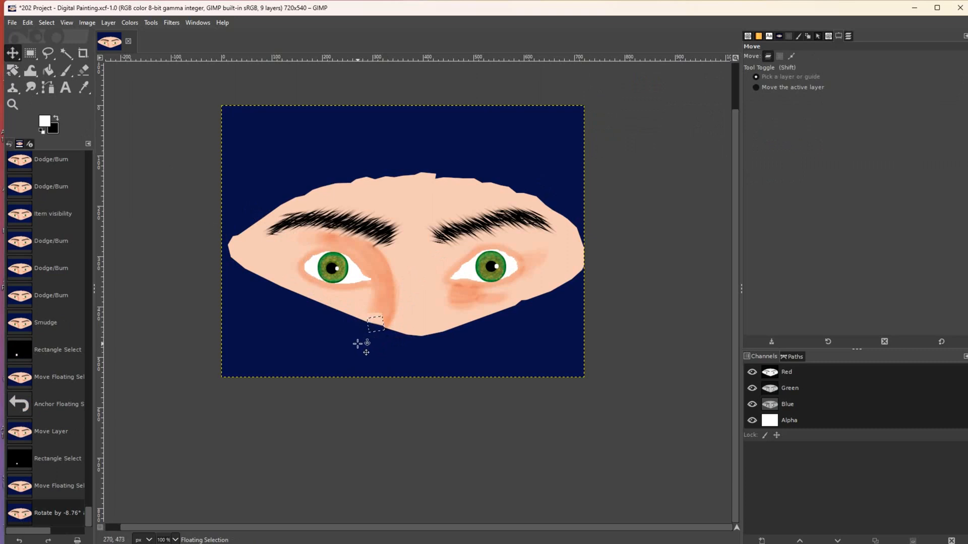
left_click(380, 344)
left_click(380, 344)
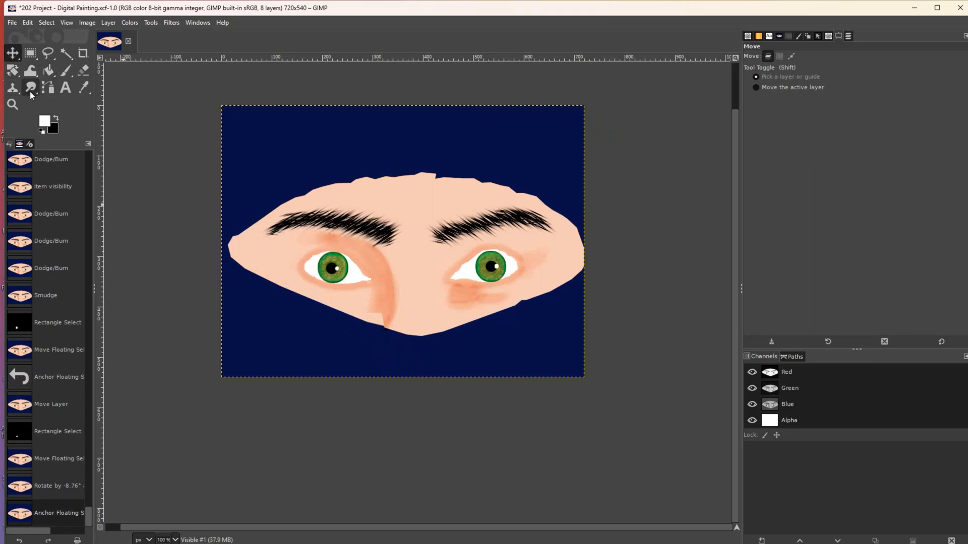
- Select a rectangle around the nose bottom, undo its trial move, and clear the selection
left_click(31, 56)
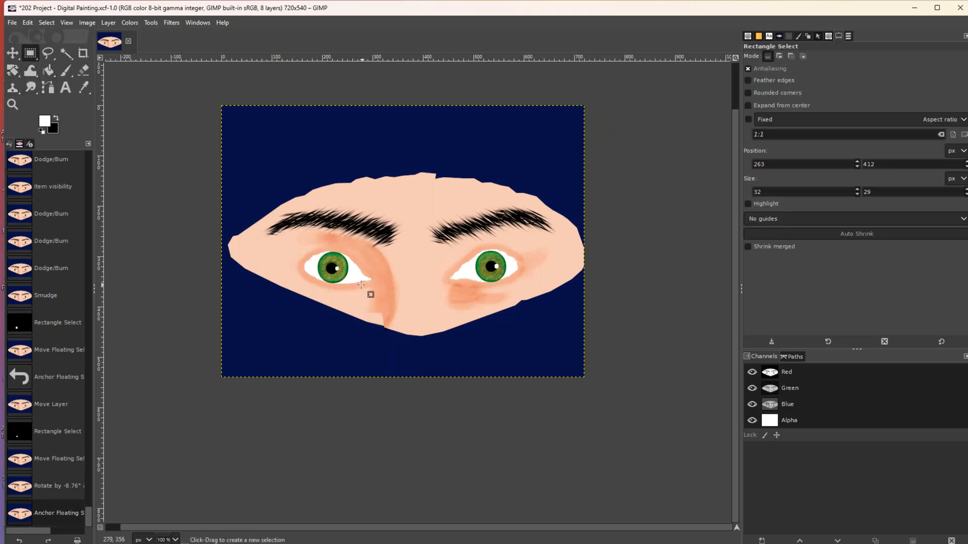
left_click_drag(361, 293, 401, 317)
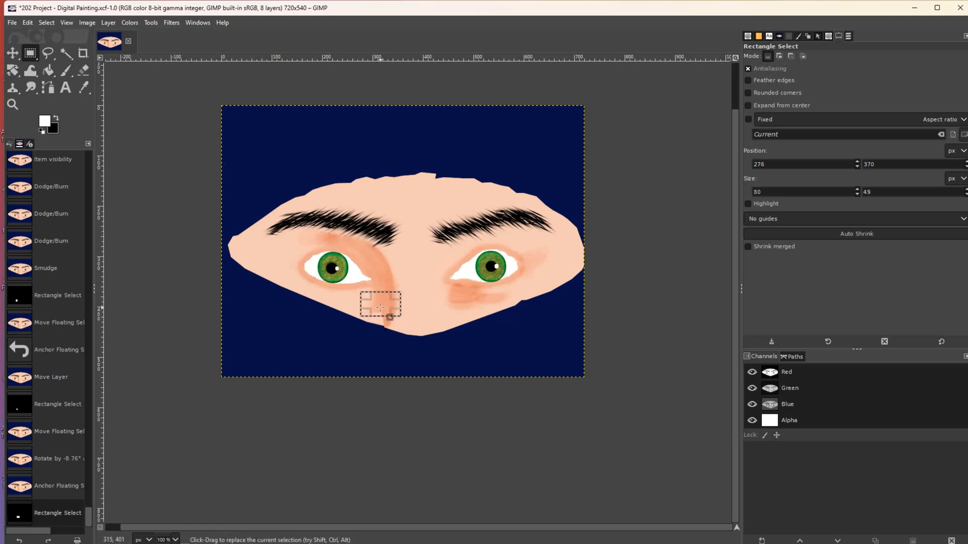
left_click_drag(381, 308, 383, 316)
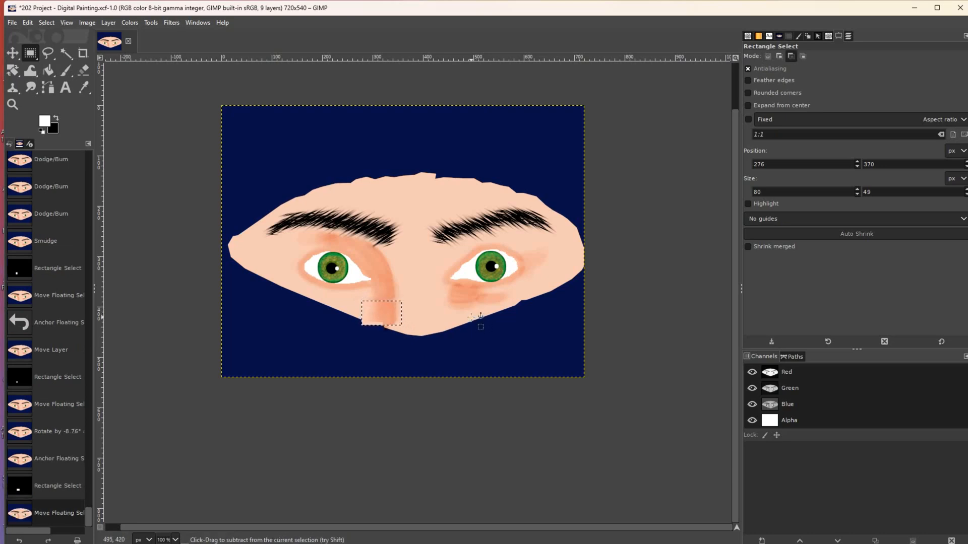
key("ctrl+z")
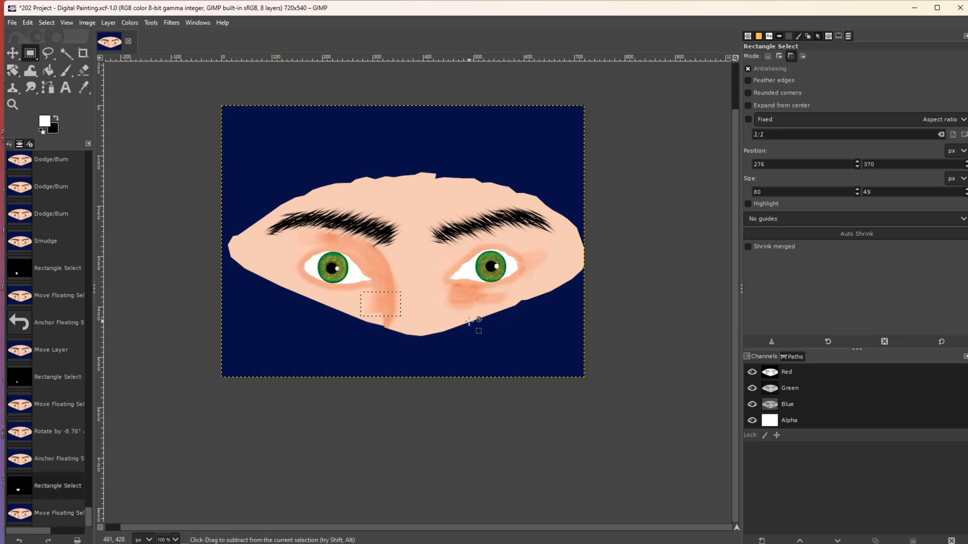
left_click(468, 320)
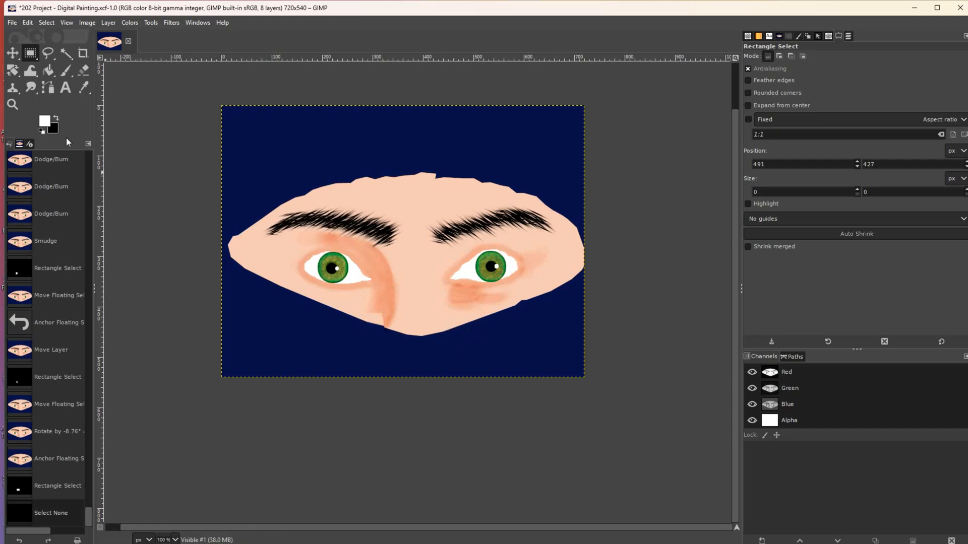
- Smudge the orange streak beside the nose and the blush under the right eye into the skin
left_click(31, 87)
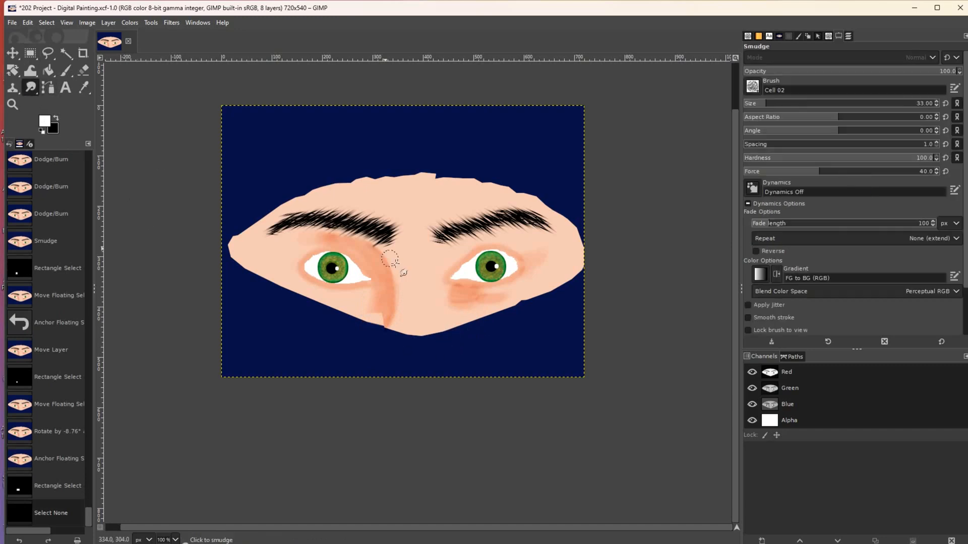
mouse_move(379, 311)
left_mouse_down()
mouse_move(373, 319)
mouse_move(382, 320)
mouse_move(383, 301)
left_mouse_up()
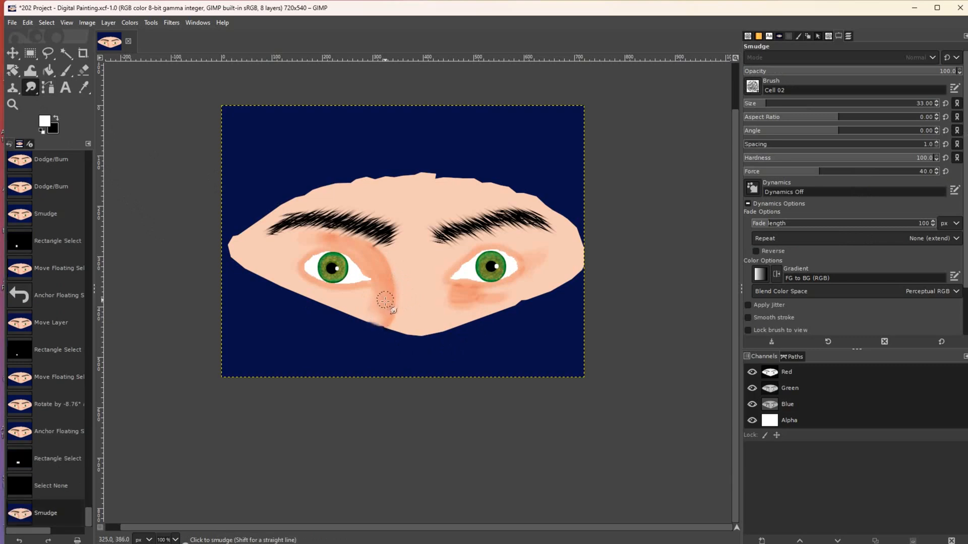
left_click_drag(375, 266, 348, 249)
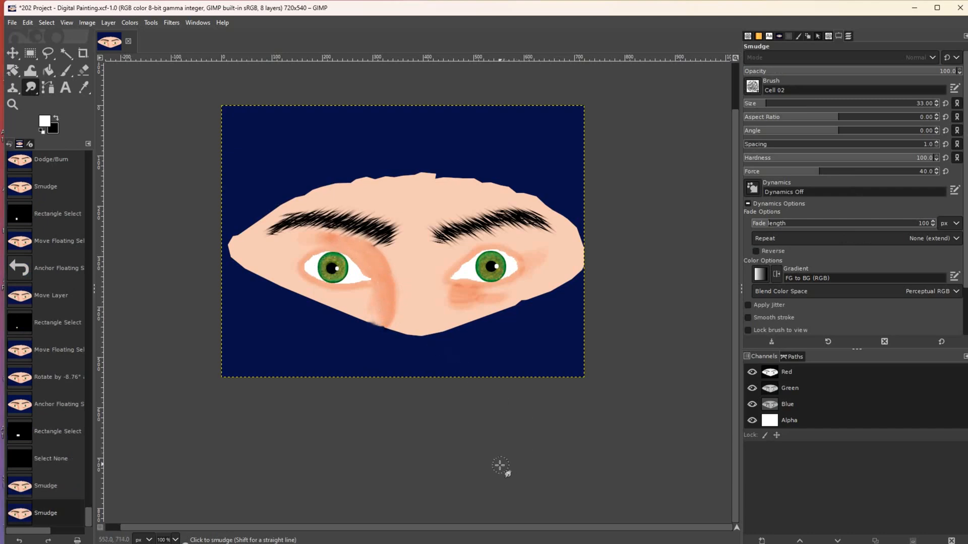
mouse_move(462, 287)
left_mouse_down()
mouse_move(471, 292)
mouse_move(458, 297)
mouse_move(488, 301)
mouse_move(476, 303)
left_mouse_up()
left_click_drag(467, 302, 460, 299)
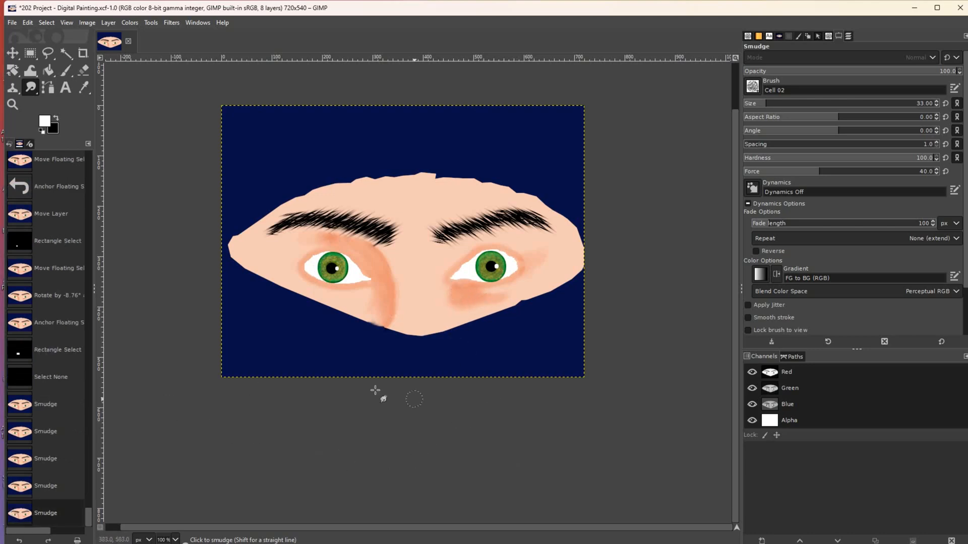
- Set the foreground painting colour to dark brown 945e49
left_click(83, 88)
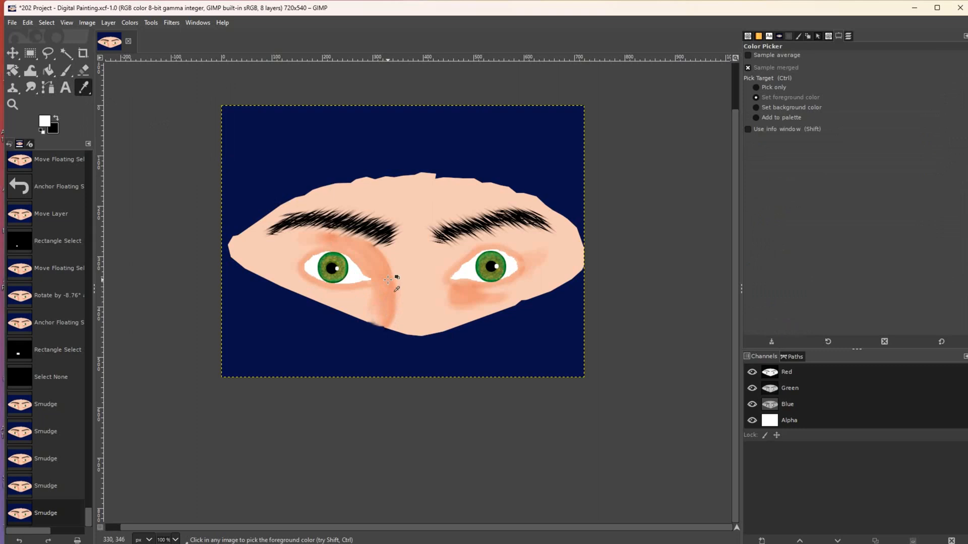
left_click(45, 123)
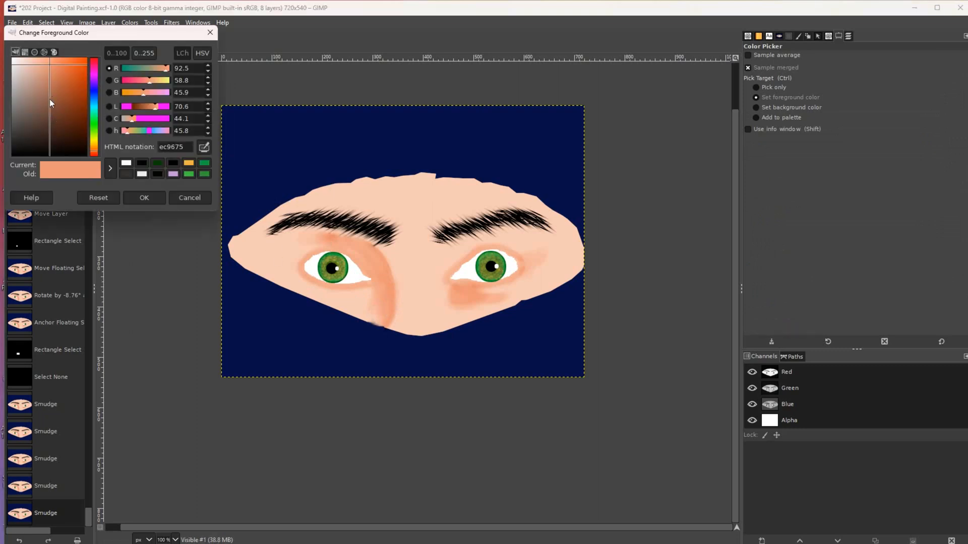
left_click(49, 99)
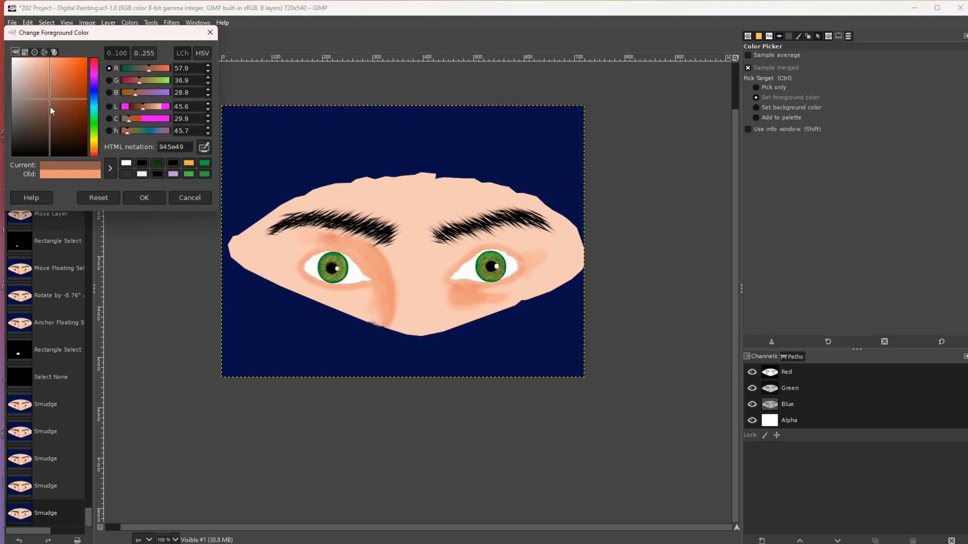
left_click(129, 198)
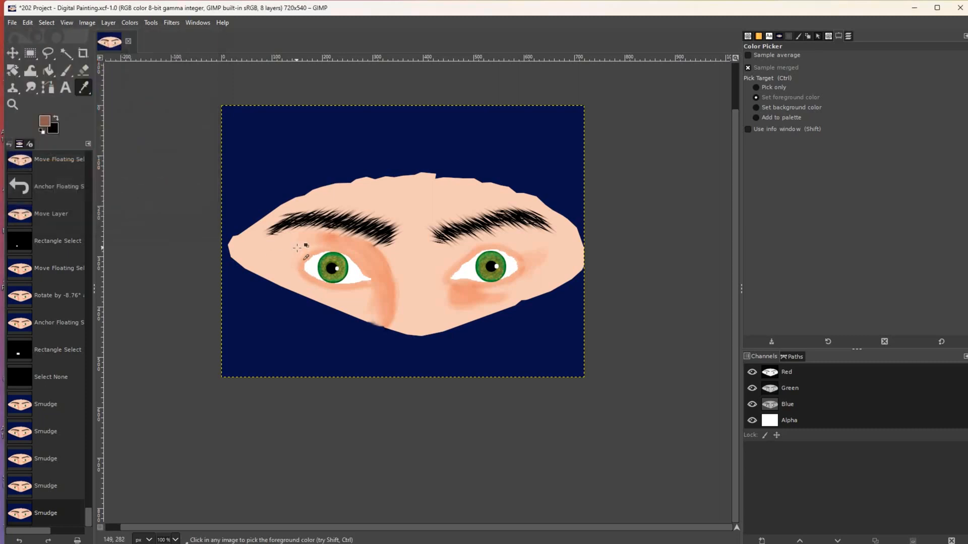
- Toggle Visible #1 off and on to compare with the photo, then show the Face Guidelines outlines
left_click(848, 36)
left_click(751, 152)
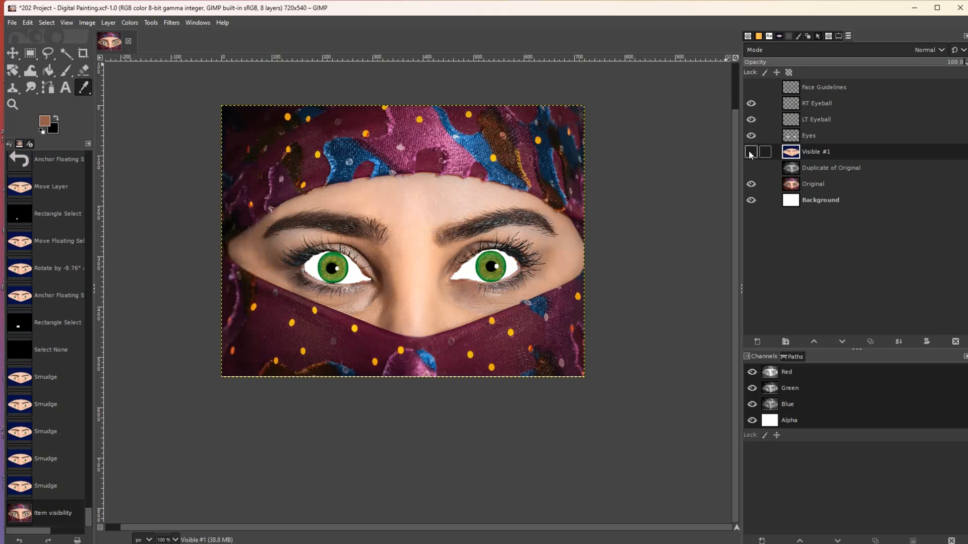
left_click(750, 152)
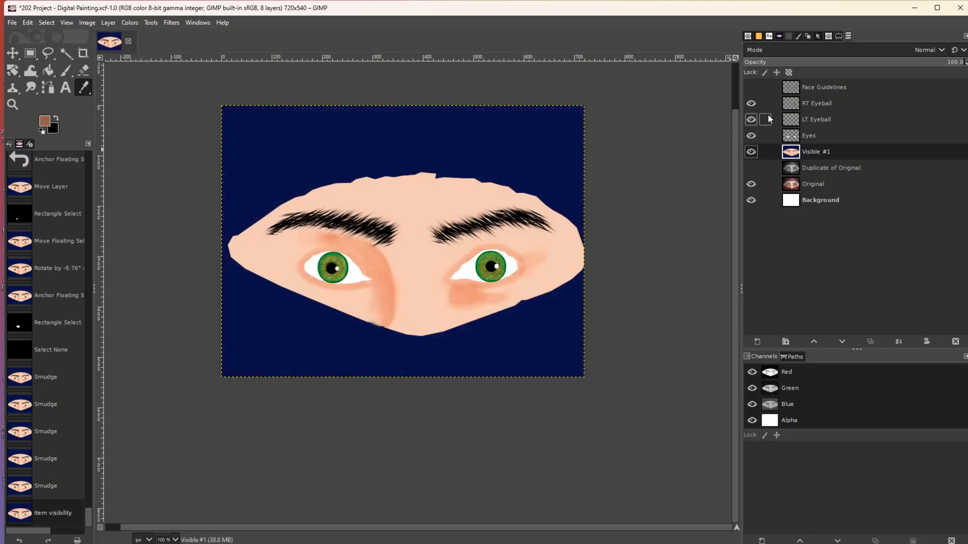
left_click(751, 87)
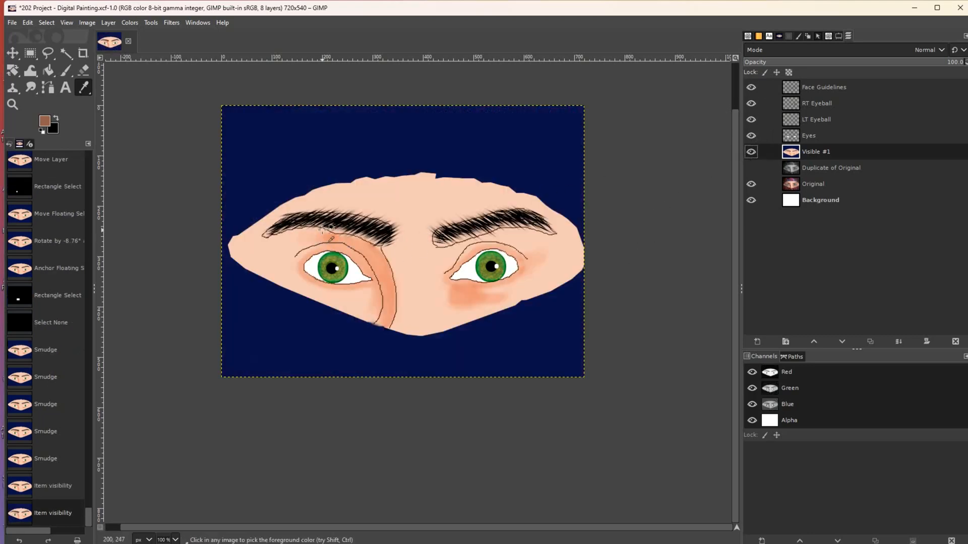
- Paint a short brown stroke above the left eye with a smaller Paintbrush, then lower brush force
left_click(64, 73)
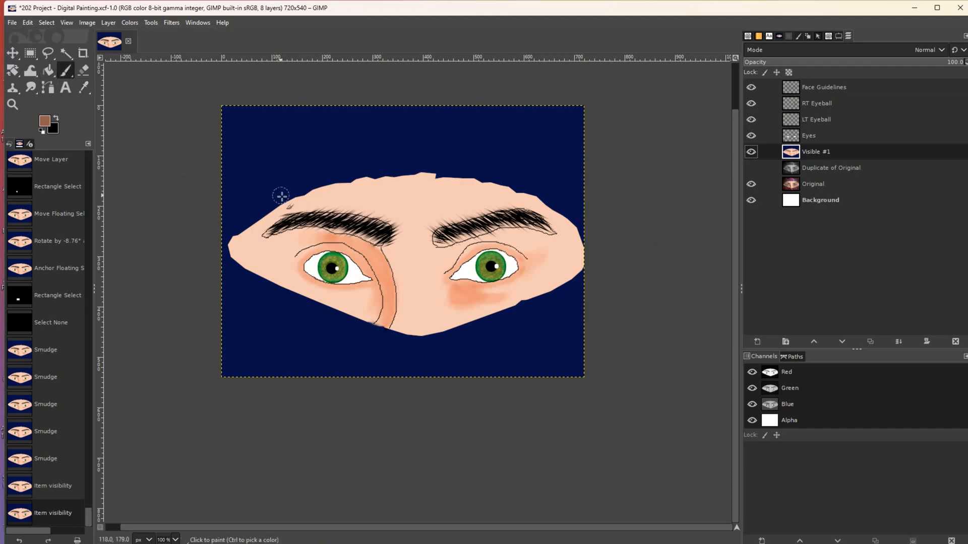
key("bracketleft")
key("bracketleft")
key("bracketleft")
key("bracketleft")
key("bracketleft")
key("bracketleft")
key("bracketleft")
key("bracketleft")
key("bracketleft")
key("bracketleft")
key("bracketleft")
key("bracketleft")
key("bracketleft")
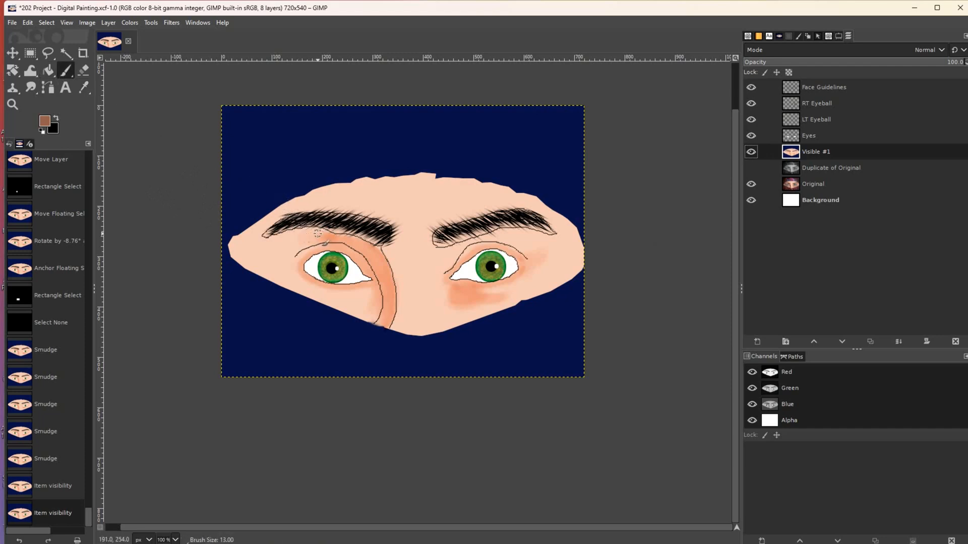
left_click(838, 36)
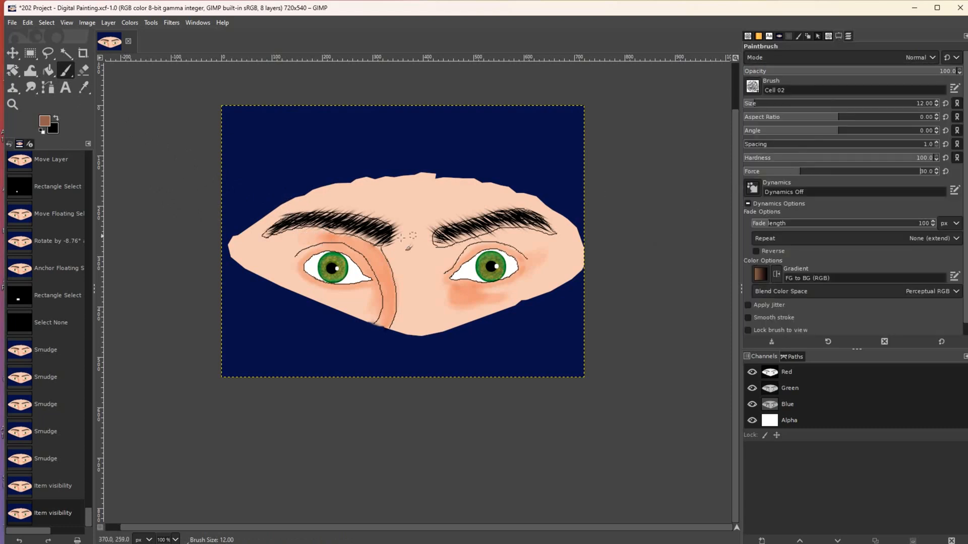
left_click_drag(319, 230, 333, 236)
left_click_drag(791, 175, 776, 177)
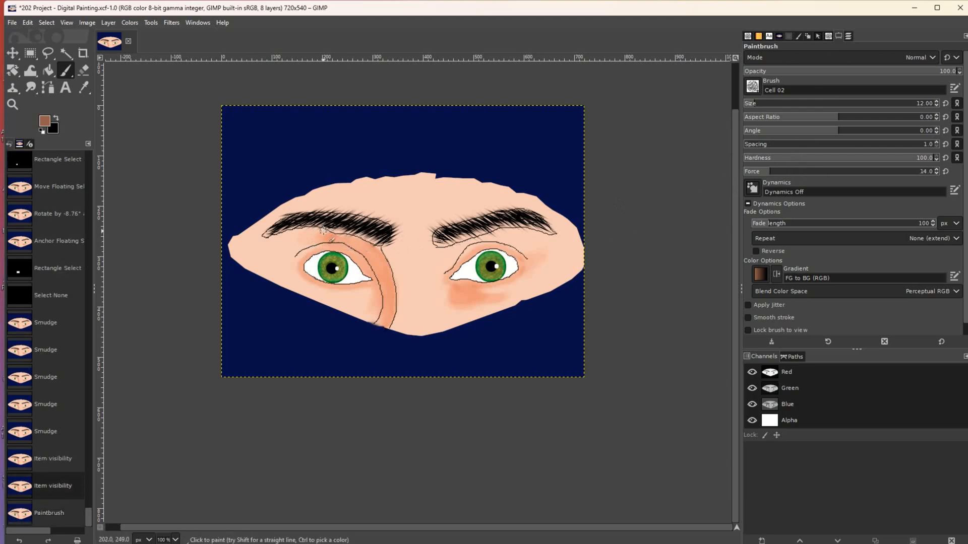
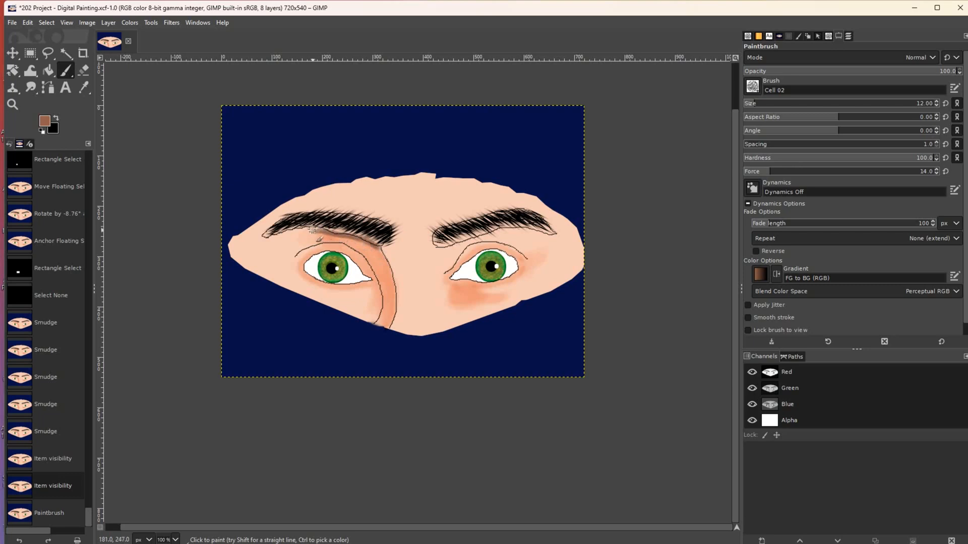
- Shade the left eyelid crease with brown strokes and line the right eye's upper lid from its inner corner
left_click_drag(305, 228, 292, 232)
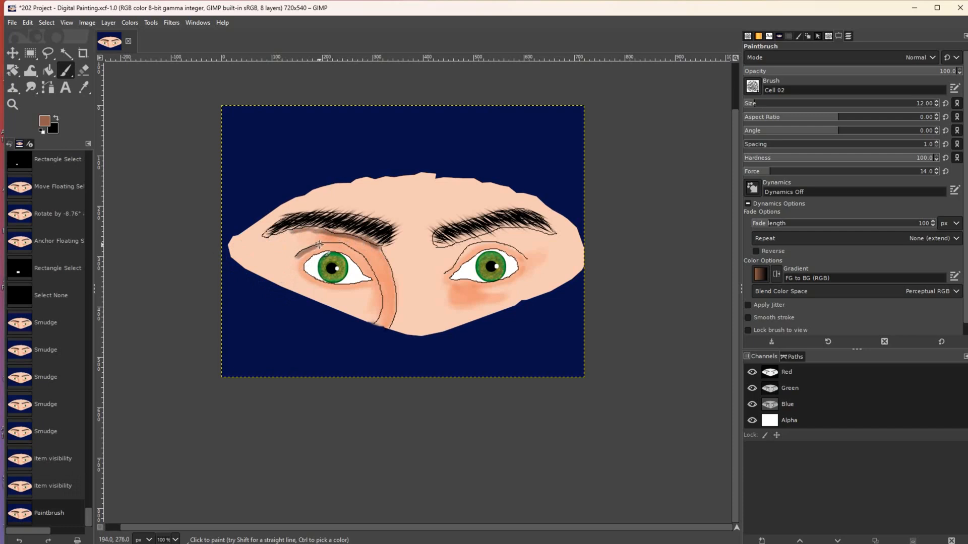
left_click_drag(329, 244, 351, 250)
mouse_move(373, 270)
left_mouse_down()
mouse_move(334, 243)
mouse_move(298, 259)
left_mouse_up()
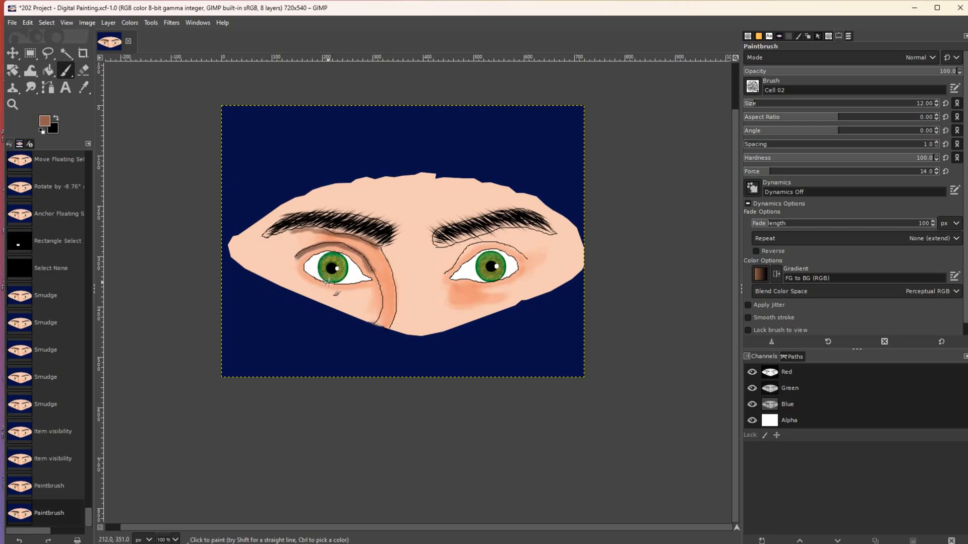
mouse_move(447, 272)
left_mouse_down()
mouse_move(478, 243)
mouse_move(528, 259)
left_mouse_up()
- Toggle the Face Guidelines and Visible #1 layers off and on to compare the painting with the photo
left_click(848, 37)
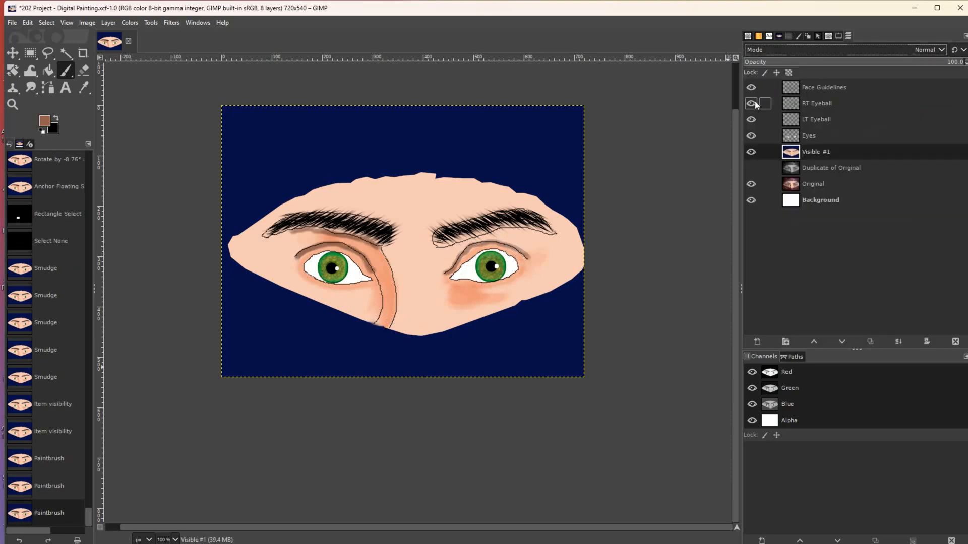
left_click(751, 87)
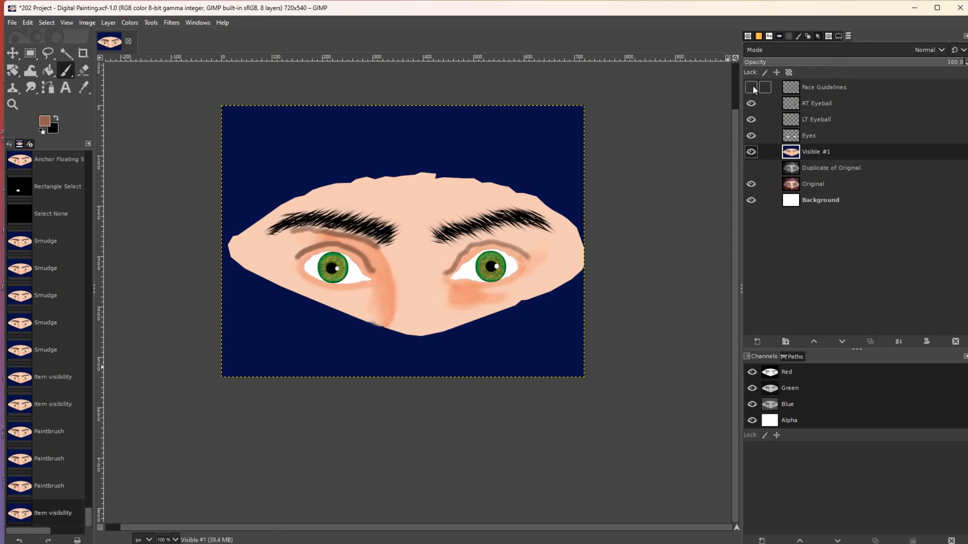
left_click(751, 87)
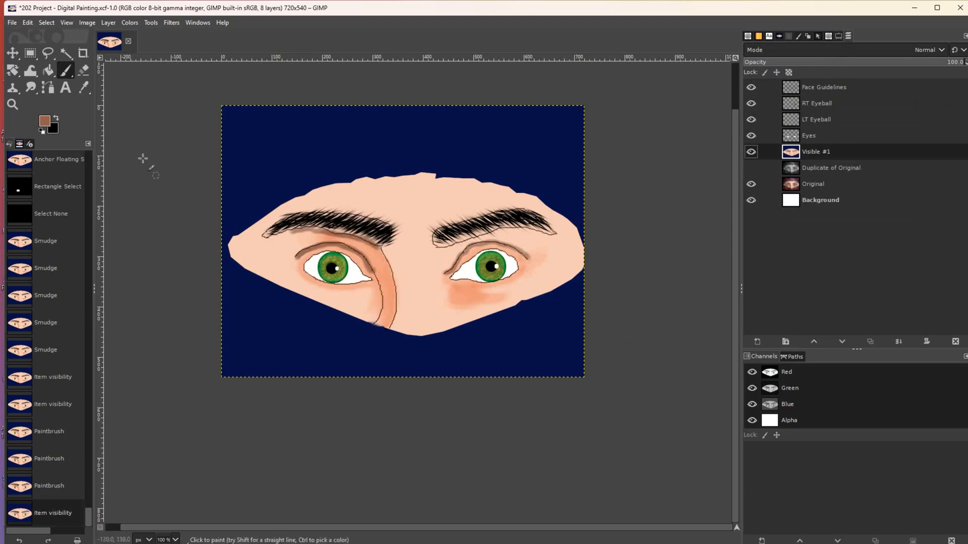
left_click(751, 152)
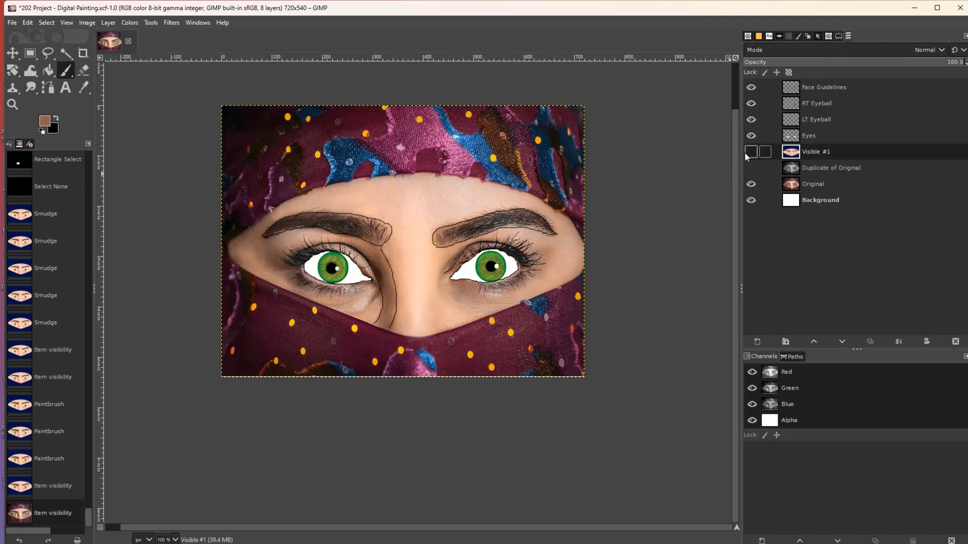
left_click(751, 152)
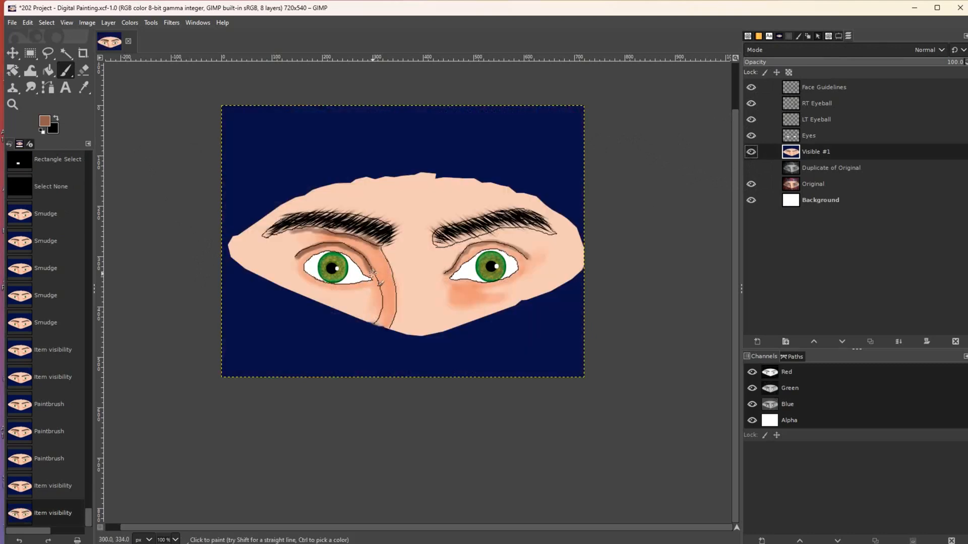
left_click(750, 152)
left_click(750, 152)
- Darken the left eye's inner crease and paint a dark curve to the right eye's inner corner
mouse_move(371, 296)
left_mouse_down()
mouse_move(379, 286)
mouse_move(352, 251)
mouse_move(318, 246)
mouse_move(296, 258)
left_mouse_up()
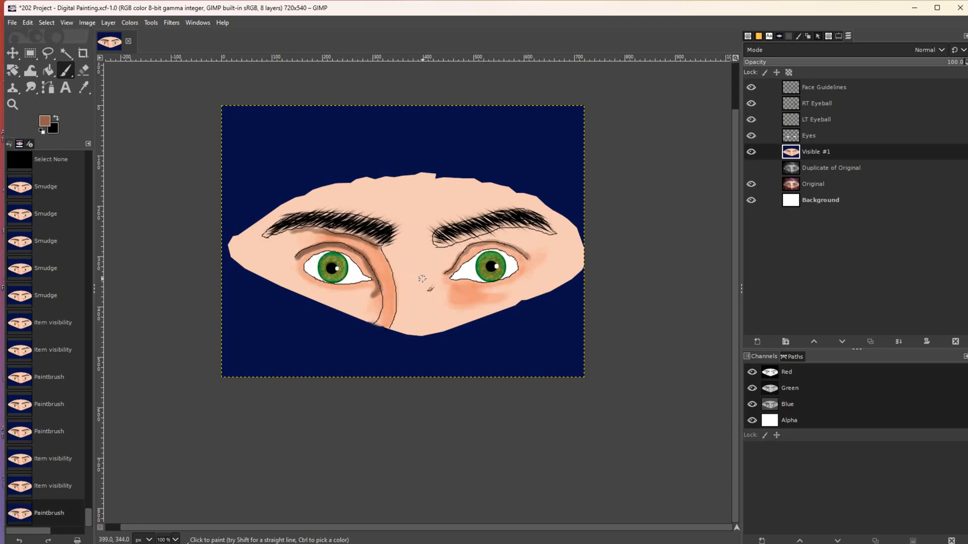
left_click(751, 151)
left_click(751, 151)
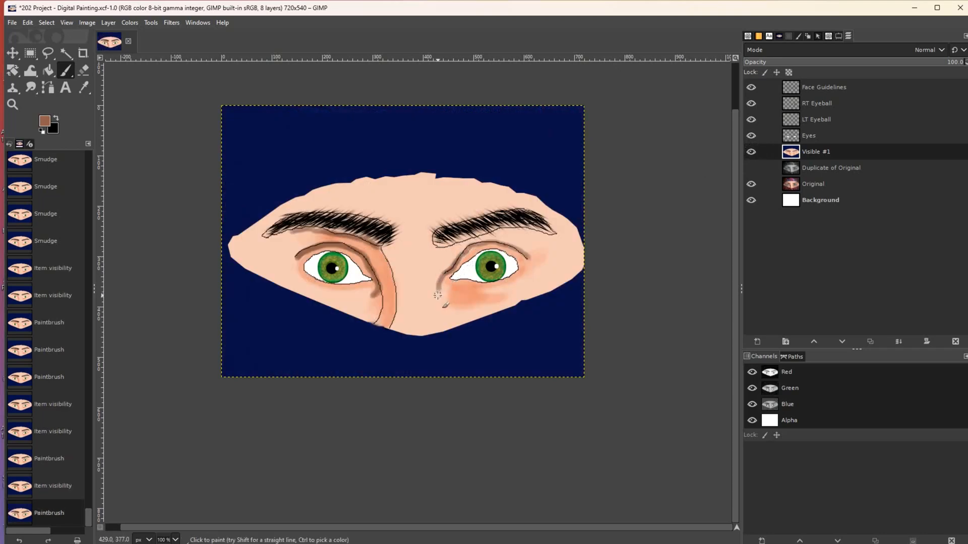
left_click(442, 288)
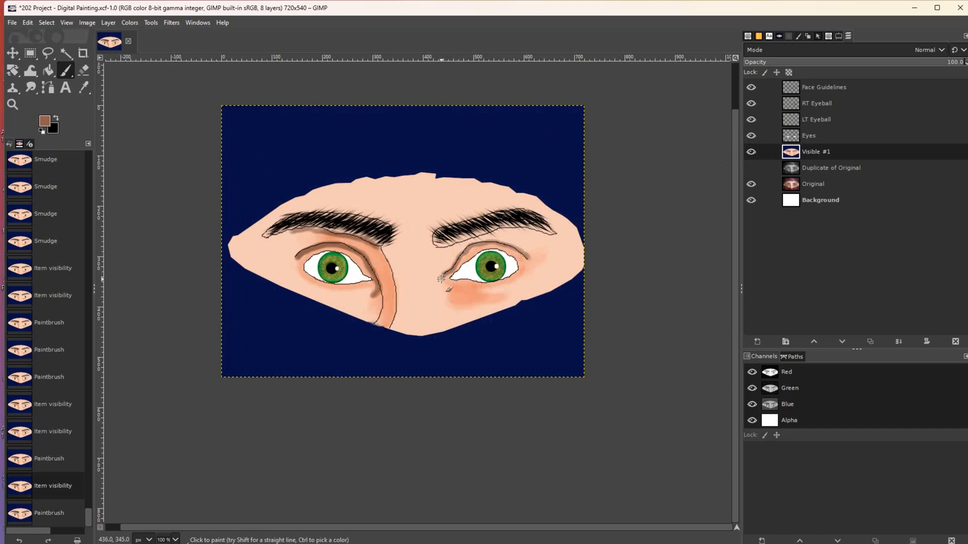
mouse_move(440, 285)
left_mouse_down()
mouse_move(475, 246)
mouse_move(530, 259)
left_mouse_up()
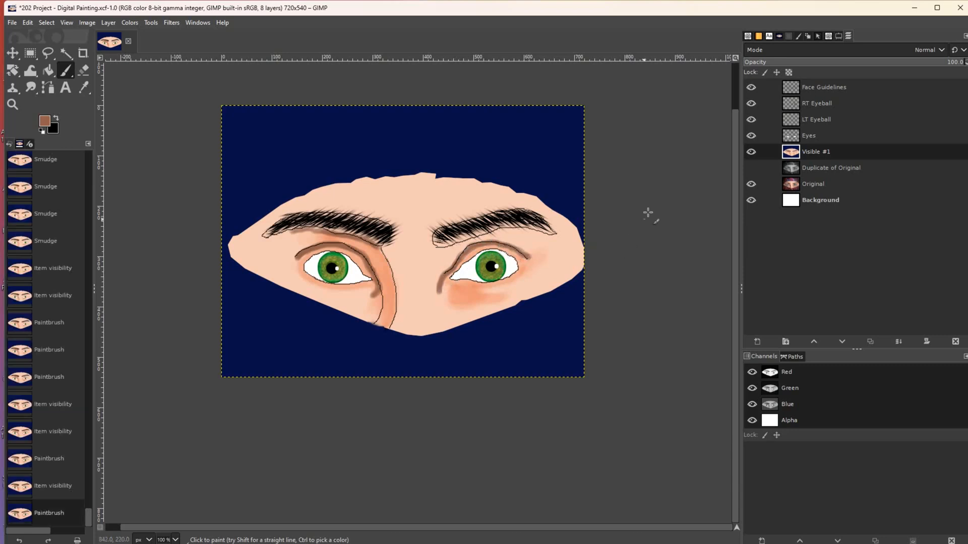
left_click(752, 153)
left_click(752, 153)
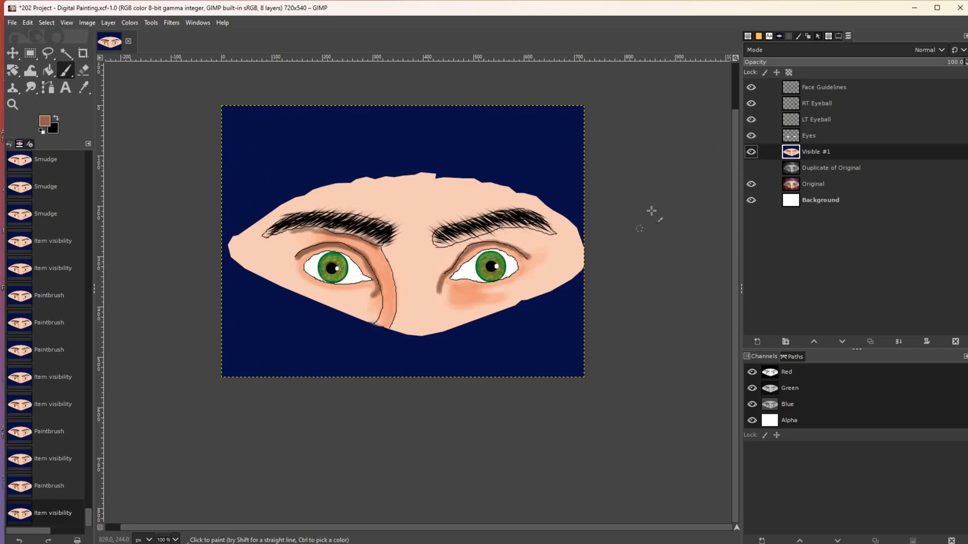
left_click(751, 153)
left_click(750, 154)
- With the brush reduced to size 10, paint brown shading beneath the right and left eyes
key("[")
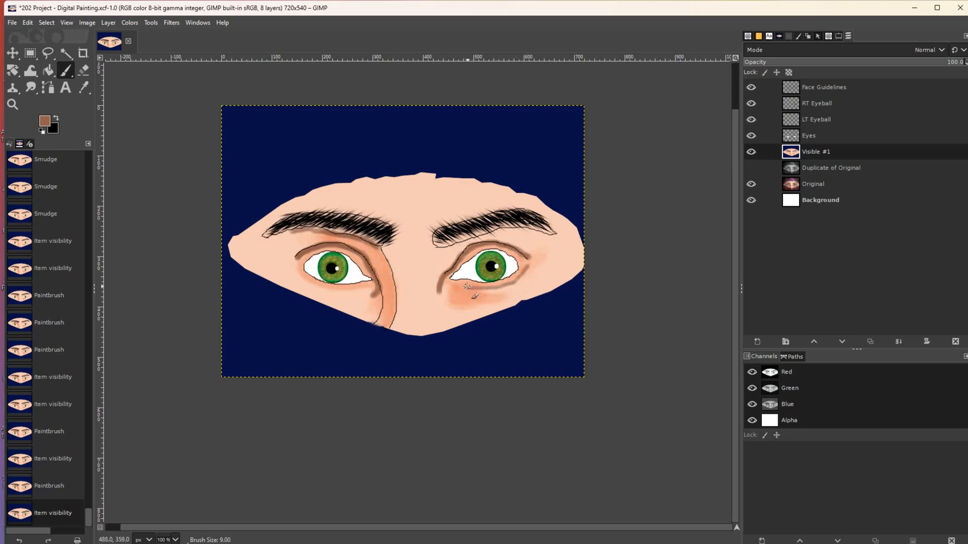
left_click_drag(456, 284, 453, 283)
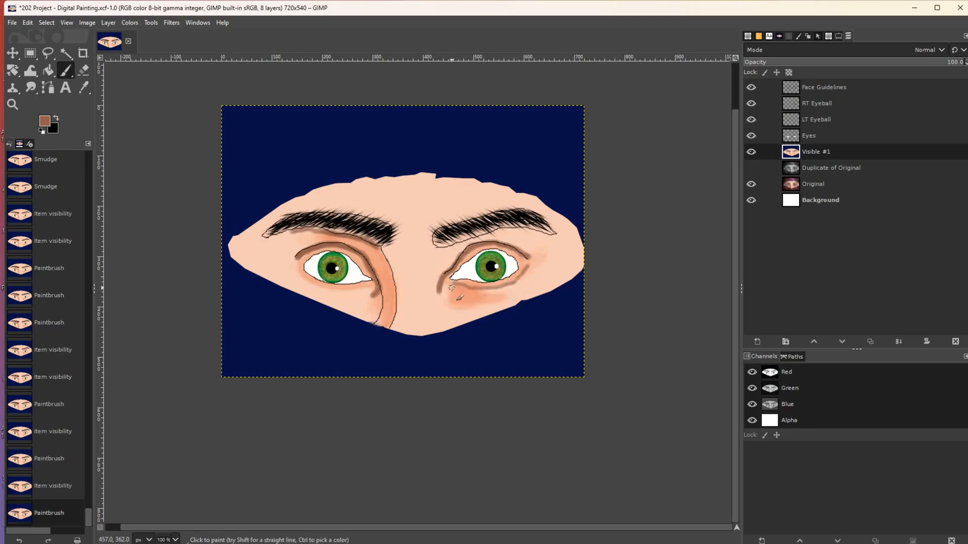
key("ctrl+z")
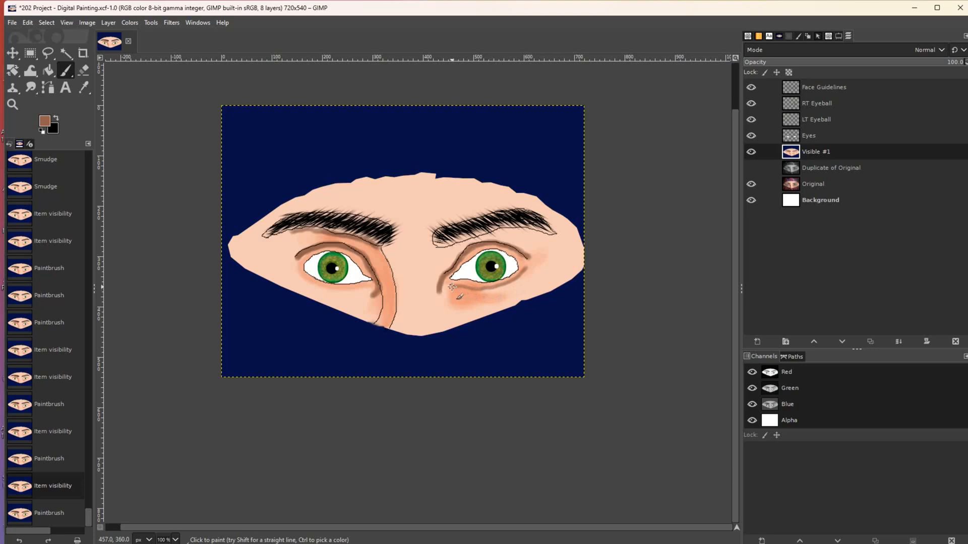
key("ctrl+y")
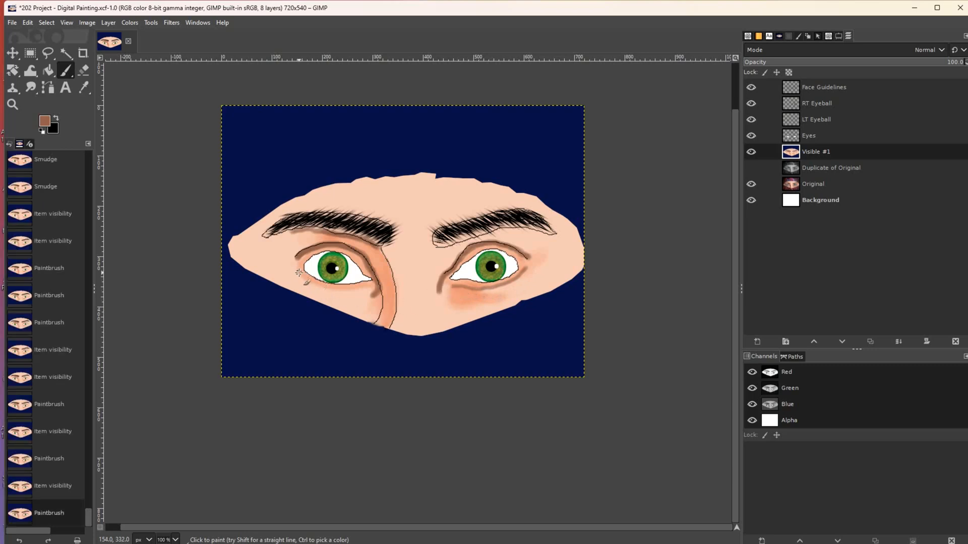
left_click_drag(309, 282, 371, 286)
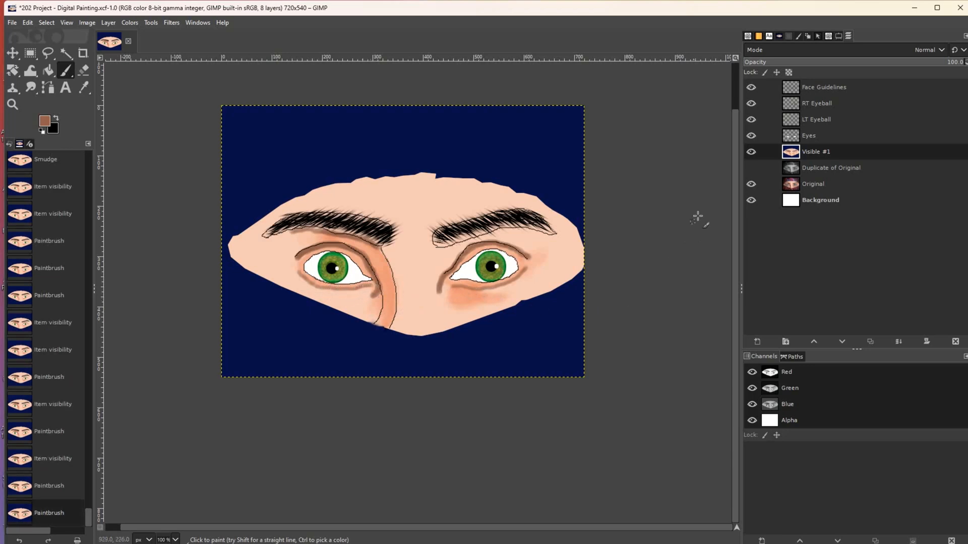
left_click(750, 152)
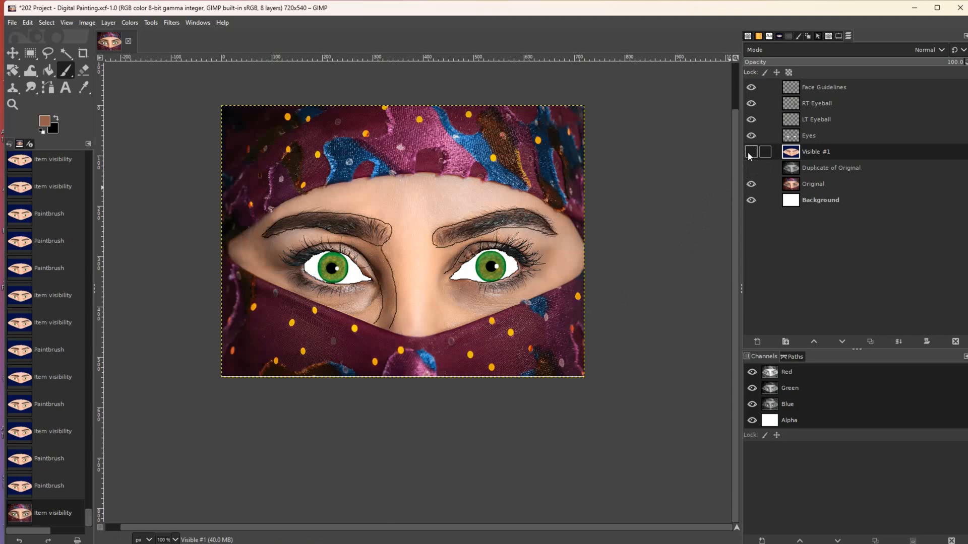
left_click(751, 152)
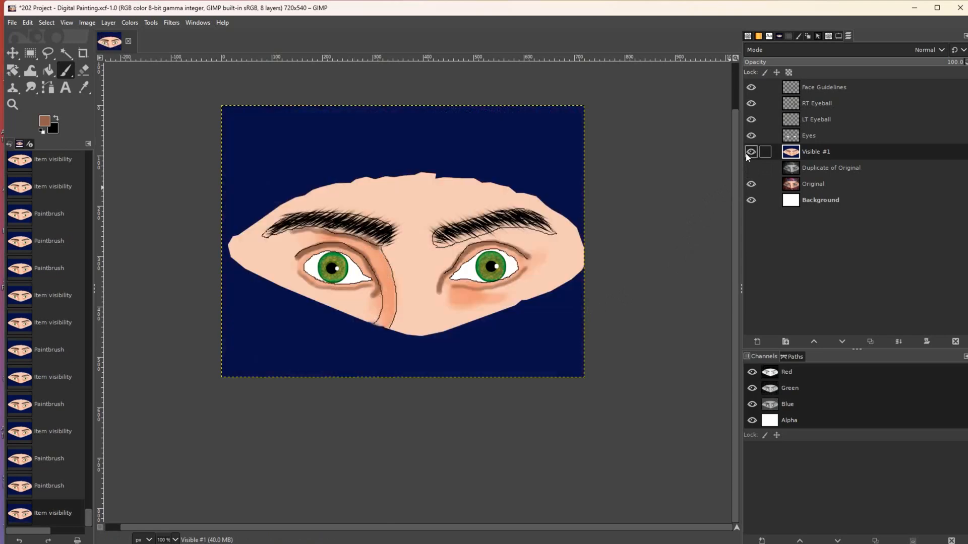
left_click(751, 152)
left_click(751, 151)
- Detach the Paintbrush Tool Options from the dock into a floating window and close it
left_click(817, 89)
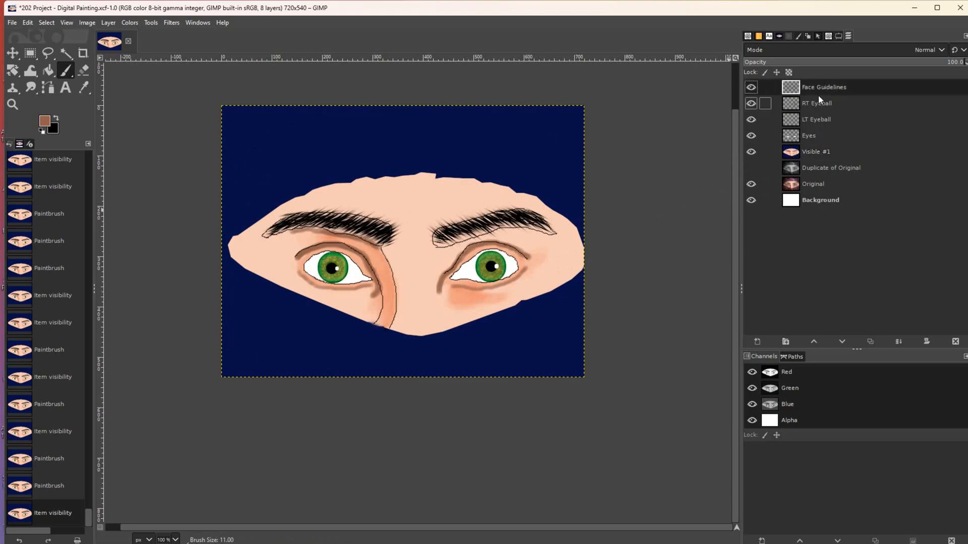
left_click(812, 151)
left_click(829, 37)
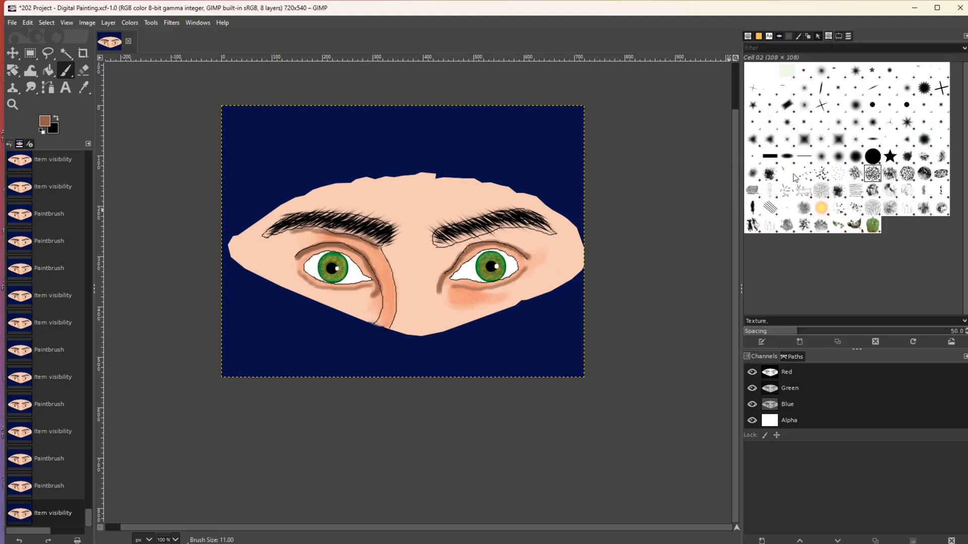
left_click(838, 36)
left_click_drag(837, 37, 780, 164)
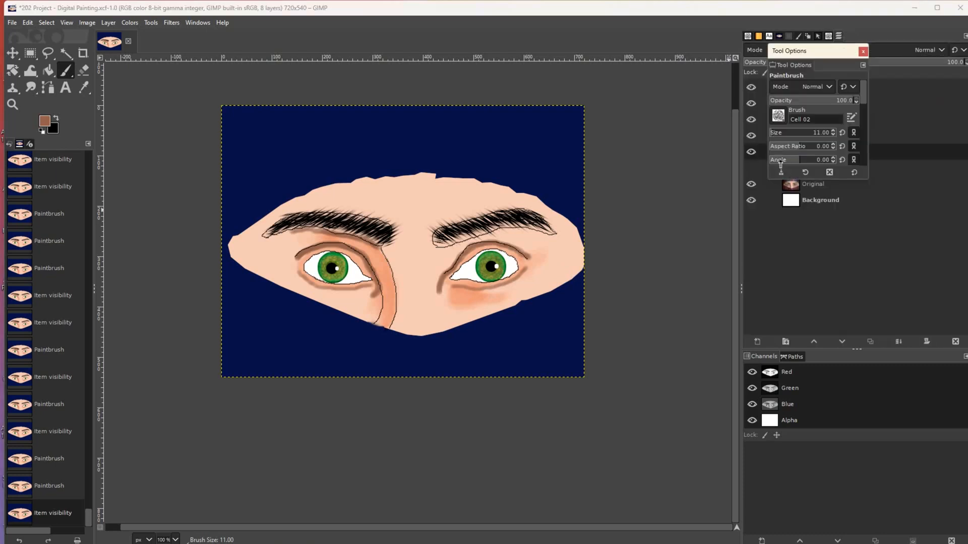
left_click(818, 37)
left_click(816, 54)
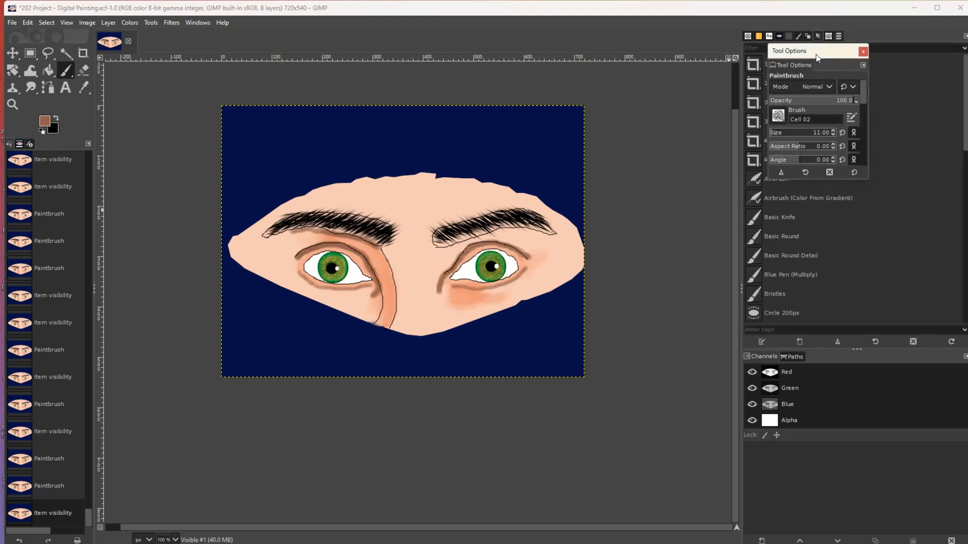
left_click(862, 52)
- Add Tool Presets and Tool Options tabs to the right-hand dock
left_click(965, 35)
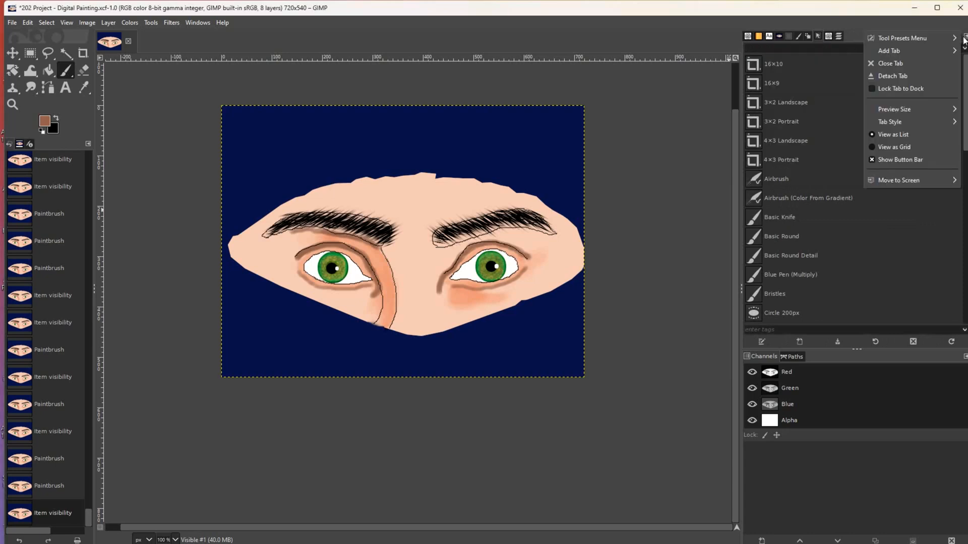
mouse_move(909, 53)
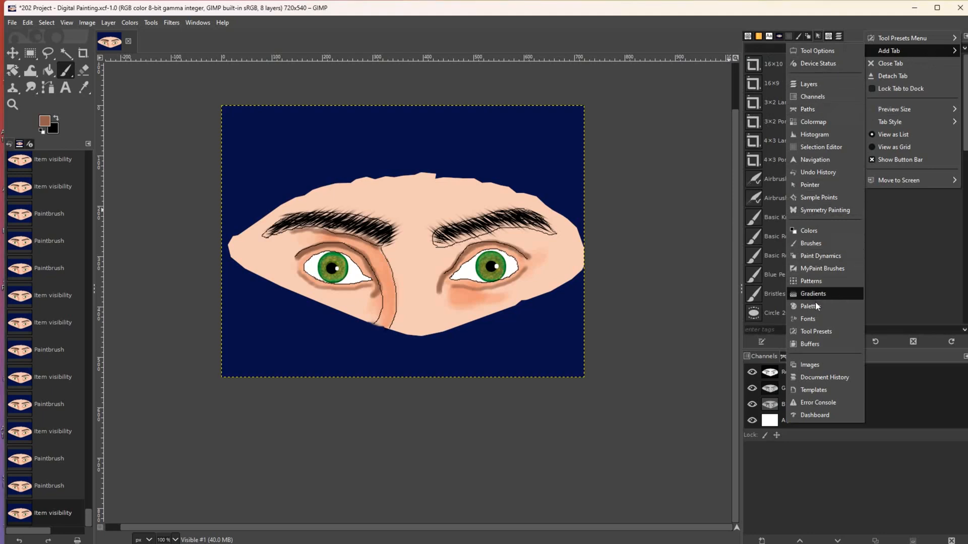
left_click(816, 333)
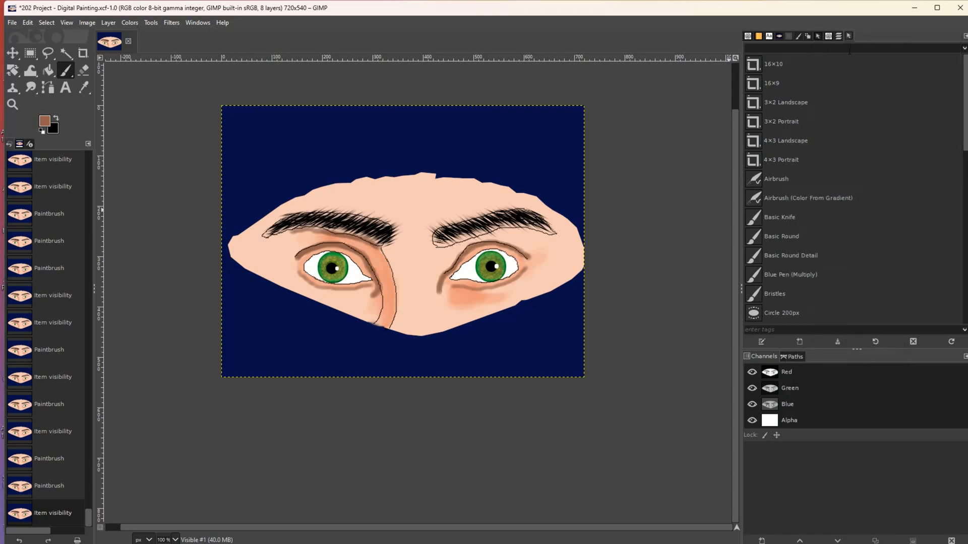
left_click(965, 36)
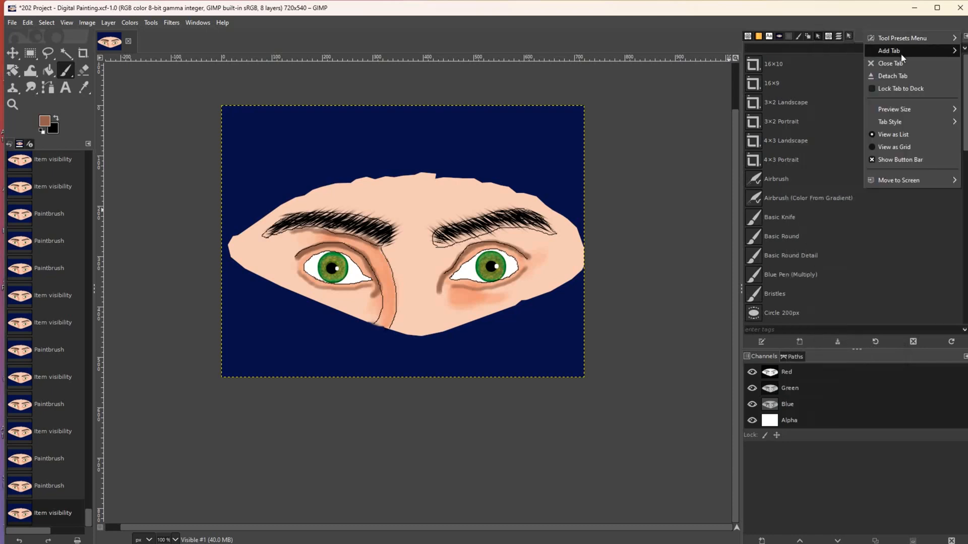
left_click(824, 53)
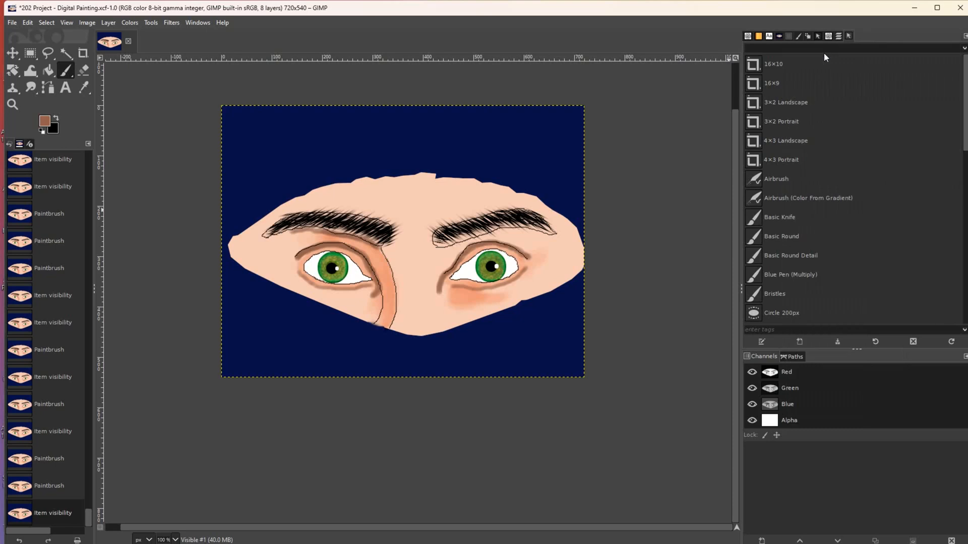
- Lower the brush force to 8 and dab small touch-ups on the left eye's lid and corners
left_click_drag(770, 172, 759, 172)
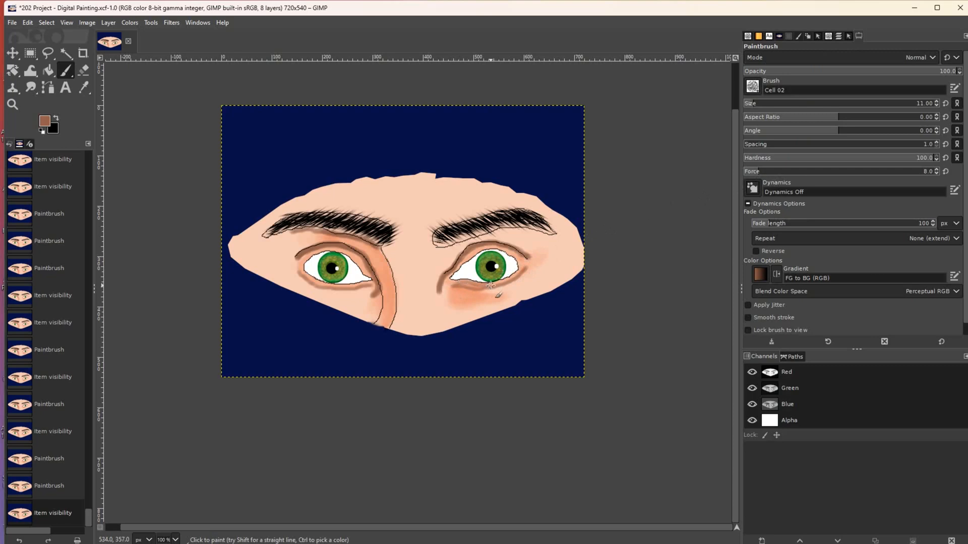
left_click(526, 271)
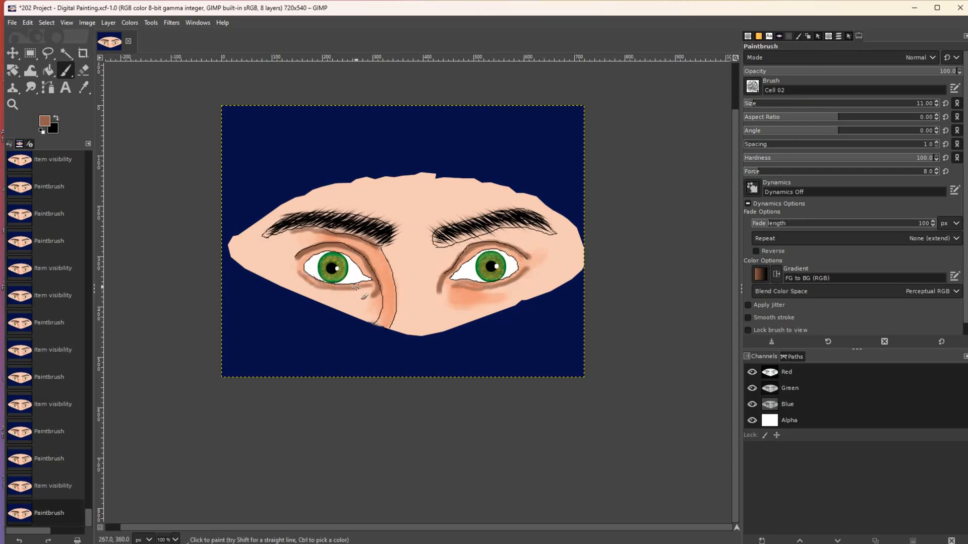
left_click(373, 284)
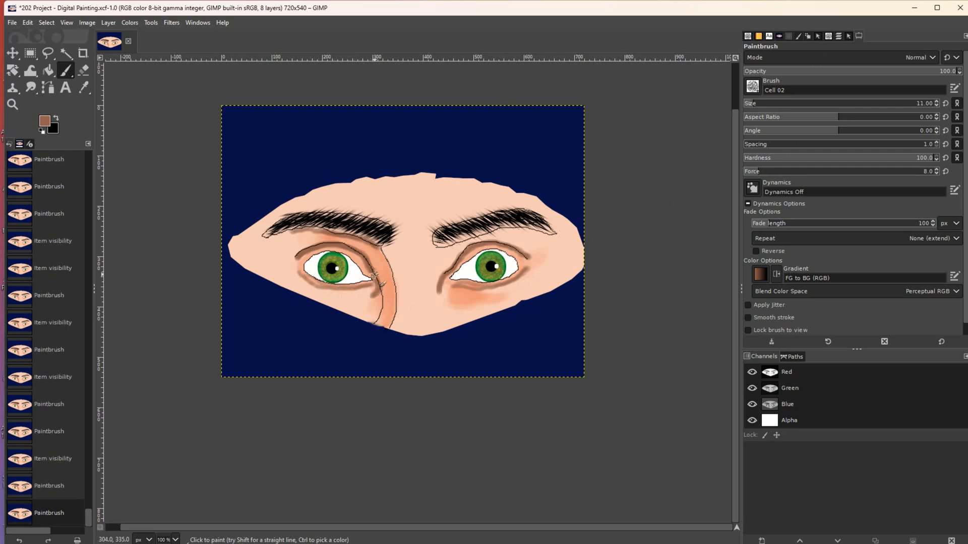
left_click(353, 254)
left_click(332, 250)
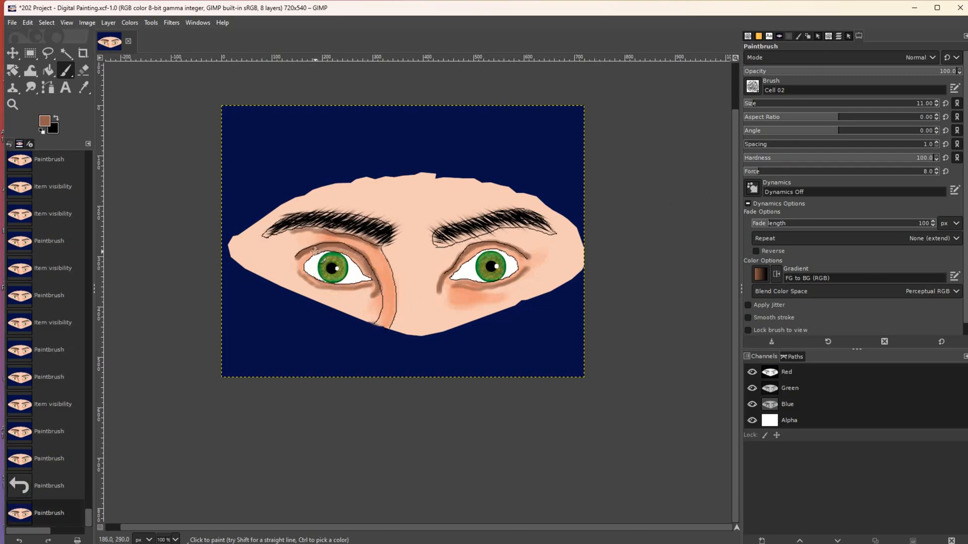
left_click(297, 262)
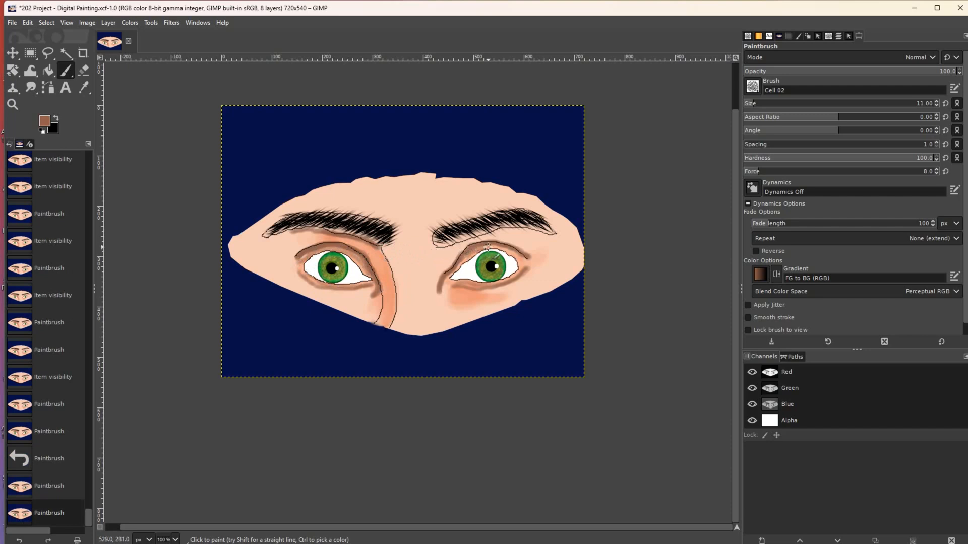
- Shade the right eye's outer corner and paint the shadow beneath it, then switch to Smudge
left_click(519, 254)
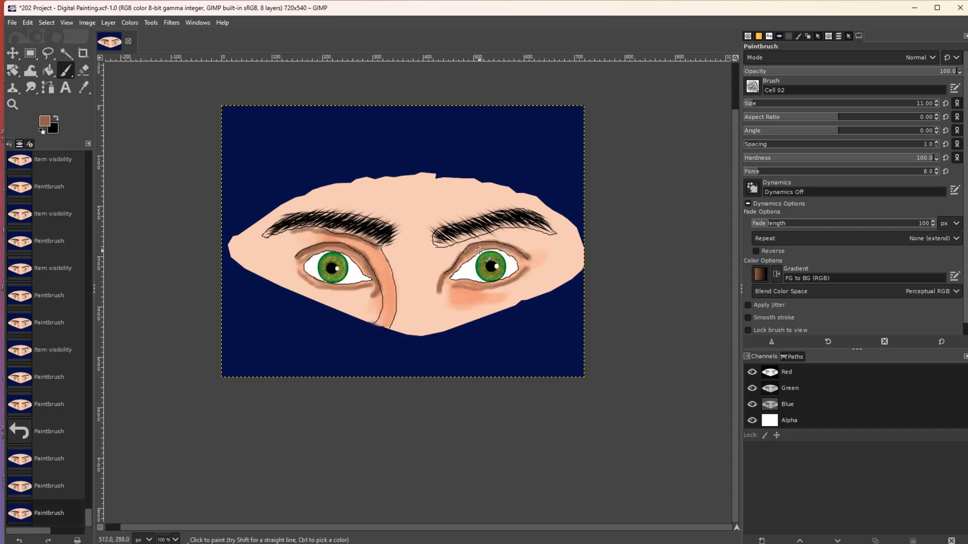
left_click(442, 289)
left_click_drag(456, 285, 513, 287)
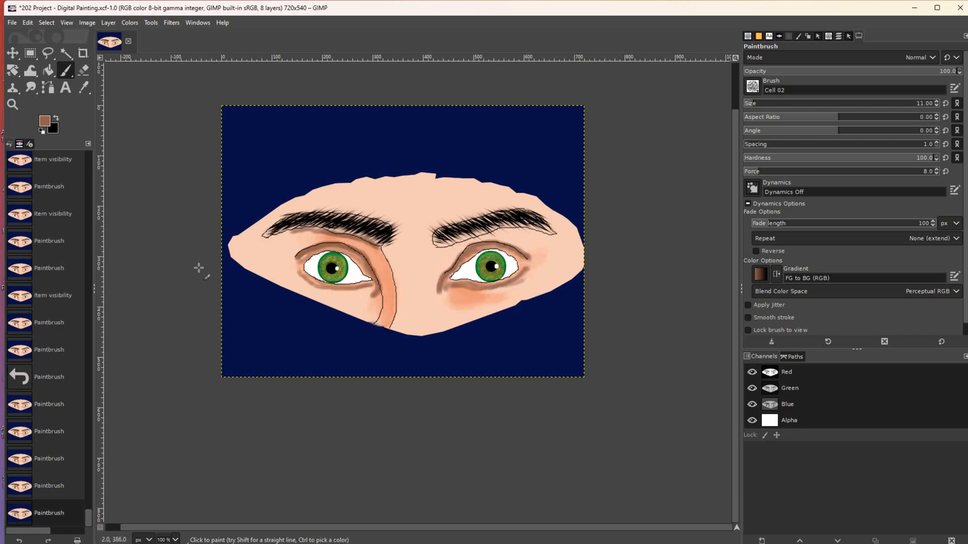
left_click(37, 89)
- Set the smudge brush to size 13 and force 21 and blend the shading around the left eye
key("bracketright")
key("bracketright")
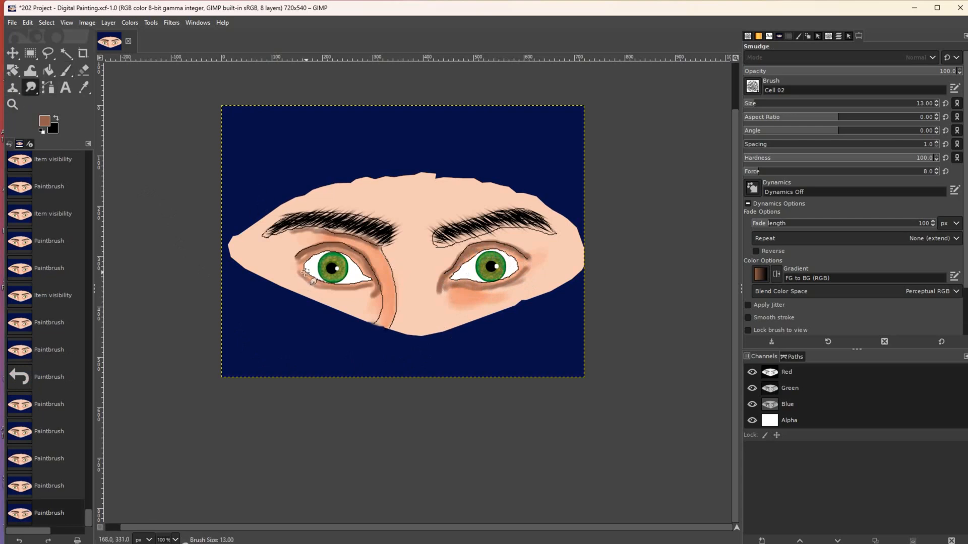
mouse_move(300, 274)
left_mouse_down()
mouse_move(377, 284)
mouse_move(361, 285)
left_mouse_up()
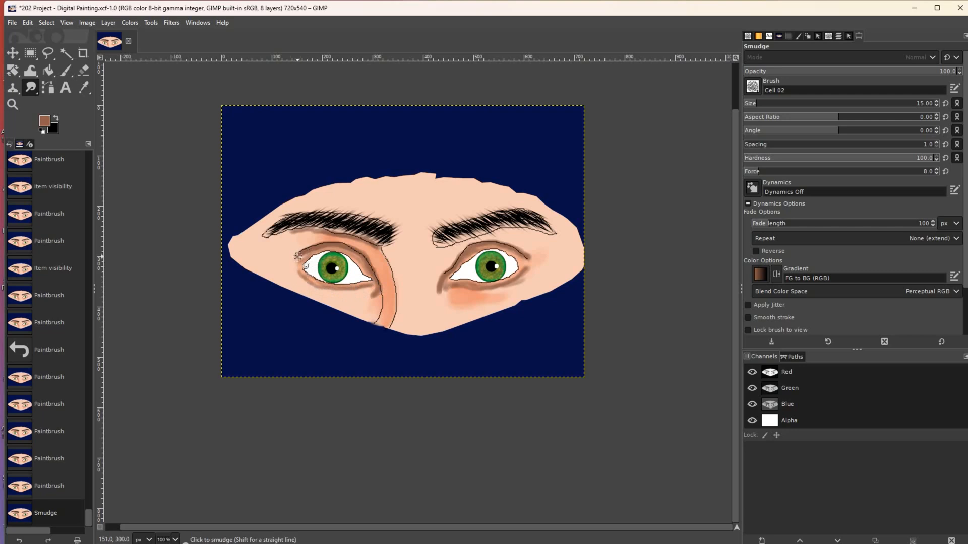
left_click_drag(304, 256, 309, 268)
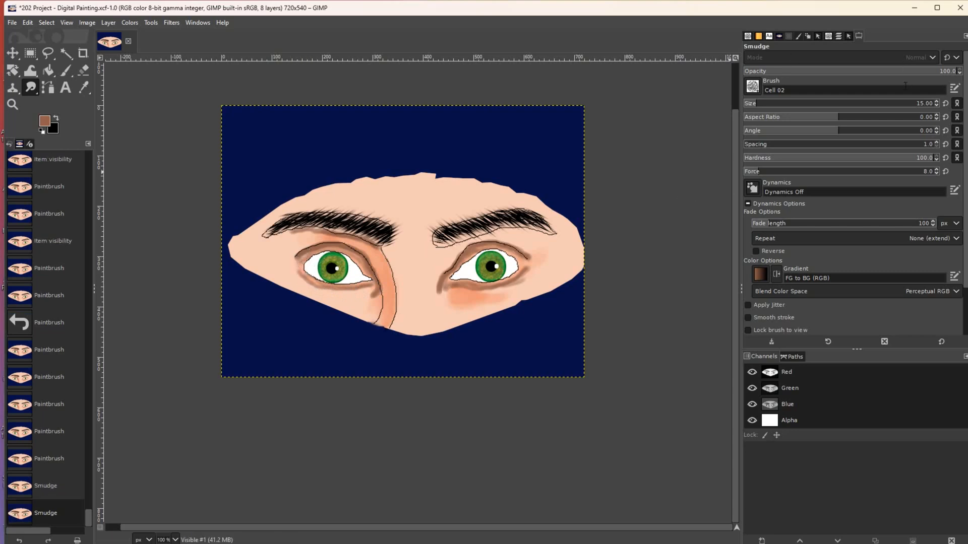
left_click_drag(771, 176, 784, 173)
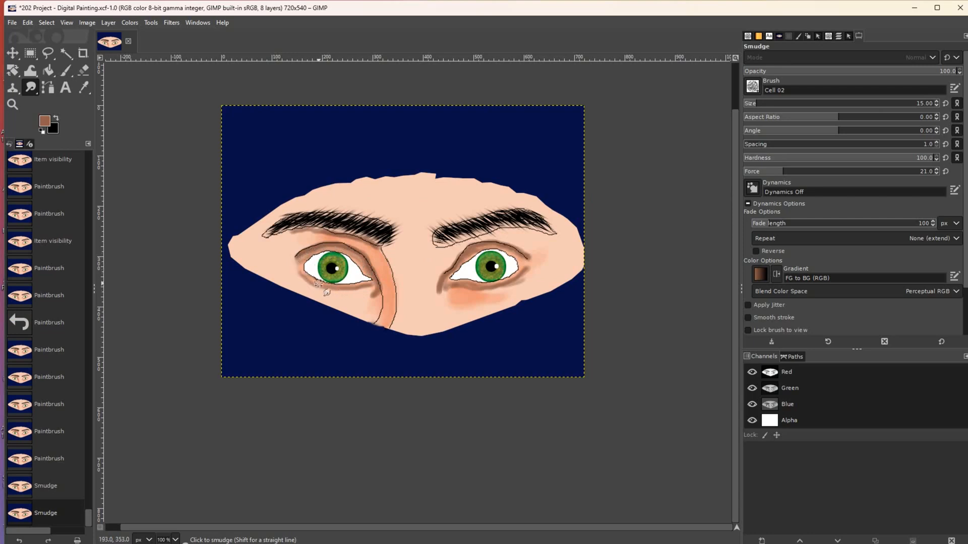
left_click_drag(322, 283, 353, 289)
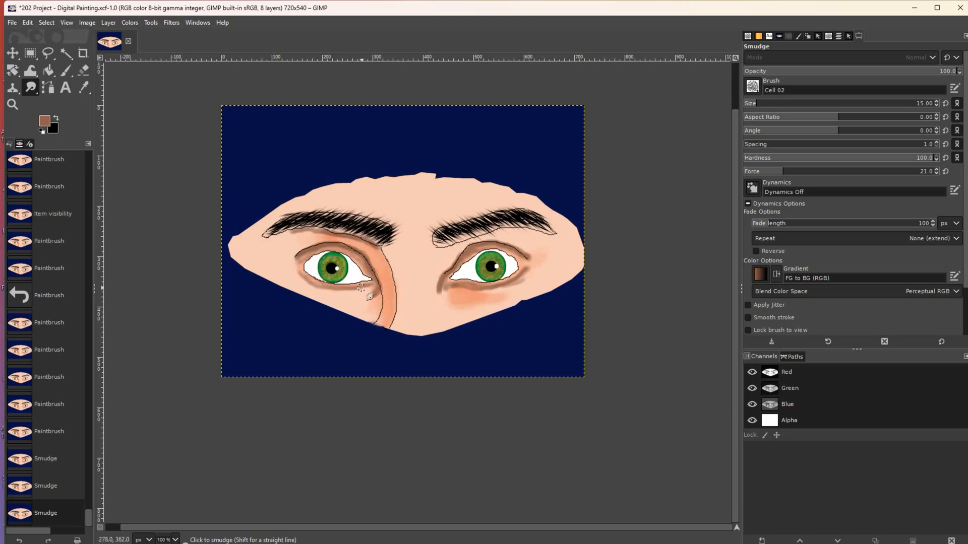
left_click(373, 284)
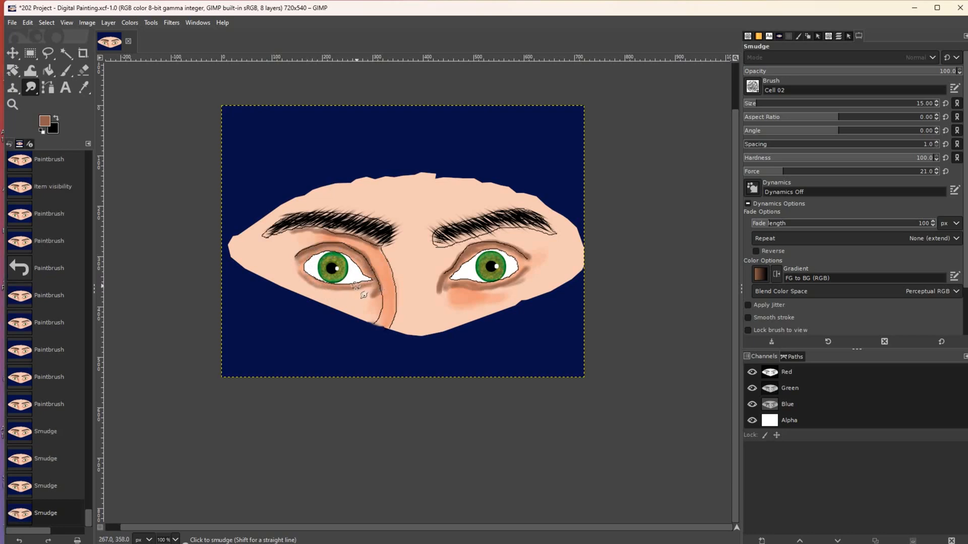
left_click(297, 263)
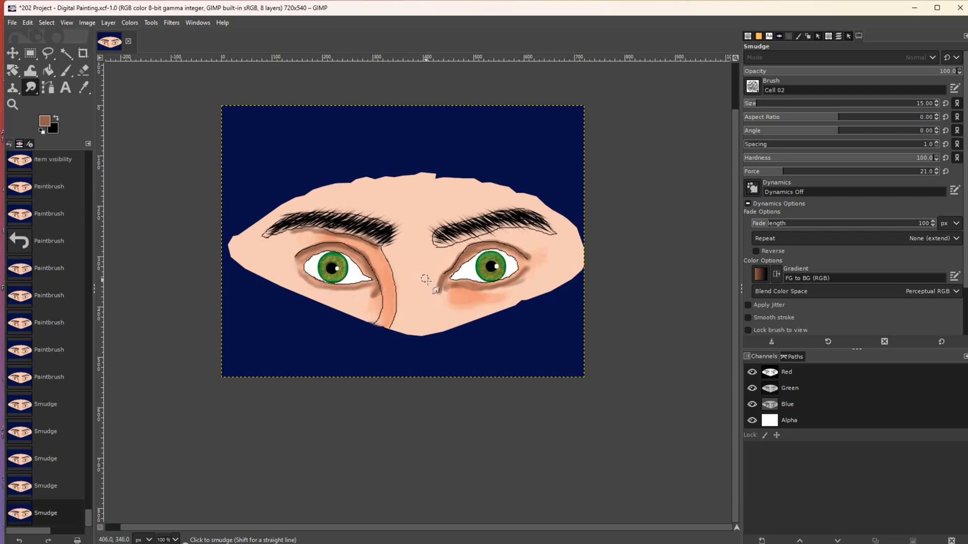
- Blend the shading along and below the right eye's lower lid out to its outer corner
mouse_move(443, 286)
left_mouse_down()
mouse_move(480, 249)
mouse_move(530, 253)
mouse_move(513, 251)
mouse_move(529, 260)
mouse_move(522, 272)
mouse_move(529, 259)
mouse_move(516, 279)
mouse_move(501, 284)
mouse_move(521, 271)
mouse_move(478, 285)
mouse_move(523, 271)
left_mouse_up()
mouse_move(442, 291)
left_mouse_down()
mouse_move(453, 282)
mouse_move(478, 291)
left_mouse_up()
left_click_drag(524, 279, 504, 285)
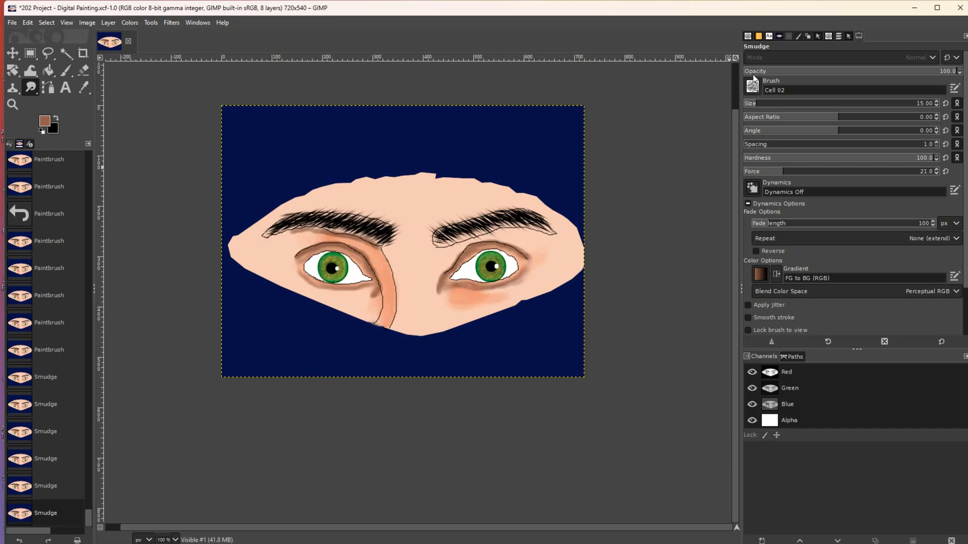
left_click(840, 36)
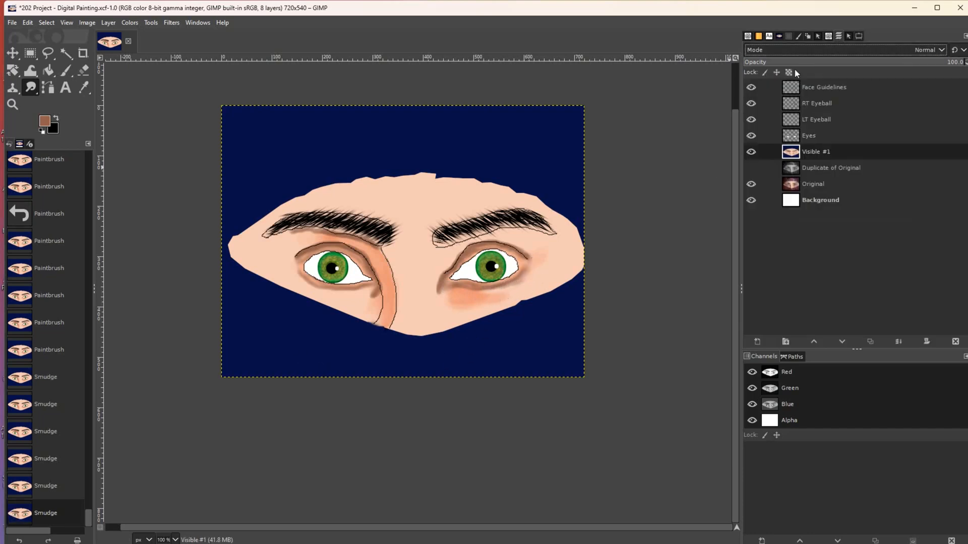
- Hide the Face Guidelines layer and toggle Visible #1 twice to compare with the photo
left_click(750, 88)
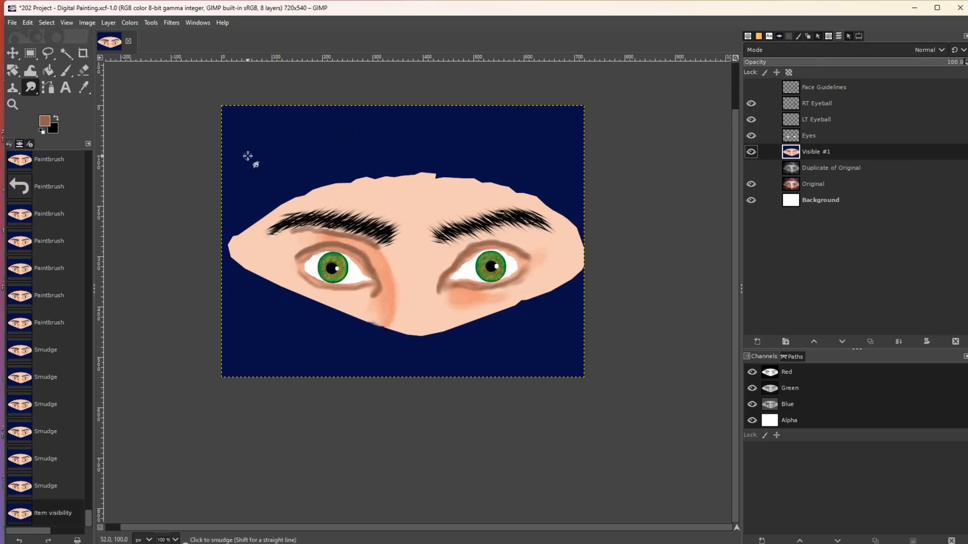
left_click(751, 152)
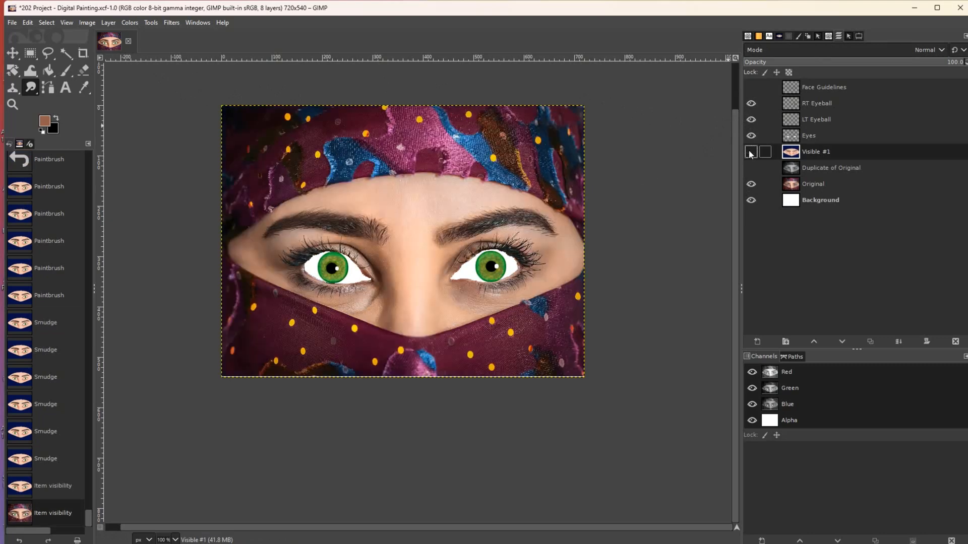
left_click(751, 152)
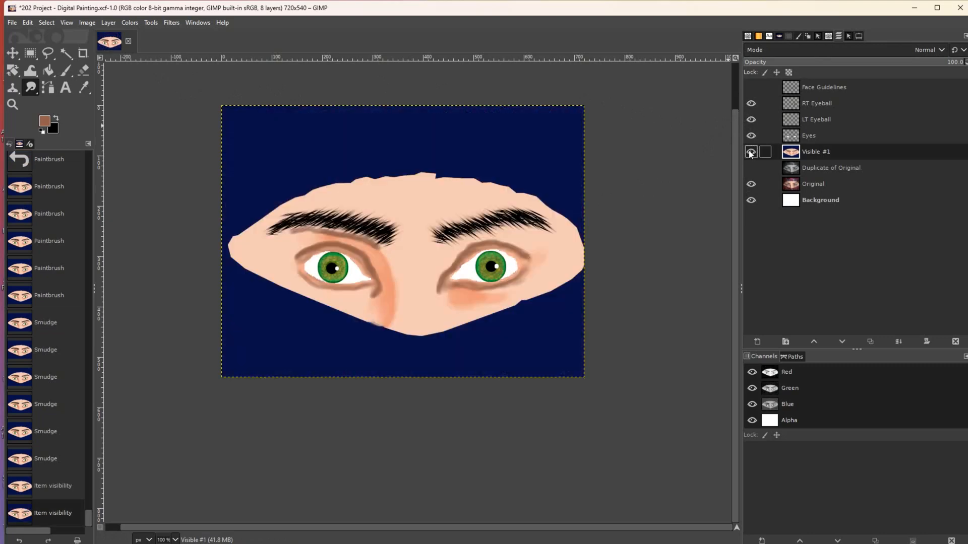
left_click(751, 152)
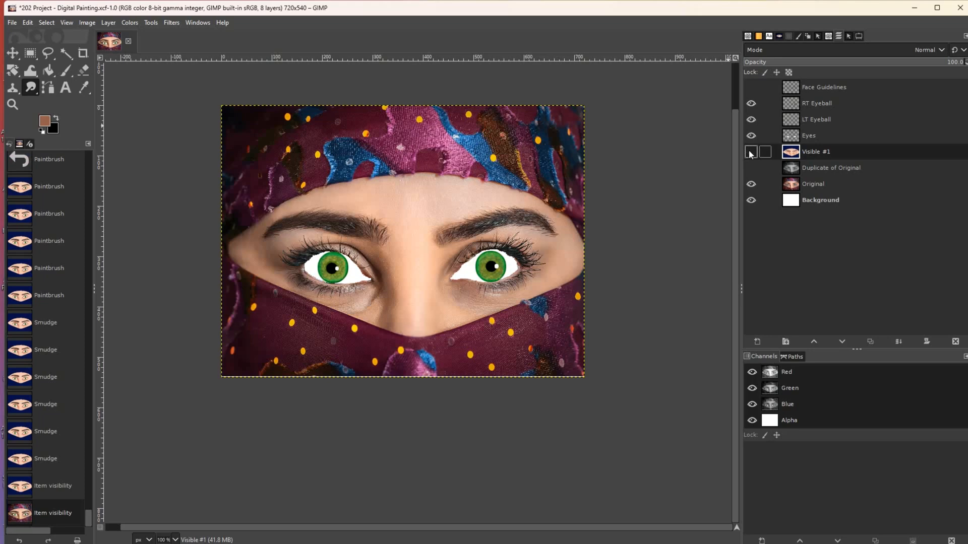
left_click(751, 152)
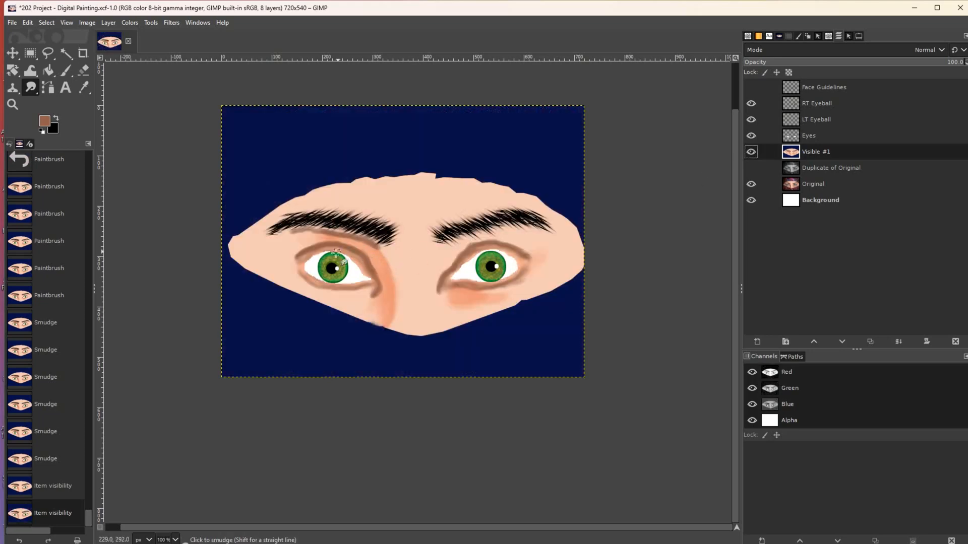
right_click(33, 94)
- Switch to Burn with a size-7 brush and darken the left eye's upper eyelid crease
left_click(60, 122)
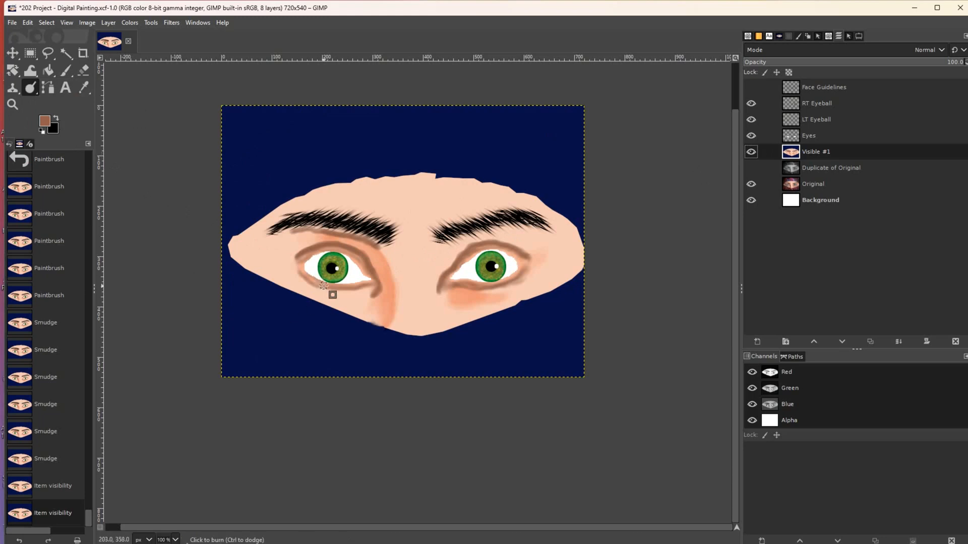
key("[")
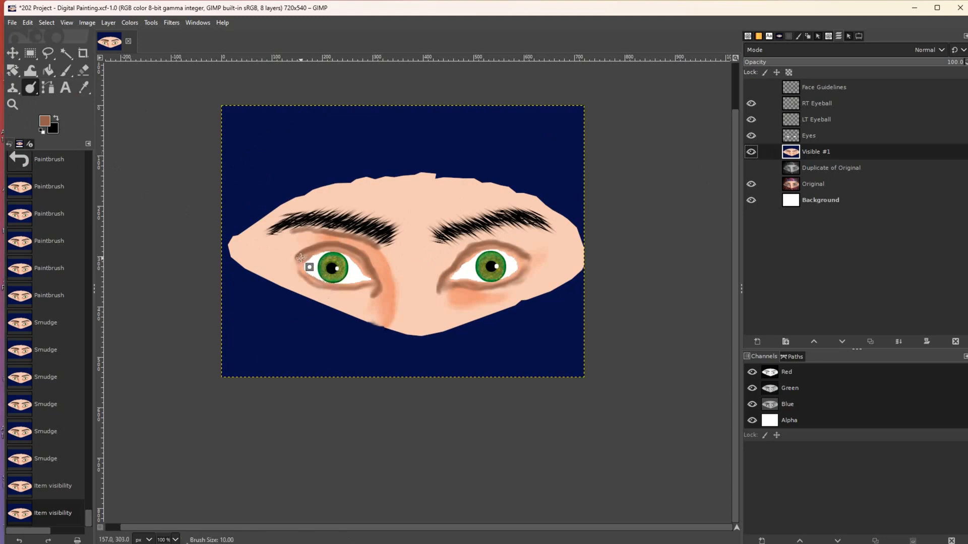
mouse_move(296, 257)
left_mouse_down()
mouse_move(363, 253)
mouse_move(380, 282)
mouse_move(358, 250)
mouse_move(334, 243)
mouse_move(298, 254)
mouse_move(357, 251)
mouse_move(379, 281)
mouse_move(355, 251)
mouse_move(296, 256)
left_mouse_up()
key("bracketleft")
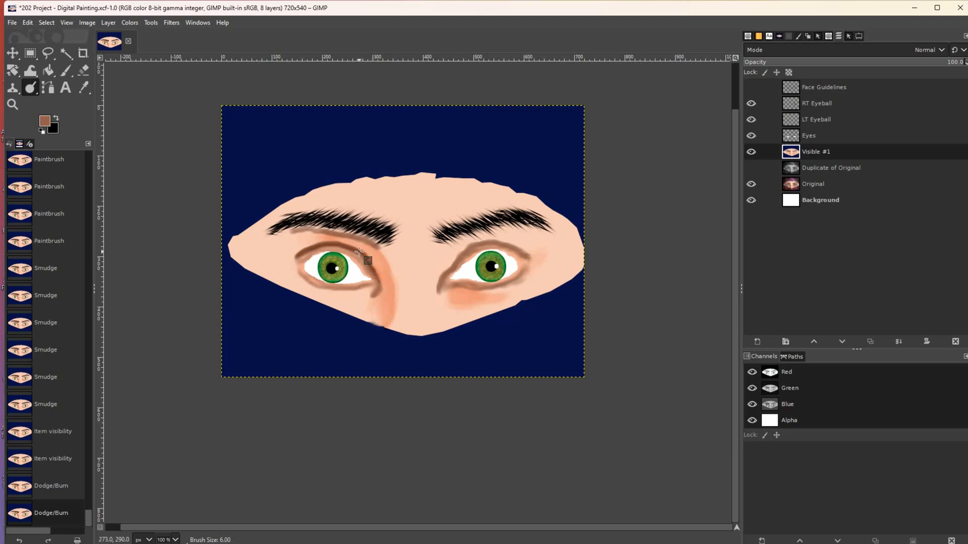
mouse_move(305, 251)
left_mouse_down()
mouse_move(296, 257)
mouse_move(352, 250)
mouse_move(395, 290)
mouse_move(450, 271)
mouse_move(488, 243)
mouse_move(527, 254)
mouse_move(481, 242)
mouse_move(436, 282)
mouse_move(494, 243)
mouse_move(530, 254)
mouse_move(474, 245)
mouse_move(443, 296)
mouse_move(450, 268)
mouse_move(471, 247)
mouse_move(541, 265)
mouse_move(489, 287)
mouse_move(456, 283)
mouse_move(500, 292)
mouse_move(522, 270)
mouse_move(459, 284)
mouse_move(451, 298)
left_mouse_up()
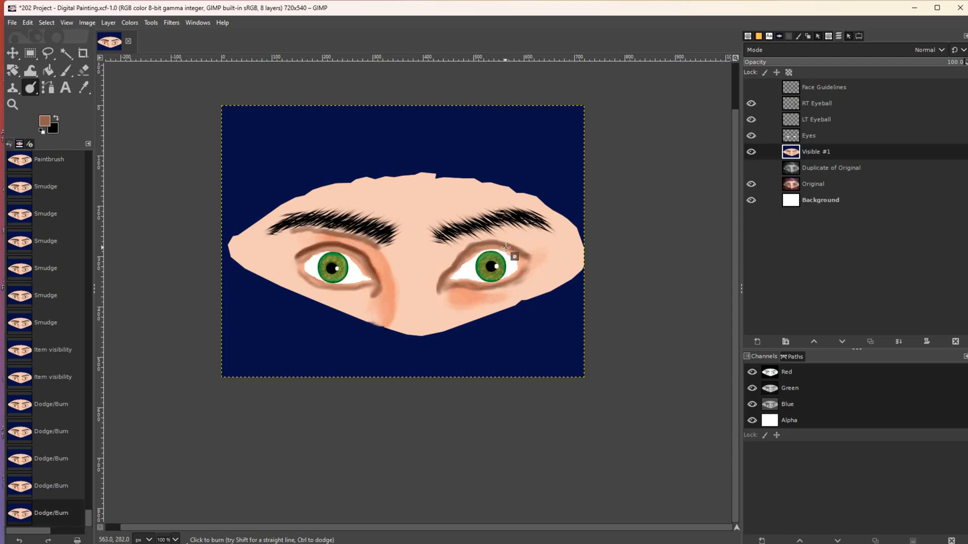
- Burn along both upper lids, the left lower lid to its inner corner, and beneath the right eye
mouse_move(527, 257)
left_mouse_down()
mouse_move(470, 245)
mouse_move(431, 295)
left_mouse_up()
mouse_move(287, 246)
left_mouse_down()
mouse_move(300, 261)
mouse_move(332, 244)
mouse_move(348, 250)
mouse_move(389, 296)
mouse_move(372, 268)
left_mouse_up()
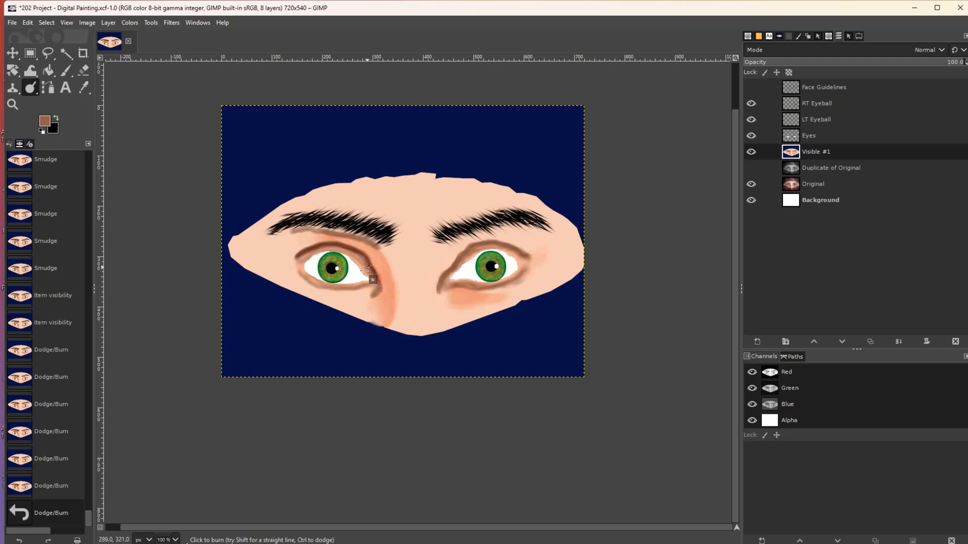
mouse_move(304, 285)
left_mouse_down()
mouse_move(299, 277)
mouse_move(339, 291)
mouse_move(374, 285)
mouse_move(319, 287)
mouse_move(301, 276)
mouse_move(331, 289)
mouse_move(372, 286)
mouse_move(324, 288)
left_mouse_up()
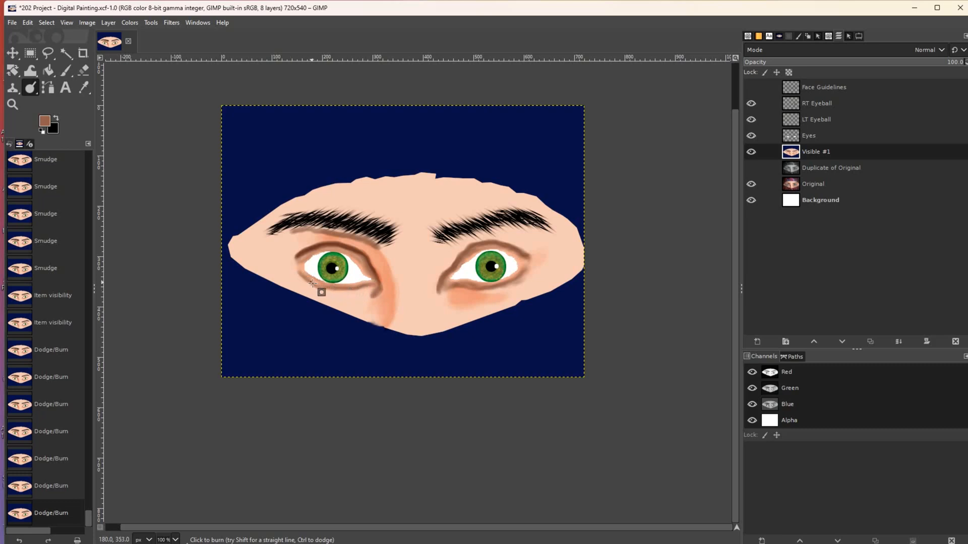
mouse_move(336, 289)
left_mouse_down()
mouse_move(376, 280)
mouse_move(322, 287)
left_mouse_up()
left_click_drag(349, 291, 392, 293)
mouse_move(472, 287)
left_mouse_down()
mouse_move(502, 287)
mouse_move(524, 271)
mouse_move(447, 289)
mouse_move(533, 283)
mouse_move(522, 282)
left_mouse_up()
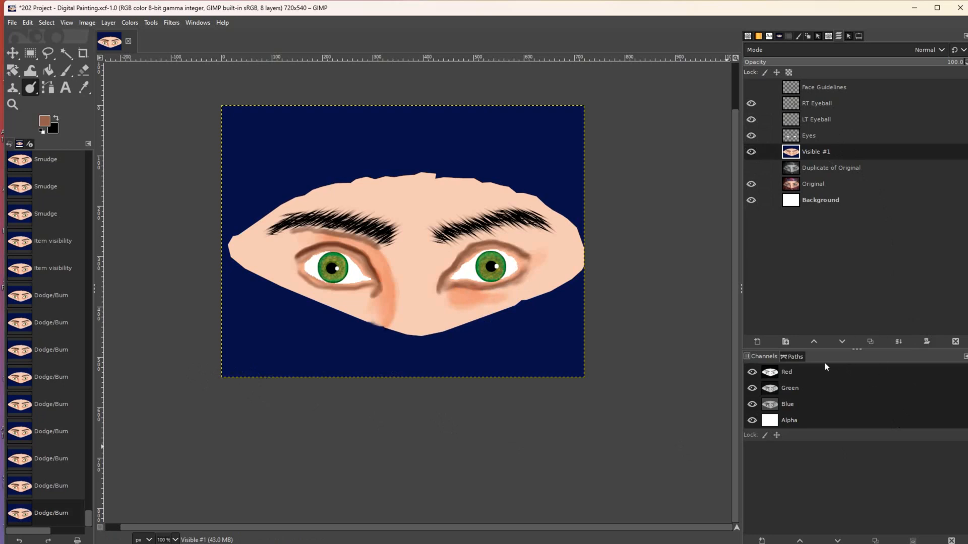
- Add a new layer named Eyes #1 and return to the Paintbrush tool
left_click(758, 342)
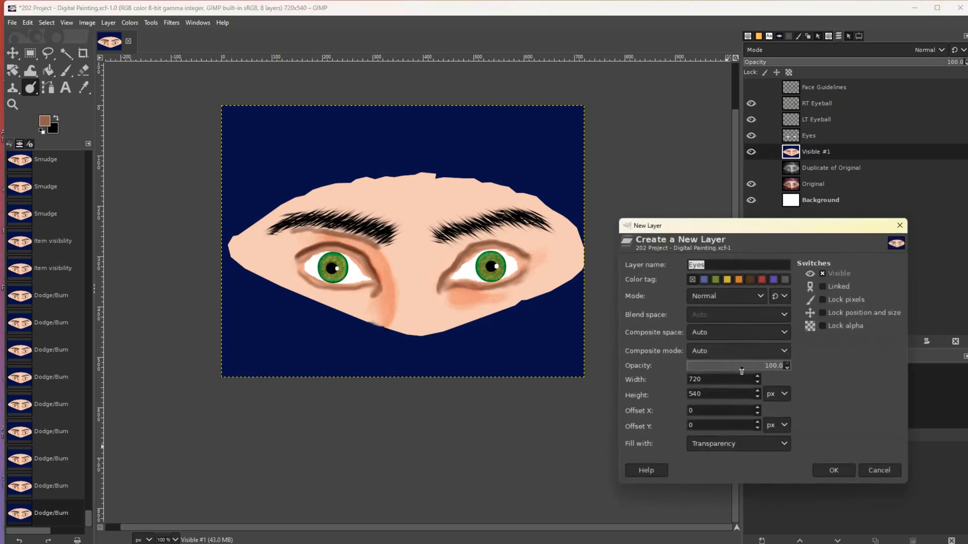
left_click(830, 467)
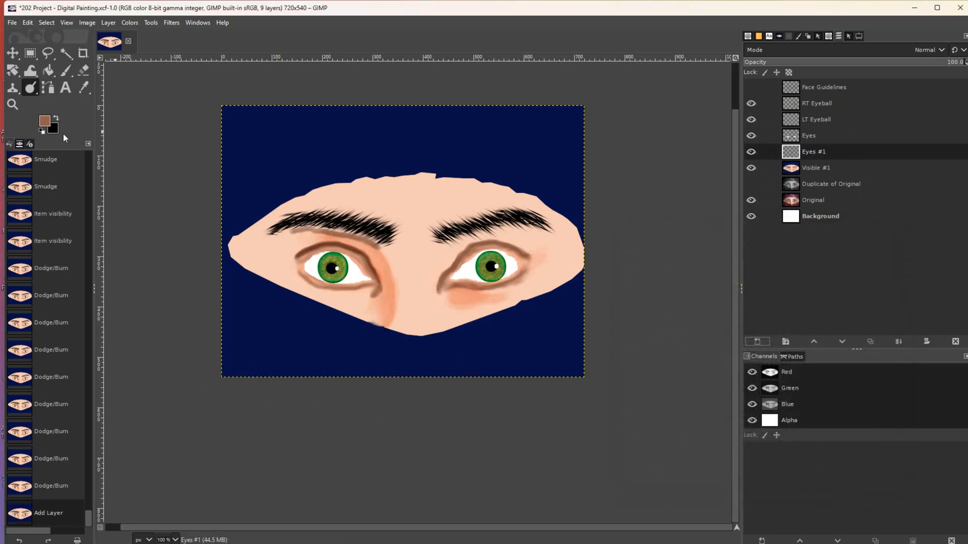
left_click(31, 88)
left_click(65, 73)
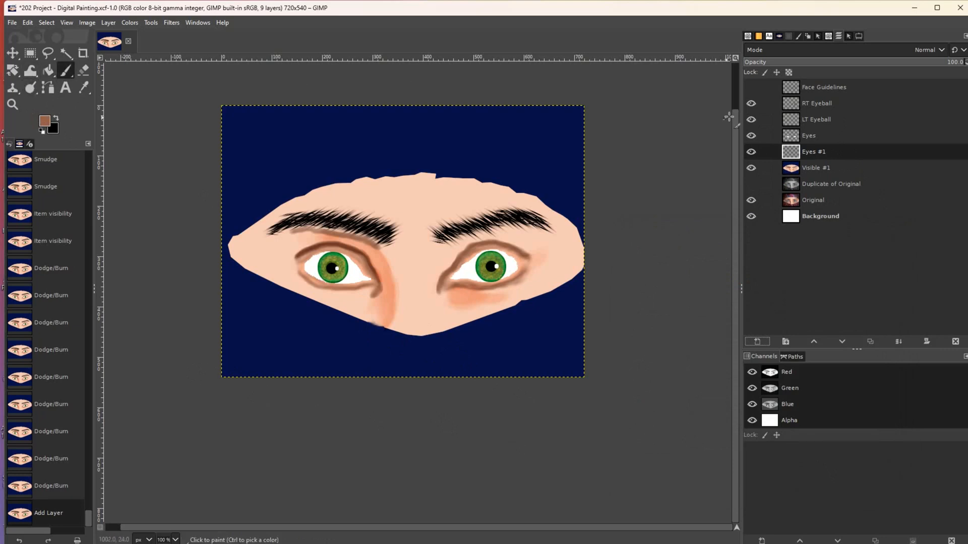
- Try several brushes, settle on the 13 × 45 Untitled #1 brush, and undo its trial marks
left_click(828, 36)
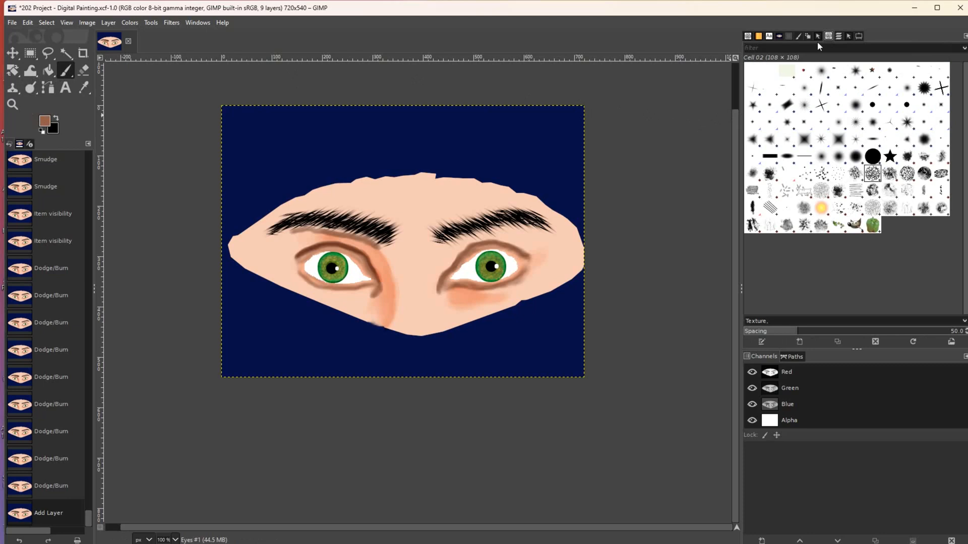
left_click(785, 88)
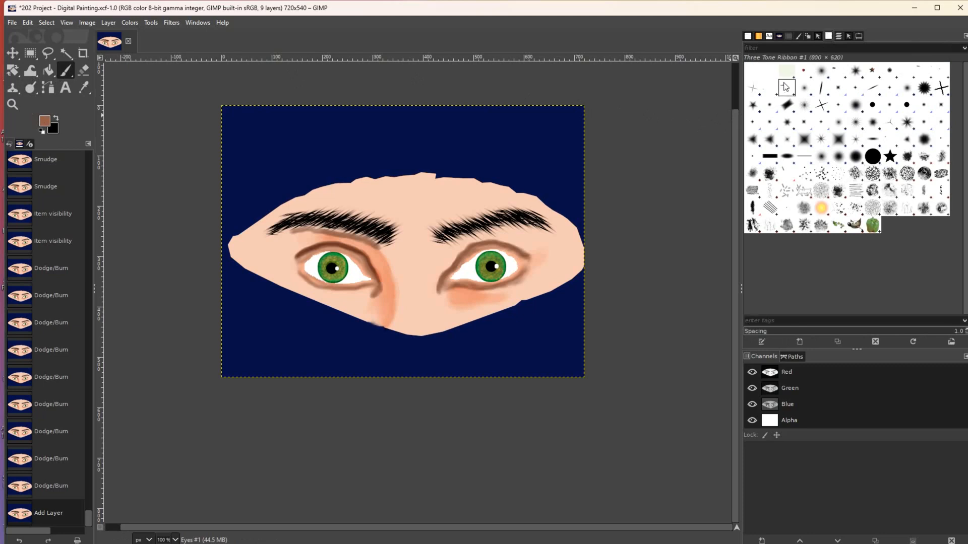
left_click(768, 69)
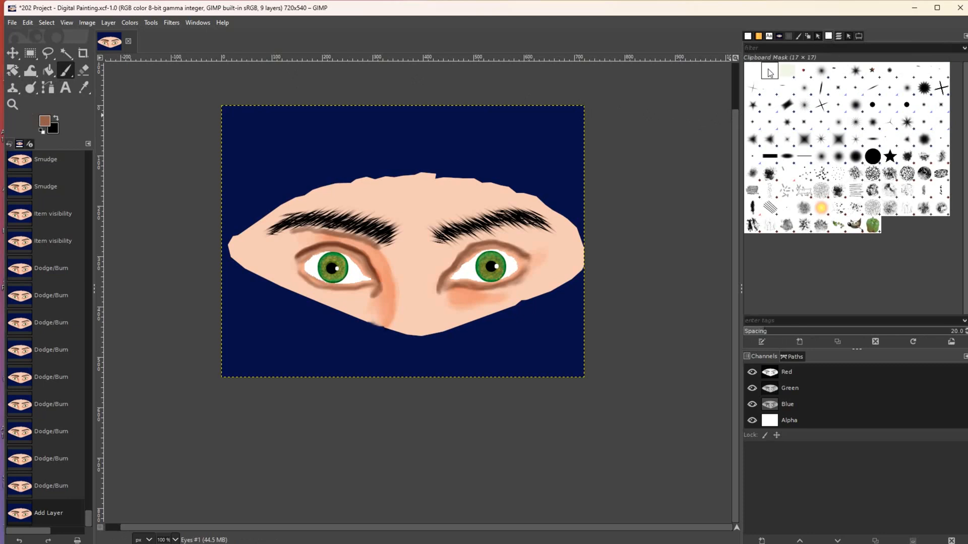
left_click(786, 72)
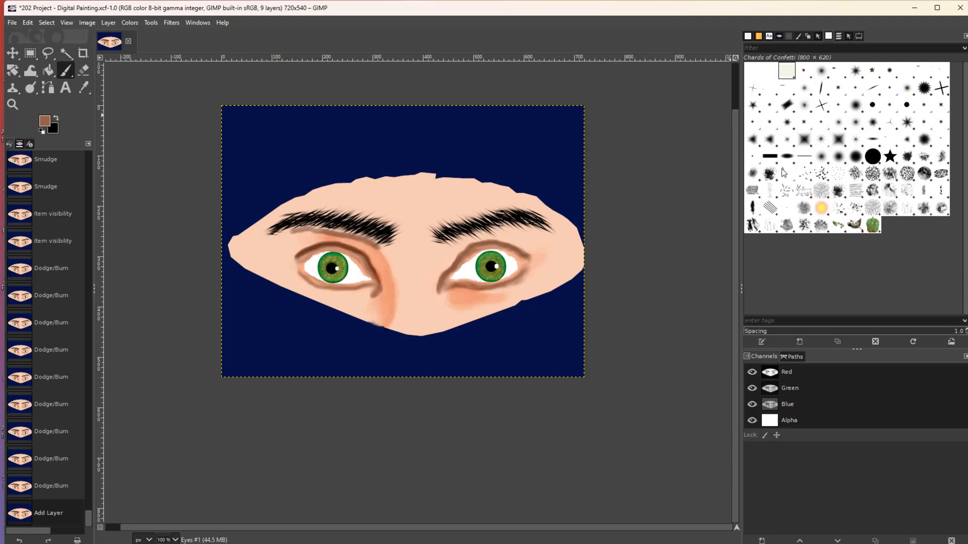
left_click(804, 156)
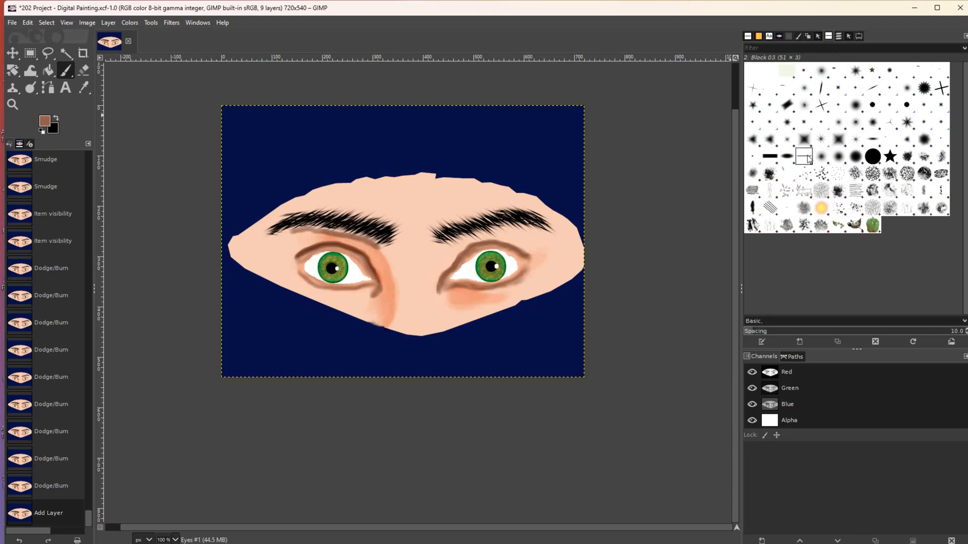
left_click(821, 89)
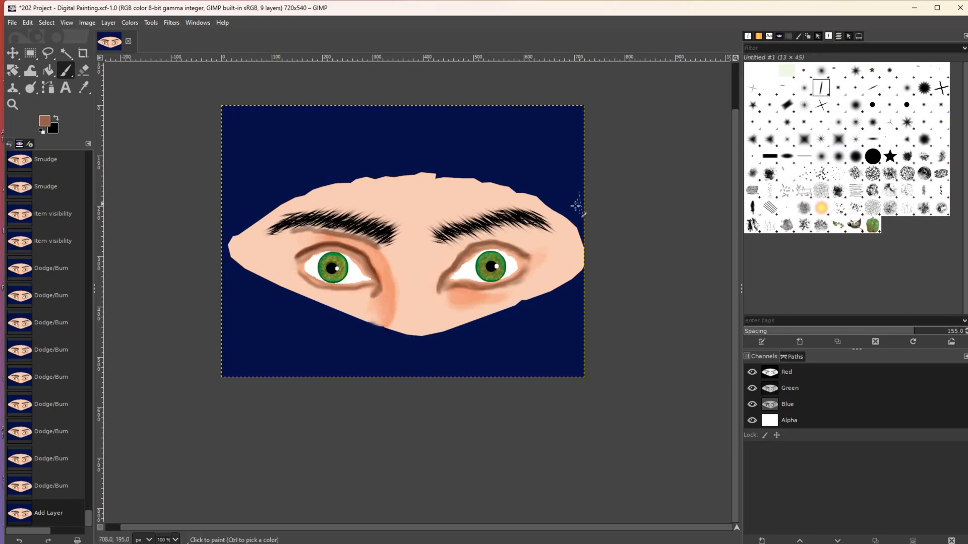
left_click(532, 244)
left_click(532, 244)
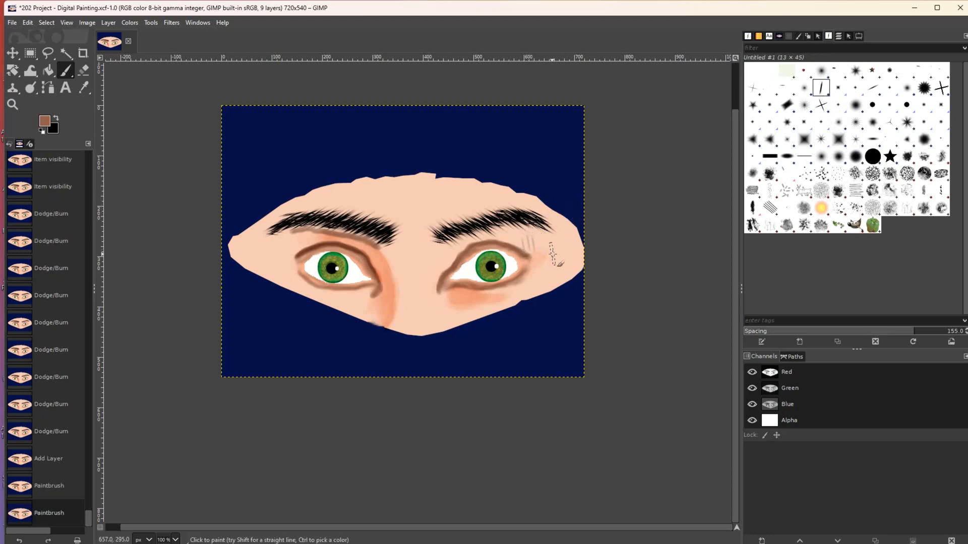
key("ctrl+z")
key("ctrl+z")
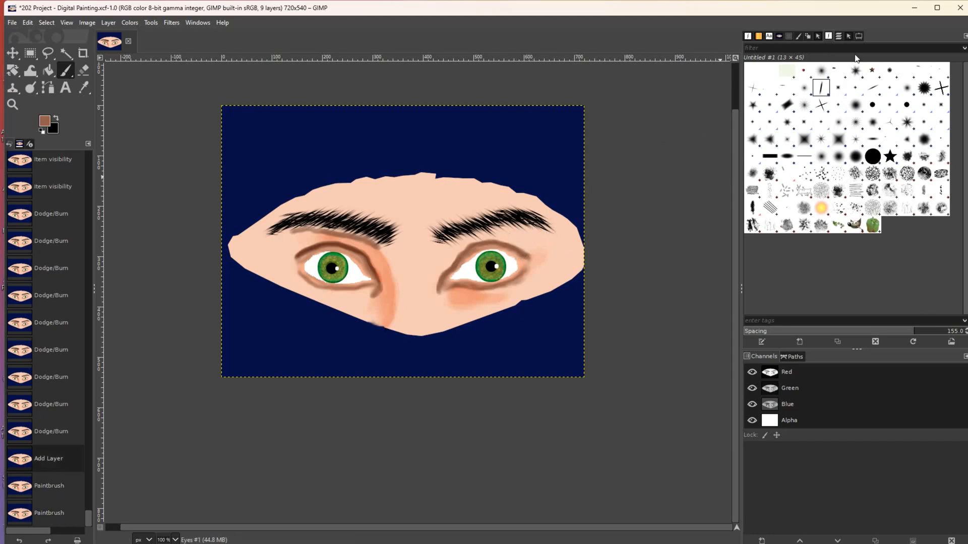
left_click(857, 37)
- Make black the paint colour and set the brush to force 100, angle -42, size 4, undoing a test lash
left_click(56, 120)
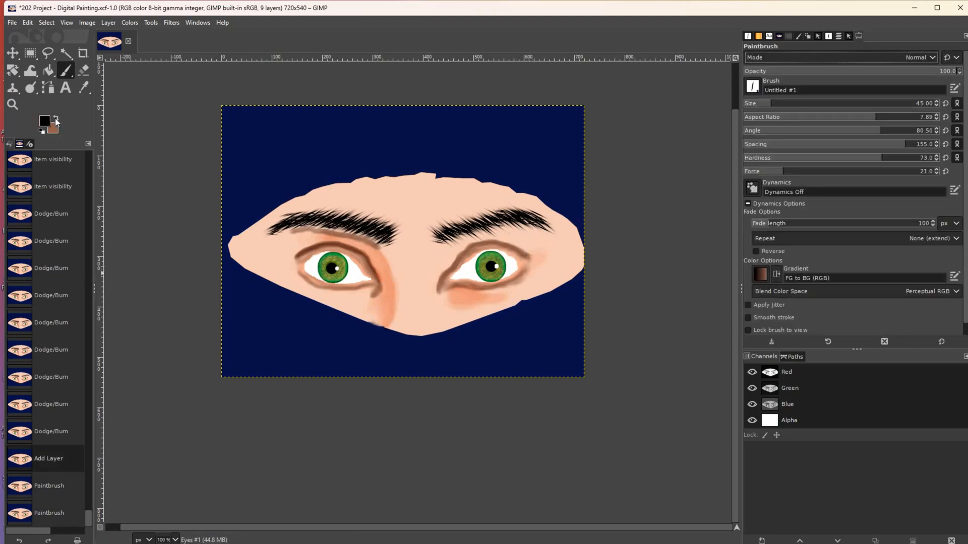
left_click(782, 176)
left_click_drag(781, 179, 954, 163)
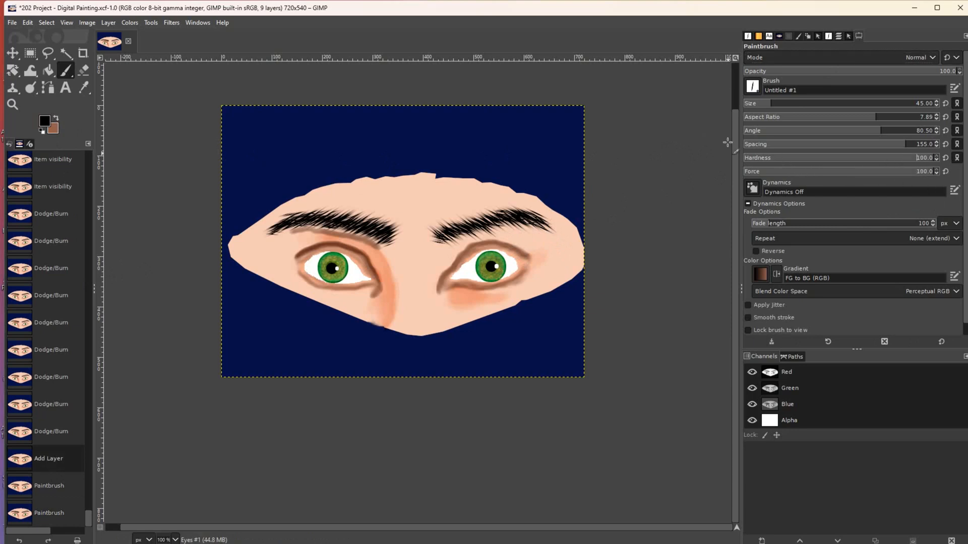
left_click(788, 133)
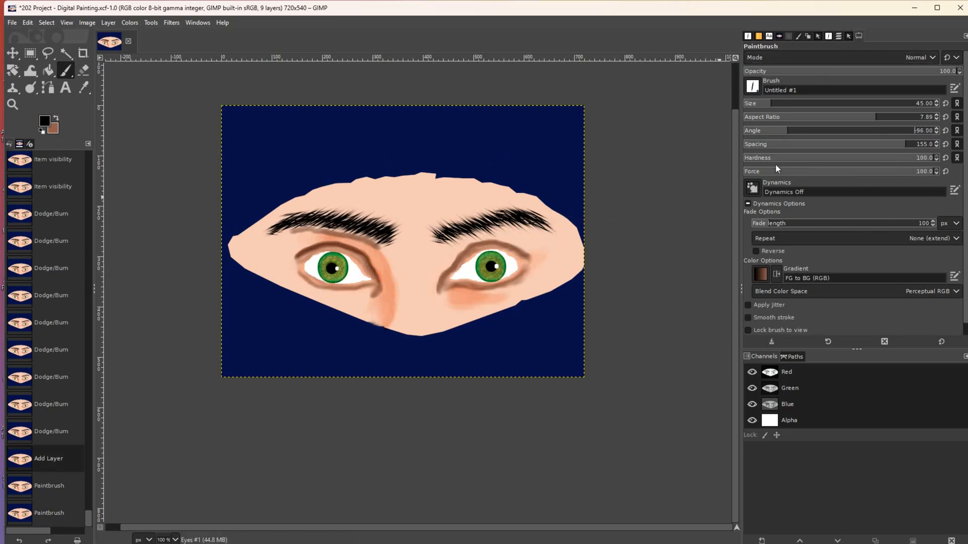
left_click_drag(783, 137, 794, 140)
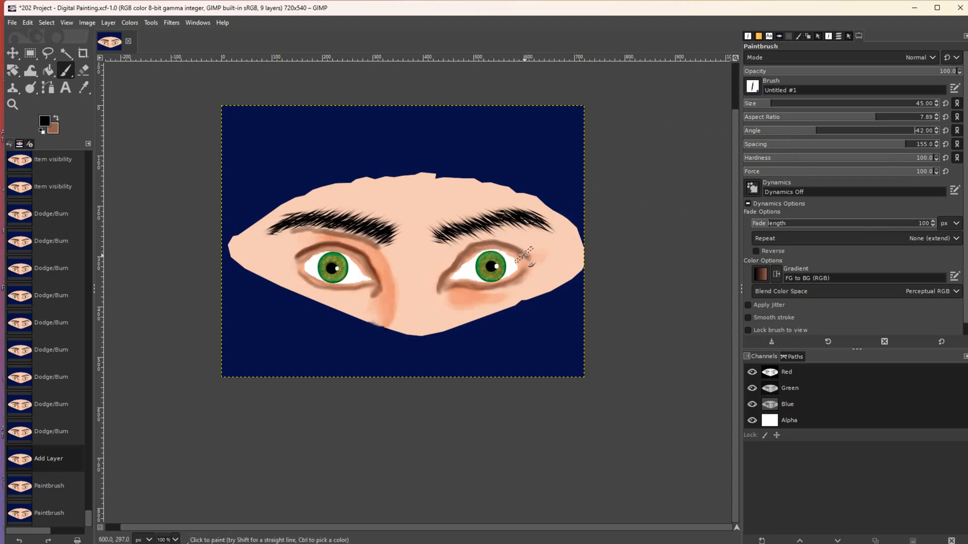
left_click_drag(767, 107, 744, 111)
left_click_drag(528, 244, 517, 256)
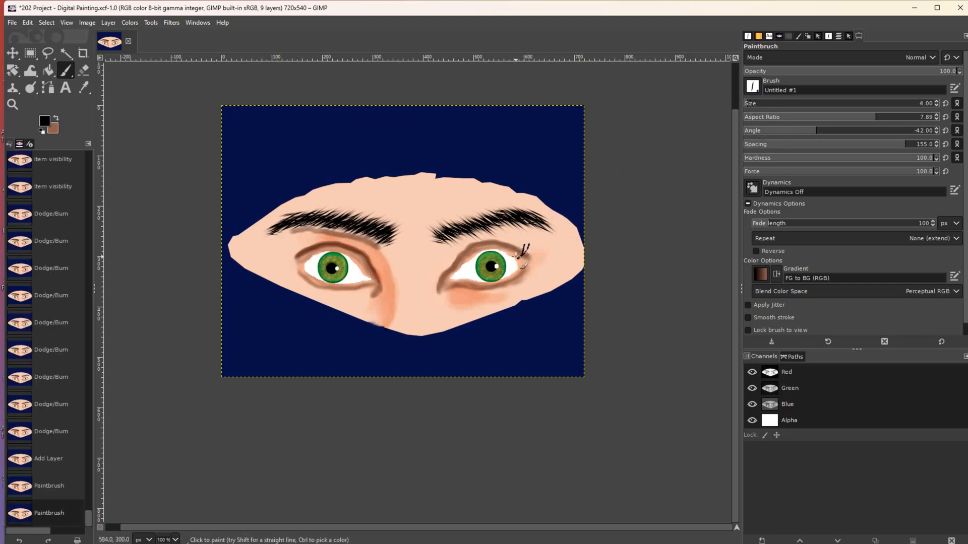
key("ctrl+z")
key("ctrl+z")
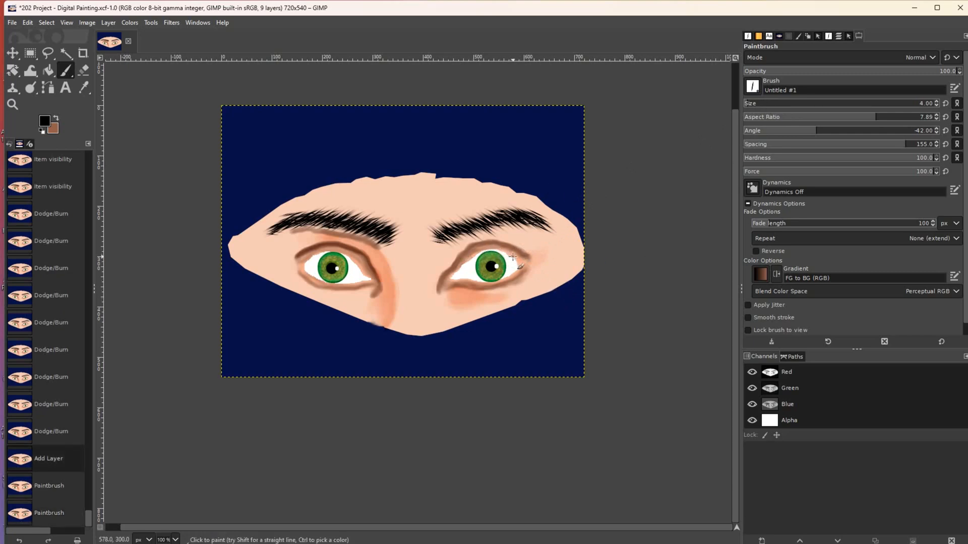
left_click(838, 37)
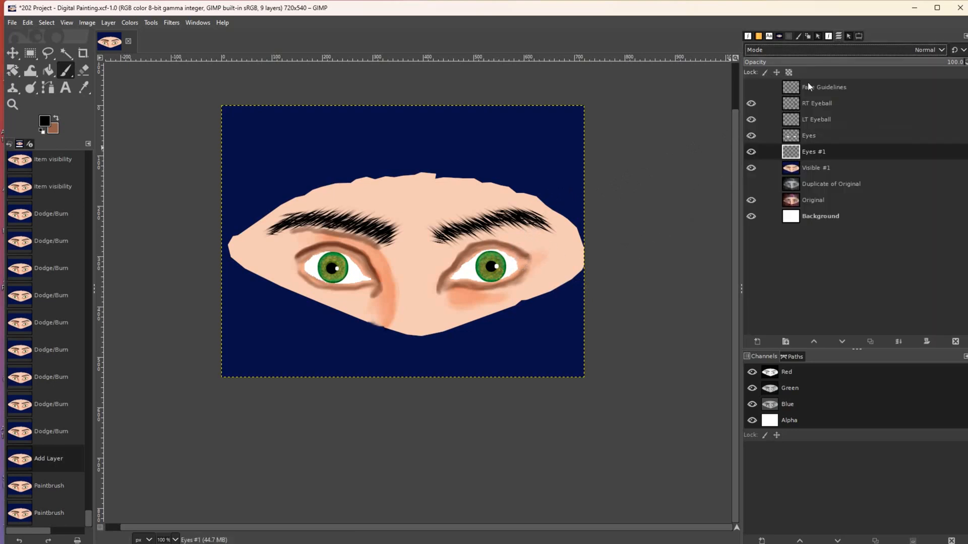
- Compare with the photo, then paint the first lashes at the right eye's outer corner
left_click(750, 168)
left_click(751, 168)
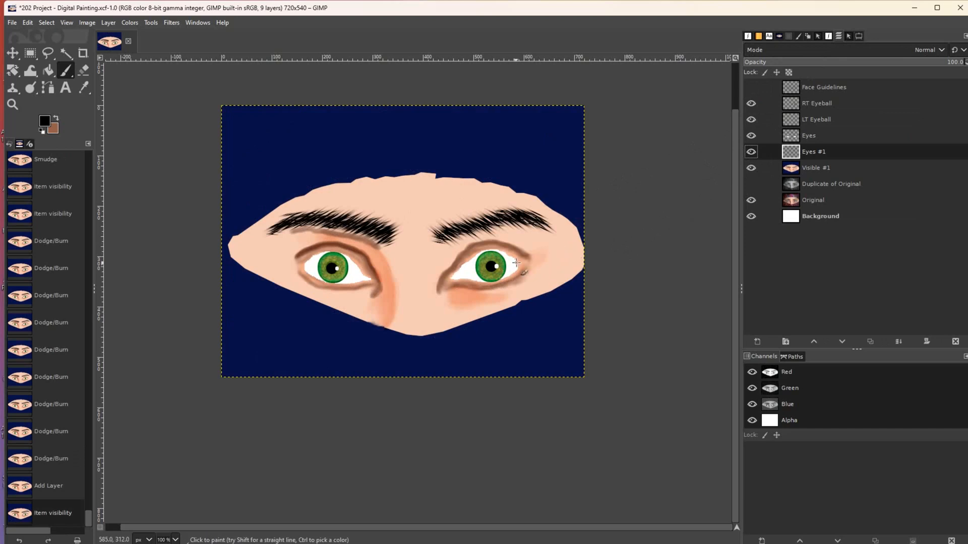
left_click(747, 171)
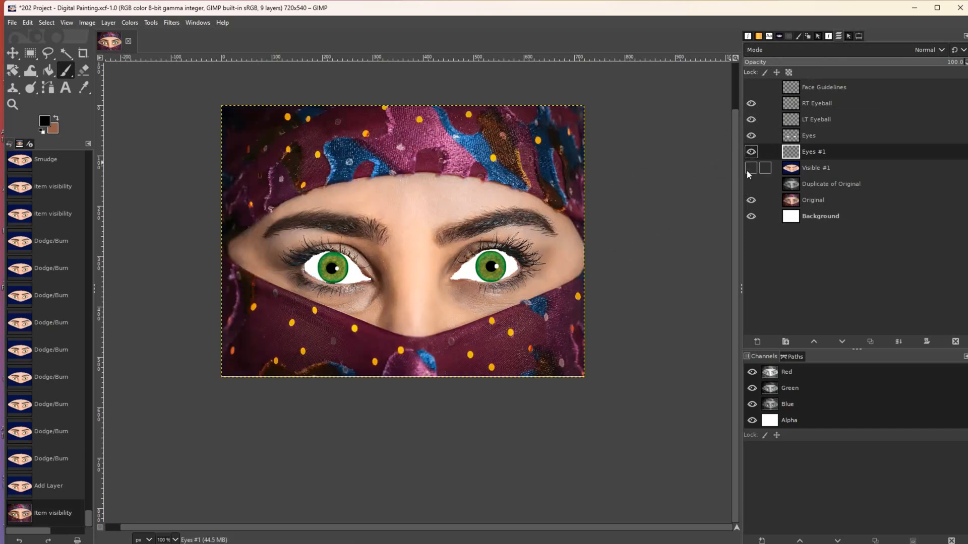
left_click(751, 167)
mouse_move(520, 262)
left_mouse_down()
mouse_move(540, 260)
mouse_move(523, 263)
mouse_move(539, 260)
mouse_move(521, 253)
mouse_move(519, 265)
mouse_move(515, 240)
left_mouse_up()
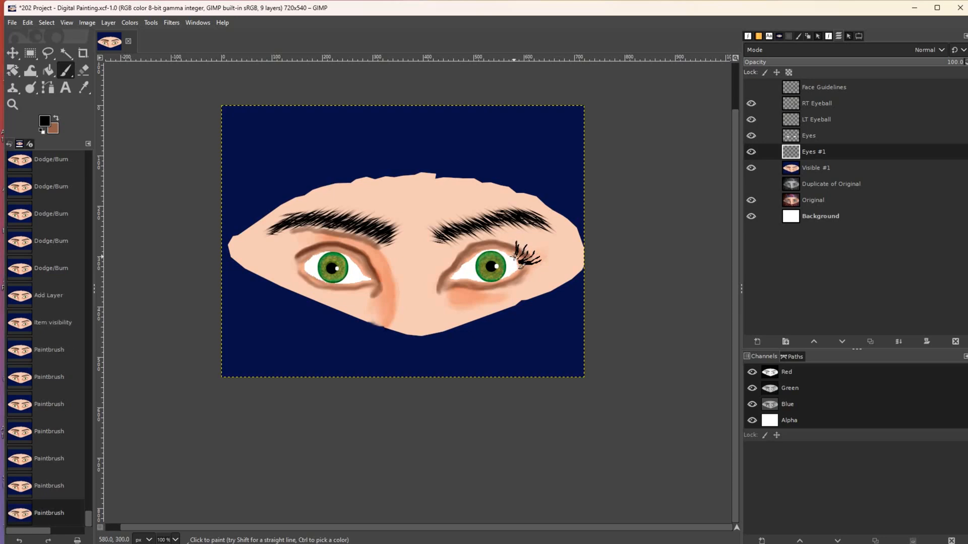
left_click_drag(526, 247, 526, 278)
key("ctrl+z")
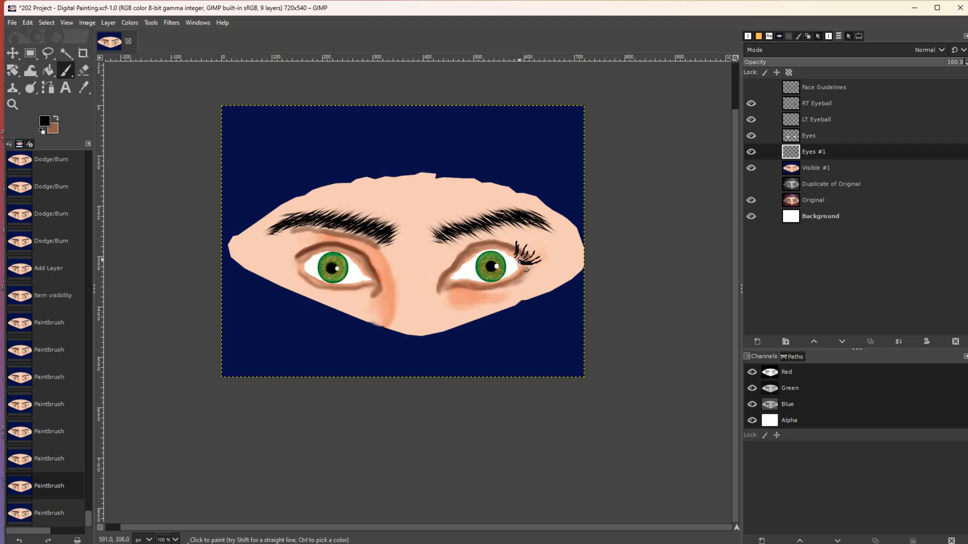
mouse_move(534, 250)
left_mouse_down()
mouse_move(523, 264)
mouse_move(533, 266)
left_mouse_up()
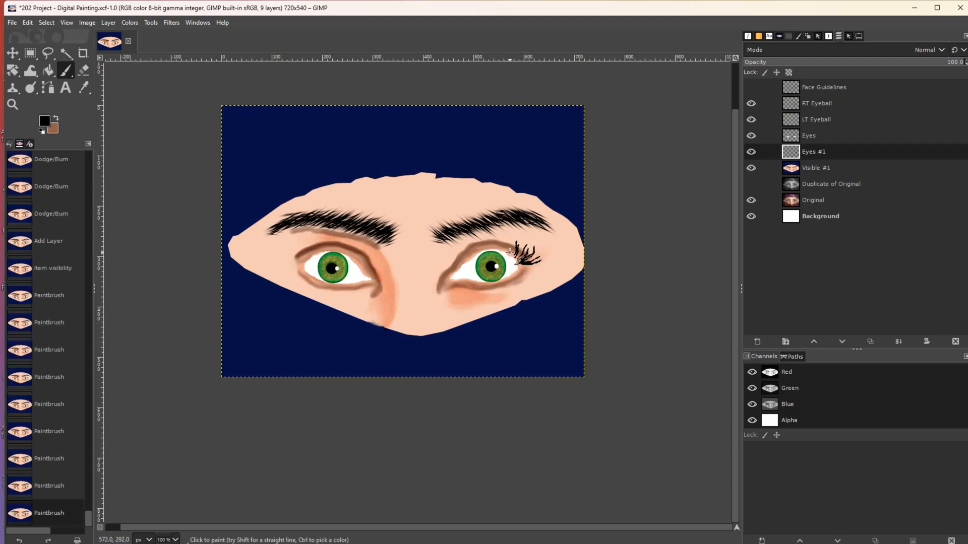
left_click(751, 168)
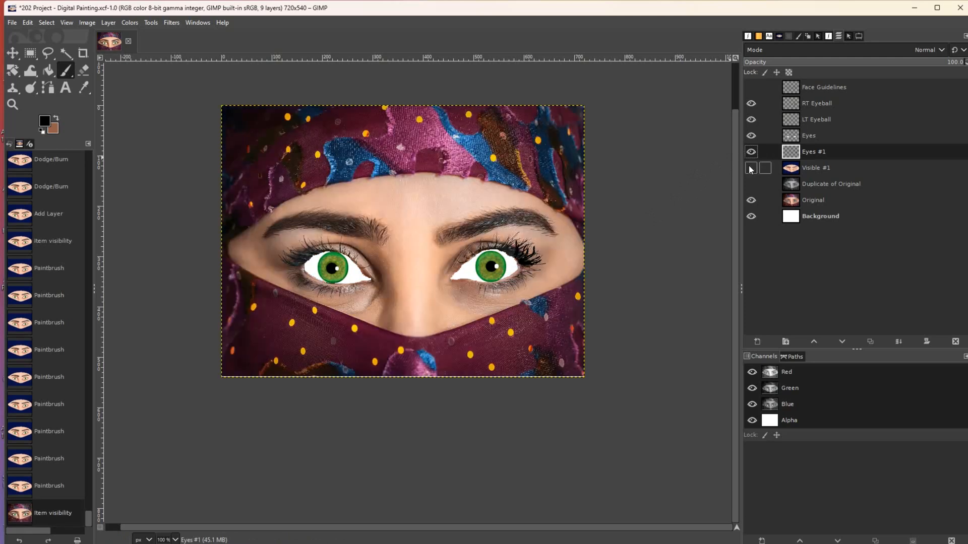
left_click(750, 168)
- Paint more lash strokes above the right eye's corner, undoing the unwanted ones
left_click(507, 252)
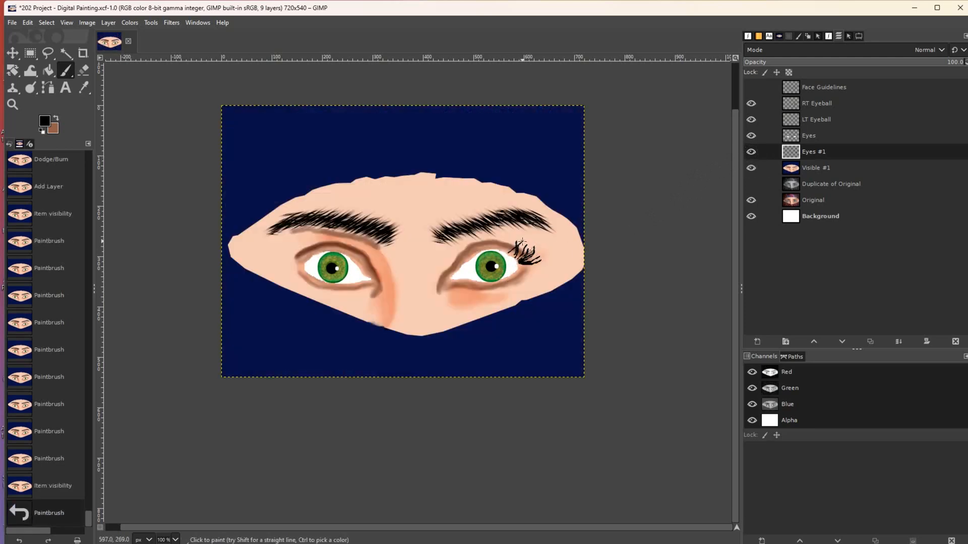
left_click_drag(514, 247, 519, 237)
left_click_drag(510, 252, 518, 232)
left_click_drag(508, 250, 509, 232)
left_click_drag(502, 248, 508, 228)
key("ctrl+z")
key("ctrl+z")
key("ctrl+z")
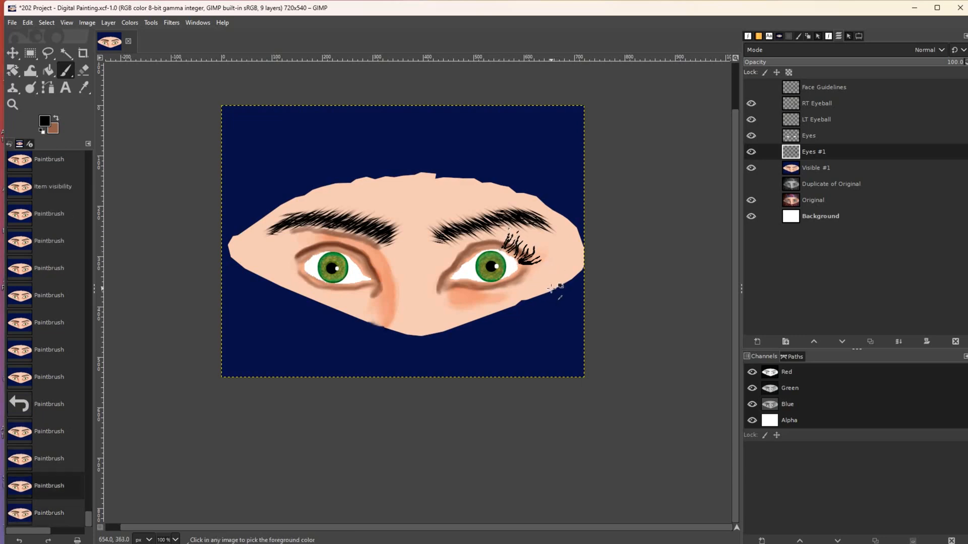
key("ctrl+z")
key("ctrl+z")
key("ctrl+z")
key("ctrl+z")
key("ctrl+z")
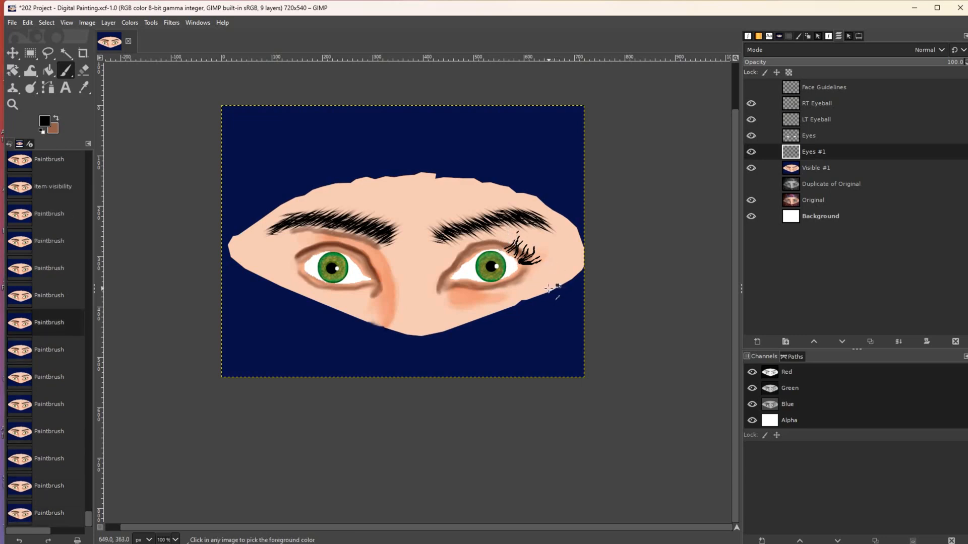
left_click(513, 237)
key("ctrl+z")
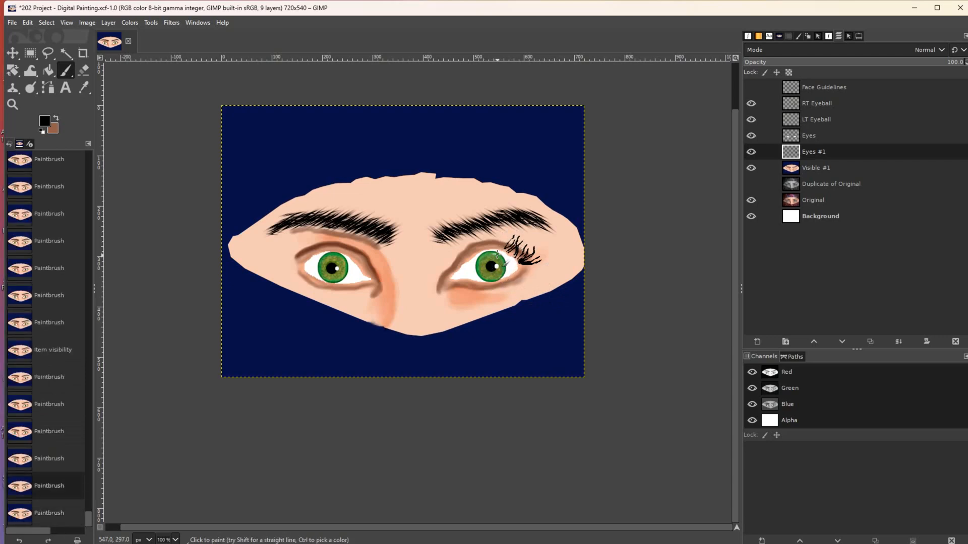
key("ctrl+y")
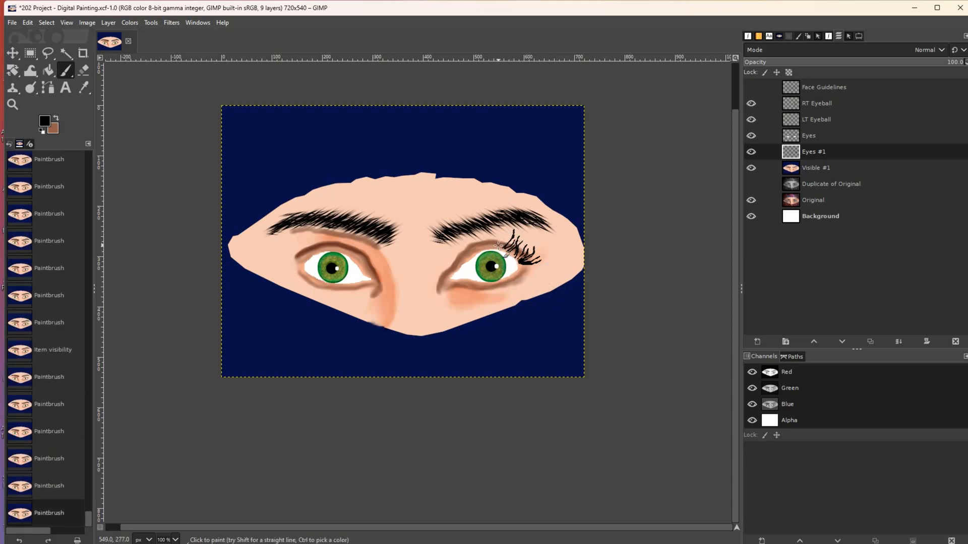
- Add short lashes at the right eye and check them by toggling Eyes #1 and Visible #1
mouse_move(510, 232)
left_mouse_down()
mouse_move(498, 247)
mouse_move(508, 236)
left_mouse_up()
left_click(499, 247)
left_click_drag(505, 246, 509, 241)
key("ctrl+z")
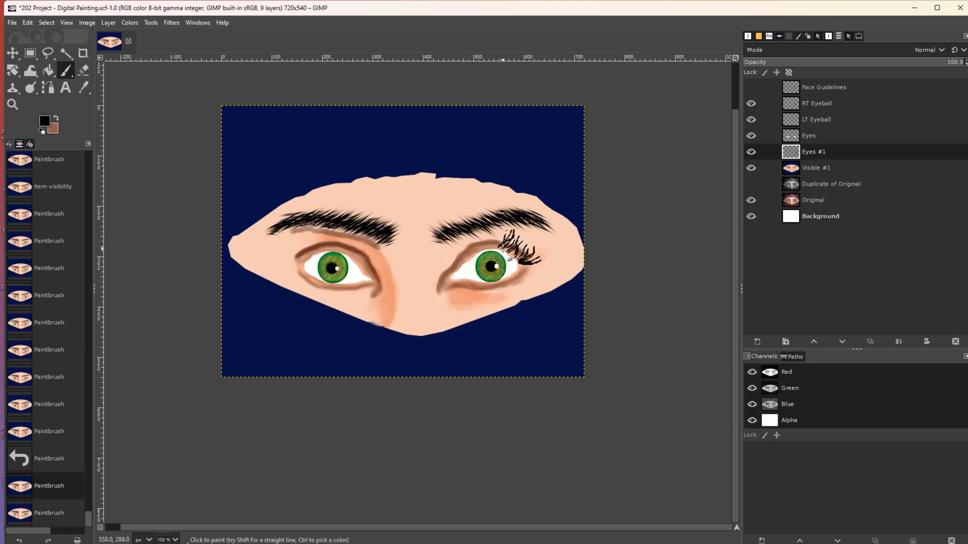
key("ctrl+y")
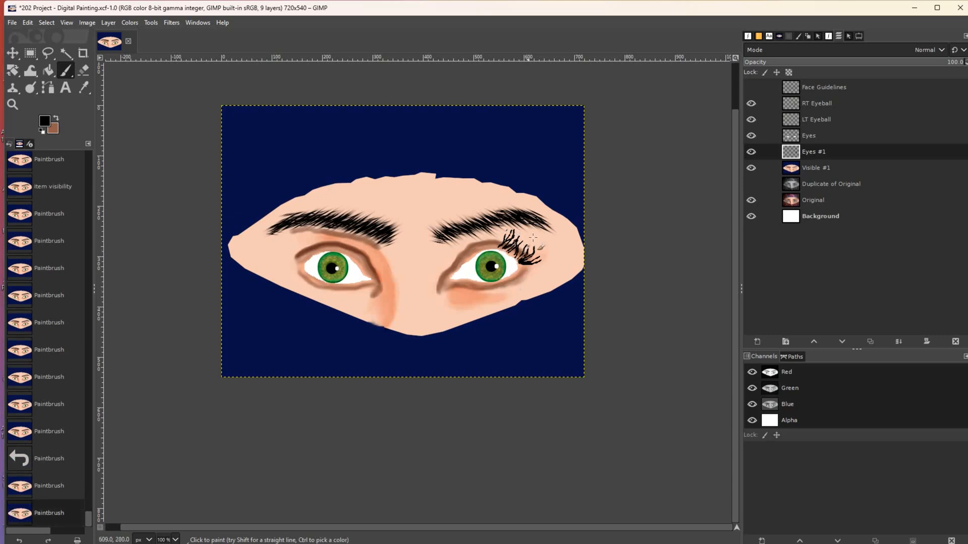
left_click(750, 152)
left_click(750, 152)
left_click(751, 168)
left_click(750, 167)
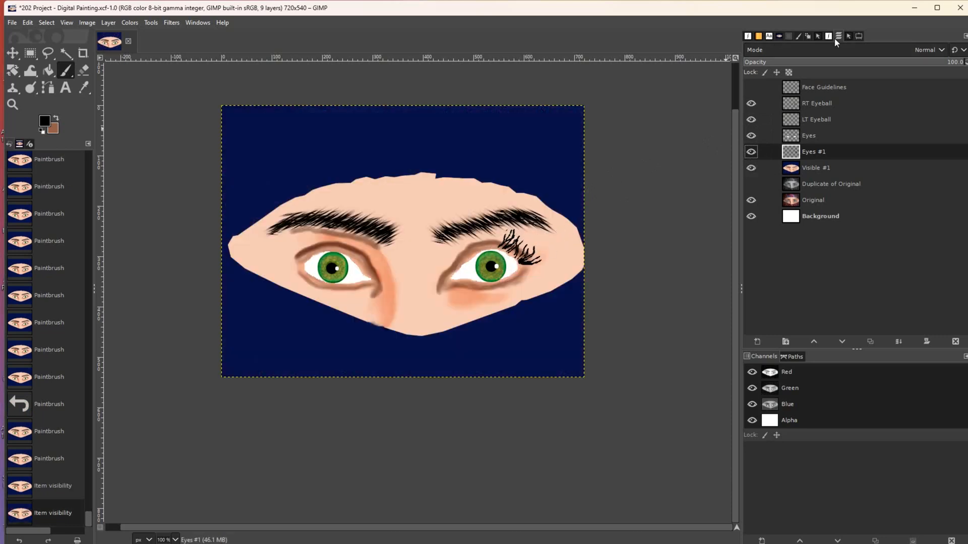
- Set the paintbrush size to 3.0
left_click(858, 36)
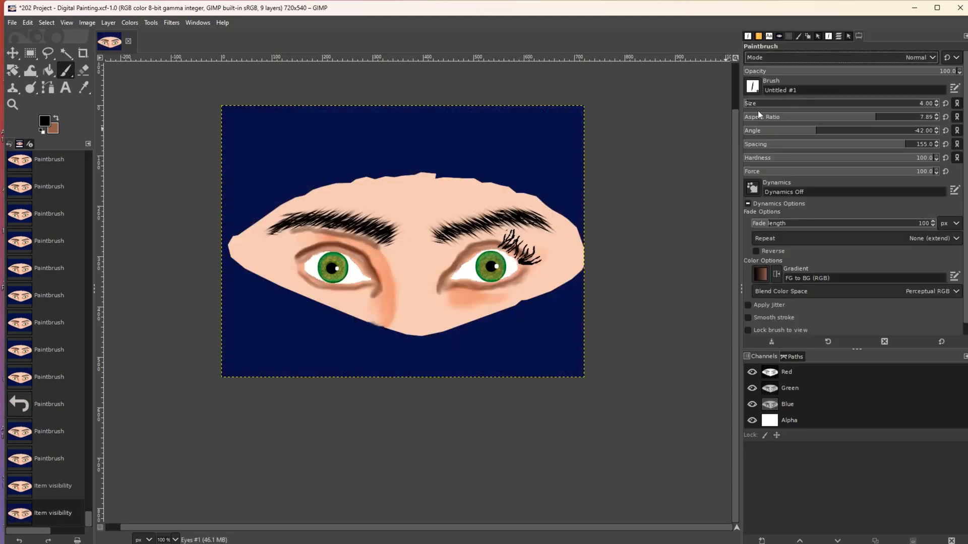
left_click(934, 102)
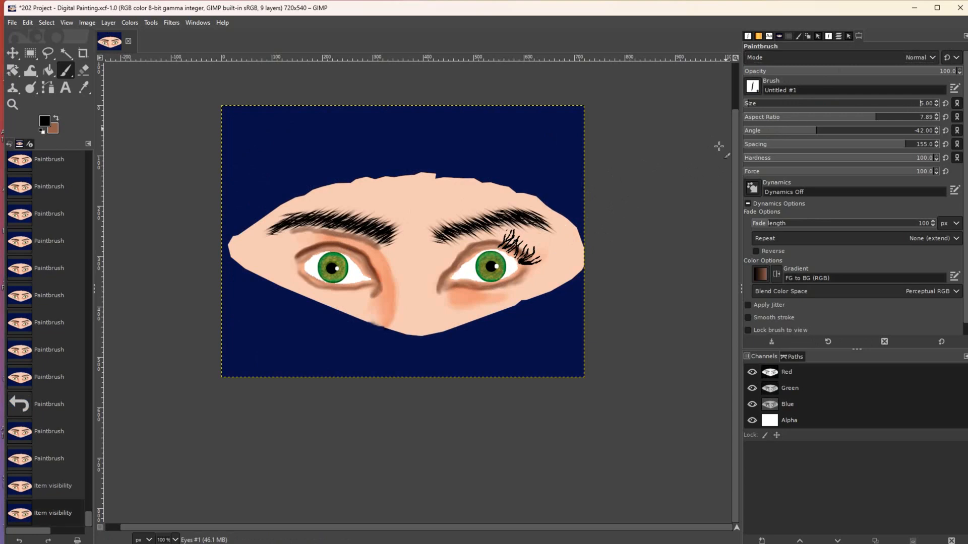
left_click(933, 106)
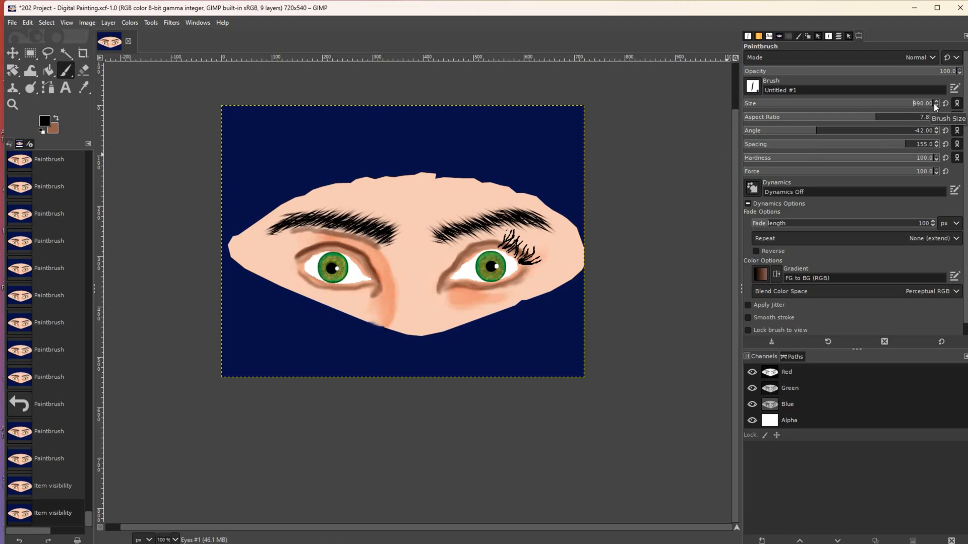
left_click(936, 101)
double_click(920, 105)
type("3.0")
key("Return")
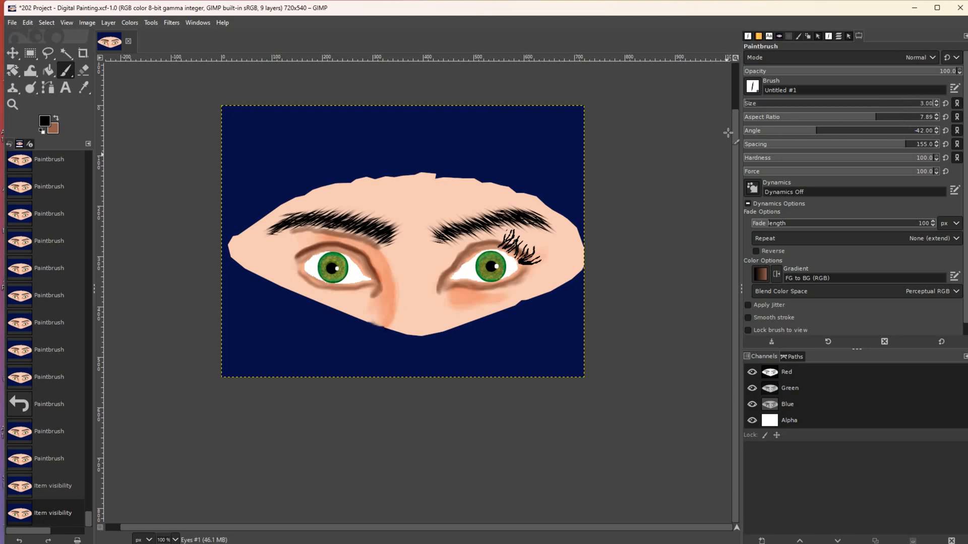
- Paint fine lashes above the right-hand eye and compare with the photo
left_click(496, 245)
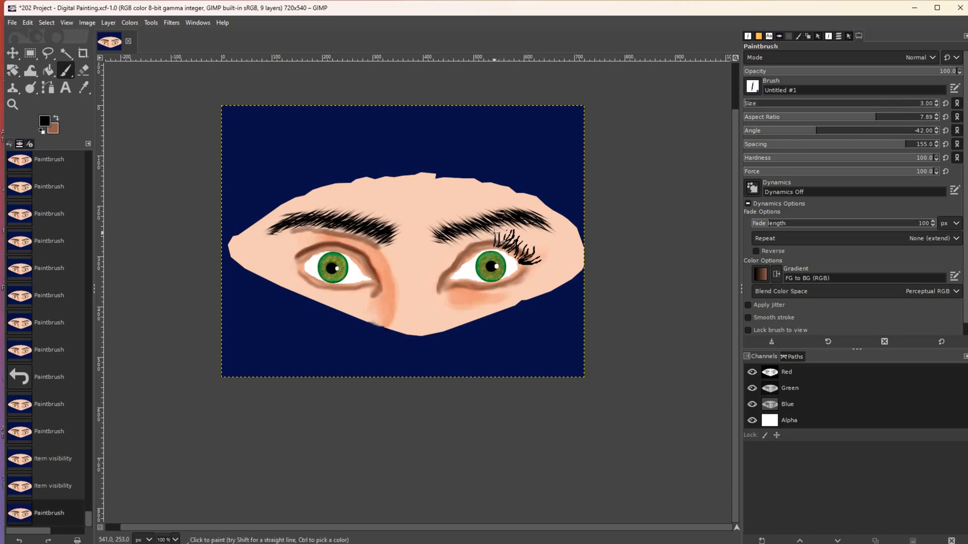
left_click(489, 233)
left_click(489, 235)
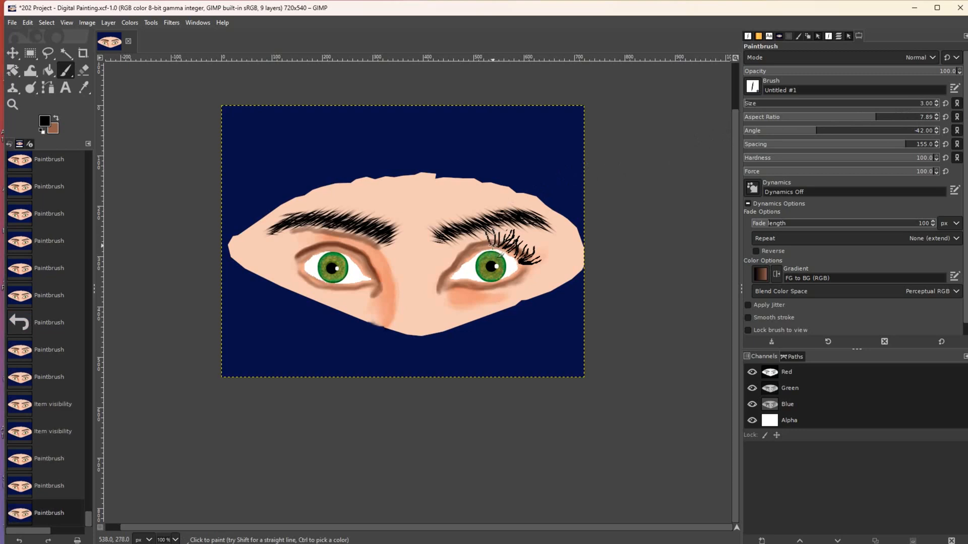
left_click(496, 236)
left_click_drag(498, 236, 500, 234)
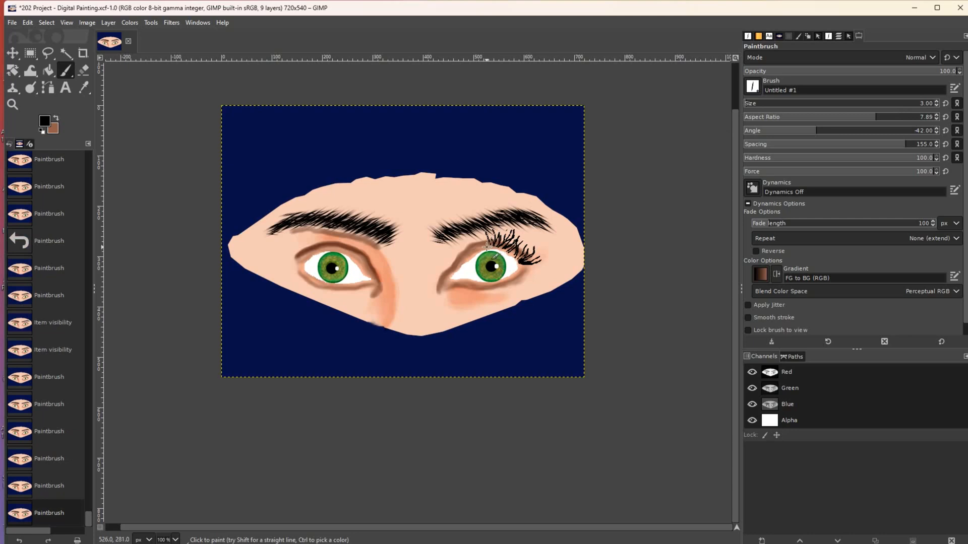
left_click(839, 36)
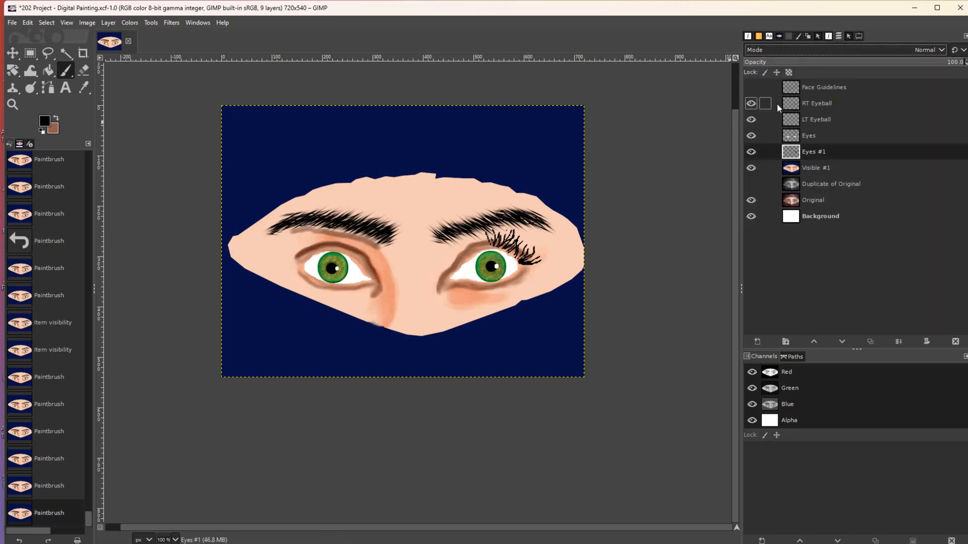
left_click(750, 166)
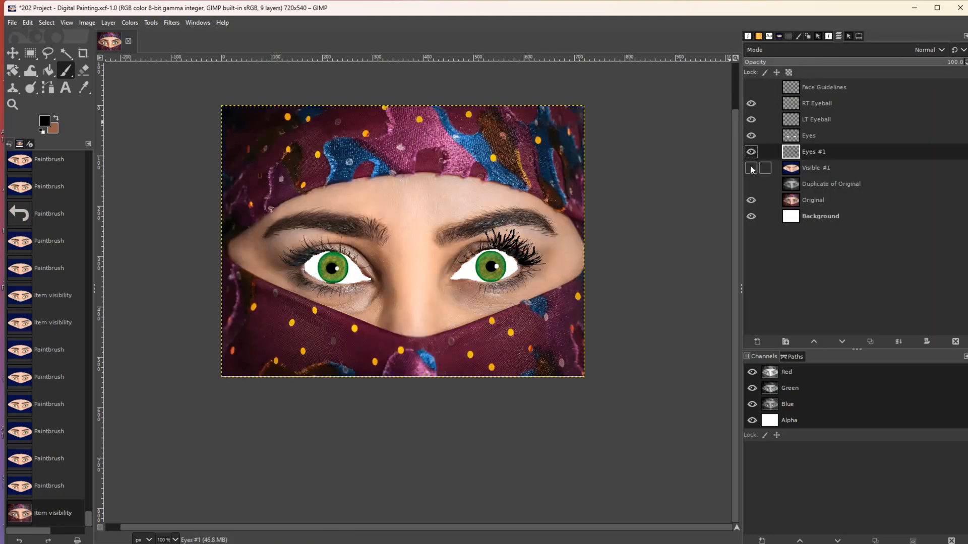
left_click(751, 167)
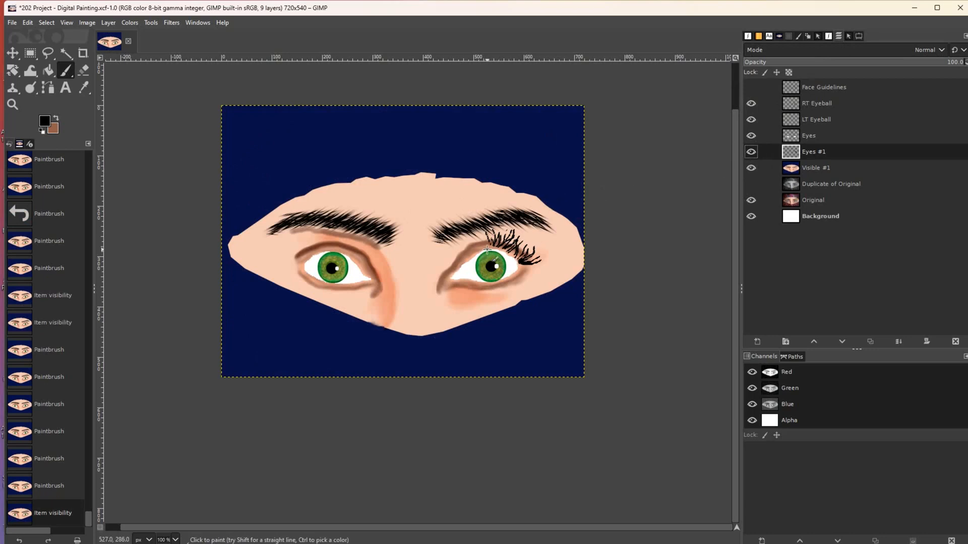
- Extend the right eye's upper lashes toward its inner corner
mouse_move(482, 245)
left_mouse_down()
mouse_move(476, 260)
mouse_move(451, 260)
left_mouse_up()
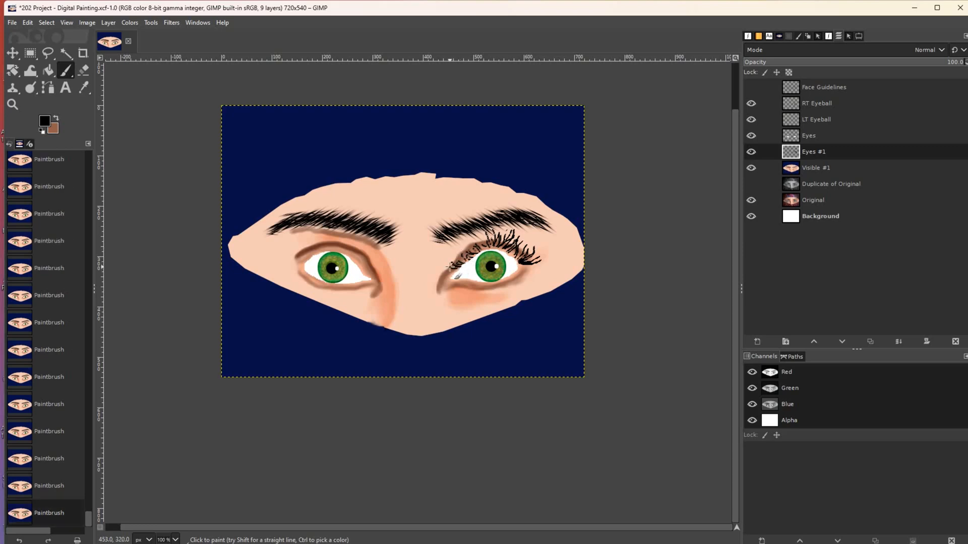
mouse_move(460, 272)
left_mouse_down()
mouse_move(481, 253)
mouse_move(471, 246)
mouse_move(506, 242)
left_mouse_up()
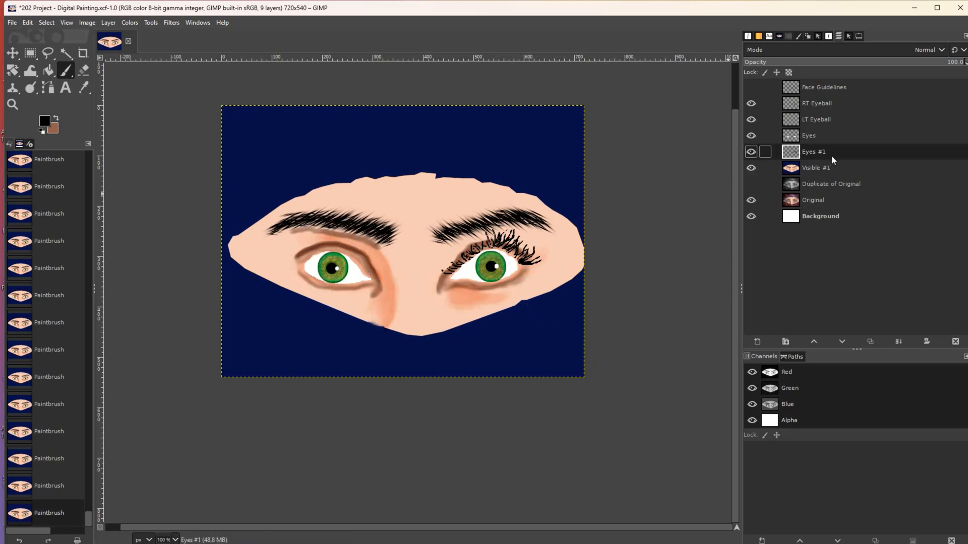
left_click(750, 152)
left_click(750, 151)
left_click(470, 255)
- Compare against the photo with Eyes #1 active, and tilt the brush angle to -73
left_click(793, 171)
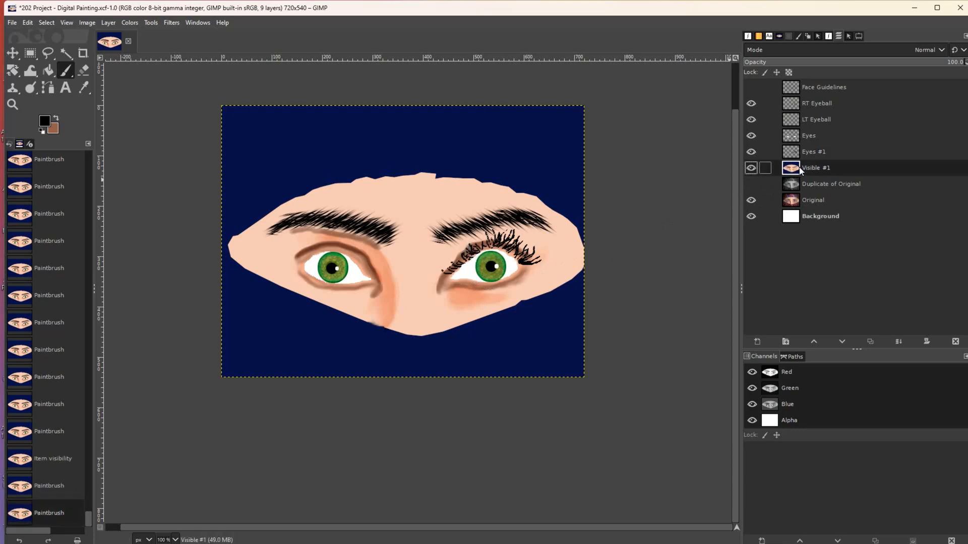
left_click(806, 151)
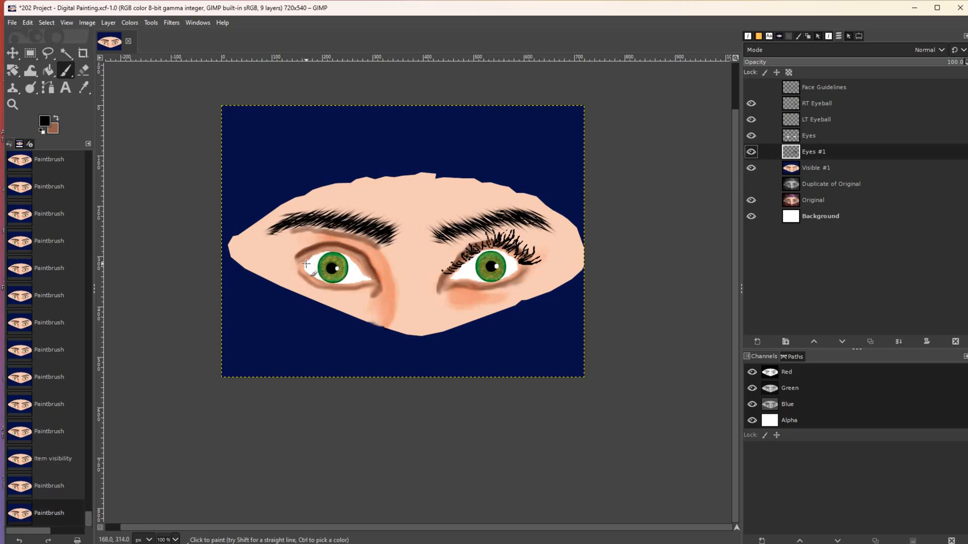
left_click(751, 169)
left_click(751, 168)
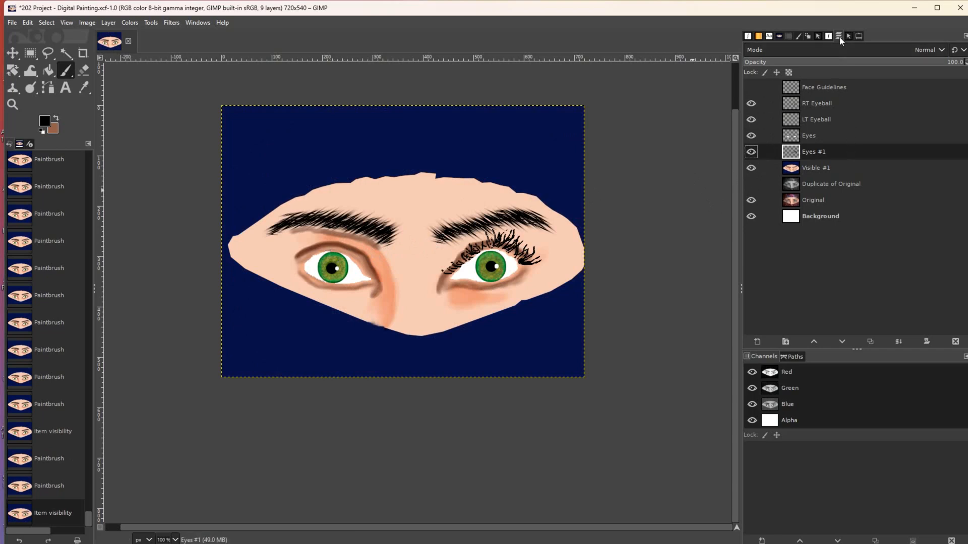
left_click(858, 36)
left_click(800, 132)
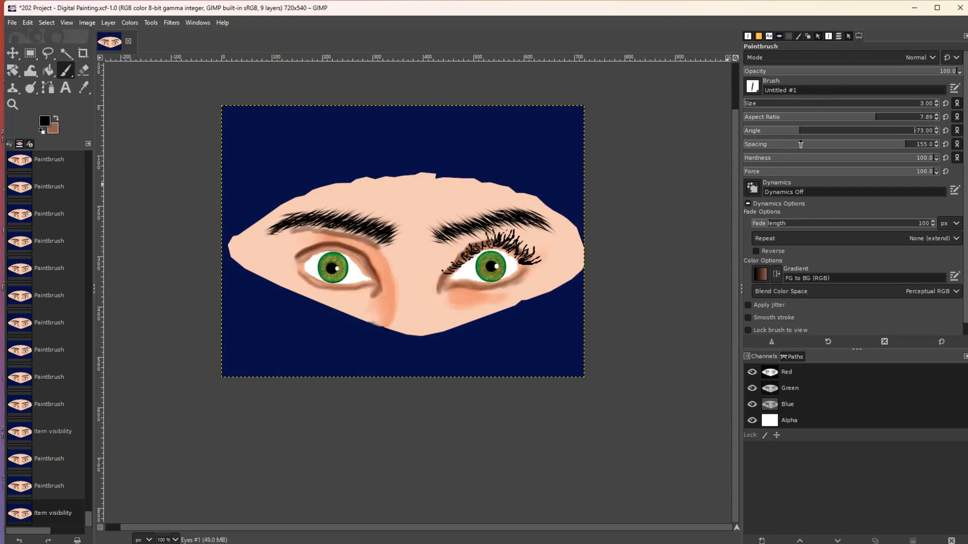
- Set the brush size to 7 and rotate its angle to about -100
left_click(763, 103)
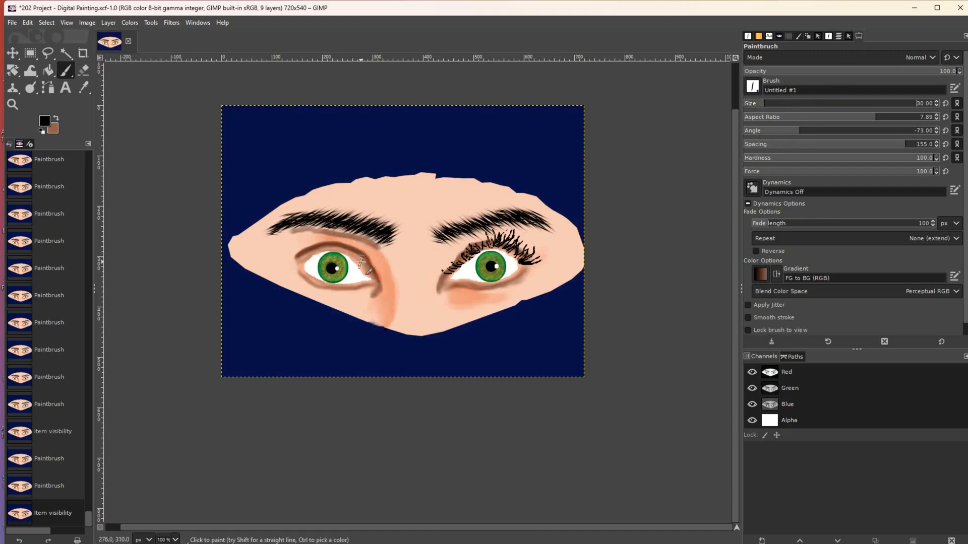
left_click(786, 134)
left_click_drag(760, 107, 751, 107)
- Paint a row of upper lashes along the left-hand eye's lid
mouse_move(295, 248)
left_mouse_down()
mouse_move(312, 253)
mouse_move(311, 263)
mouse_move(289, 252)
mouse_move(307, 265)
mouse_move(305, 280)
mouse_move(305, 263)
left_mouse_up()
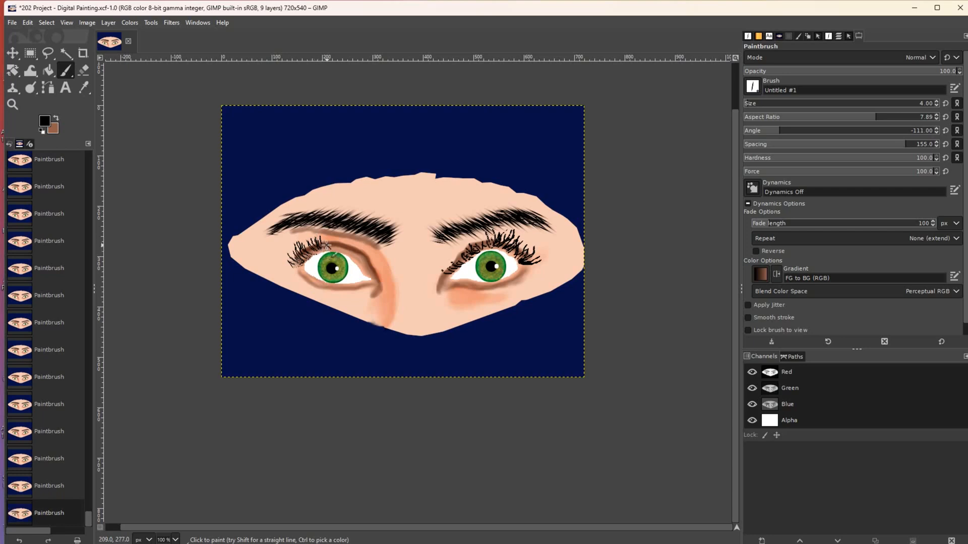
left_click_drag(330, 247, 324, 236)
left_click_drag(345, 249, 362, 252)
mouse_move(345, 249)
left_mouse_down()
mouse_move(336, 241)
mouse_move(378, 268)
left_mouse_up()
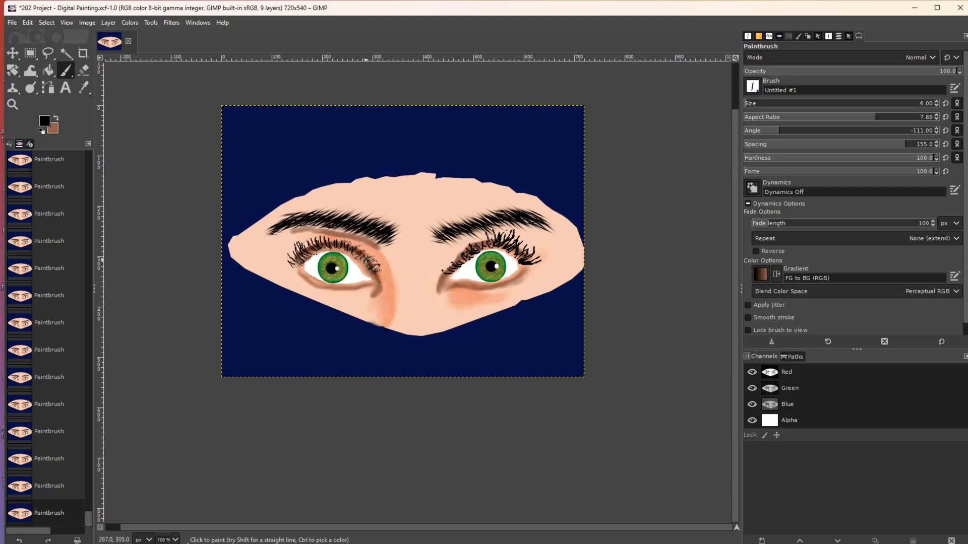
left_click_drag(317, 249, 305, 237)
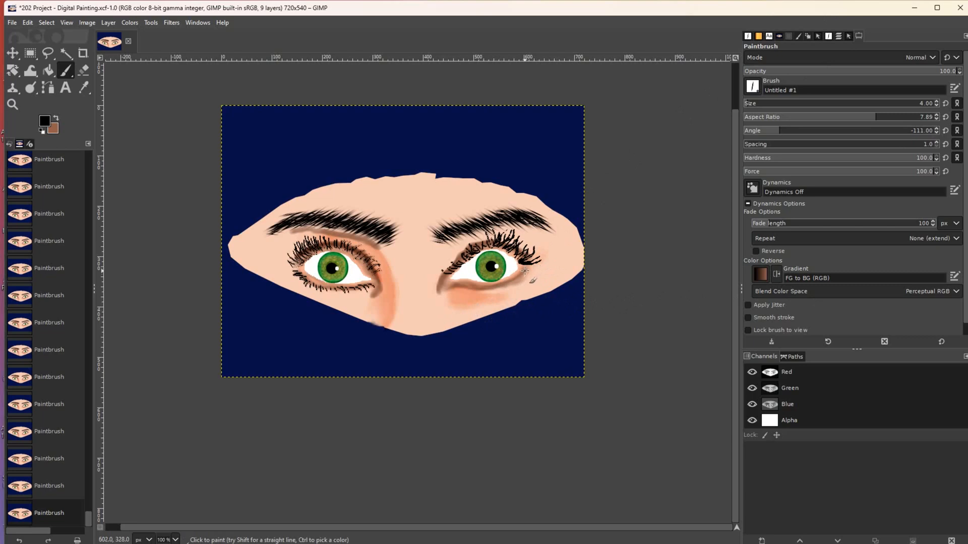
- Draw short lower lashes under the right-hand eye, starting at its outer corner
left_click_drag(524, 271, 531, 282)
mouse_move(513, 284)
left_mouse_down()
mouse_move(453, 286)
mouse_move(484, 293)
left_mouse_up()
left_click_drag(497, 289, 500, 294)
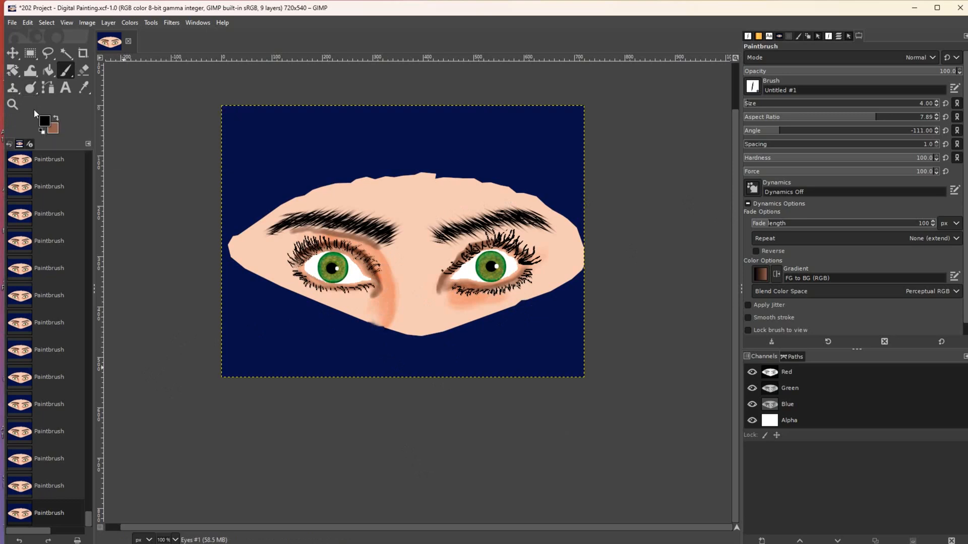
- Smudge the right eye's lower lid near the inner corner, then dab a small paintbrush stroke there
right_click(35, 86)
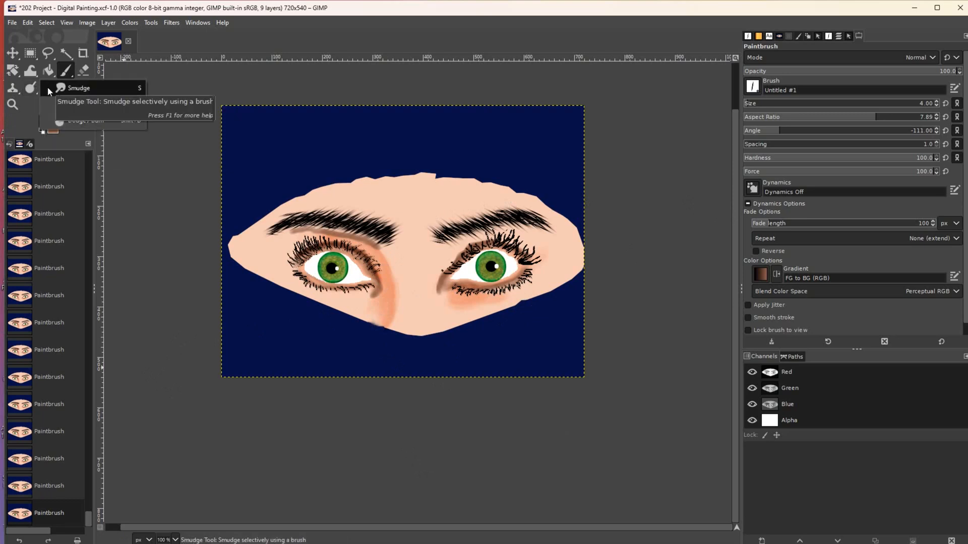
left_click(48, 88)
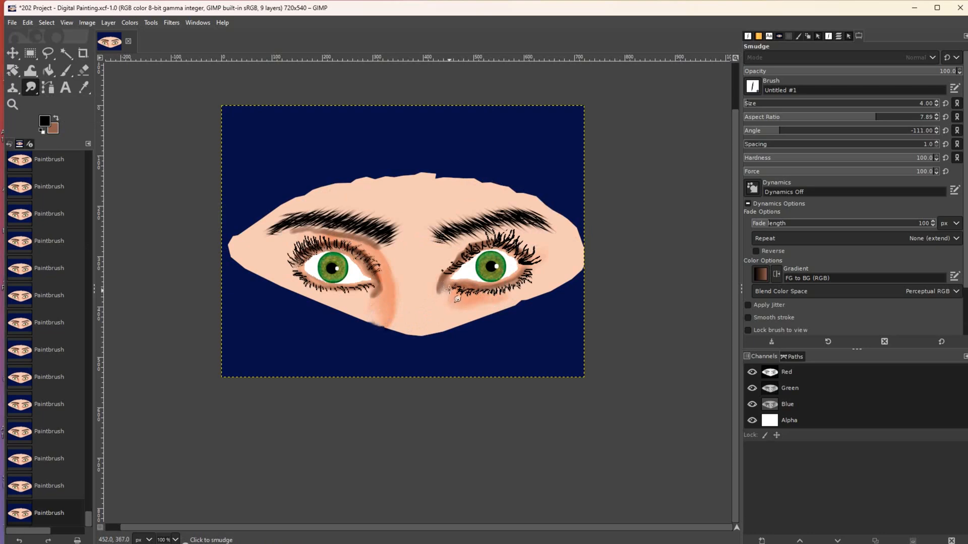
mouse_move(453, 286)
left_mouse_down()
mouse_move(459, 296)
mouse_move(453, 283)
left_mouse_up()
left_click(64, 70)
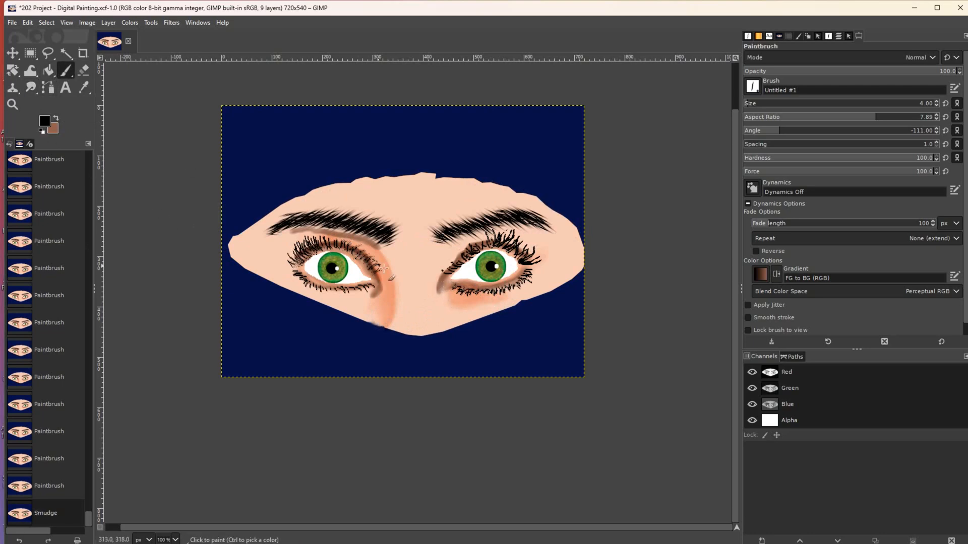
mouse_move(456, 299)
left_mouse_down()
mouse_move(447, 287)
mouse_move(488, 296)
left_mouse_up()
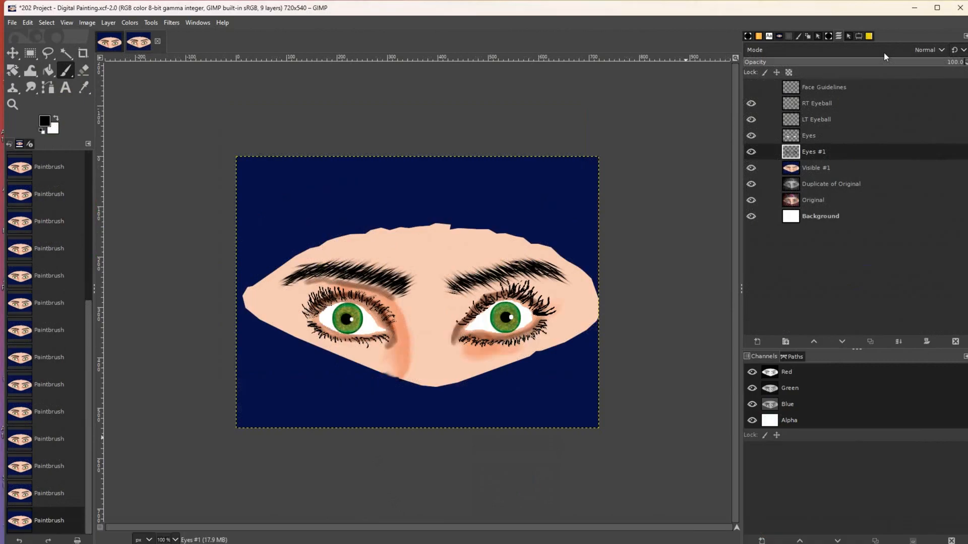
- Toggle Visible #1, Duplicate of Original and Face Guidelines to compare, leaving the duplicate hidden, then open Layer
left_click(751, 168)
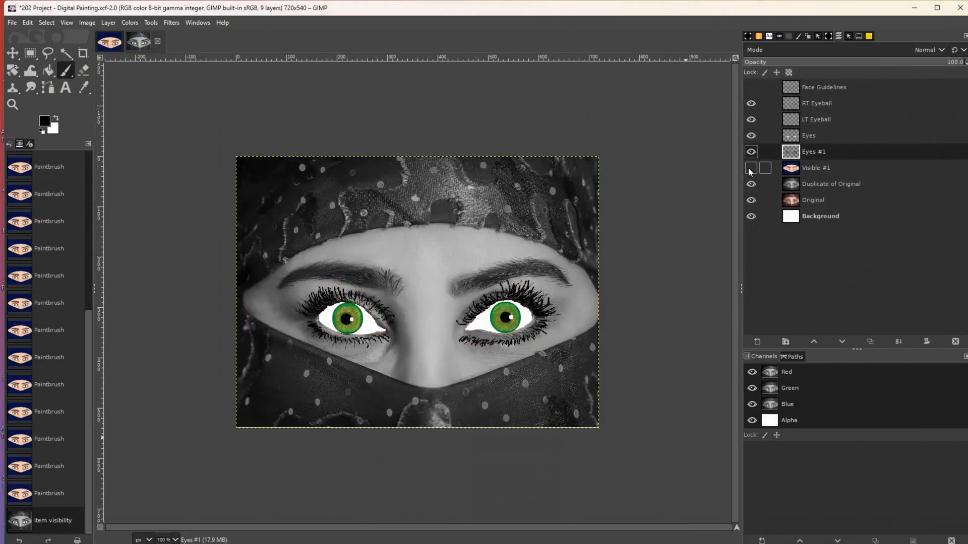
left_click(751, 183)
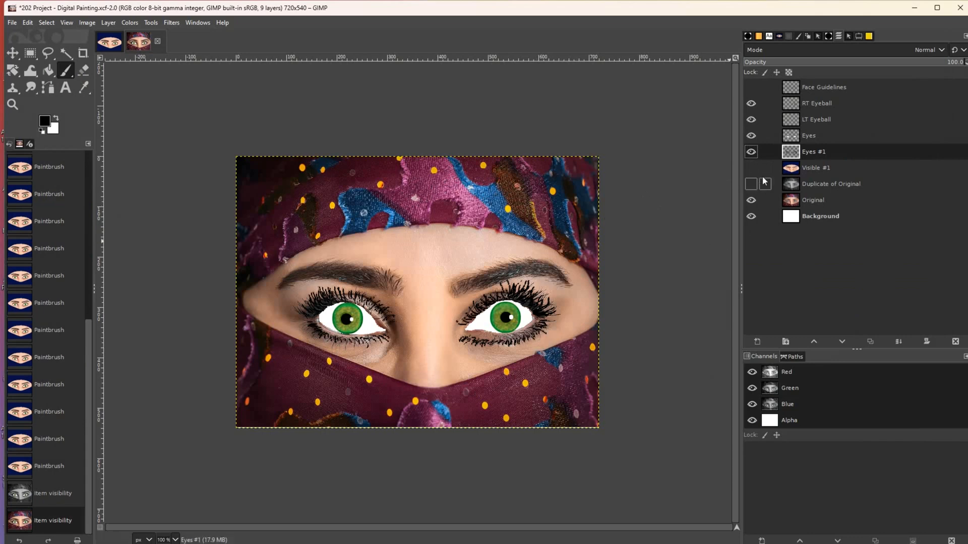
left_click(751, 168)
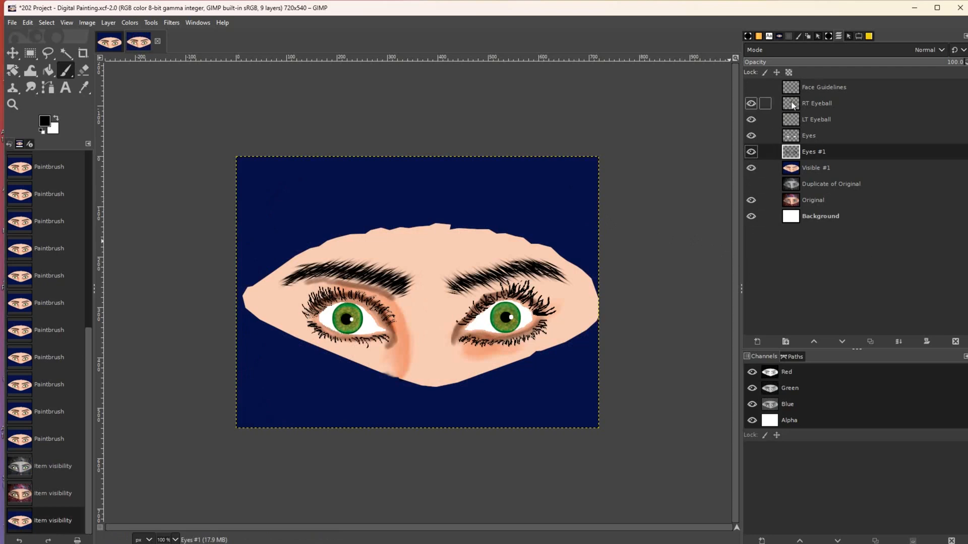
left_click(752, 89)
left_click(752, 88)
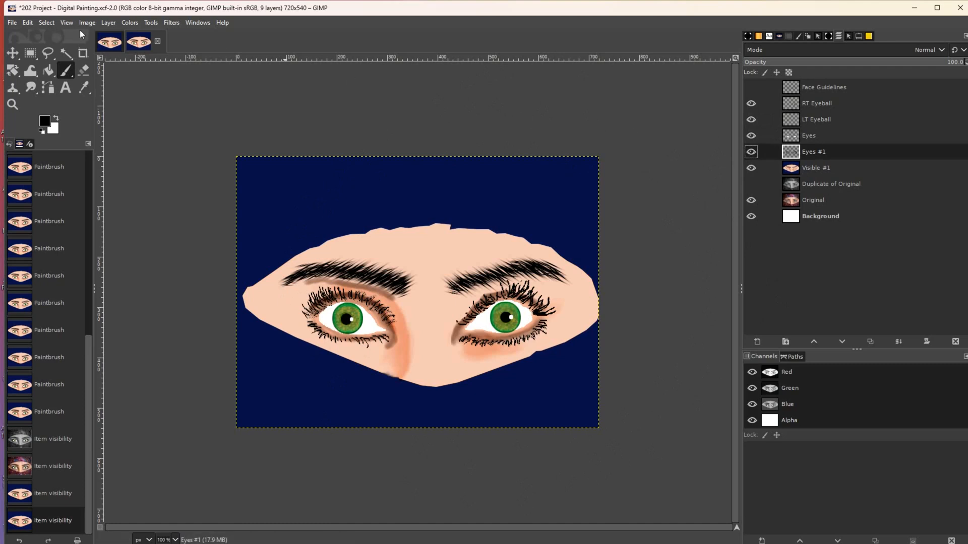
left_click(107, 23)
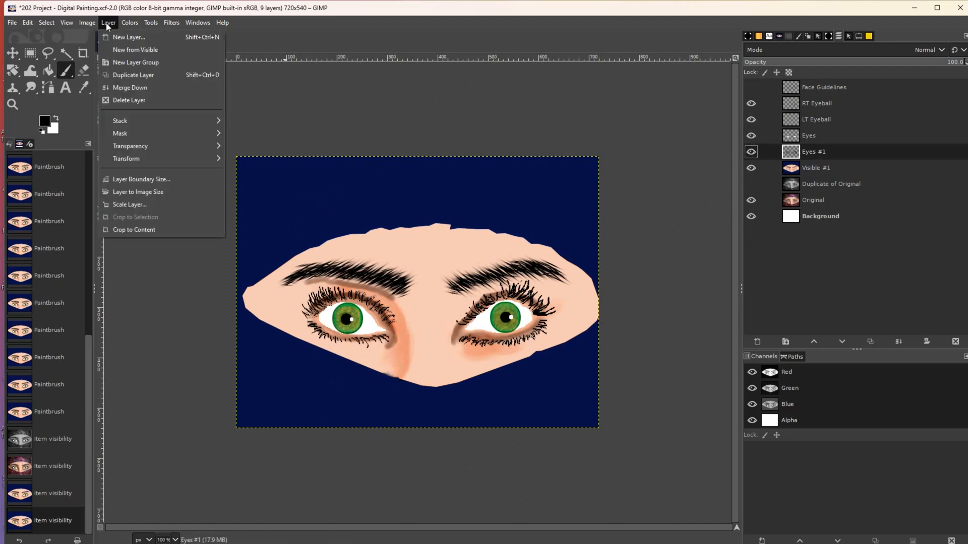
- Create a New from Visible layer, move it to the top, and duplicate it as Visible copy
left_click(120, 49)
left_click_drag(799, 158, 807, 83)
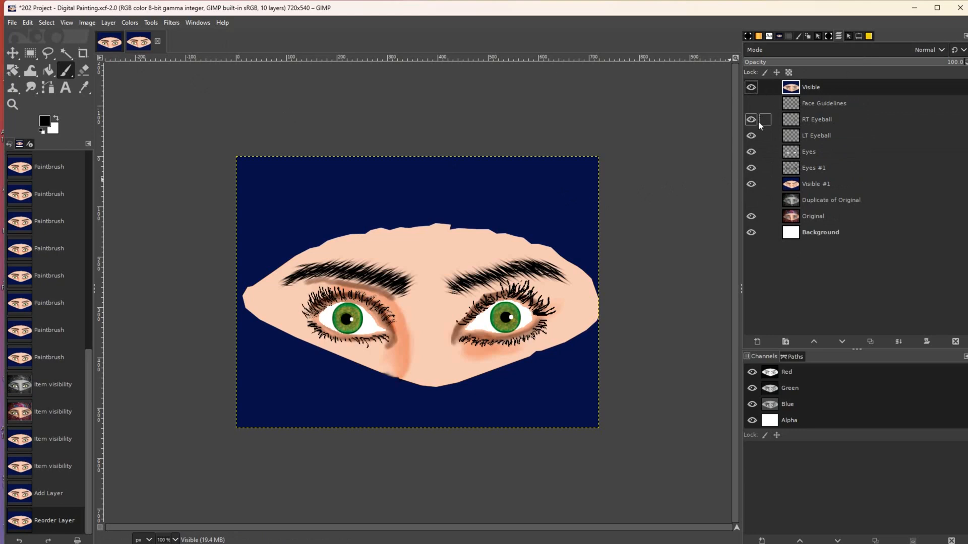
right_click(842, 89)
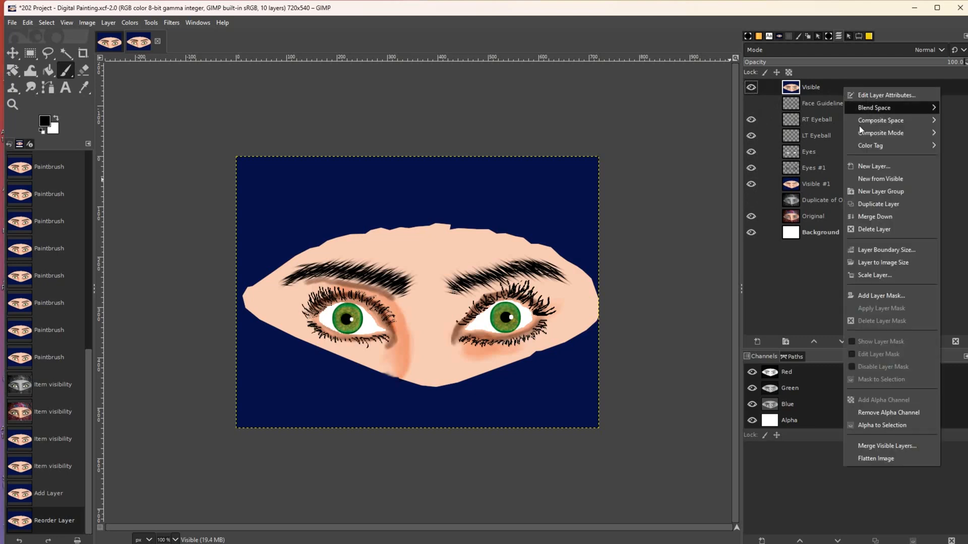
left_click(878, 203)
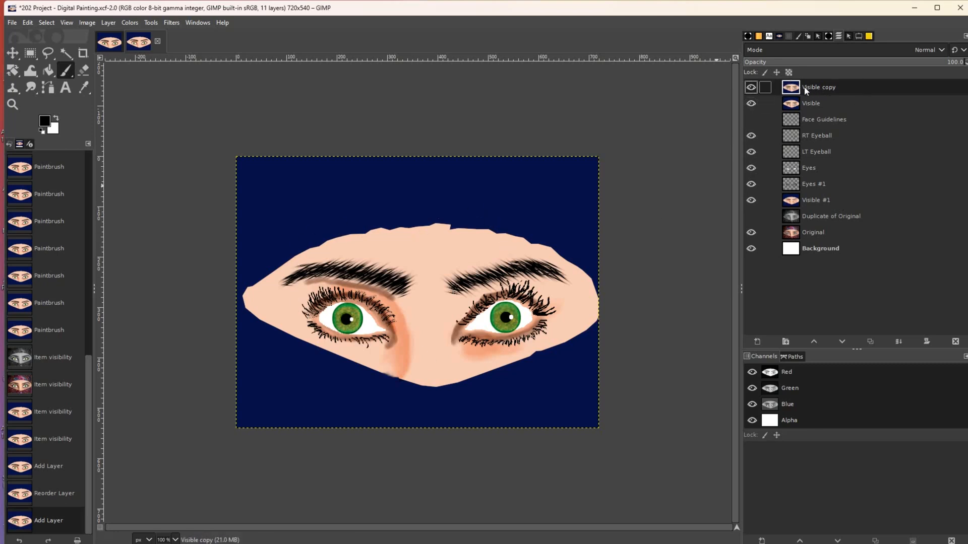
left_click(66, 53)
- Fuzzy-select the dark blue background, invert the selection, and delete the face area from Visible copy
left_click(321, 179)
left_click(320, 180)
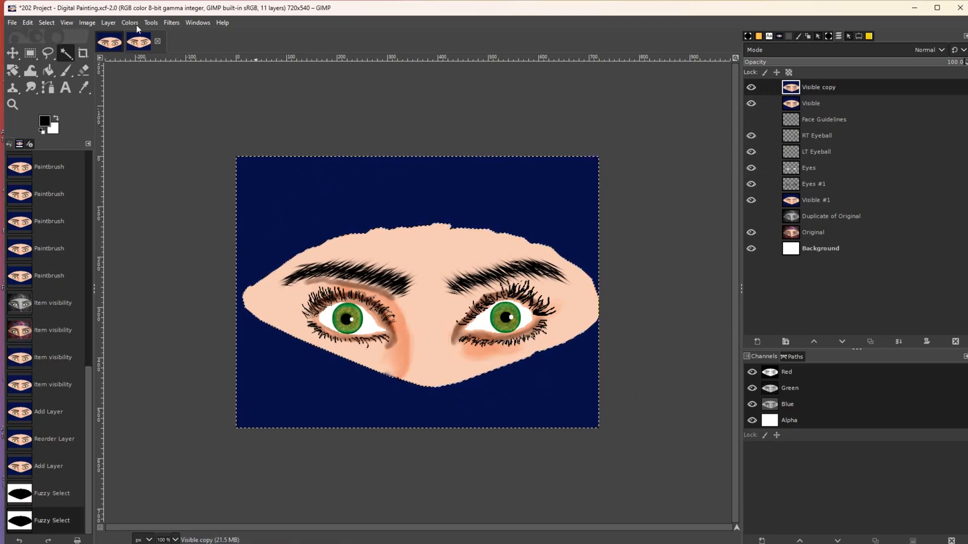
left_click(50, 24)
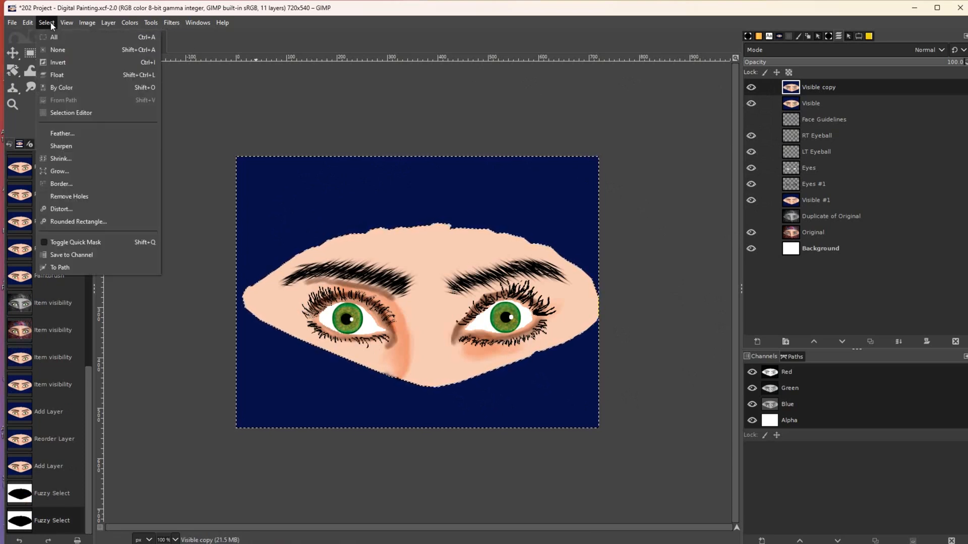
left_click(63, 63)
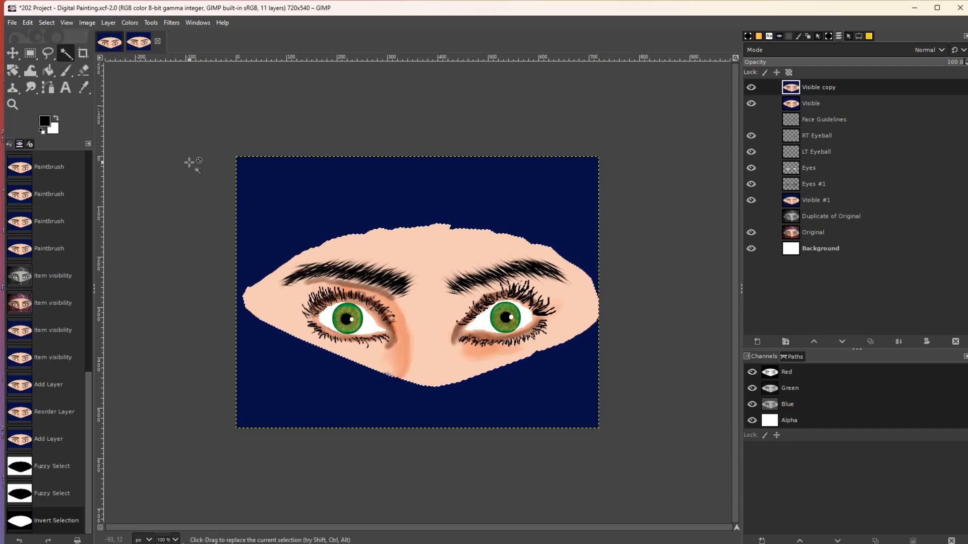
key("Delete")
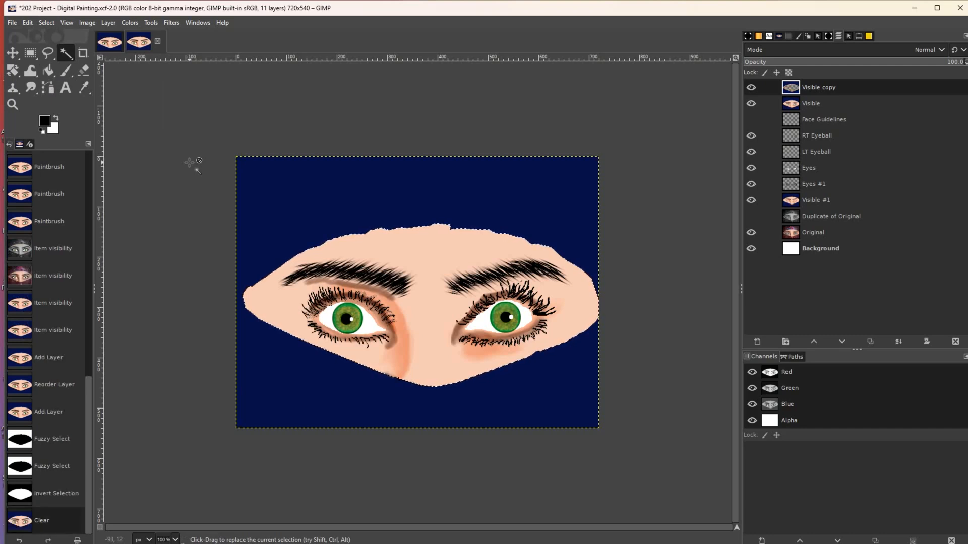
- Hide the other layers to check the cut-out, then show every layer again
left_click(752, 103)
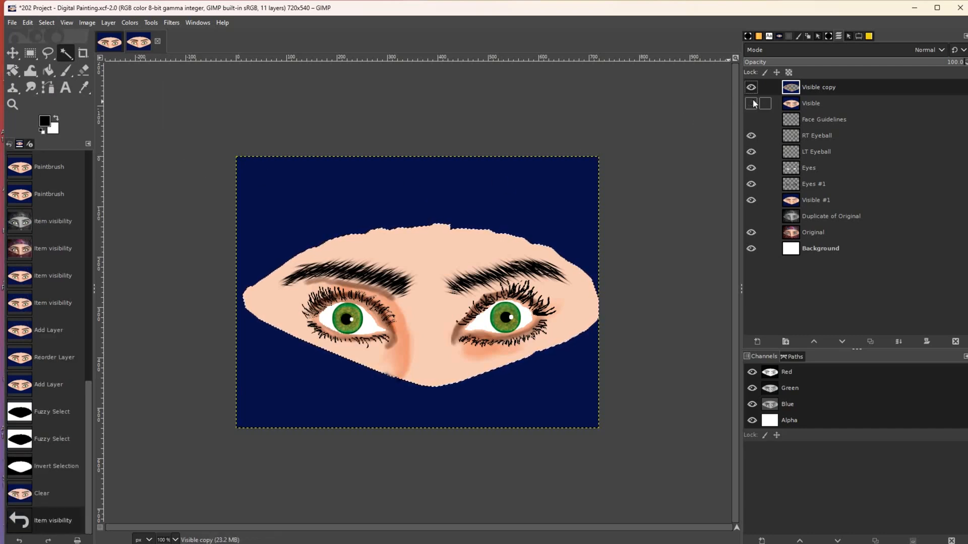
left_click(751, 200)
left_click(751, 233)
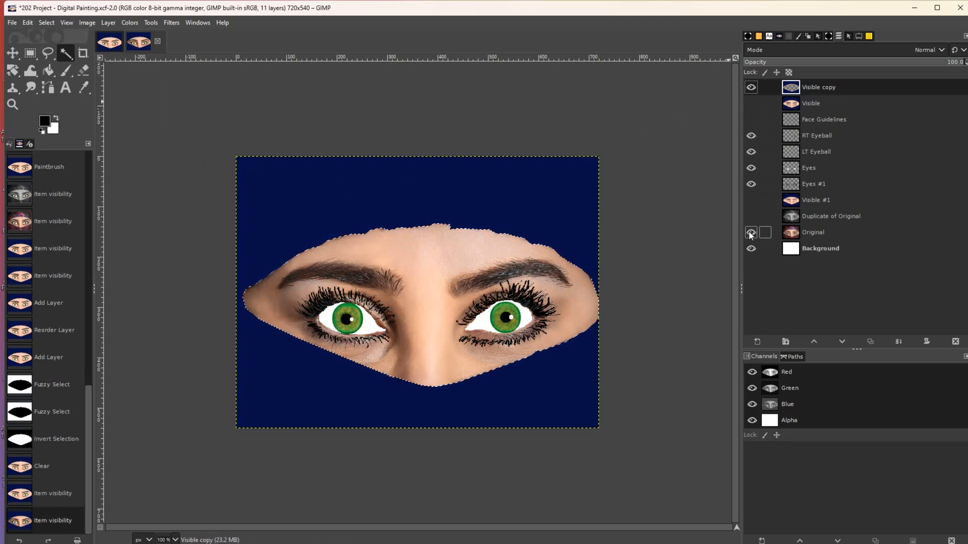
left_click(751, 249)
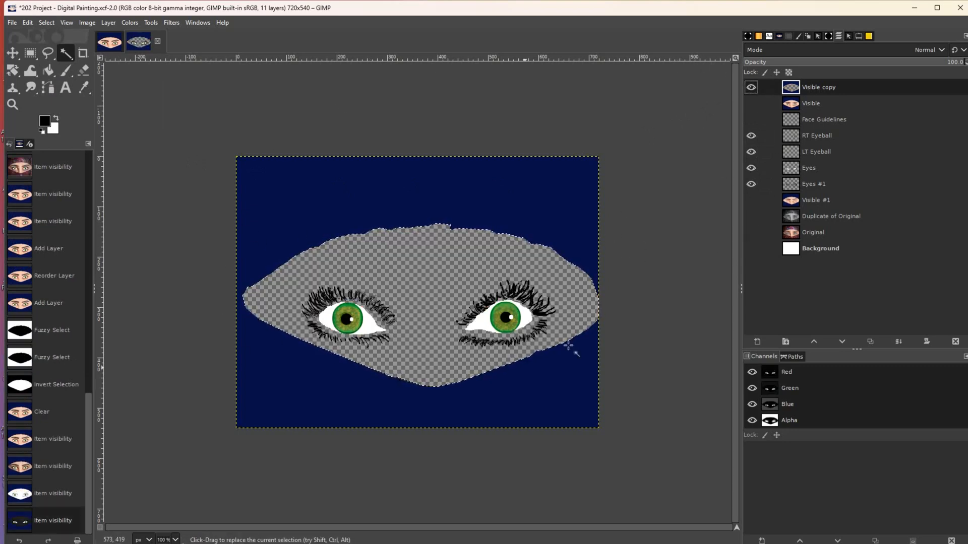
left_click(751, 103)
left_click(751, 120)
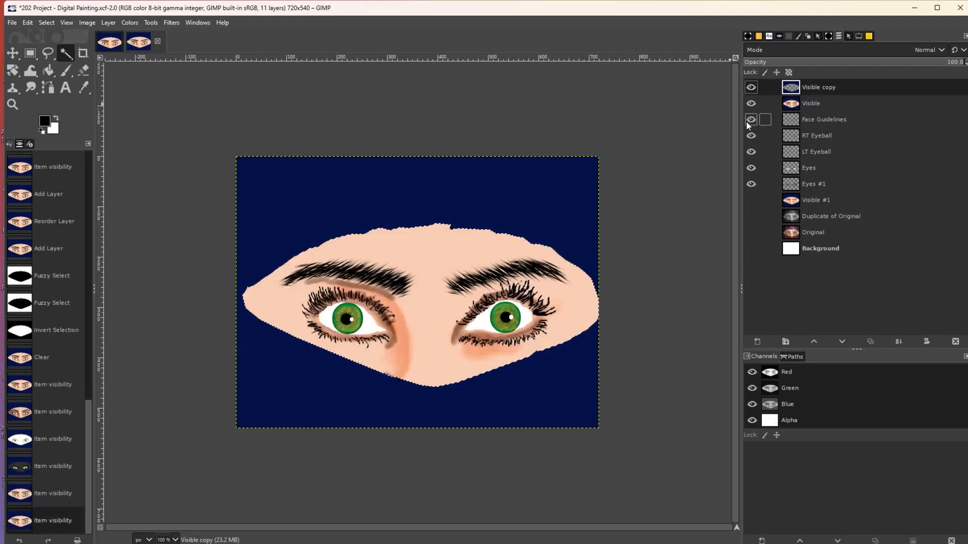
left_click(751, 200)
left_click(751, 216)
left_click(751, 232)
left_click(751, 249)
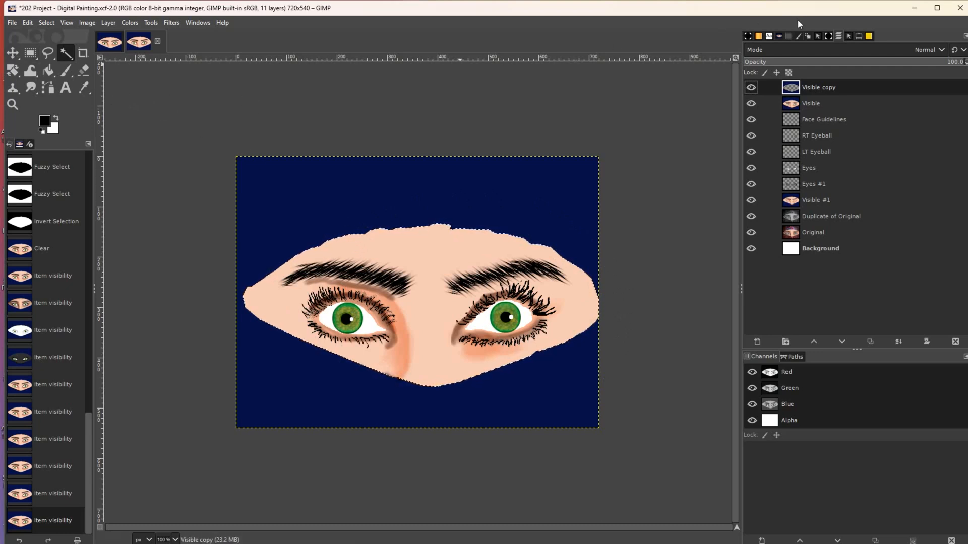
left_click_drag(805, 11, 779, 201)
- Browse to MJC Computer Graphics > CMPGR202 Projcts > #11 - Custom Brushes Artwork and select IMG_3777.JPEG
double_click(864, 69)
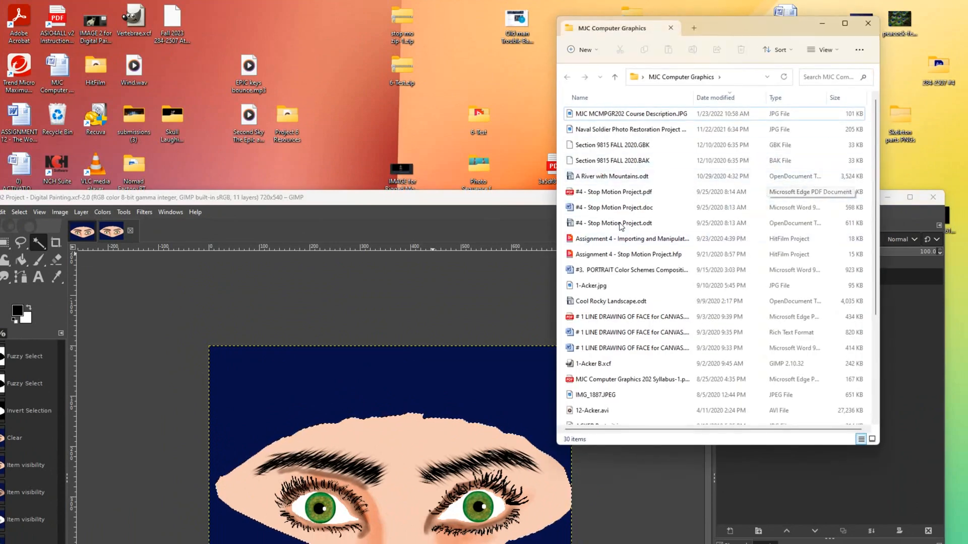
scroll(595, 241, "down", 3)
double_click(609, 297)
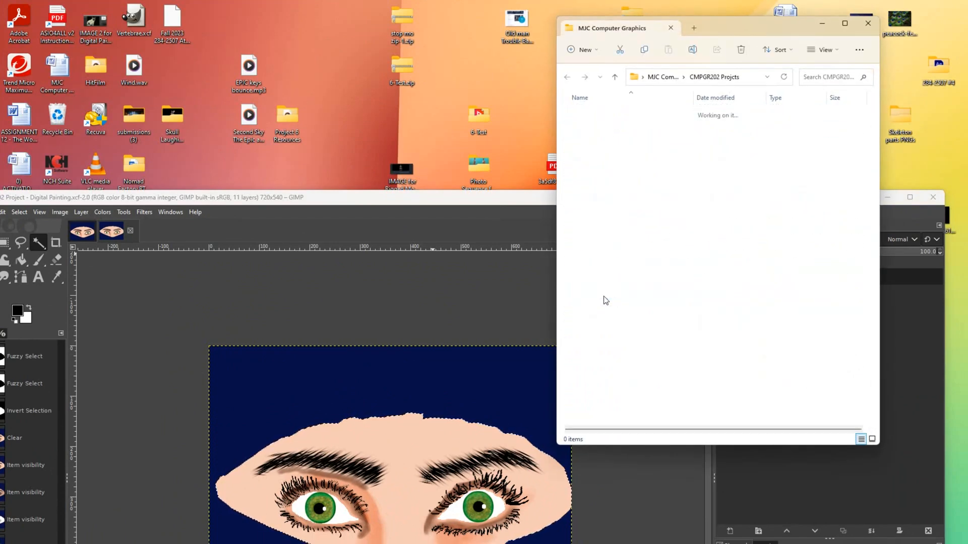
double_click(608, 271)
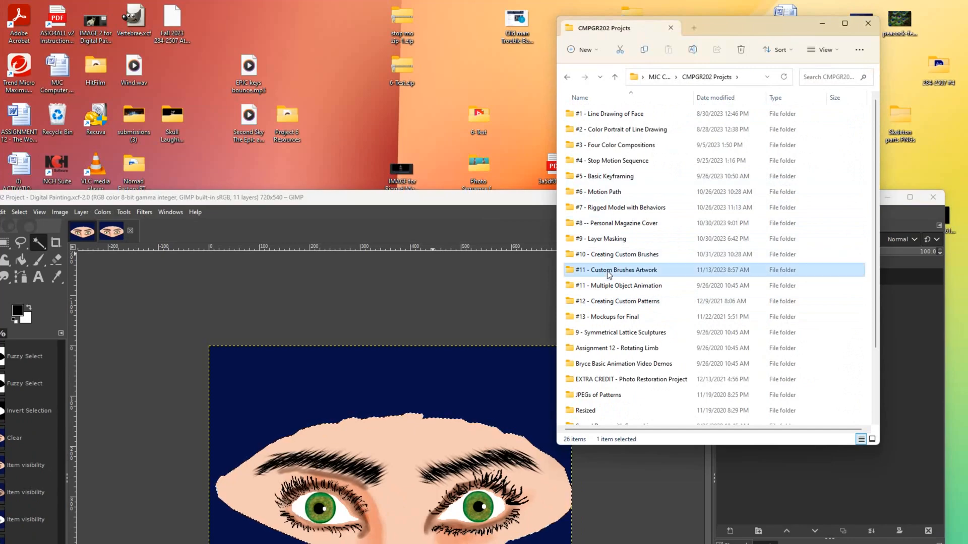
left_click(594, 360)
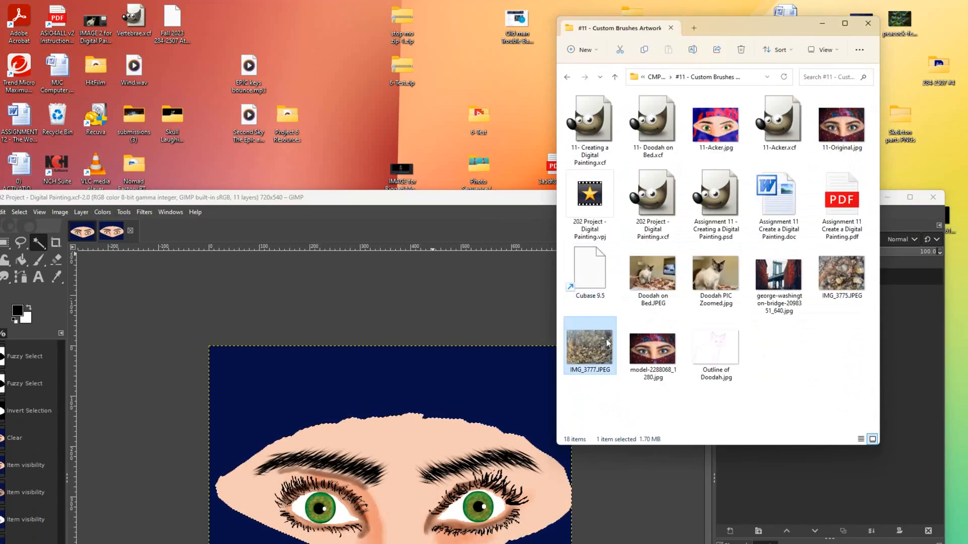
- Drag IMG_3777.JPEG onto the GIMP canvas as a layer, keeping its colour profile
left_click_drag(738, 30, 965, 2)
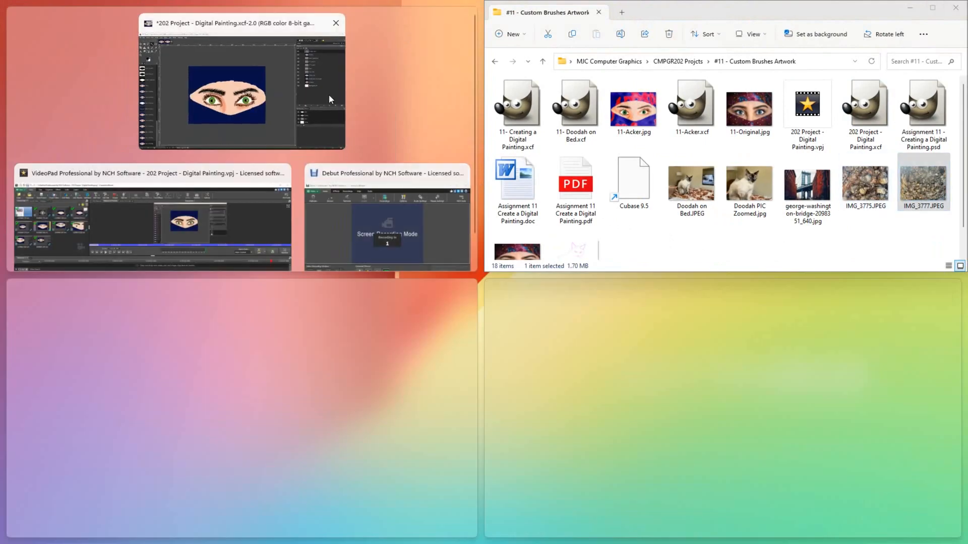
left_click(329, 96)
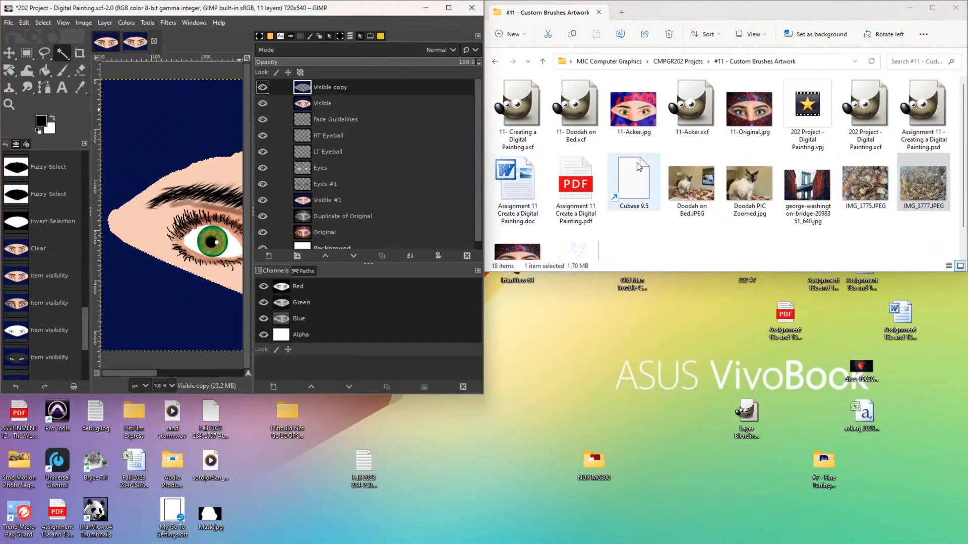
left_click(914, 182)
left_click_drag(913, 180, 161, 209)
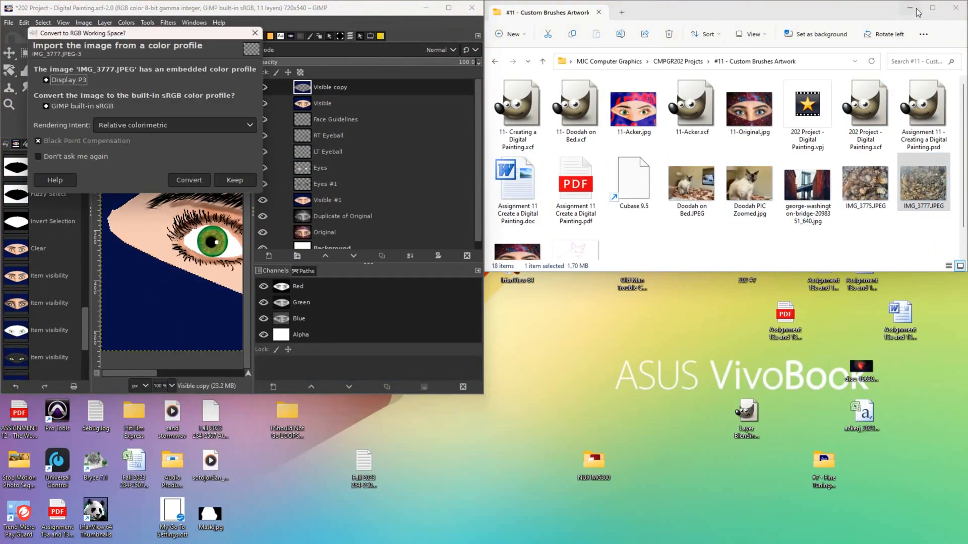
left_click(224, 181)
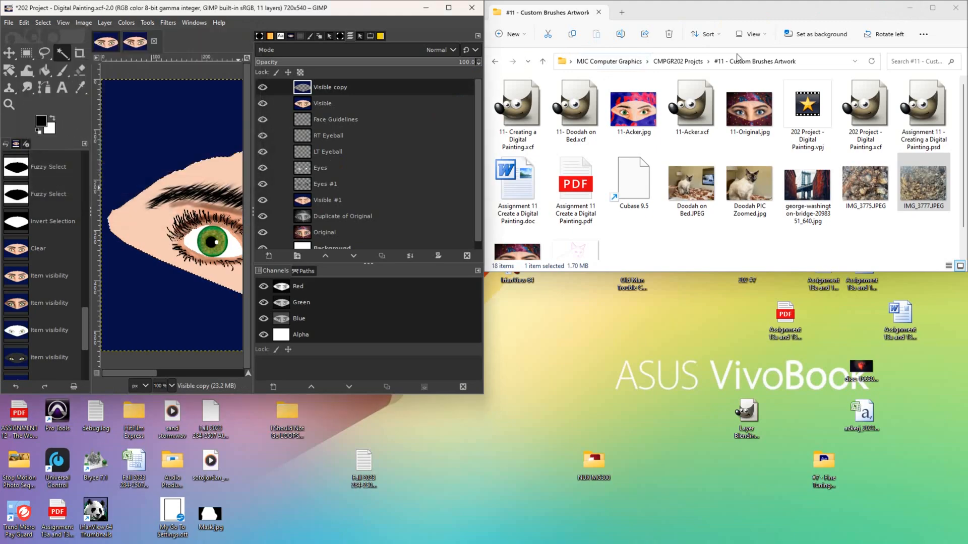
left_click(910, 8)
- Add an alpha channel to the rock layer and delete a face-shaped hole in it
left_click_drag(356, 12, 706, 12)
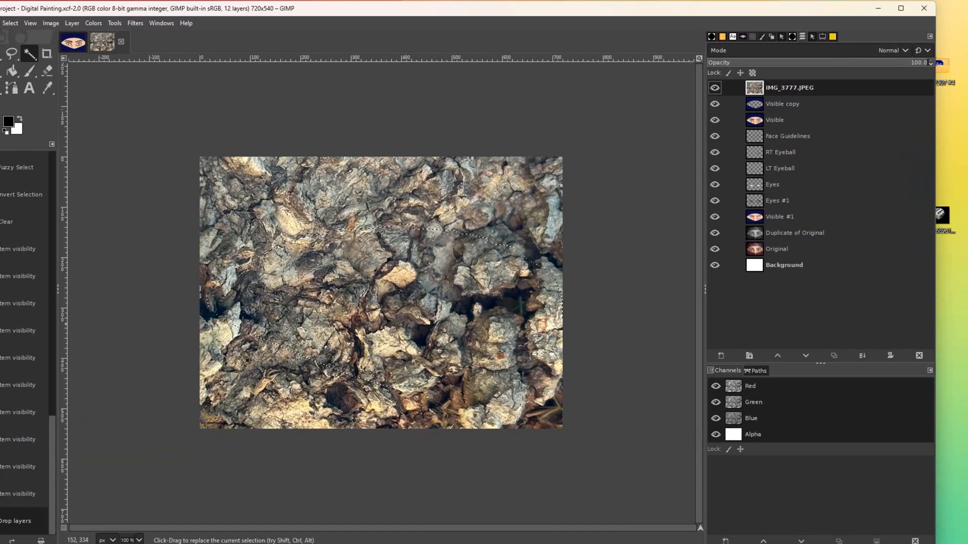
left_click(714, 120)
left_click_drag(713, 219, 713, 266)
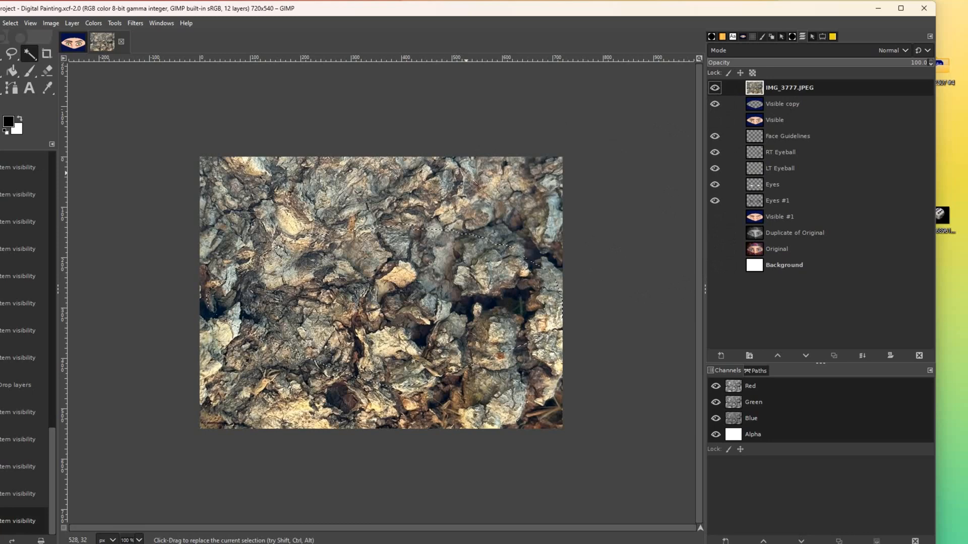
key("Delete")
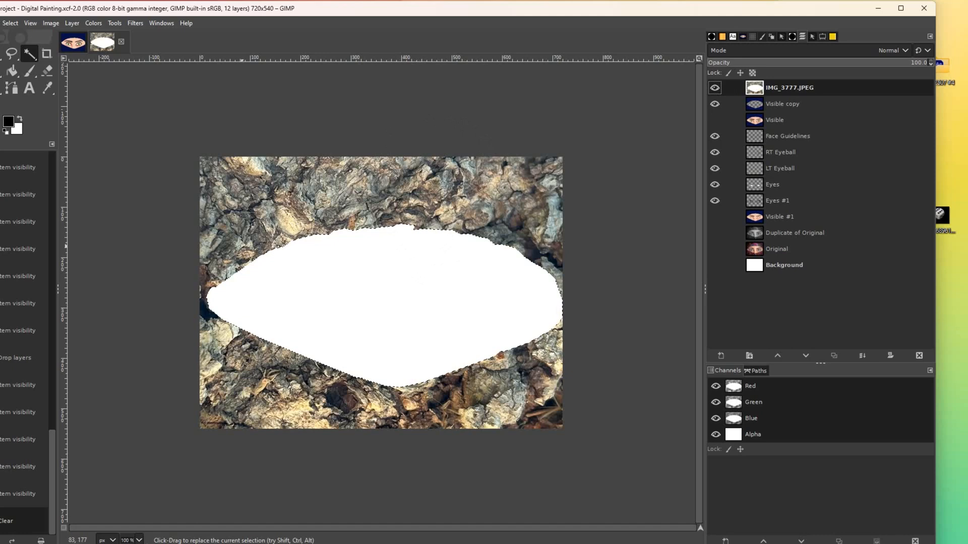
left_click(714, 104)
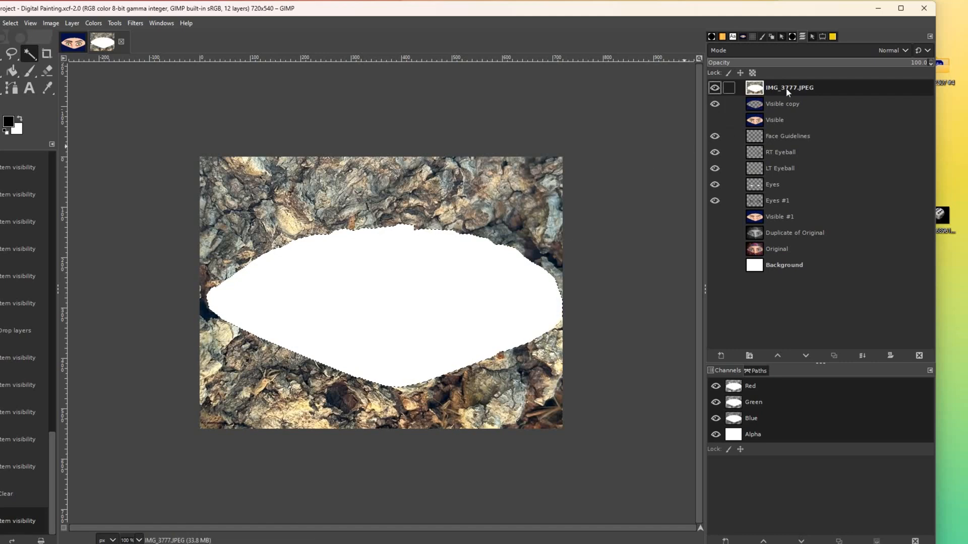
right_click(818, 87)
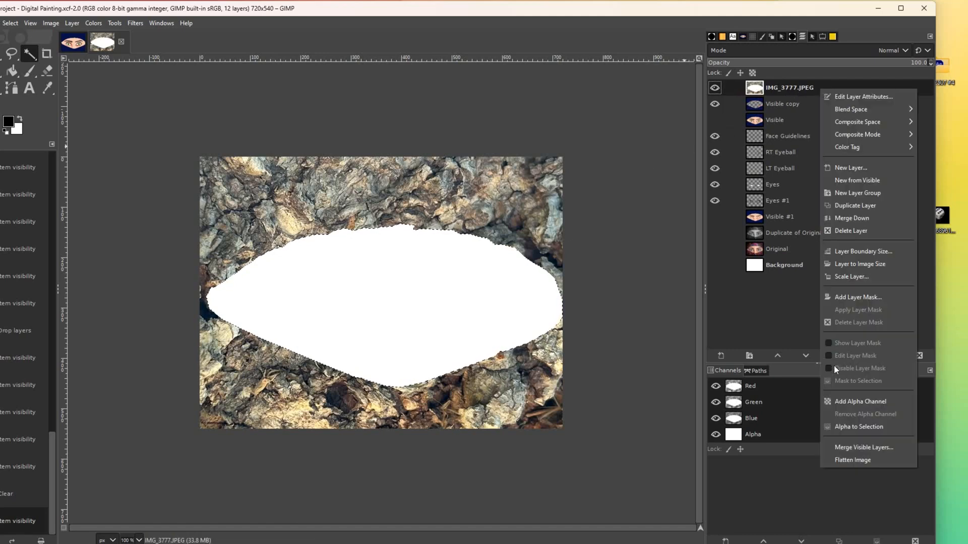
left_click(853, 401)
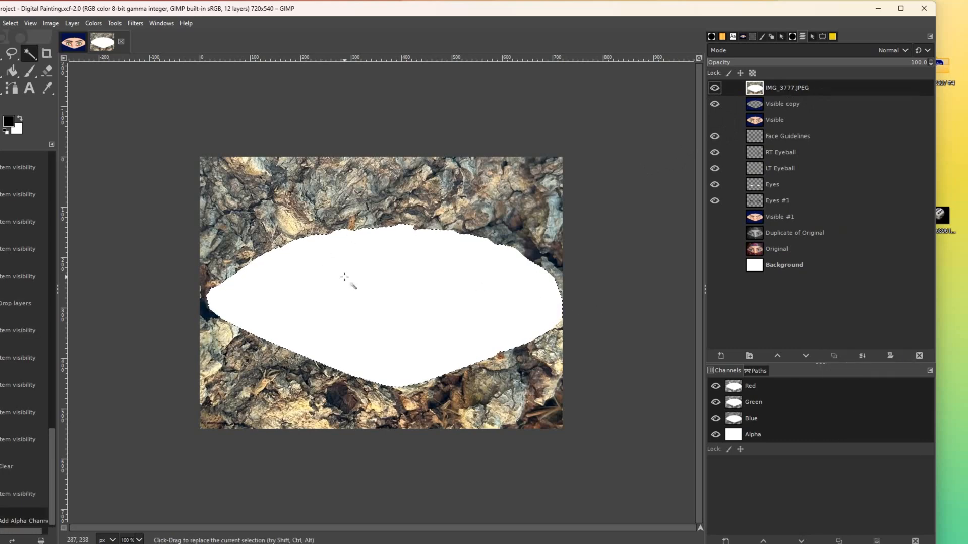
key("Delete")
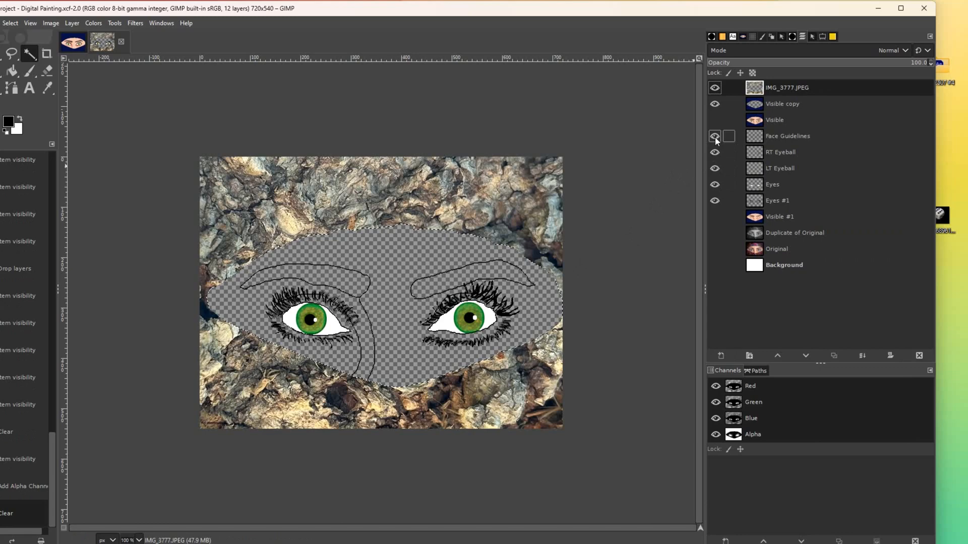
- Delete the Face Guidelines layer, show all layers again, and select the IMG_3777.JPEG layer
left_click(790, 136)
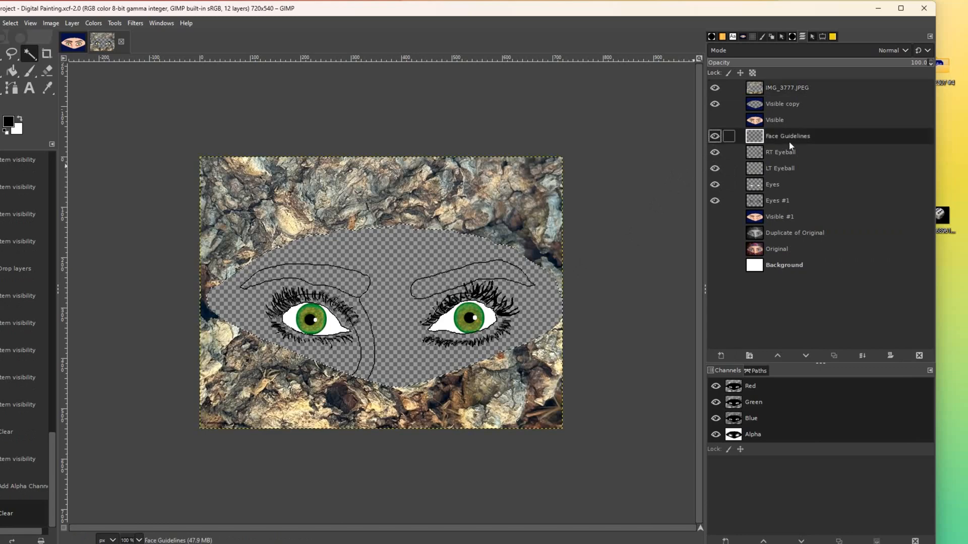
left_click(920, 355)
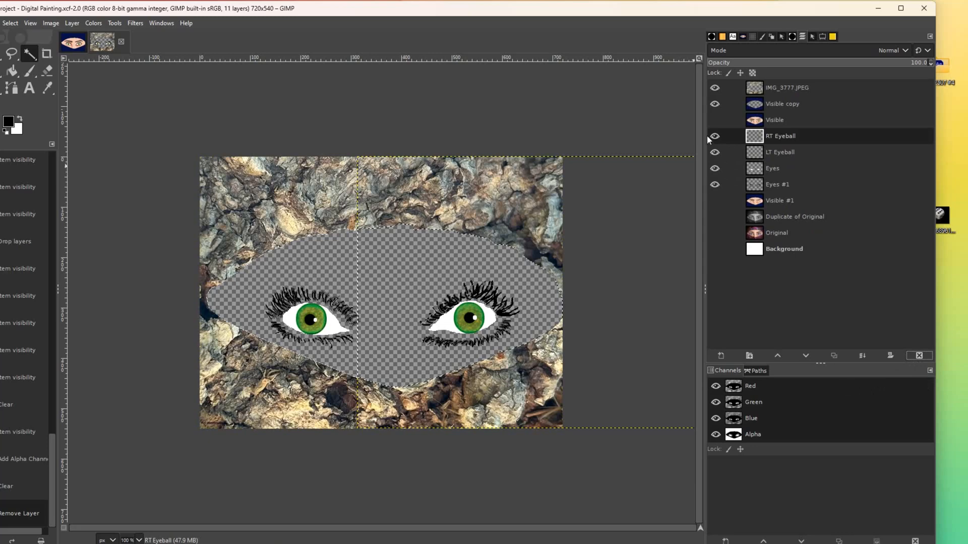
left_click(714, 119)
left_click(714, 201)
left_click(713, 217)
left_click(712, 233)
left_click(715, 250)
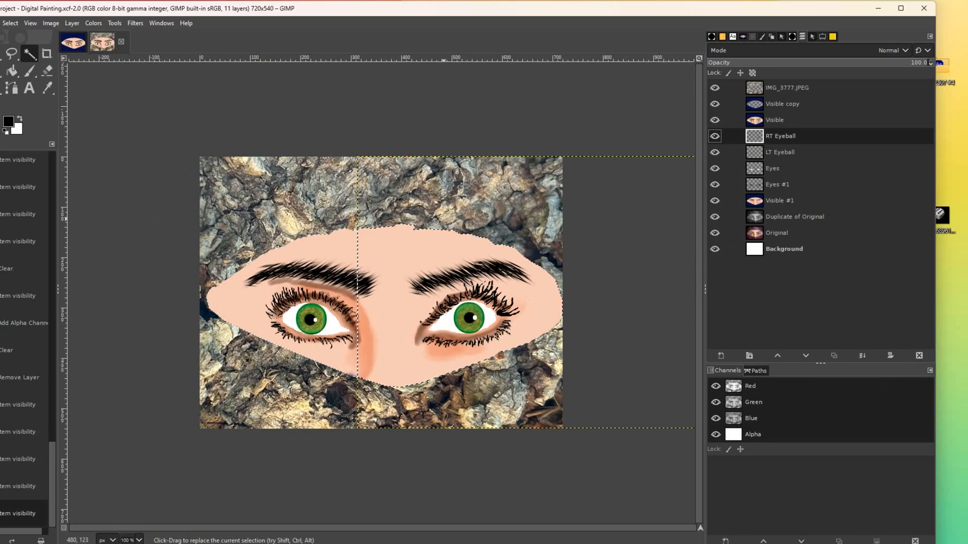
left_click(812, 87)
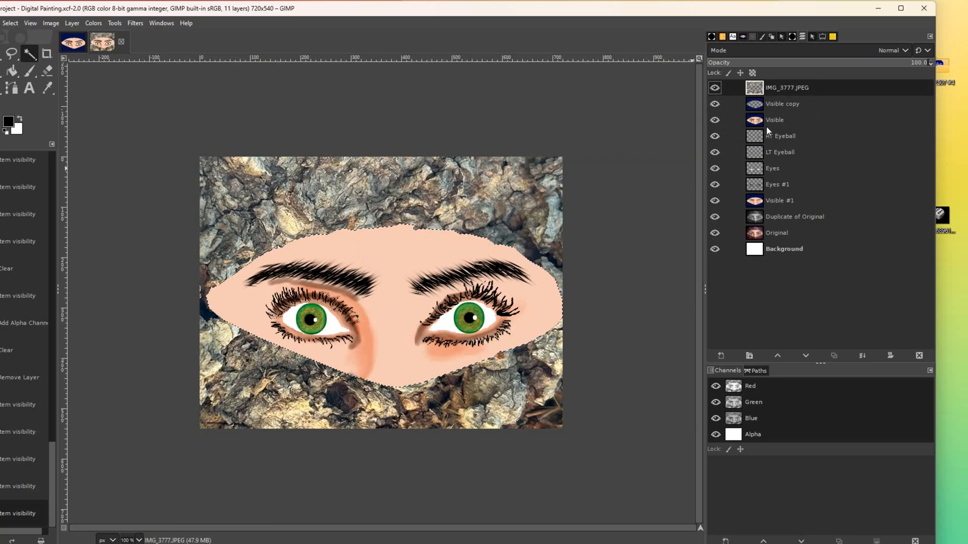
- Blend the rock texture layer in Erase mode, then switch it to Pin light
left_click(906, 50)
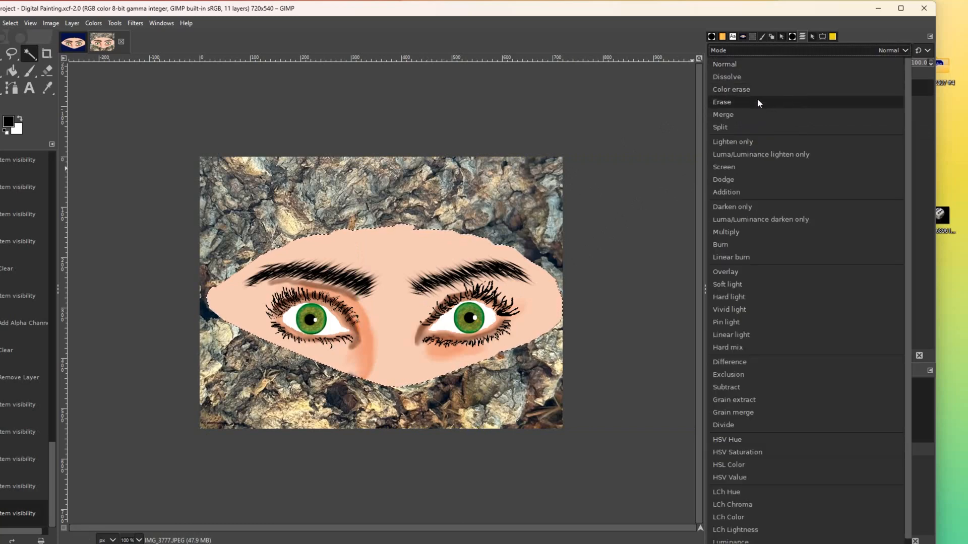
left_click(757, 99)
left_click(896, 52)
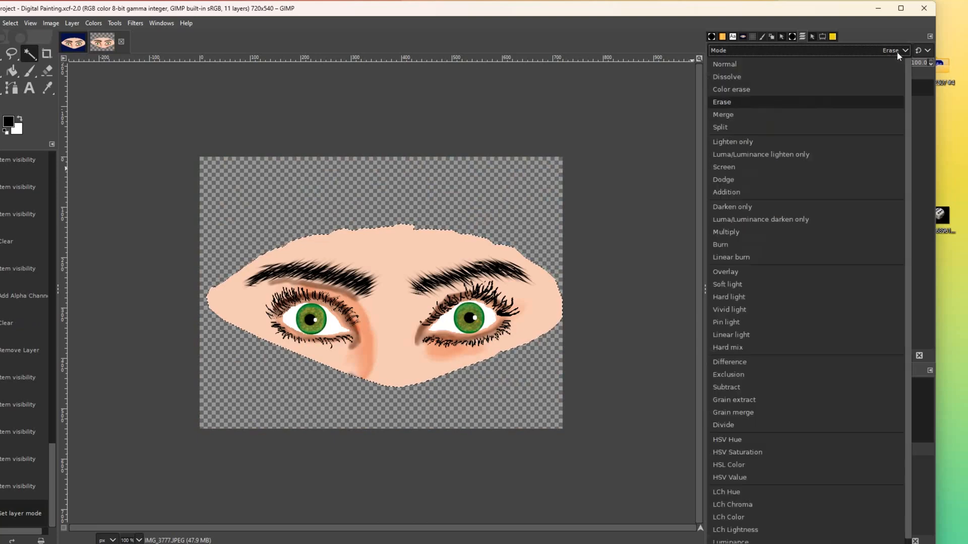
left_click(718, 323)
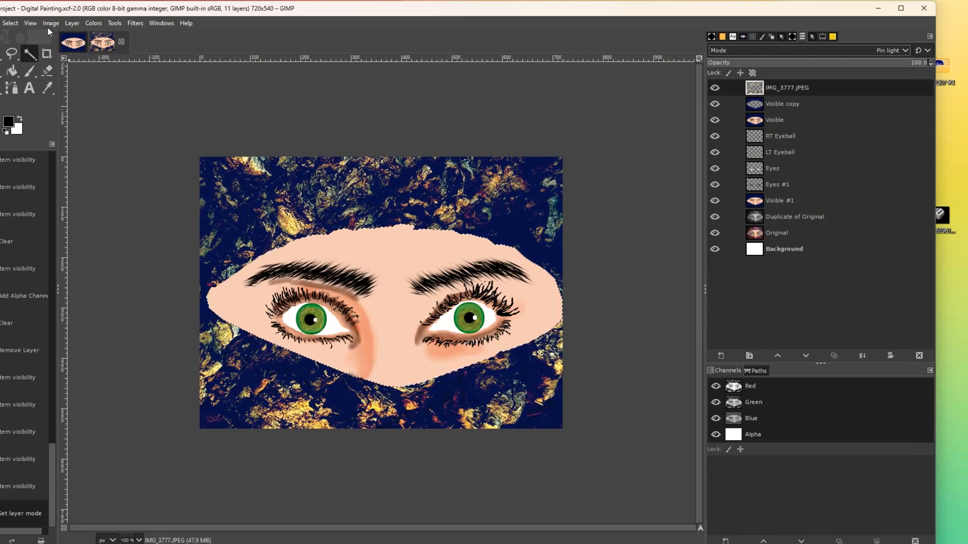
- Shift the rock layer's hue to -90 with Hue-Saturation
left_click(101, 23)
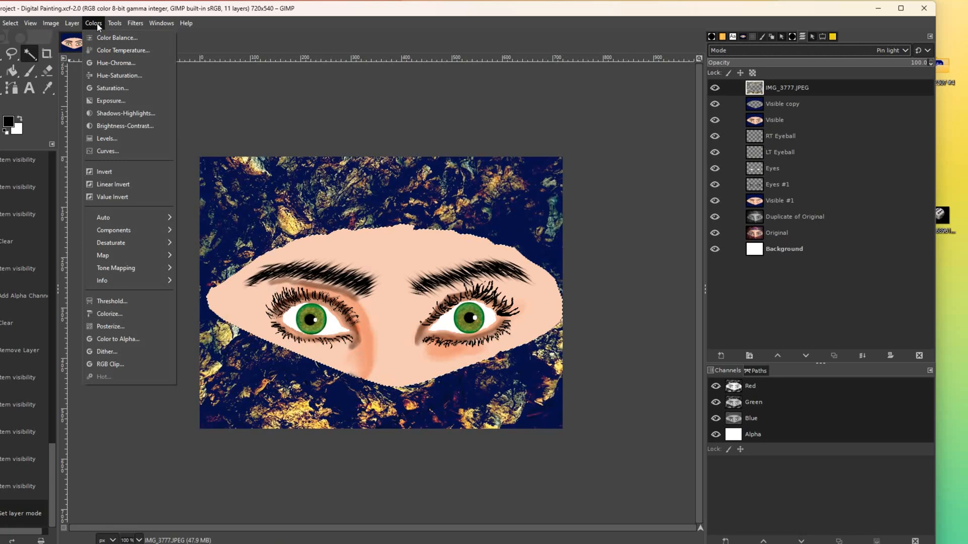
left_click(119, 75)
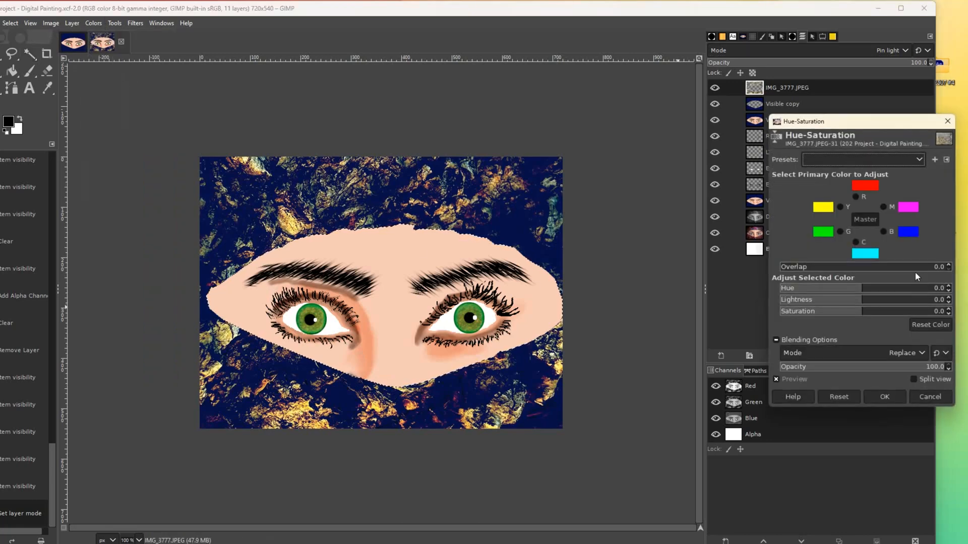
left_click_drag(847, 294, 821, 294)
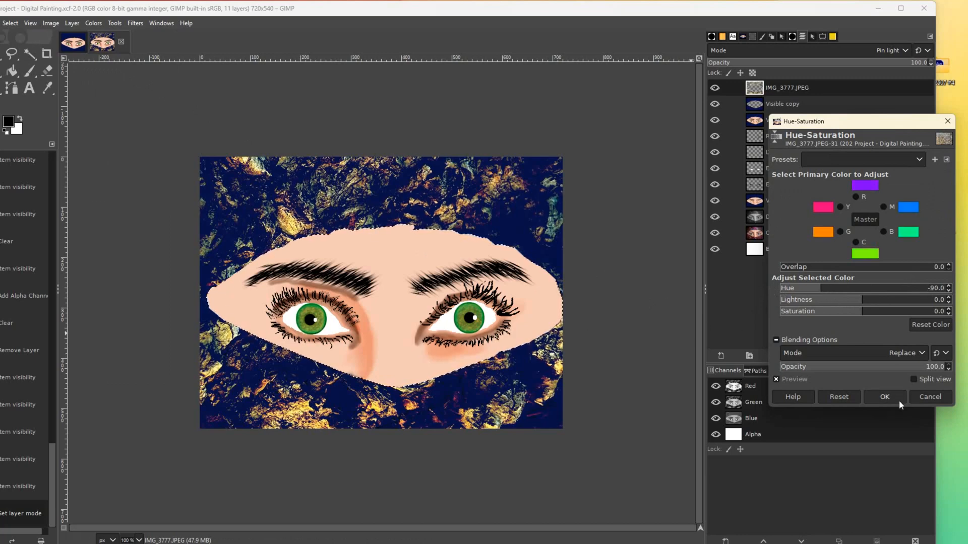
left_click(922, 398)
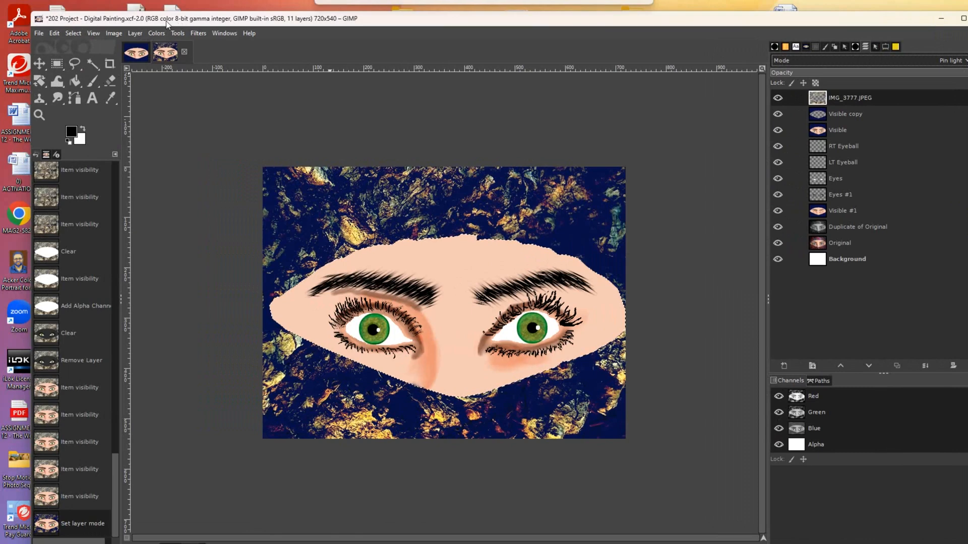
- Deselect the face opening, then preview a pink hue shift on the background and cancel it
key("m")
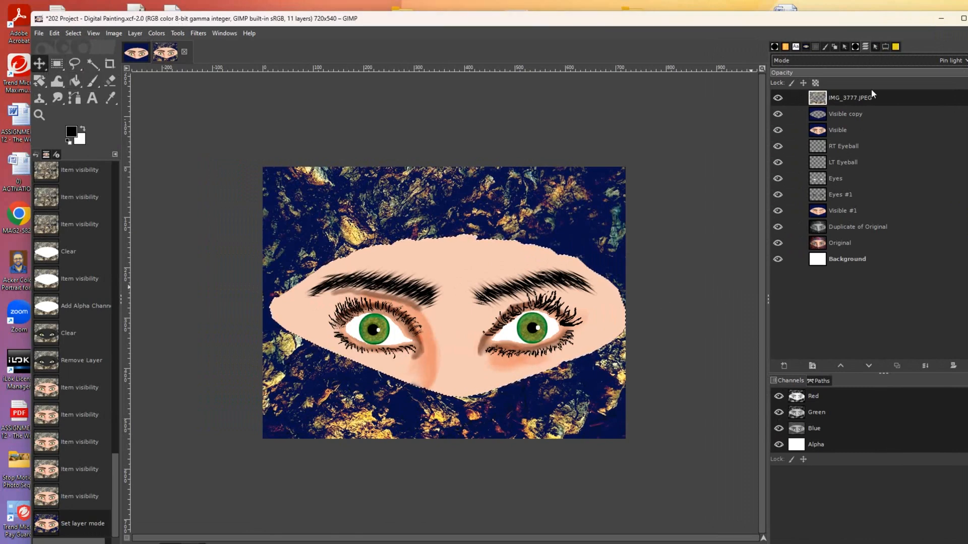
key("shift+ctrl+a")
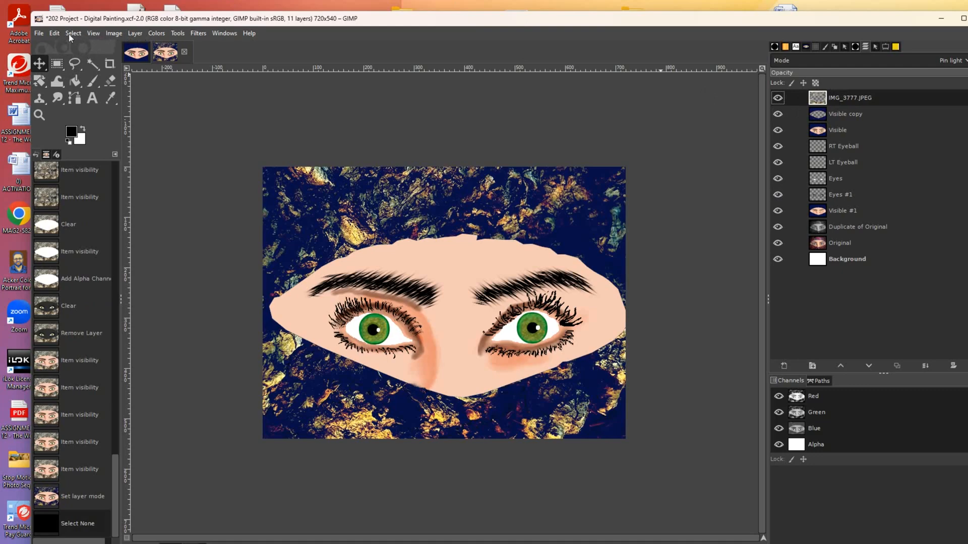
left_click(162, 35)
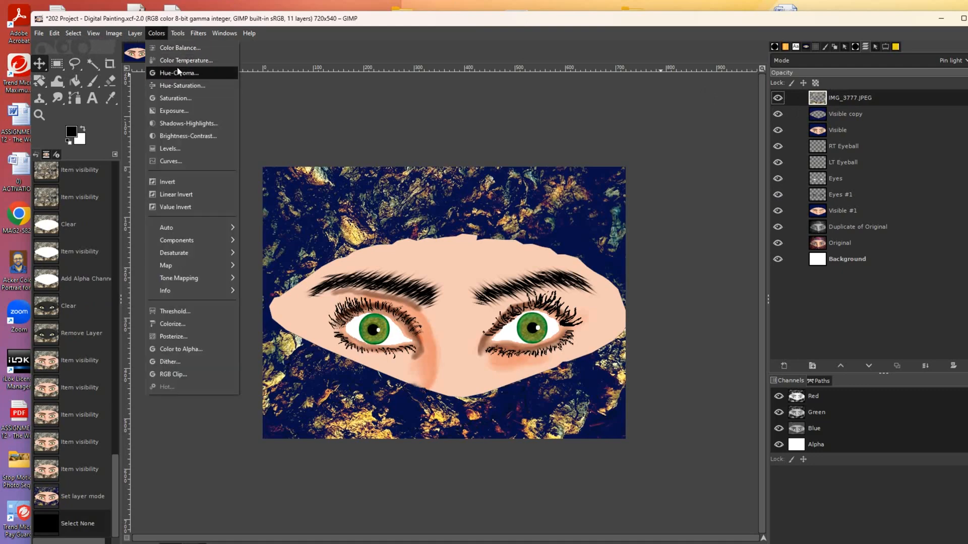
left_click(180, 86)
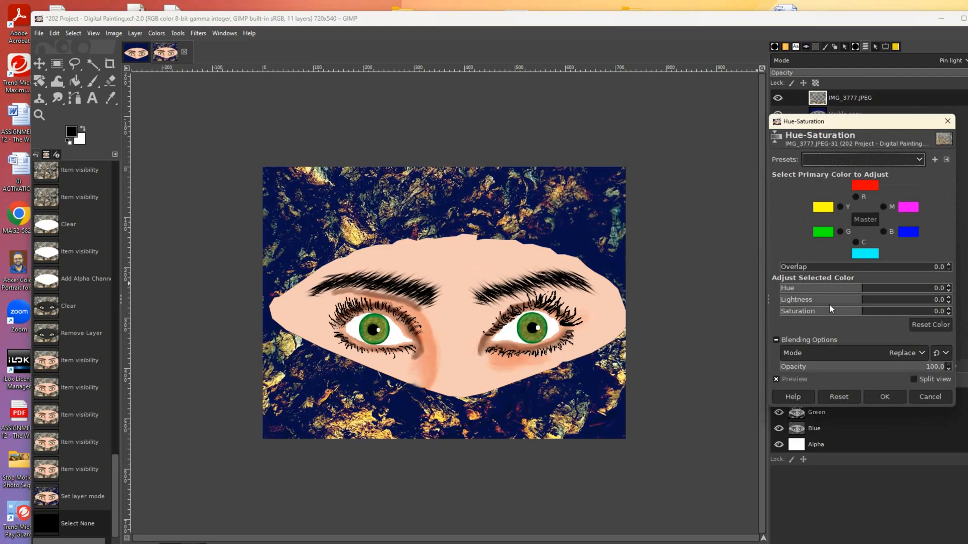
left_click_drag(848, 295, 809, 314)
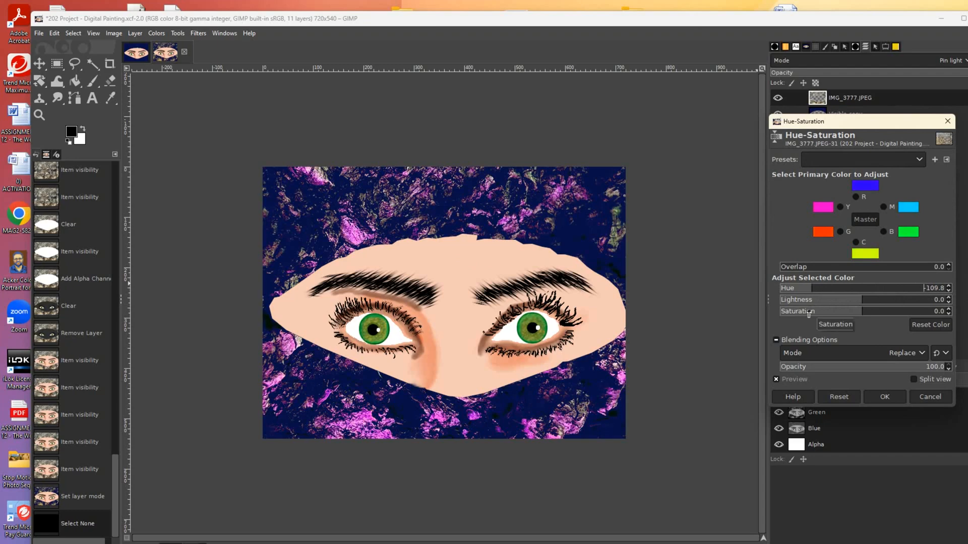
left_click(923, 400)
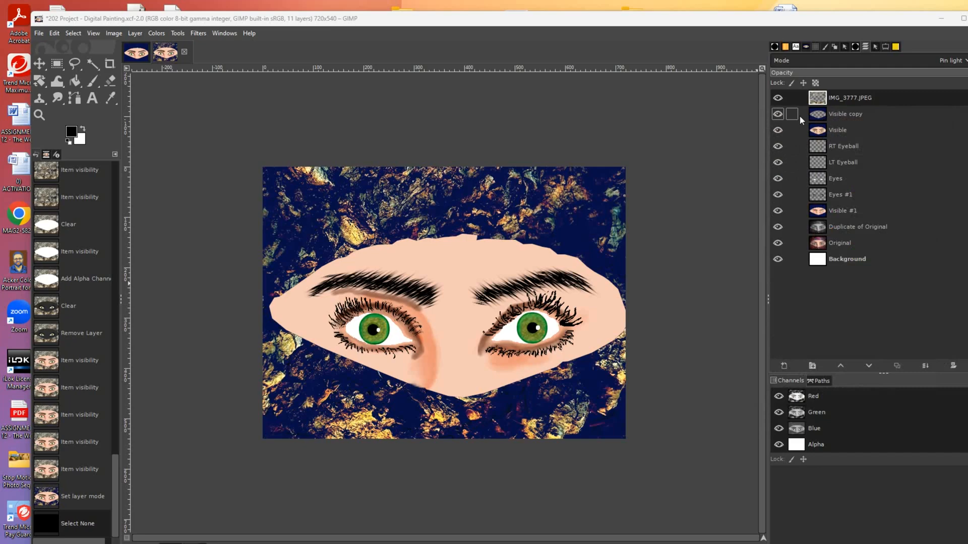
- Try Linear light, Hard mix and Grain extract blending on the rock texture, adjusting its opacity
left_click(954, 63)
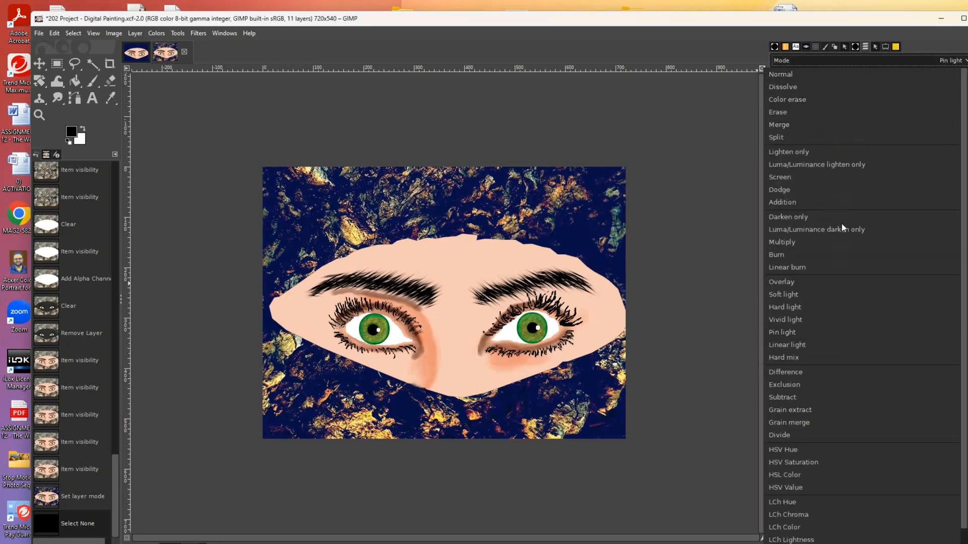
left_click(796, 345)
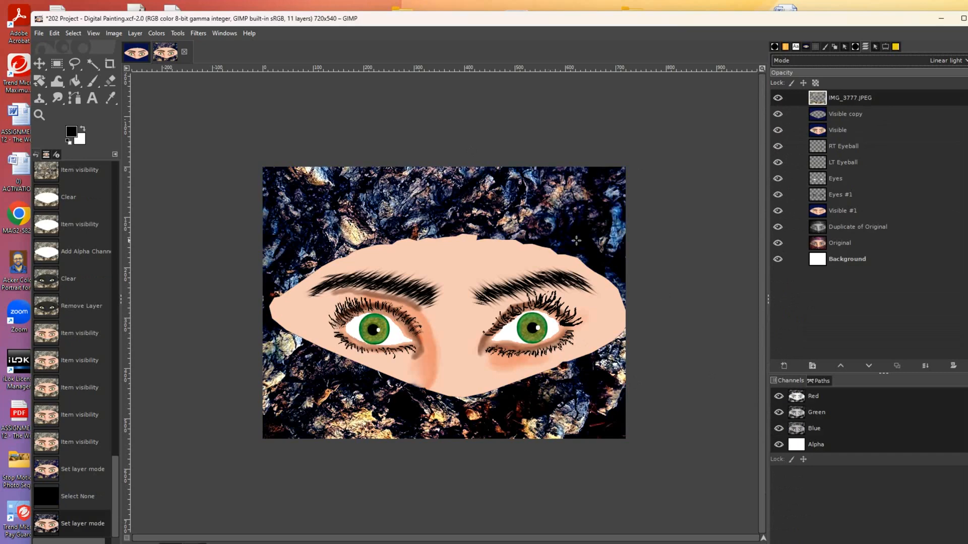
left_click(955, 61)
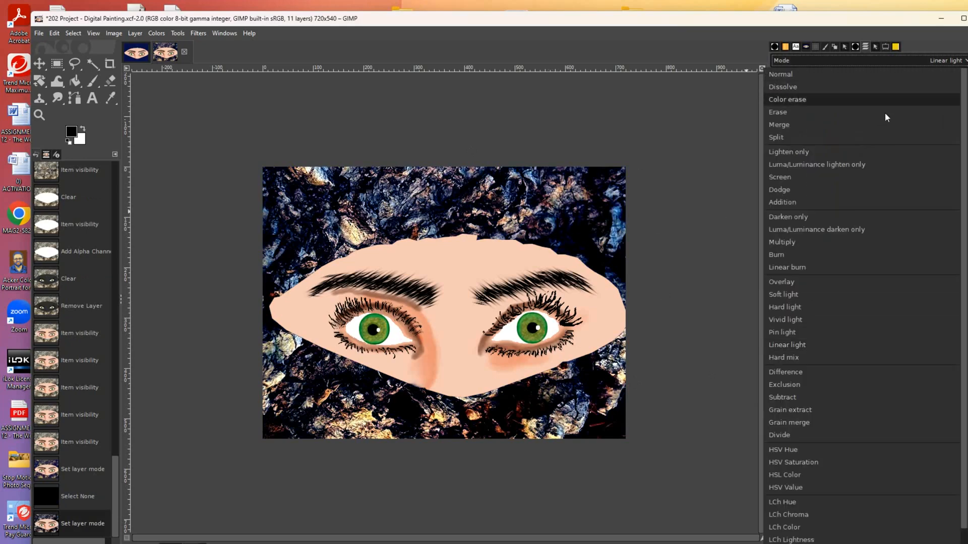
left_click(790, 357)
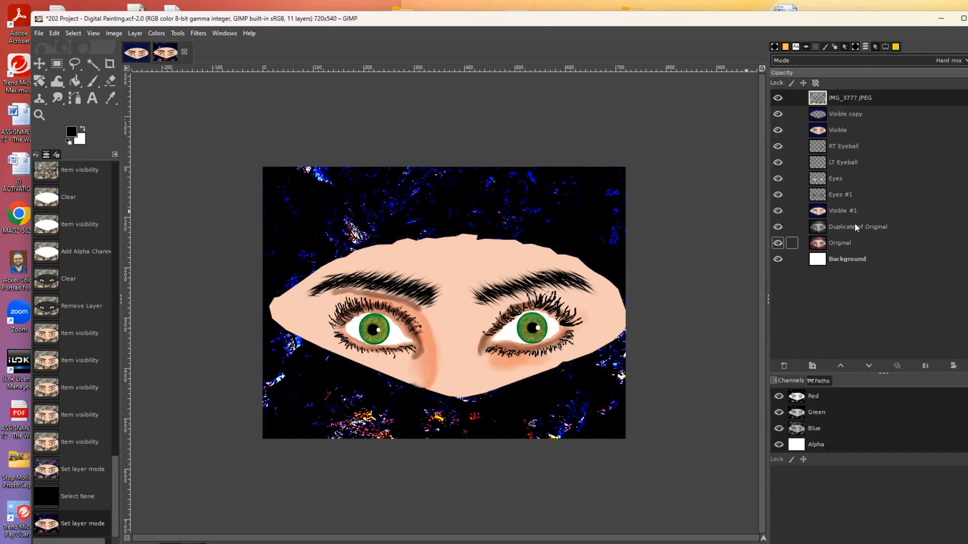
left_click(945, 61)
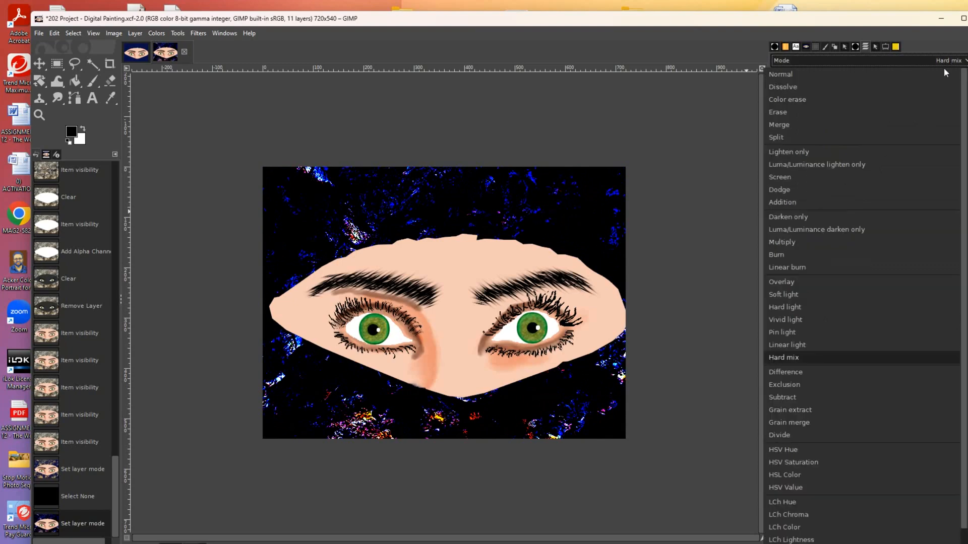
left_click(783, 410)
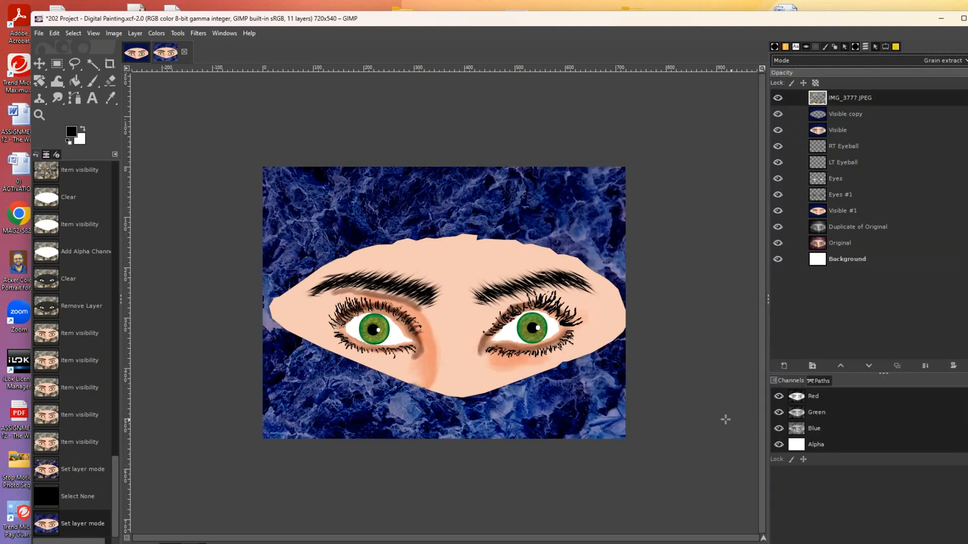
left_click(900, 75)
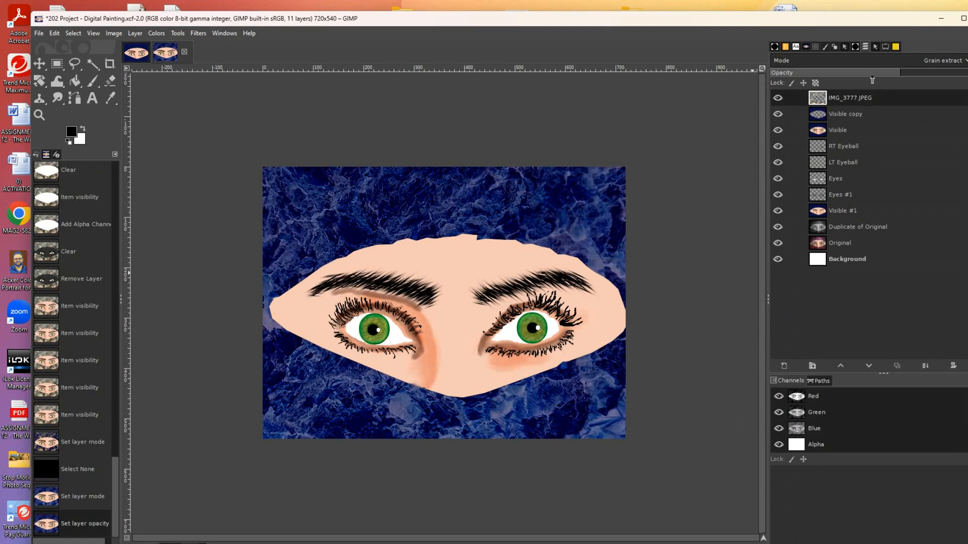
left_click(805, 74)
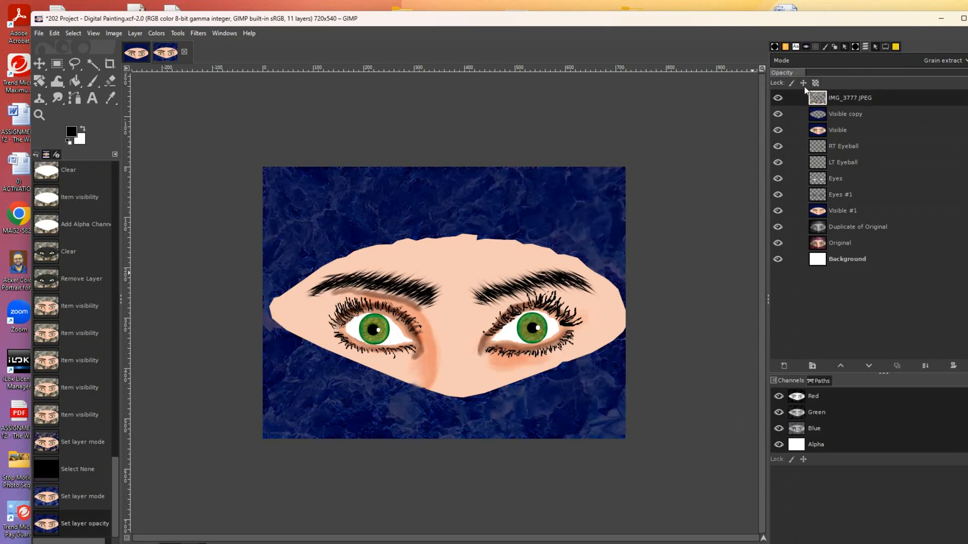
left_click(825, 74)
left_click_drag(825, 75, 850, 76)
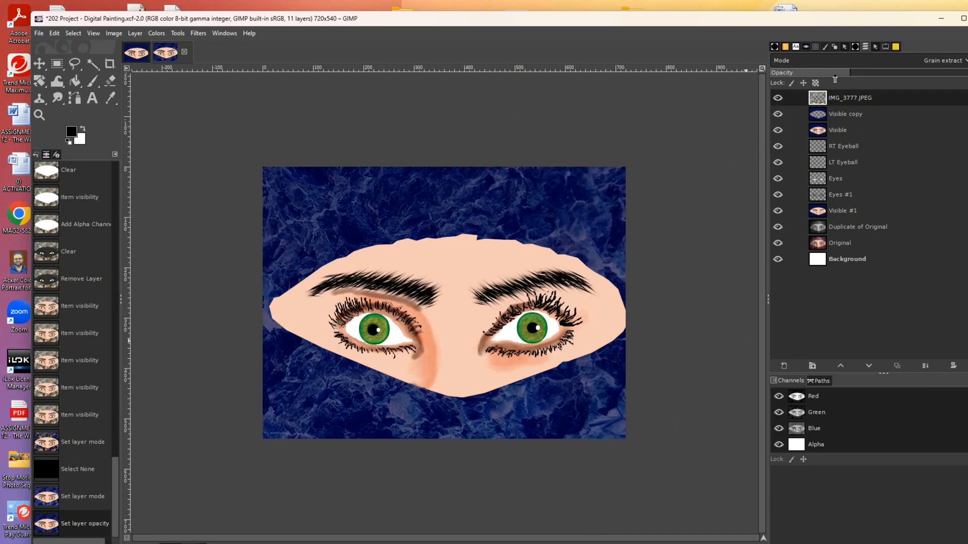
- Compare Grain merge, Difference, Exclusion and Vivid light modes, lowering opacity to about 60%
left_click(943, 62)
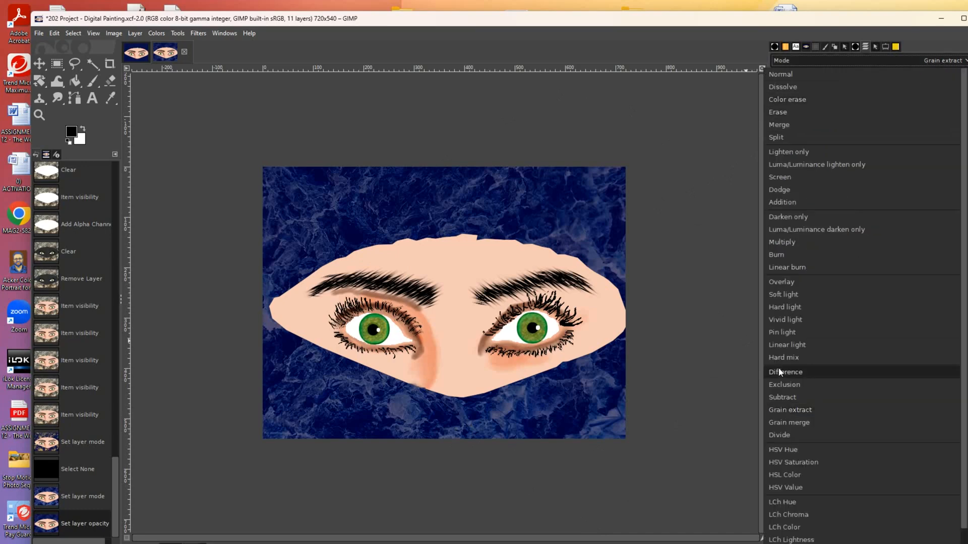
left_click(780, 425)
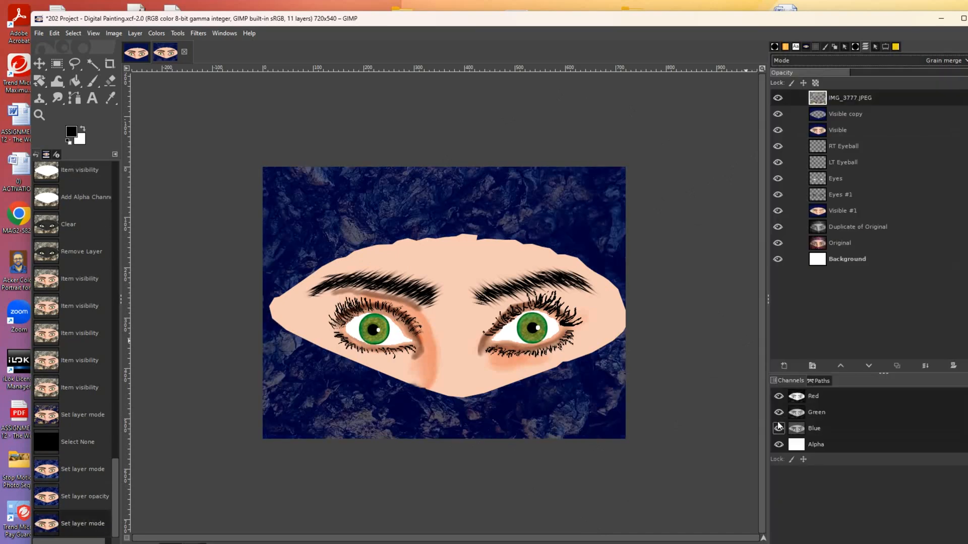
left_click(942, 62)
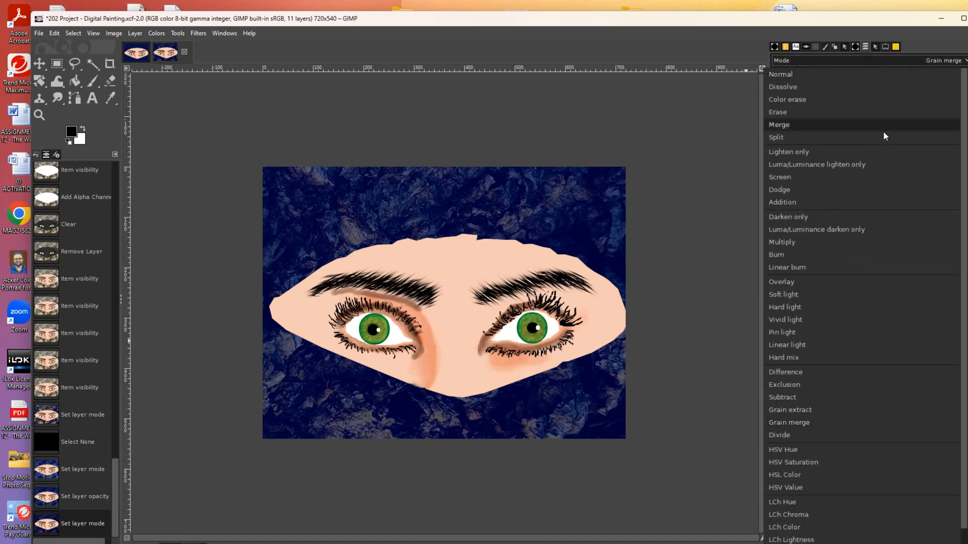
left_click(800, 374)
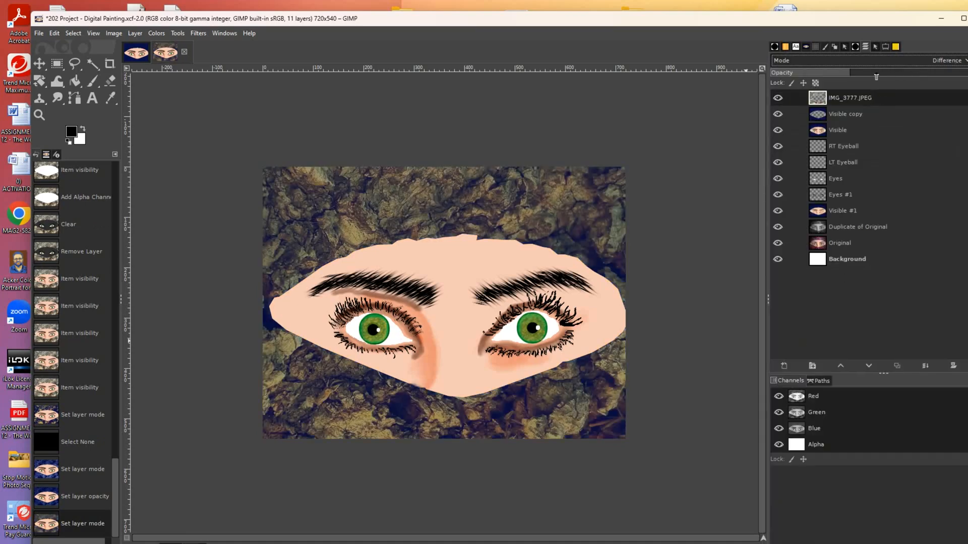
mouse_move(848, 74)
left_mouse_down()
mouse_move(952, 80)
mouse_move(852, 86)
left_mouse_up()
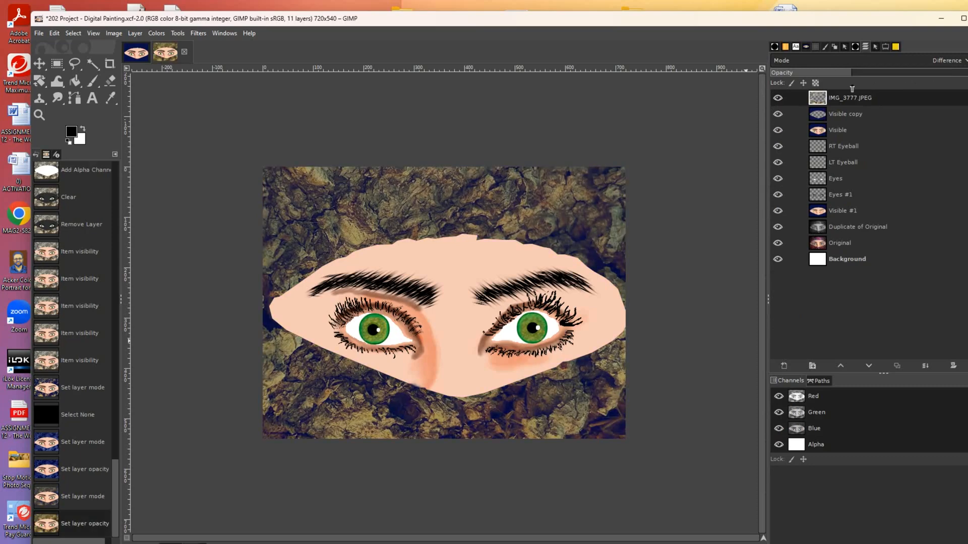
left_click(929, 65)
left_click(813, 384)
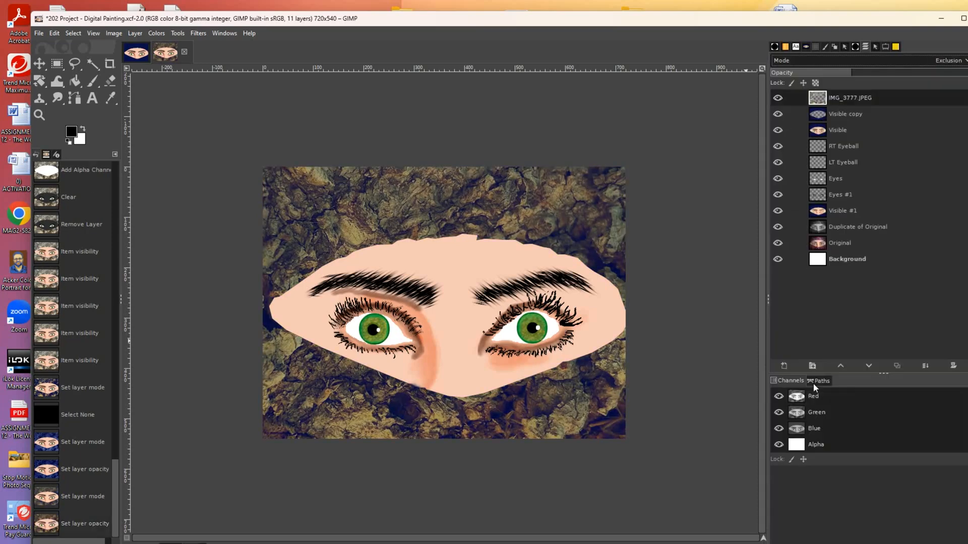
left_click(942, 61)
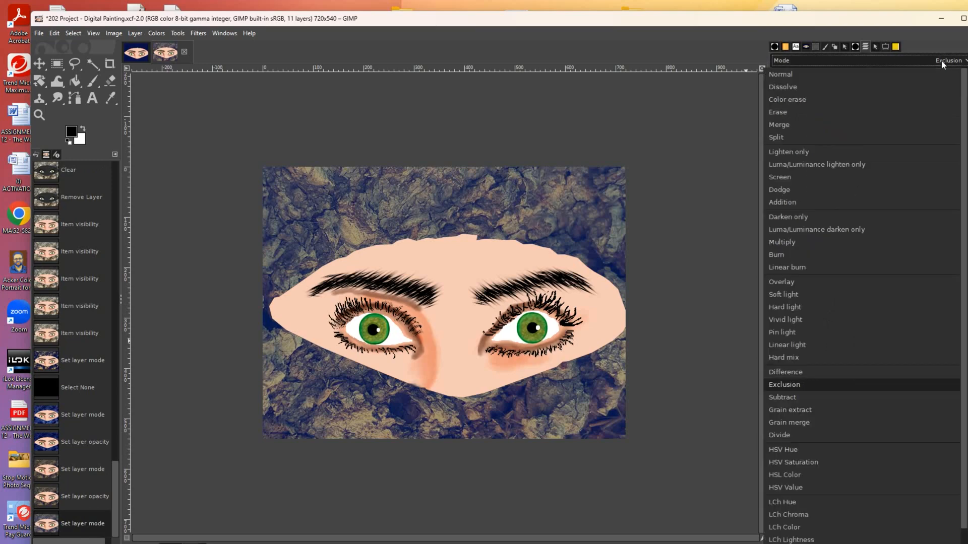
left_click(786, 320)
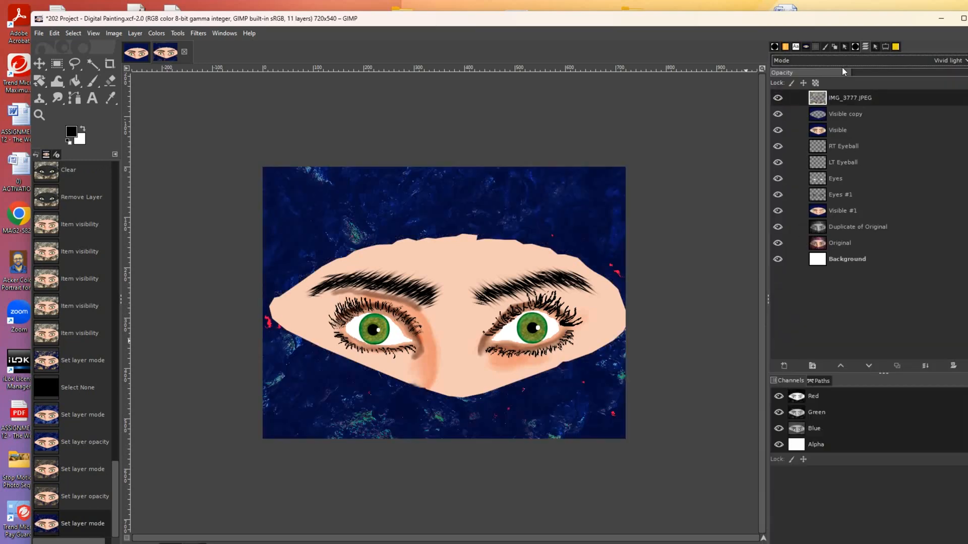
left_click_drag(924, 76, 893, 83)
- Test Pin light, then settle the texture layer on Grain extract at reduced opacity
left_click(946, 61)
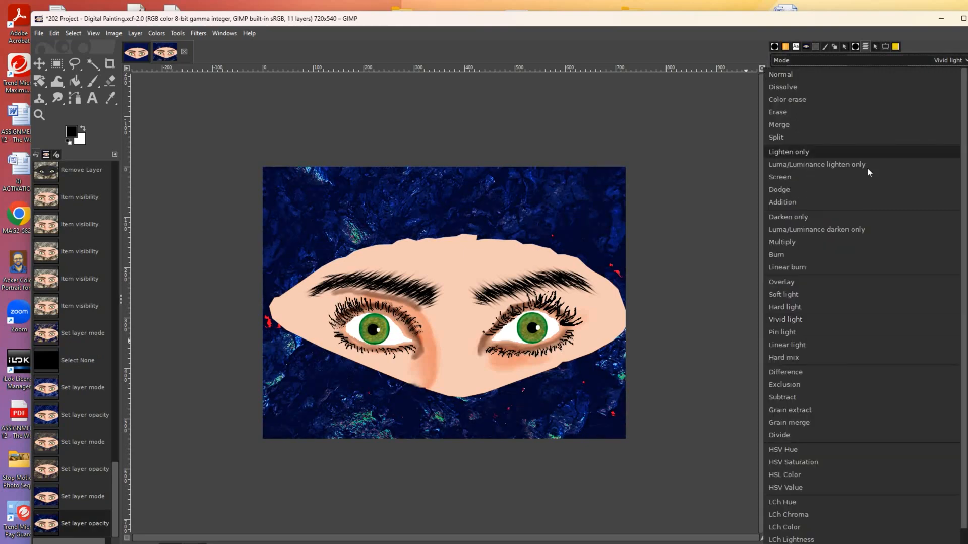
left_click(790, 410)
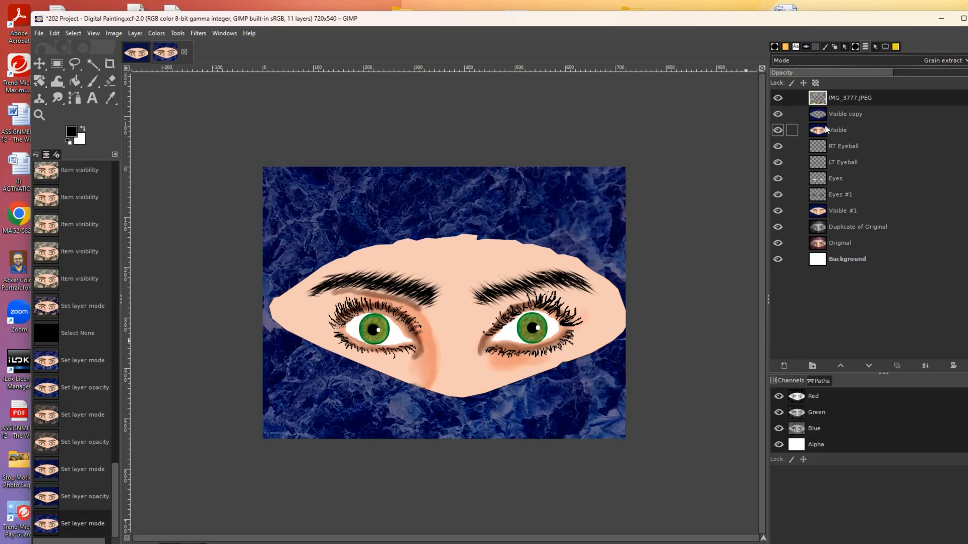
left_click(929, 60)
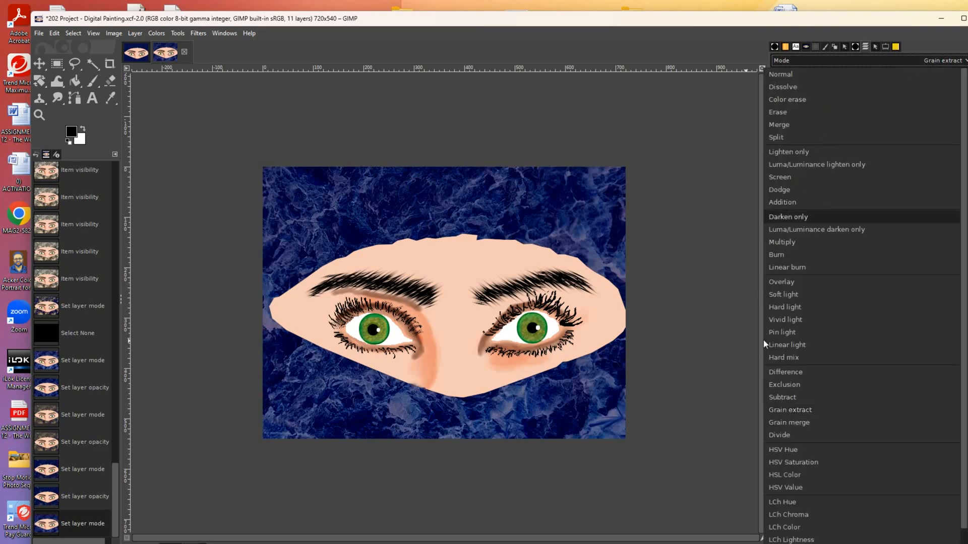
left_click(776, 332)
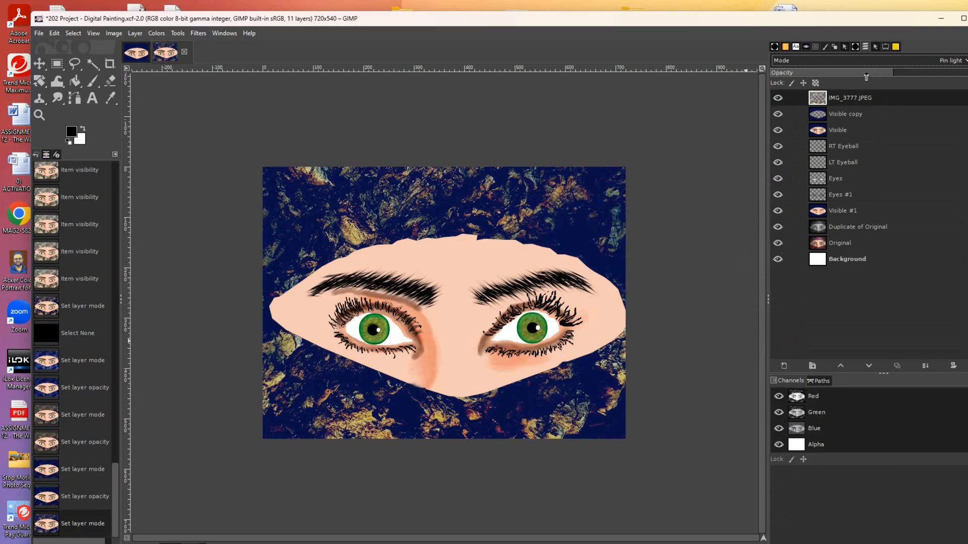
left_click(941, 61)
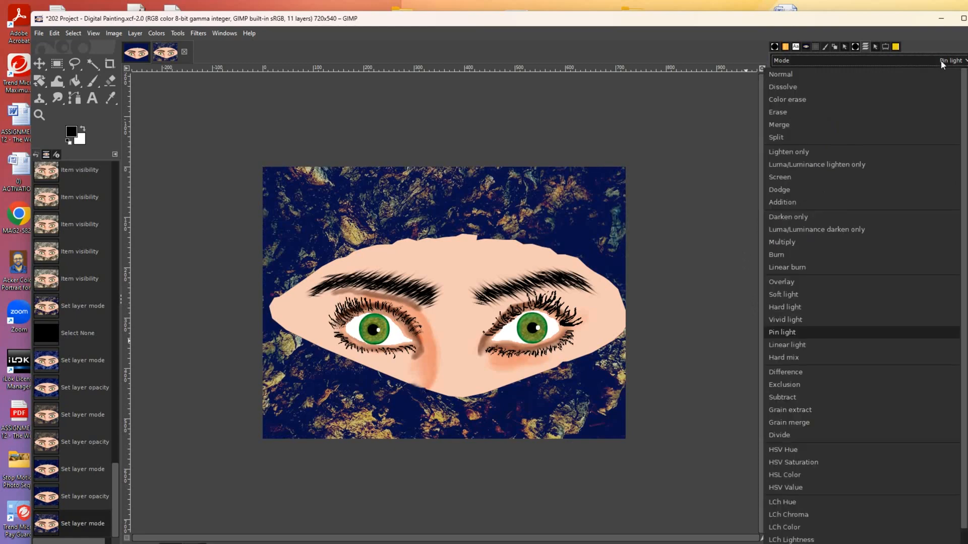
left_click(790, 410)
left_click_drag(868, 74, 839, 77)
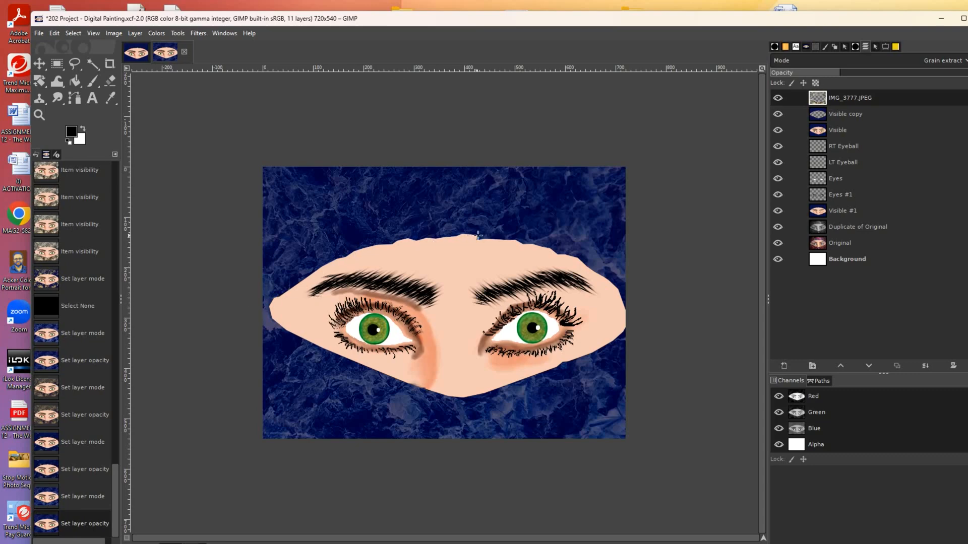
- Apply the Hue-Saturation adjustment and select the blue background on the Visible copy layer
key("ctrl+u")
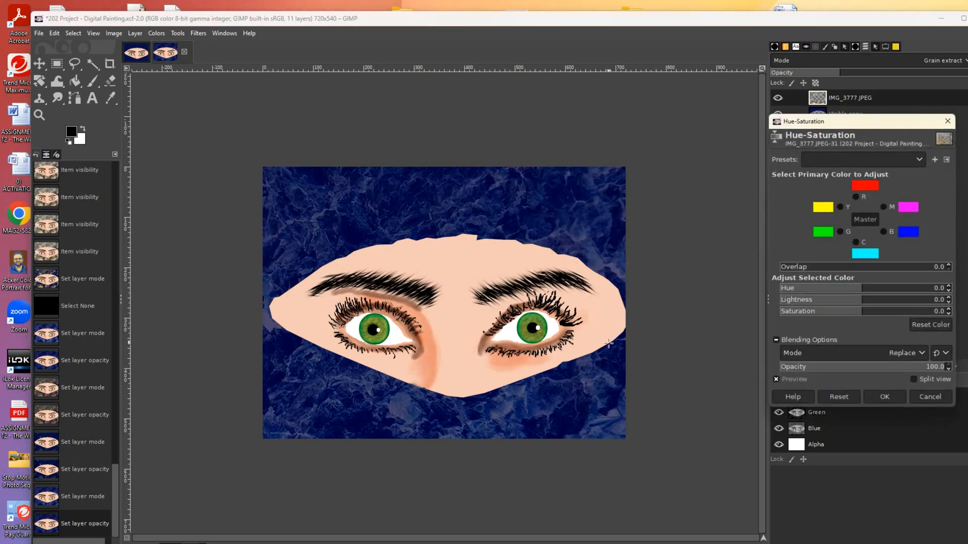
left_click(886, 398)
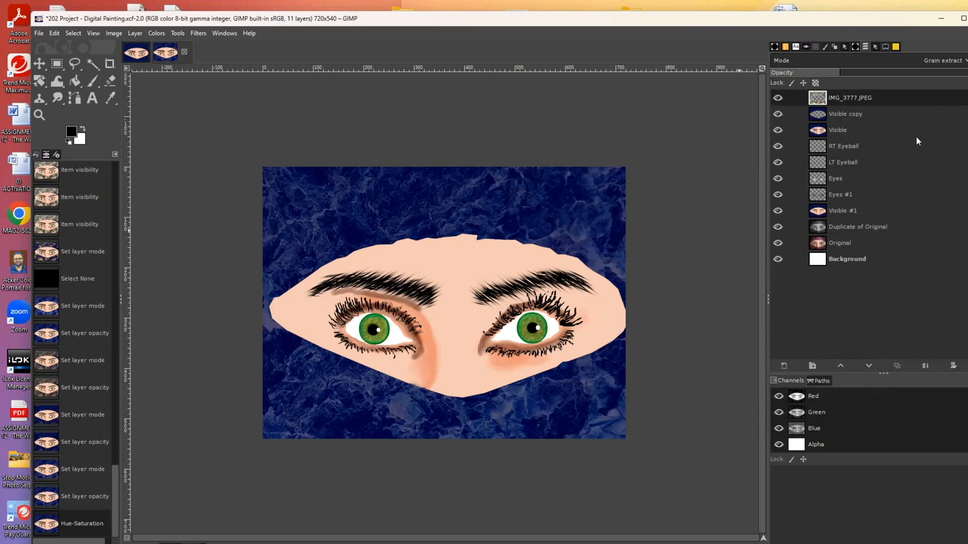
left_click(111, 80)
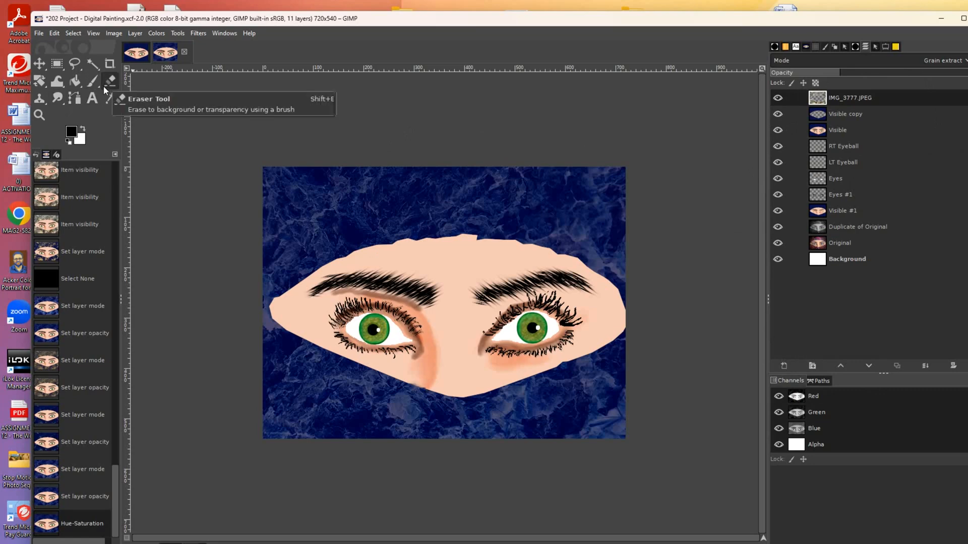
left_click(872, 115)
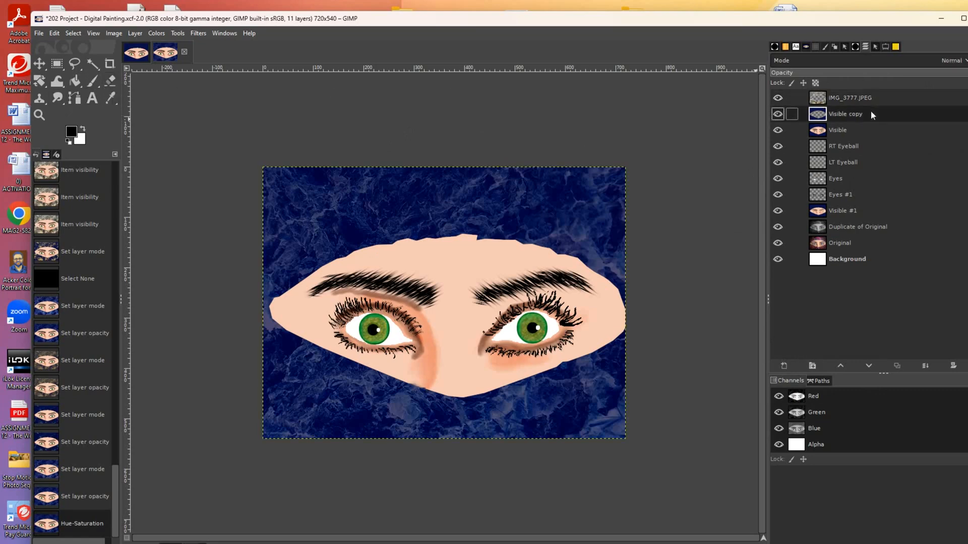
left_click(414, 200)
left_click(415, 200)
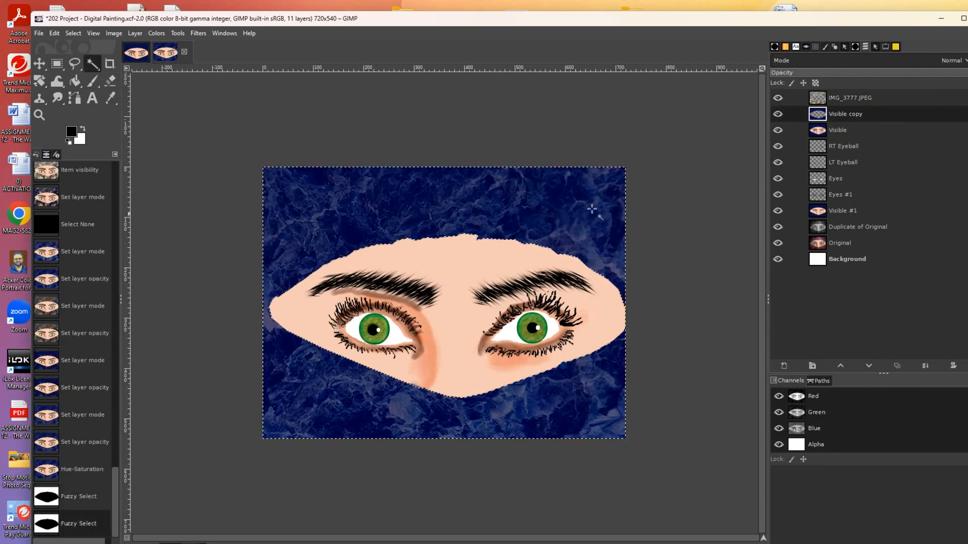
- Create the Visible #2 layer from everything visible, above IMG_3777.JPEG
left_click(845, 97)
left_click(134, 33)
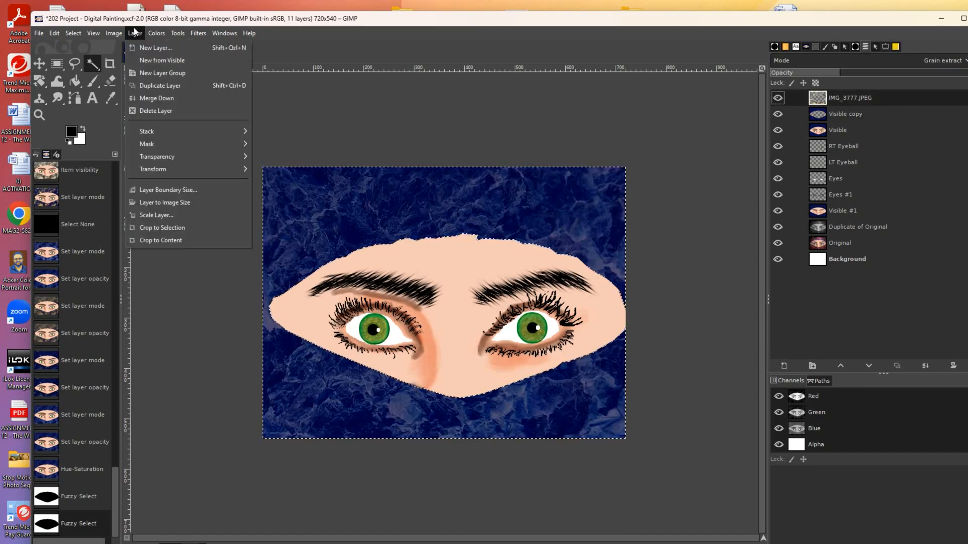
left_click(142, 60)
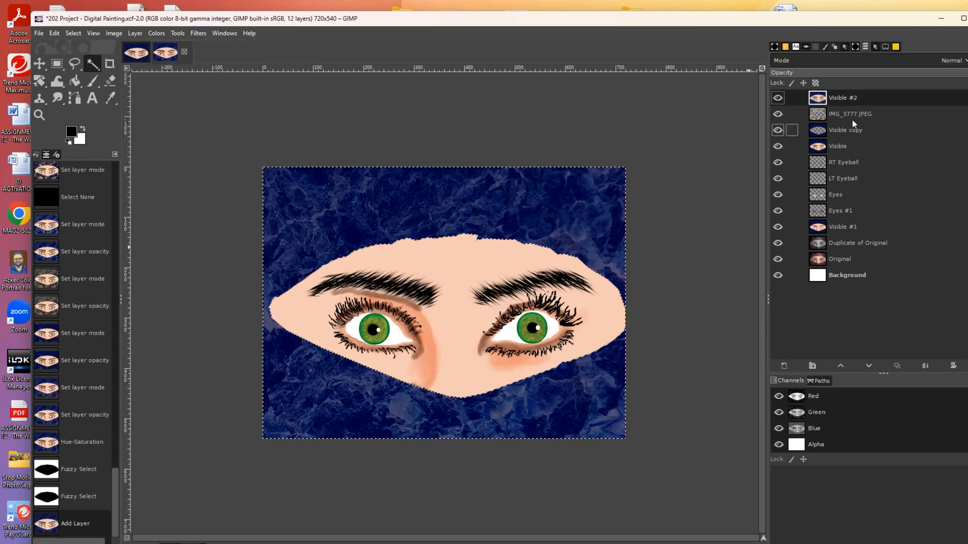
left_click(70, 35)
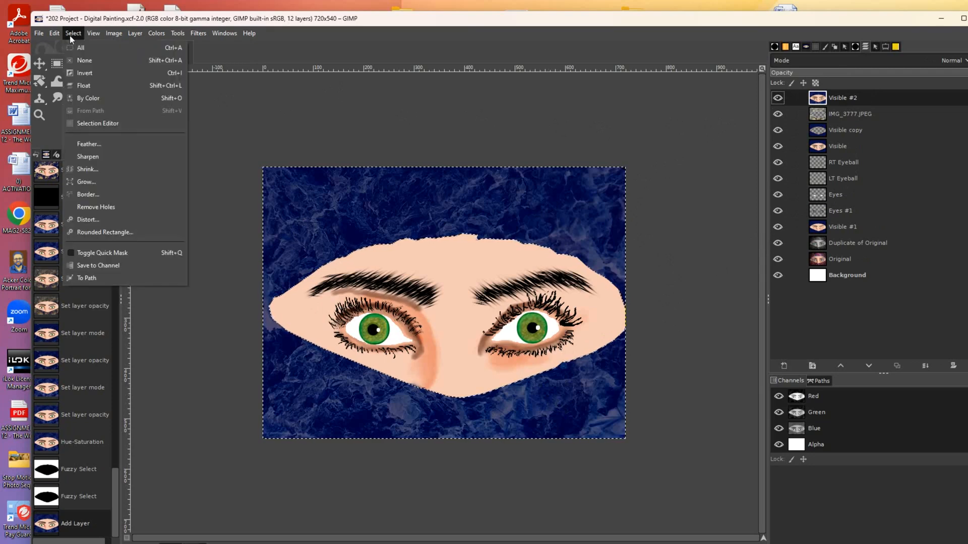
left_click(83, 75)
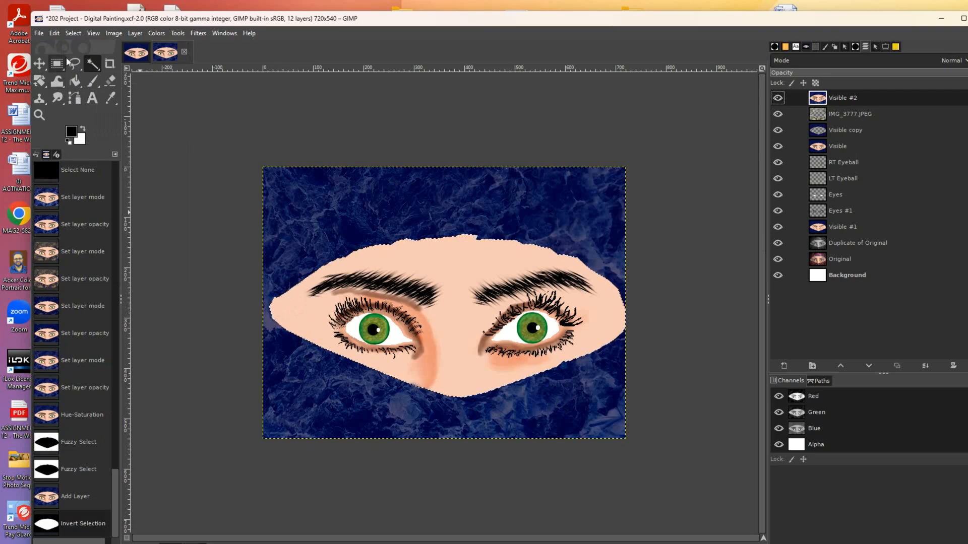
left_click(71, 35)
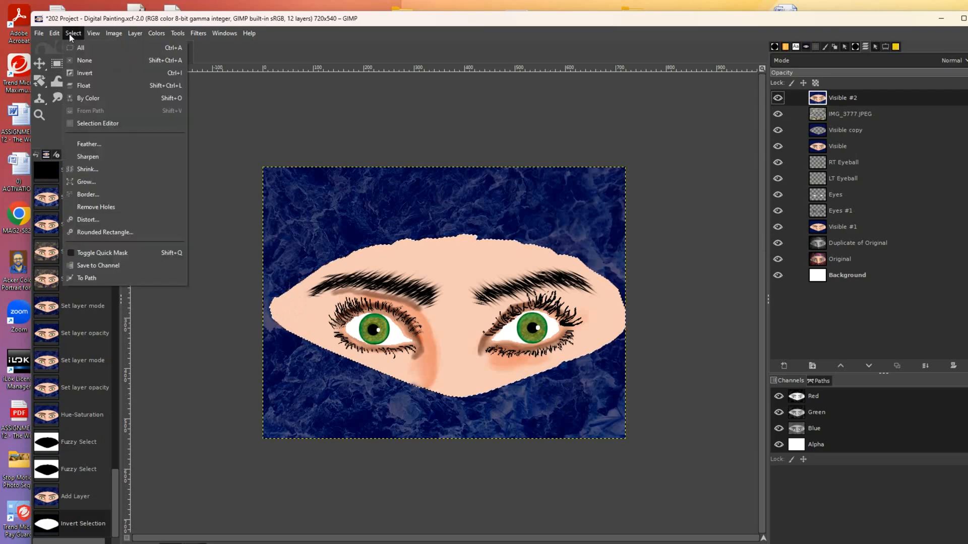
left_click(80, 73)
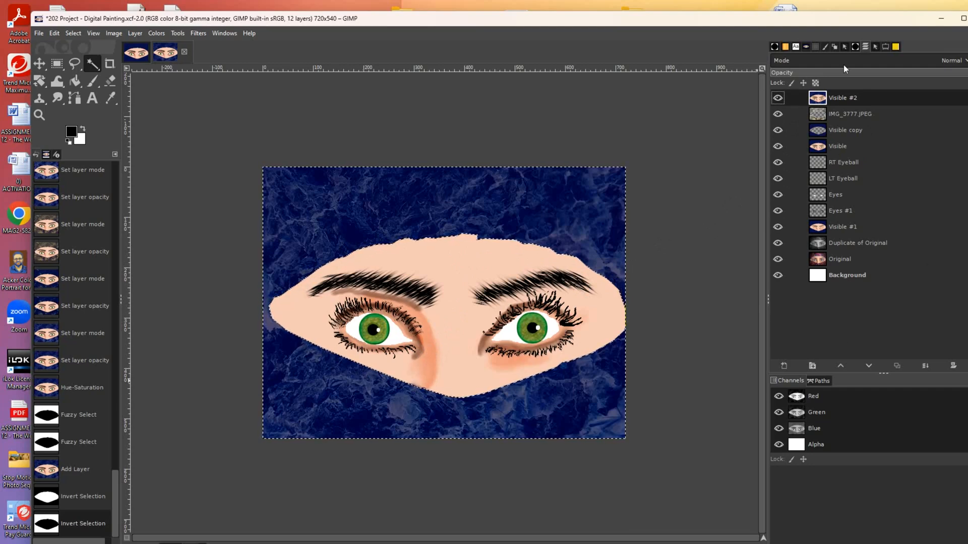
left_click(854, 47)
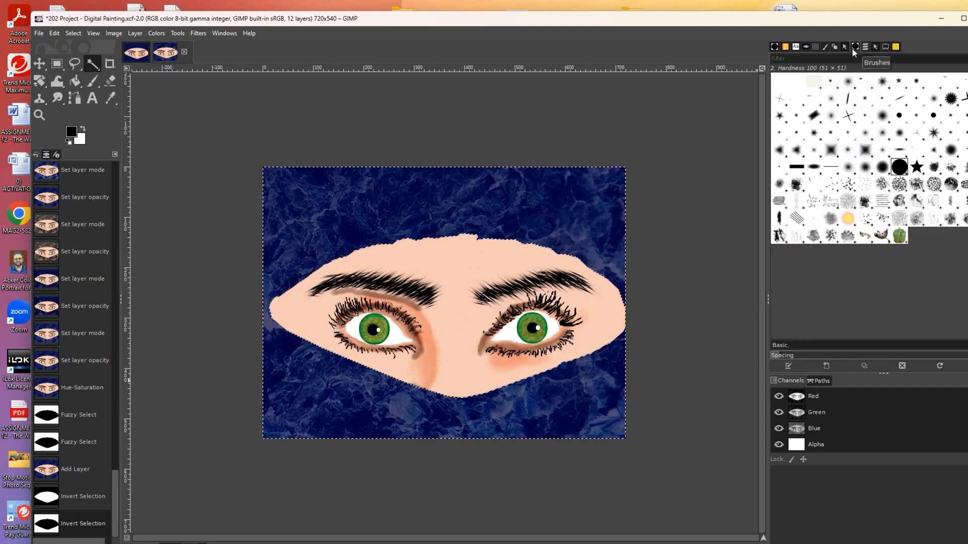
- Browse brushes from Chards of Confetti to Star Smile, then choose Stitch Pattern (305 × 305)
left_click(817, 86)
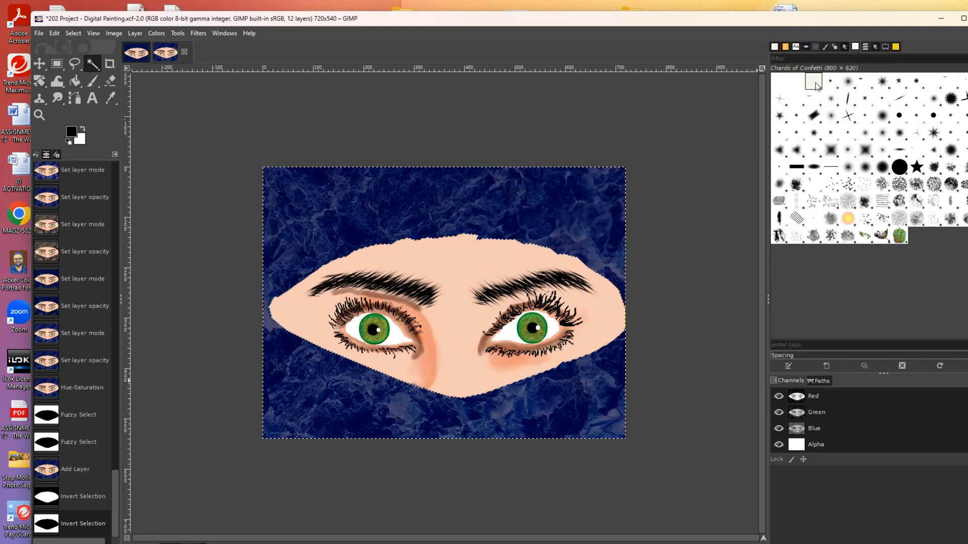
left_click(862, 83)
left_click(916, 84)
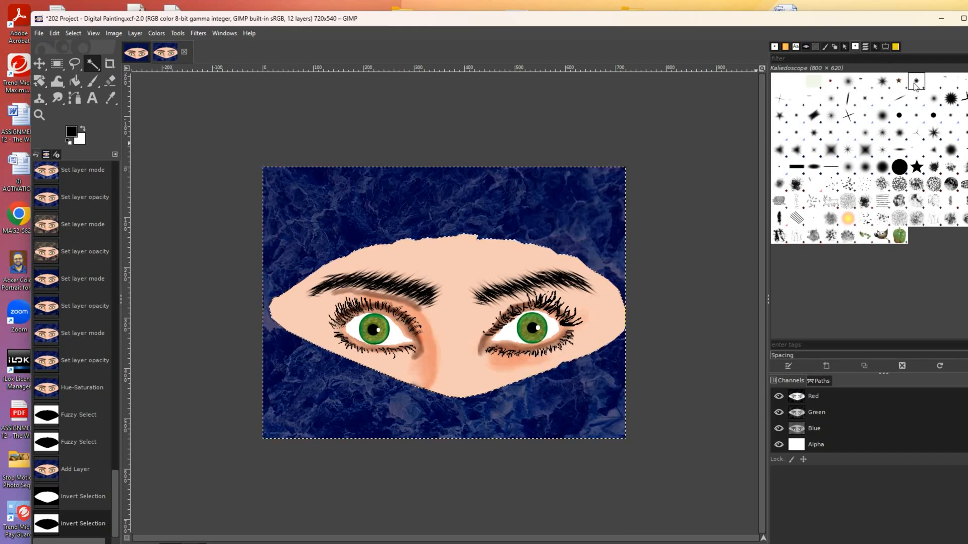
left_click(934, 82)
left_click(950, 83)
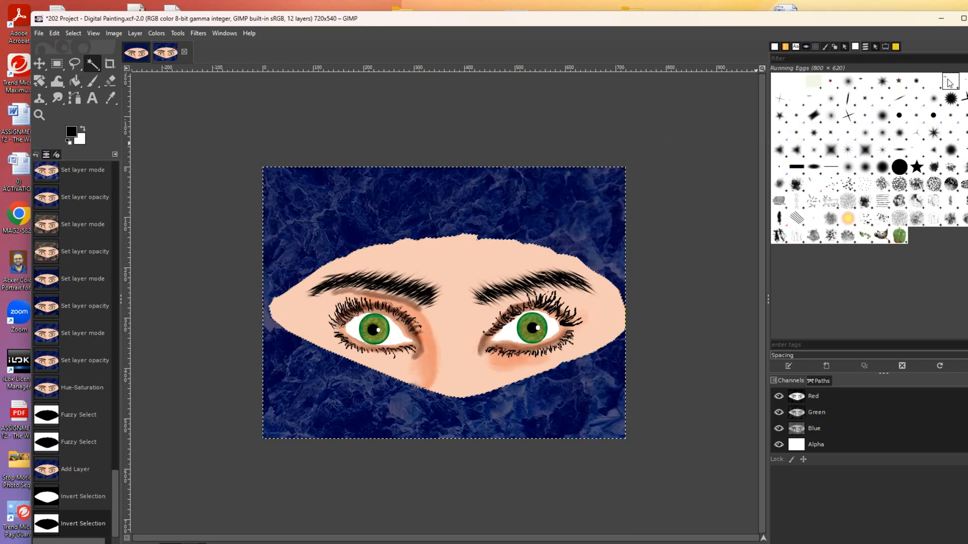
left_click(962, 83)
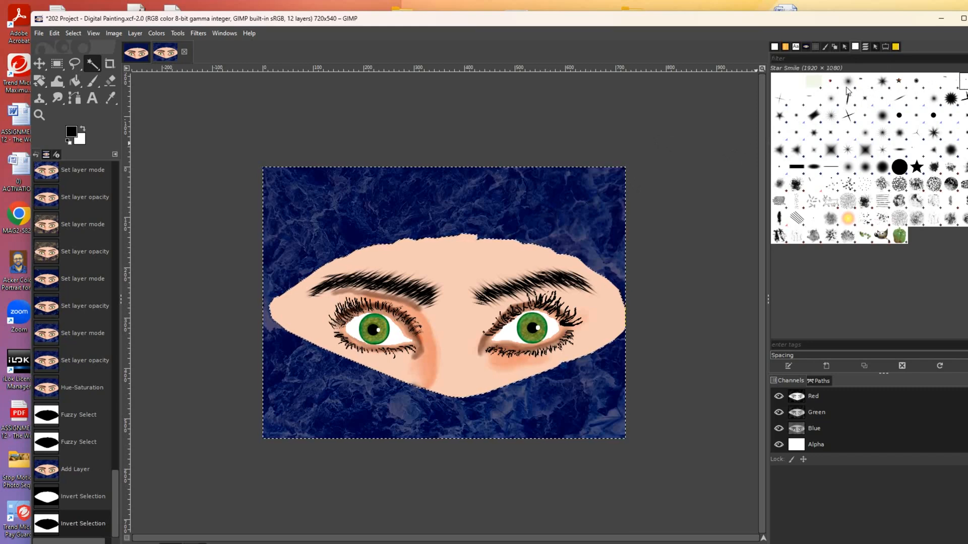
left_click(781, 99)
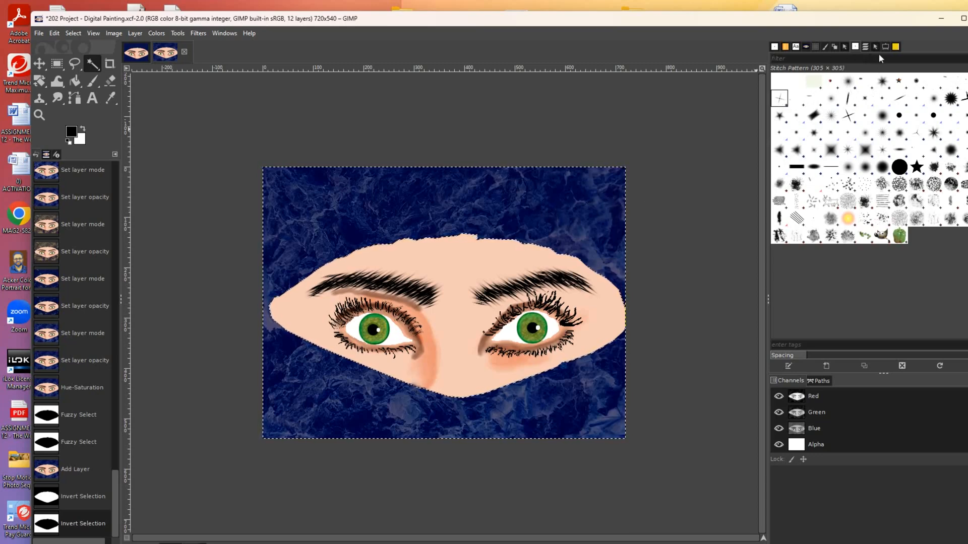
left_click(865, 47)
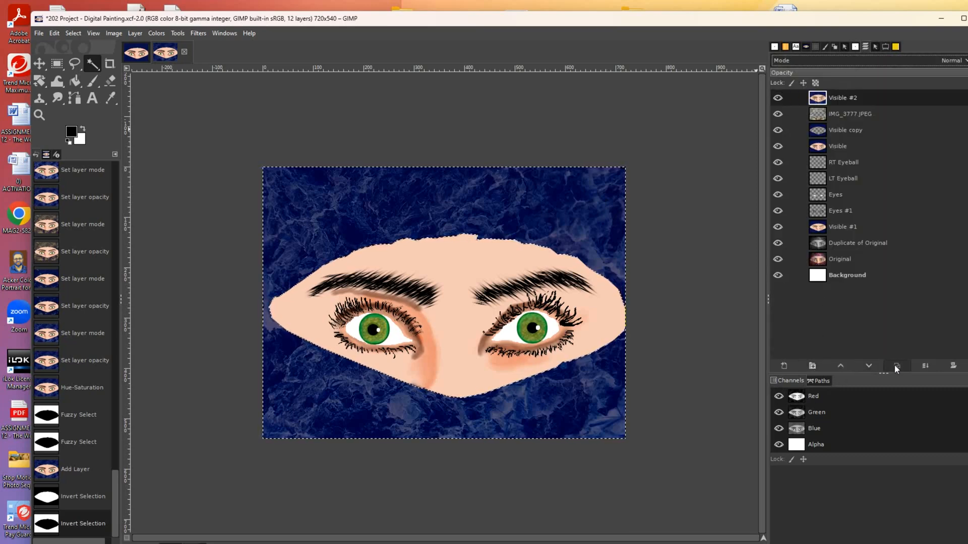
- Add a new transparent layer and try a stitch stroke above the face, then undo it
left_click(784, 364)
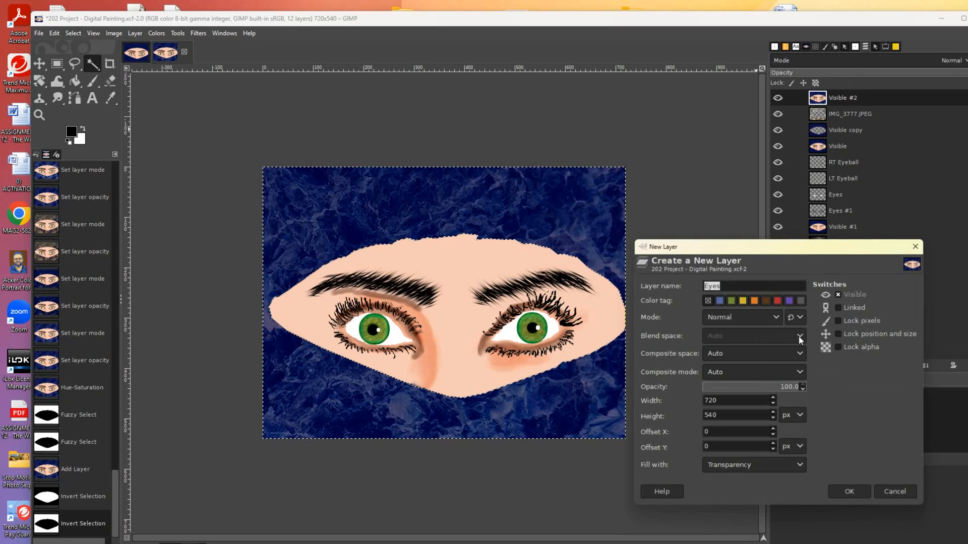
left_click(839, 487)
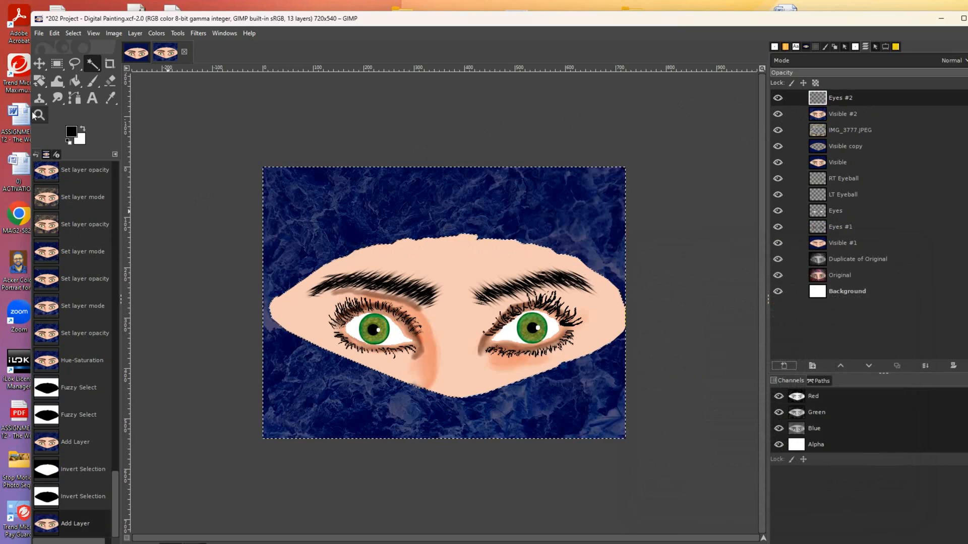
left_click(92, 81)
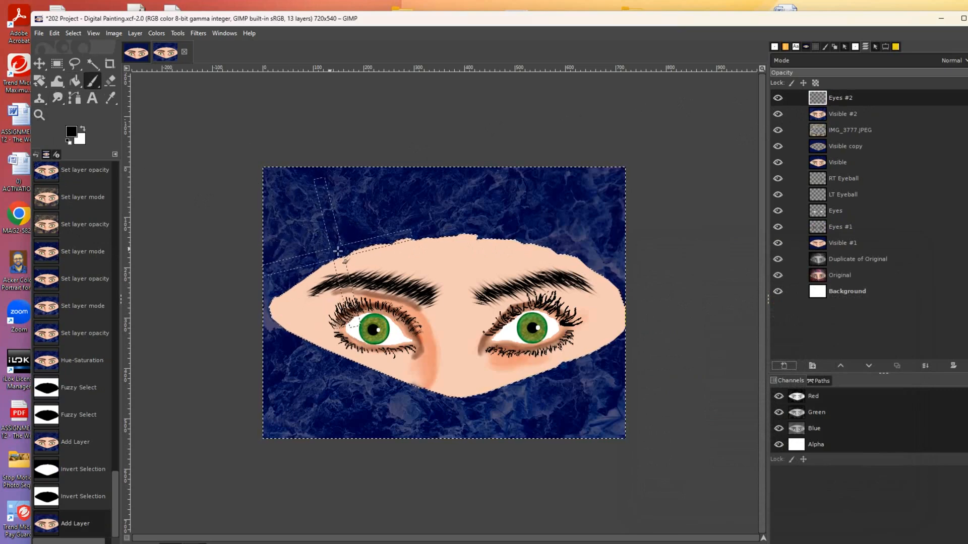
left_click_drag(501, 215, 560, 205)
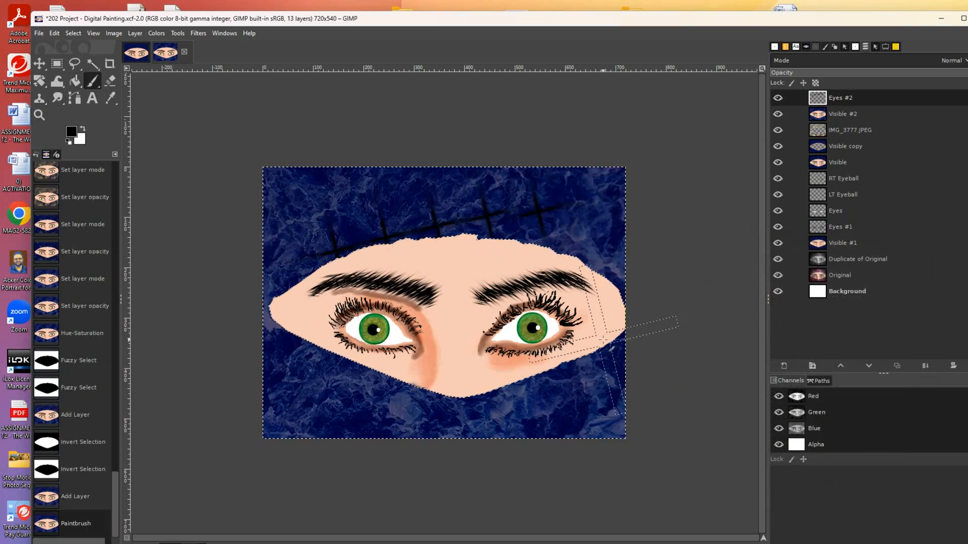
key("ctrl+z")
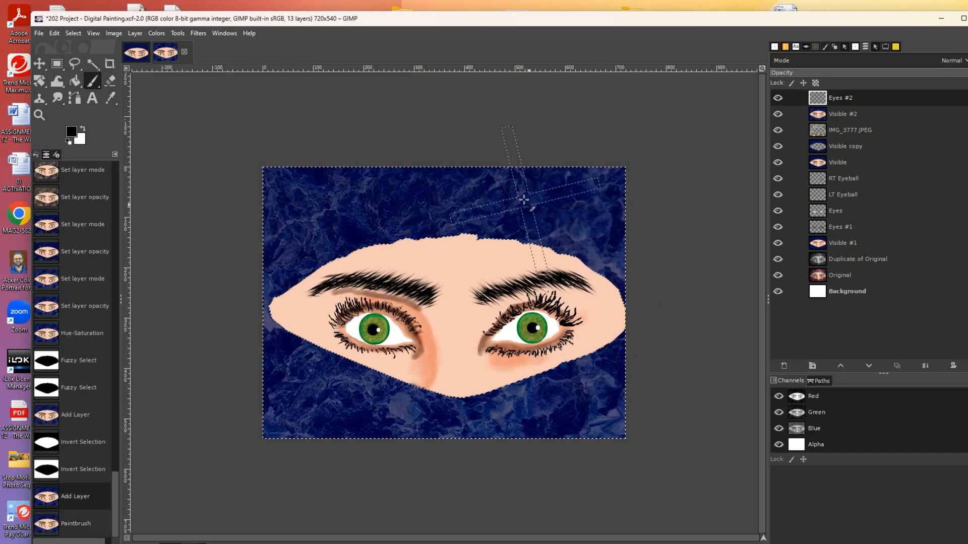
- Rotate the Stitch Pattern brush angle to -40, undoing each test stroke
left_click(883, 48)
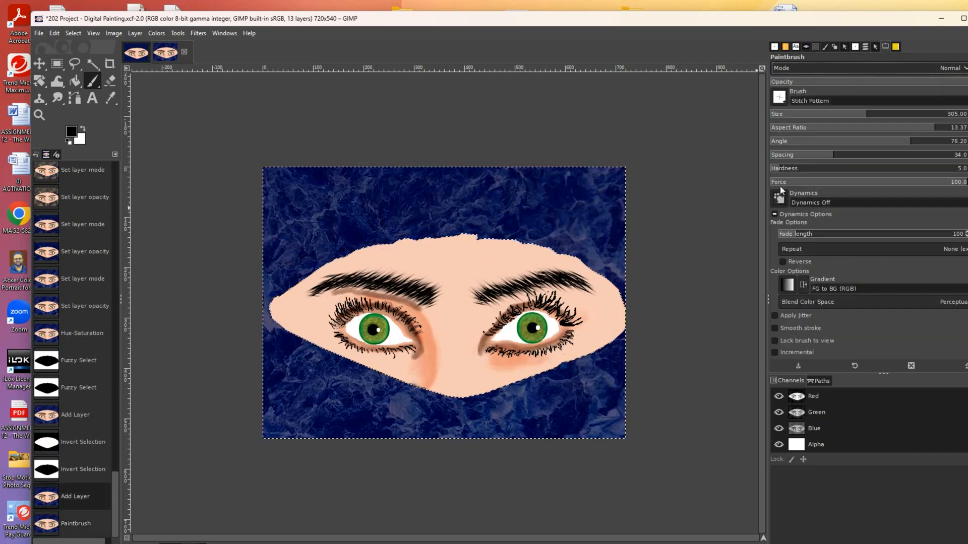
left_click(873, 147)
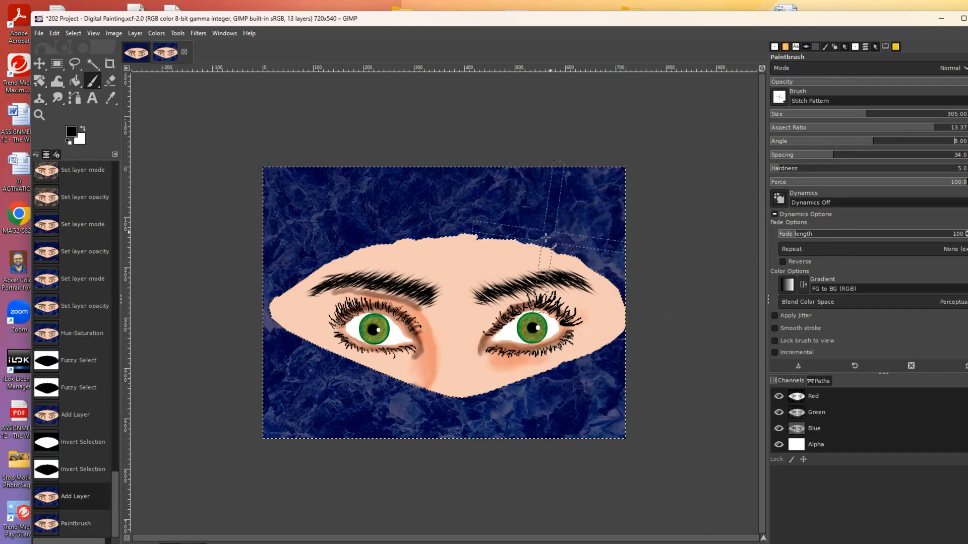
left_click(858, 144)
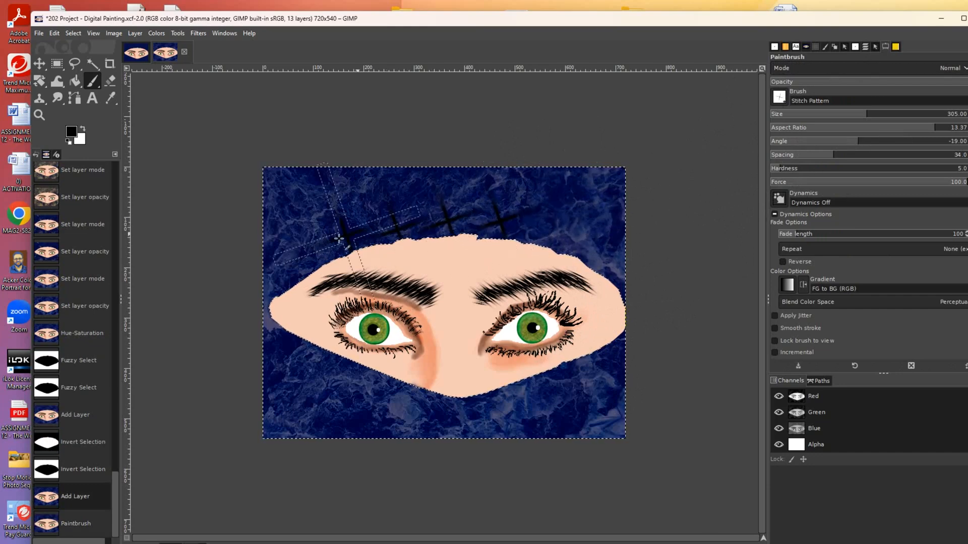
left_click_drag(269, 287, 268, 293)
key("ctrl+z")
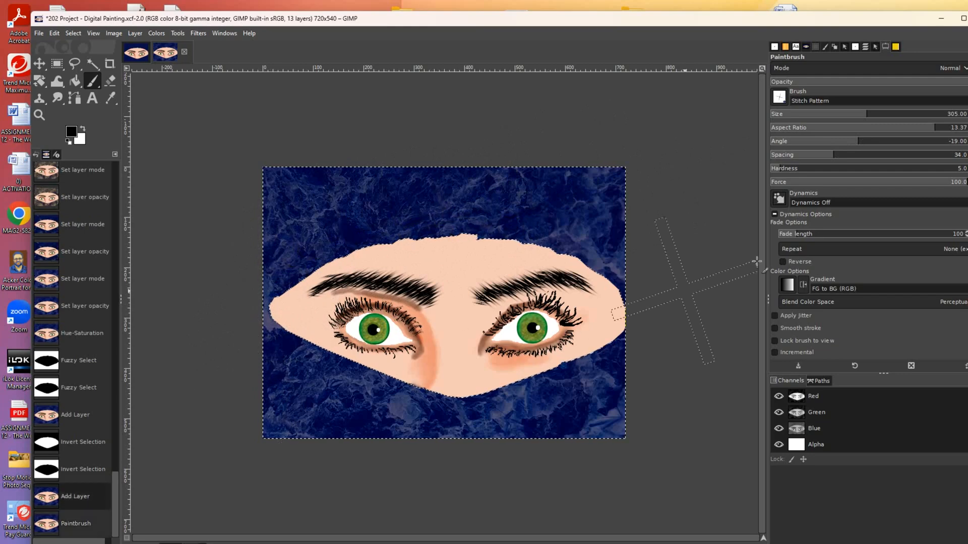
left_click(847, 144)
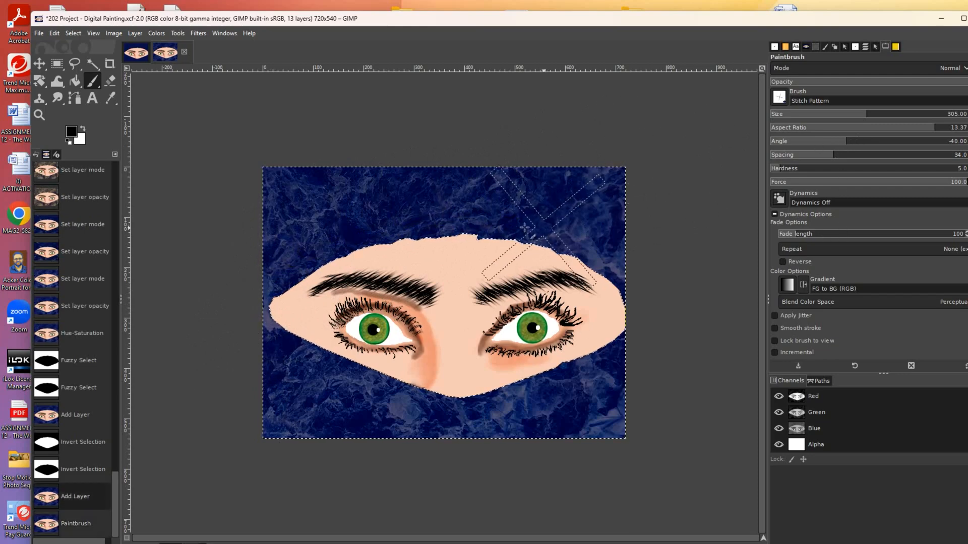
left_click_drag(349, 269, 379, 333)
key("ctrl+z")
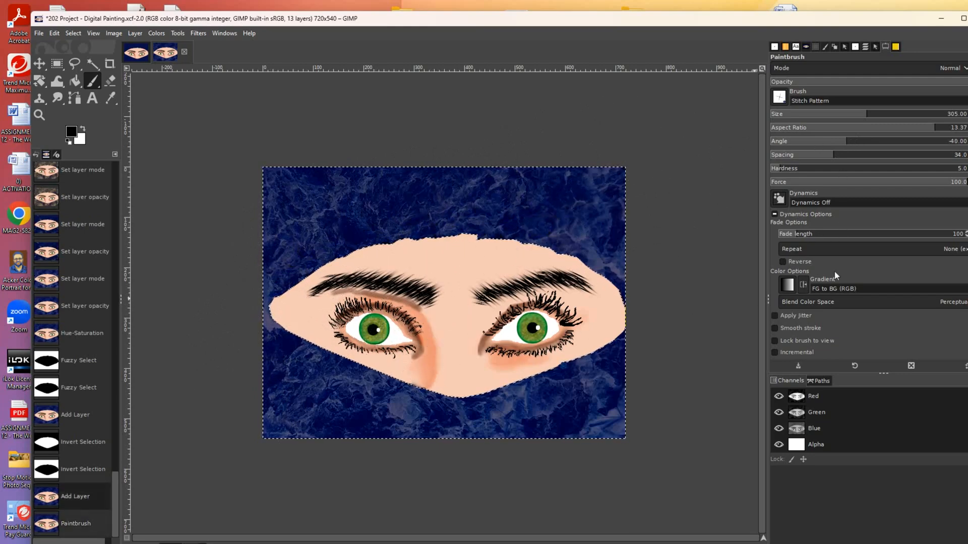
- Tighten stitch spacing to 10, shrink size to about 3 and raise hardness to 100
left_click_drag(829, 155, 796, 155)
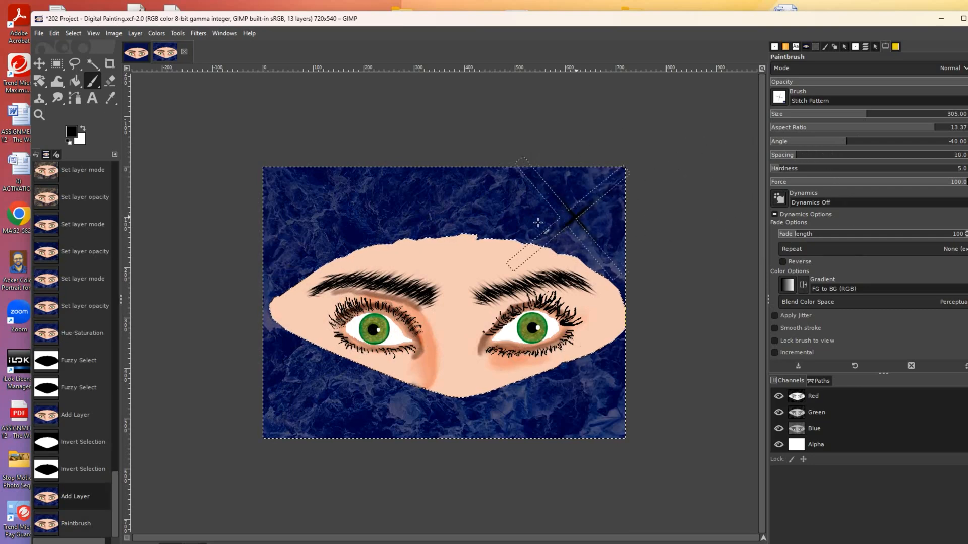
left_click(404, 248)
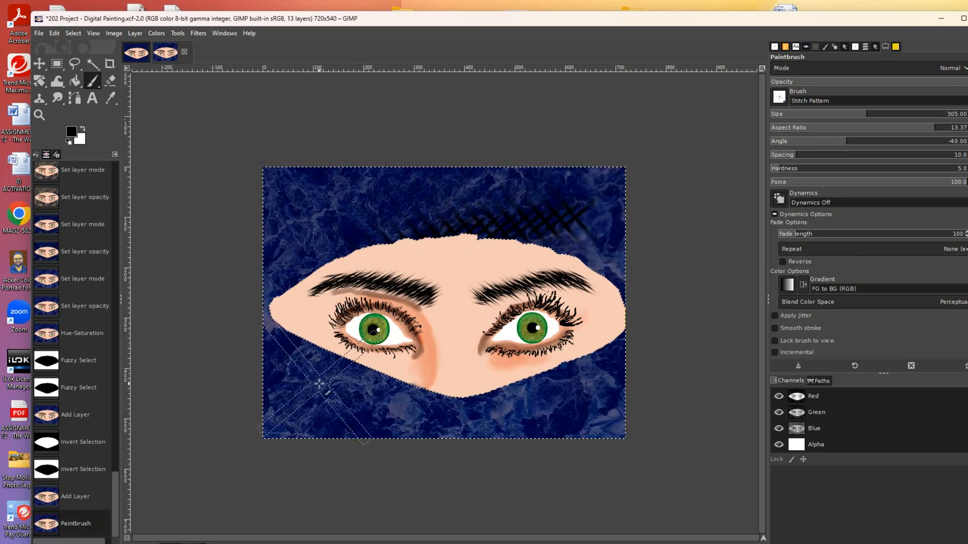
key("ctrl+z")
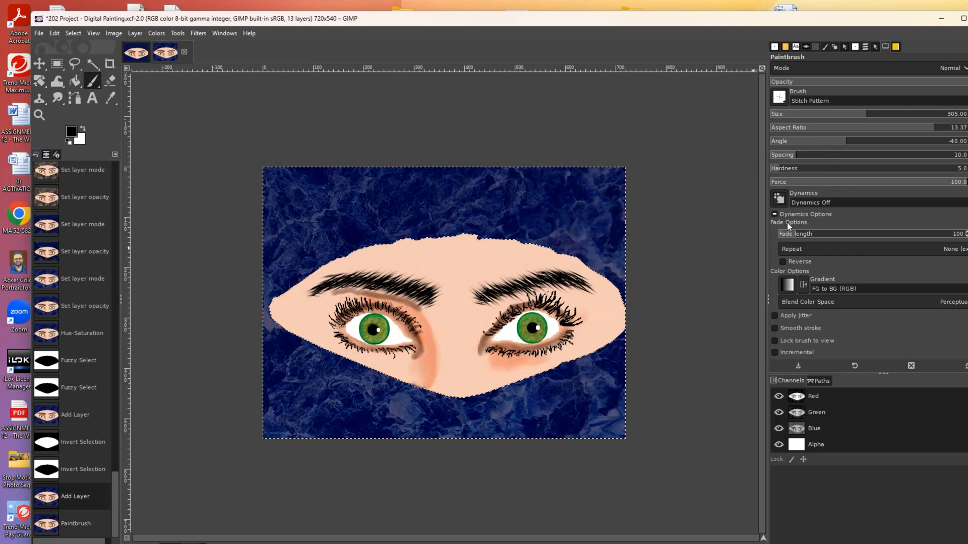
left_click_drag(846, 120, 774, 126)
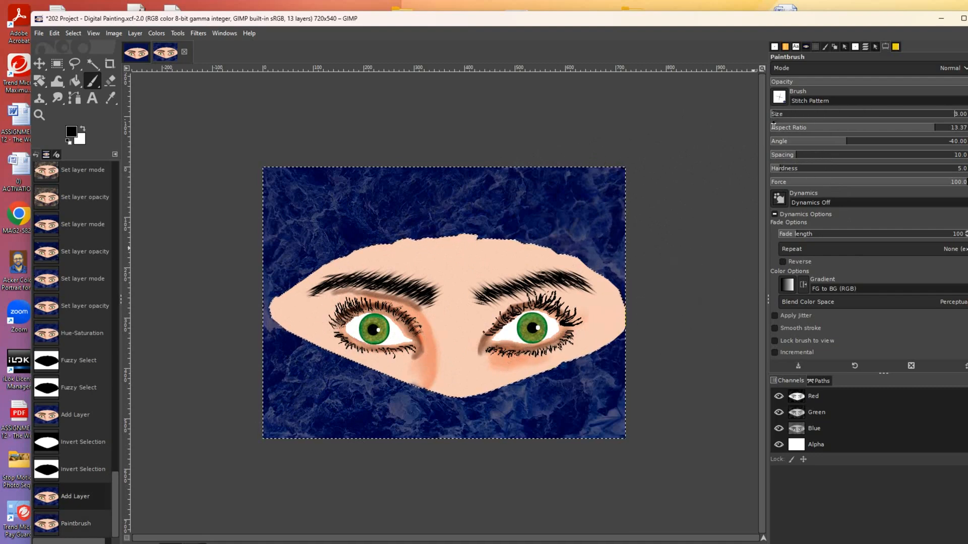
left_click(536, 236)
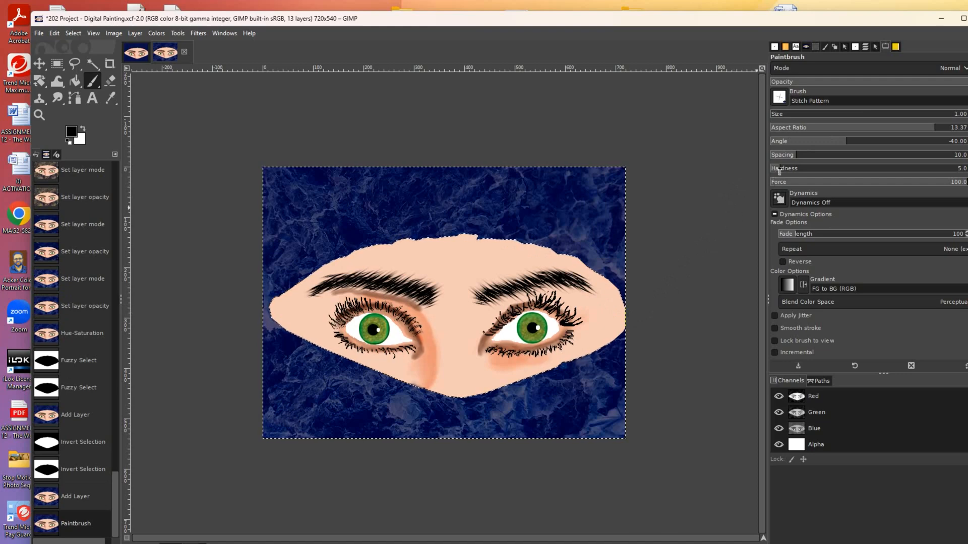
left_click_drag(780, 171, 966, 188)
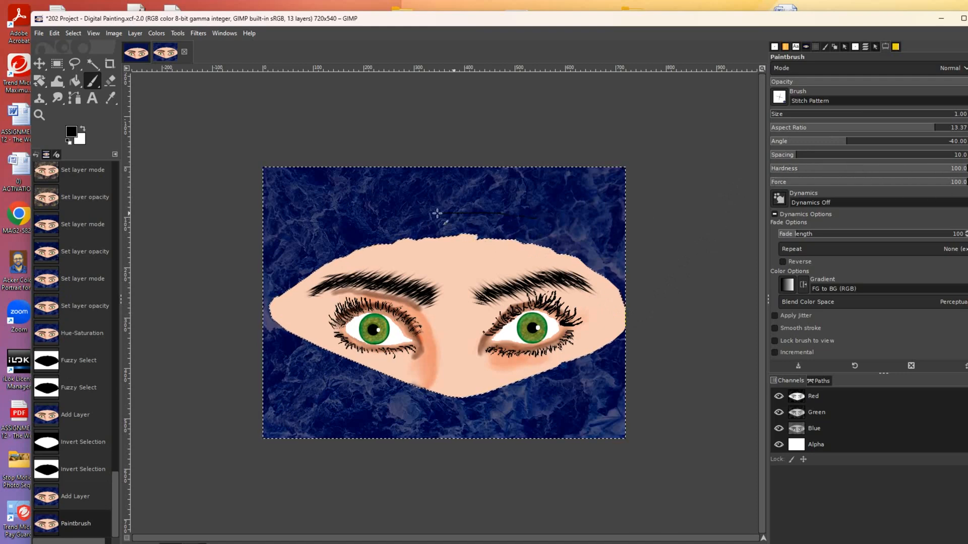
left_click(403, 215, "shift")
key("ctrl+z")
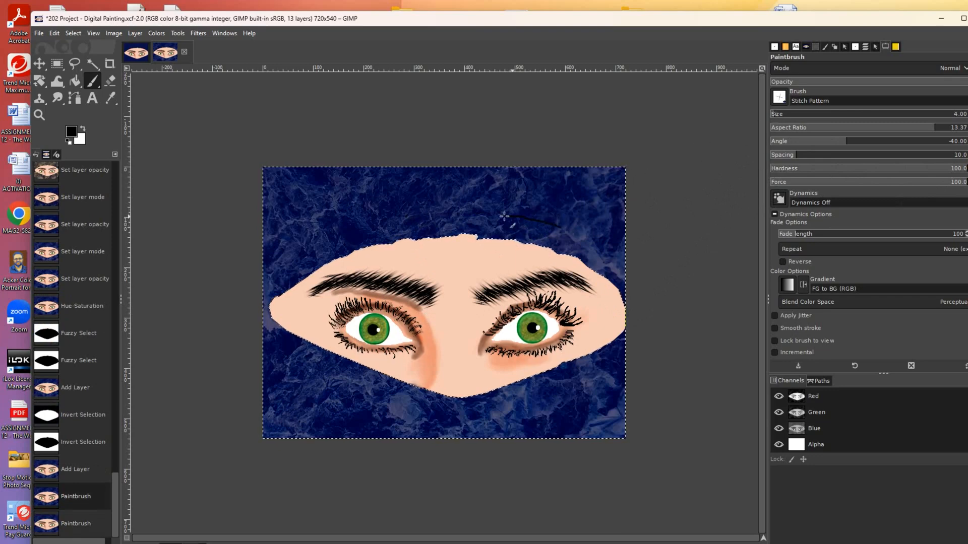
- Set the brush size to 14, undoing each dark test line above the face
left_click_drag(512, 216, 443, 232)
key("ctrl+z")
left_click(783, 116)
left_click_drag(424, 229, 414, 235)
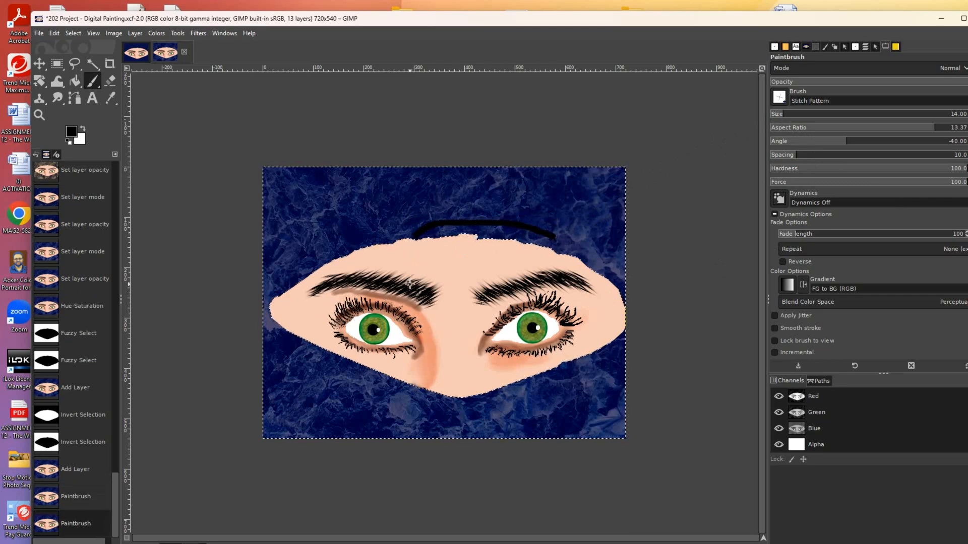
key("ctrl+z")
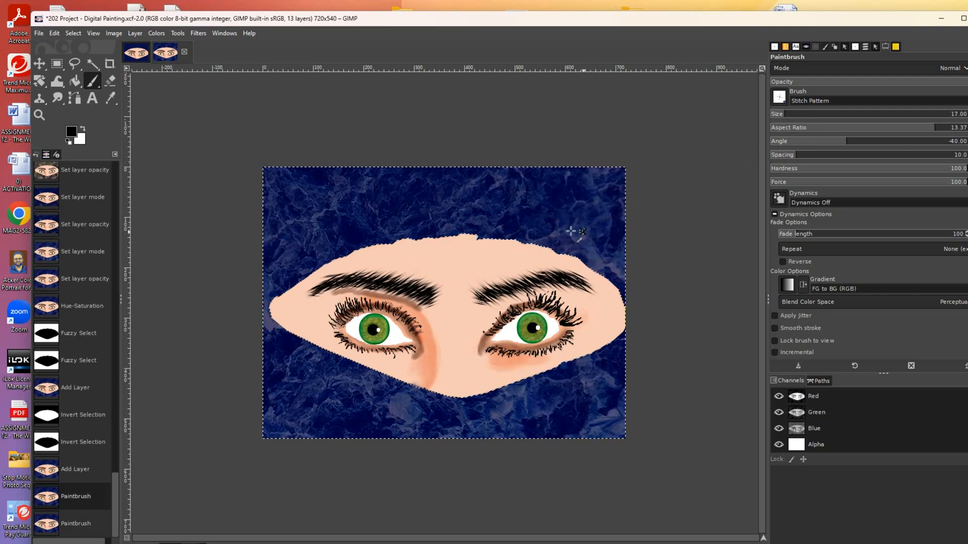
left_click_drag(495, 222, 485, 223)
key("ctrl+z")
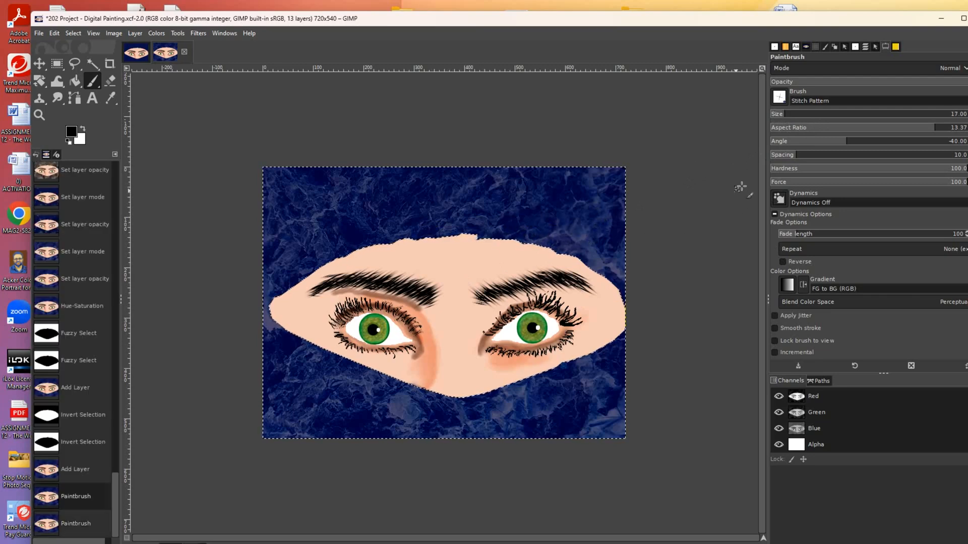
- Set stitch spacing to 27 after trying 20, and swap colours to paint white
left_click_drag(790, 158, 816, 160)
left_click_drag(526, 215, 510, 216)
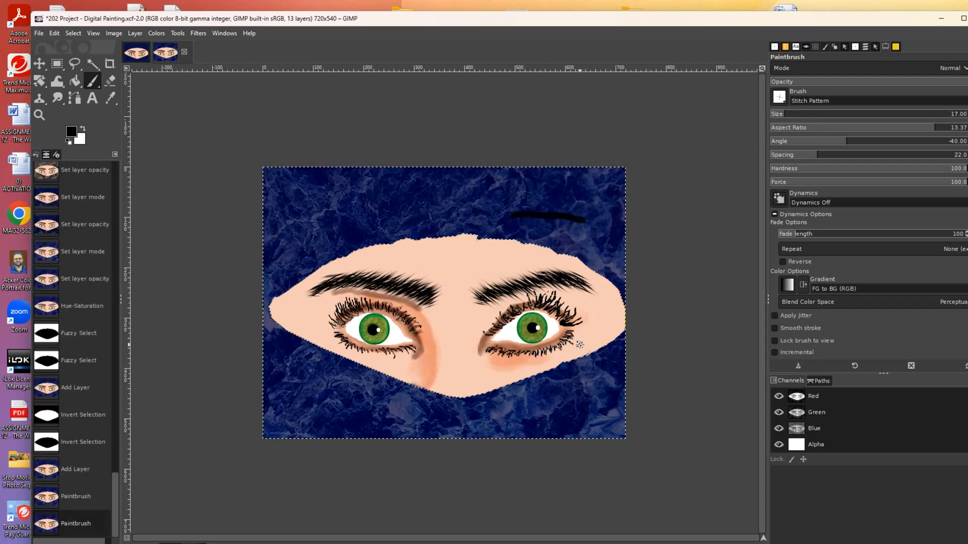
key("ctrl+z")
left_click(825, 157)
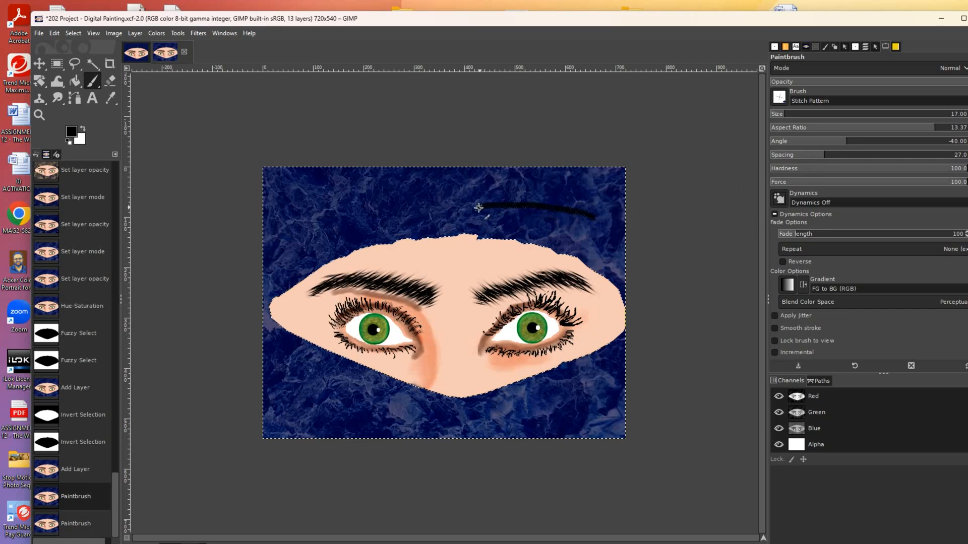
left_click_drag(478, 207, 474, 206)
key("ctrl+z")
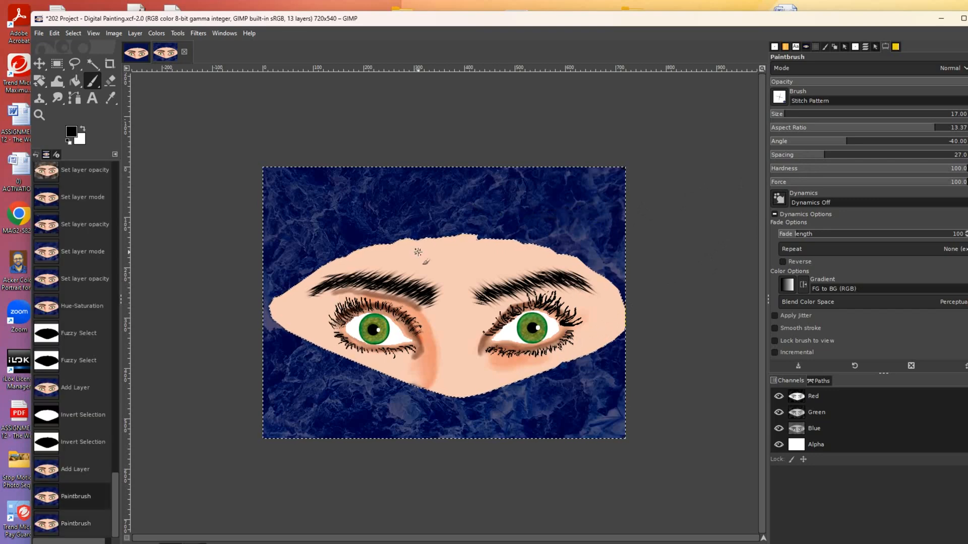
left_click(83, 129)
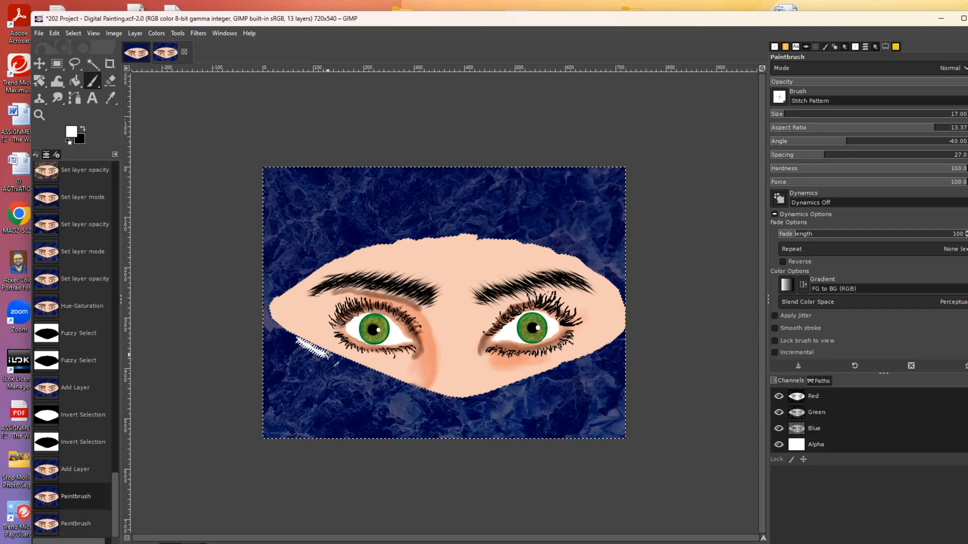
- Test white stitches at the face's lower-left edge and raise spacing to 30, undoing the tests
left_click_drag(327, 355, 329, 356)
key("ctrl+z")
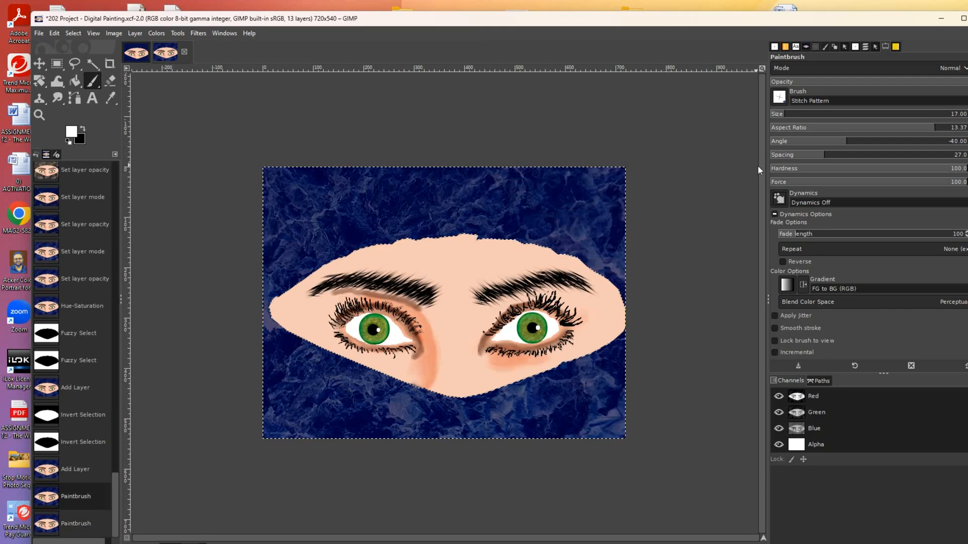
scroll(783, 119, "down", 3)
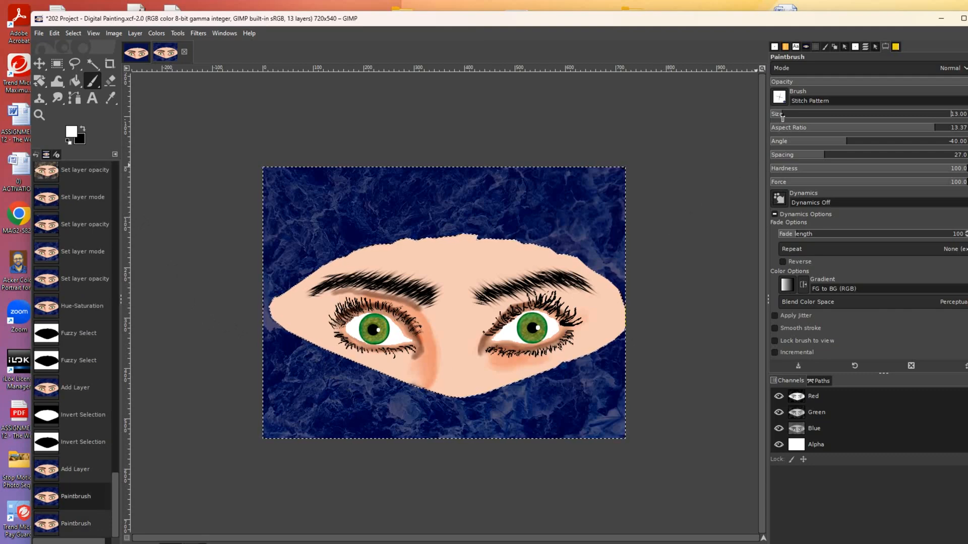
left_click_drag(822, 160, 828, 160)
left_click_drag(422, 221, 543, 230)
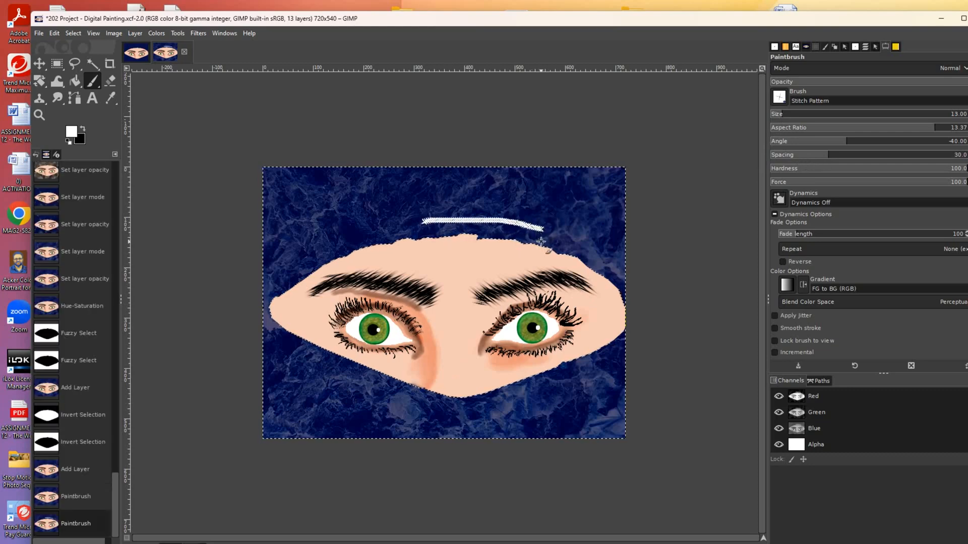
key("ctrl+z")
- Raise spacing to 64 and stitch white along the lower face edge, then undo it
left_click(847, 163)
left_click_drag(847, 163, 867, 161)
left_click_drag(474, 217, 582, 235)
key("ctrl+z")
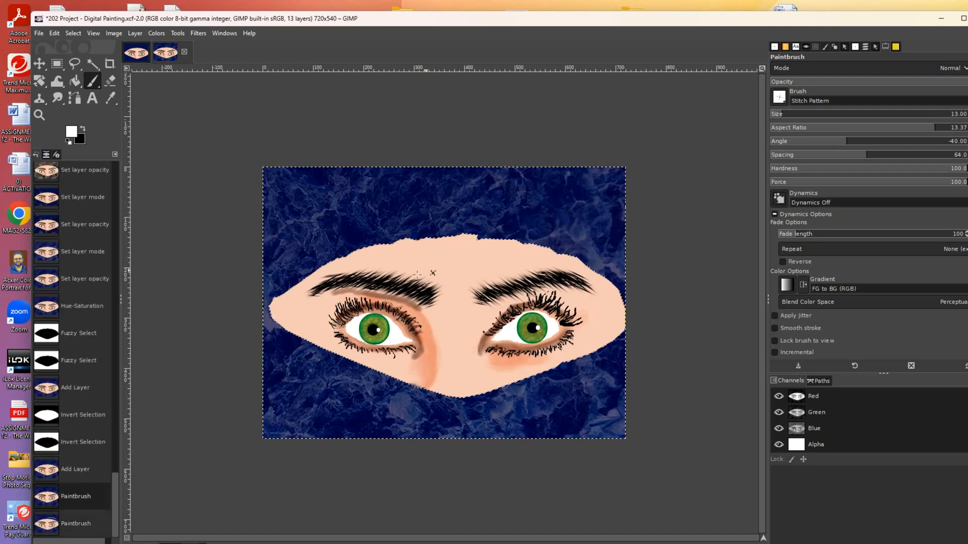
left_click_drag(319, 349, 468, 401)
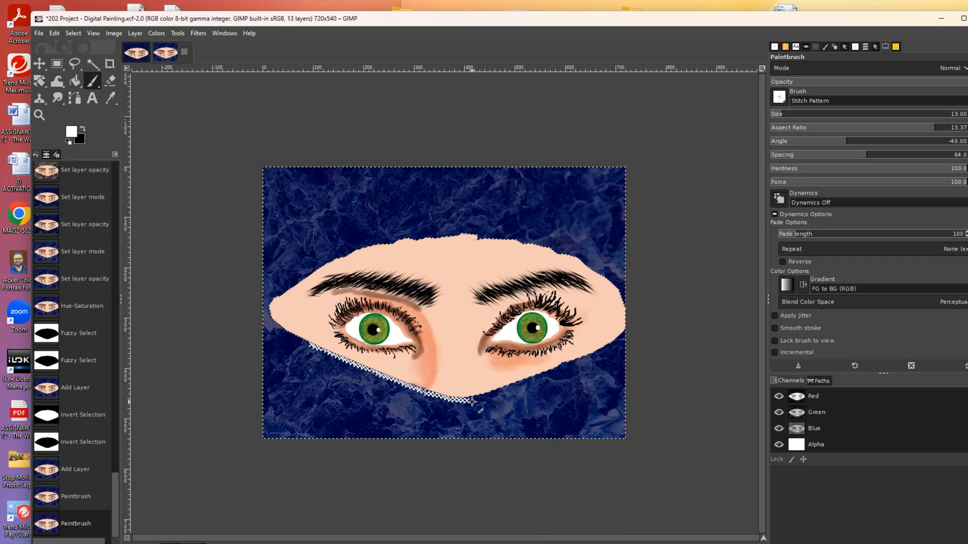
left_click_drag(472, 401, 542, 379)
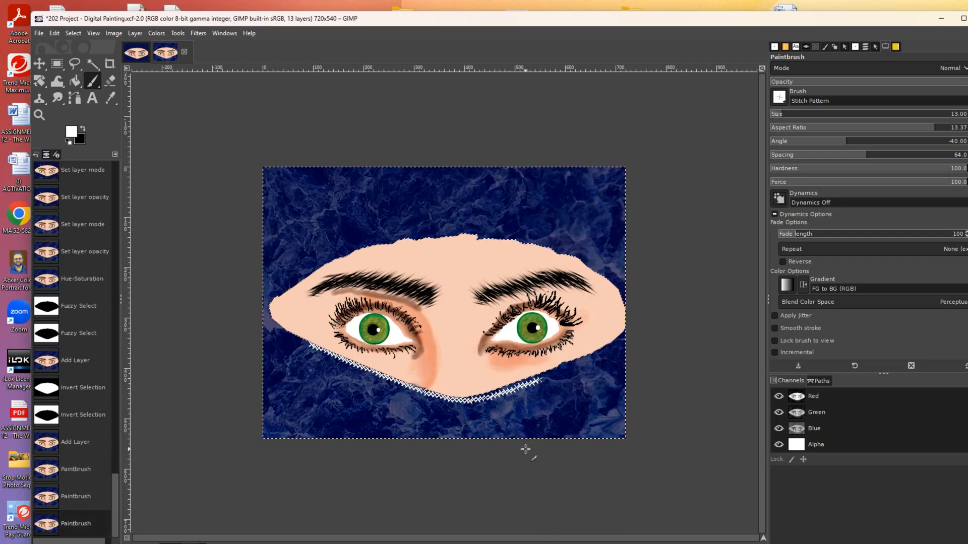
key("ctrl+z")
key("ctrl+z")
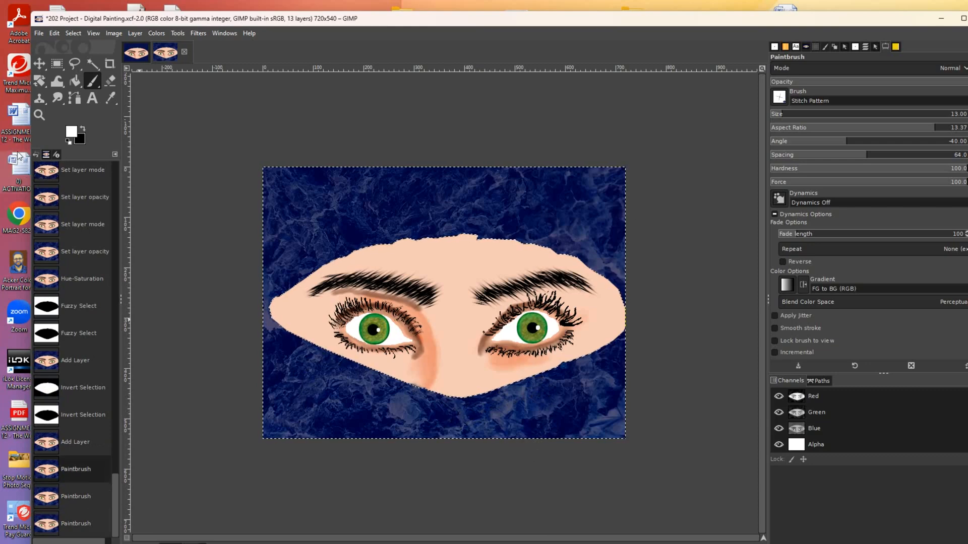
- Zoom in and stitch white along the face's lower-left and bottom edges, redoing uneven strokes
key("z")
left_click(318, 388)
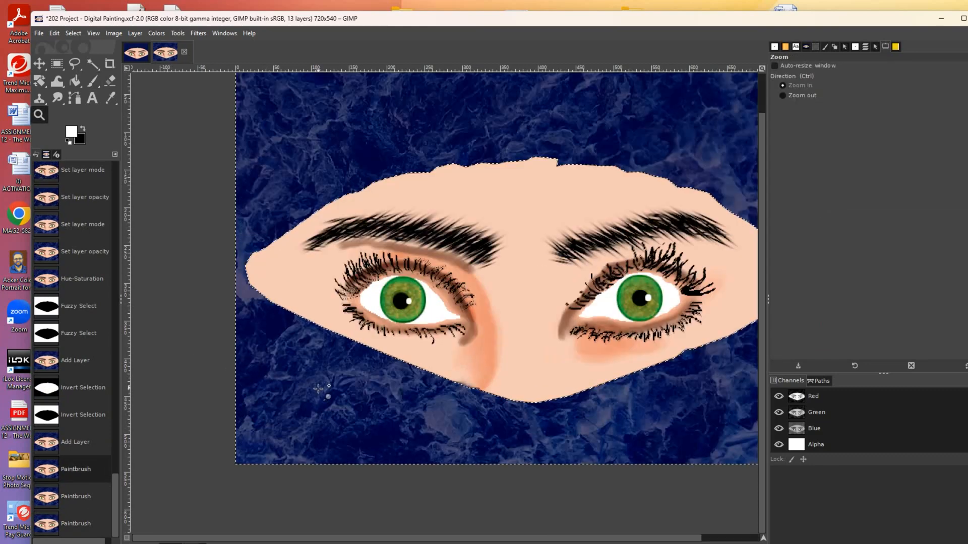
left_click(318, 388)
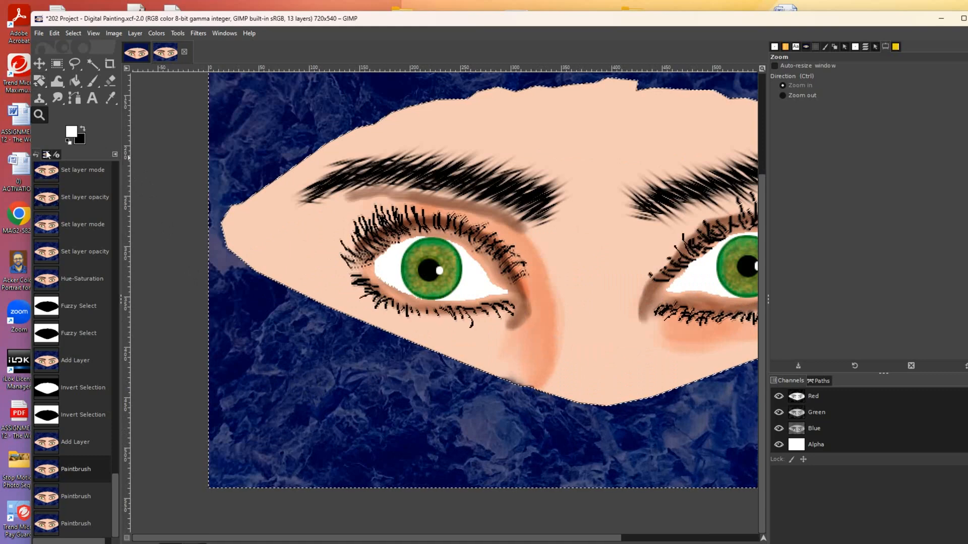
left_click(93, 82)
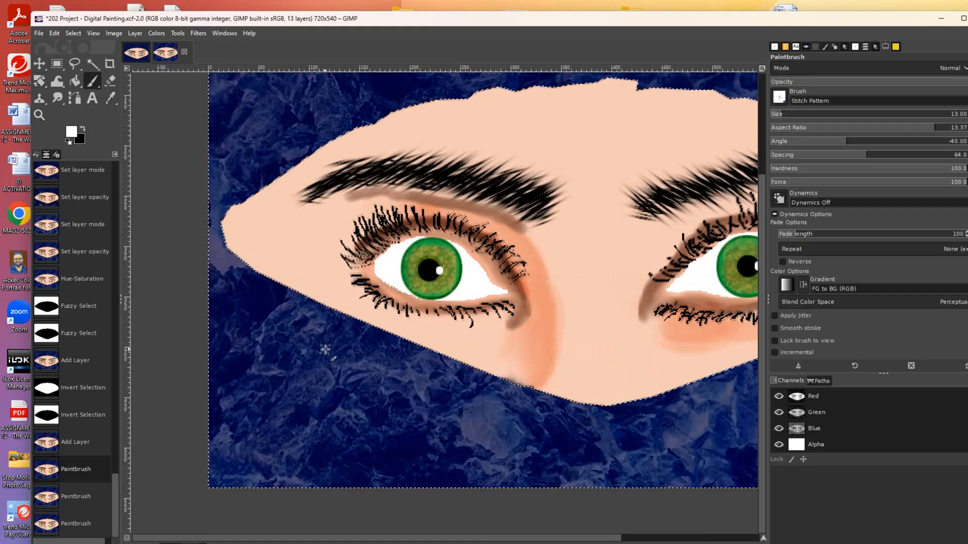
left_click_drag(264, 285, 589, 414)
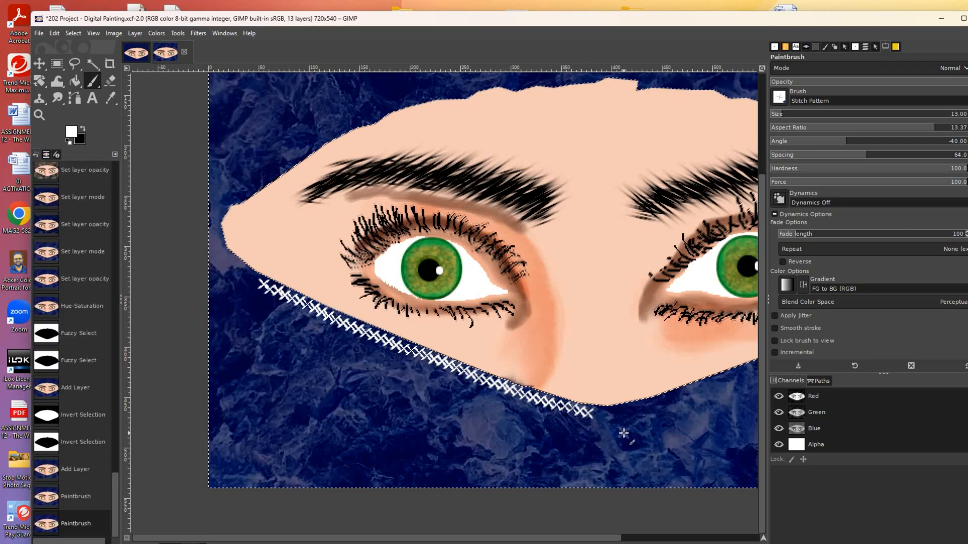
left_click_drag(594, 415, 720, 391)
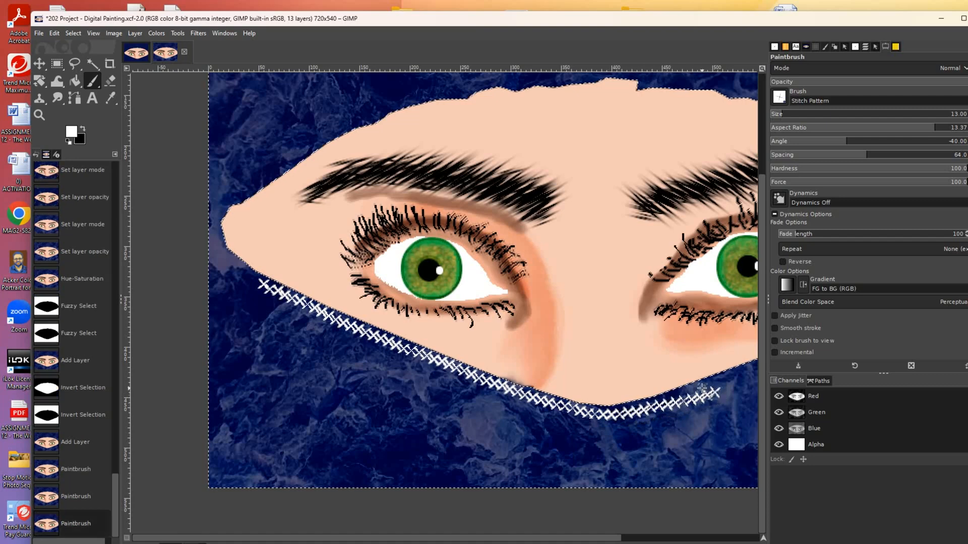
key("ctrl+z")
mouse_move(600, 415)
left_mouse_down()
mouse_move(649, 410)
mouse_move(745, 377)
left_mouse_up()
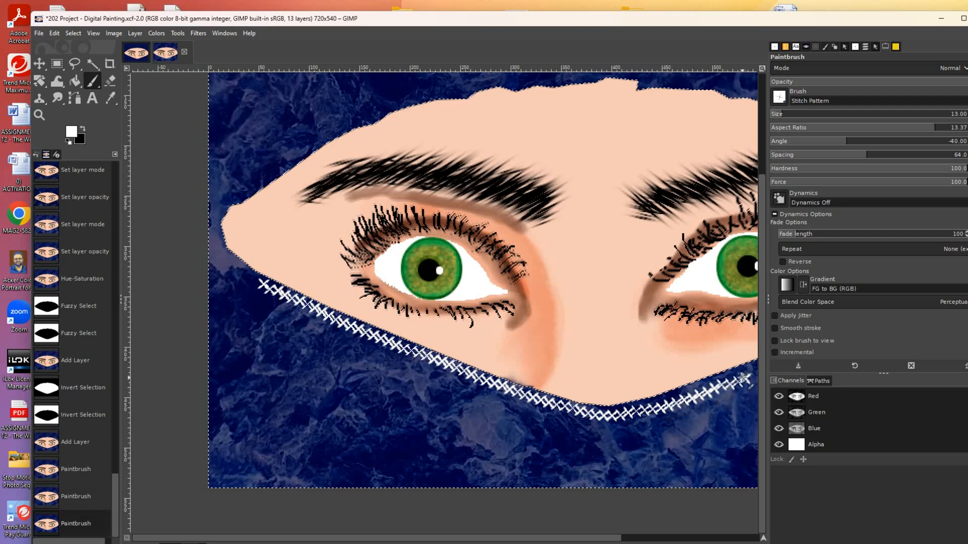
key("ctrl+z")
mouse_move(590, 402)
left_mouse_down()
mouse_move(645, 407)
mouse_move(756, 367)
left_mouse_up()
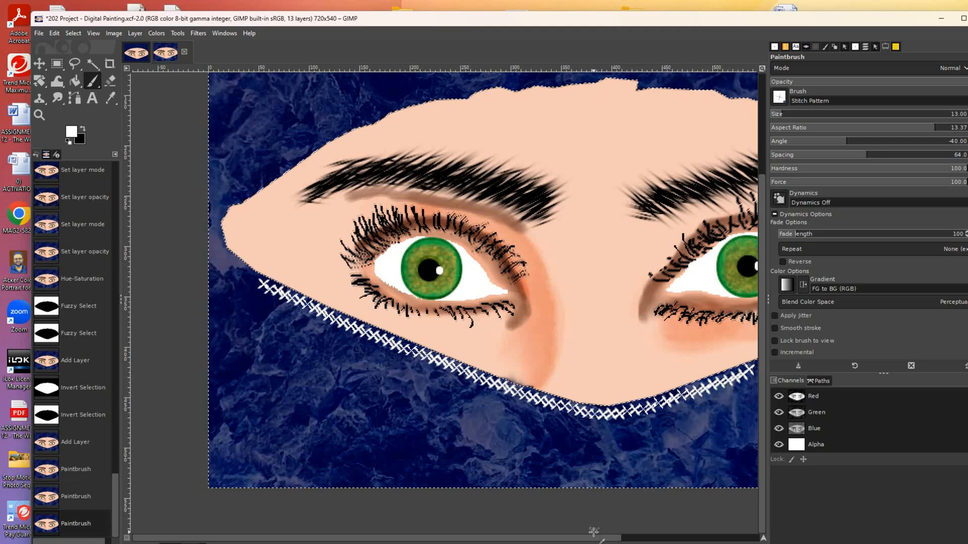
left_click_drag(593, 537, 681, 539)
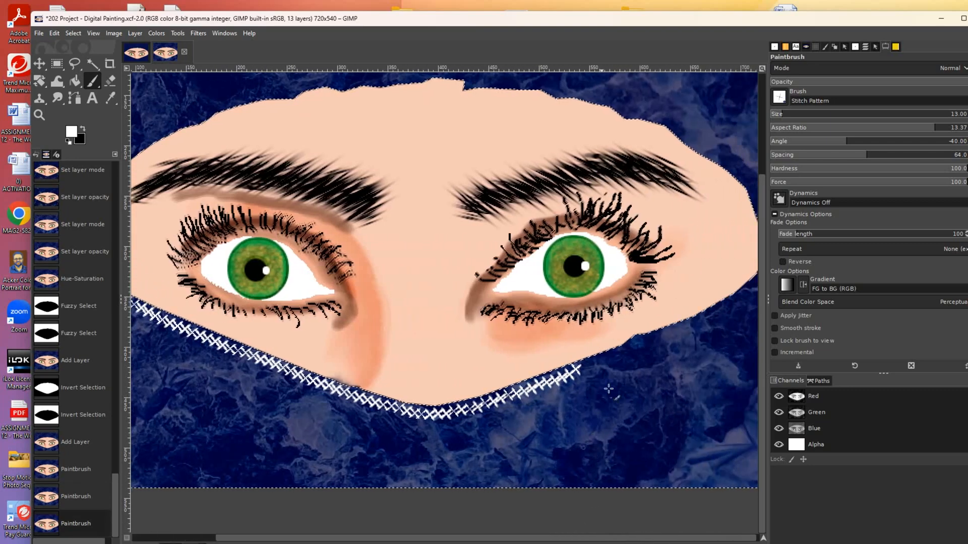
- Extend the white stitches up the face's lower-right edge toward its right side
left_click_drag(580, 369, 712, 317)
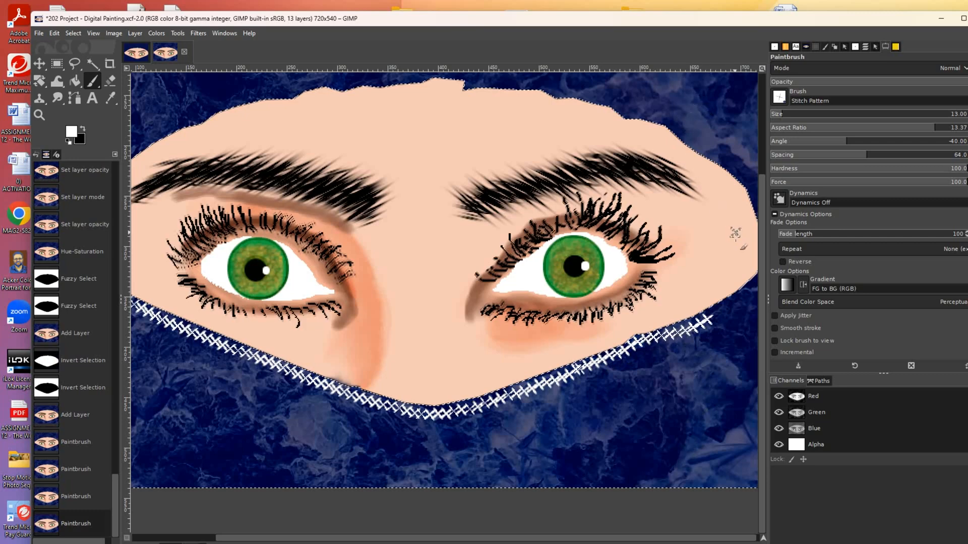
left_click_drag(710, 318, 759, 281)
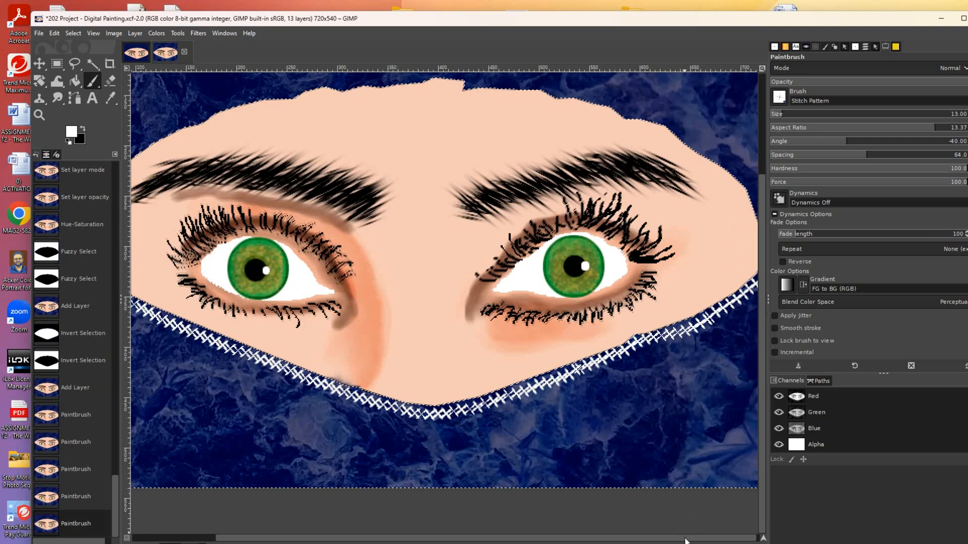
left_click_drag(687, 538, 706, 539)
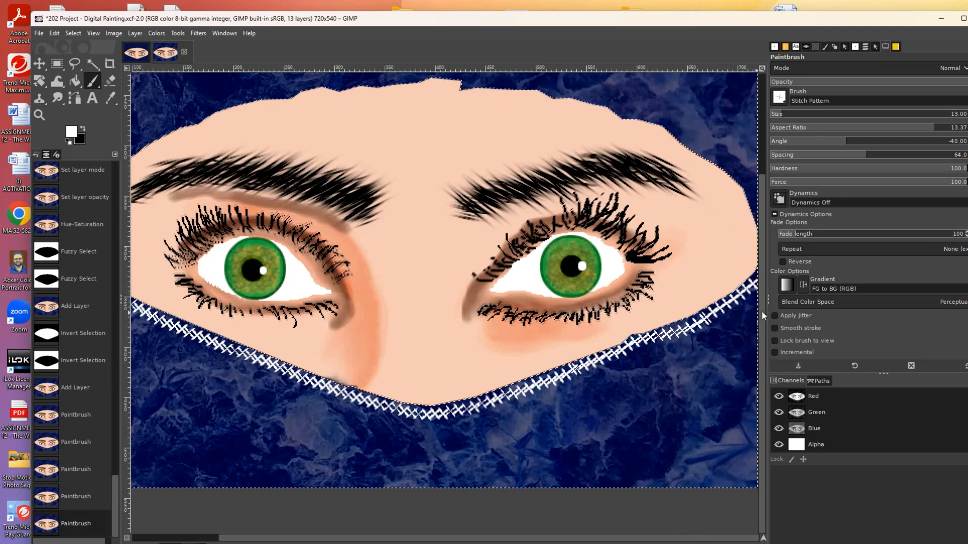
left_click_drag(768, 312, 829, 310)
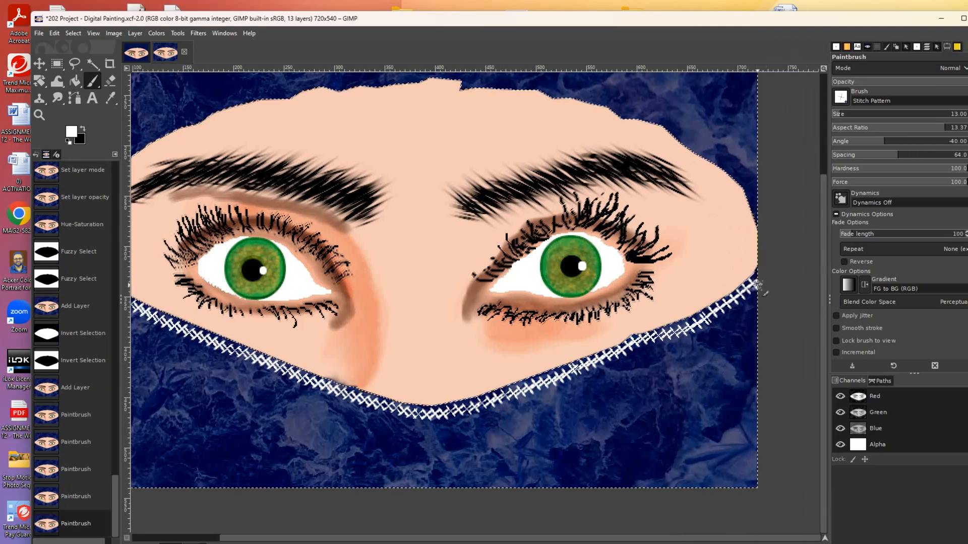
- Stitch up the face's right edge and leftward along its top edge
left_click(761, 219)
mouse_move(761, 219)
left_mouse_down()
mouse_move(746, 178)
mouse_move(668, 122)
mouse_move(596, 93)
mouse_move(476, 79)
left_mouse_up()
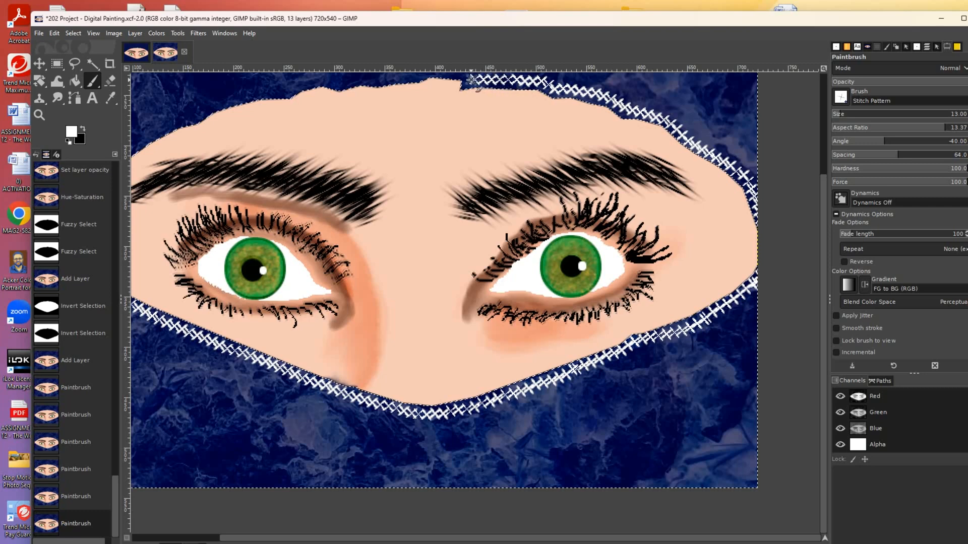
left_click_drag(470, 80, 469, 80)
left_click_drag(823, 261, 827, 196)
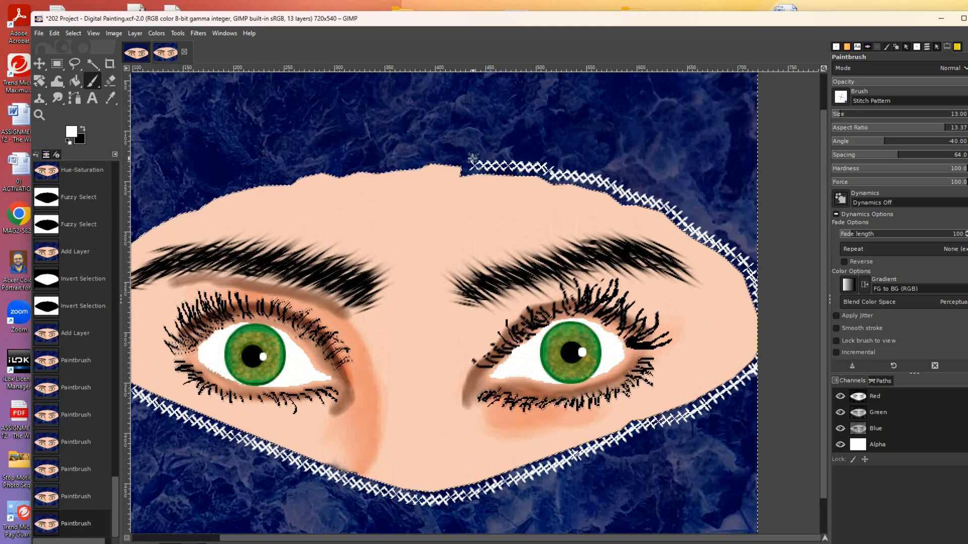
left_click_drag(465, 158, 263, 177)
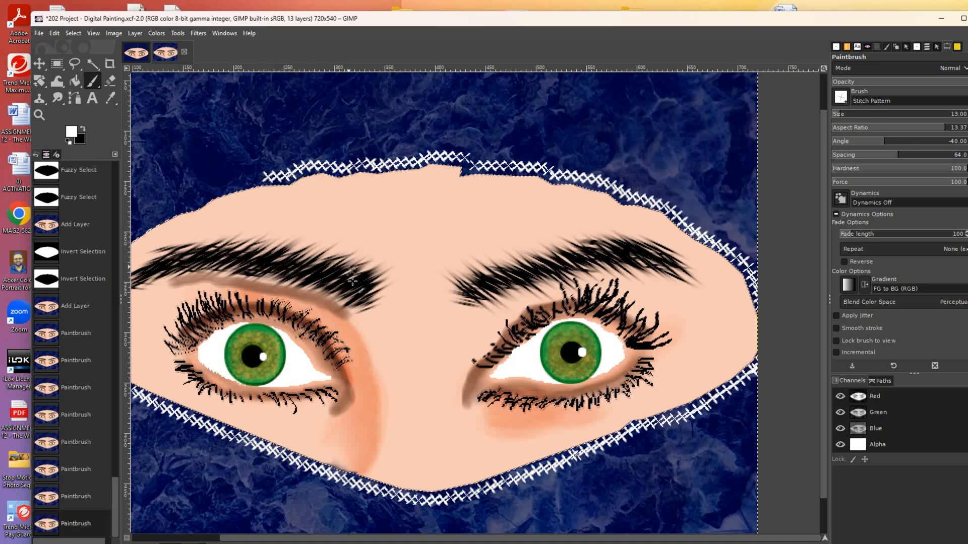
left_click_drag(326, 538, 226, 538)
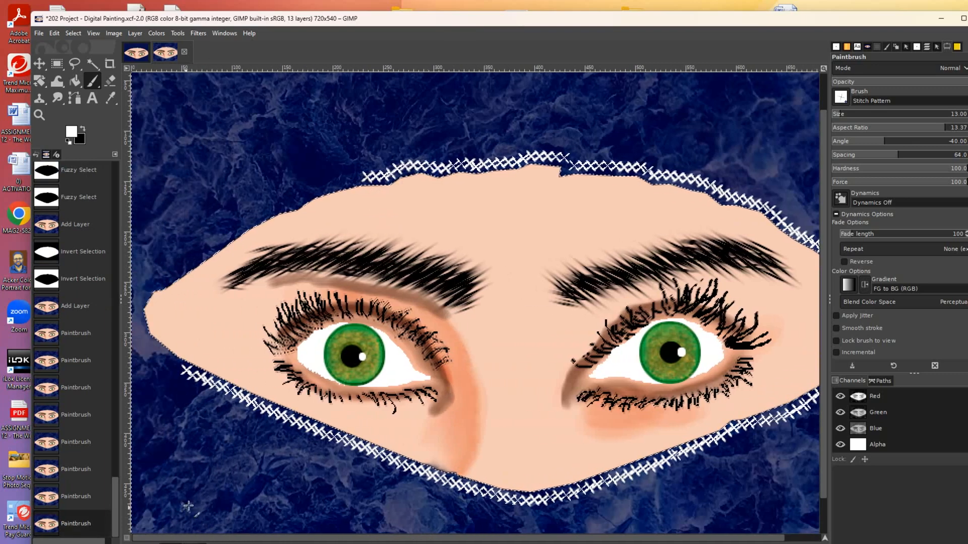
- Extend the stitches left along the top and down the upper-left edge, undoing the final stroke
mouse_move(364, 177)
left_mouse_down()
mouse_move(258, 213)
mouse_move(137, 300)
mouse_move(135, 319)
mouse_move(158, 354)
mouse_move(197, 380)
mouse_move(243, 392)
left_mouse_up()
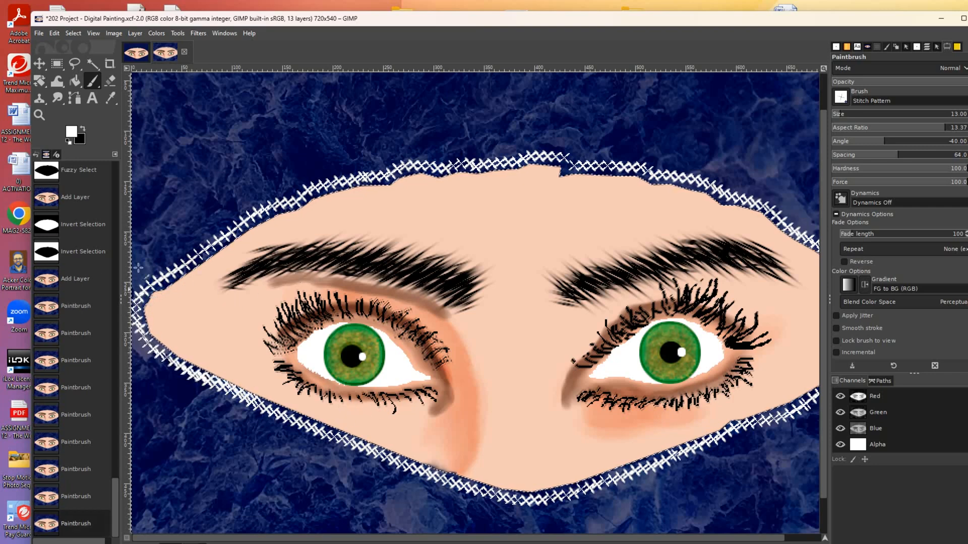
left_click_drag(134, 302, 285, 202)
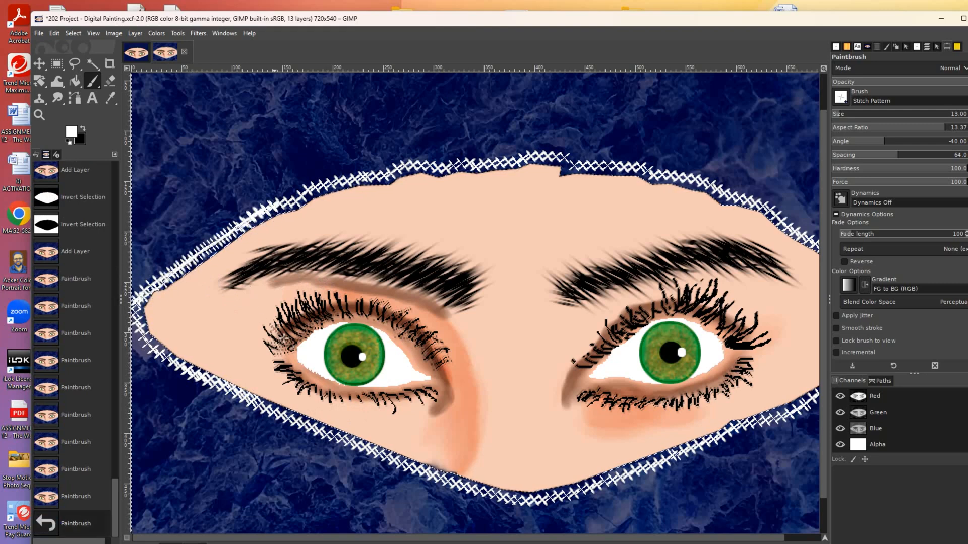
key("ctrl+z")
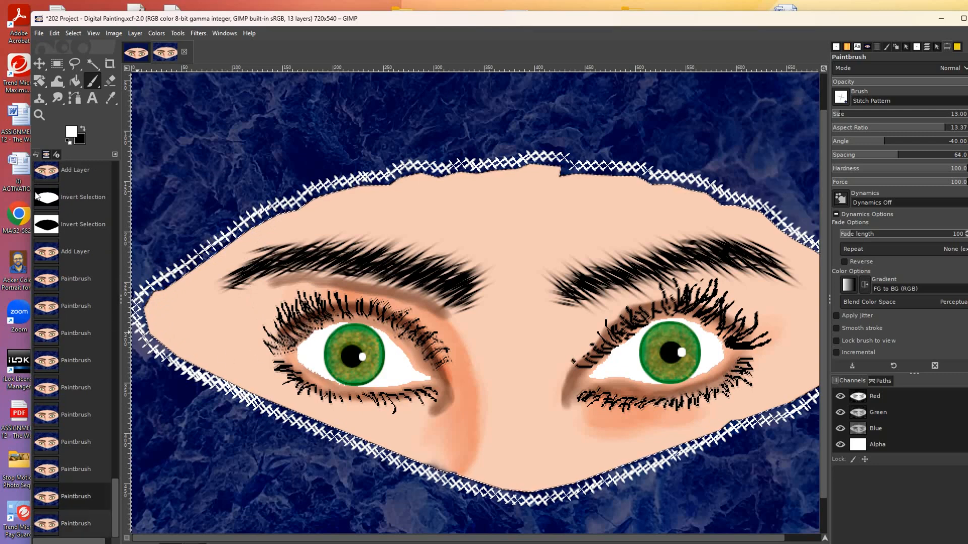
left_click(39, 115)
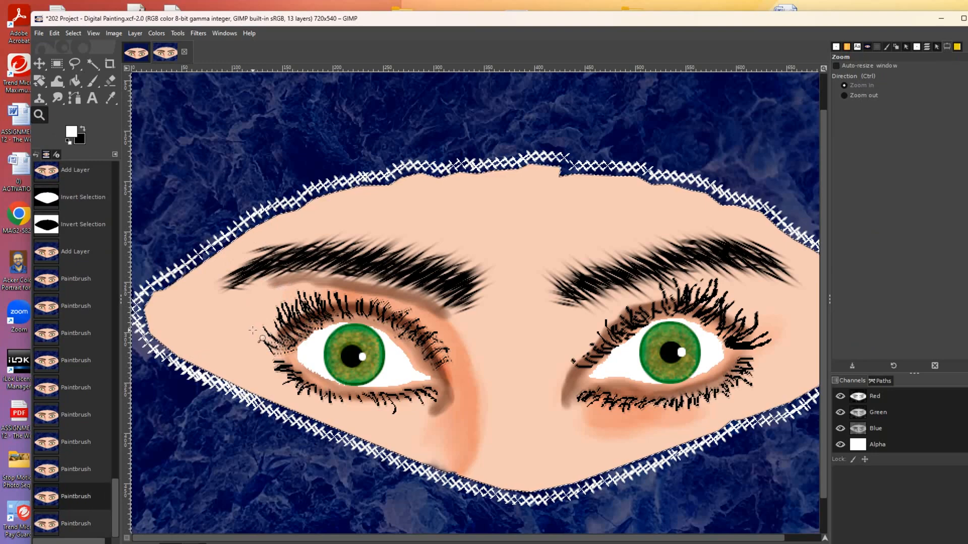
key("ctrl")
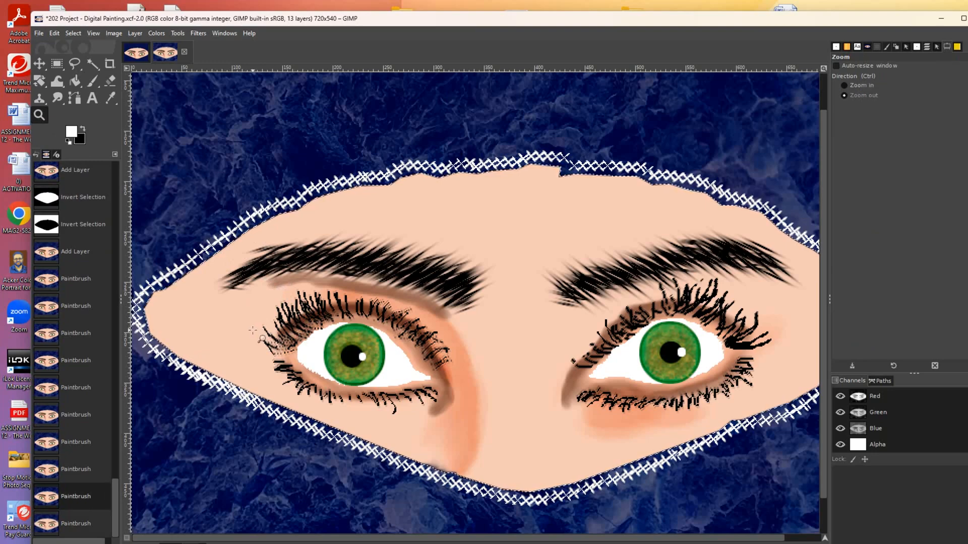
- Zoom out to the whole image, deselect the face, and move the Original layer above the painting
left_click(253, 331, "ctrl")
left_click(256, 331, "ctrl")
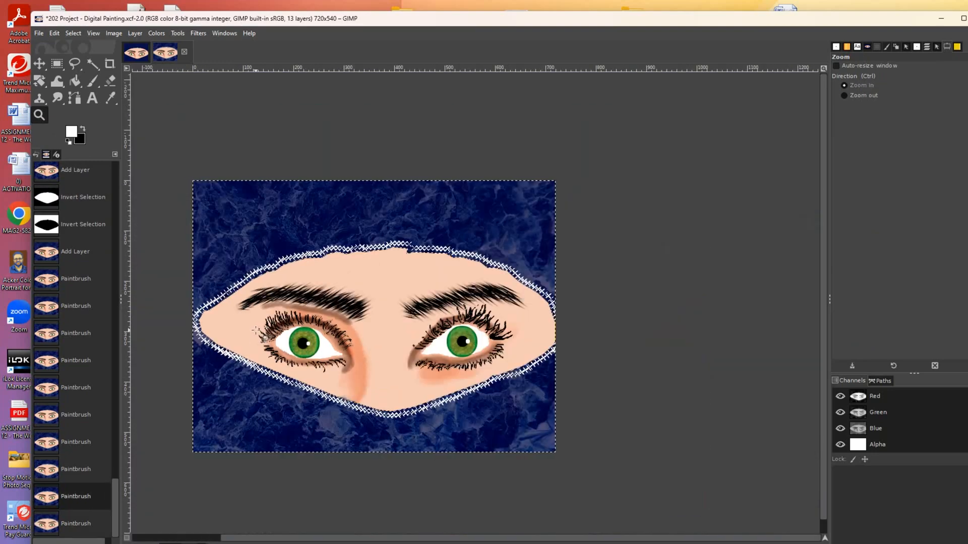
key("ctrl+shift+a")
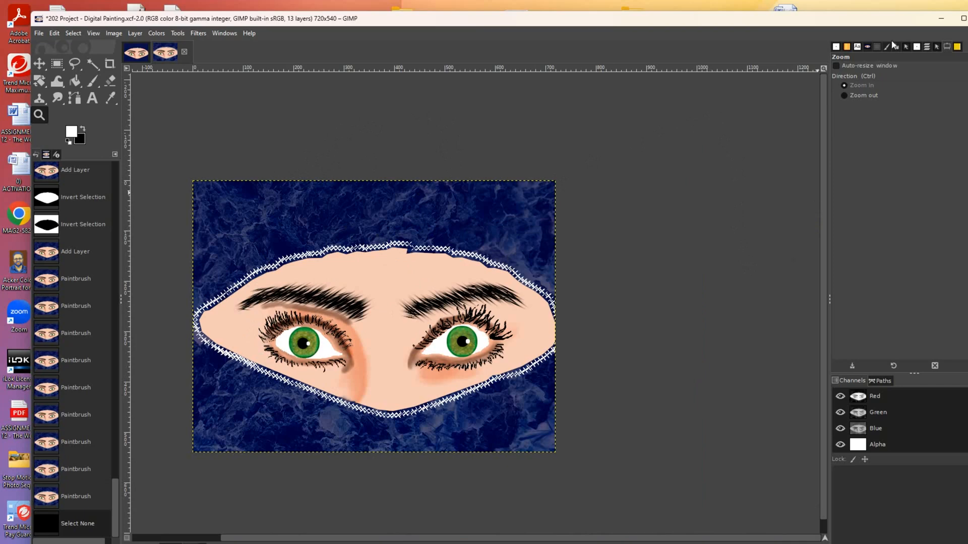
left_click(926, 47)
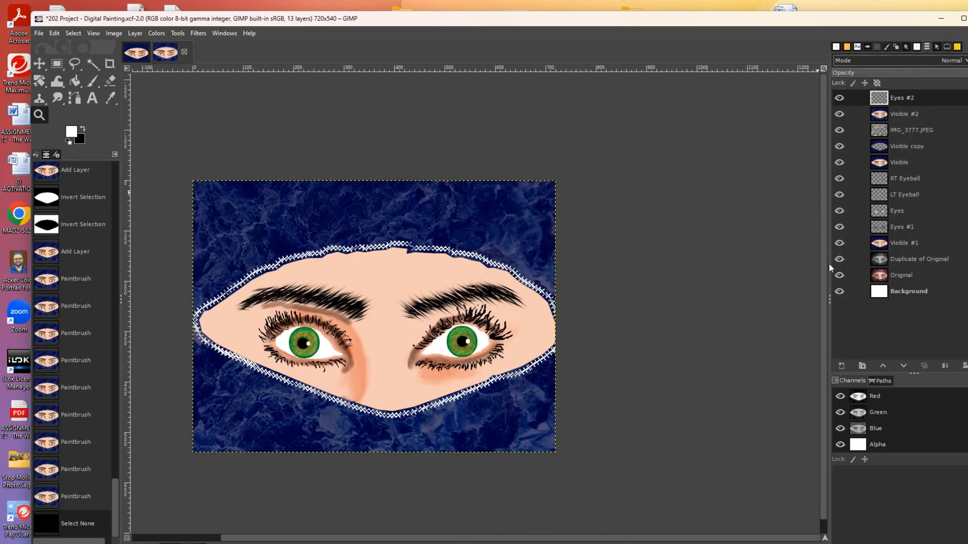
left_click_drag(895, 274, 893, 97)
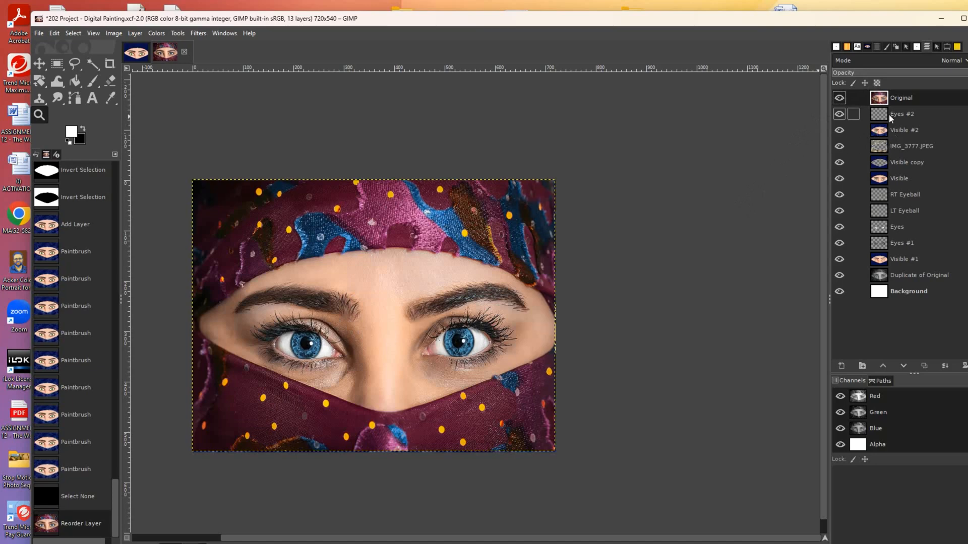
- Hide the Original photo layer to reveal the green-eyed painting on blue marble
left_click(839, 98)
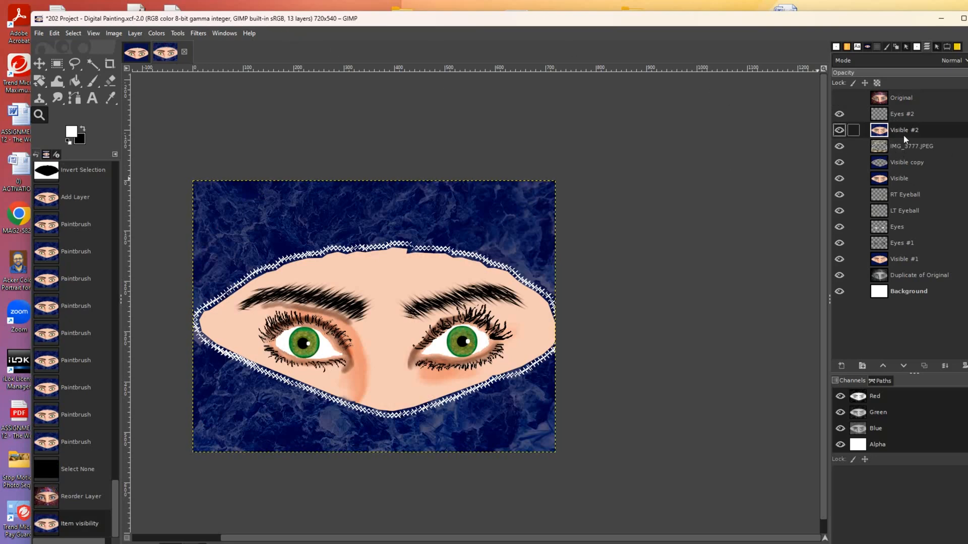
- Create a new layer from visible, Visible #3, and move it to the top of the stack
left_click(135, 33)
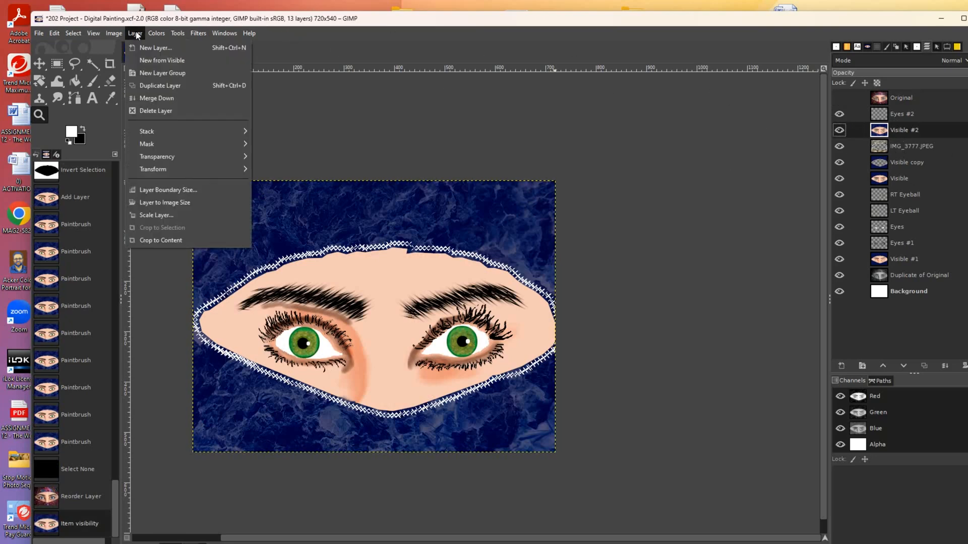
left_click(151, 59)
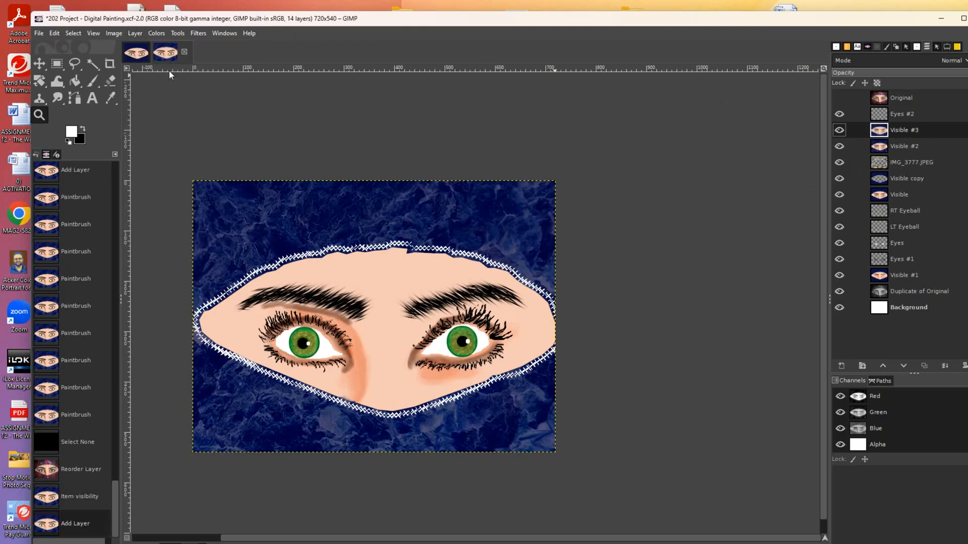
left_click_drag(907, 130, 914, 97)
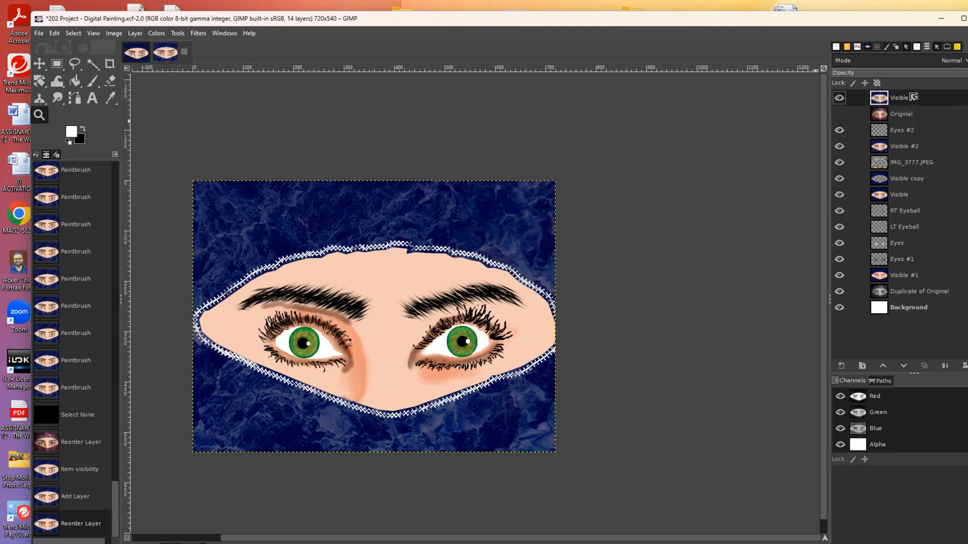
- Compare Visible #3 with the Original photo using visibility and opacity, then hide Original
left_click(839, 114)
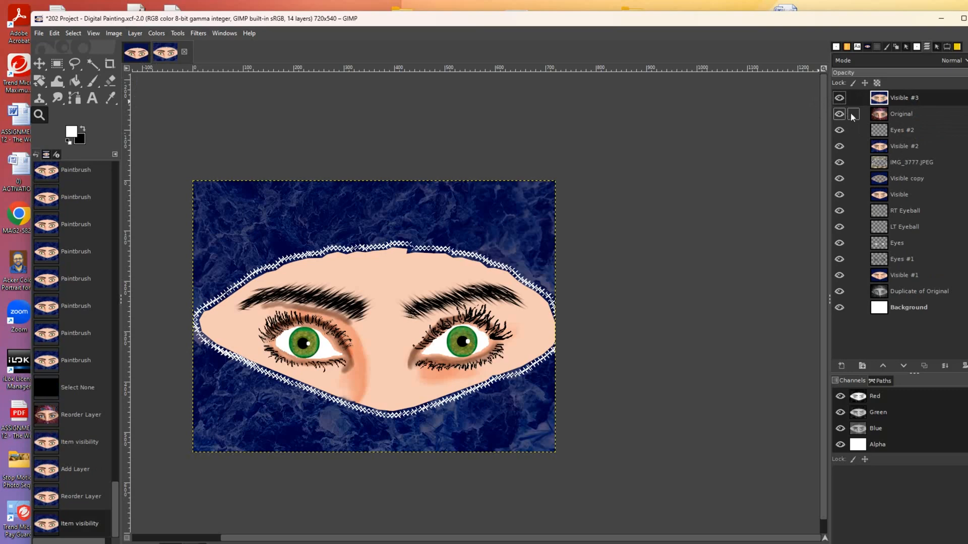
left_click(838, 99)
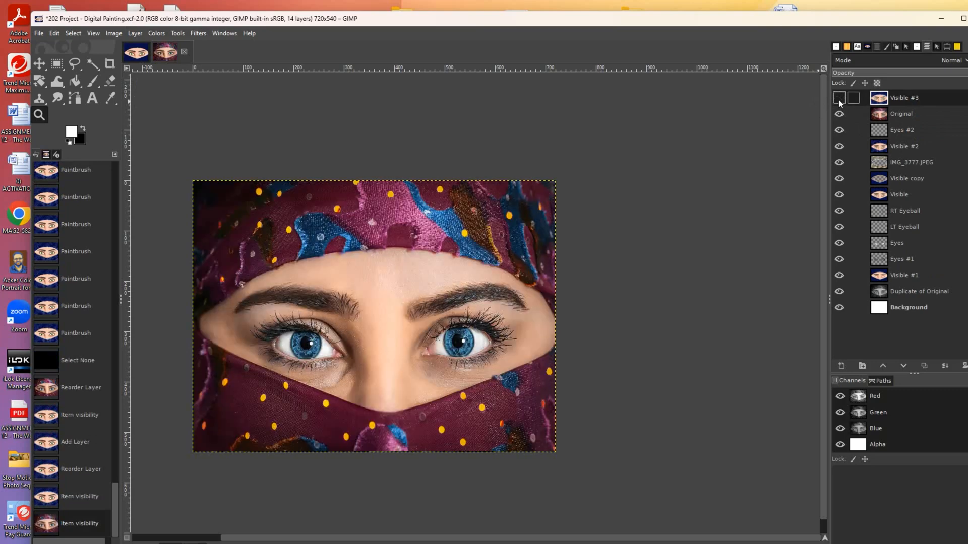
left_click(839, 99)
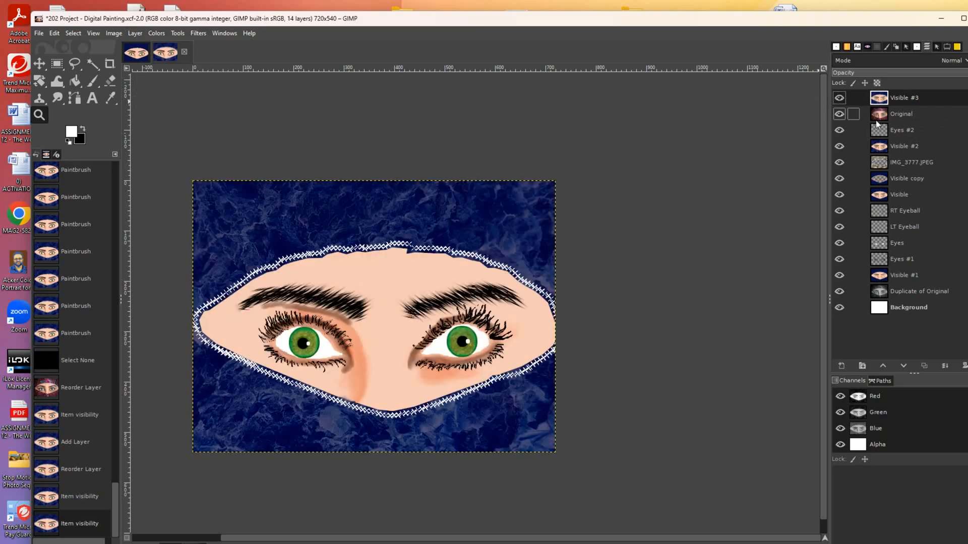
left_click_drag(917, 77, 873, 76)
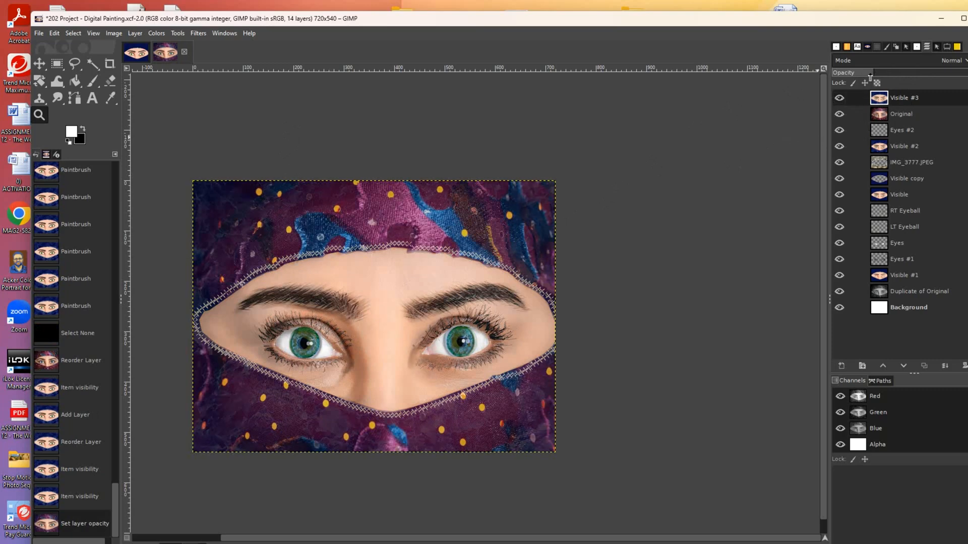
left_click_drag(914, 73, 966, 73)
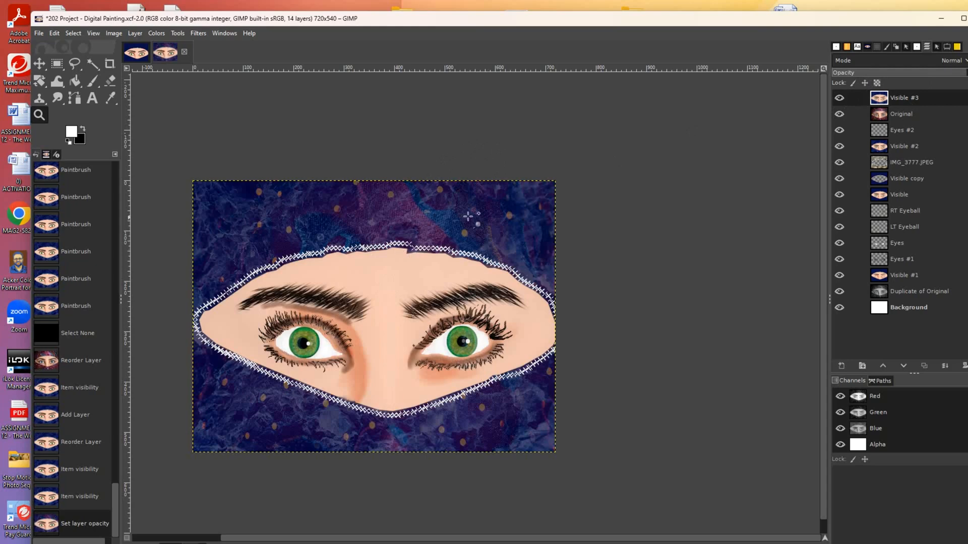
left_click(839, 114)
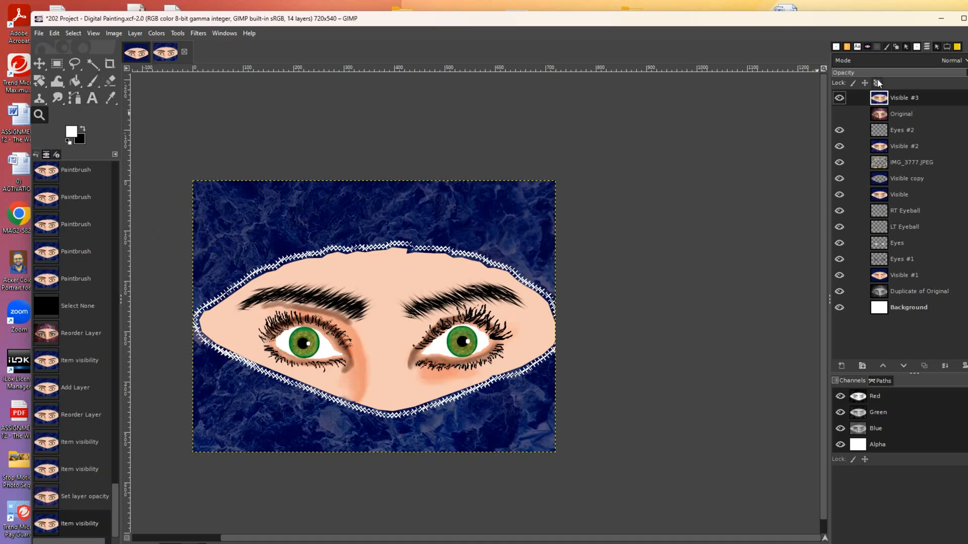
- Select the Bristles 03 brush with the Paintbrush and test a white dab, then undo it
left_click(917, 47)
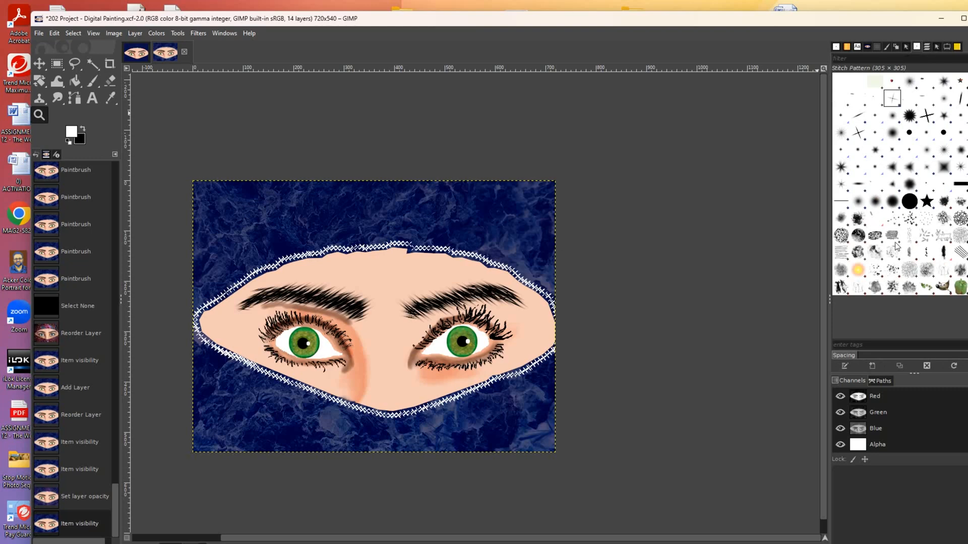
left_click(928, 218)
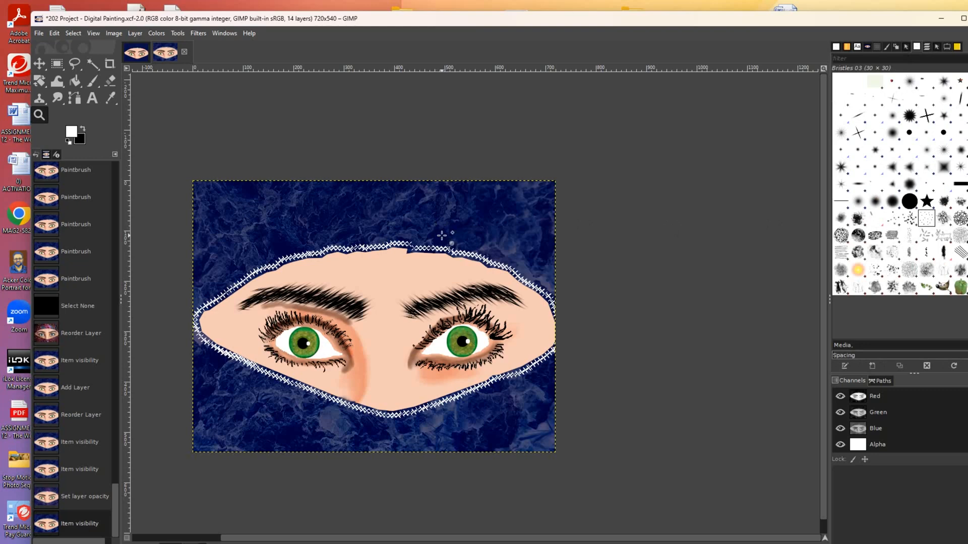
left_click(91, 80)
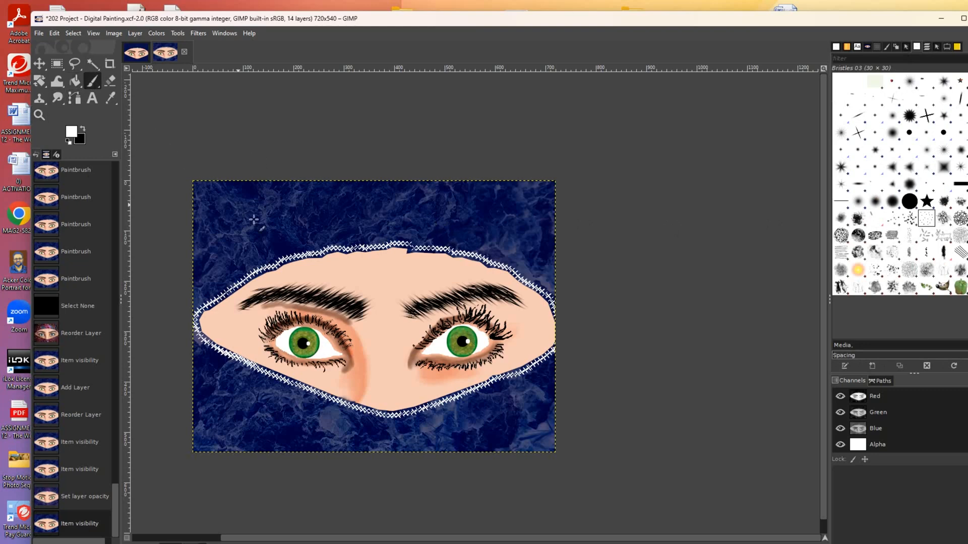
left_click(307, 230)
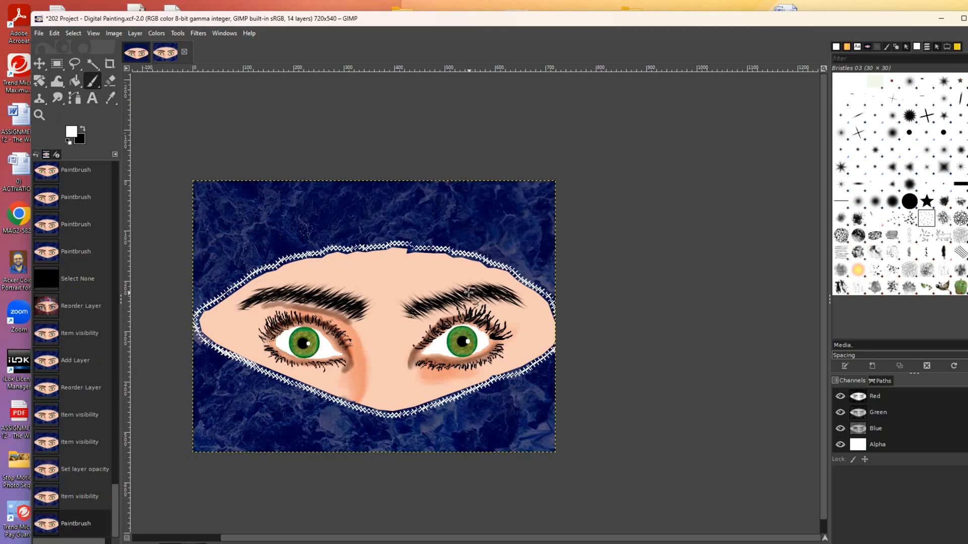
key("ctrl+z")
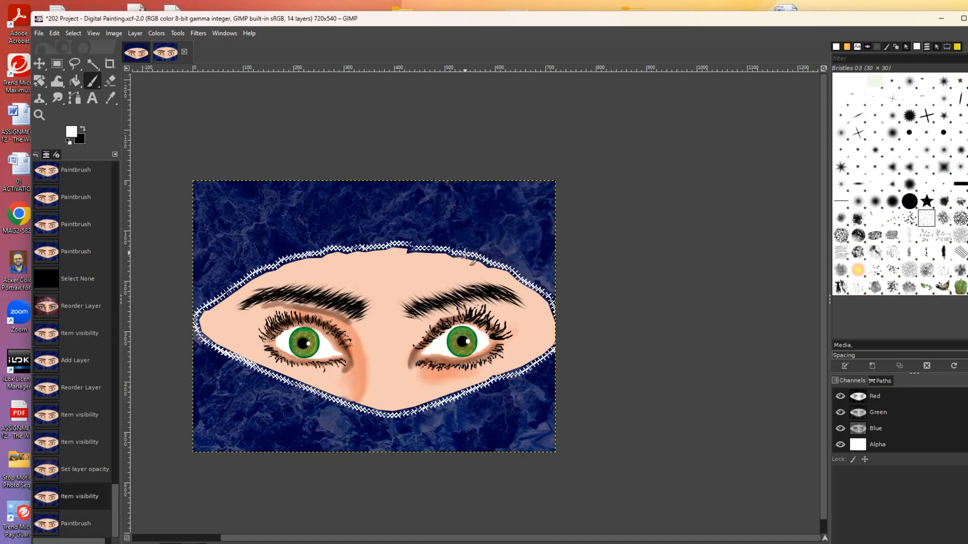
- Soften the brush hardness to 13, test soft white glows near the top, then undo them
left_click(946, 47)
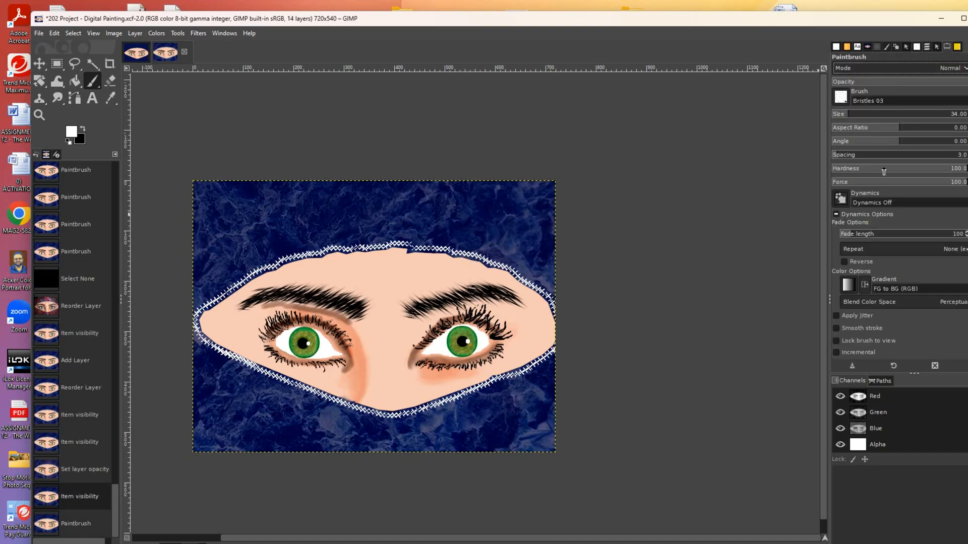
left_click(849, 169)
left_click(384, 222)
left_click(381, 201)
left_click(369, 196)
left_click(366, 199)
left_click(375, 210)
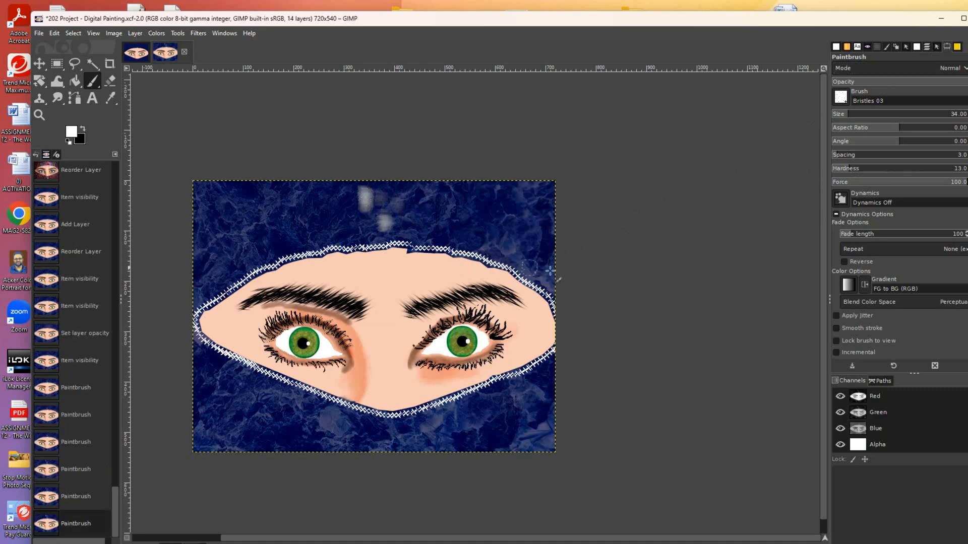
key("ctrl+z")
key("ctrl+z")
key("ctrl+z")
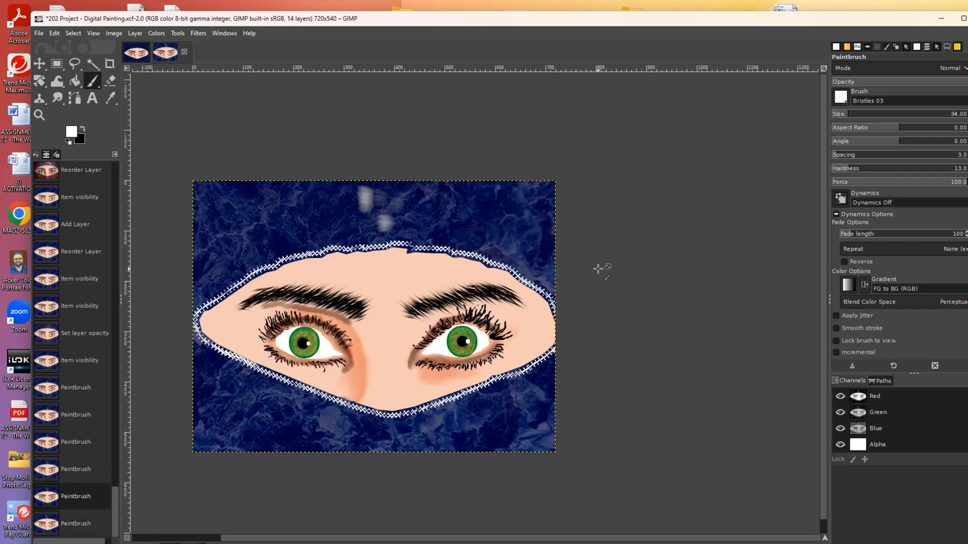
key("ctrl+z")
key("ctrl+z")
key("ctrl+z")
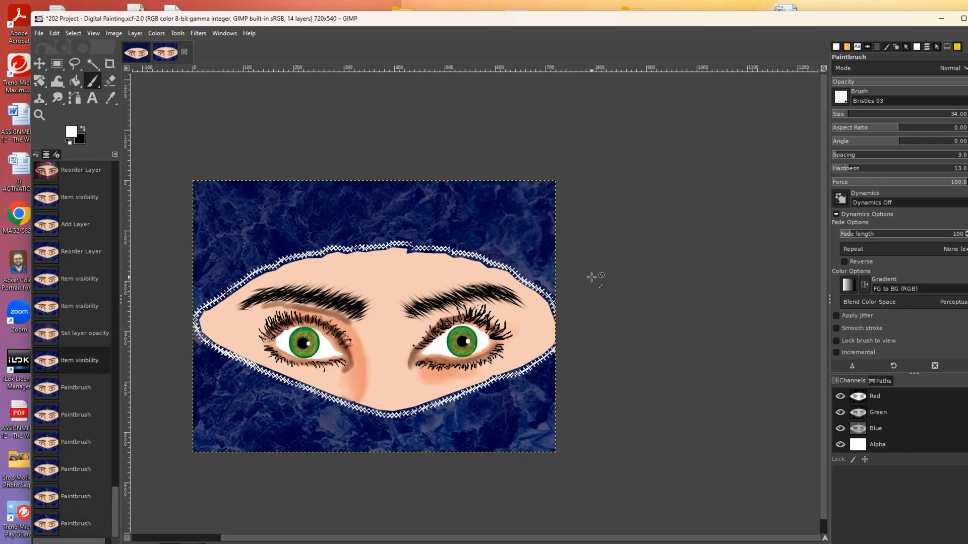
- Raise the brush hardness to 66, test white dabs near the canvas top, then undo them
left_click_drag(857, 172, 920, 171)
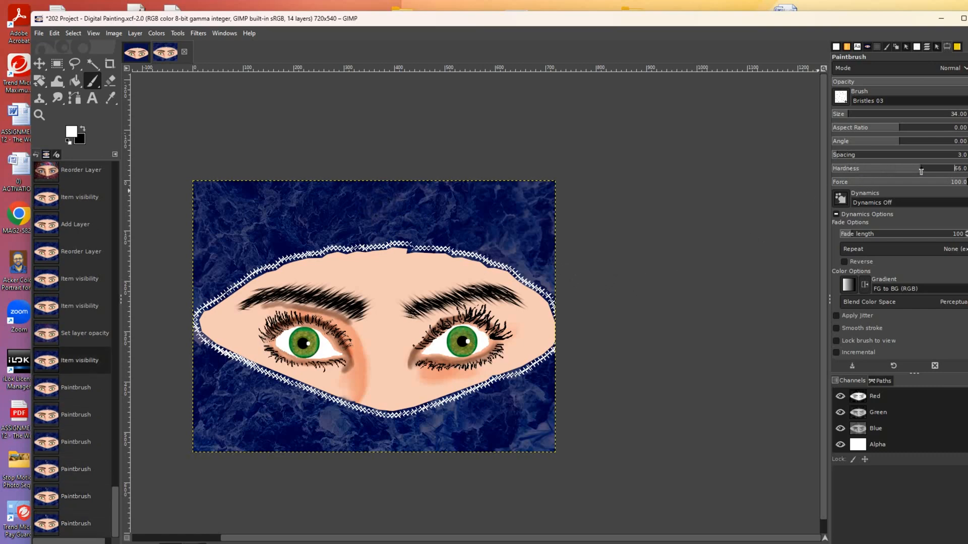
left_click(389, 206)
left_click(382, 207)
left_click(376, 194)
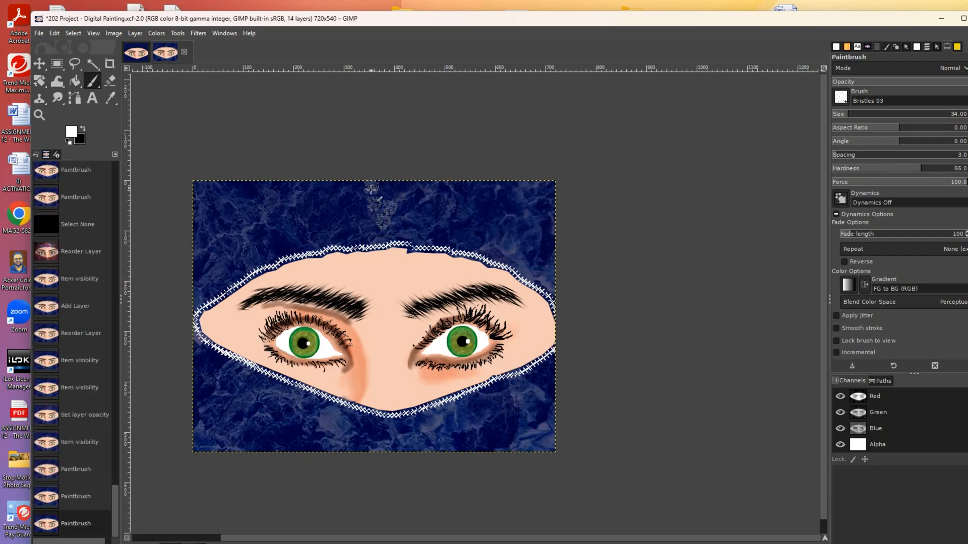
left_click(379, 191)
key("ctrl+z")
key("ctrl+z")
key("ctrl+z")
key("ctrl+z")
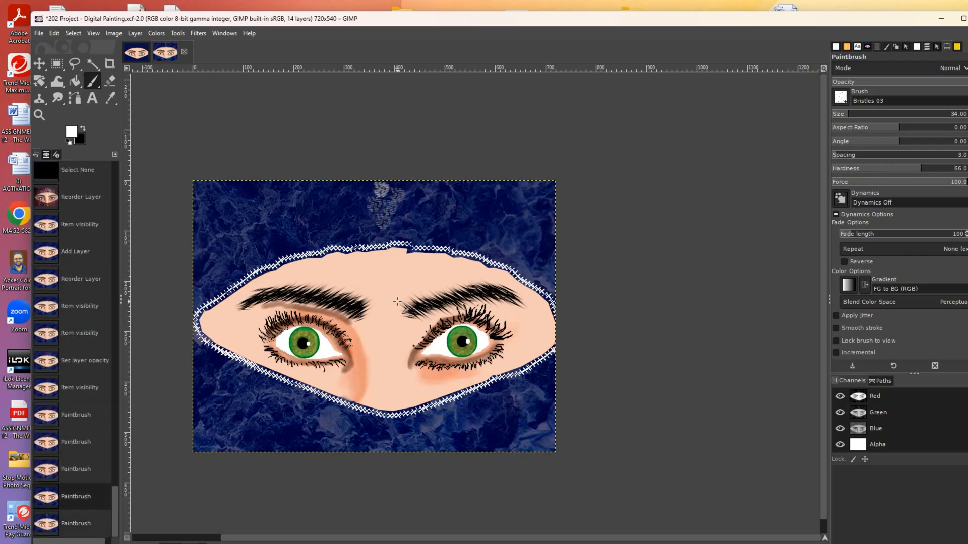
key("ctrl+z")
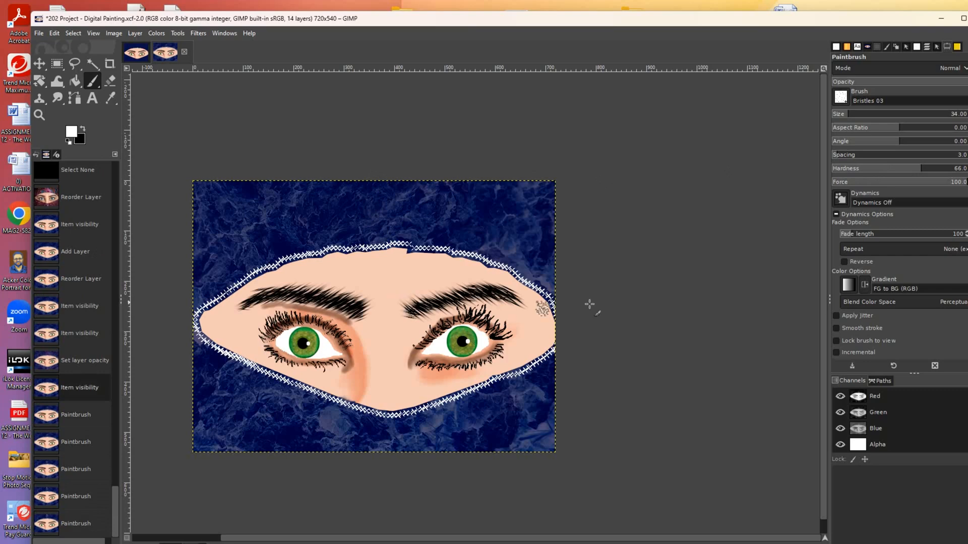
- Set the brush size to 104, test bristle dabs above the forehead, then undo them
left_click(859, 119)
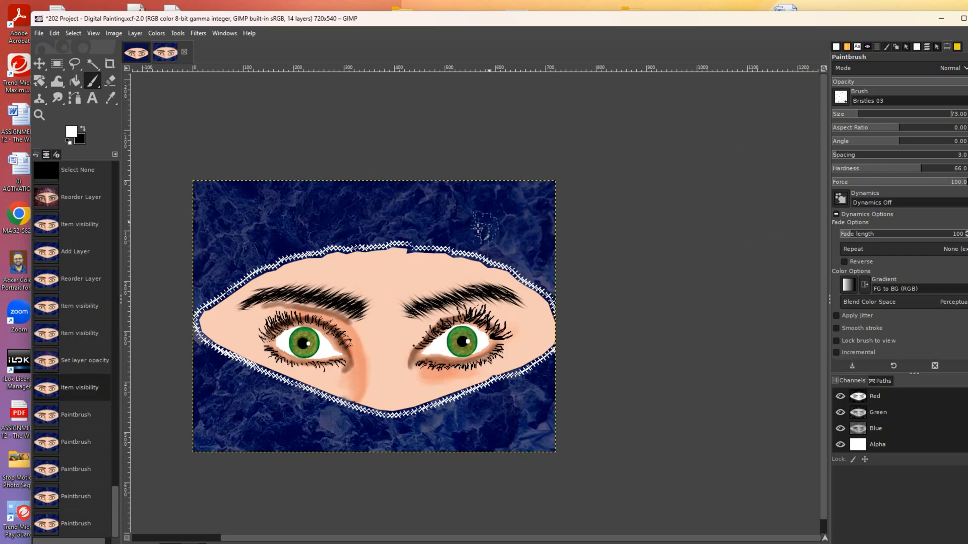
left_click_drag(861, 119, 915, 116)
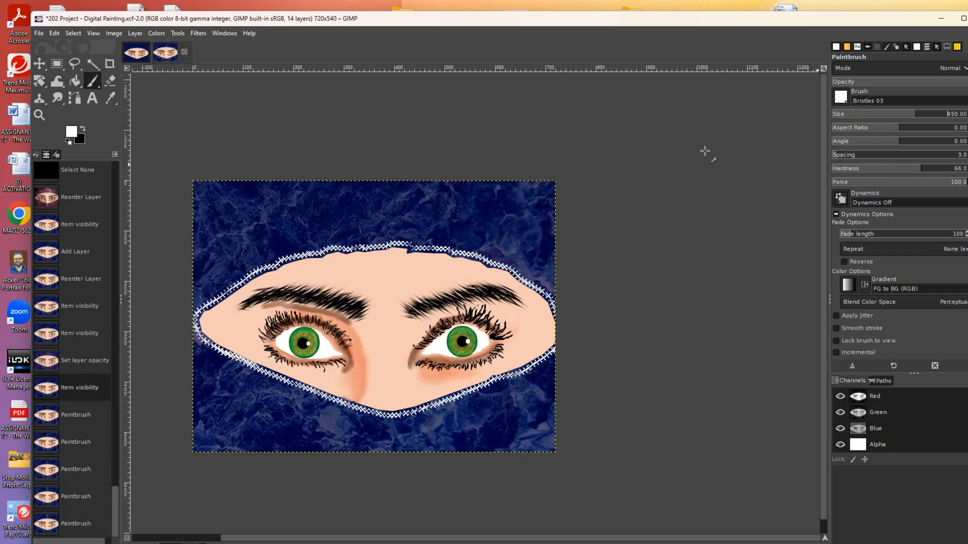
left_click(865, 116)
left_click(371, 214)
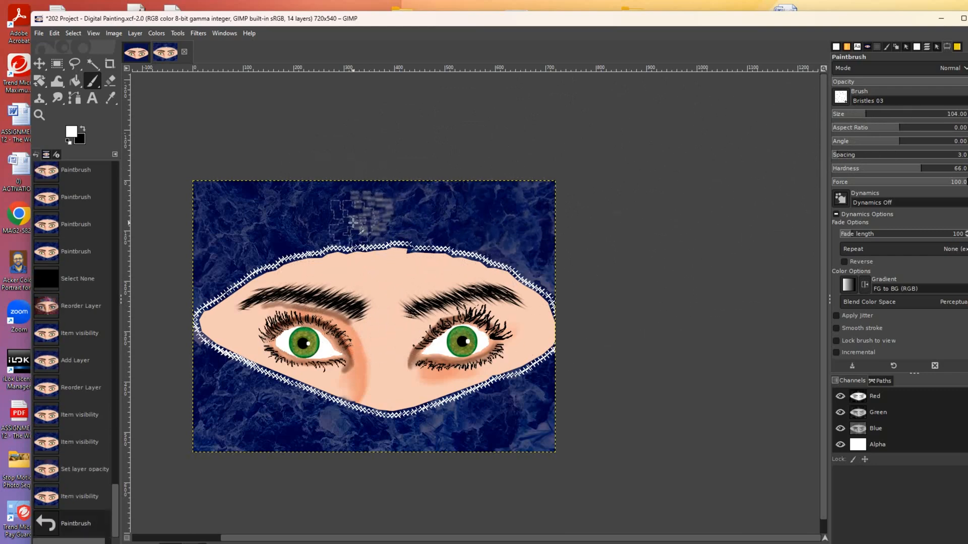
left_click(354, 222)
key("ctrl+z")
key("ctrl+z")
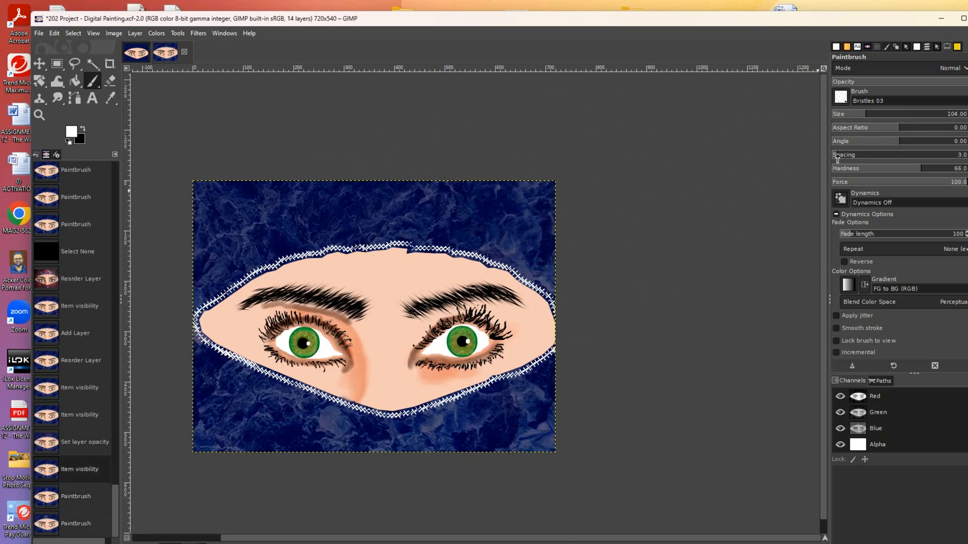
- Lower brush force to 46, test faint dabs and undo them, then show the brushes list
left_click_drag(921, 187, 893, 187)
left_click(419, 229)
left_click(406, 215)
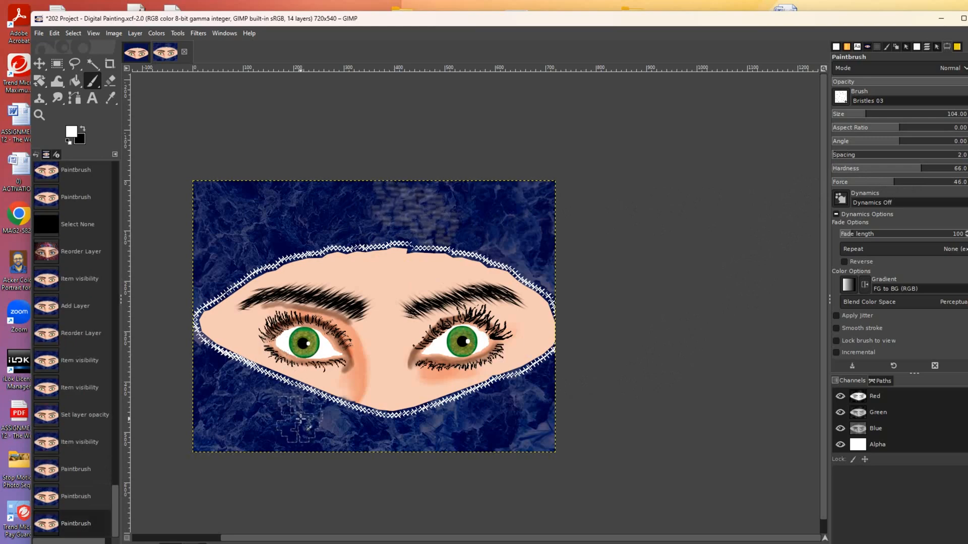
key("ctrl+z")
key("ctrl+z")
key("ctrl+z")
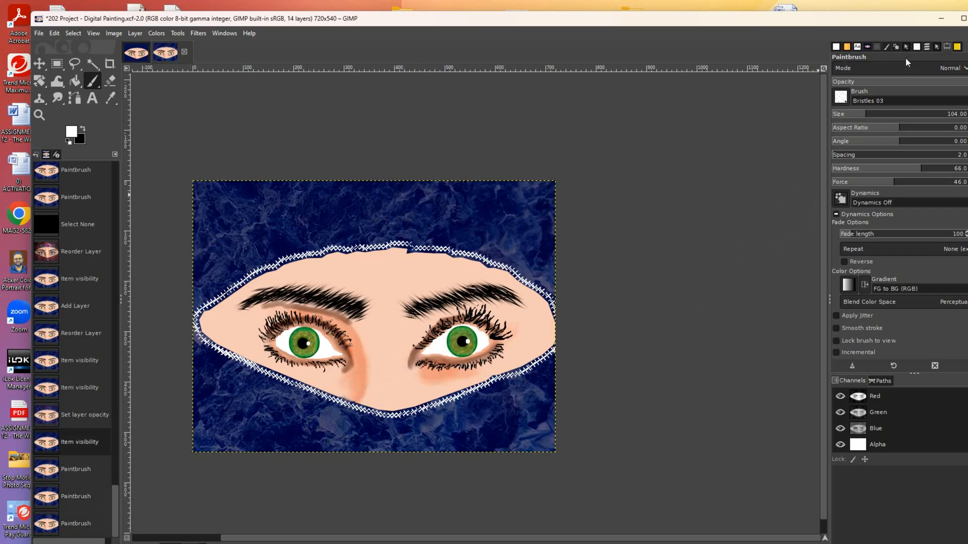
left_click(918, 47)
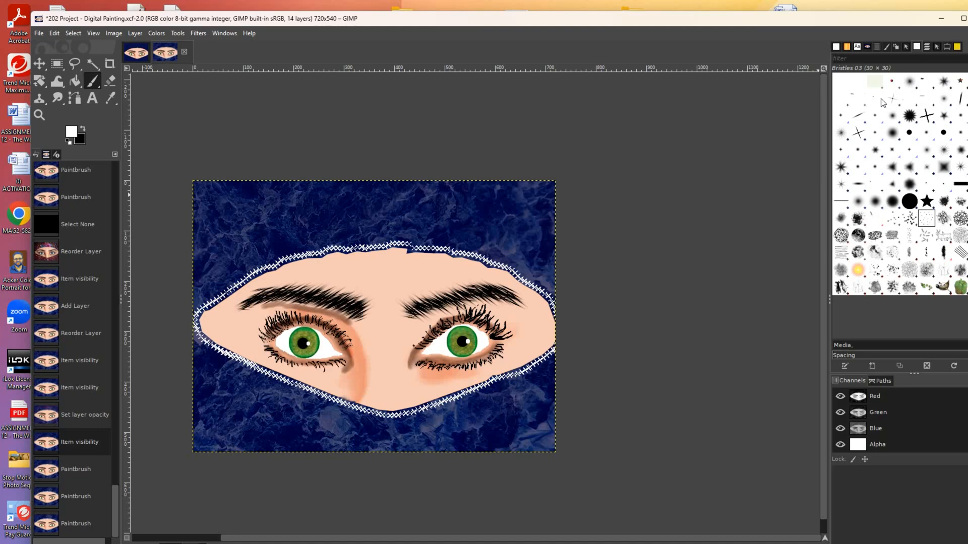
- Test the Dice brush with two red die stamps above the face, then undo them
left_click(892, 82)
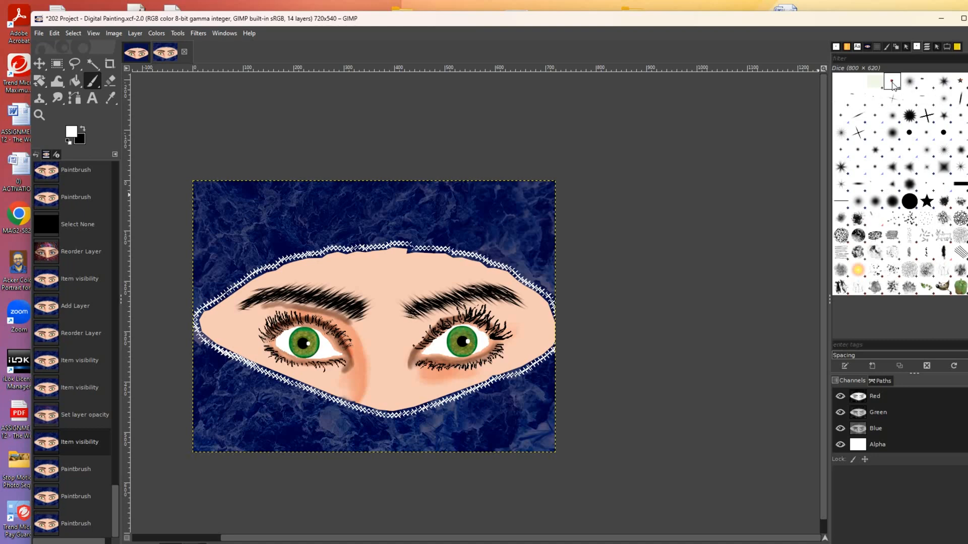
left_click(478, 209)
left_click(384, 209)
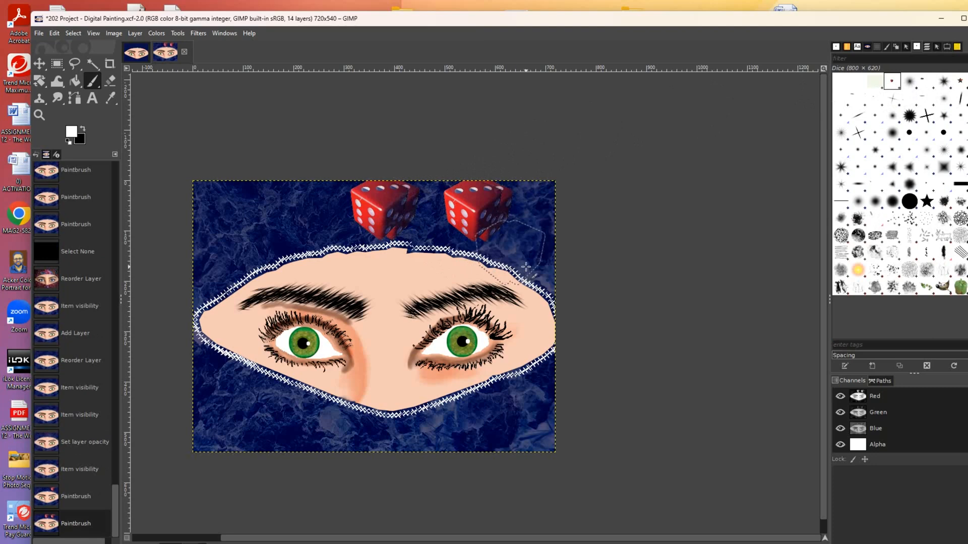
key("ctrl+z")
key("ctrl+z")
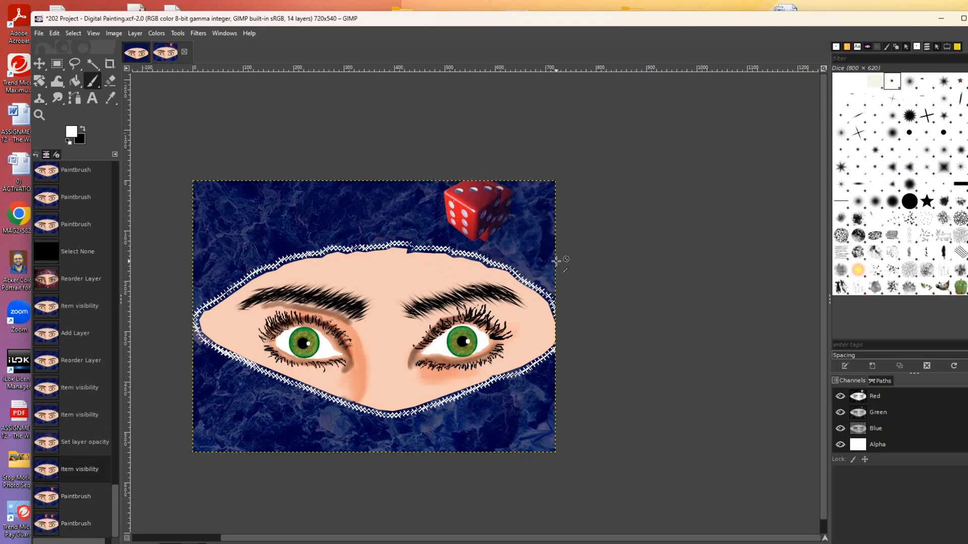
- Test the Star Smile brush with several stamps on the background, then undo them
left_click(855, 99)
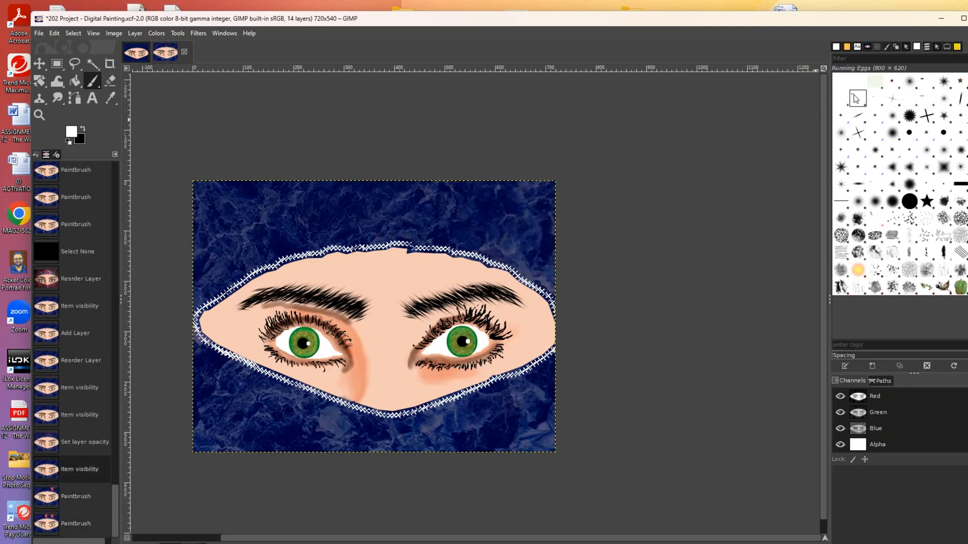
left_click(876, 99)
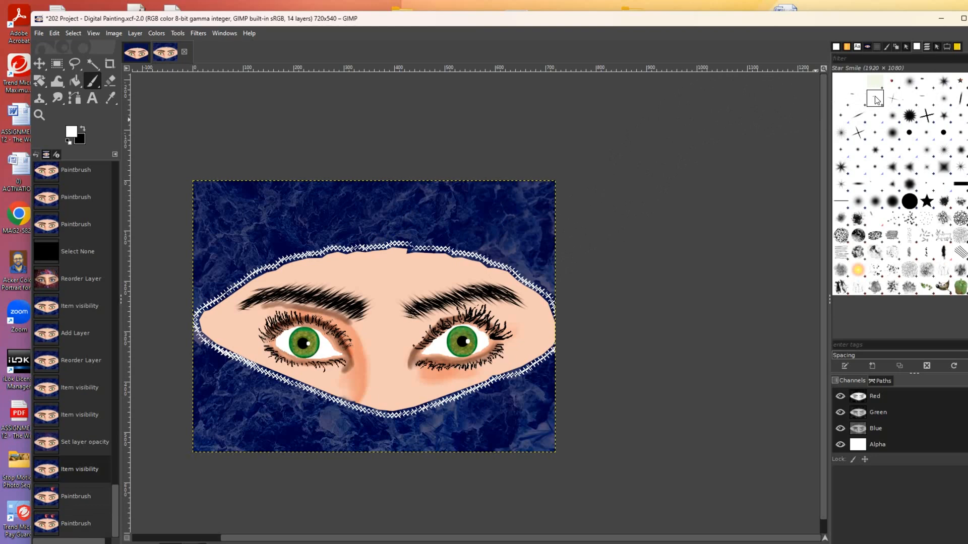
left_click(327, 224)
left_click(387, 324)
left_click(456, 340)
left_click(508, 329)
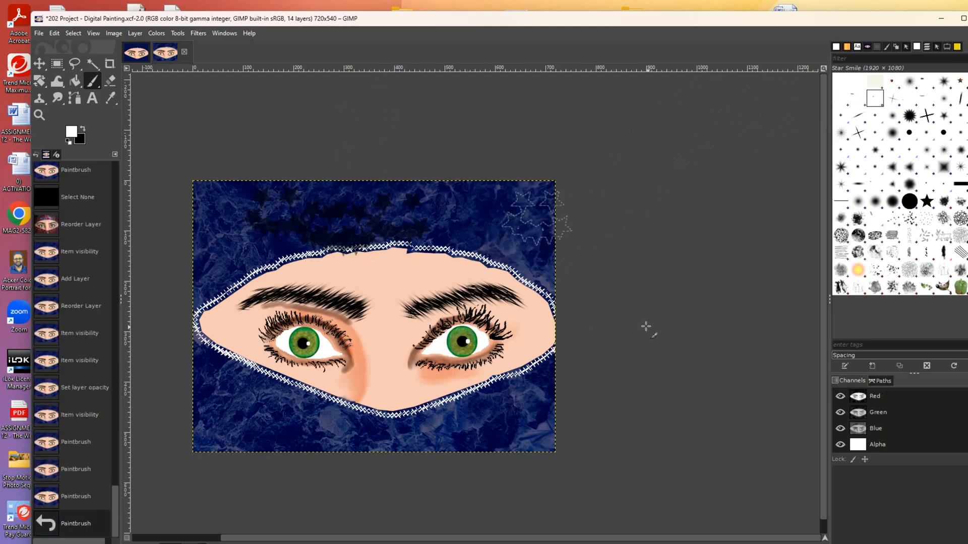
key("ctrl+z")
key("ctrl+z")
key("ctrl+z")
key("ctrl+z")
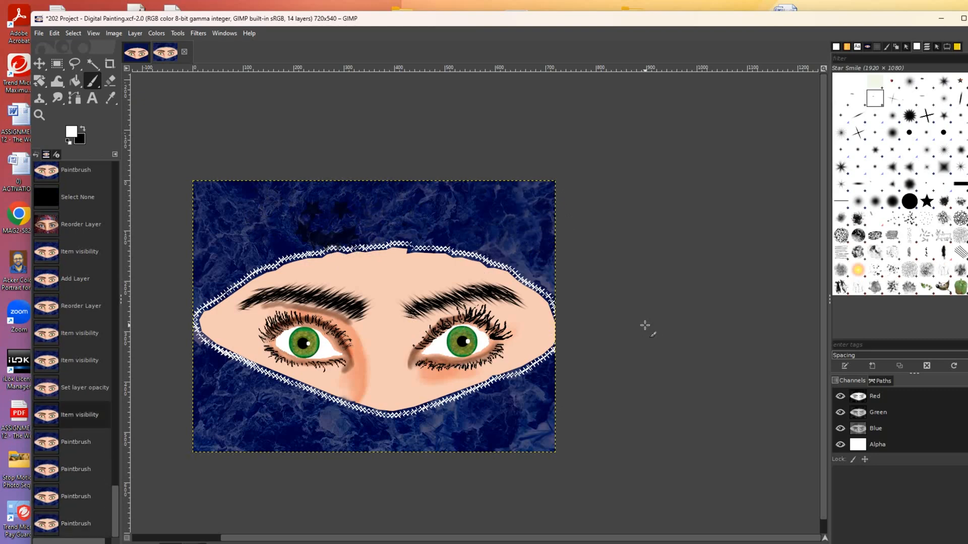
- Choose the Dizzy Lights brush, reduce its size to 112, test sparkles and undo them
left_click(909, 82)
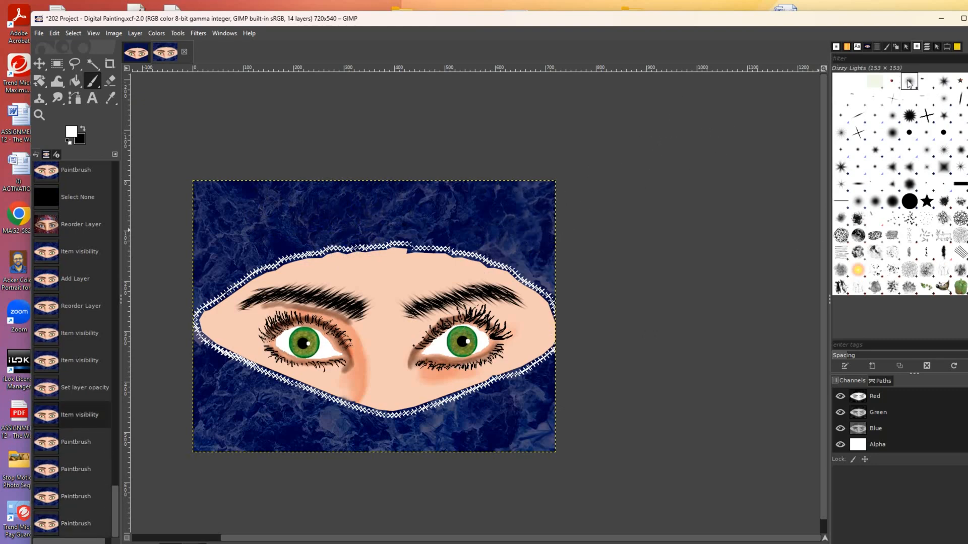
left_click(477, 229)
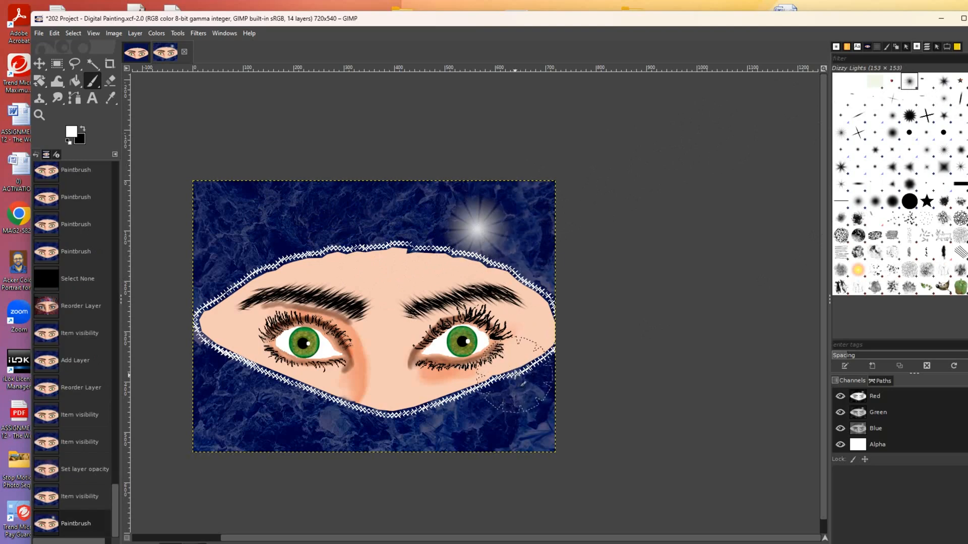
key("ctrl+z")
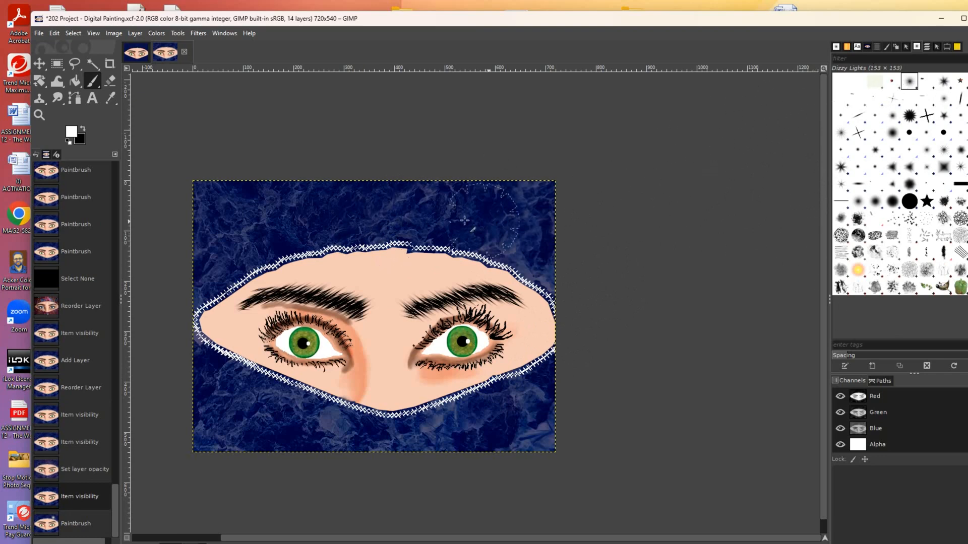
left_click(947, 48)
left_click_drag(873, 119, 870, 118)
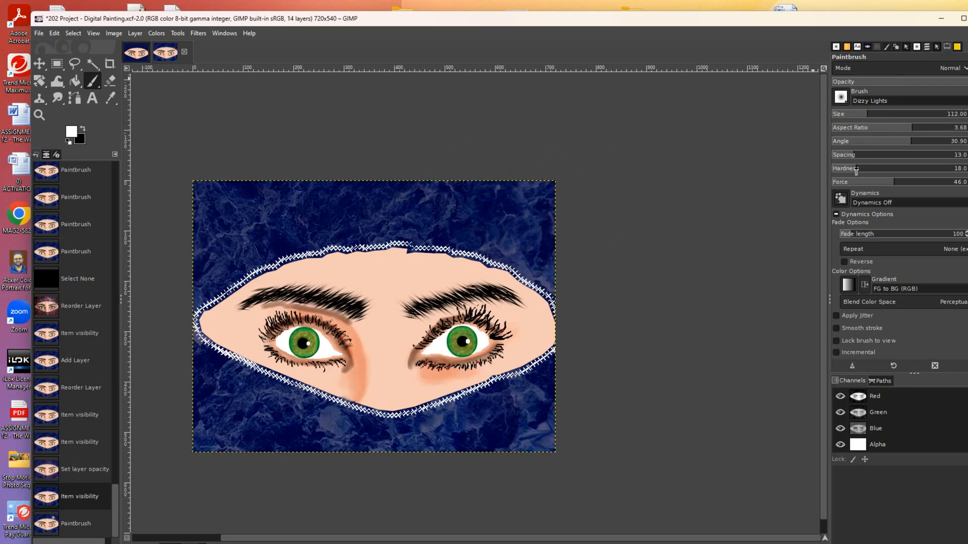
left_click(471, 217)
left_click(443, 212)
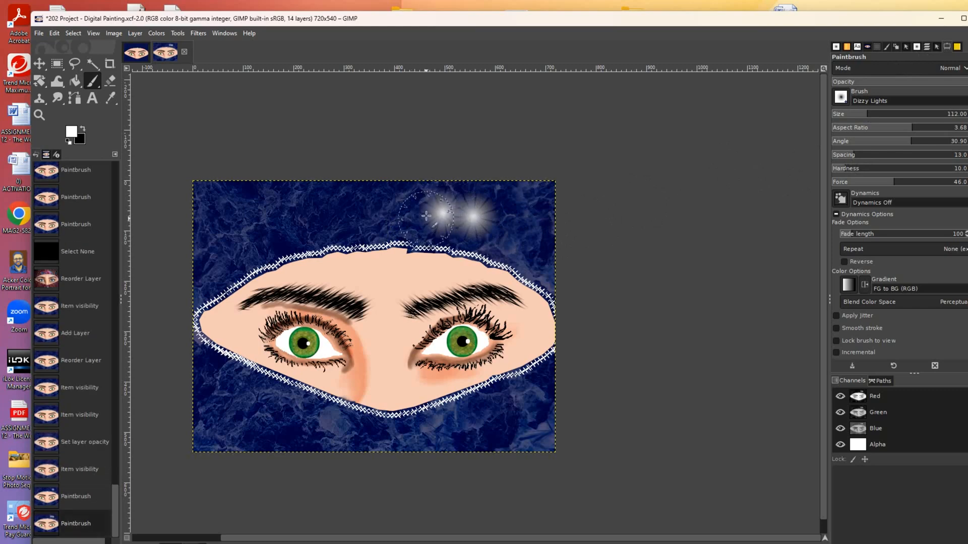
key("ctrl+z")
key("ctrl+z")
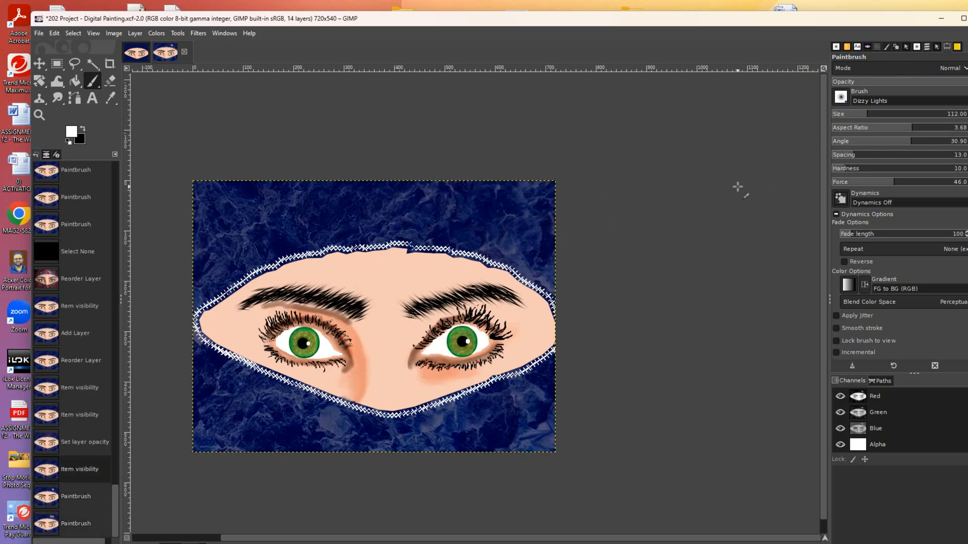
- Lower the Dizzy Lights force to 10, test softer sparkles near the top, then undo them
left_click(846, 185)
left_click(464, 210)
left_click(444, 212)
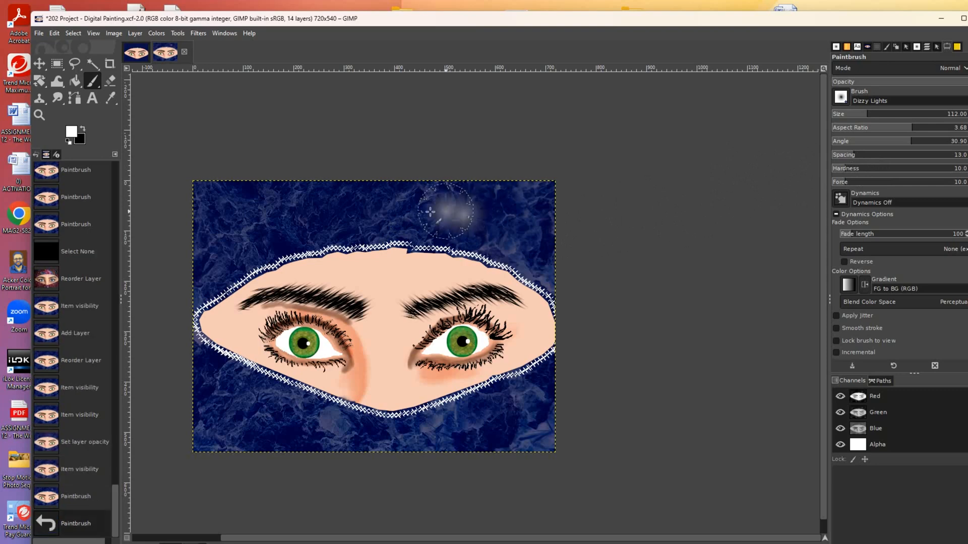
key("ctrl+z")
key("ctrl+z")
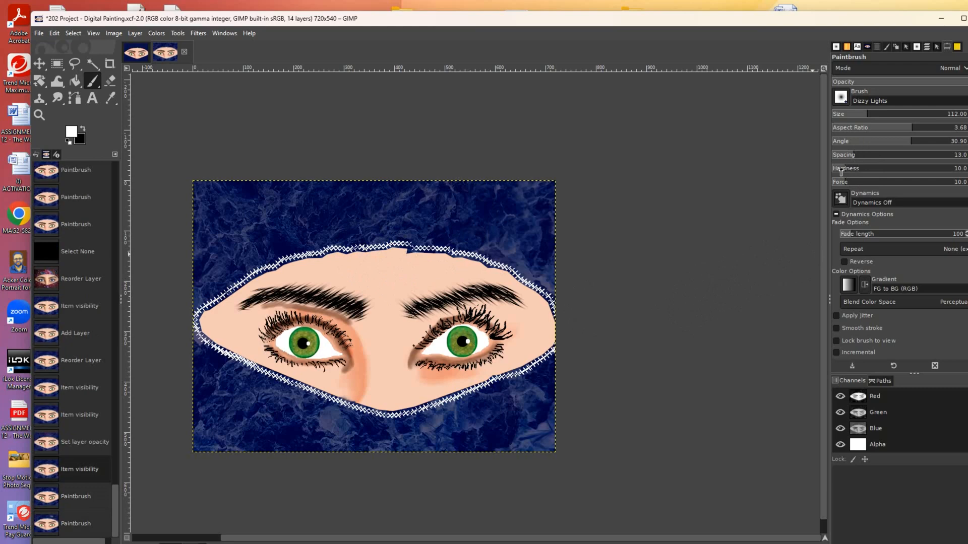
- Dab faint white glows near the top and bottom of the left background
left_click(374, 217)
left_click(392, 208)
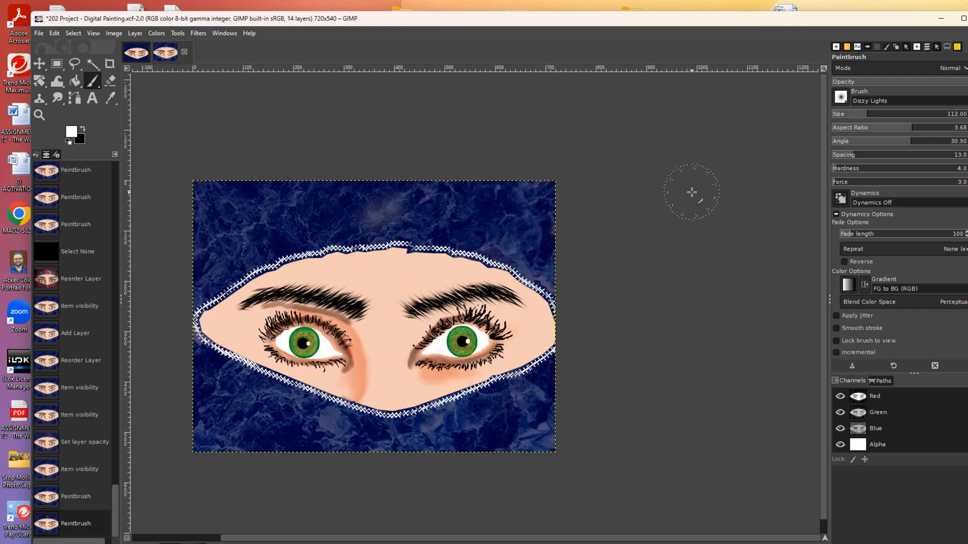
key("ctrl+z")
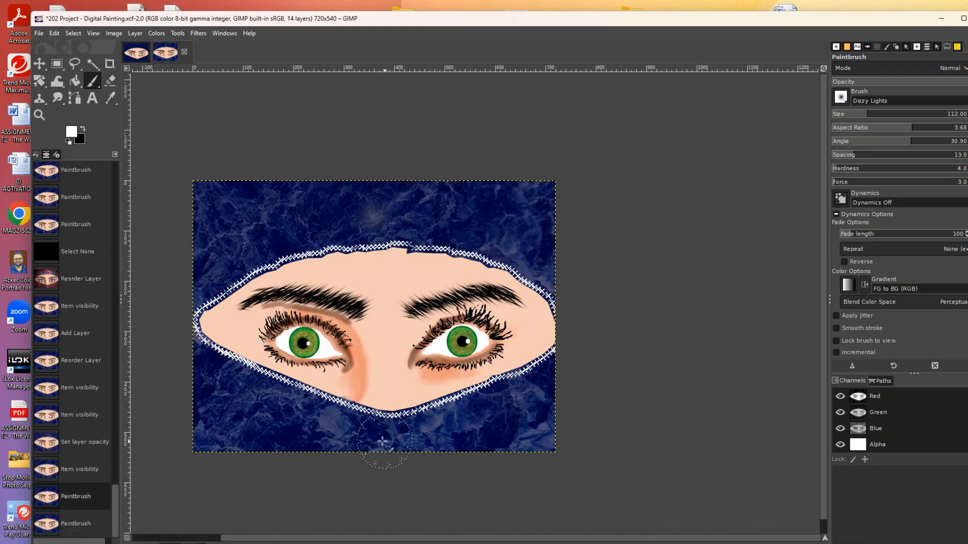
left_click(362, 442)
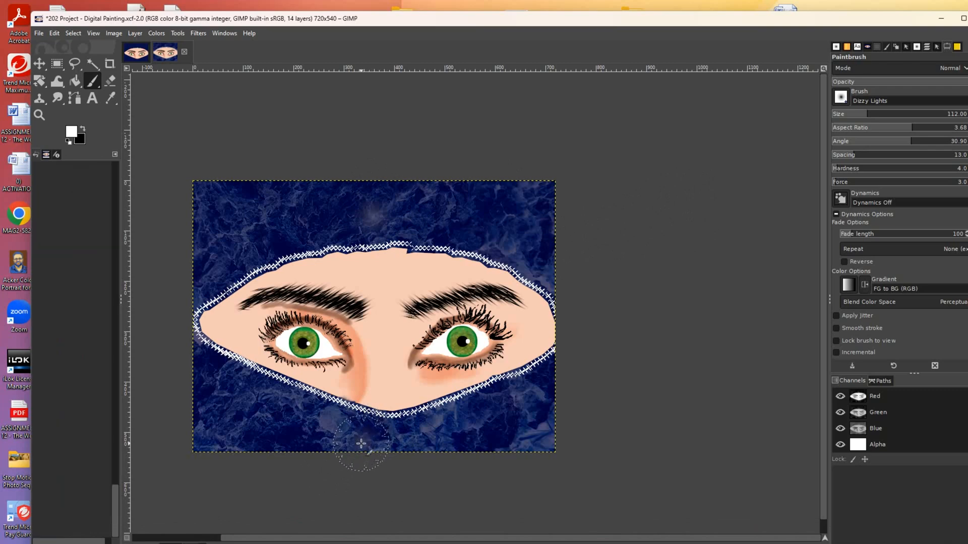
left_click(362, 438)
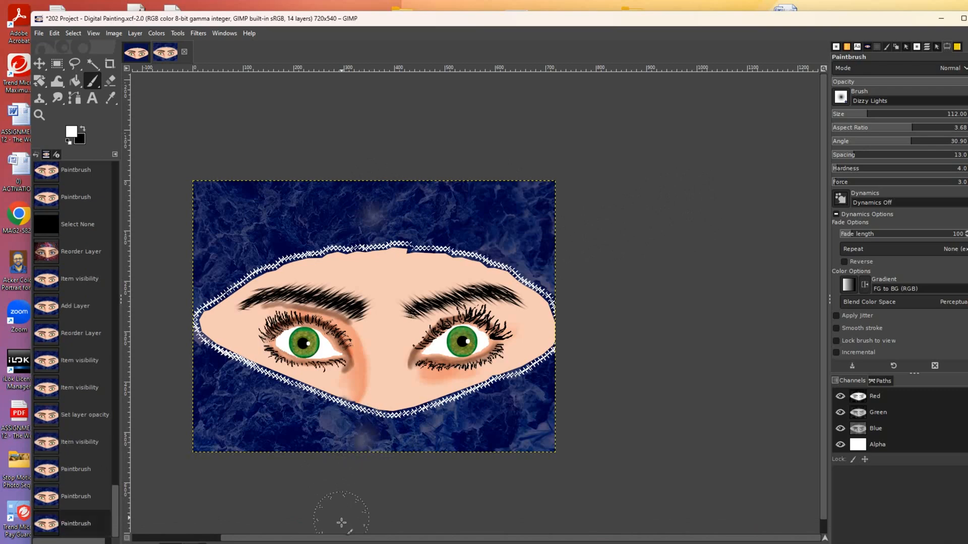
left_click(370, 198)
left_click(367, 232)
left_click(371, 196)
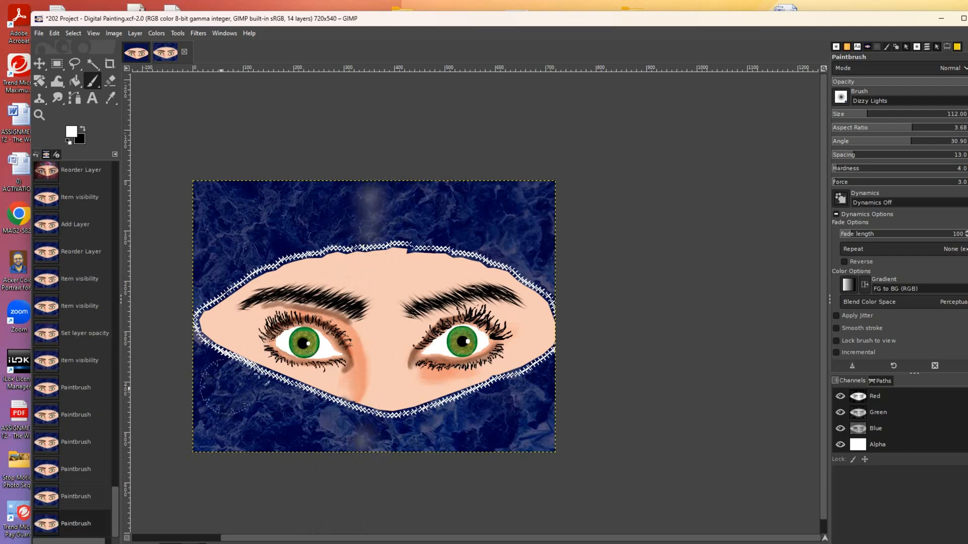
- Add faint glows across the upper-right and lower-right background
left_click(517, 244)
left_click(527, 218)
left_click(512, 207)
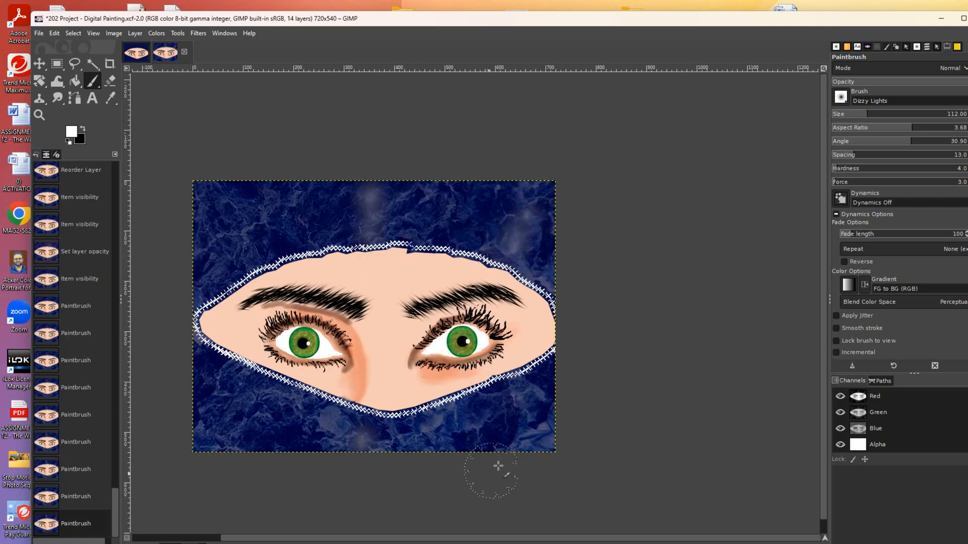
left_click(505, 438)
left_click(535, 424)
left_click(535, 424)
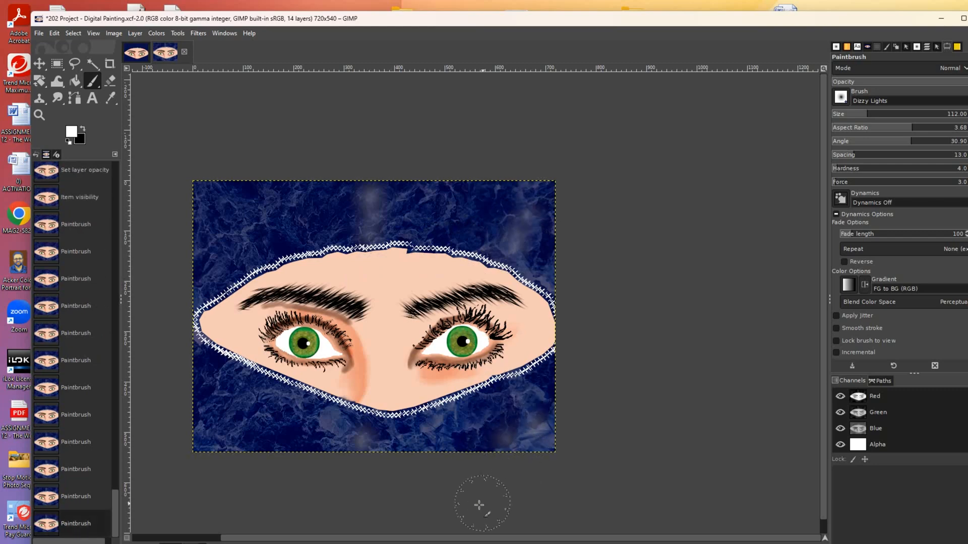
left_click(517, 408)
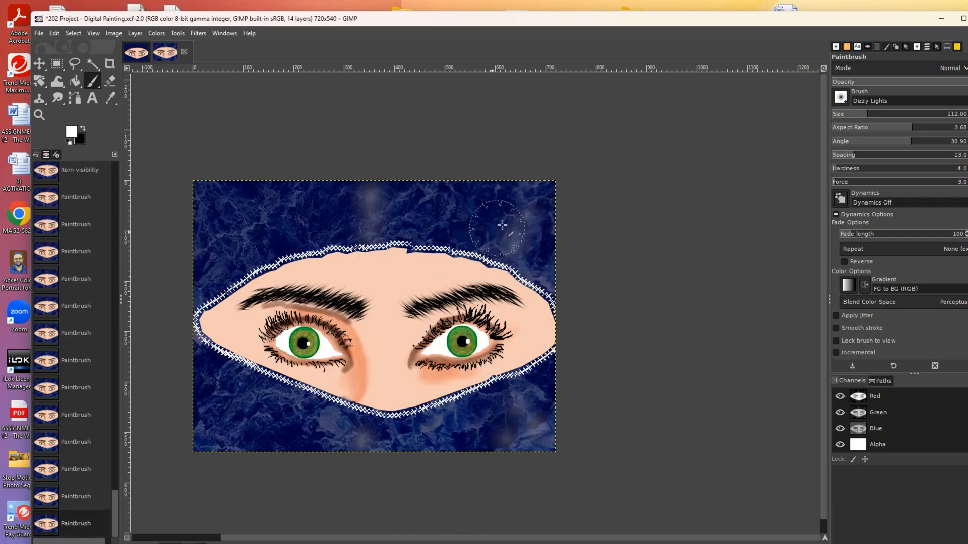
left_click(521, 197)
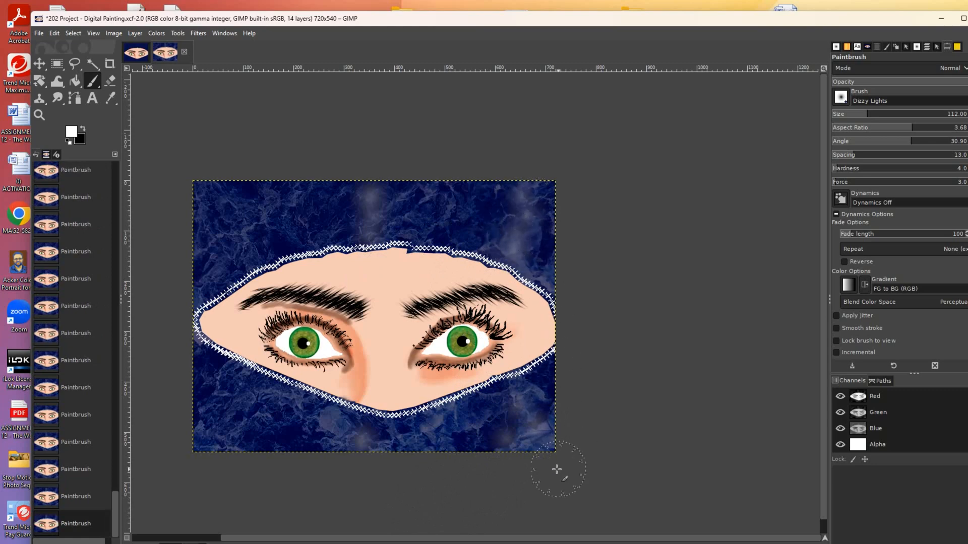
- Add soft glows along the veil's left edge and the upper-left and lower-left corners
mouse_move(491, 541)
left_click(203, 263)
left_click(198, 236)
left_click(200, 215)
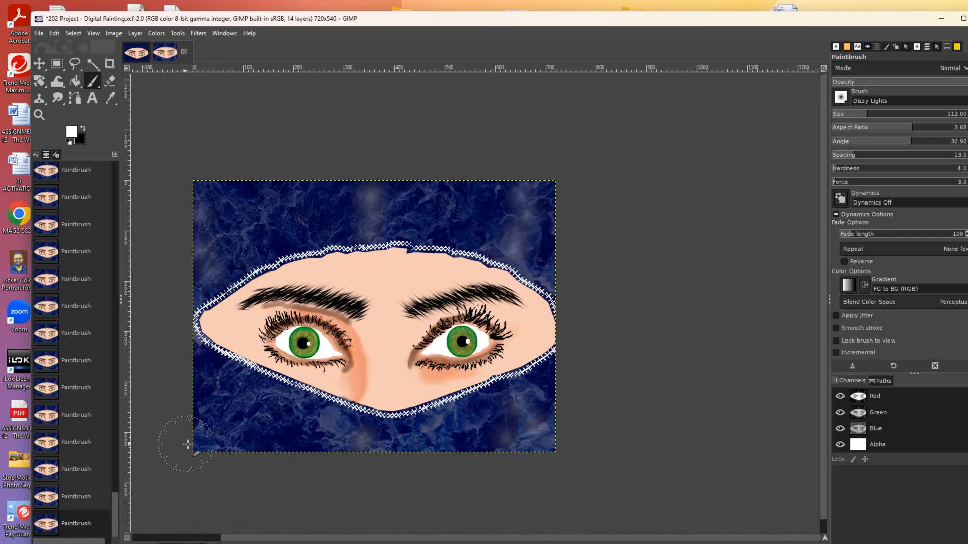
left_click(199, 235)
left_click(191, 195)
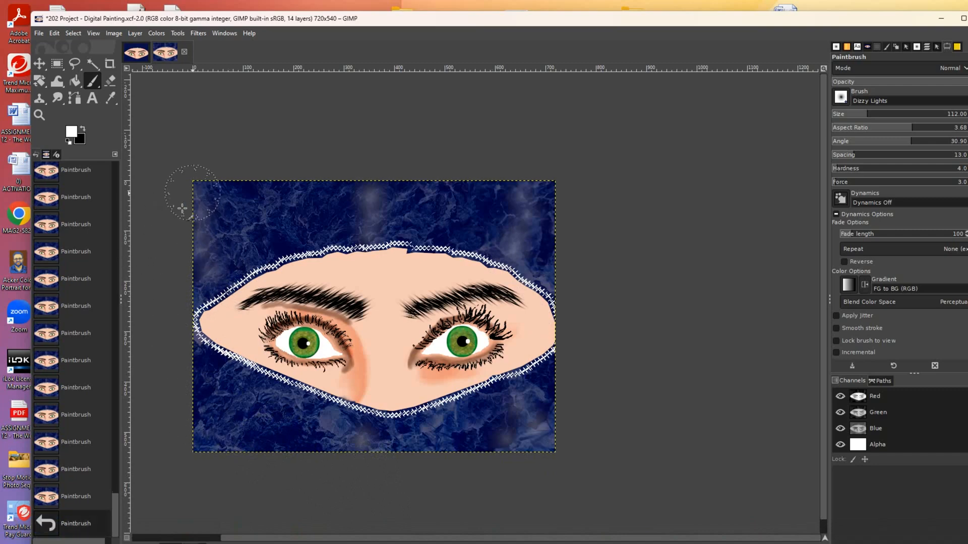
left_click(216, 440)
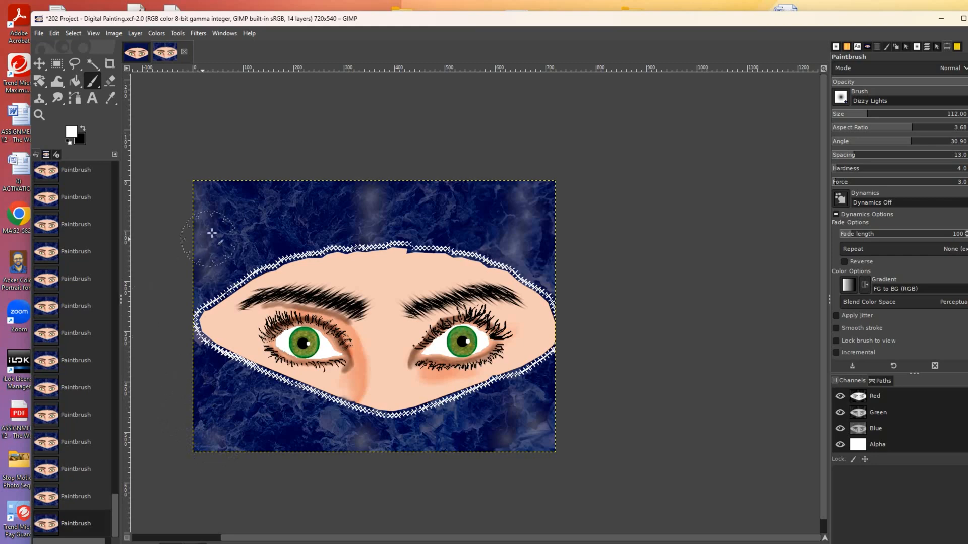
left_click(211, 194)
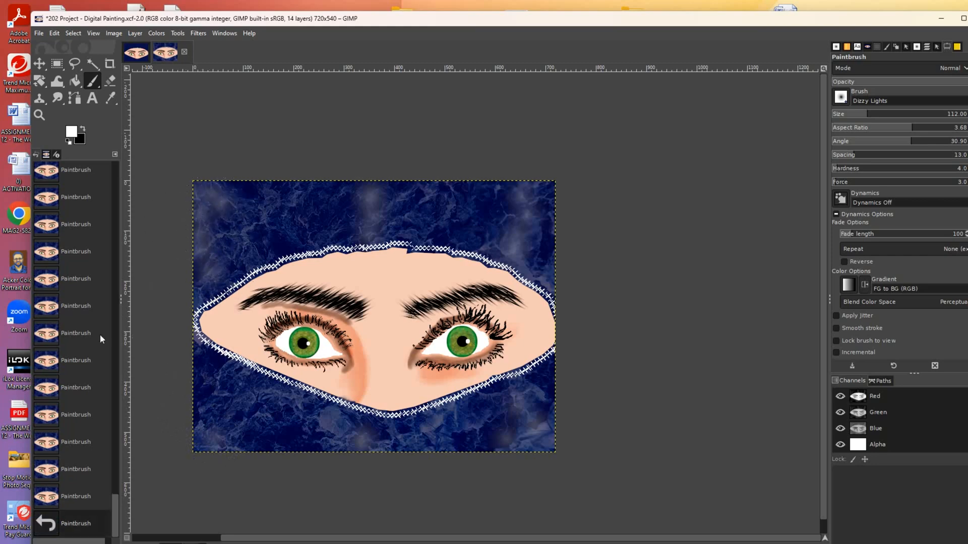
left_click(313, 217)
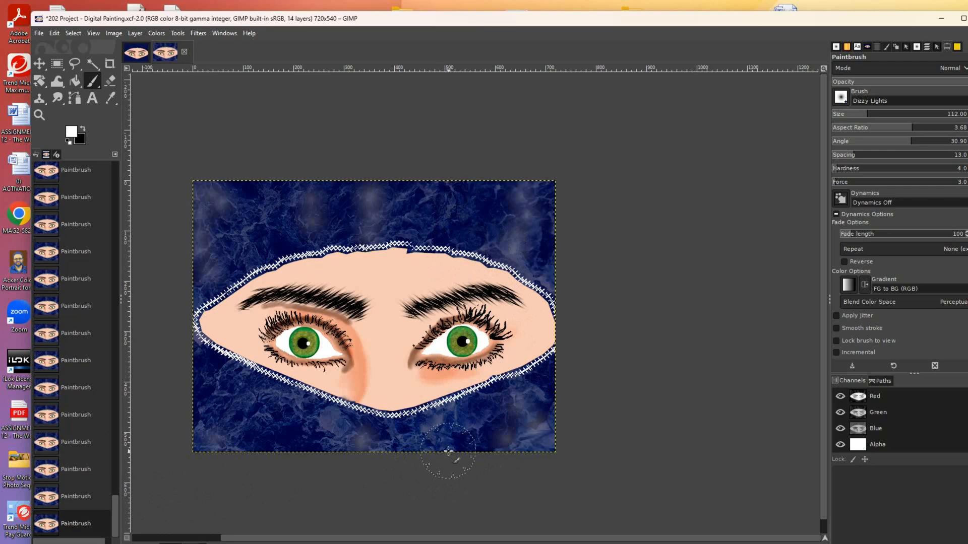
- Switch to the Dodge/Burn tool and enlarge its brush to size 377
key("bracketleft")
key("bracketleft")
key("bracketleft")
key("bracketleft")
key("bracketleft")
key("bracketleft")
key("bracketleft")
key("bracketleft")
key("bracketleft")
key("bracketleft")
key("bracketleft")
key("bracketleft")
key("bracketleft")
key("bracketleft")
key("bracketleft")
key("bracketleft")
key("bracketleft")
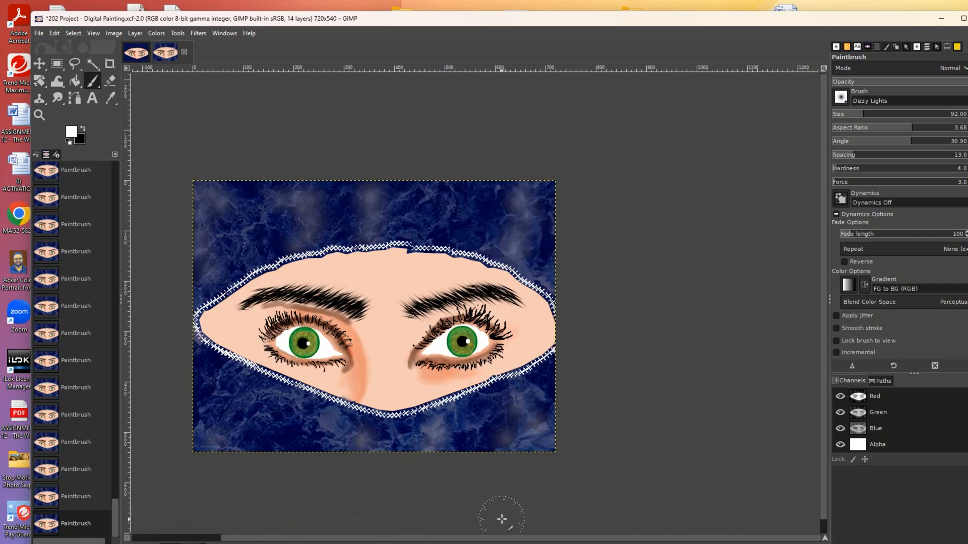
left_click_drag(63, 101, 102, 130)
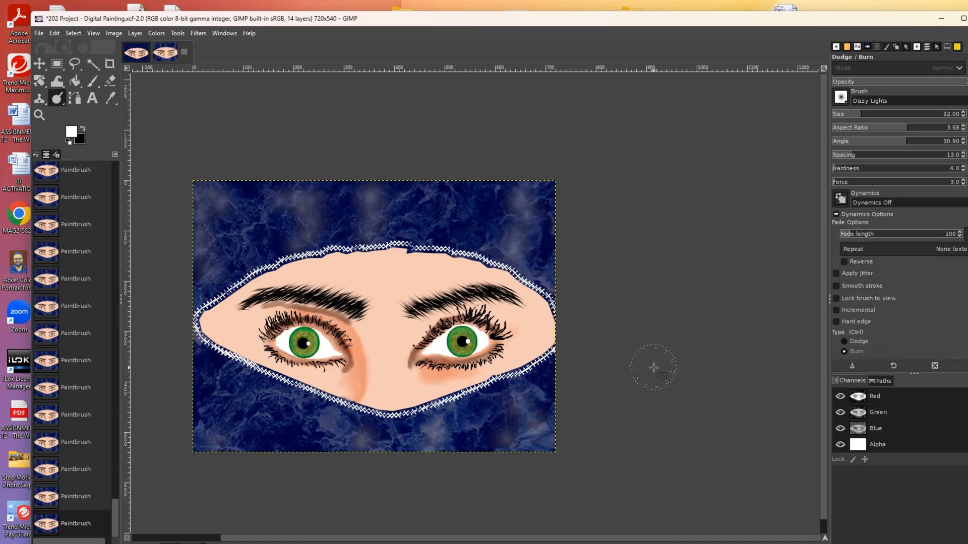
key("bracketright")
key("bracketright")
key("bracketright")
key("bracketright")
key("bracketright")
key("bracketright")
key("bracketright")
key("bracketright")
key("bracketright")
key("bracketright")
key("bracketright")
key("bracketright")
key("bracketright")
key("bracketright")
key("bracketright")
key("bracketright")
key("bracketright")
key("bracketright")
key("bracketright")
key("bracketright")
key("bracketright")
key("bracketright")
key("bracketright")
key("bracketright")
key("bracketright")
key("bracketright")
key("bracketright")
key("bracketright")
key("bracketright")
key("bracketright")
key("bracketright")
key("bracketright")
key("bracketright")
key("bracketright")
key("bracketright")
key("bracketright")
key("bracketright")
key("bracketright")
key("bracketright")
key("bracketright")
key("bracketright")
key("bracketright")
key("bracketright")
key("bracketright")
key("bracketright")
key("bracketright")
key("bracketright")
key("bracketright")
key("bracketright")
key("bracketright")
key("bracketright")
key("bracketright")
key("bracketright")
key("bracketright")
key("bracketright")
key("bracketright")
key("bracketright")
key("bracketright")
key("bracketright")
key("bracketright")
key("bracketright")
key("bracketright")
key("bracketright")
key("bracketright")
key("bracketright")
key("bracketright")
key("bracketright")
key("bracketright")
key("bracketright")
key("bracketright")
key("bracketright")
key("bracketright")
key("bracketright")
key("bracketright")
key("bracketright")
key("bracketright")
key("bracketright")
key("bracketright")
key("bracketright")
key("bracketright")
- Set the foreground colour to near-black 0c0000
left_click(72, 132)
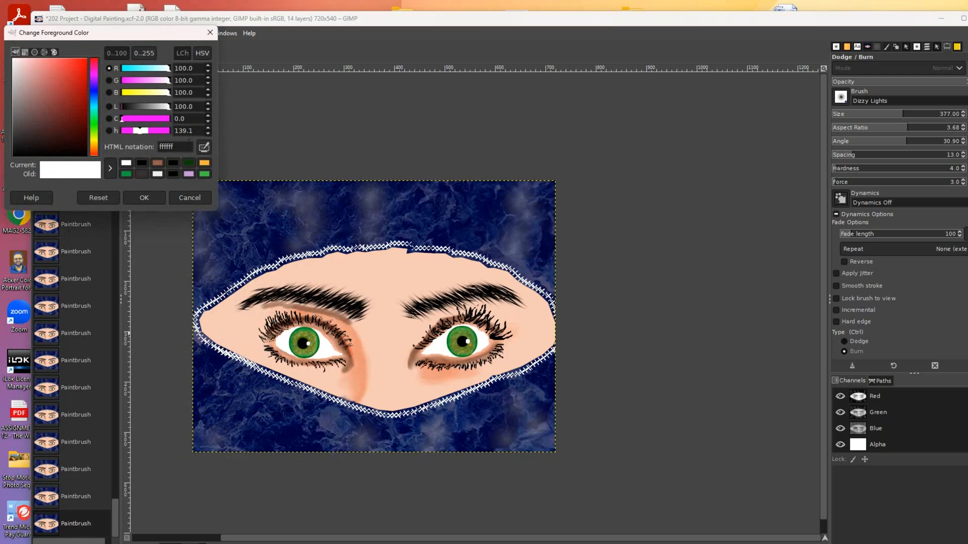
left_click(84, 153)
left_click(142, 198)
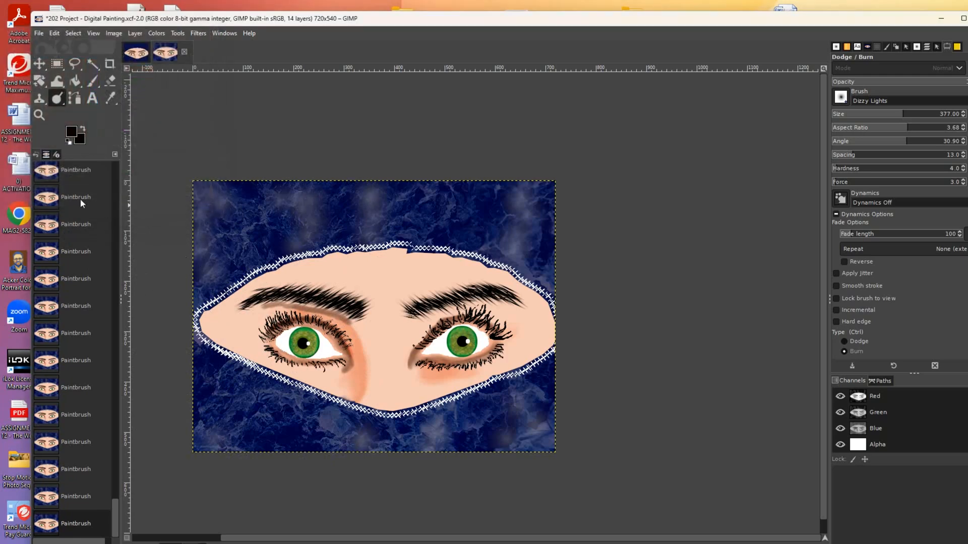
- Burn-shade the left side of the face near the left eye and nearby background
left_click_drag(246, 316, 248, 393)
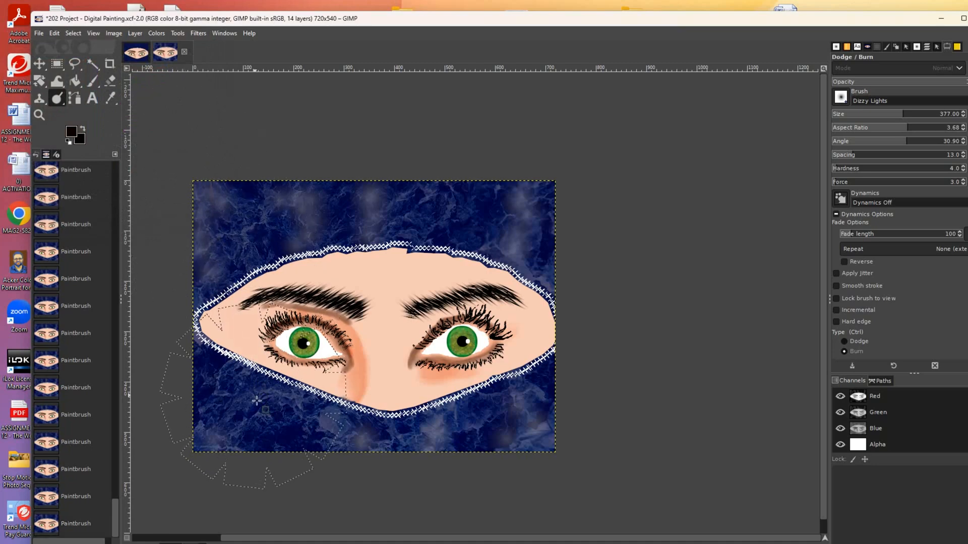
left_click(926, 47)
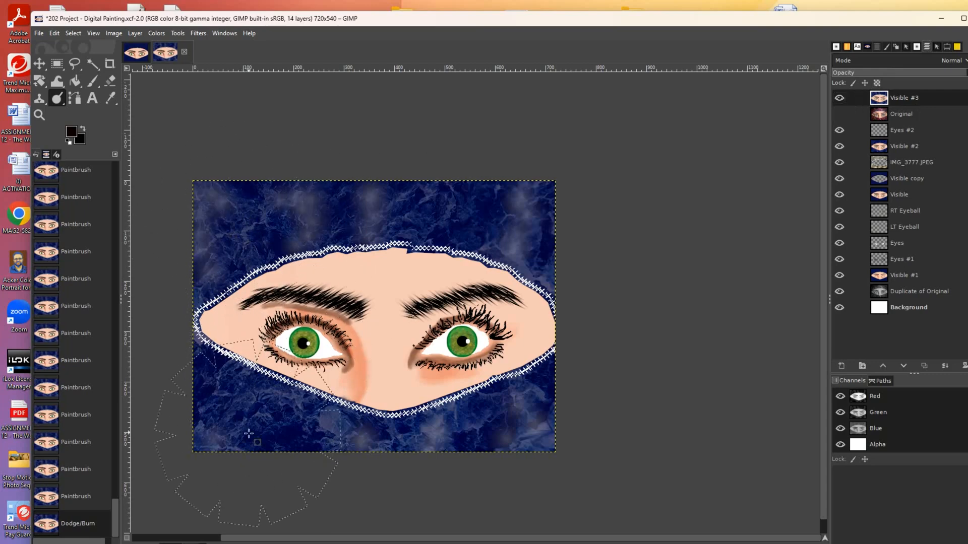
left_click(272, 425)
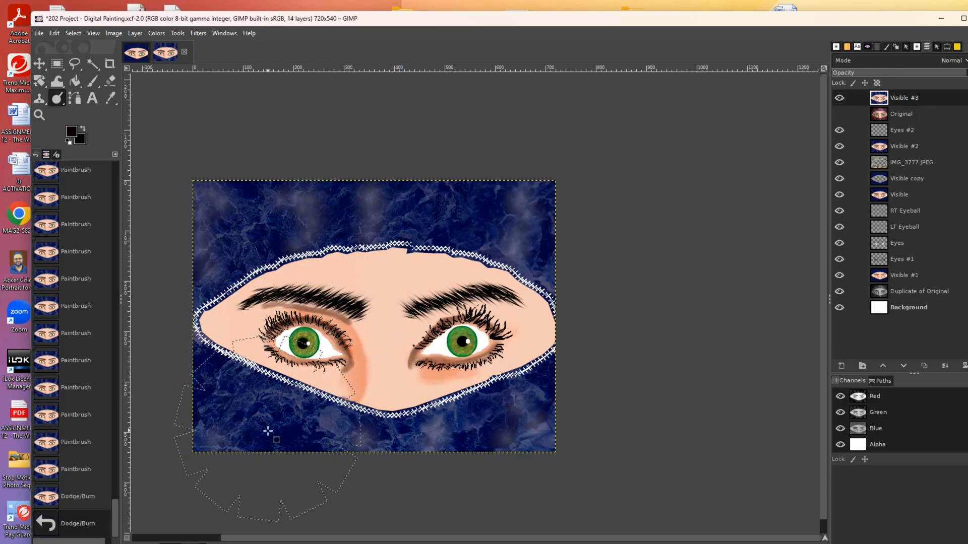
mouse_move(240, 444)
left_mouse_down()
mouse_move(256, 319)
mouse_move(289, 227)
mouse_move(306, 236)
mouse_move(325, 343)
mouse_move(241, 464)
mouse_move(244, 422)
mouse_move(321, 294)
left_mouse_up()
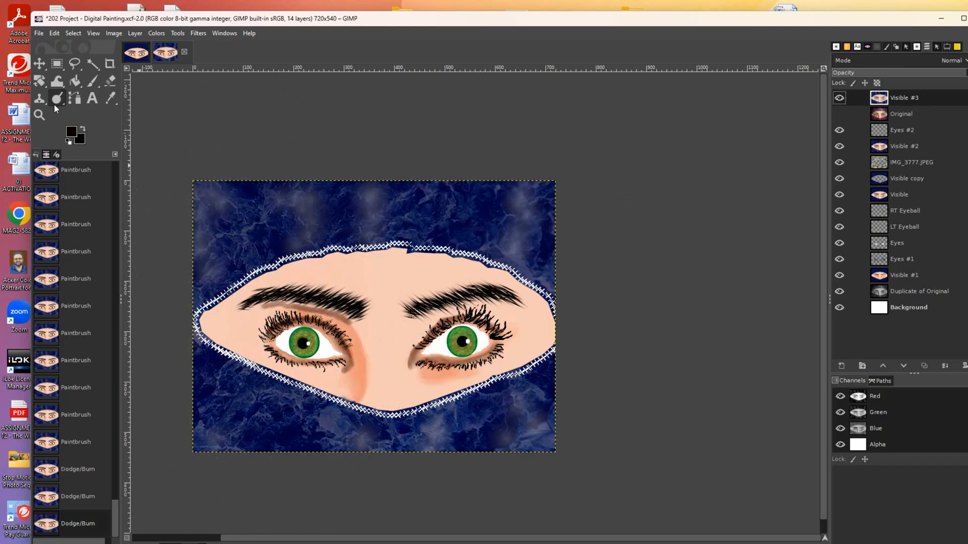
- Raise burn hardness to about 56 and force to 59, then darken the upper-left and right background
left_click(943, 48)
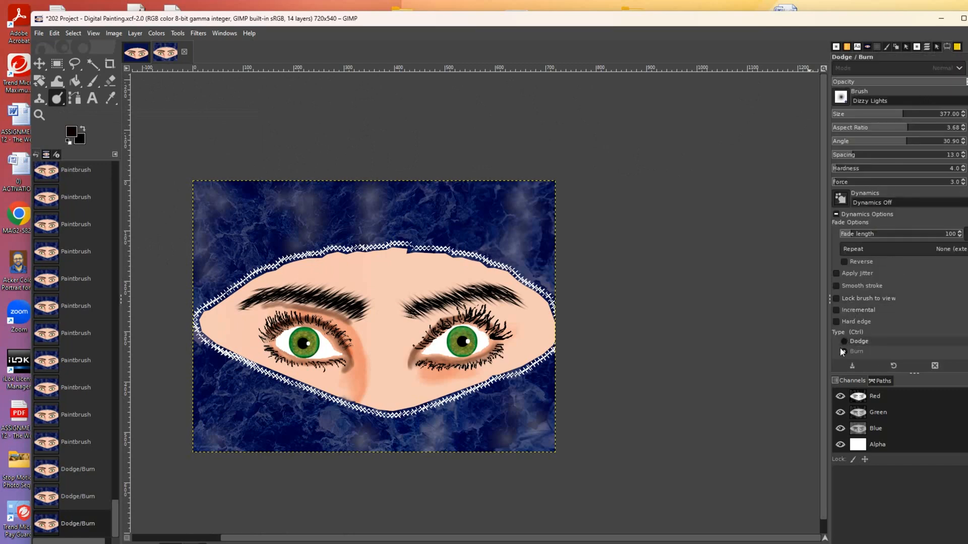
left_click_drag(846, 172, 904, 172)
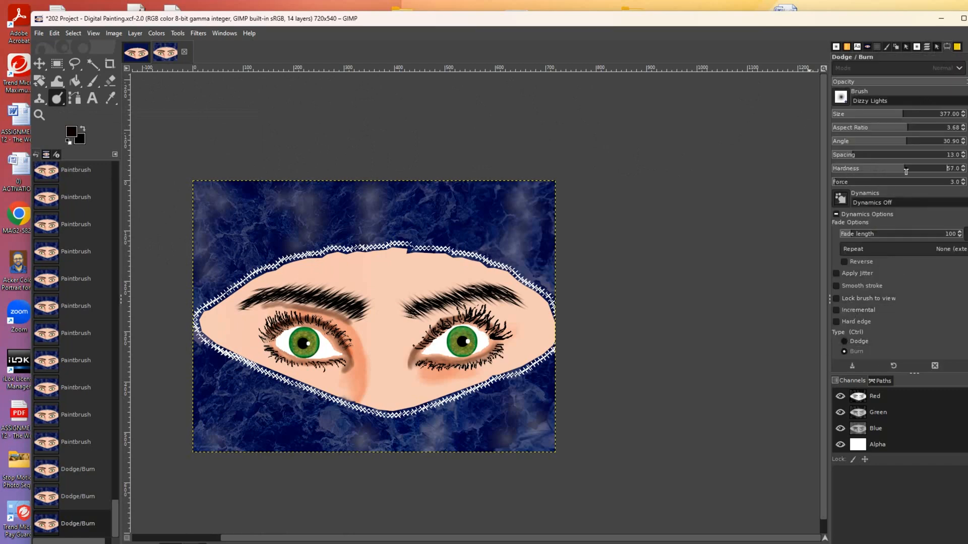
left_click_drag(842, 184, 906, 183)
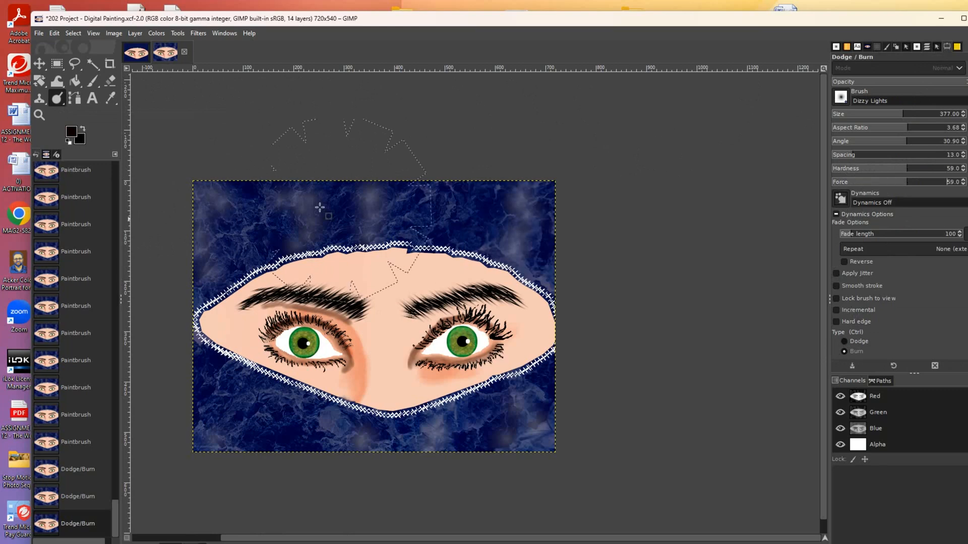
mouse_move(276, 208)
left_mouse_down()
mouse_move(305, 286)
mouse_move(248, 403)
left_mouse_up()
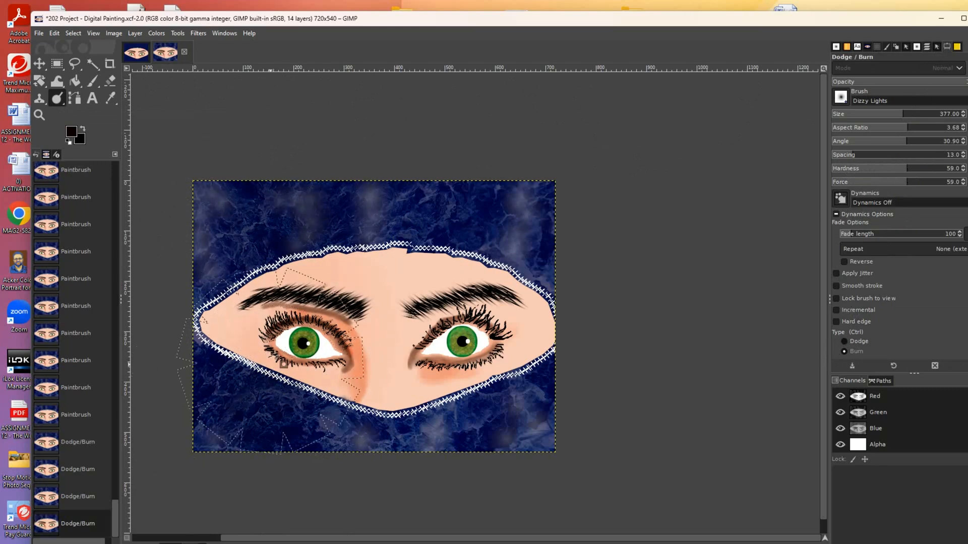
mouse_move(258, 218)
left_mouse_down()
mouse_move(237, 197)
mouse_move(298, 263)
mouse_move(262, 293)
left_mouse_up()
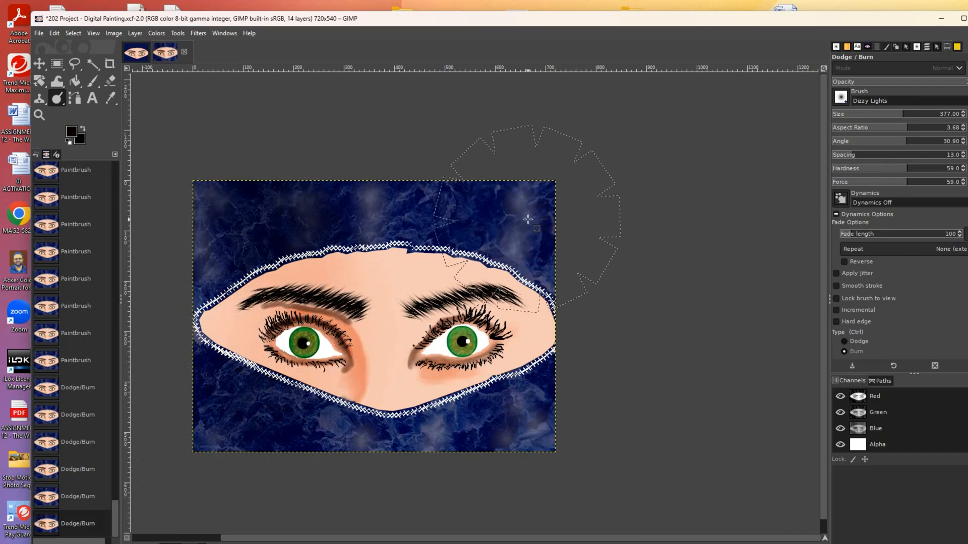
mouse_move(558, 227)
left_mouse_down()
mouse_move(555, 326)
mouse_move(527, 450)
left_mouse_up()
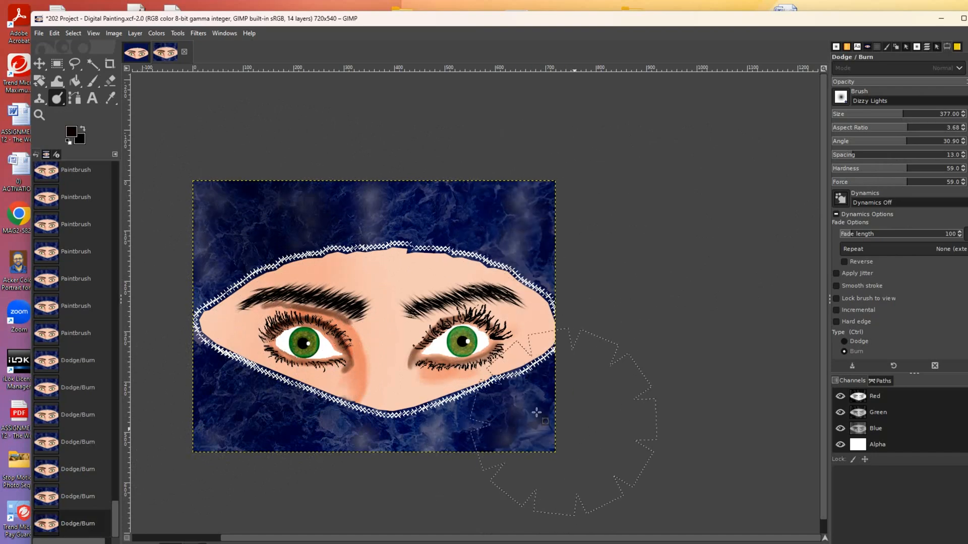
left_click_drag(466, 343, 516, 195)
left_click(516, 195)
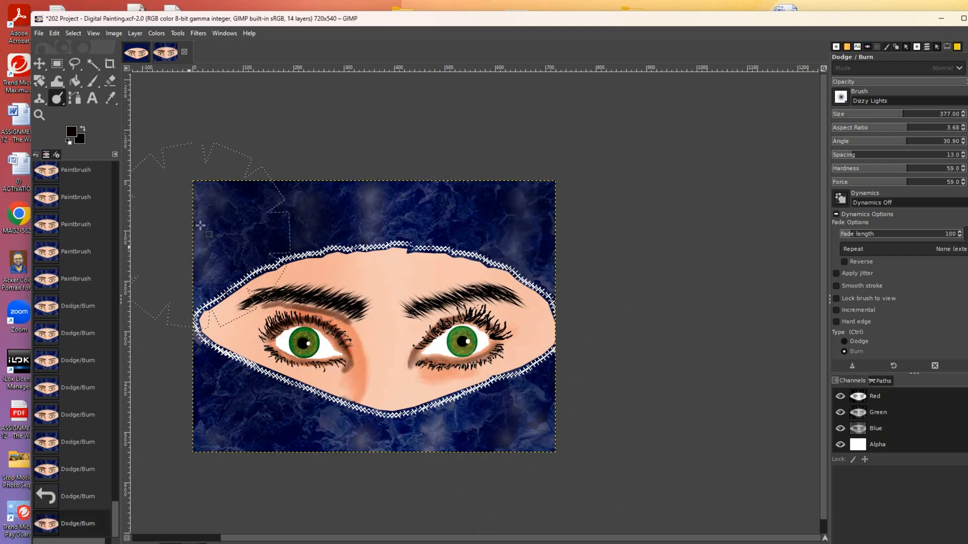
- Shrink the burn brush to 311 and darken the lower-left fabric, left forehead and lower-right edge
key("bracketleft")
key("bracketleft")
key("bracketleft")
key("bracketleft")
key("bracketleft")
key("bracketleft")
key("bracketleft")
key("bracketleft")
key("bracketleft")
key("bracketleft")
key("bracketleft")
key("bracketleft")
key("bracketleft")
key("bracketleft")
key("bracketleft")
key("bracketleft")
key("bracketleft")
key("bracketleft")
key("bracketleft")
key("bracketleft")
key("bracketleft")
key("bracketleft")
key("bracketleft")
key("bracketleft")
key("bracketleft")
key("bracketleft")
key("bracketleft")
key("bracketleft")
key("bracketleft")
key("bracketleft")
key("bracketleft")
key("bracketleft")
key("bracketleft")
key("bracketleft")
key("bracketleft")
key("bracketleft")
key("bracketleft")
key("bracketleft")
key("bracketleft")
key("bracketleft")
left_click(239, 468)
left_click_drag(260, 423, 282, 202)
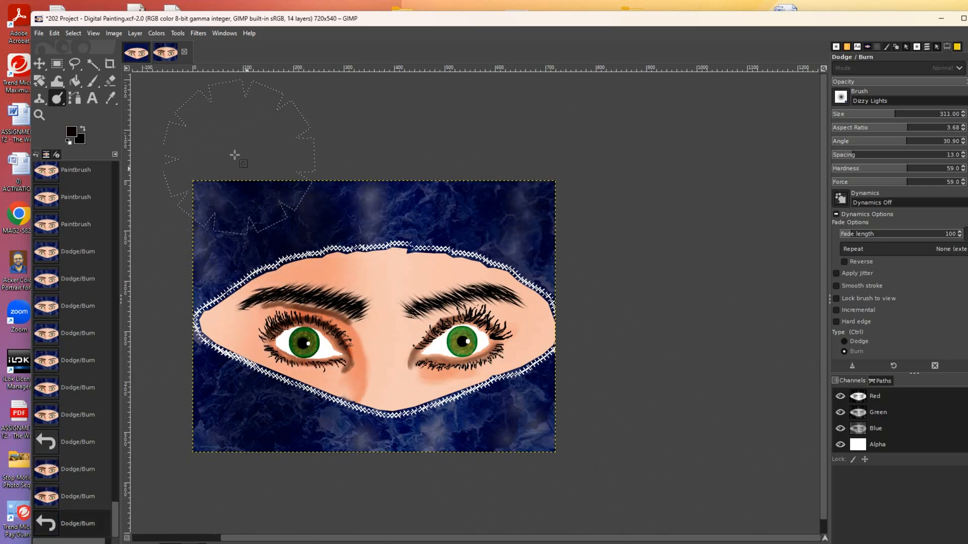
left_click_drag(282, 485, 212, 466)
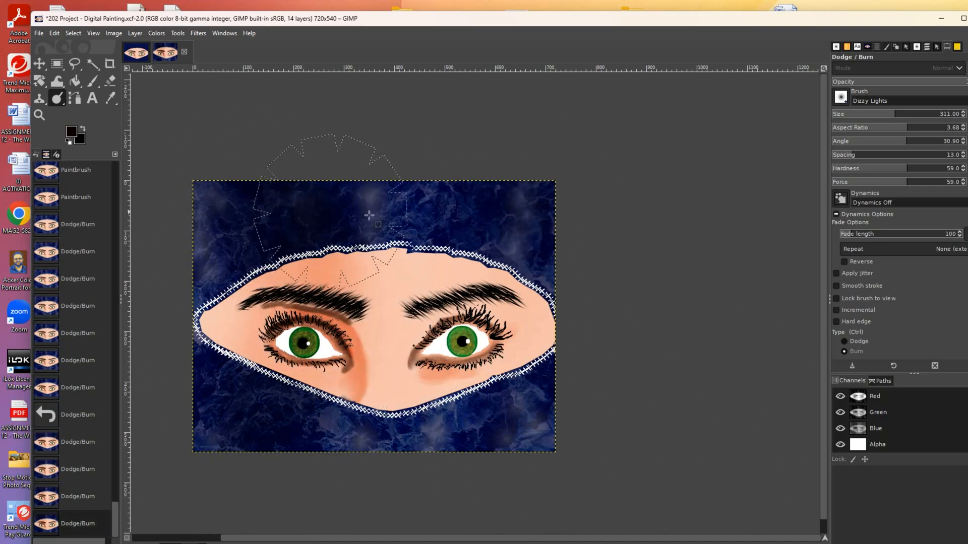
left_click_drag(500, 462, 474, 466)
mouse_move(255, 186)
left_mouse_down()
mouse_move(297, 217)
mouse_move(300, 425)
left_mouse_up()
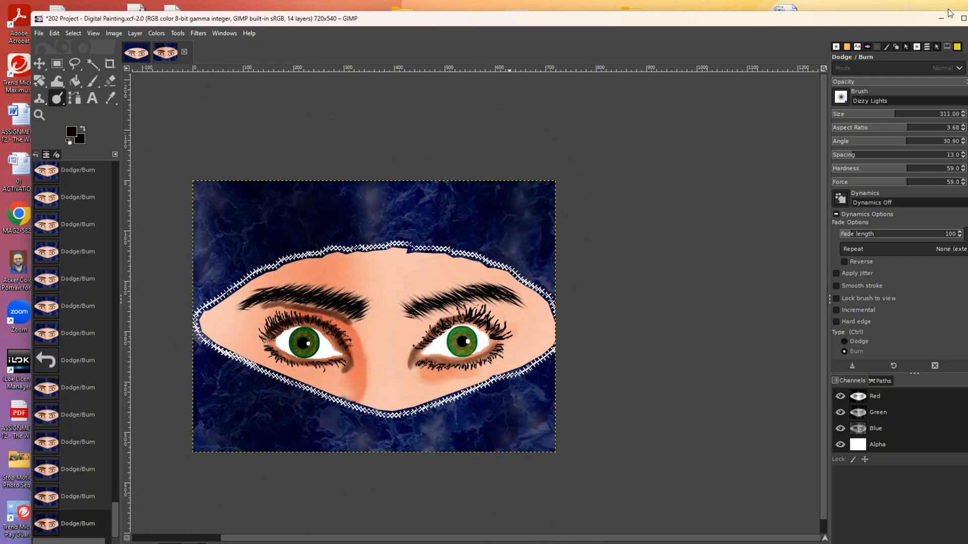
- Burn one more stroke over the lower-right corner of the blue fabric
left_click_drag(527, 449, 540, 443)
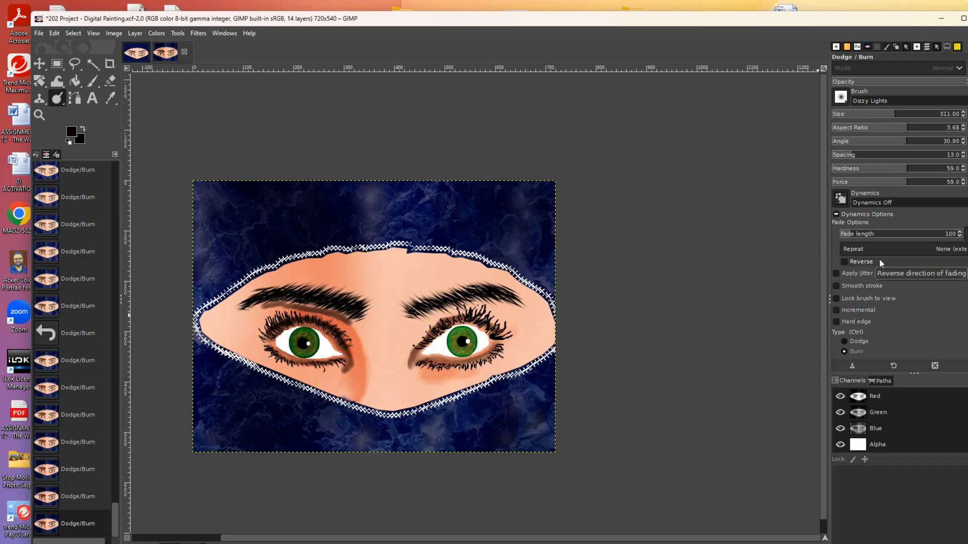
left_click(58, 100)
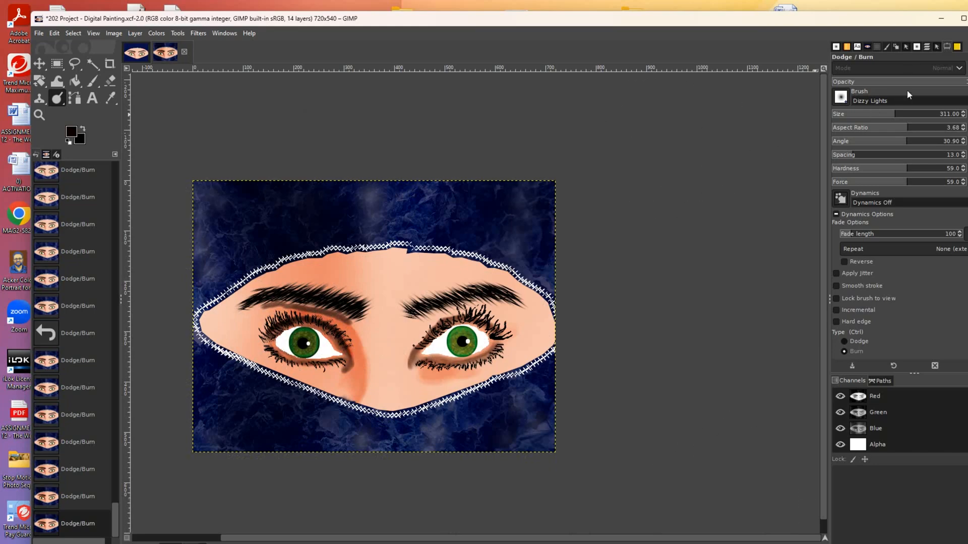
- Swap Visible #3 and Original visibility to compare, then show the painting again
left_click(926, 48)
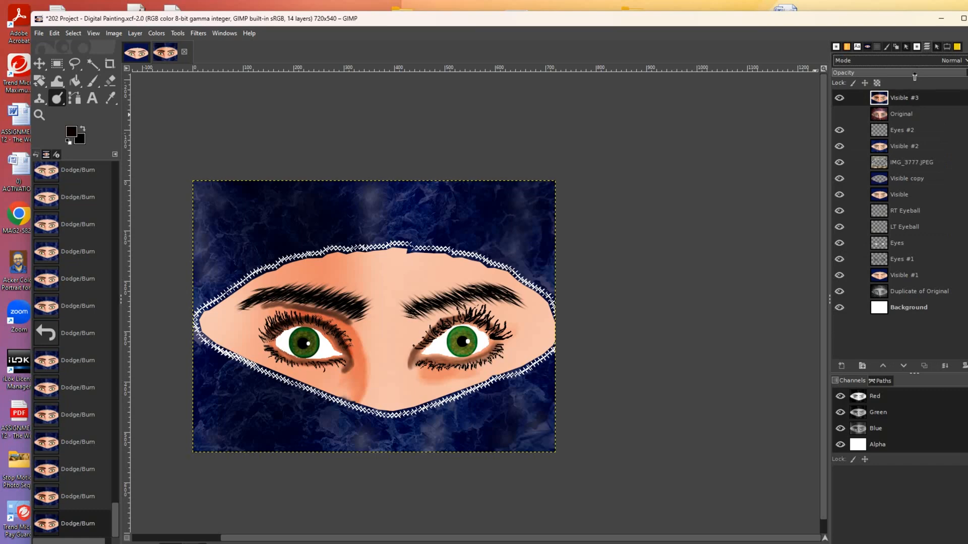
left_click(839, 99)
left_click(839, 115)
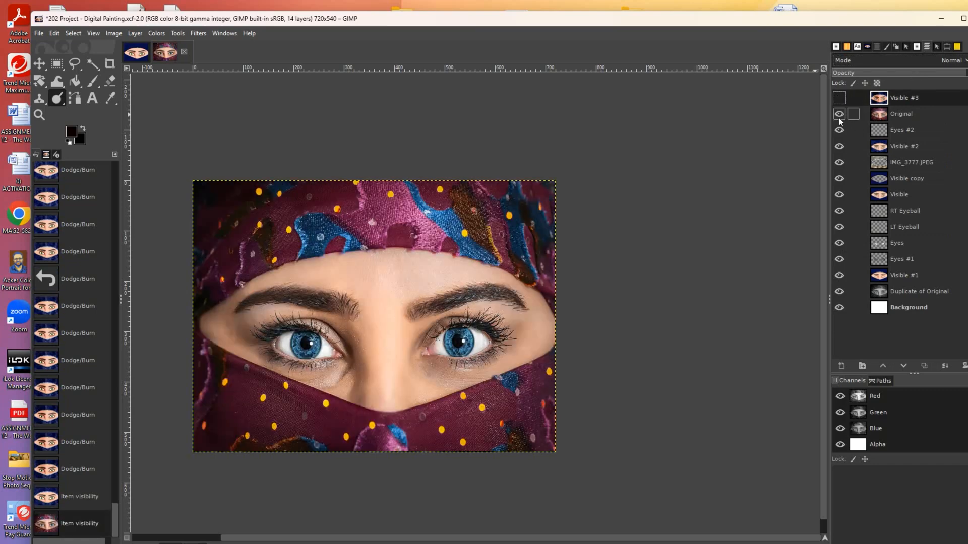
left_click(839, 115)
left_click(839, 98)
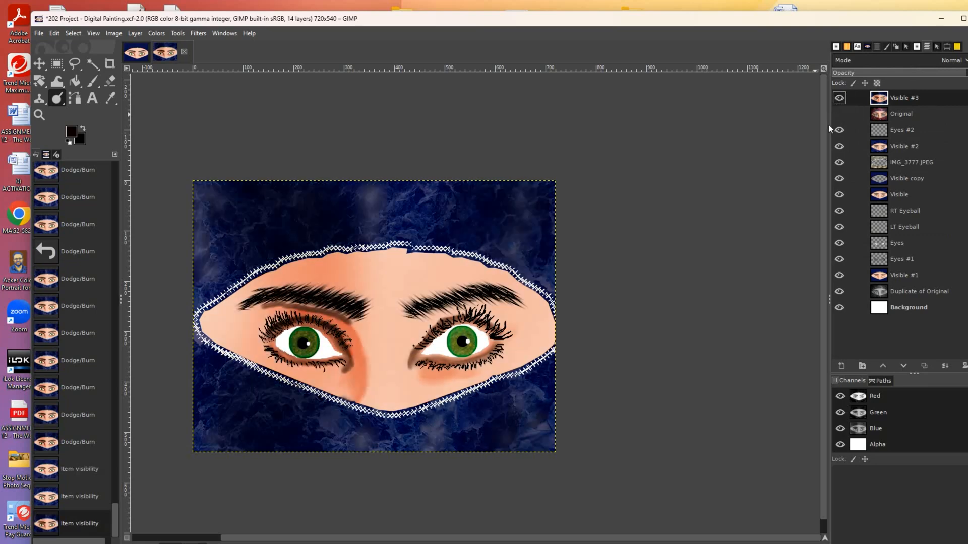